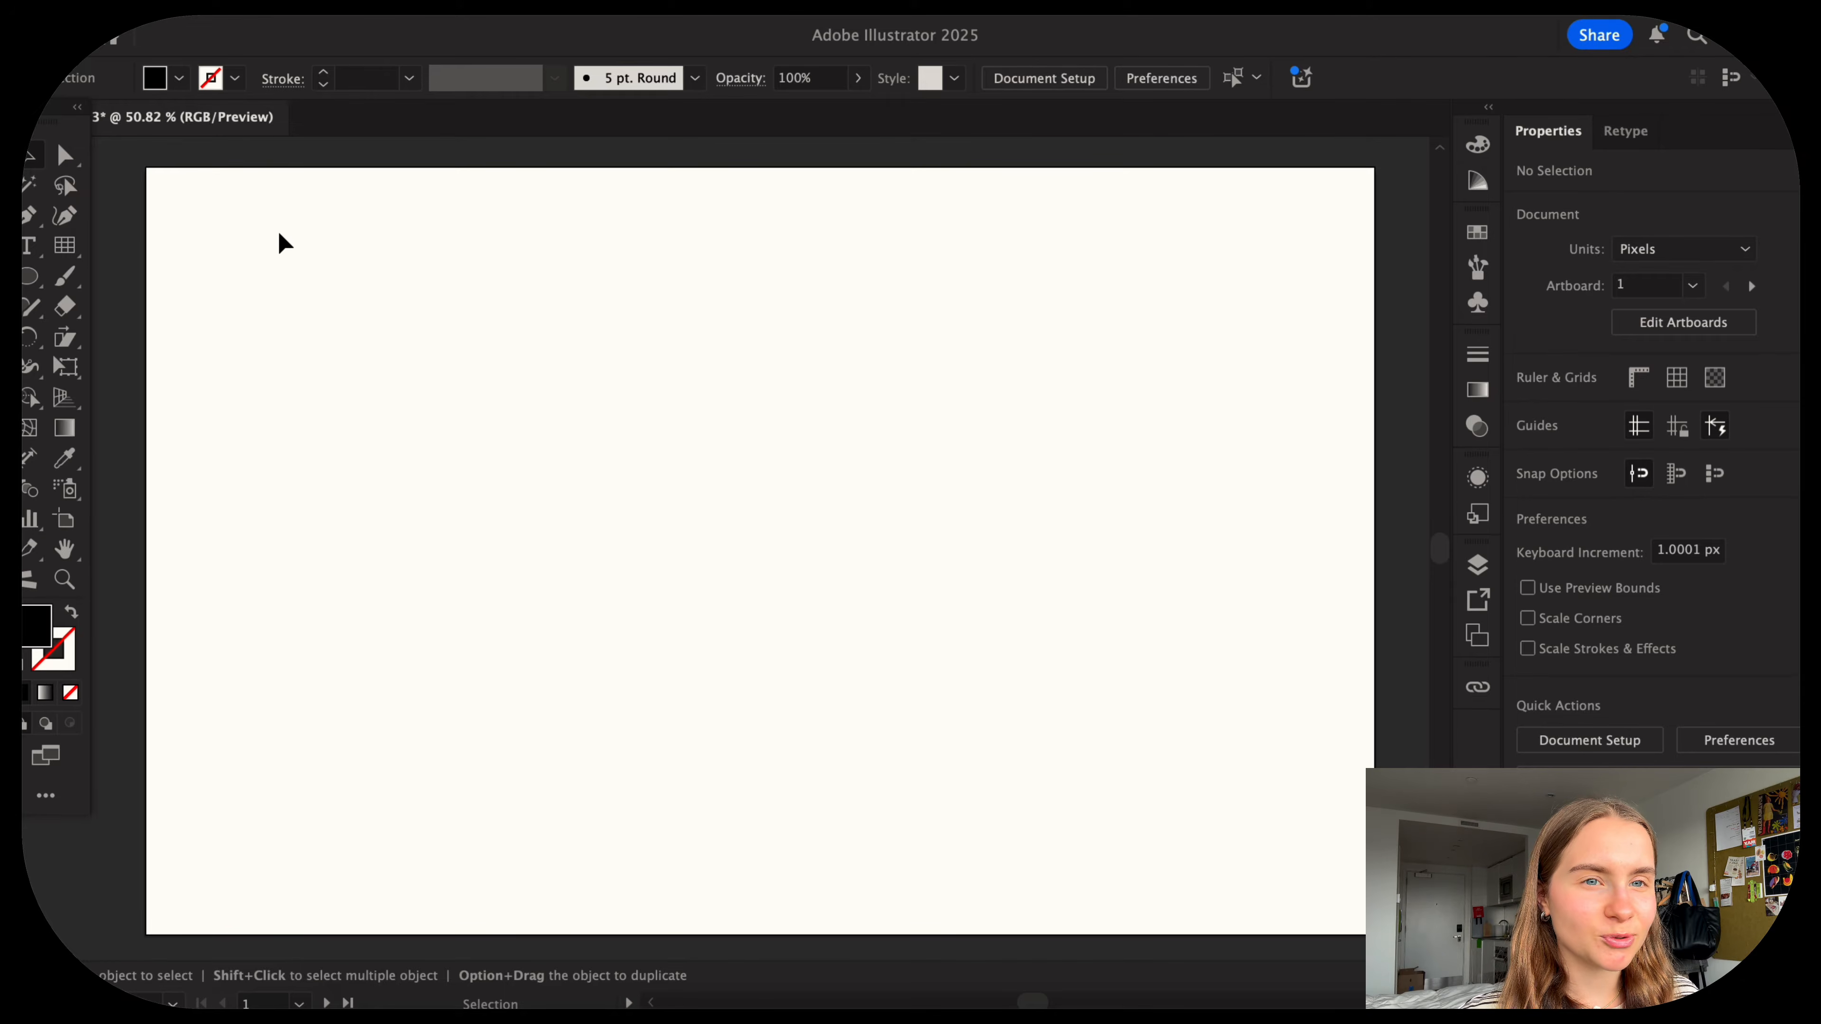
Draw a rectangular grid about 1080 × 675 px covering the entire blank artboard with the Rectangular Grid tool.
scroll(279, 234, "left", 1)
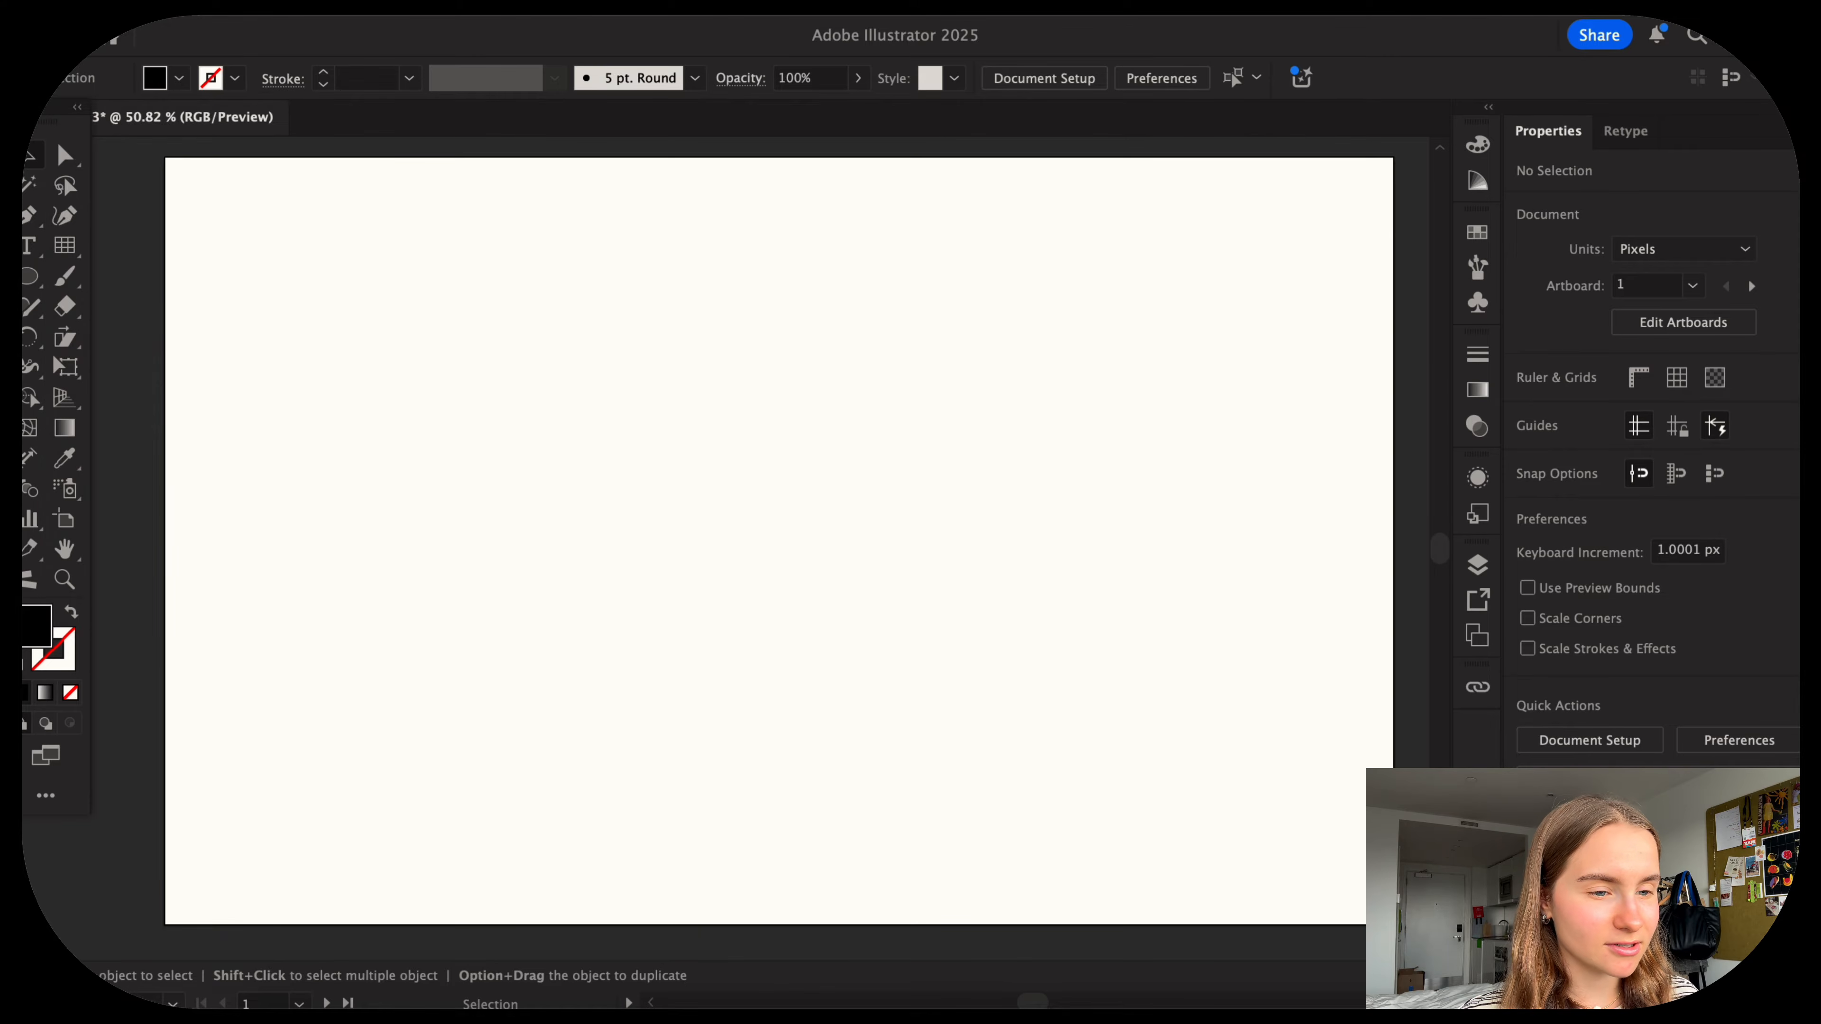
left_click(75, 252)
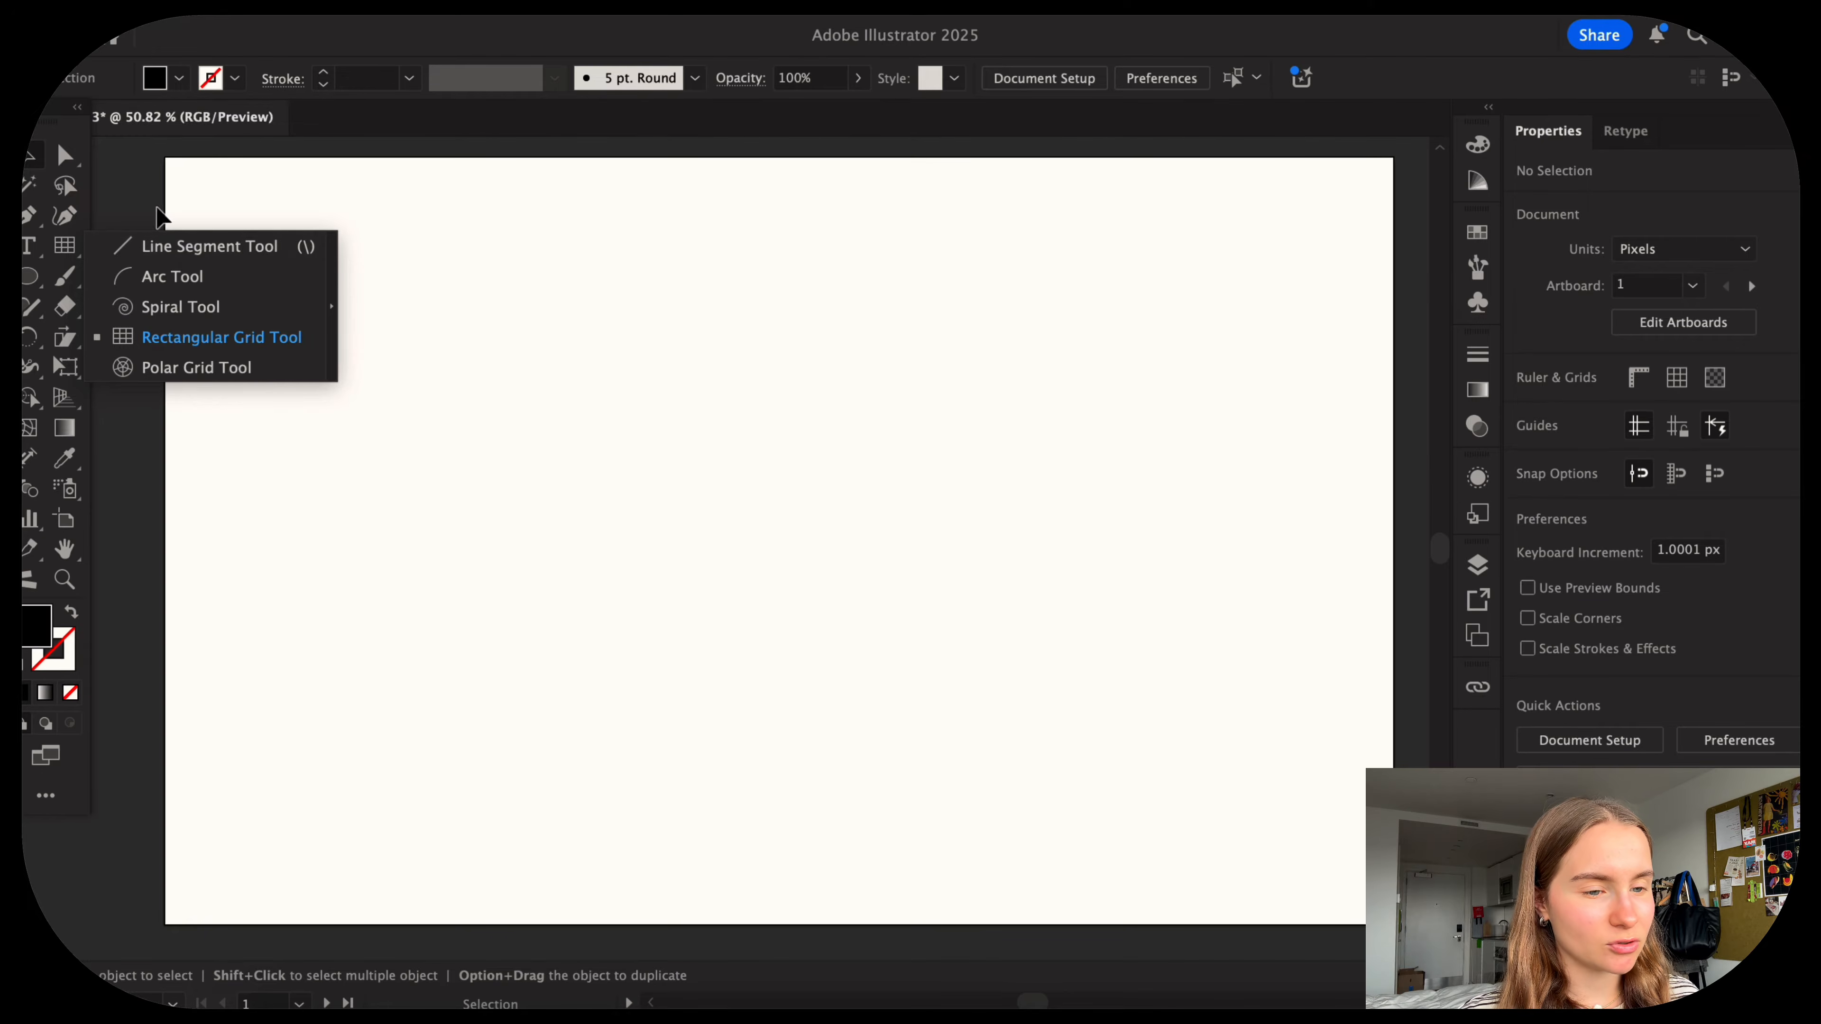
left_click(216, 337)
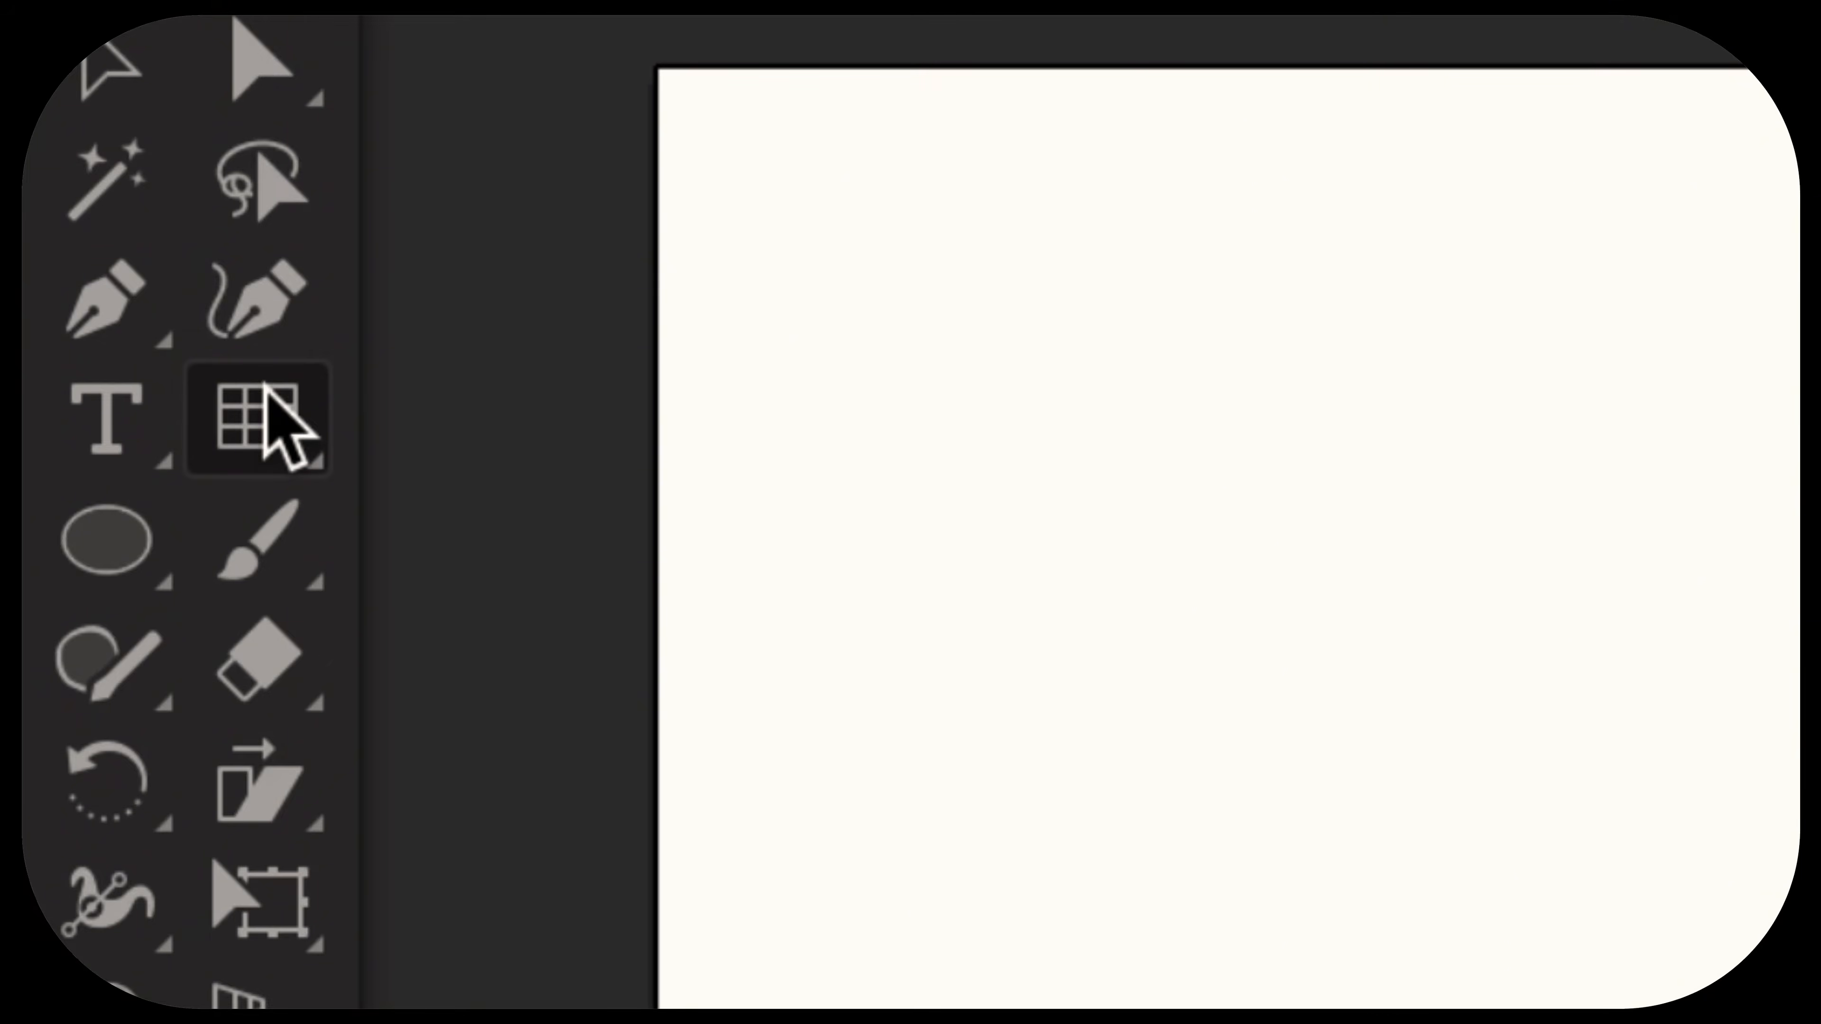
left_click(268, 435)
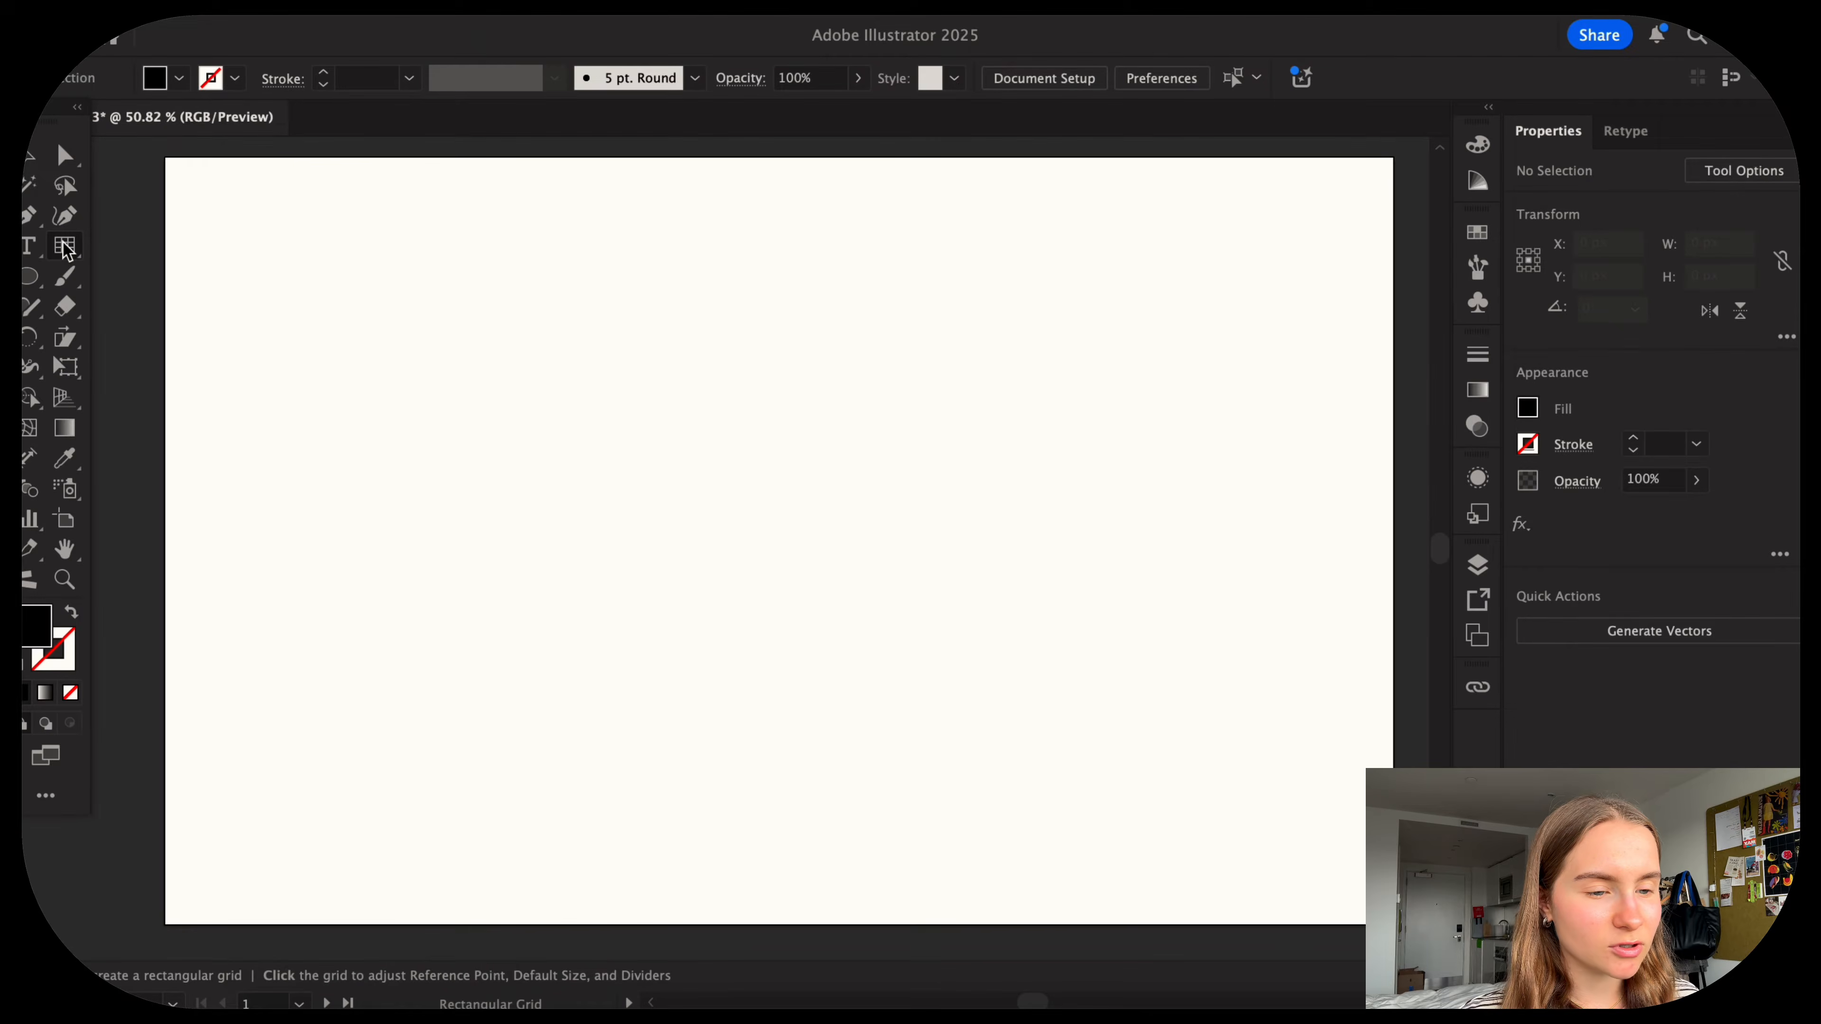
left_click(65, 246)
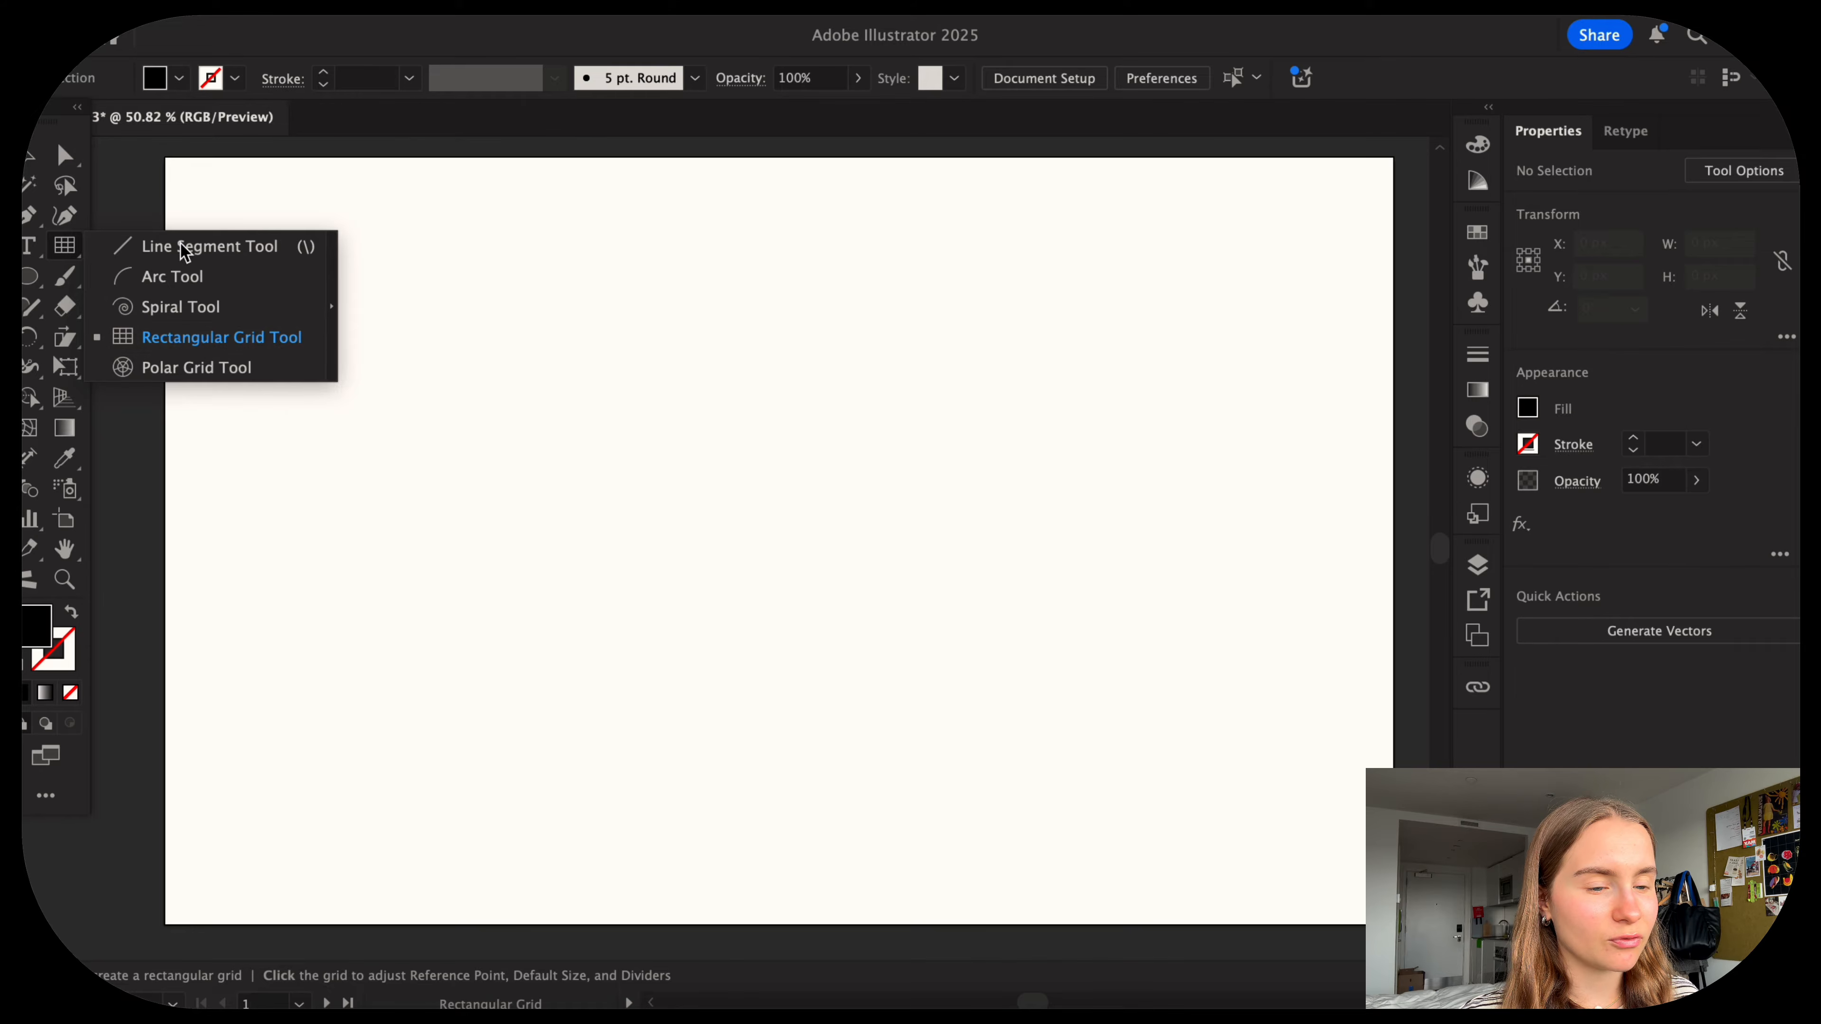
left_click(187, 337)
scroll(130, 171, "down", 1)
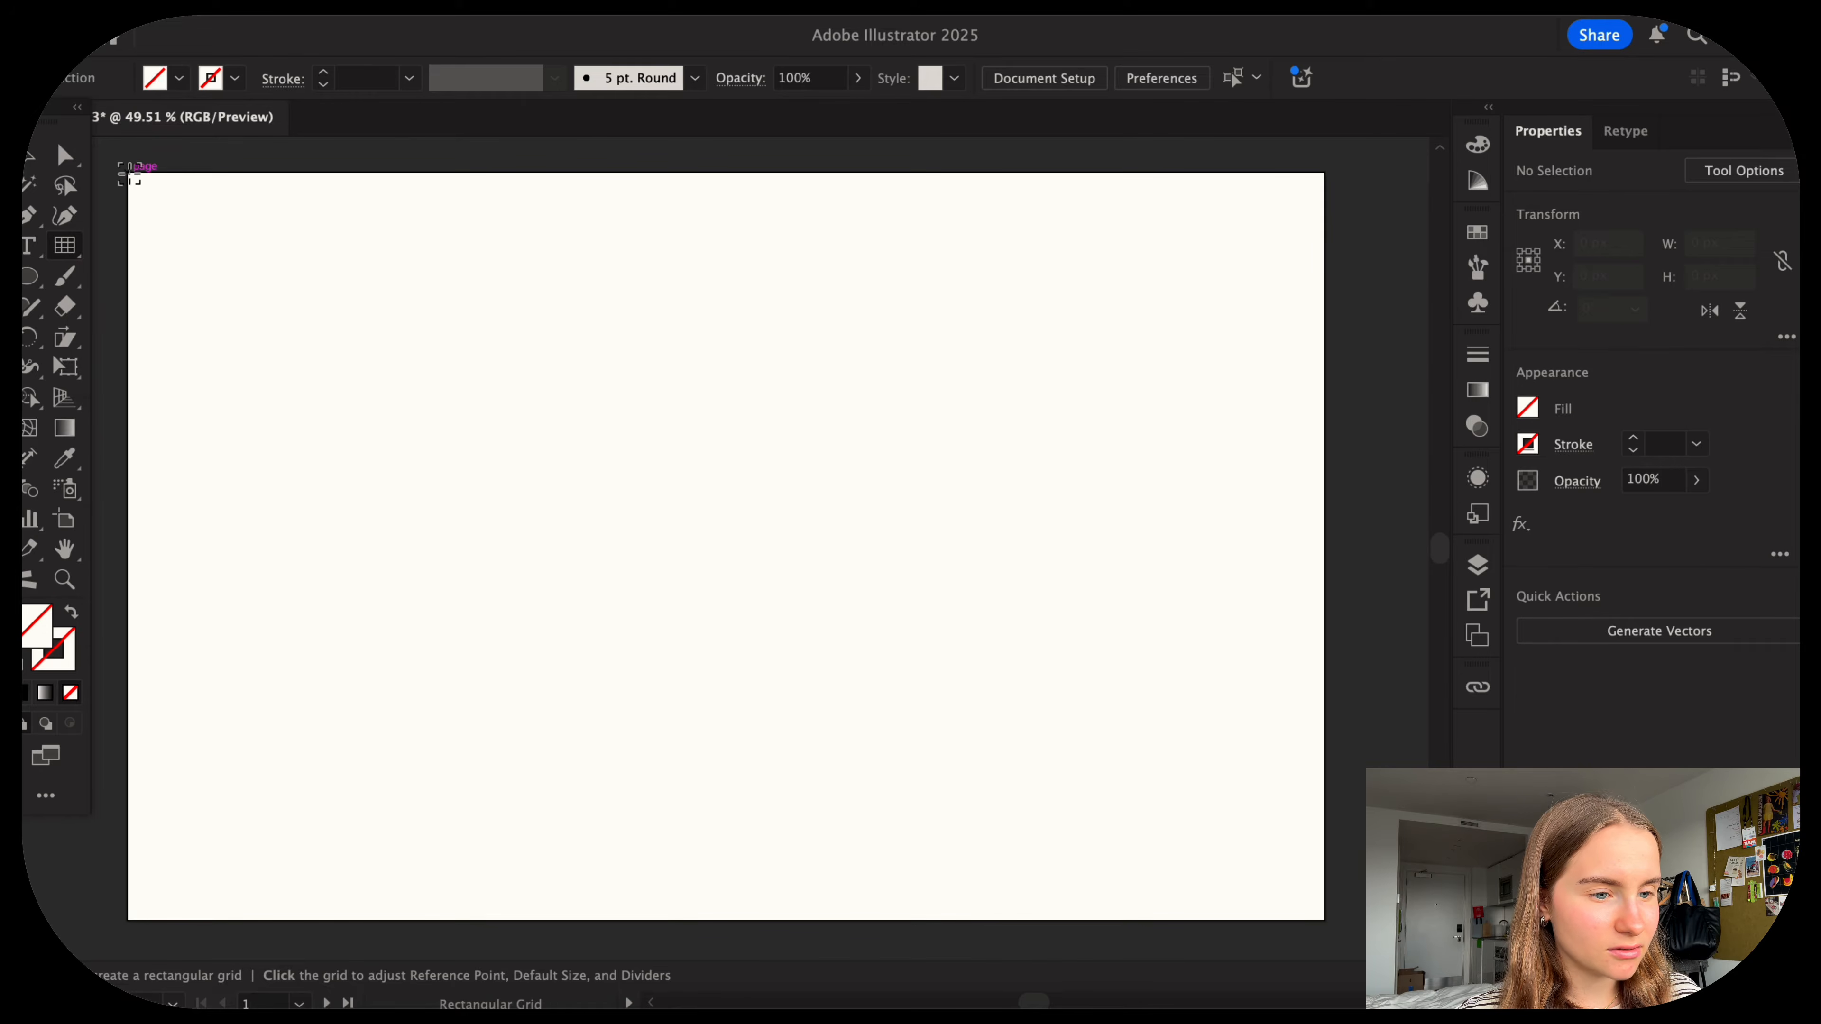
left_click_drag(130, 174, 1326, 920)
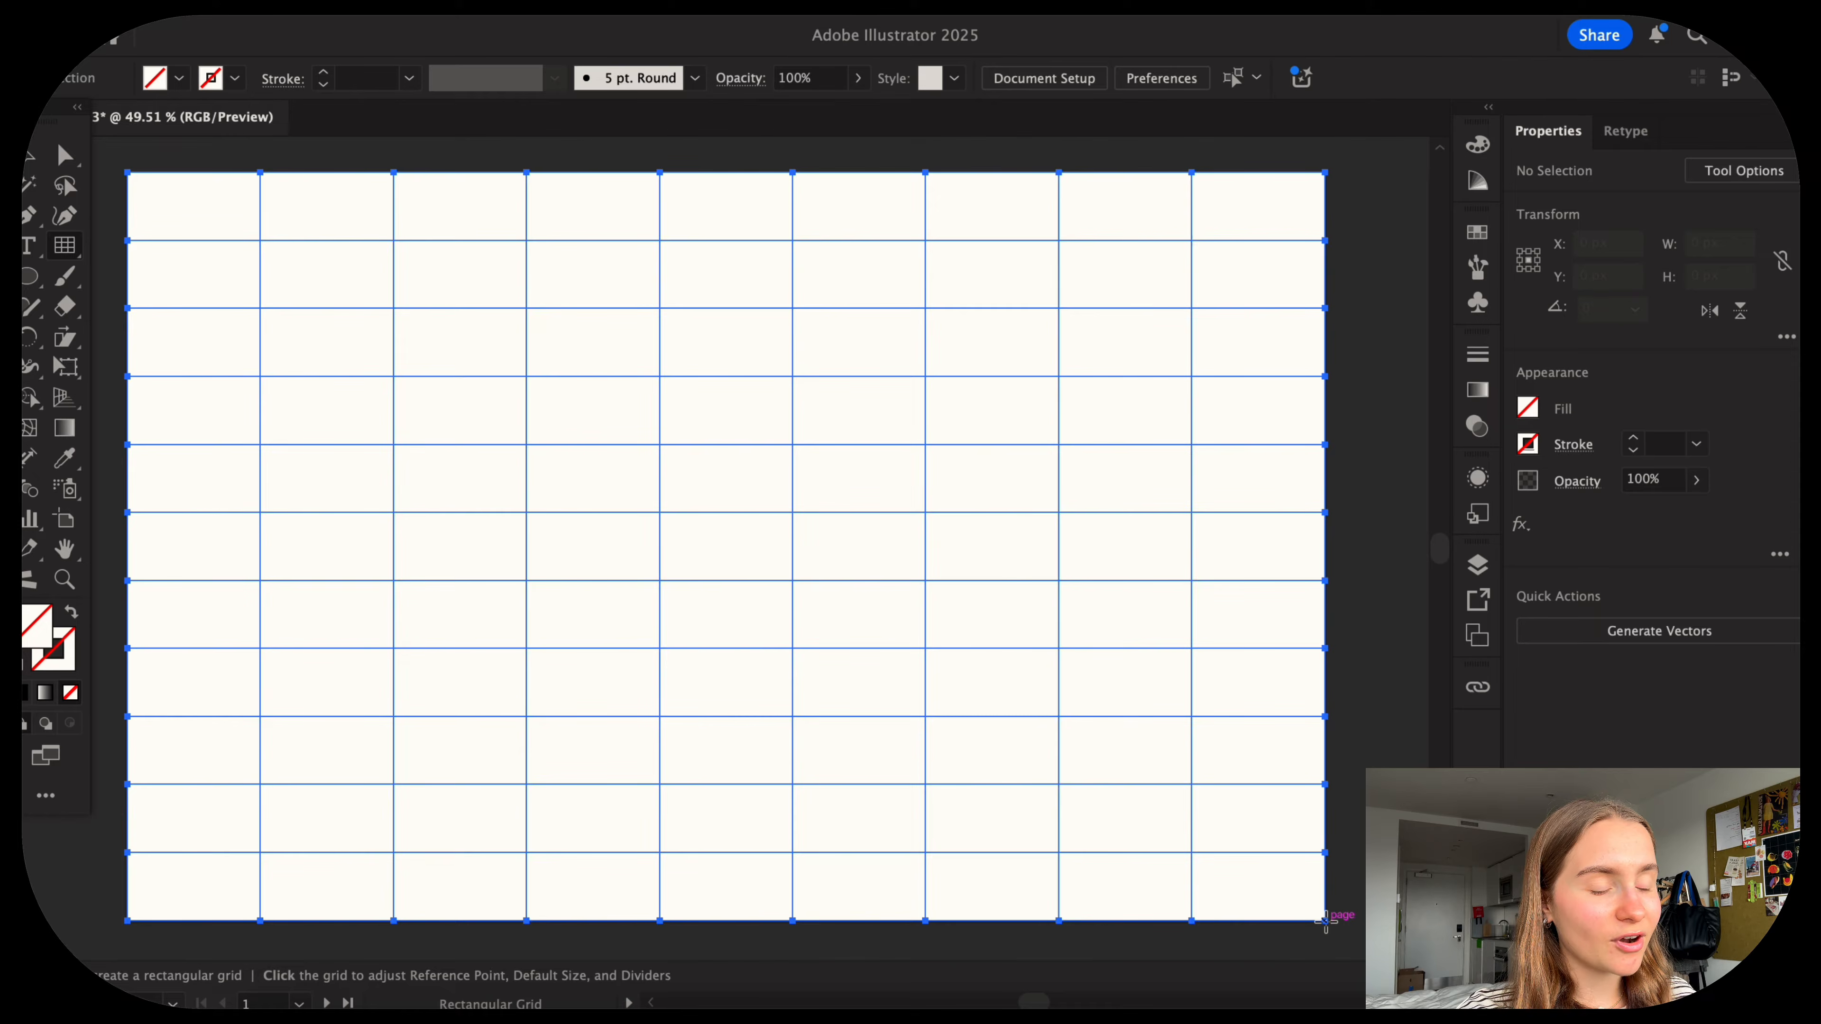
mouse_move(1325, 920)
left_mouse_down()
mouse_move(1247, 792)
mouse_move(1327, 921)
left_mouse_up()
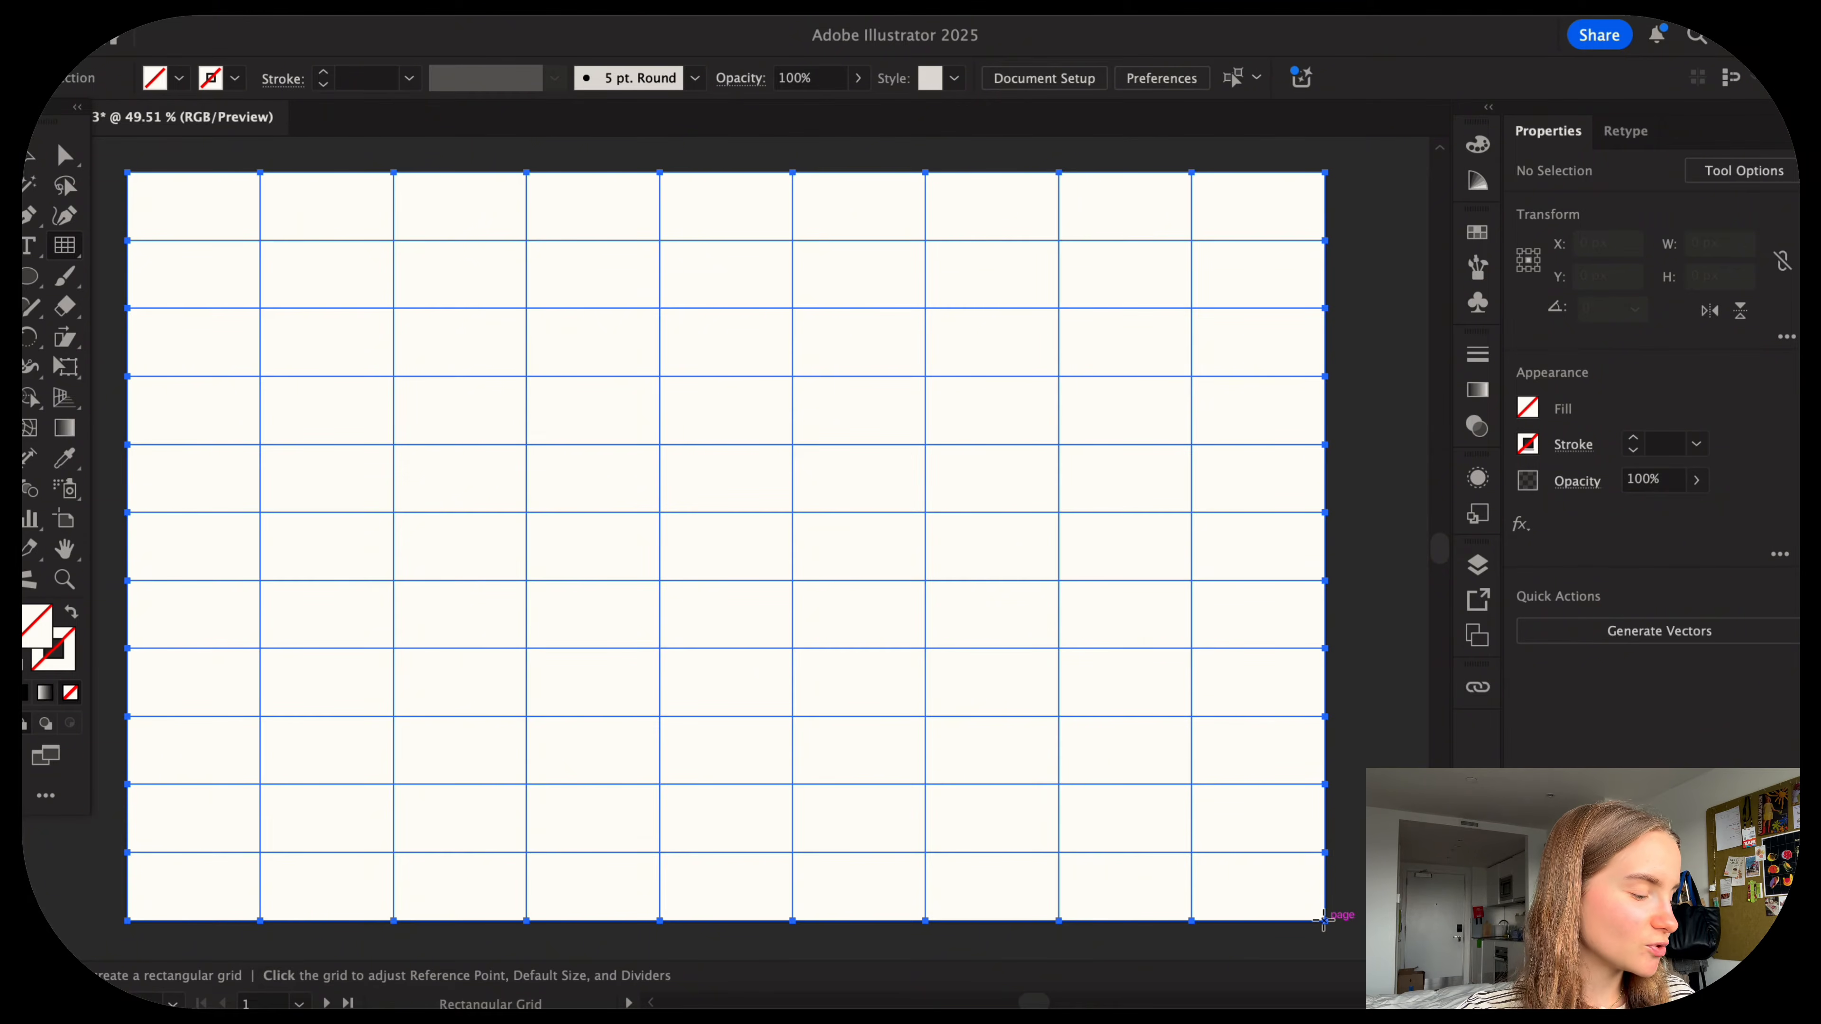
Try the grid with 13 columns and with only 5 columns while it is still being drawn.
key("Right")
key("Right")
key("Right")
key("Right")
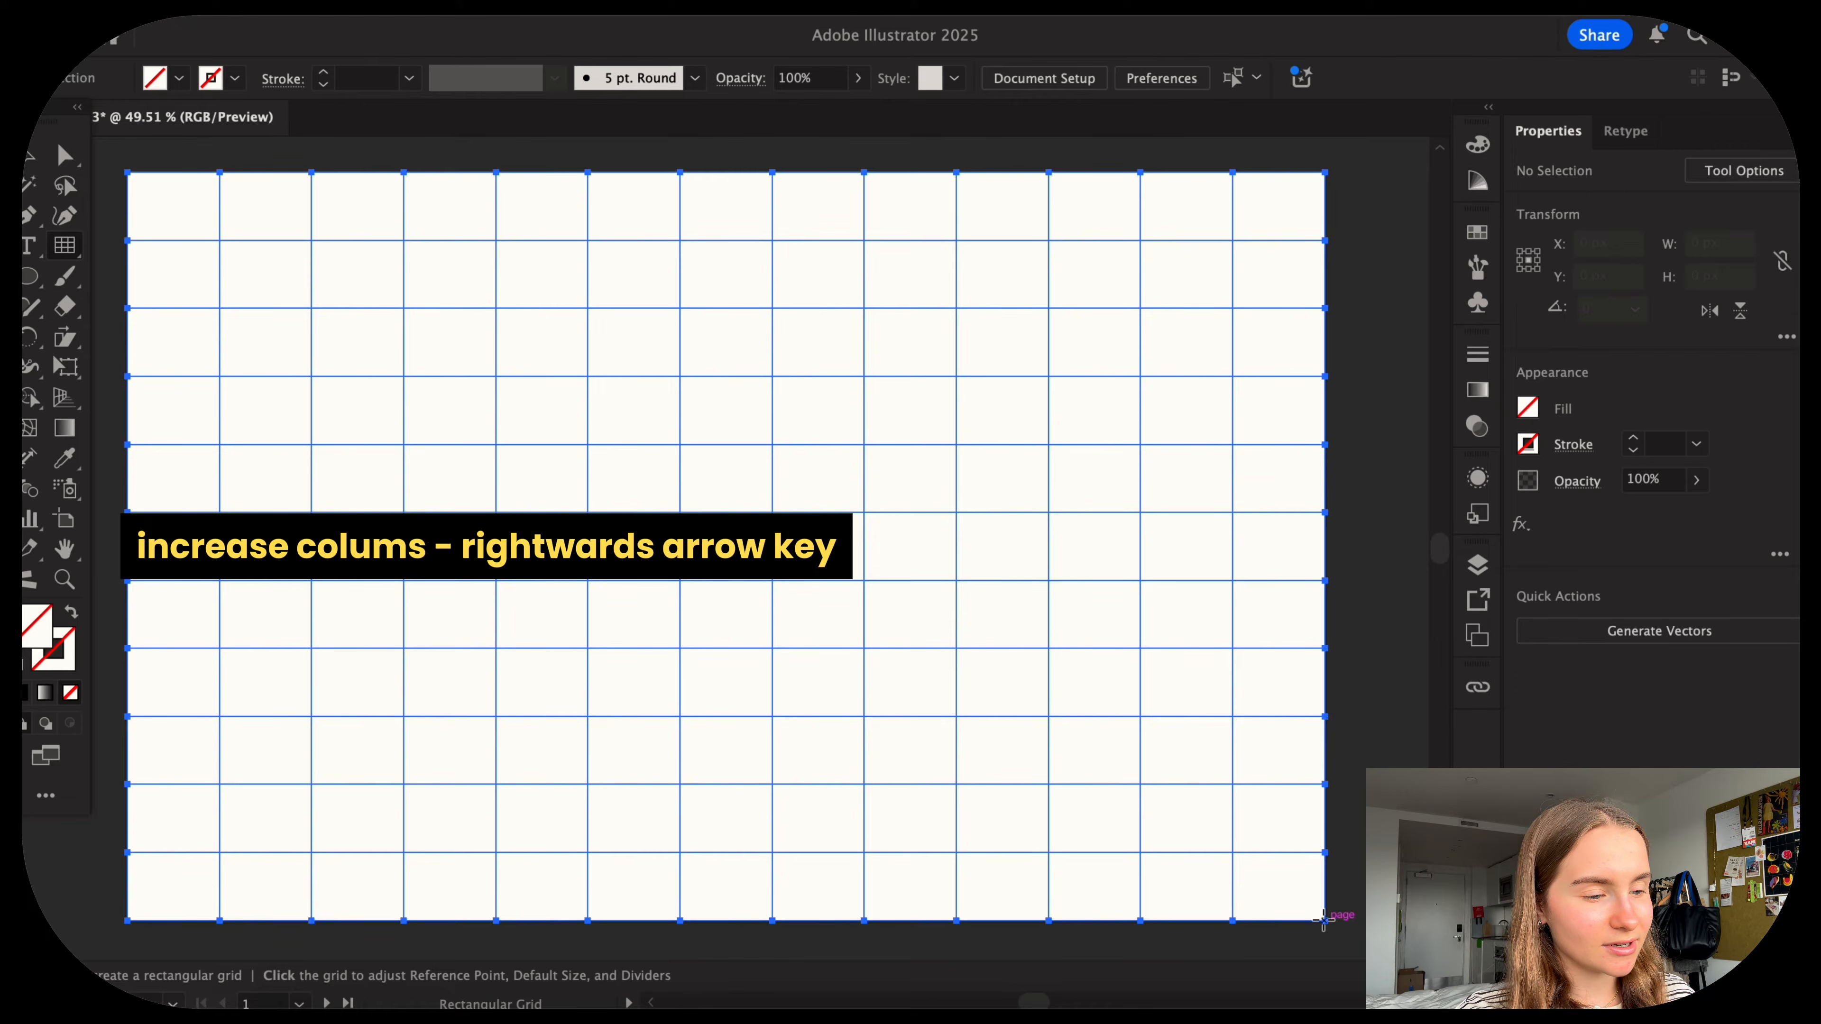
key("Left")
key("Left")
key("Left")
key("Left")
key("Left")
key("Left")
key("Left")
key("Left")
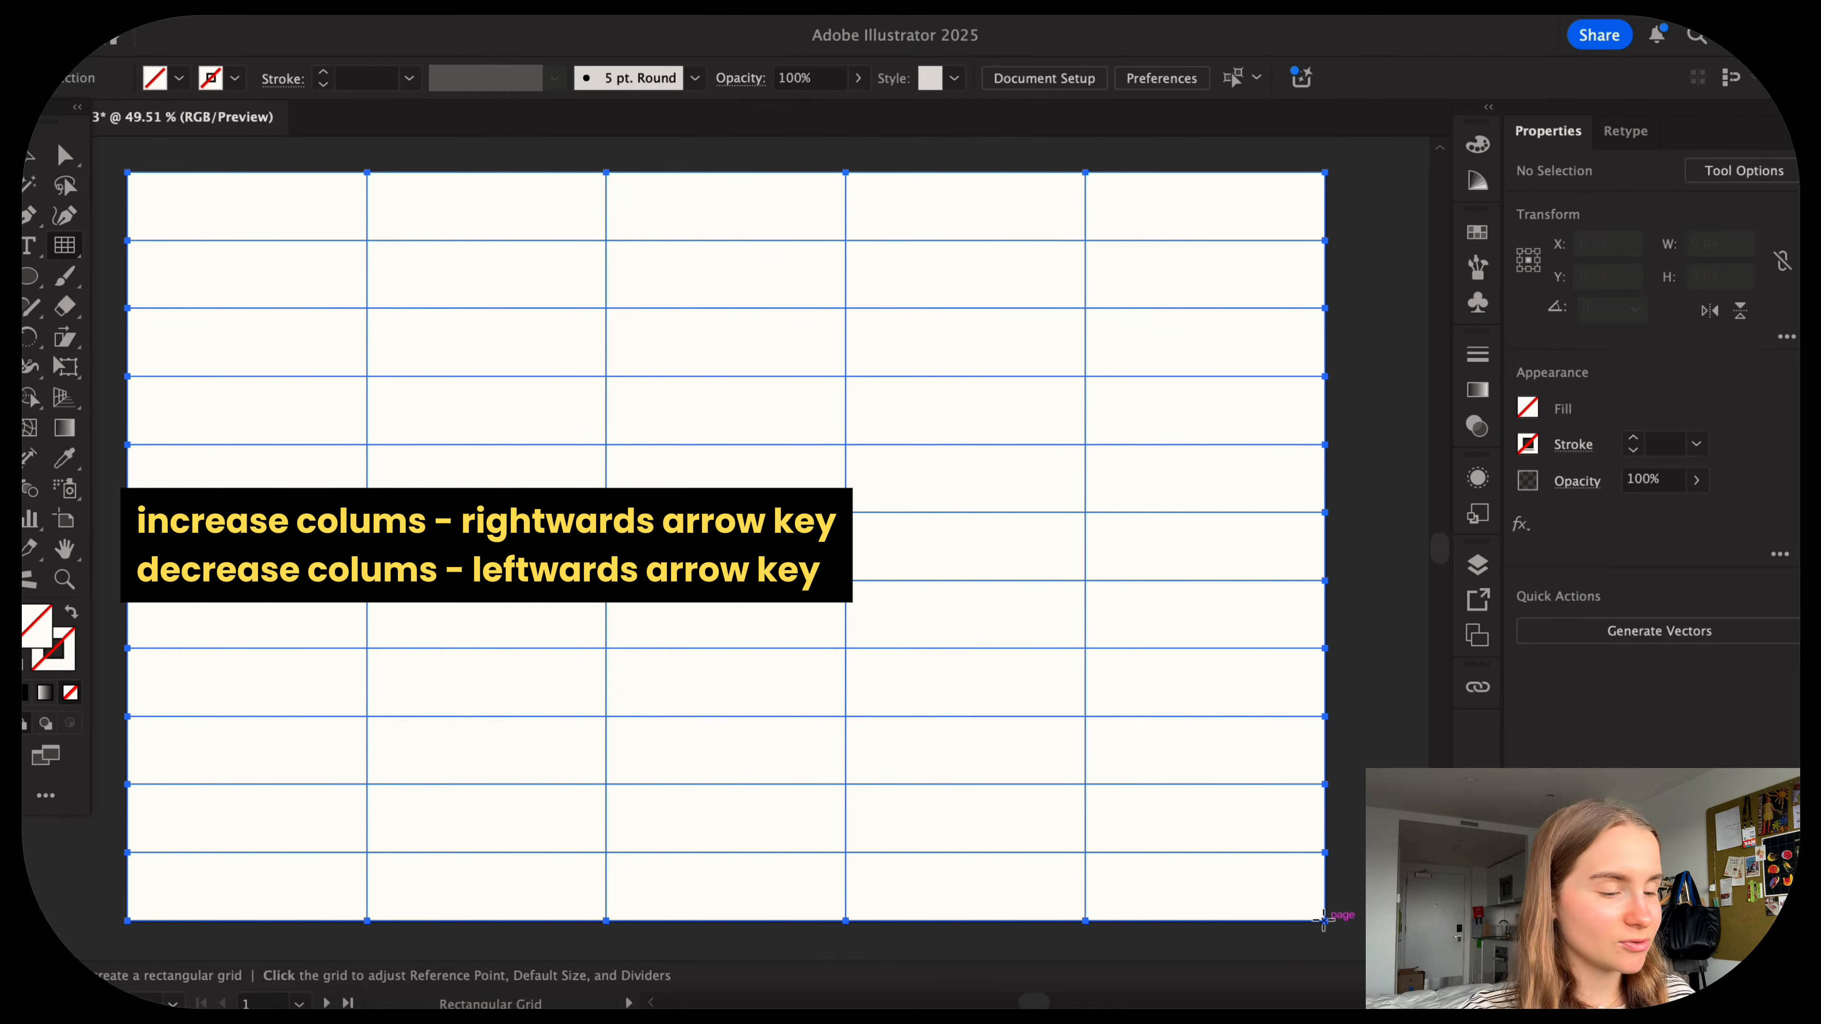
Try the grid with 20 rows and with 13 rows while it is still being drawn.
key("Up")
key("Up")
key("Up")
key("Up")
key("Up")
key("Up")
key("Up")
key("Up")
key("Up")
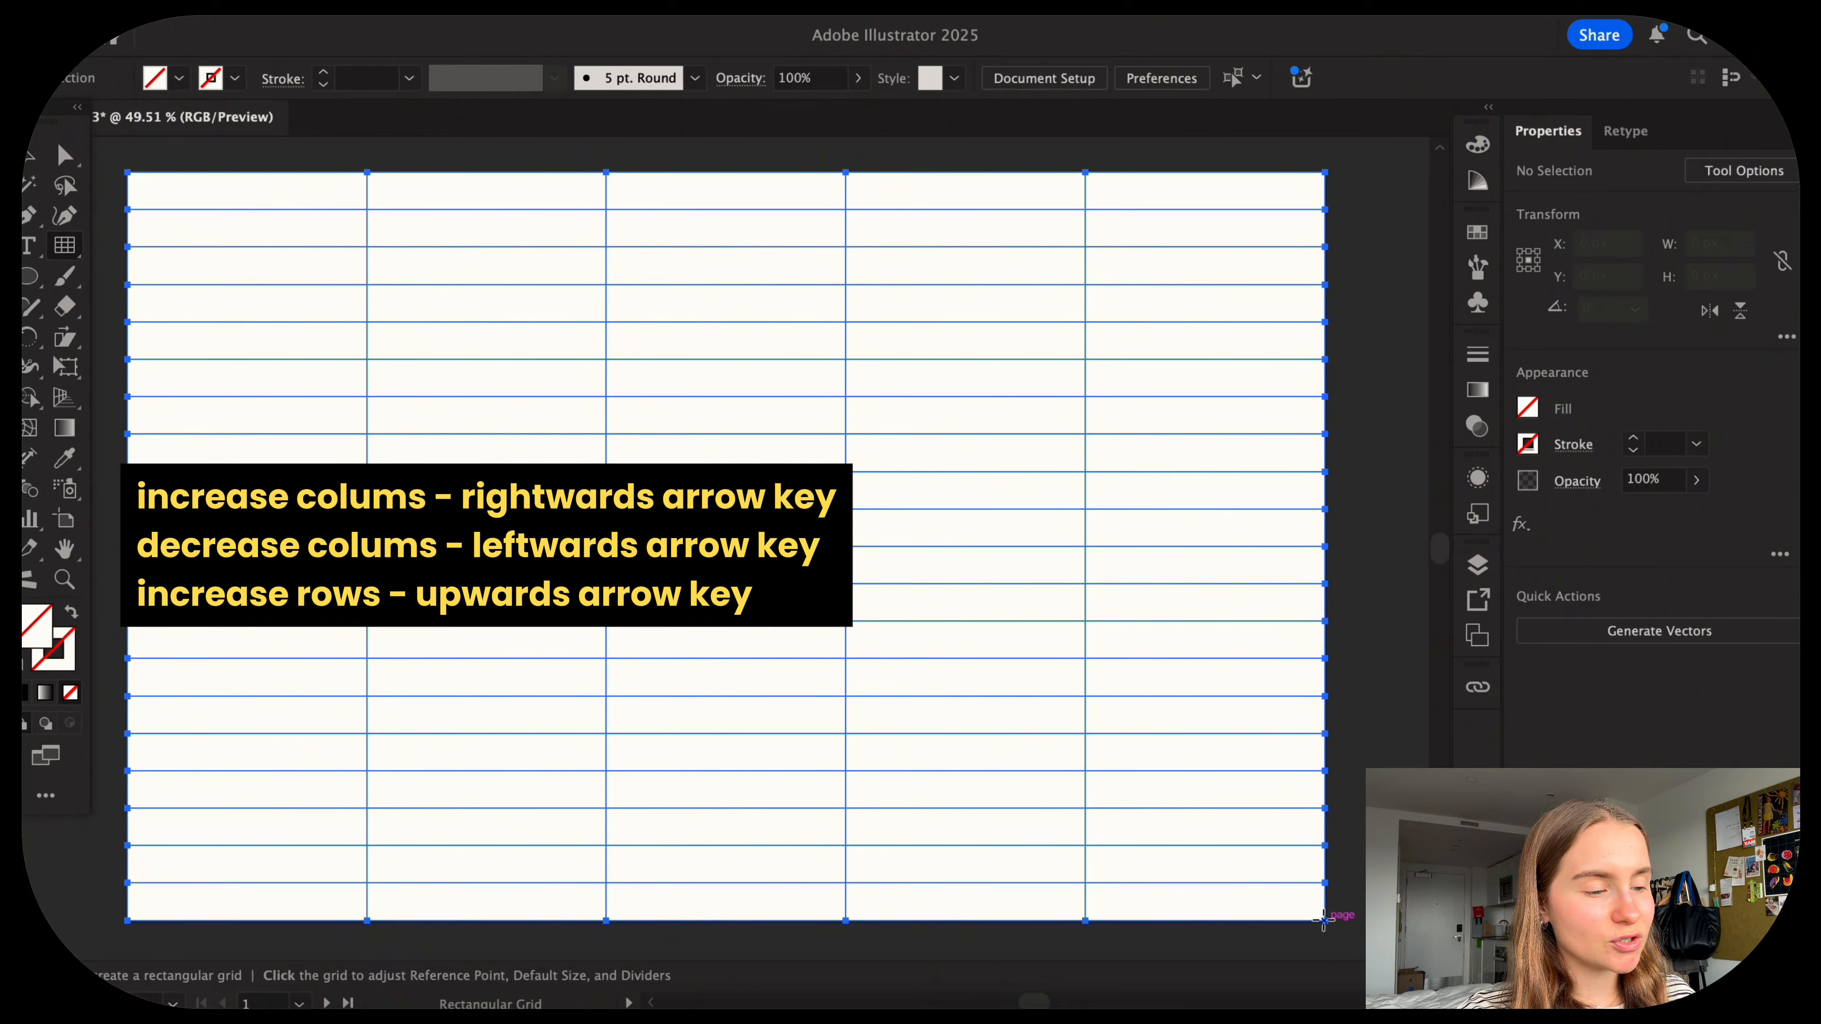
key("Down")
key("Down")
key("Down")
key("Down")
key("Down")
key("Down")
key("Down")
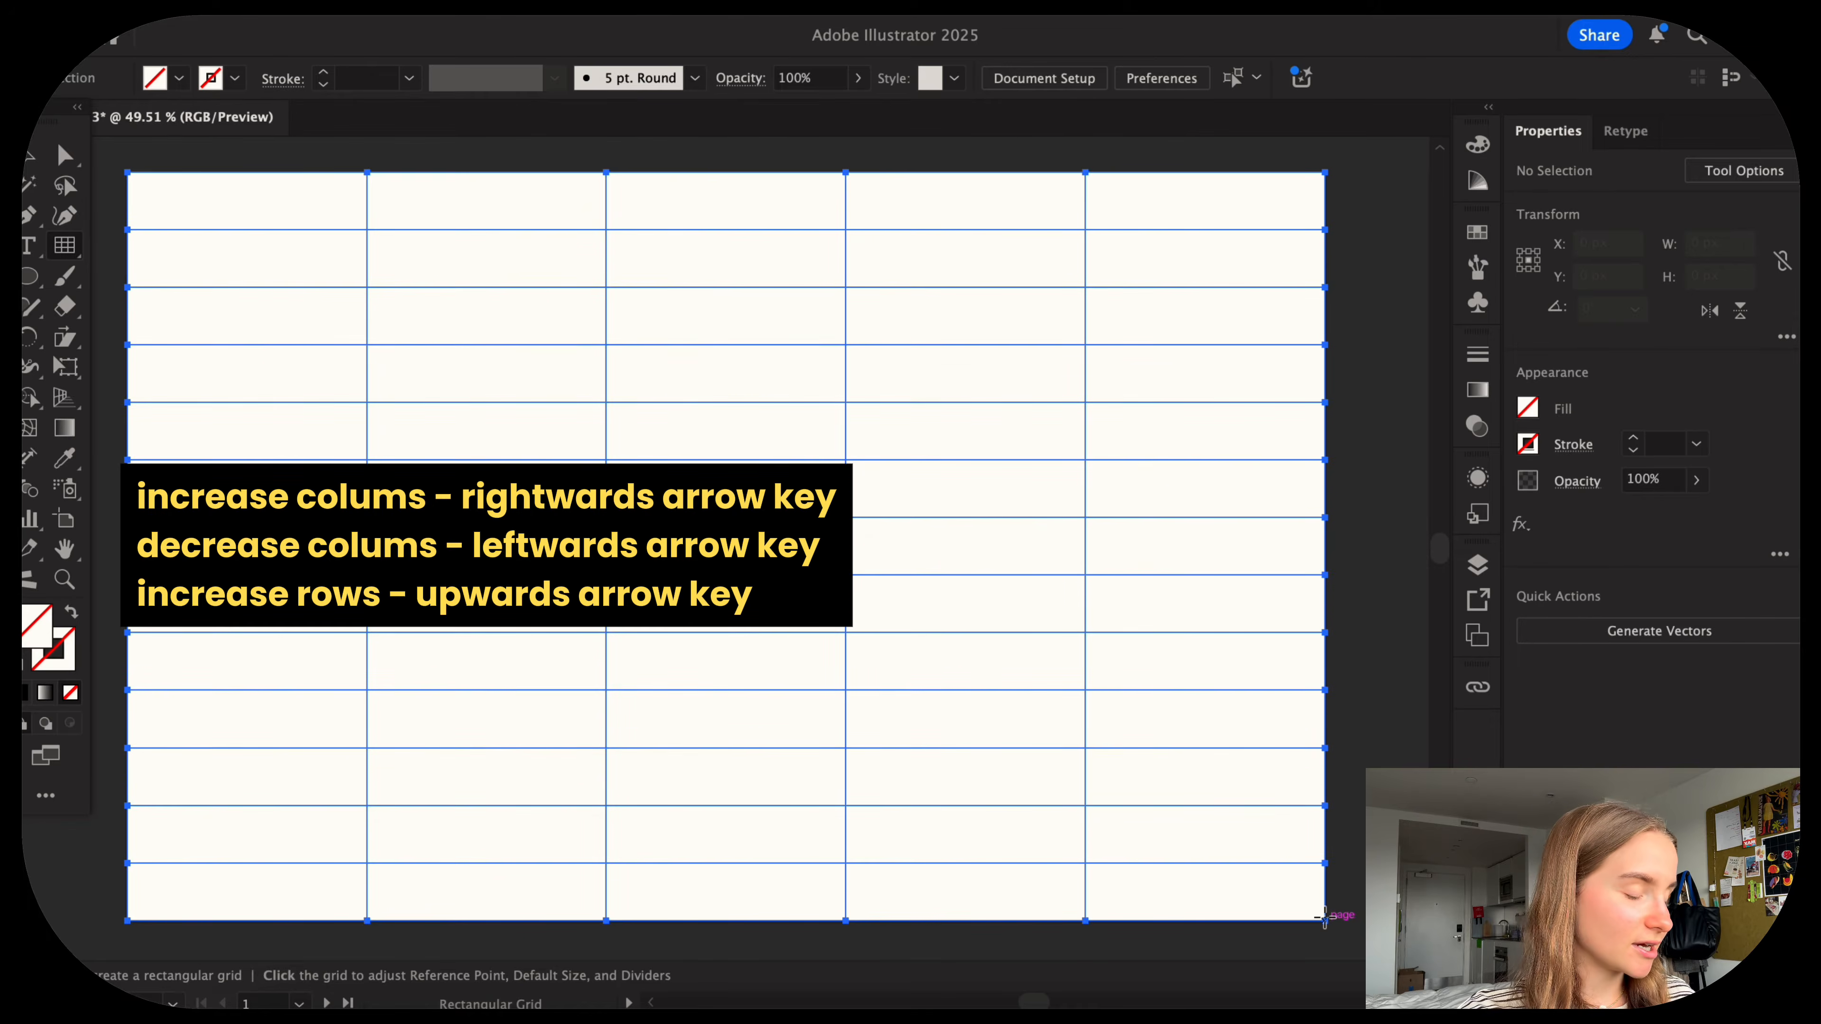
Set the grid to 18 columns and 11 rows and finish placing it on the artboard.
key("Down")
key("Down")
key("Down")
key("Down")
key("Right")
key("Right")
key("Right")
key("Right")
key("Right")
key("Right")
key("Right")
key("Right")
key("Right")
key("Right")
key("Right")
key("Right")
key("Right")
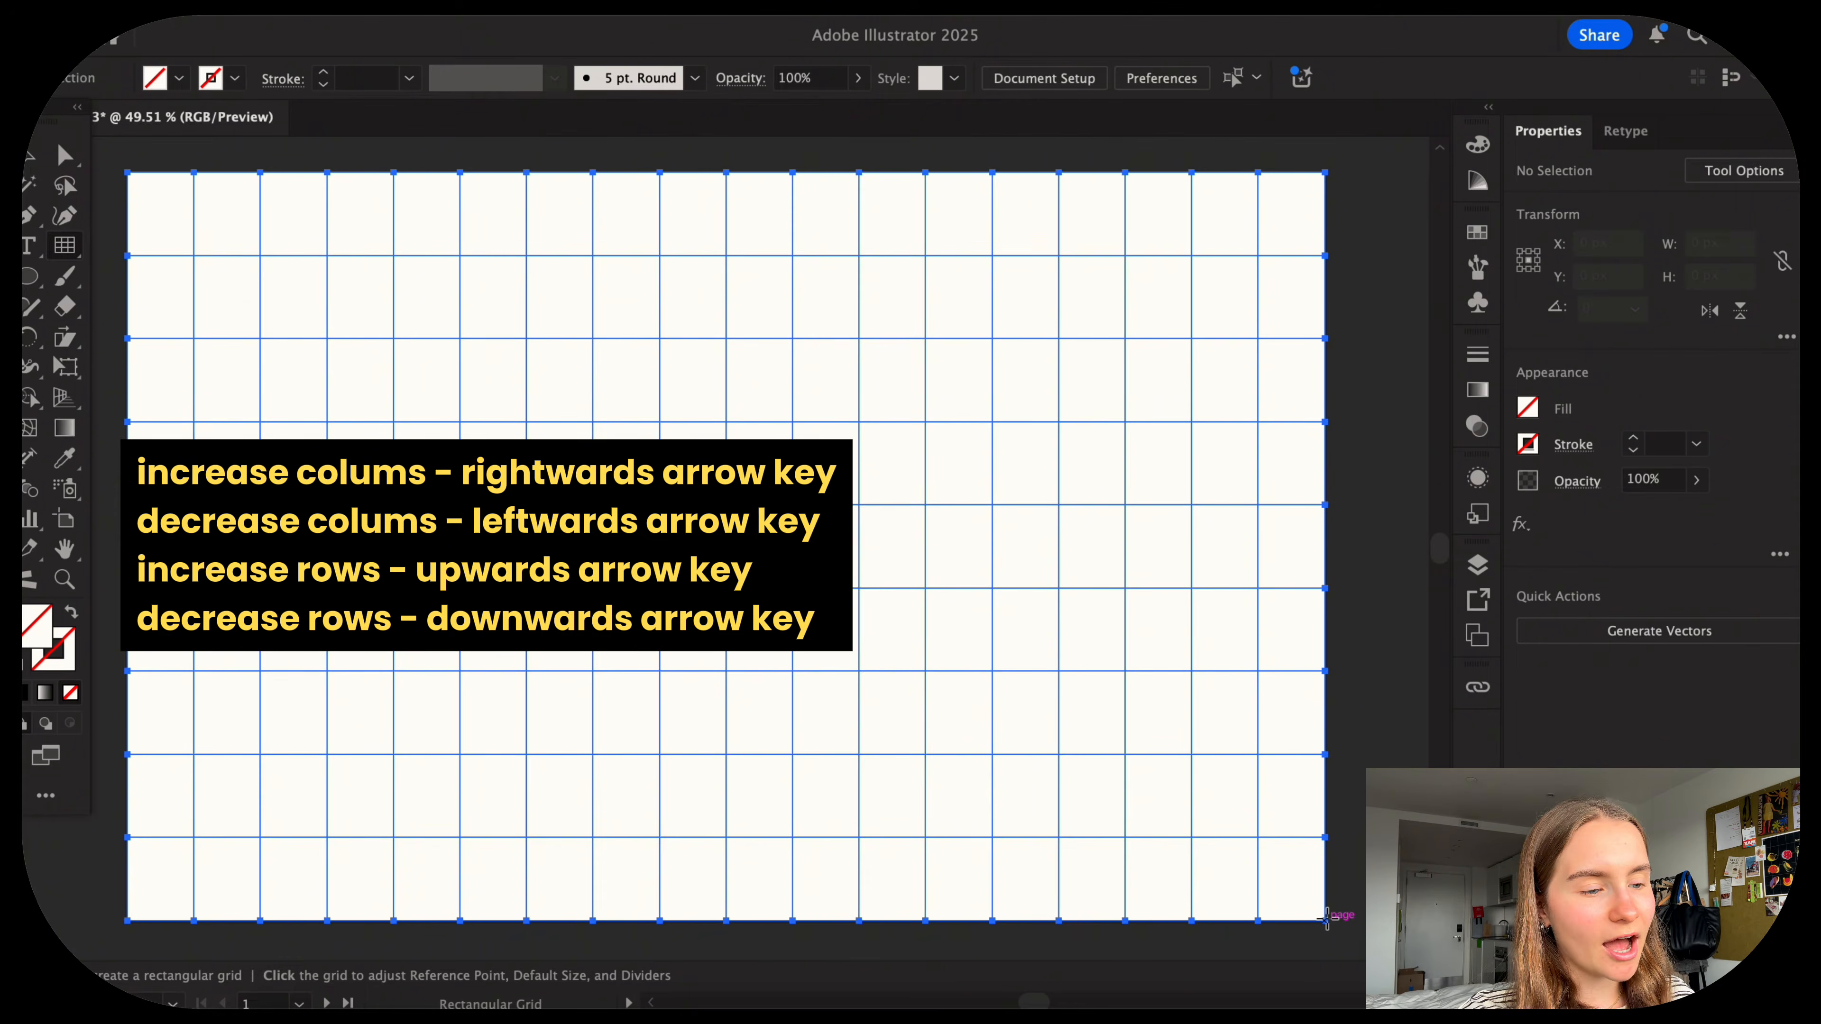
key("Up")
key("Up")
key("Right")
key("Left")
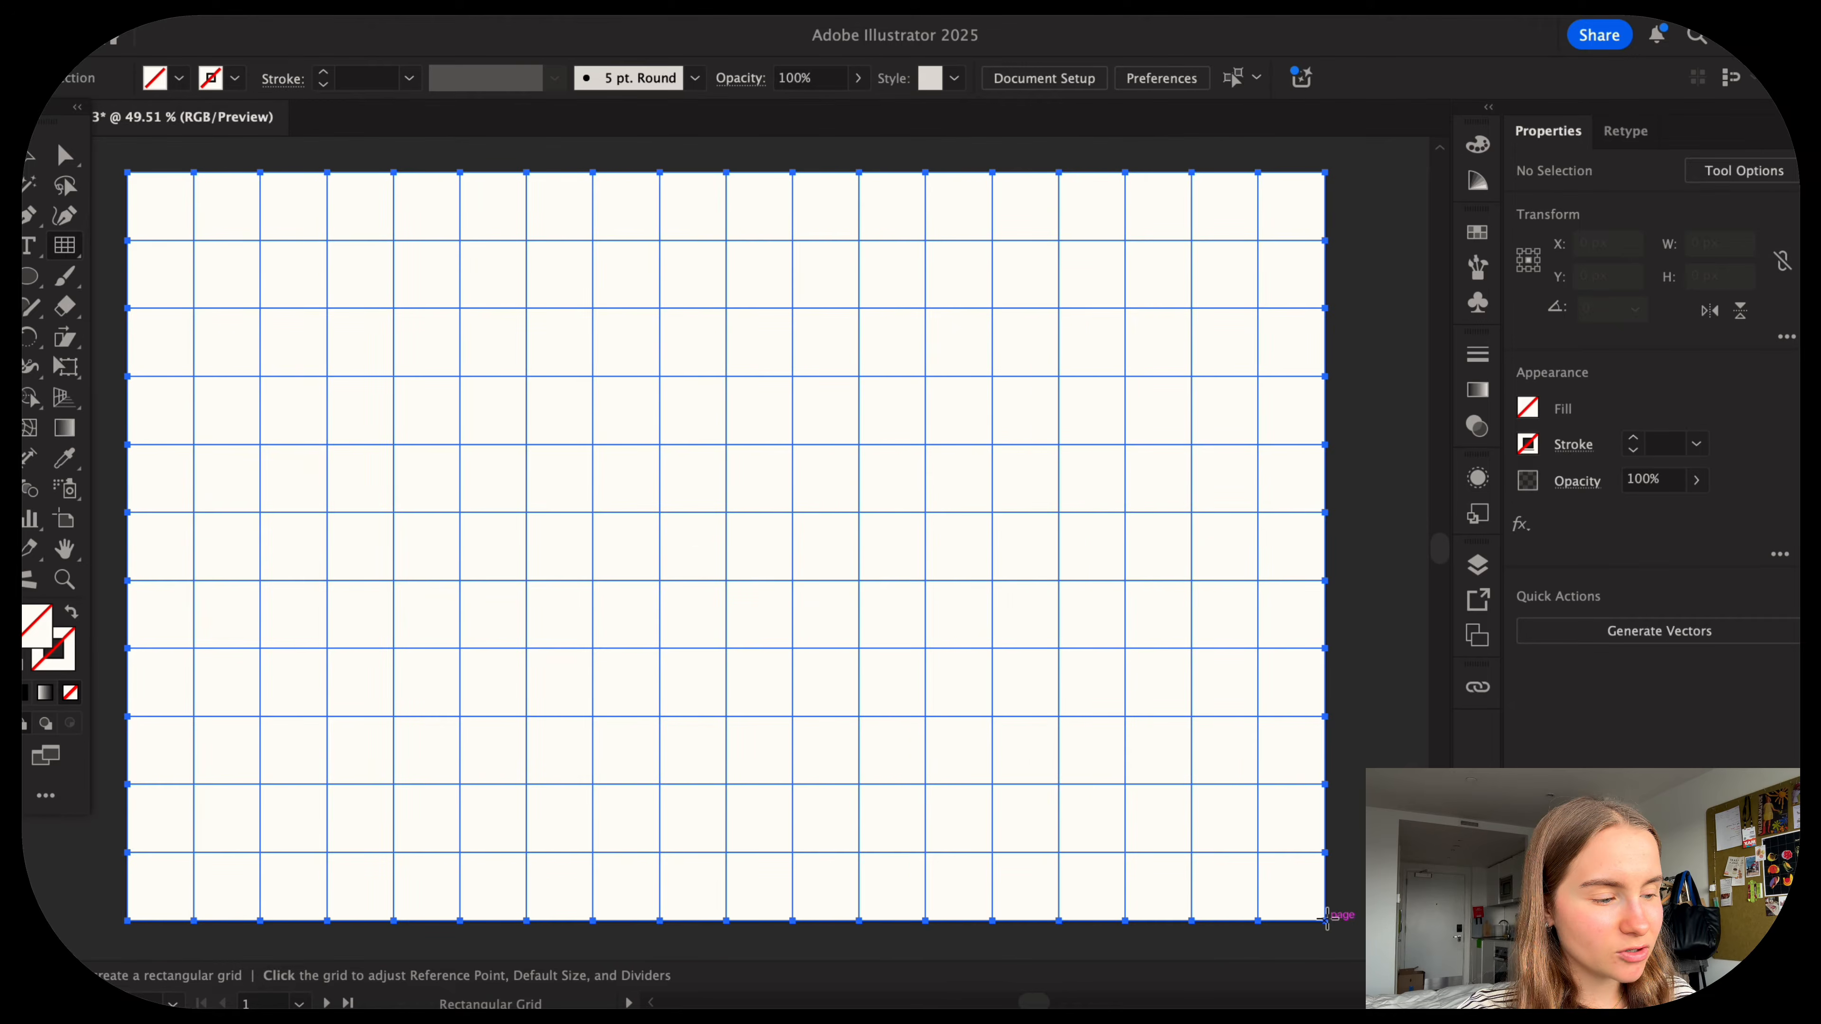
left_click_drag(1325, 918, 1325, 918)
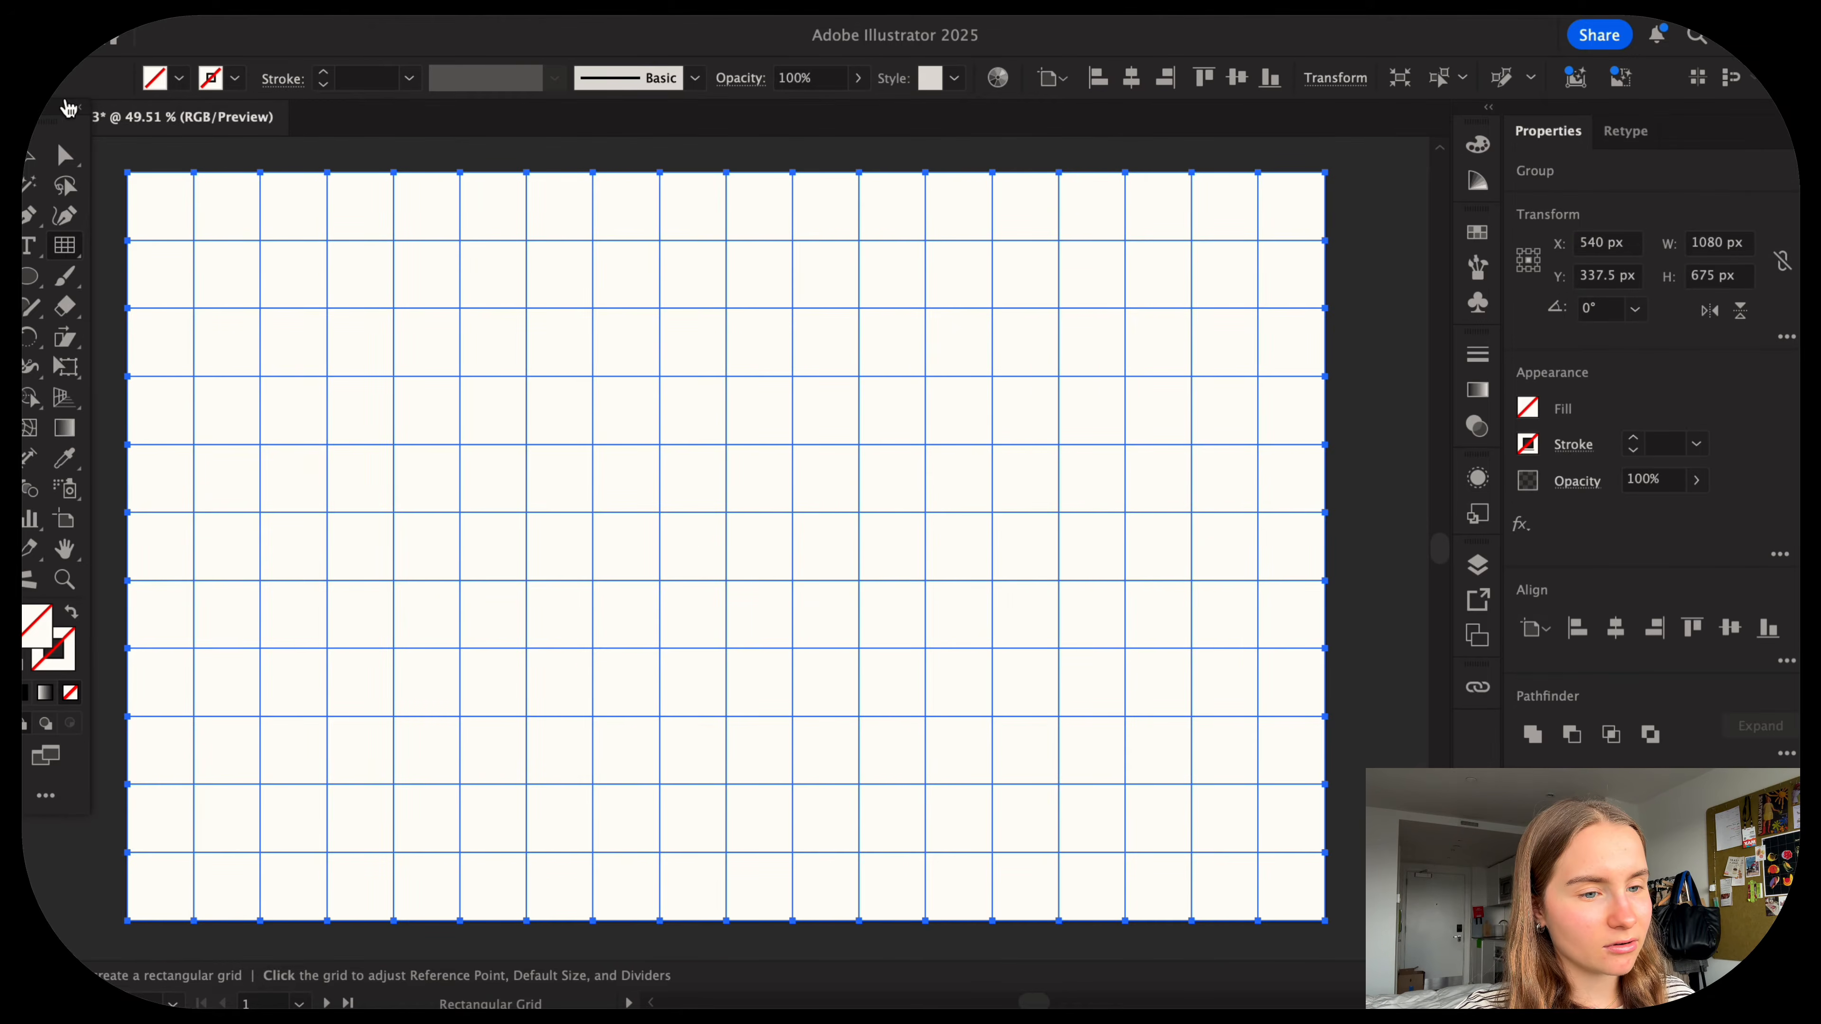
Give the selected grid a yellow stroke with the color ffce00.
key("v")
scroll(622, 520, "down", 2)
key("F6")
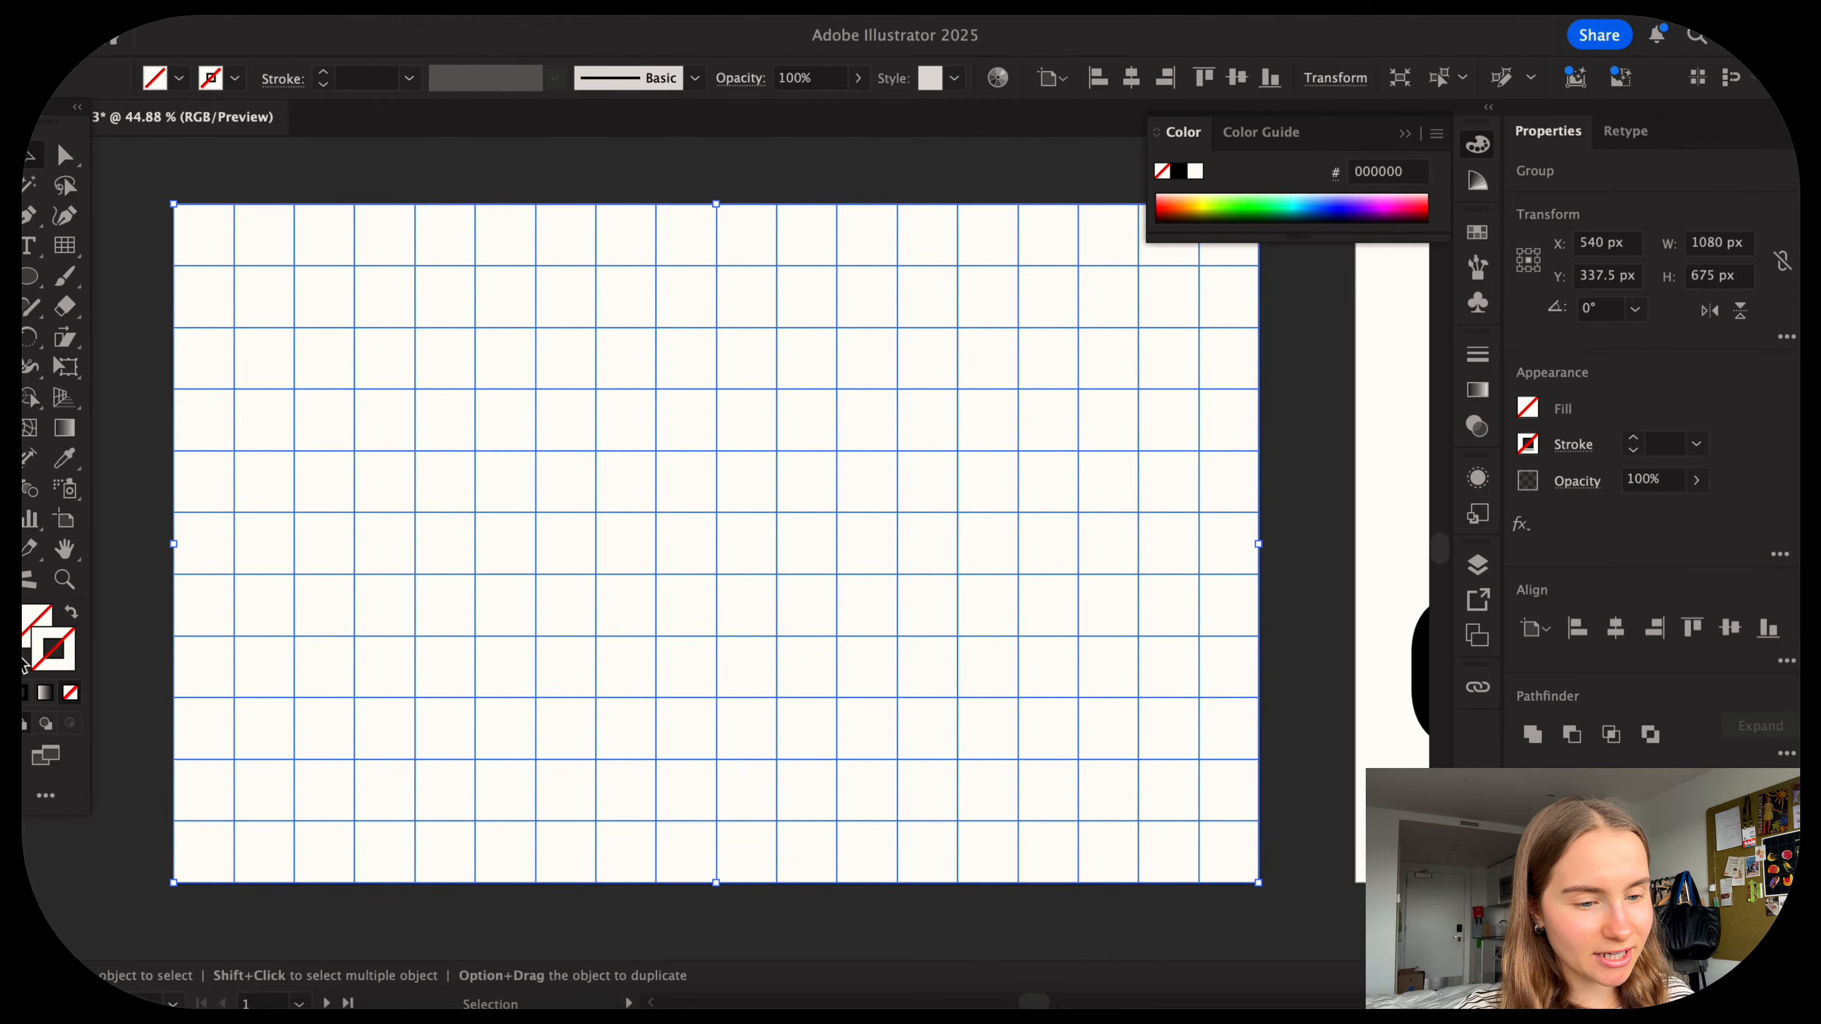
left_click(25, 637)
double_click(29, 643)
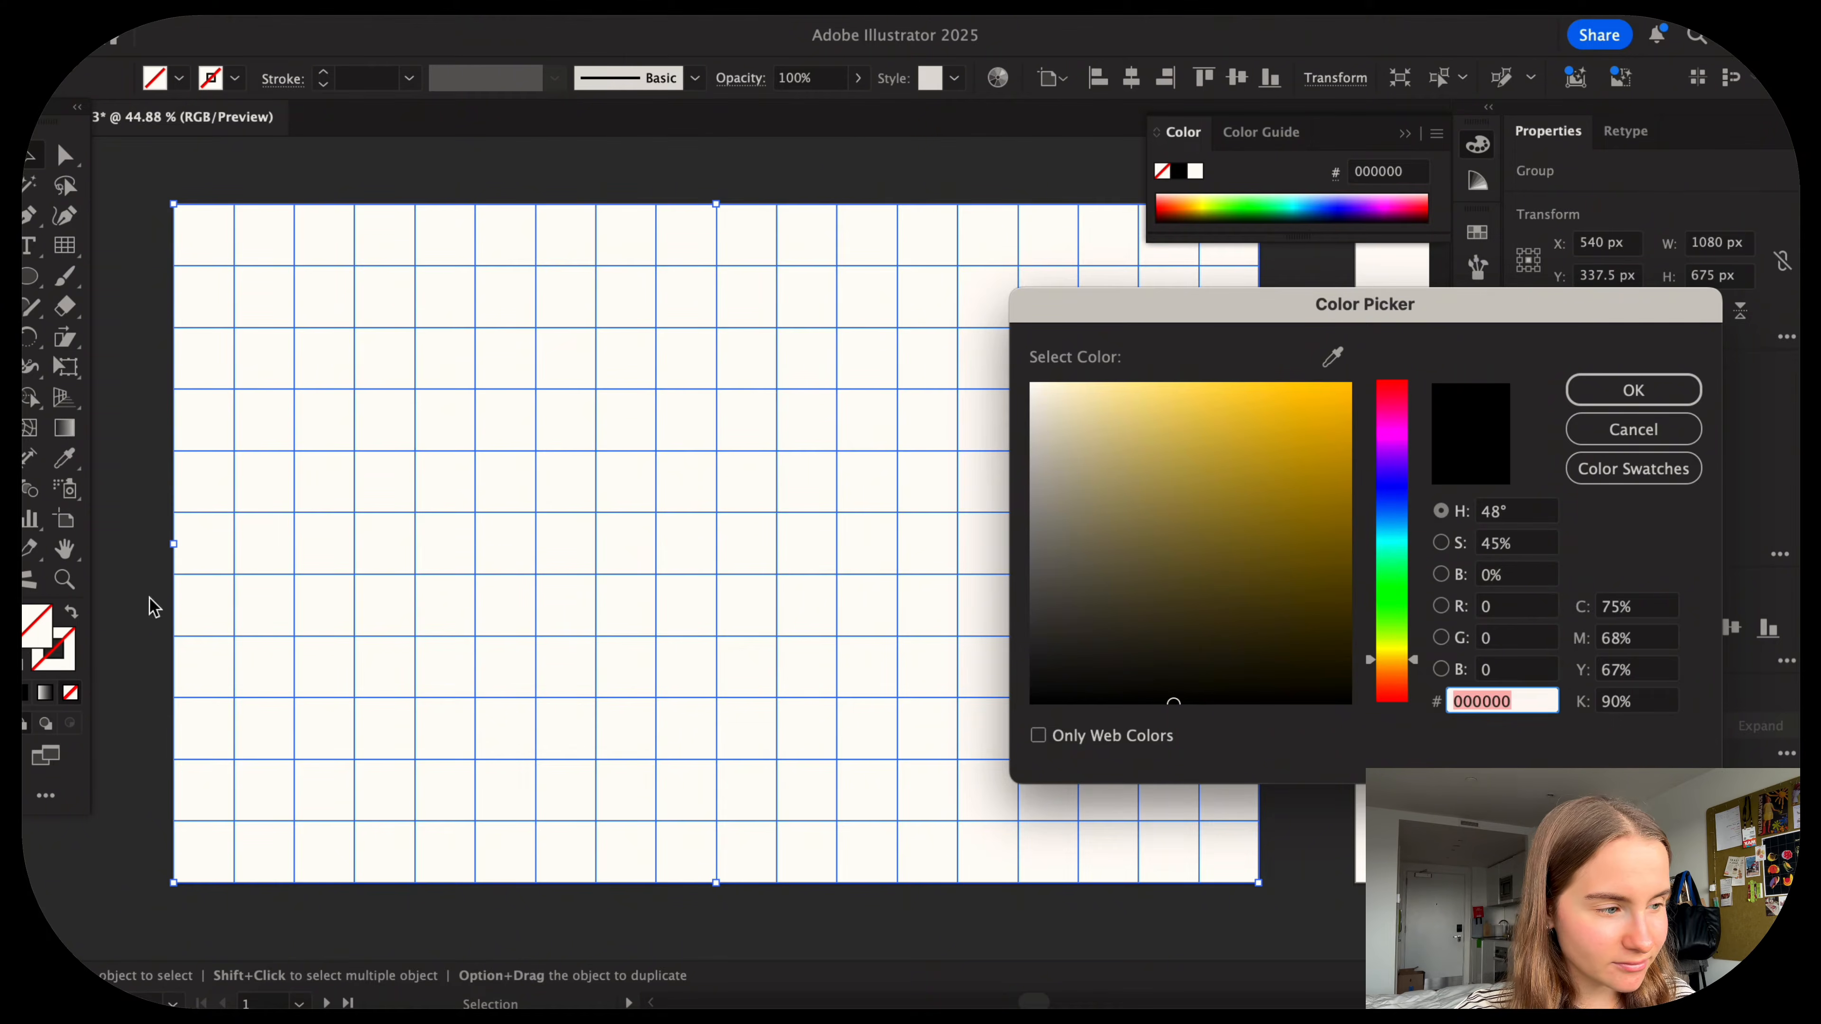
key("Escape")
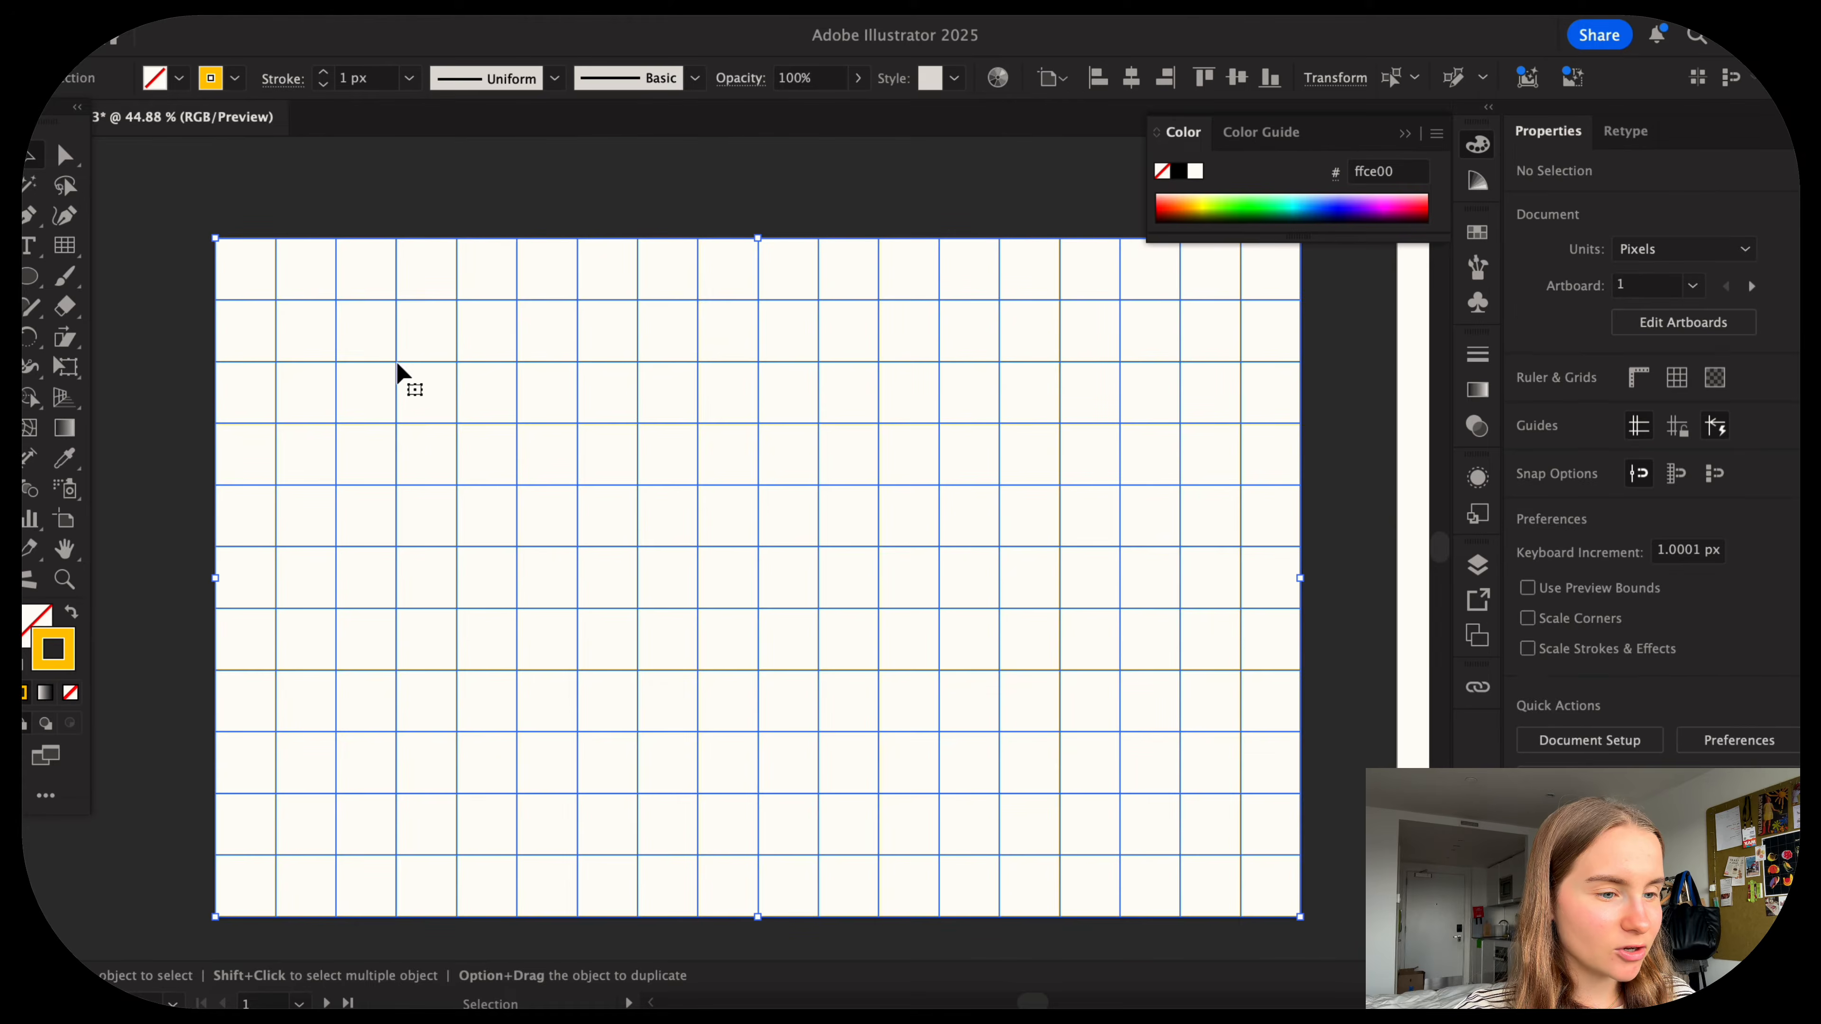
Try a red swatch and a heavier weight for the grid's stroke.
left_click(395, 375)
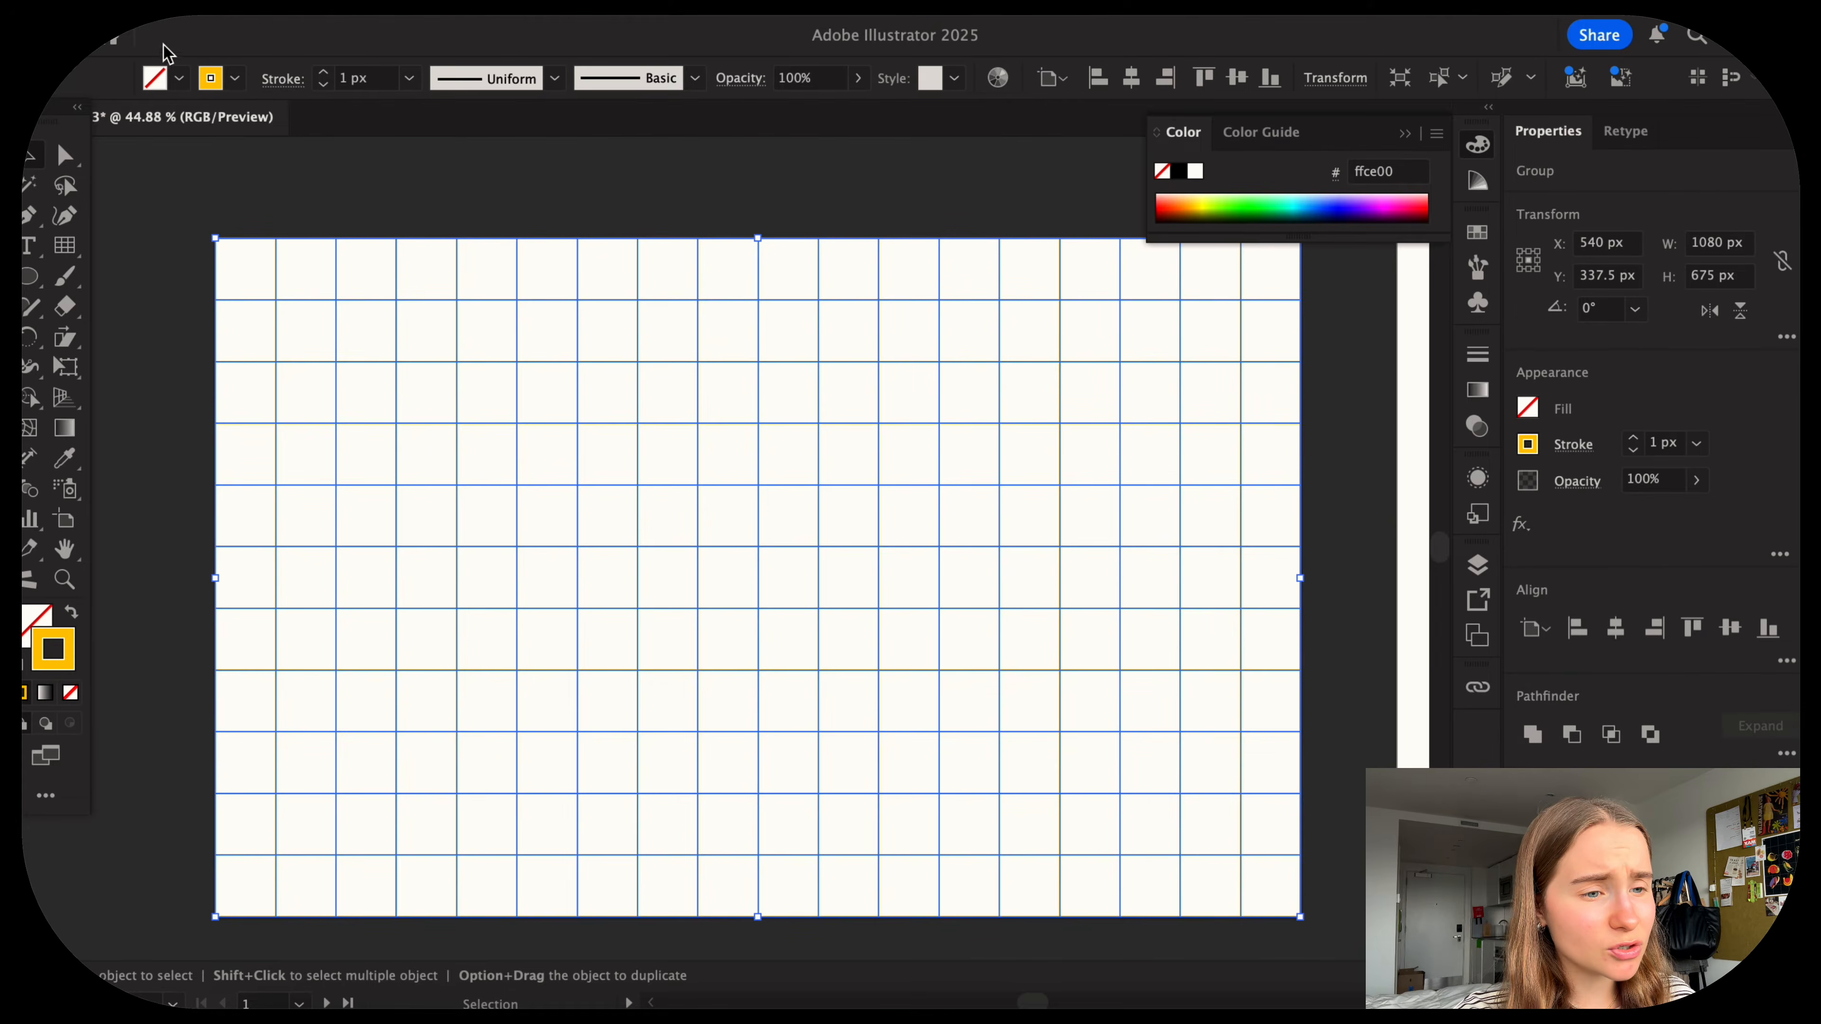
left_click(234, 79)
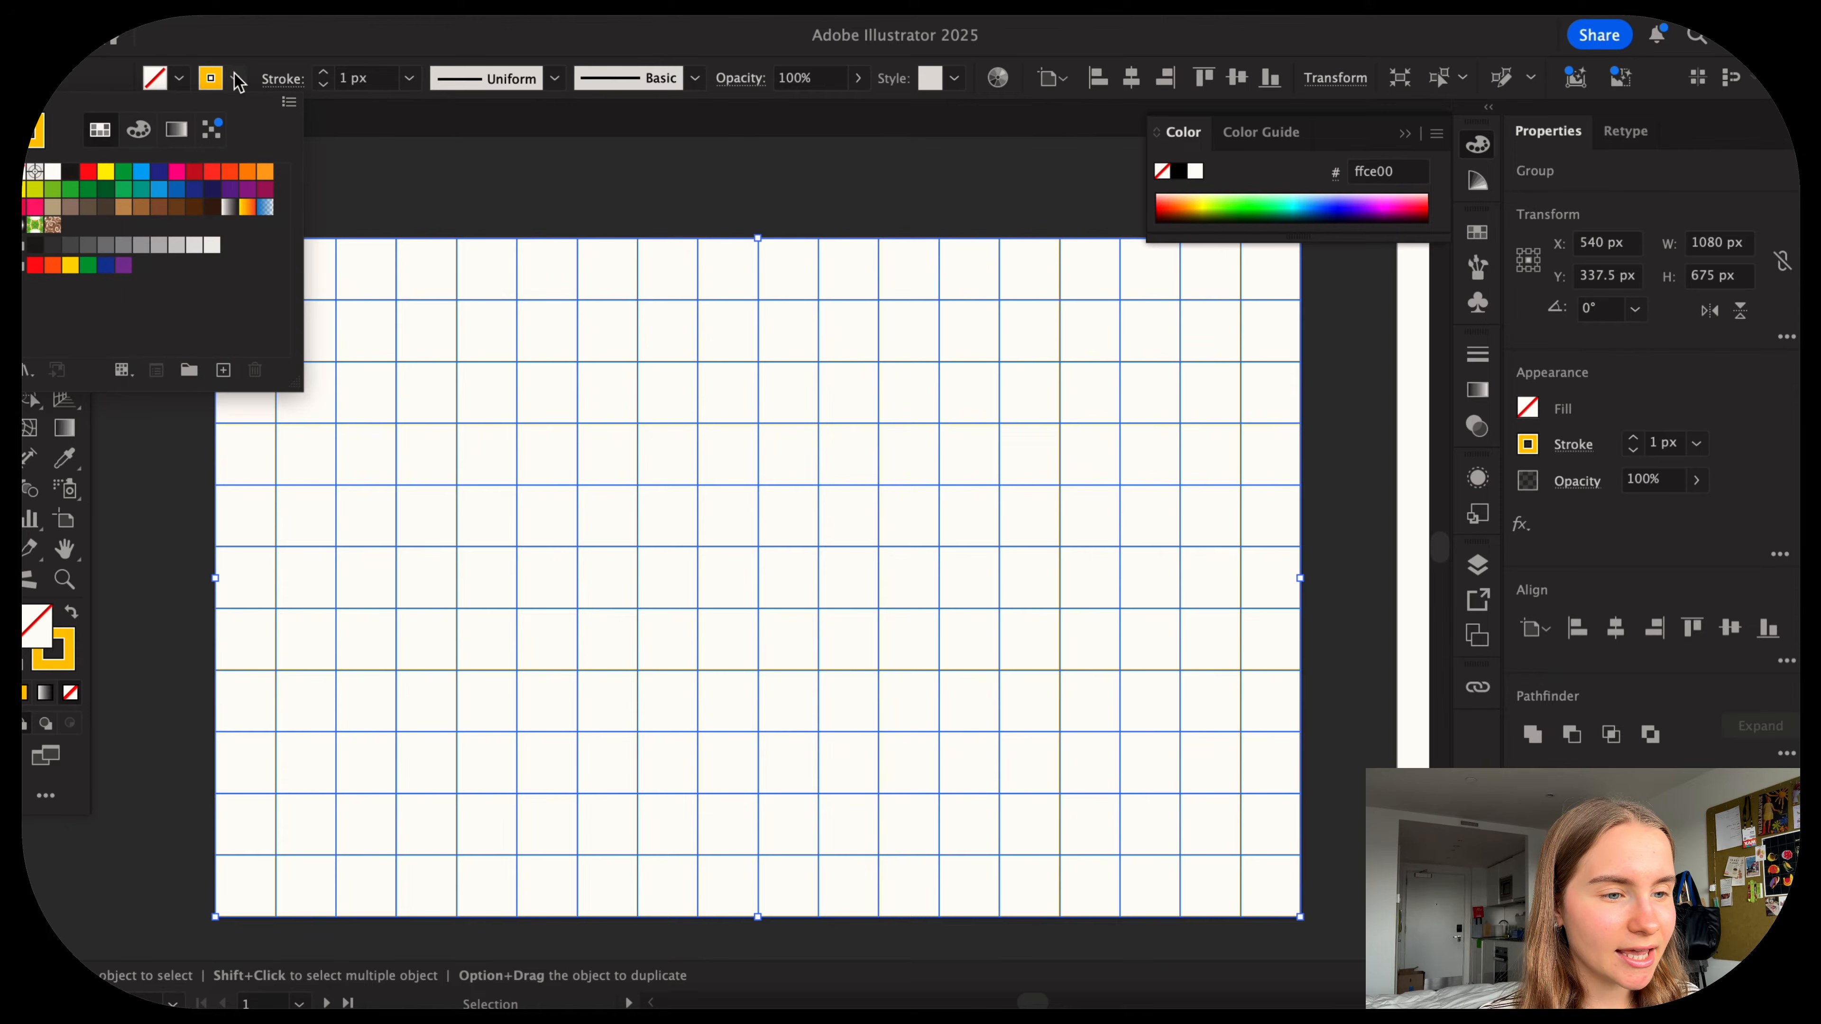
left_click(94, 175)
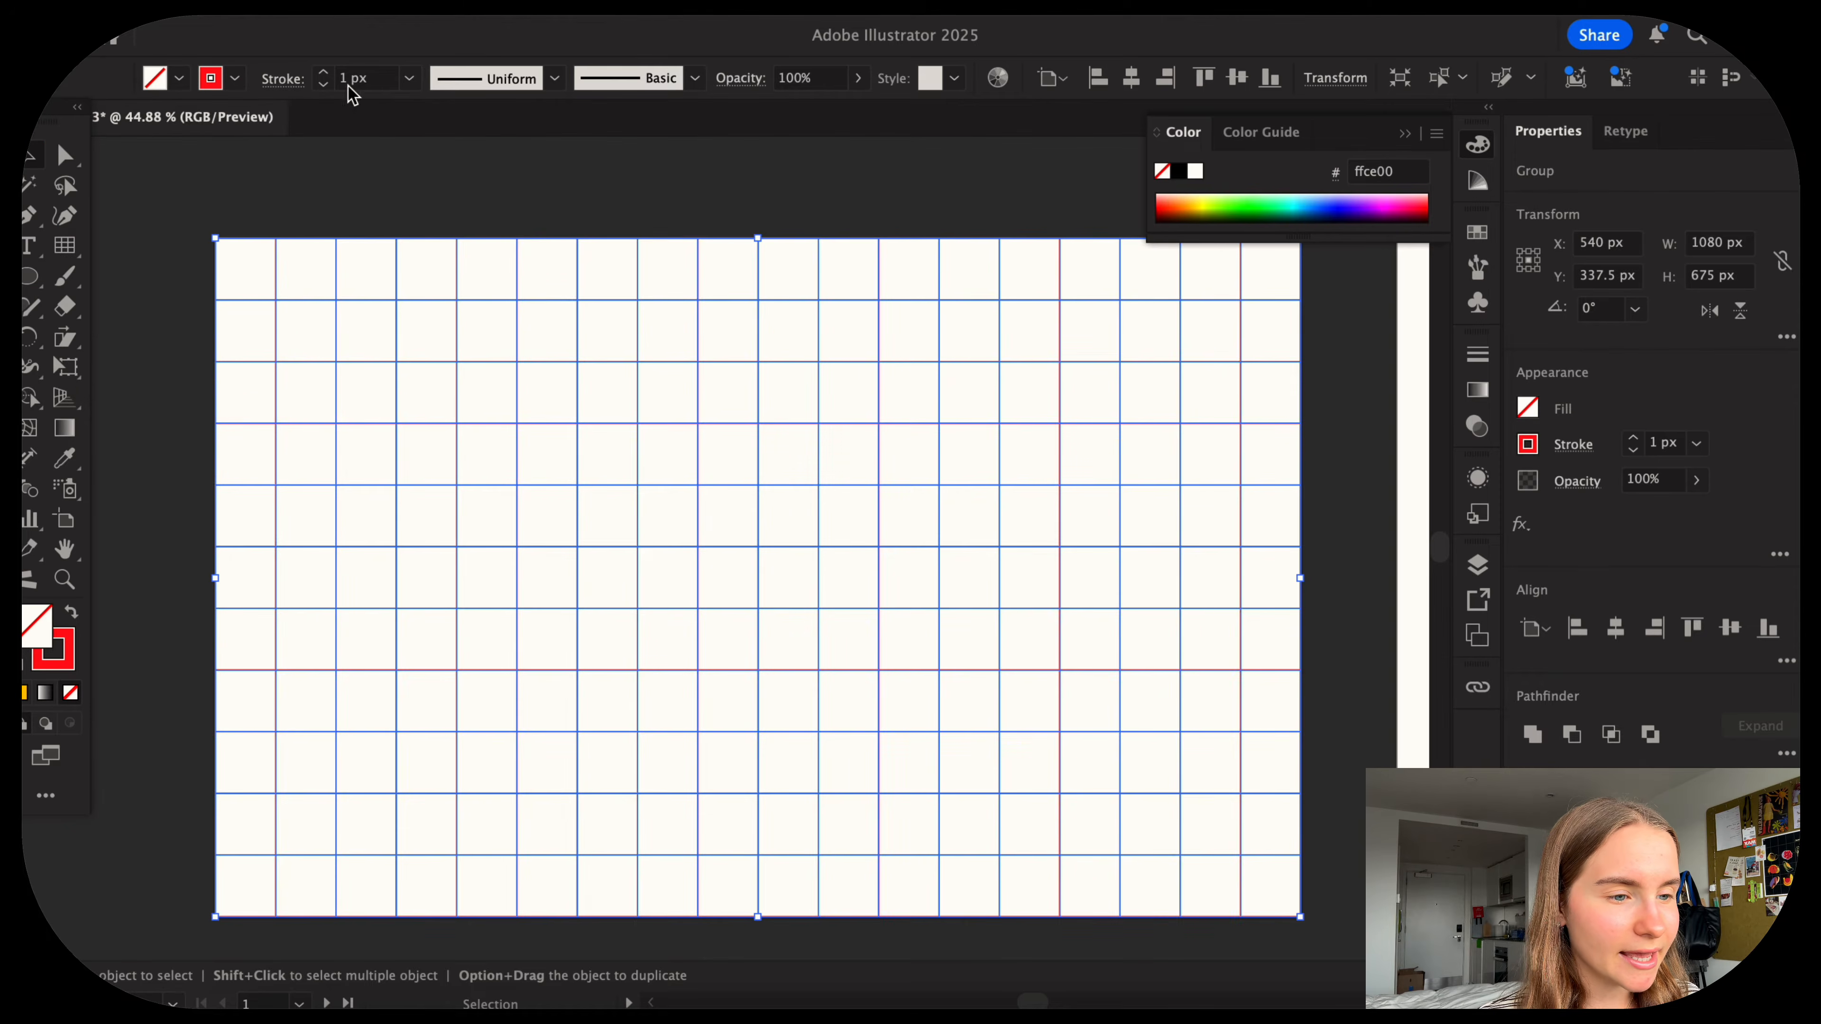
left_click(324, 72)
left_click(323, 71)
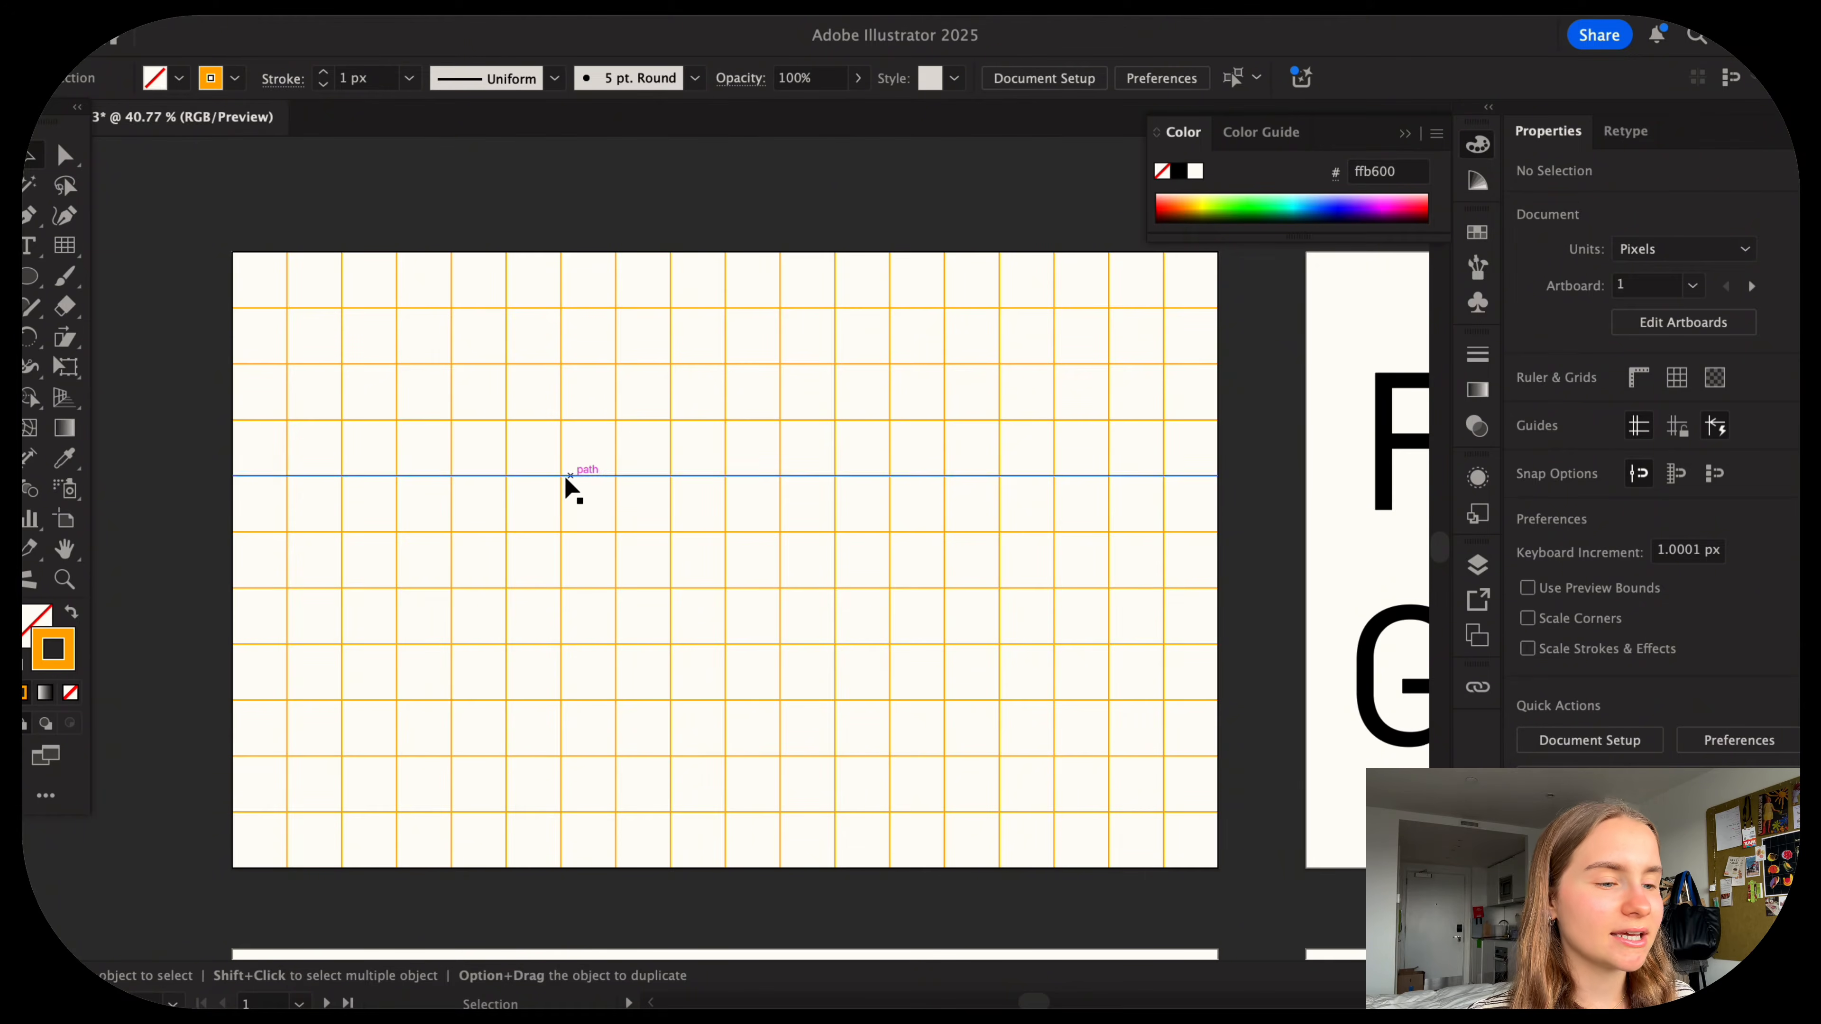
Ungroup the whole grid into separate lines and undo a trial move of one part.
left_click(396, 624)
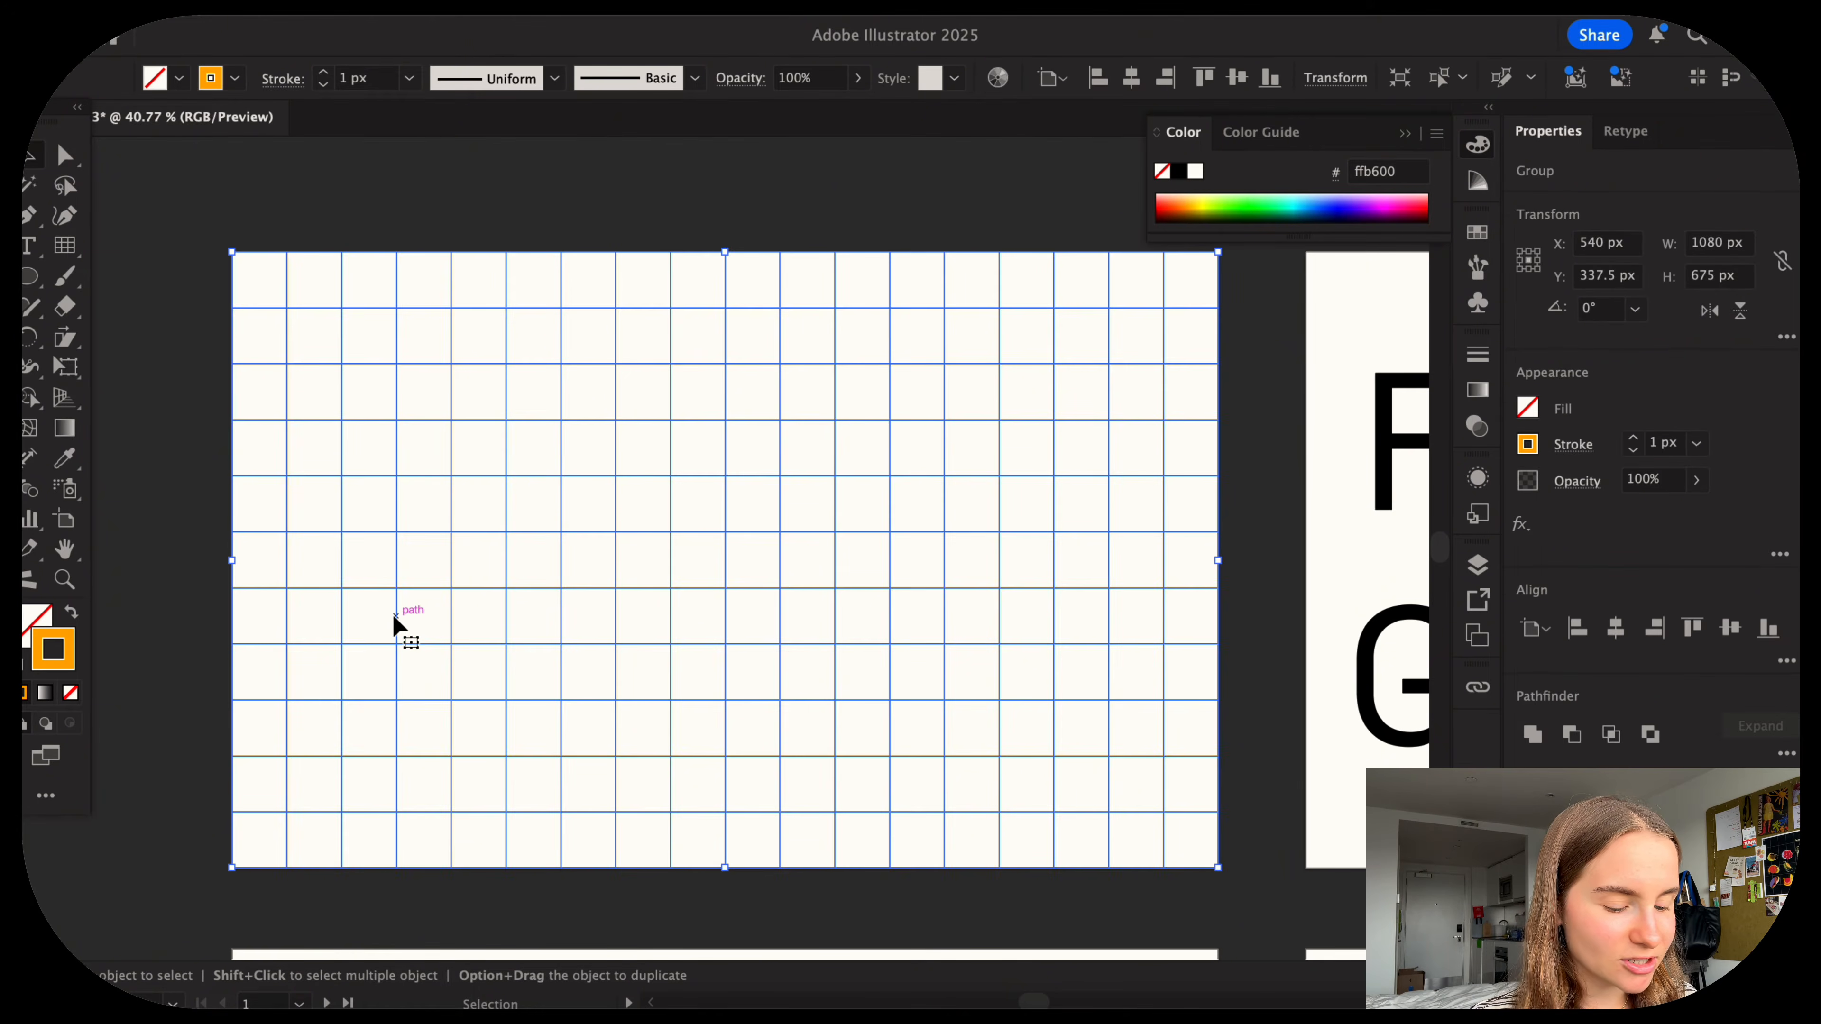
key("shift+super+g")
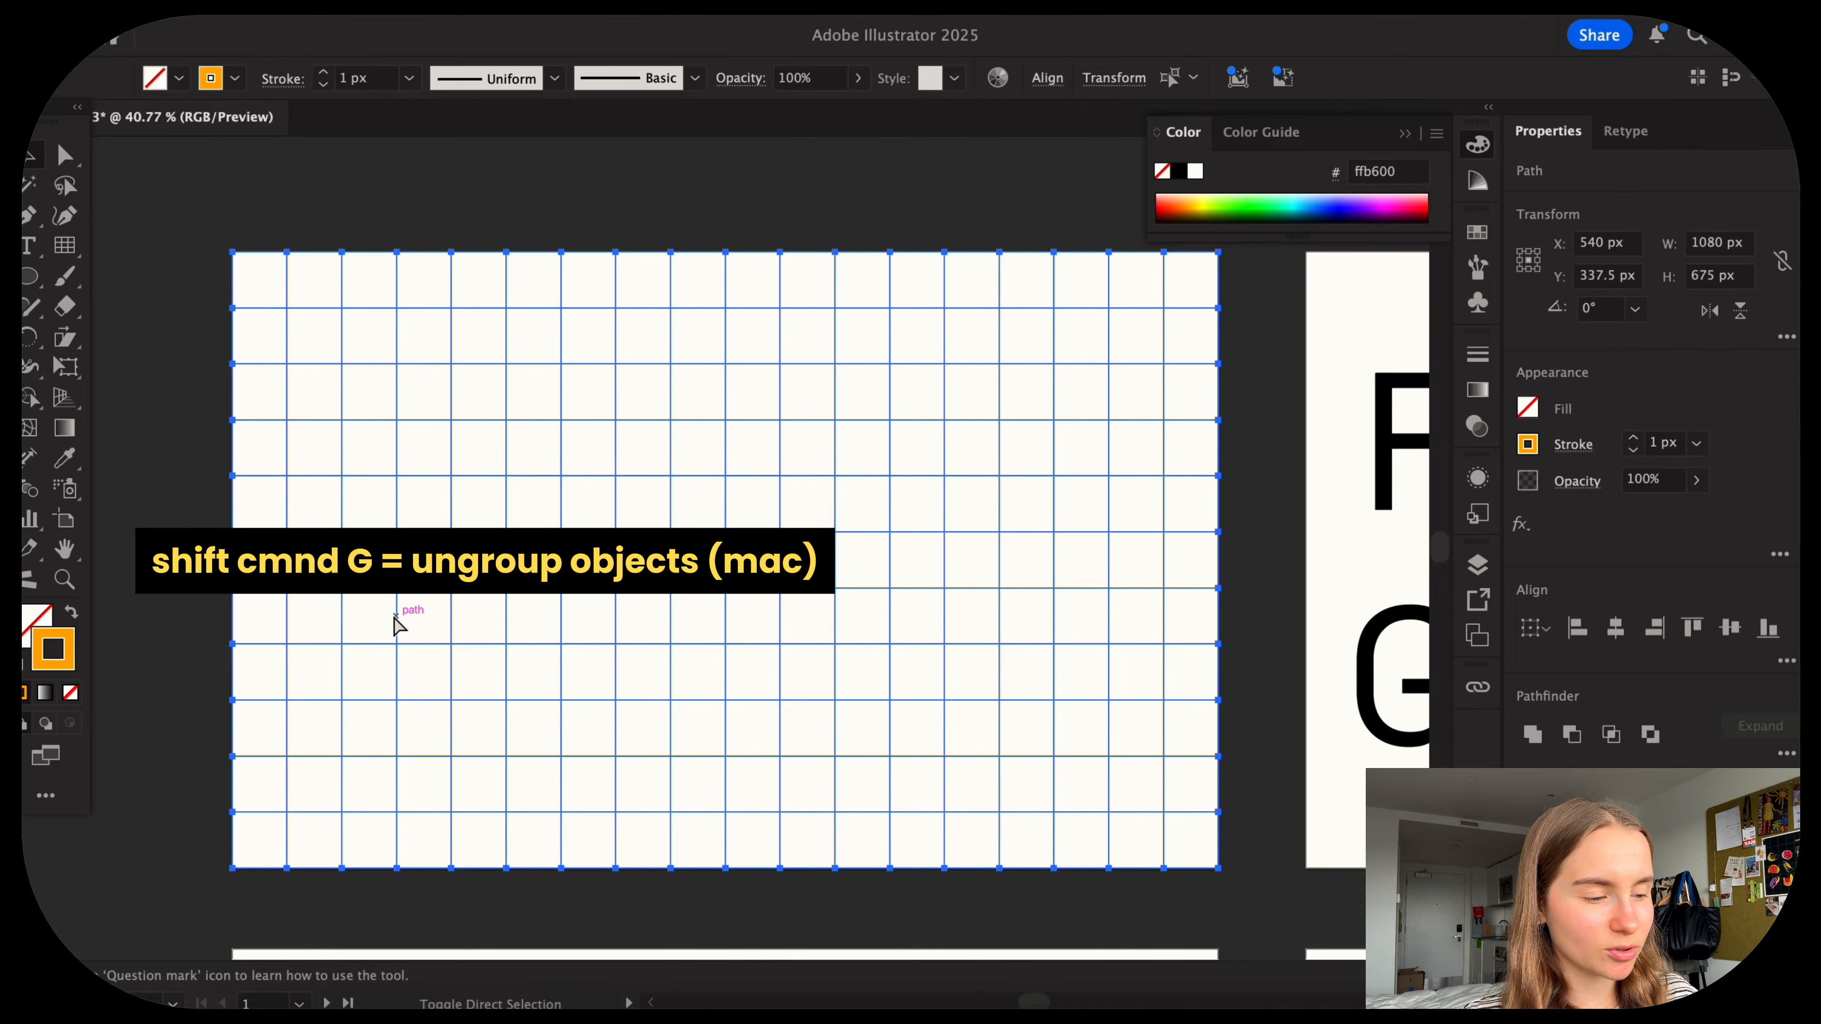
left_click(459, 395)
left_click_drag(451, 396, 635, 509)
key("super+z")
left_click(699, 610)
key("a")
key("super+a")
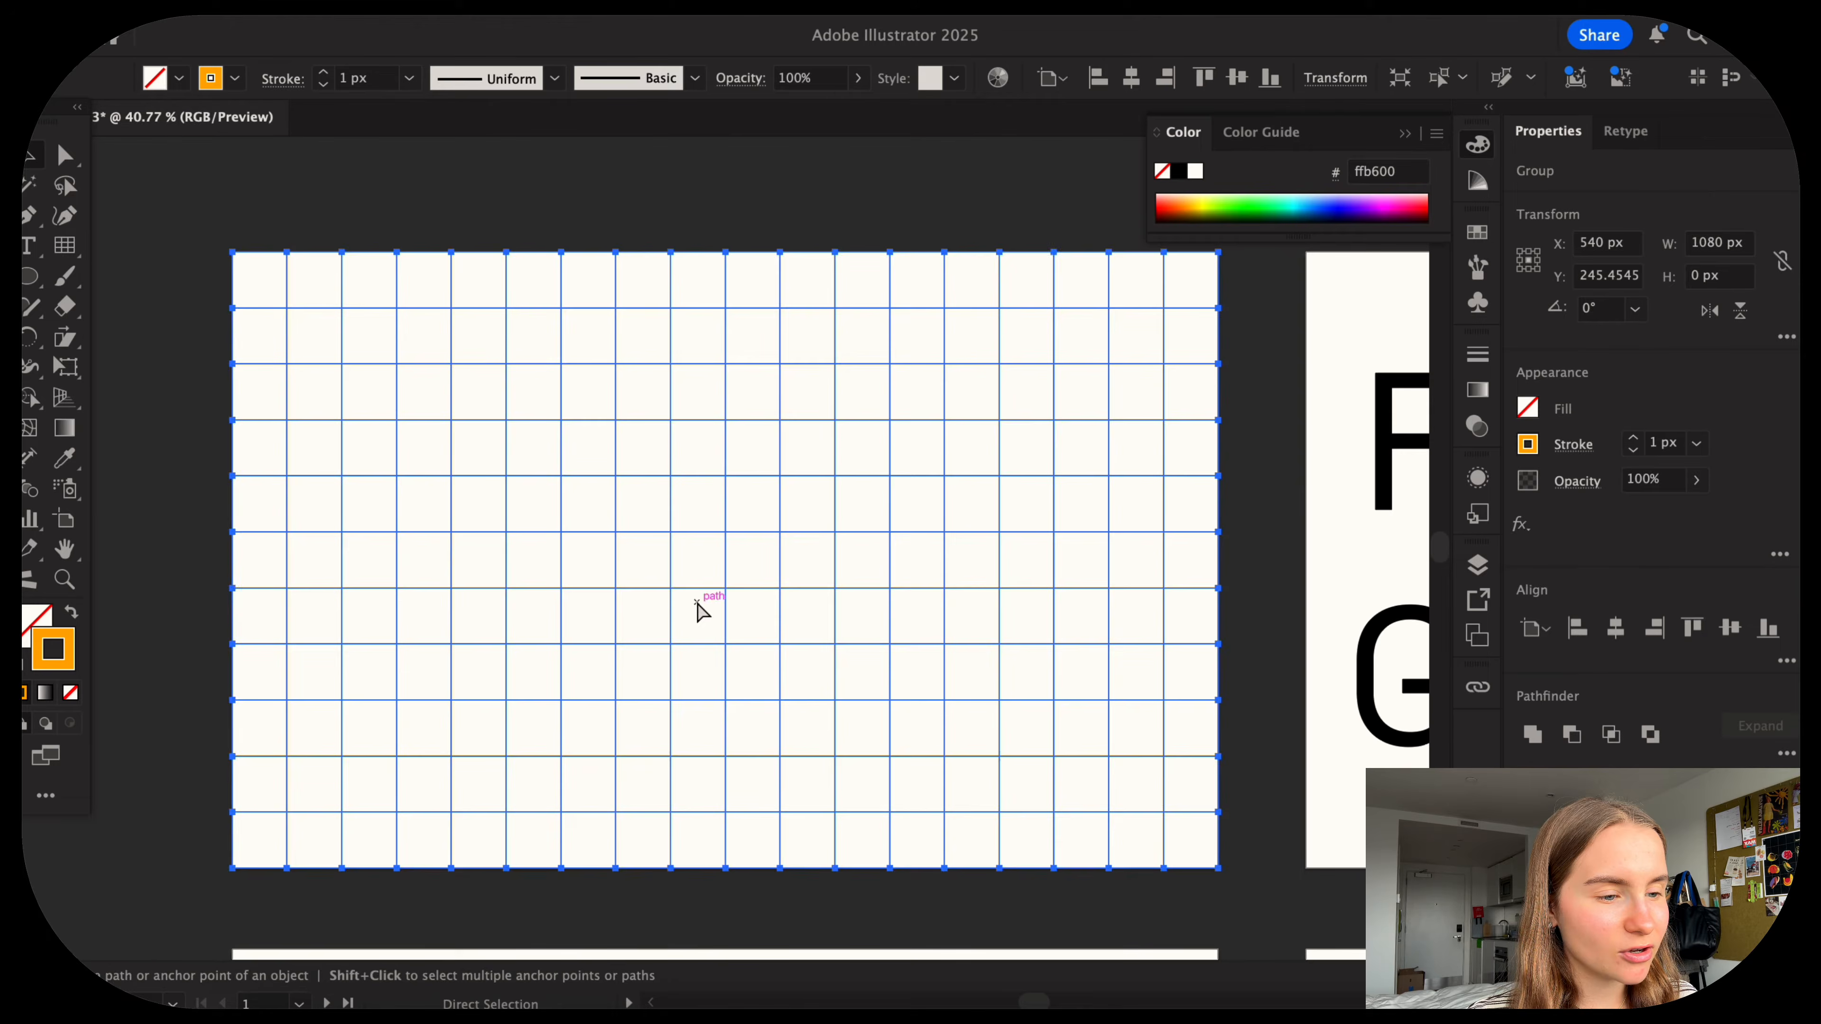
Try to move the first inner vertical grid line about one column sideways.
left_click(206, 467)
key("v")
left_click_drag(289, 330, 356, 338)
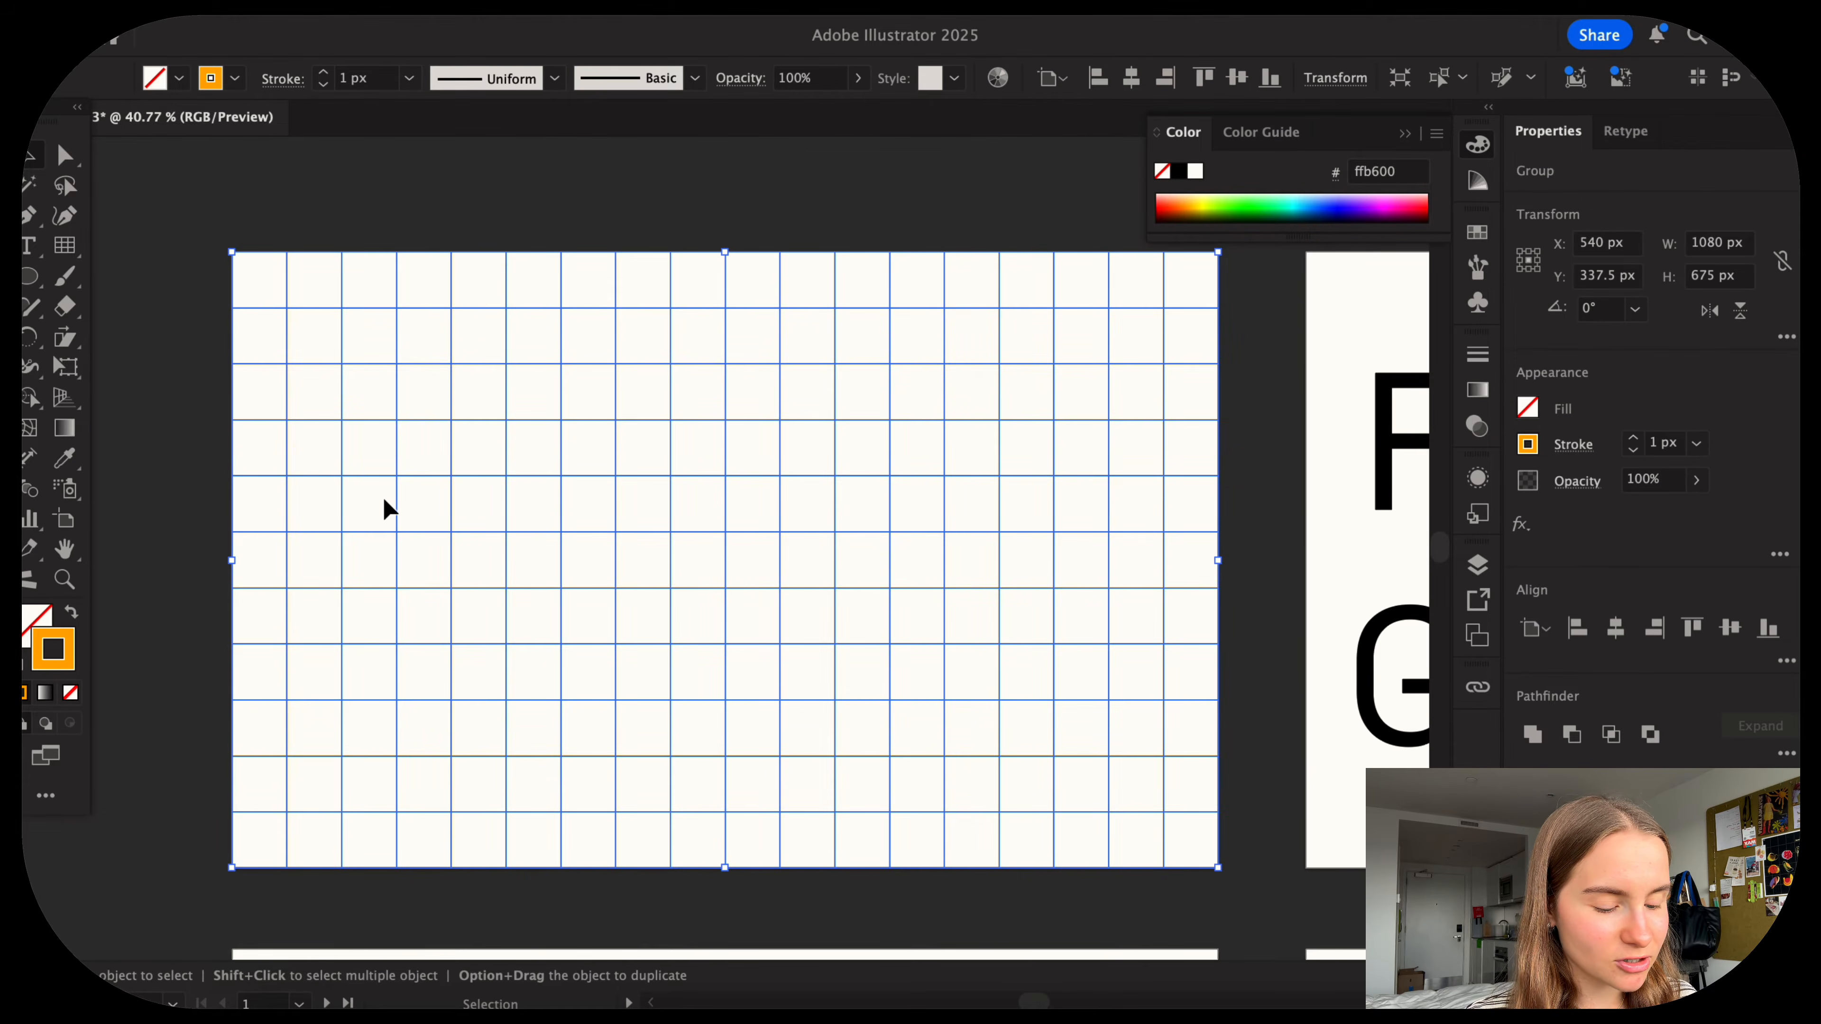
Try shortening the third inner horizontal line to half the grid width and pulling down the upper end of a nearby vertical line.
key("a")
left_click(939, 421)
key("v")
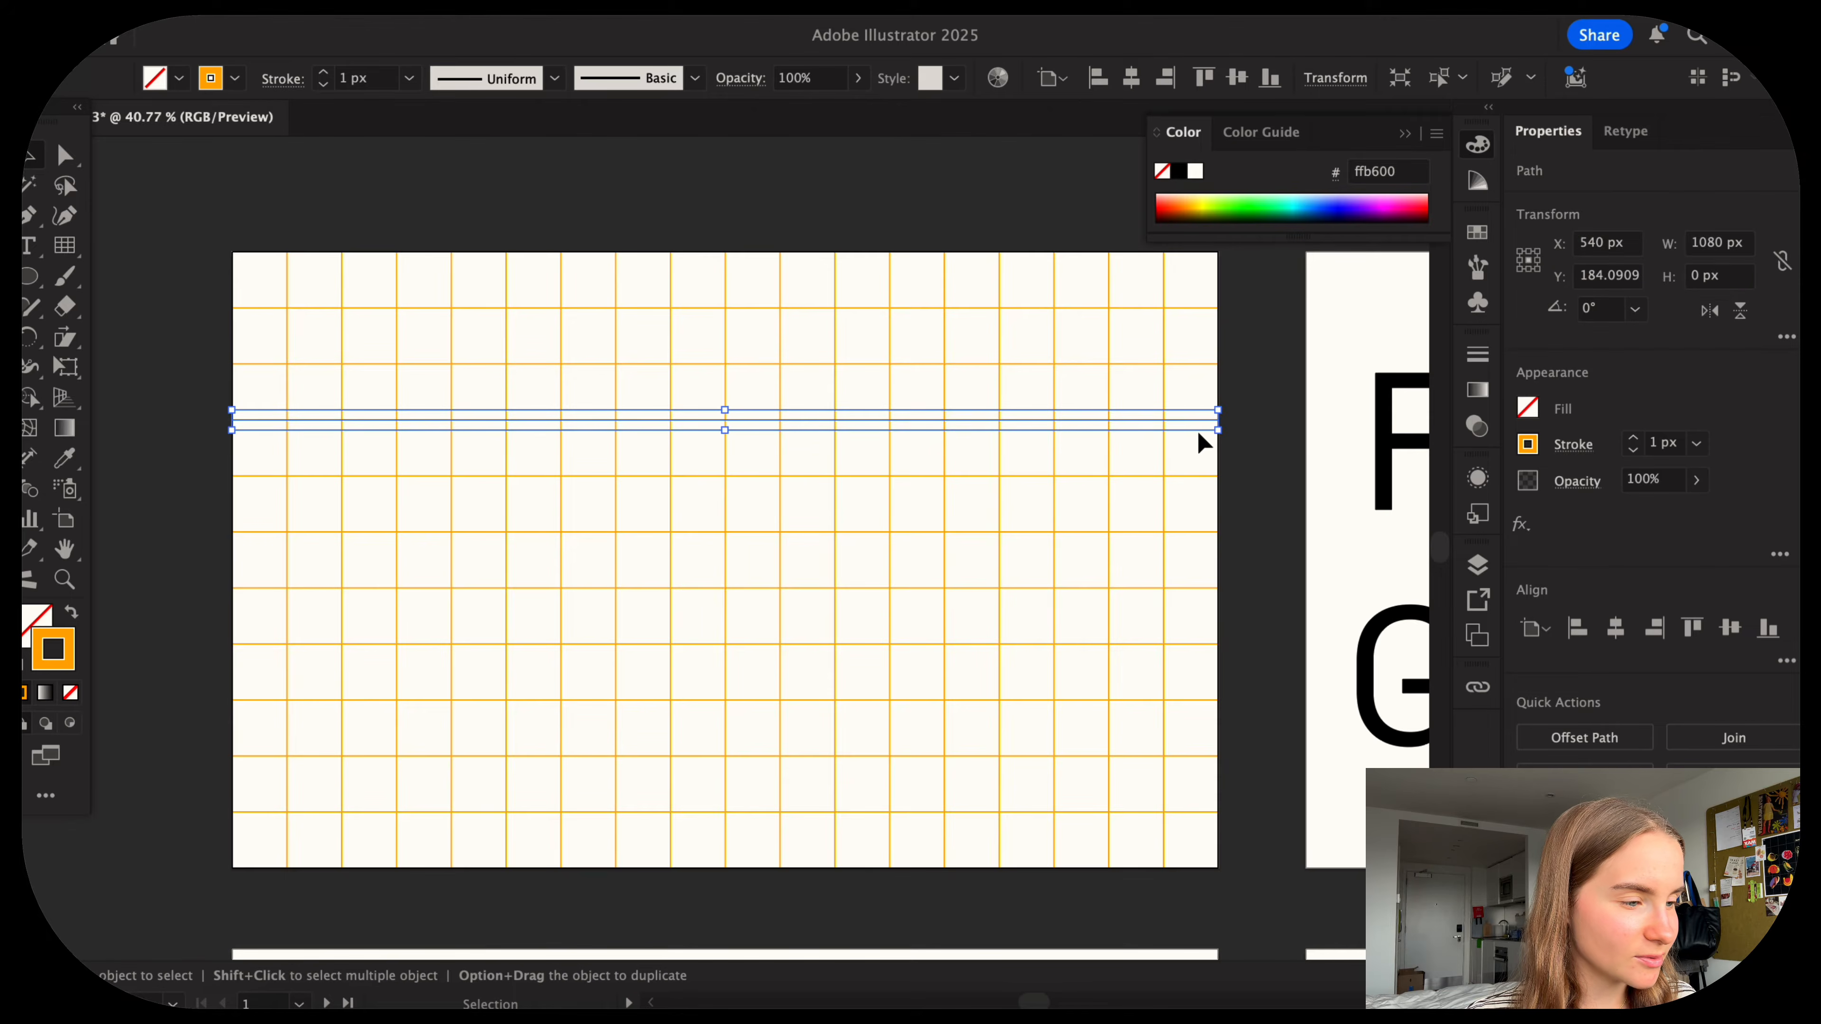
left_click_drag(1219, 421, 725, 421)
left_click(783, 448)
left_click_drag(786, 260, 791, 477)
left_click(215, 309)
Select the grid's outer frame rectangle along the artboard edge and delete it, keeping only the inner lines.
scroll(222, 315, "up", 10)
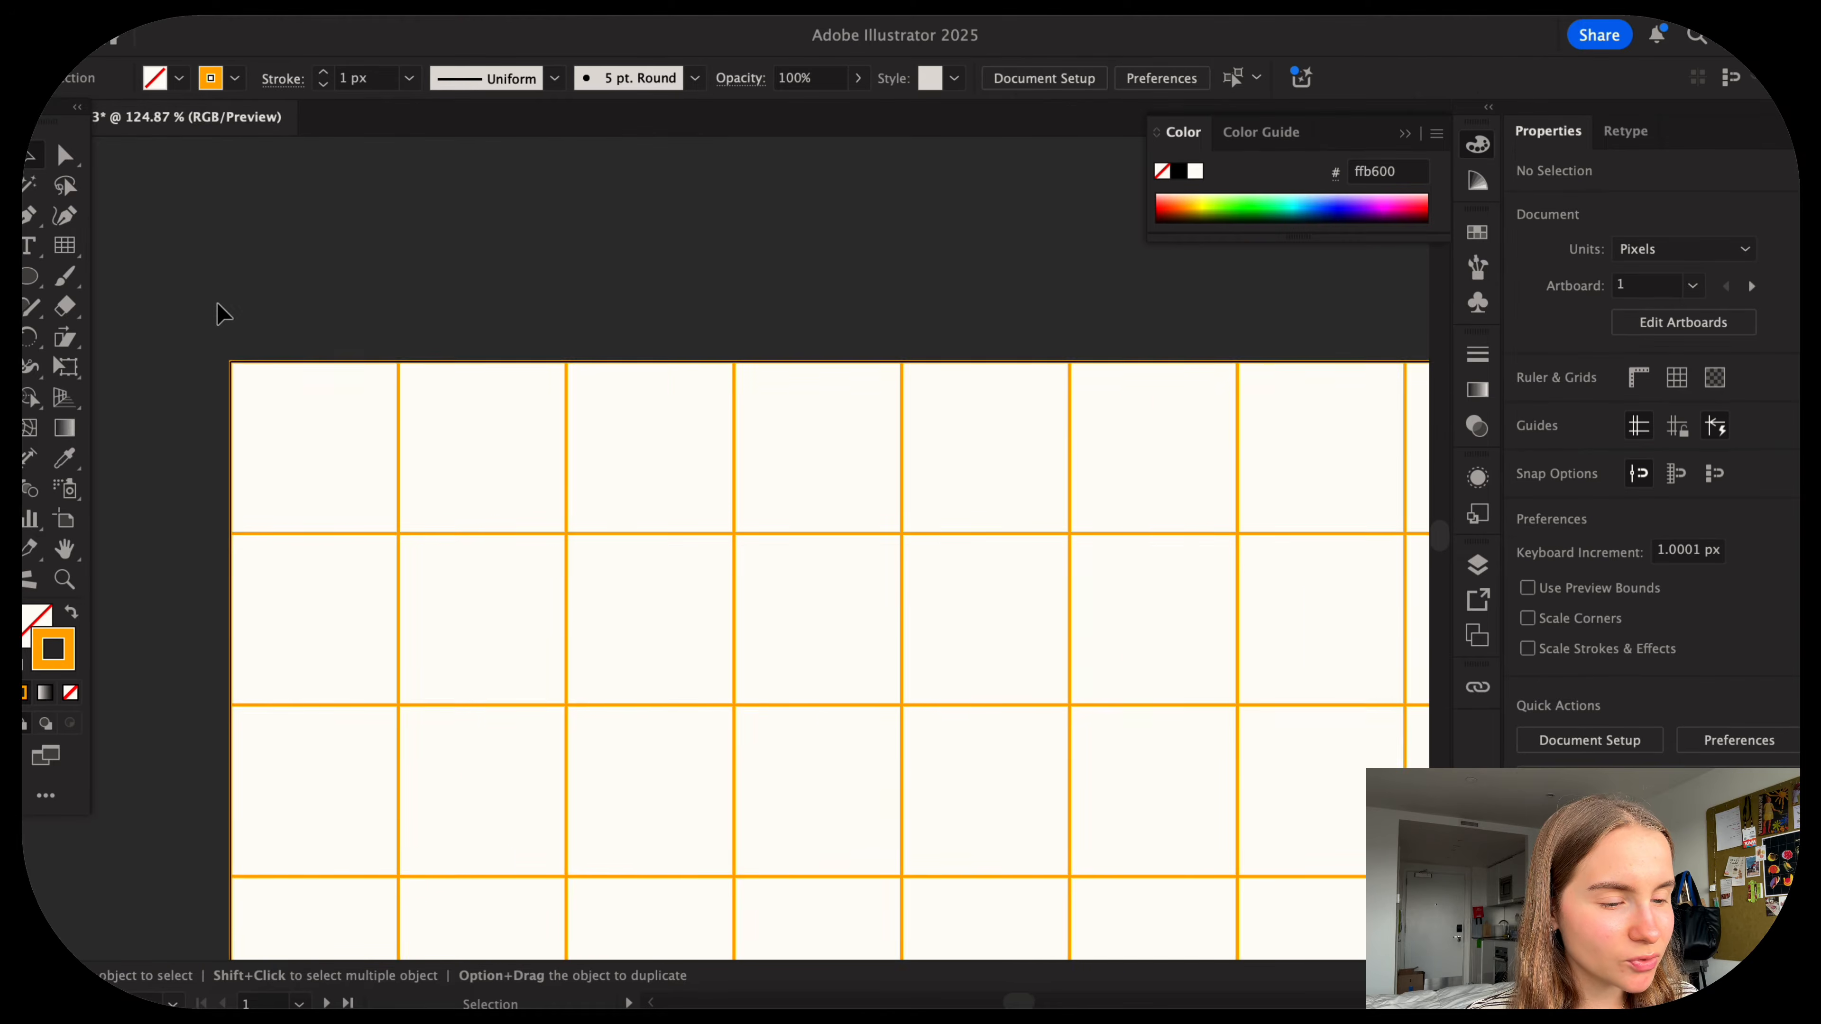
scroll(252, 357, "up", 3)
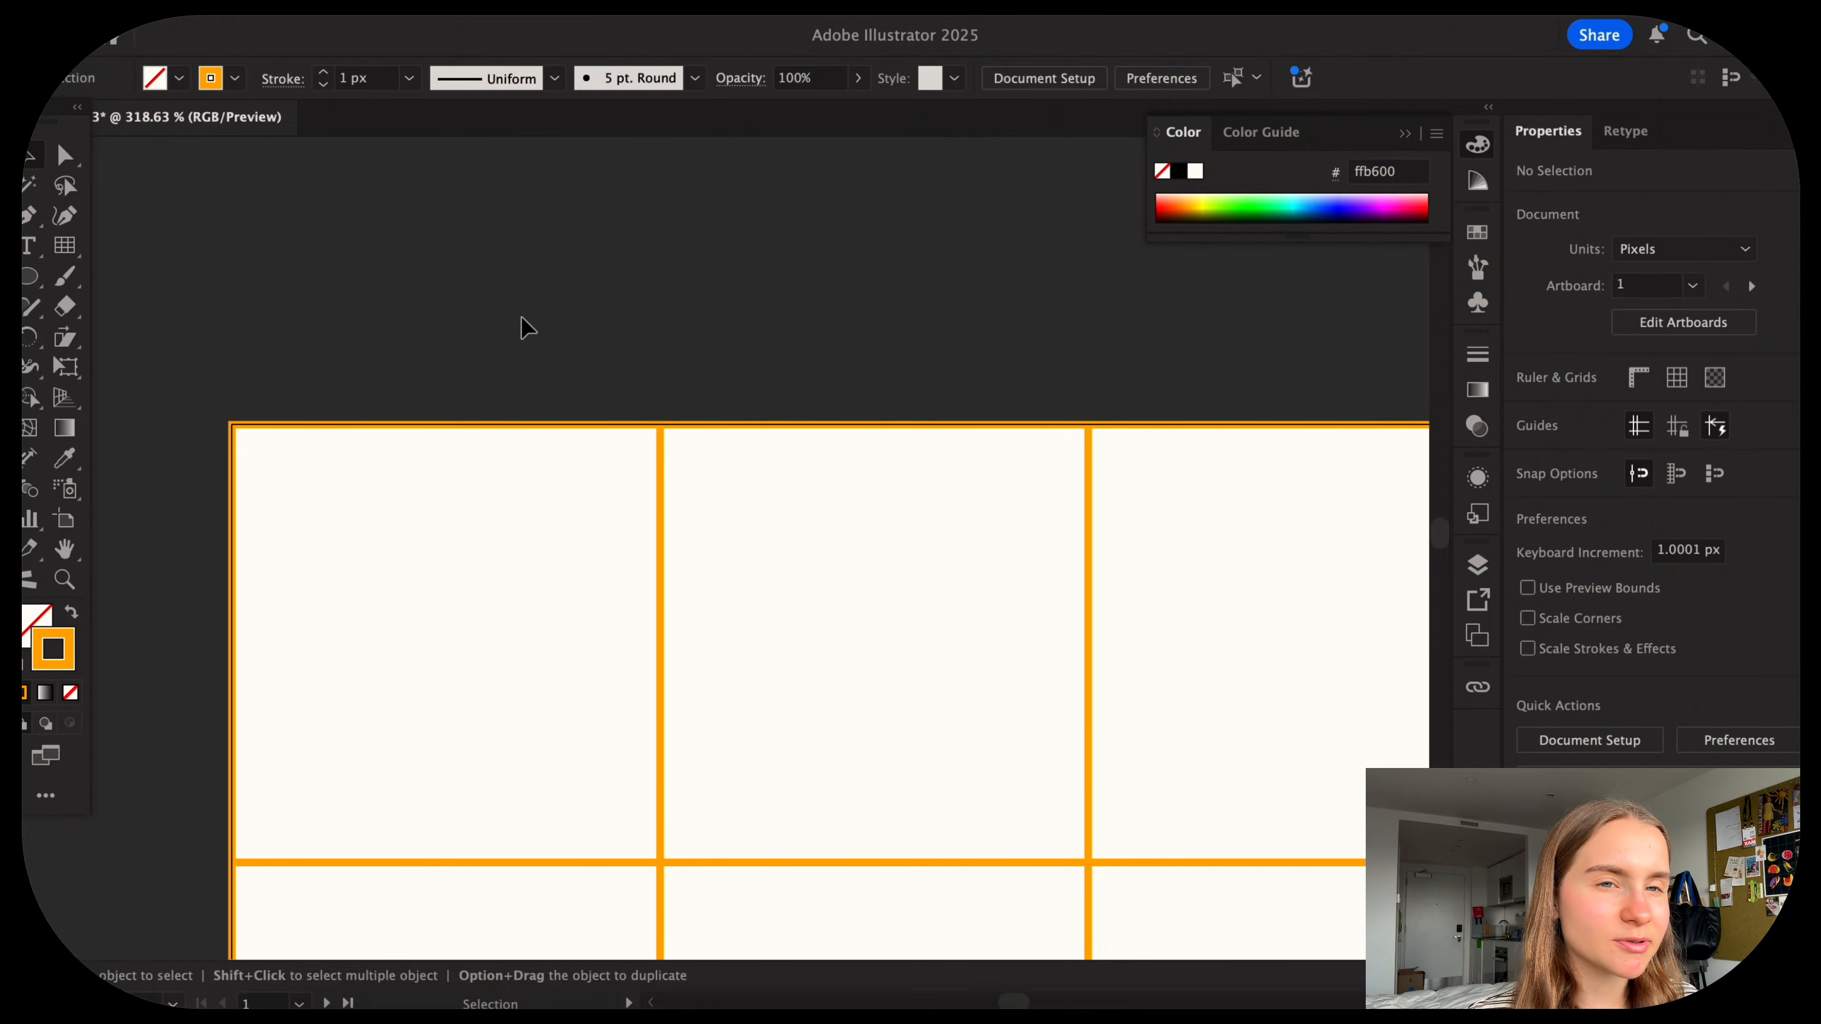
scroll(524, 326, "down", 3)
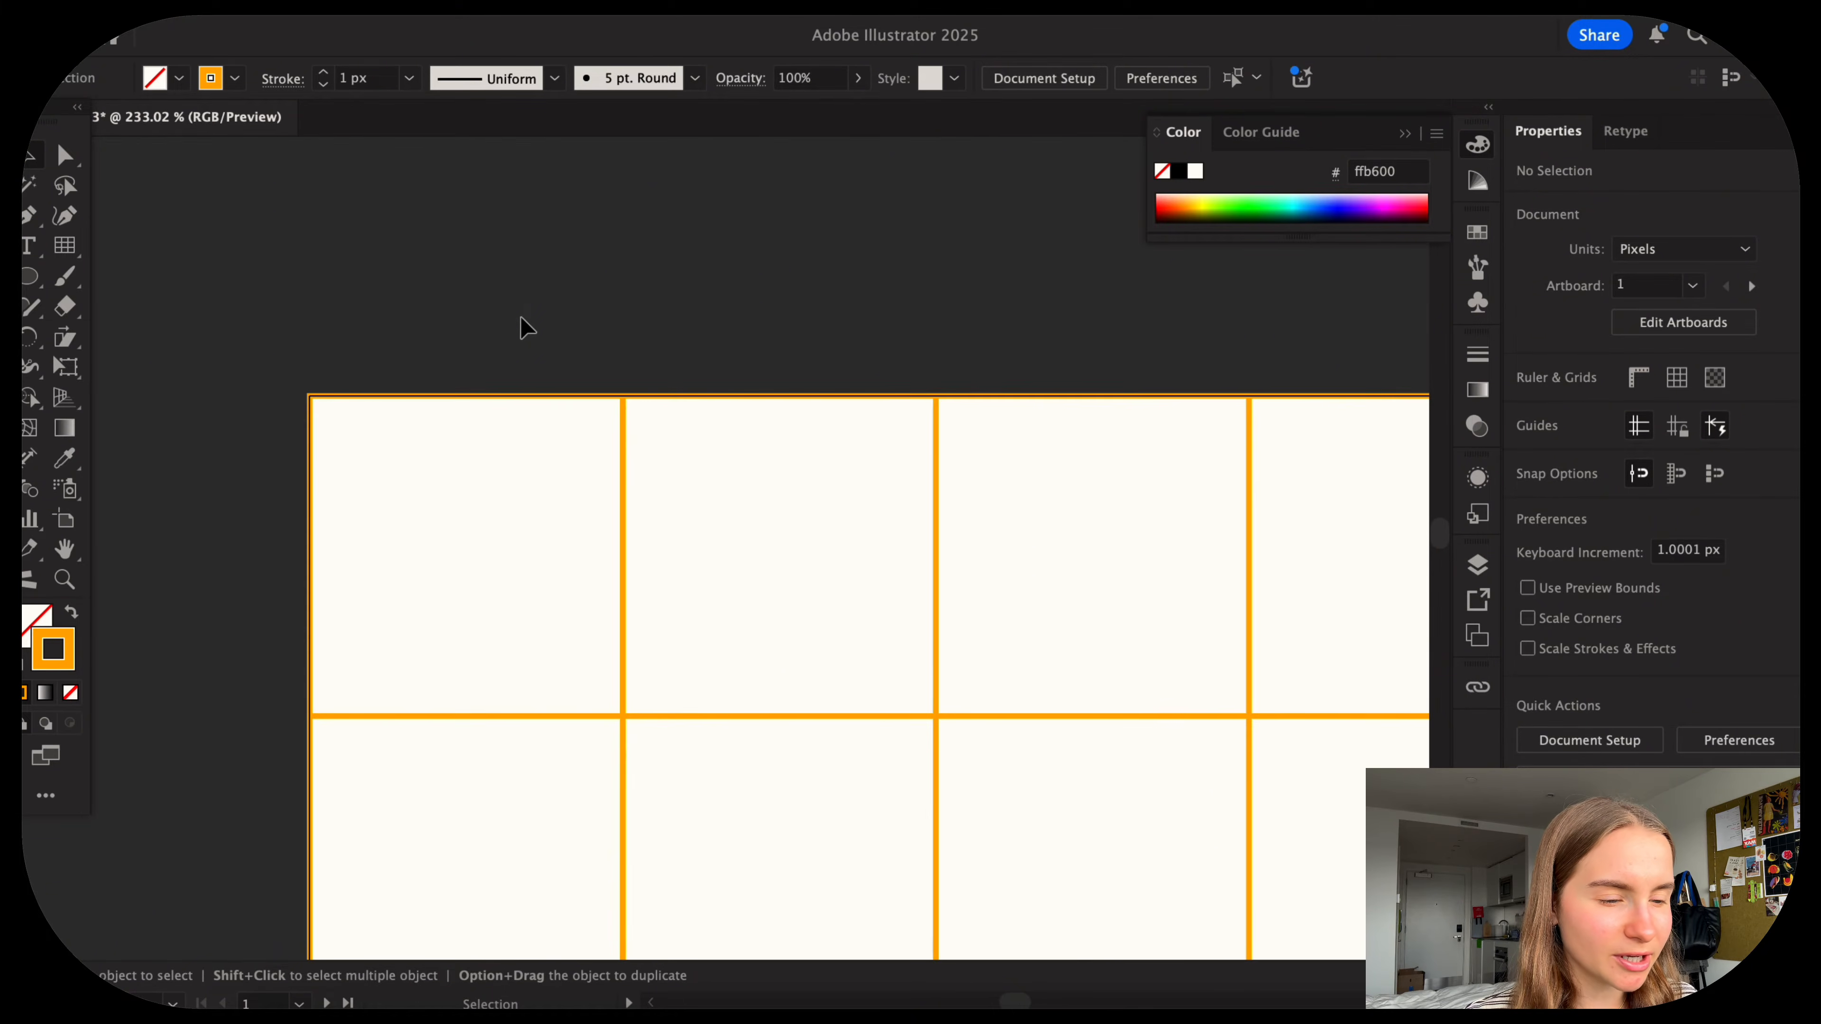
scroll(514, 417, "up", 2)
scroll(517, 416, "down", 1)
scroll(516, 416, "down", 2)
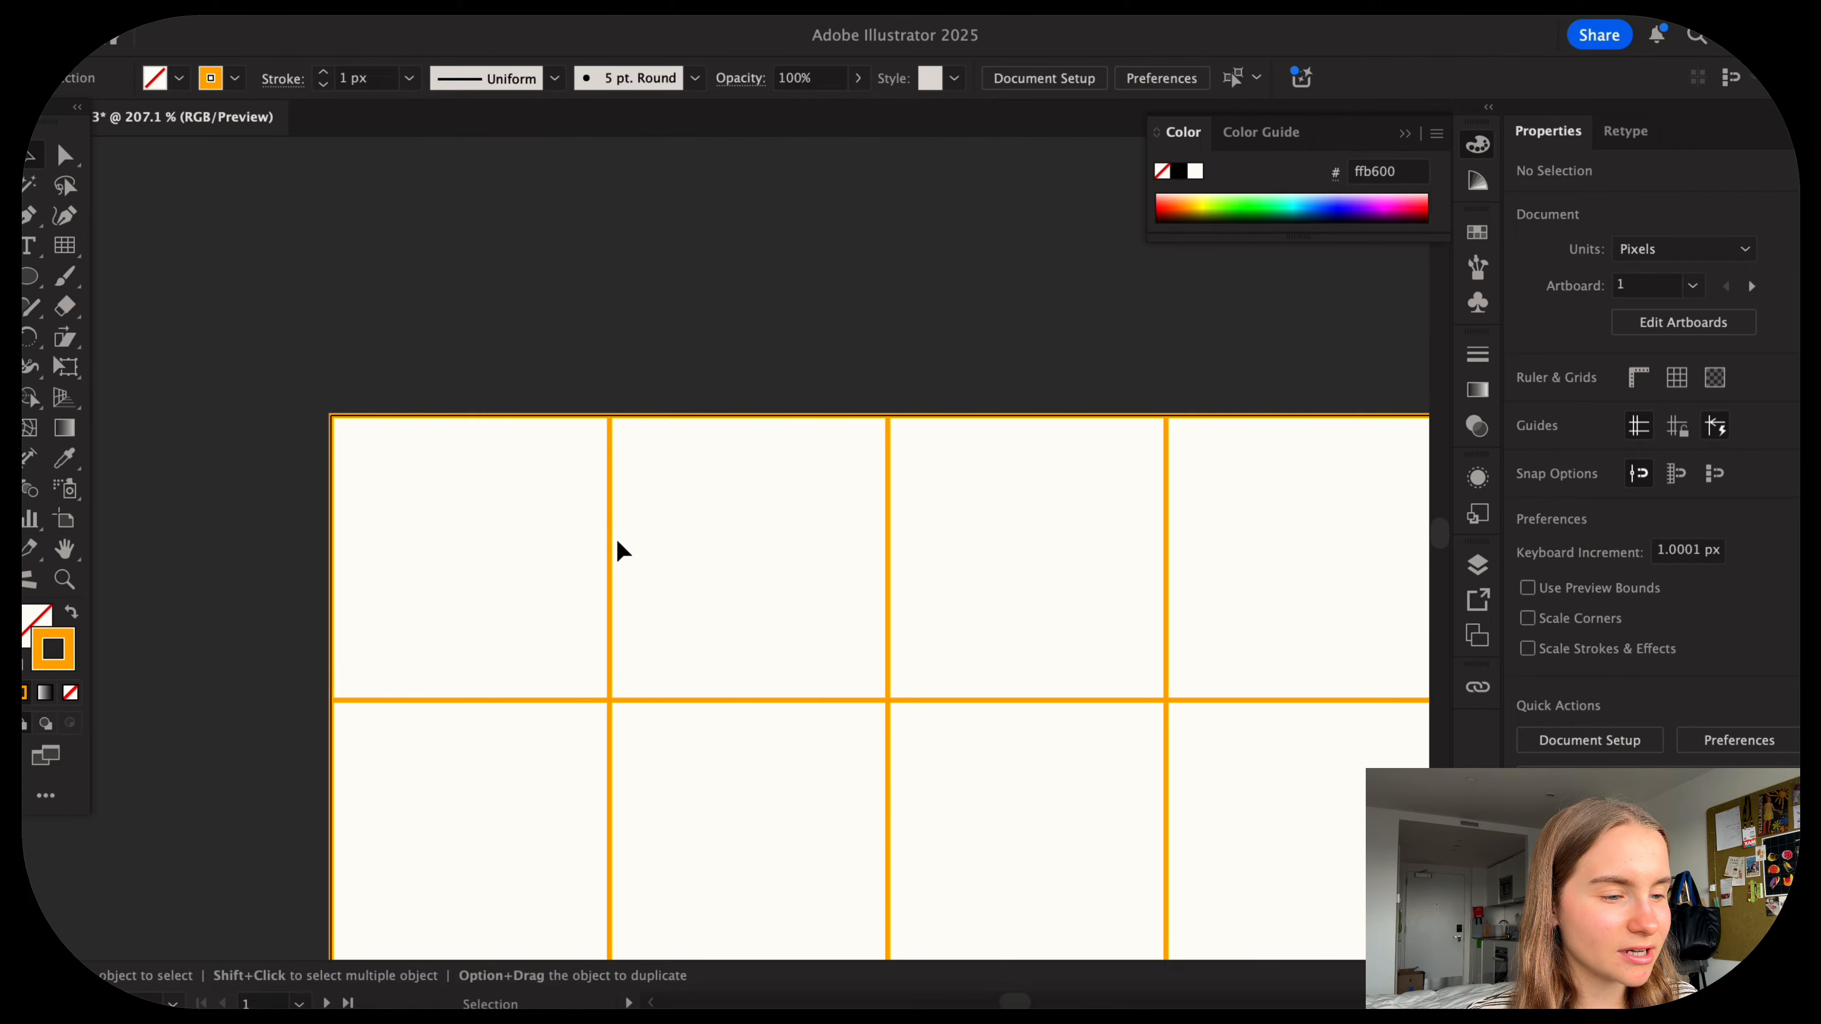
left_click(613, 542)
left_click(547, 496)
left_click(523, 406)
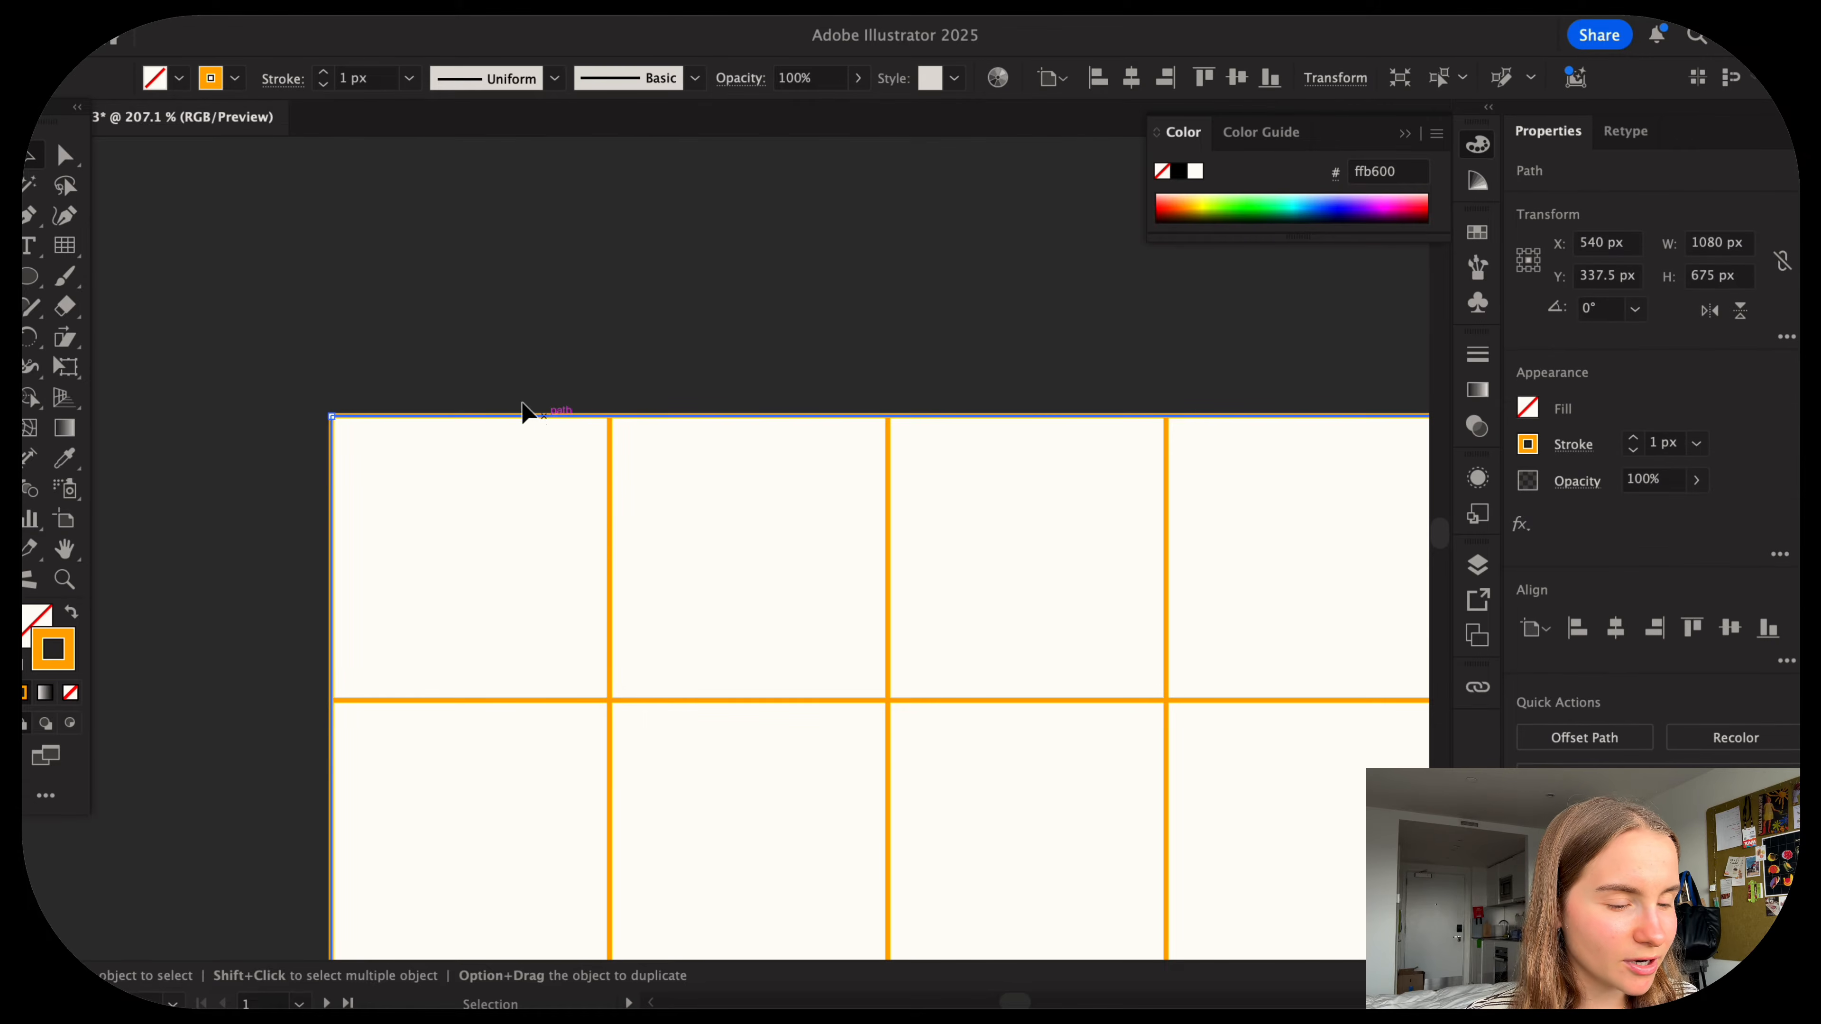
scroll(358, 472, "down", 10)
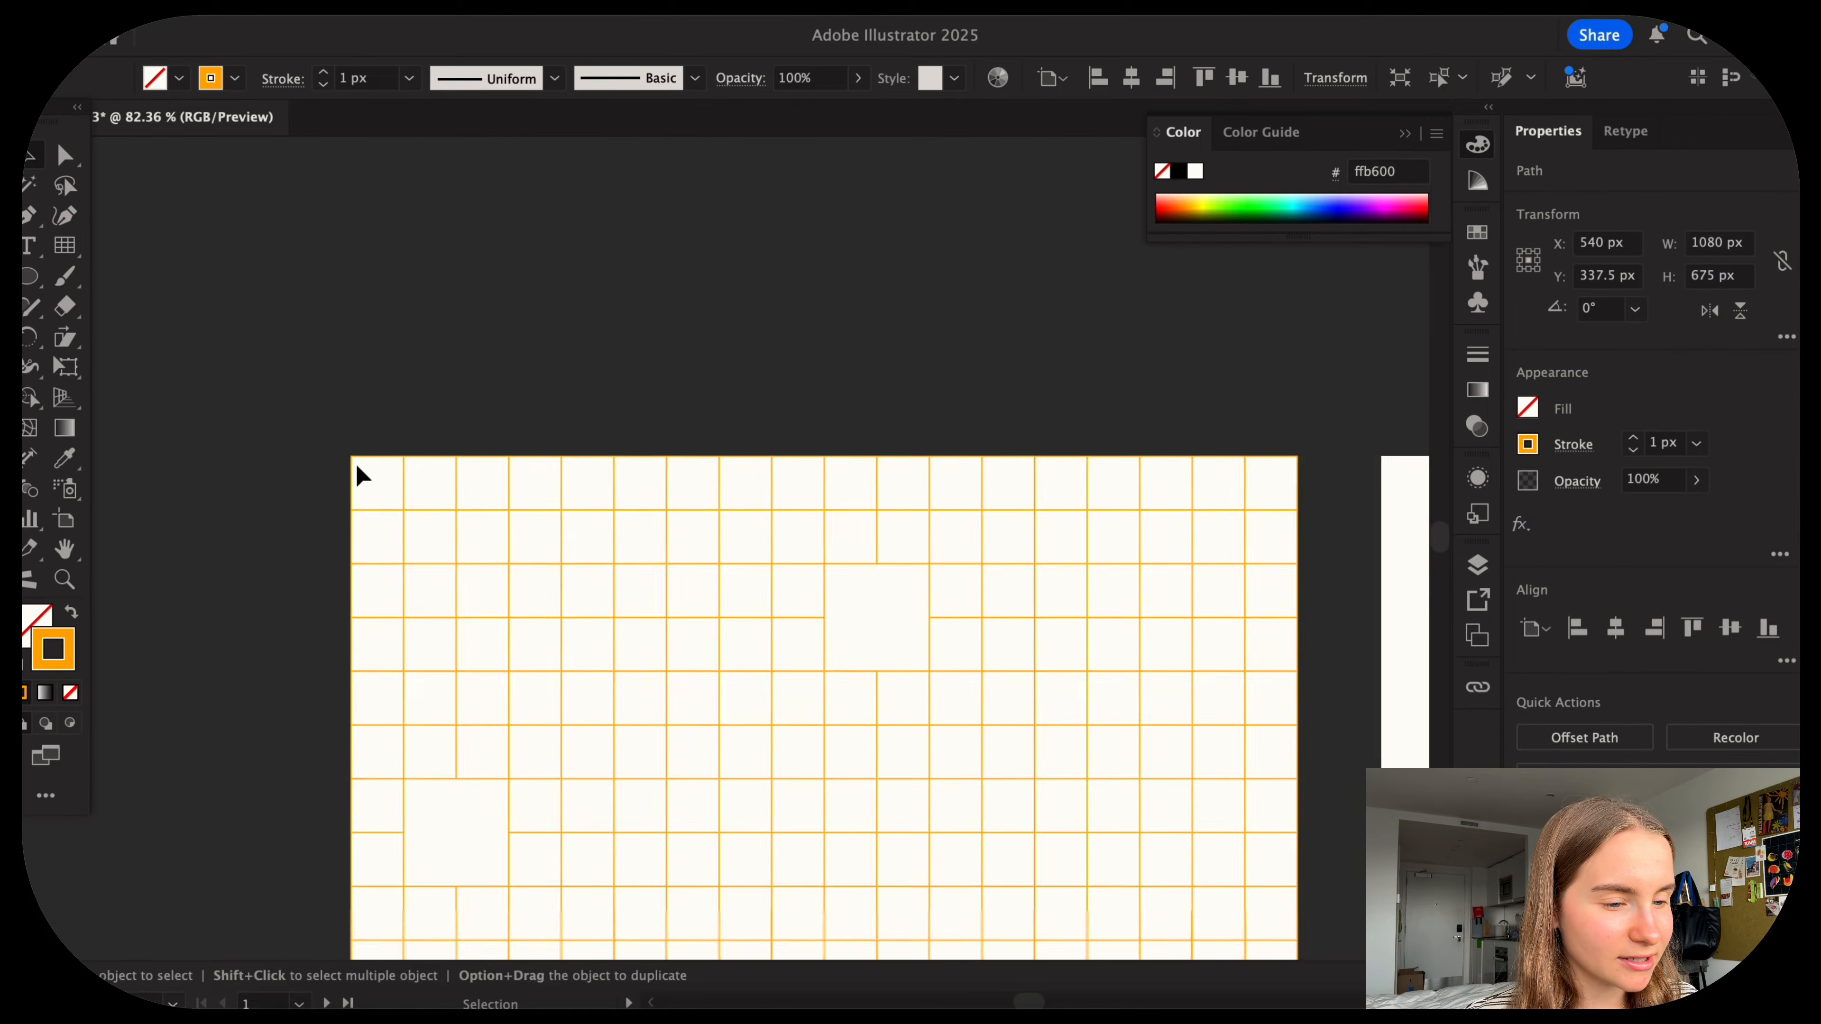
left_click(851, 701)
scroll(447, 557, "up", 5)
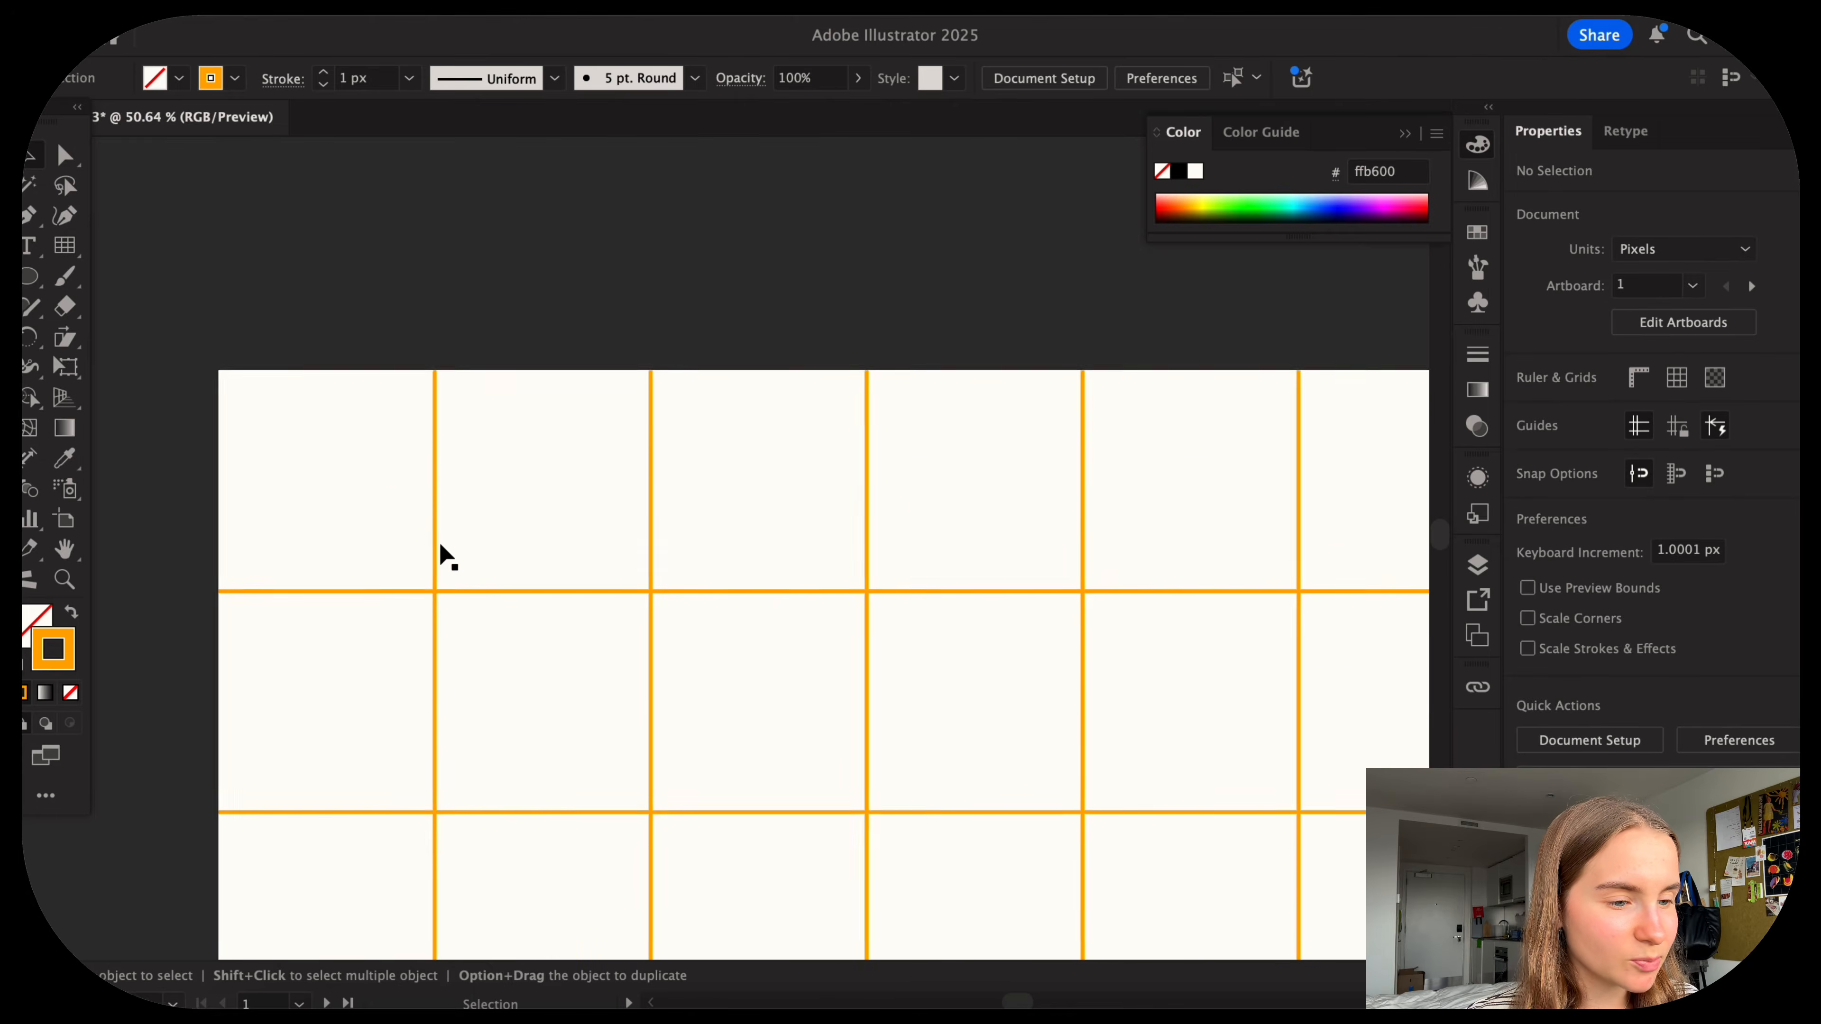
scroll(447, 557, "down", 4)
scroll(373, 364, "up", 10)
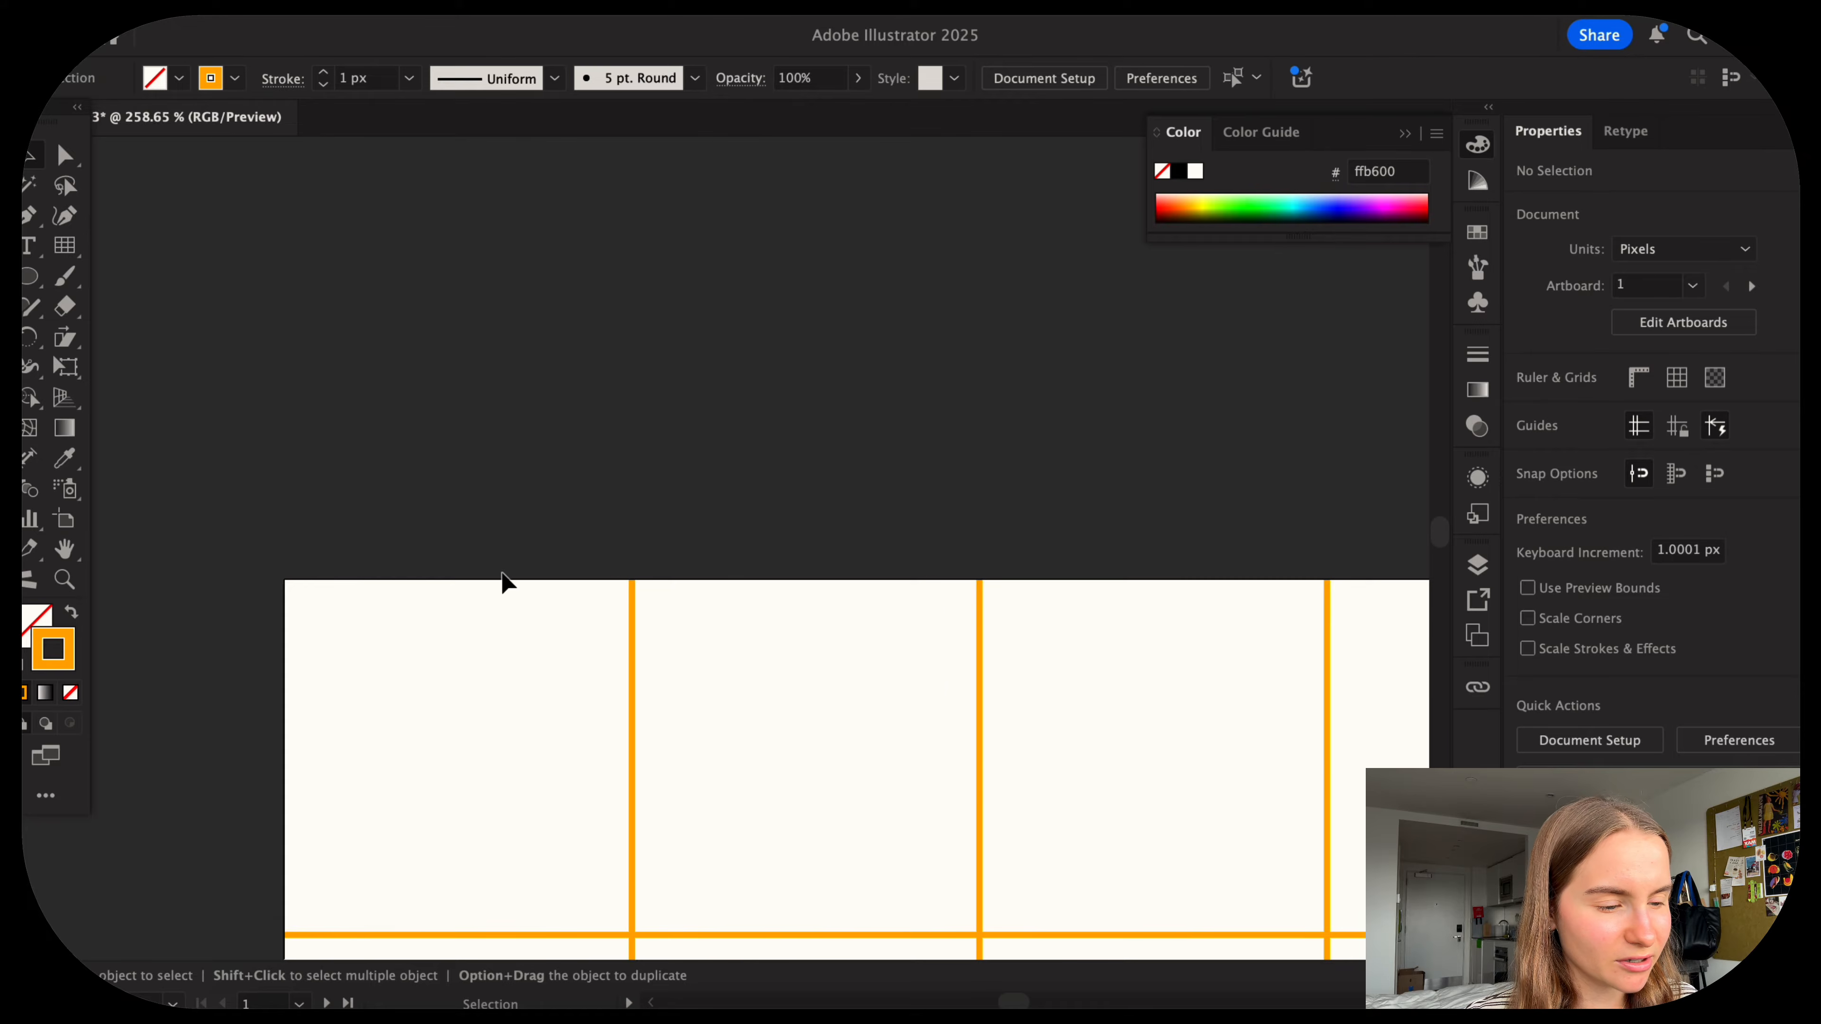
Clear line segments for a two-by-three-cell gap in the lower-right area of the grid, and group all remaining grid lines.
scroll(501, 583, "down", 10)
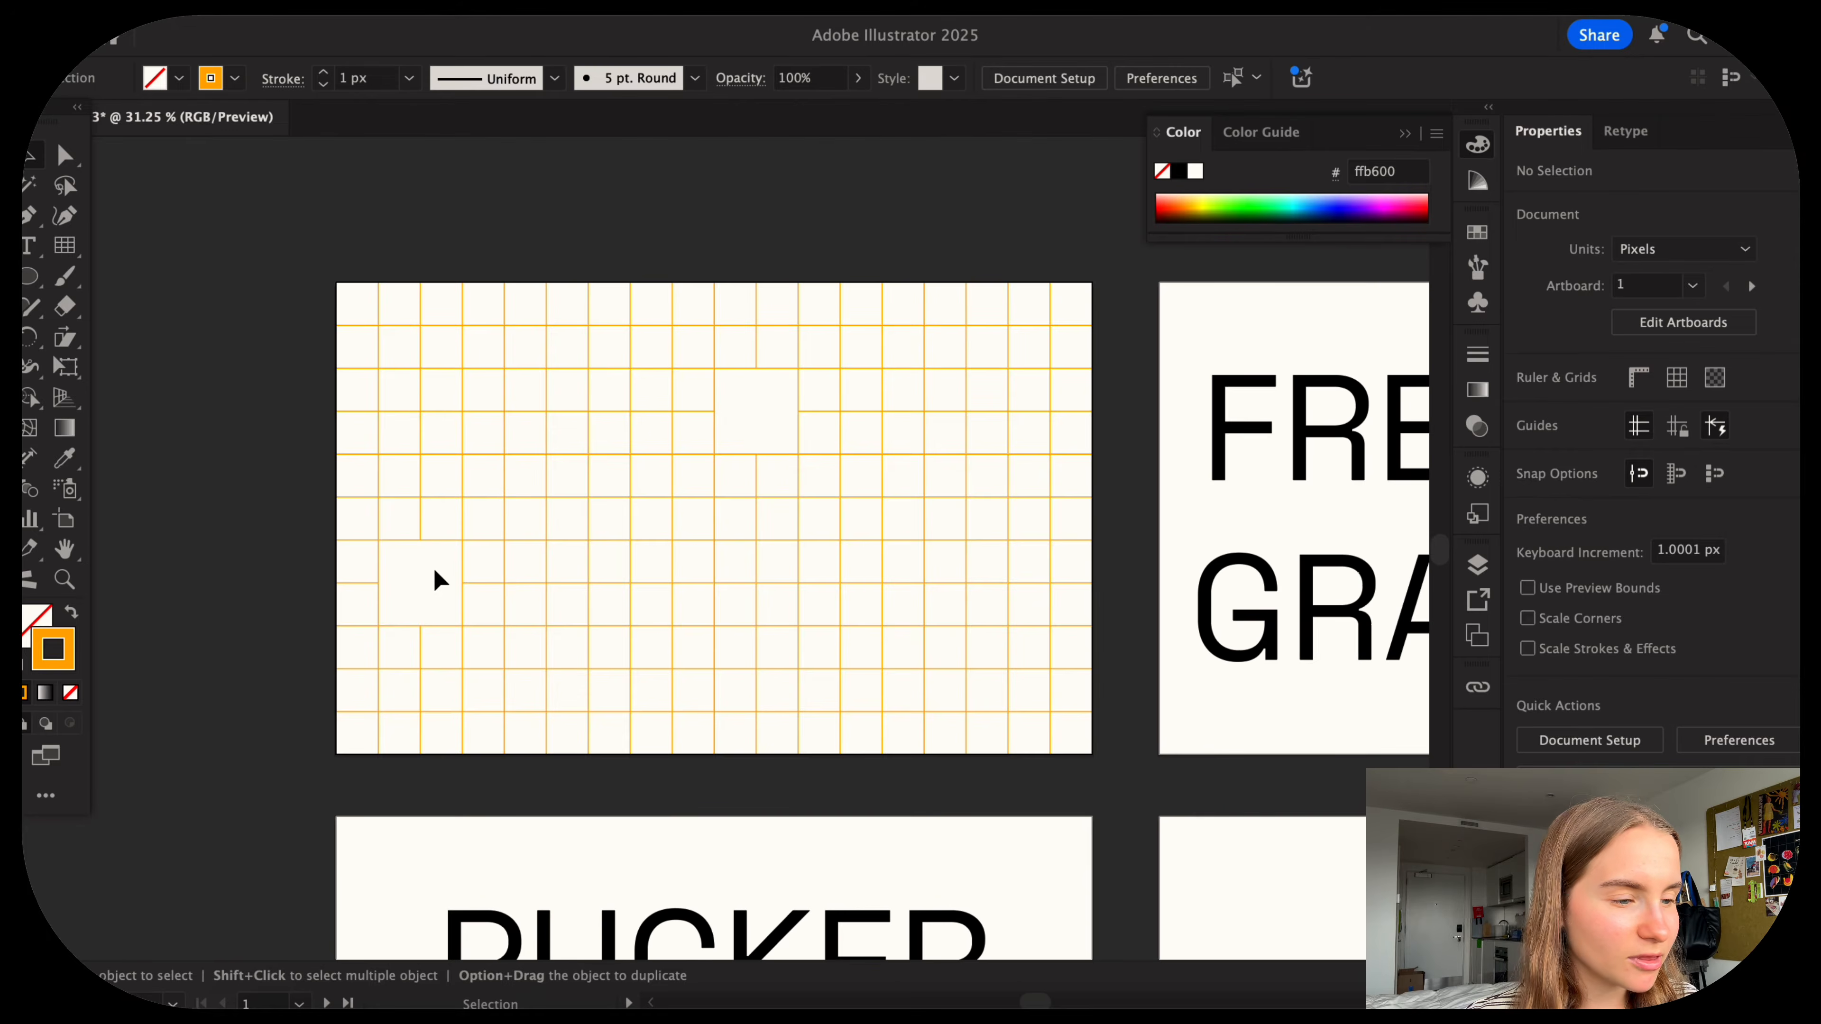
scroll(789, 717, "up", 1)
left_click(951, 752)
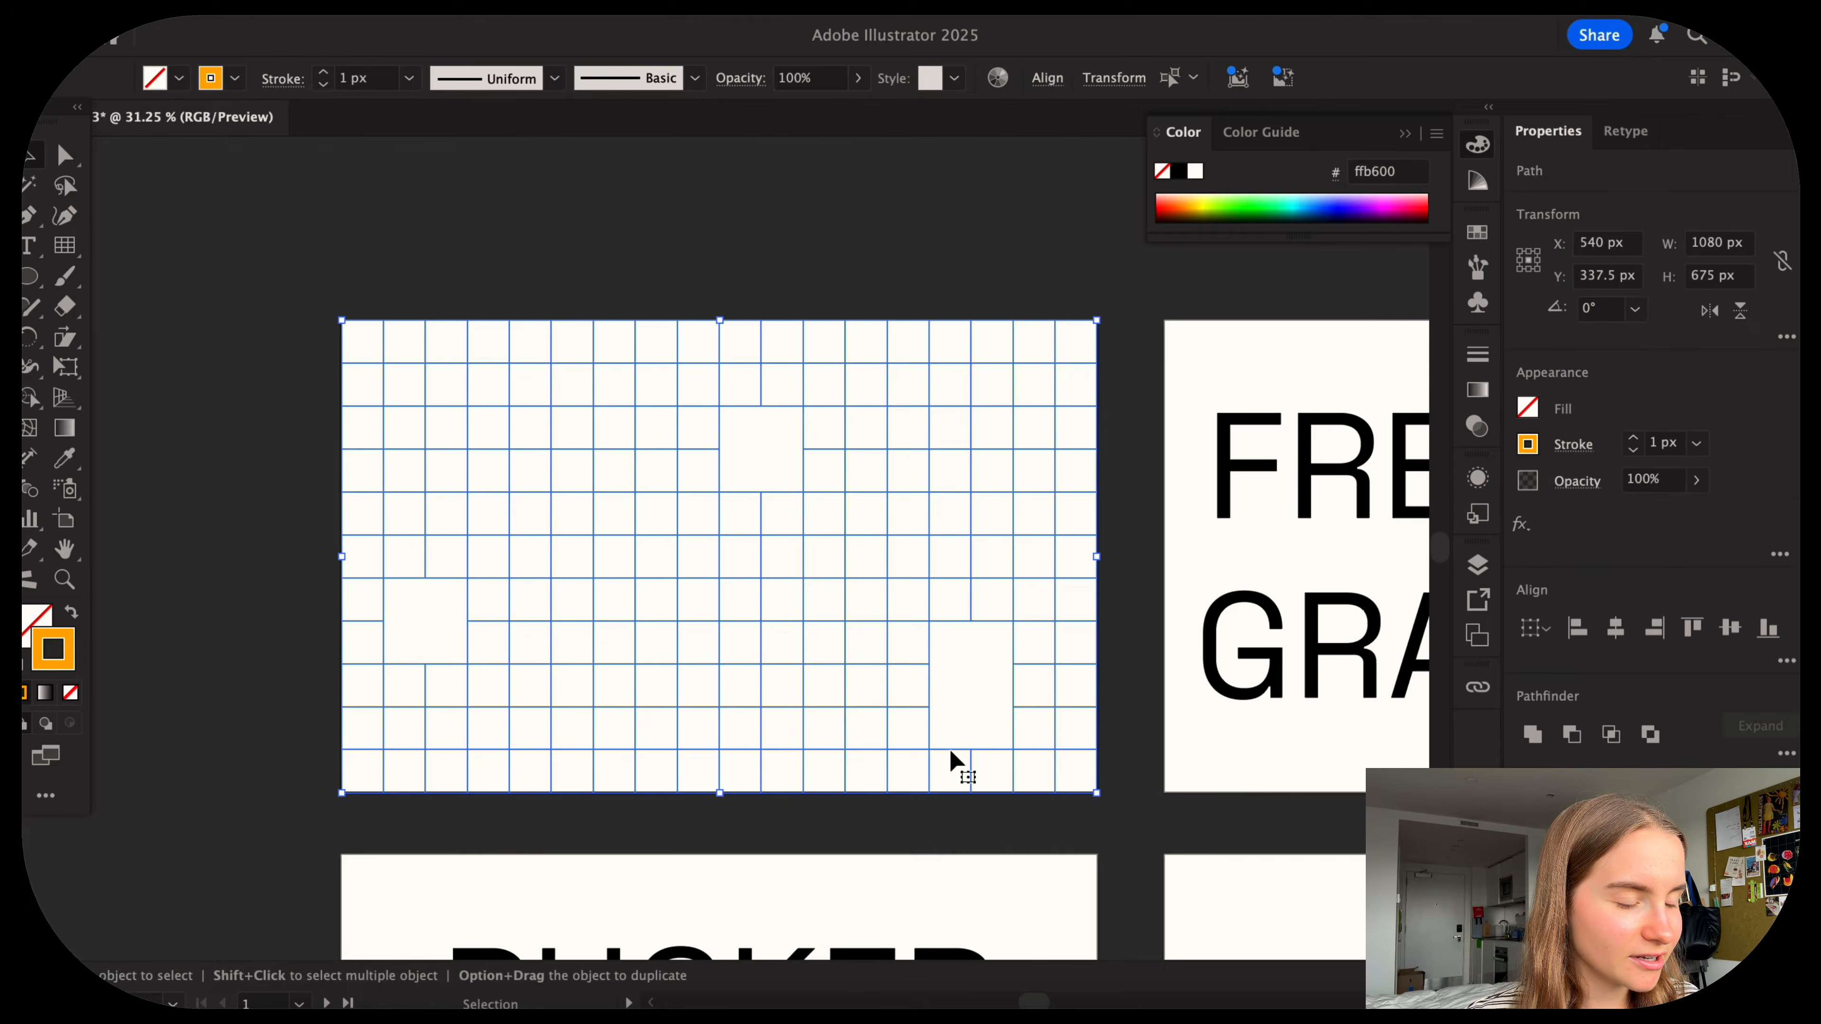
key("super+a")
key("super+g")
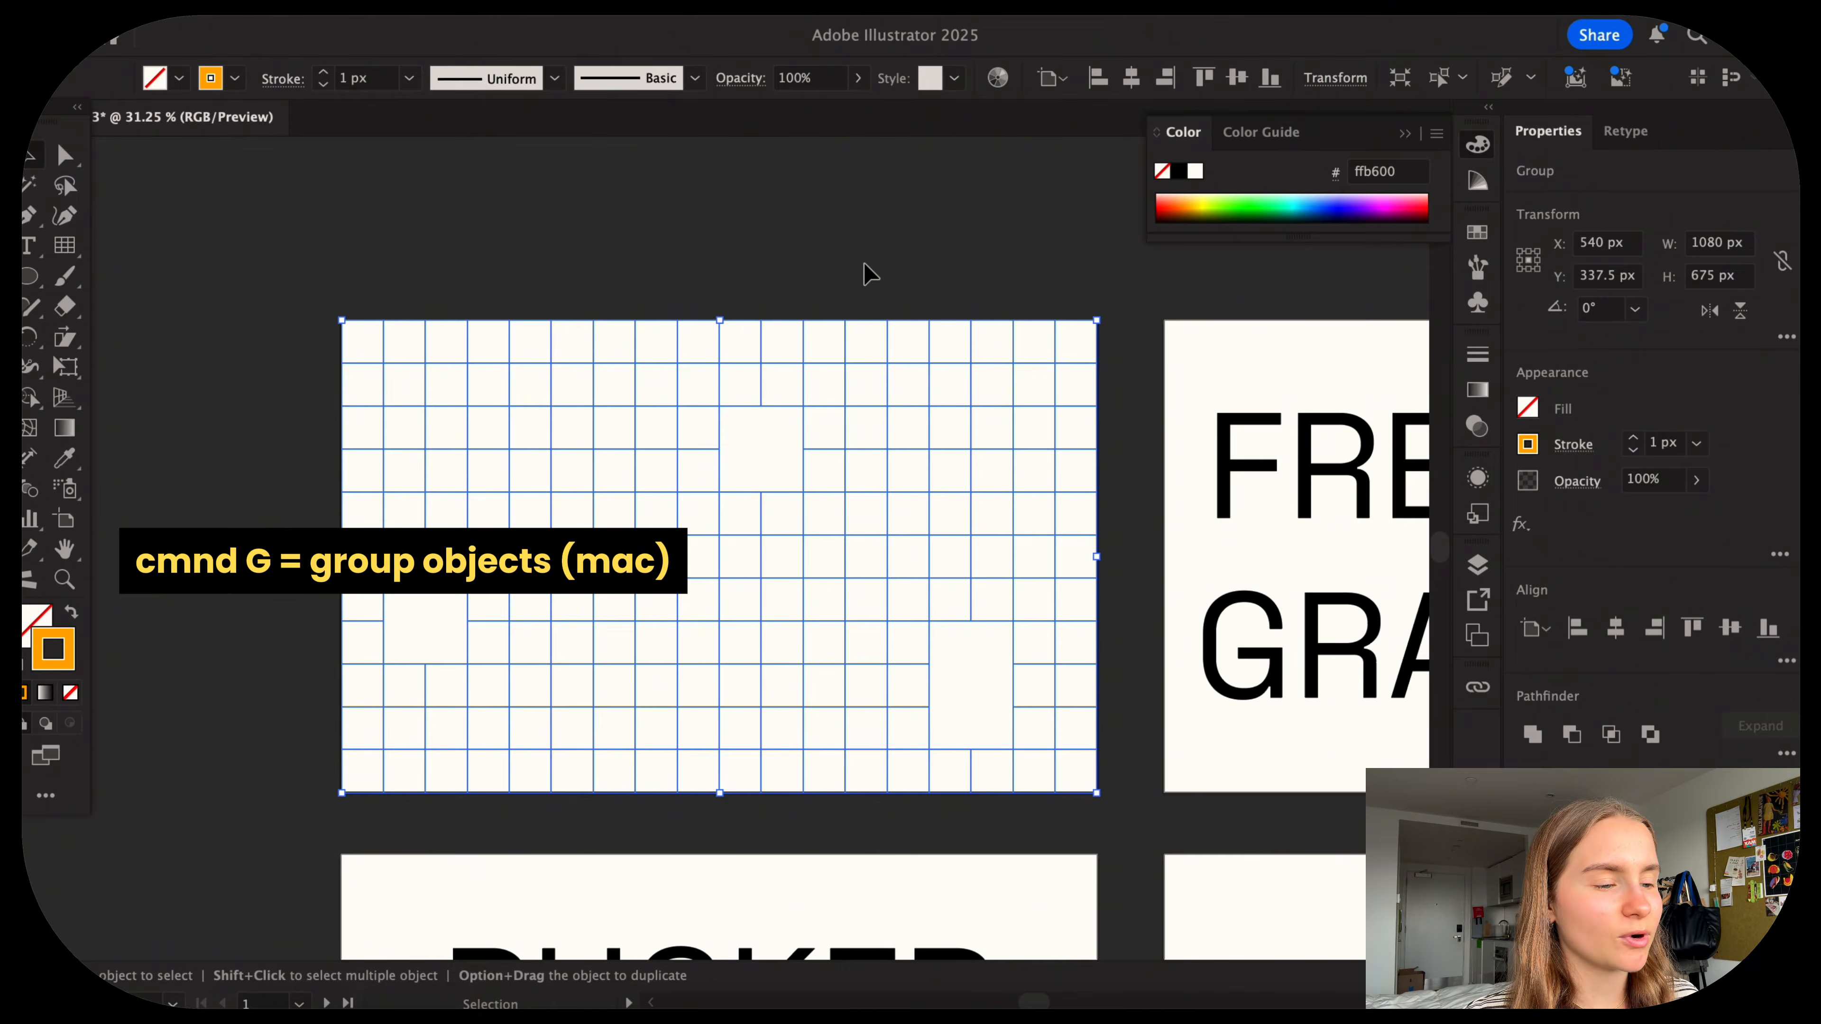
Try moving the grouped grid down as one piece and undo the move.
left_click(870, 273)
left_click_drag(811, 403, 775, 583)
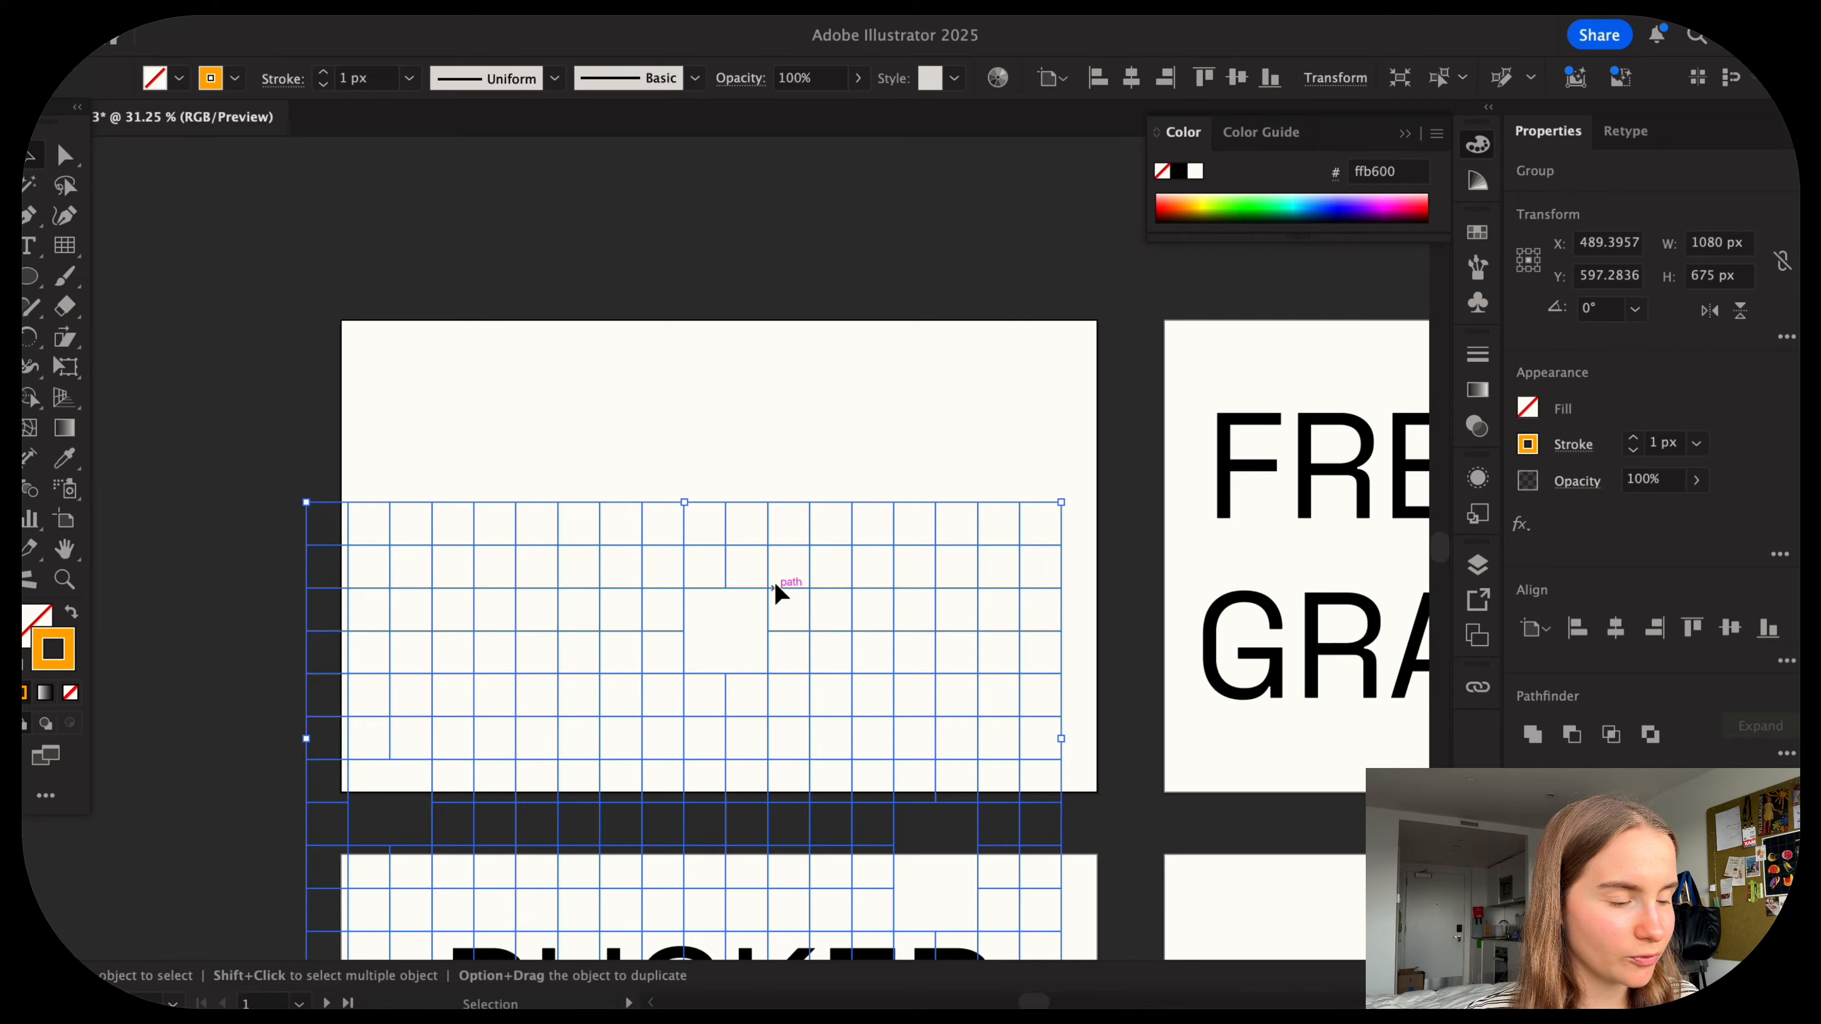
key("super+z")
key("super+z")
left_click(240, 619)
Draw rectangles over the grid's three empty gaps and swap their stroke and fill for a solid orange fill without stroke.
scroll(246, 628, "down", 1)
scroll(246, 628, "up", 5)
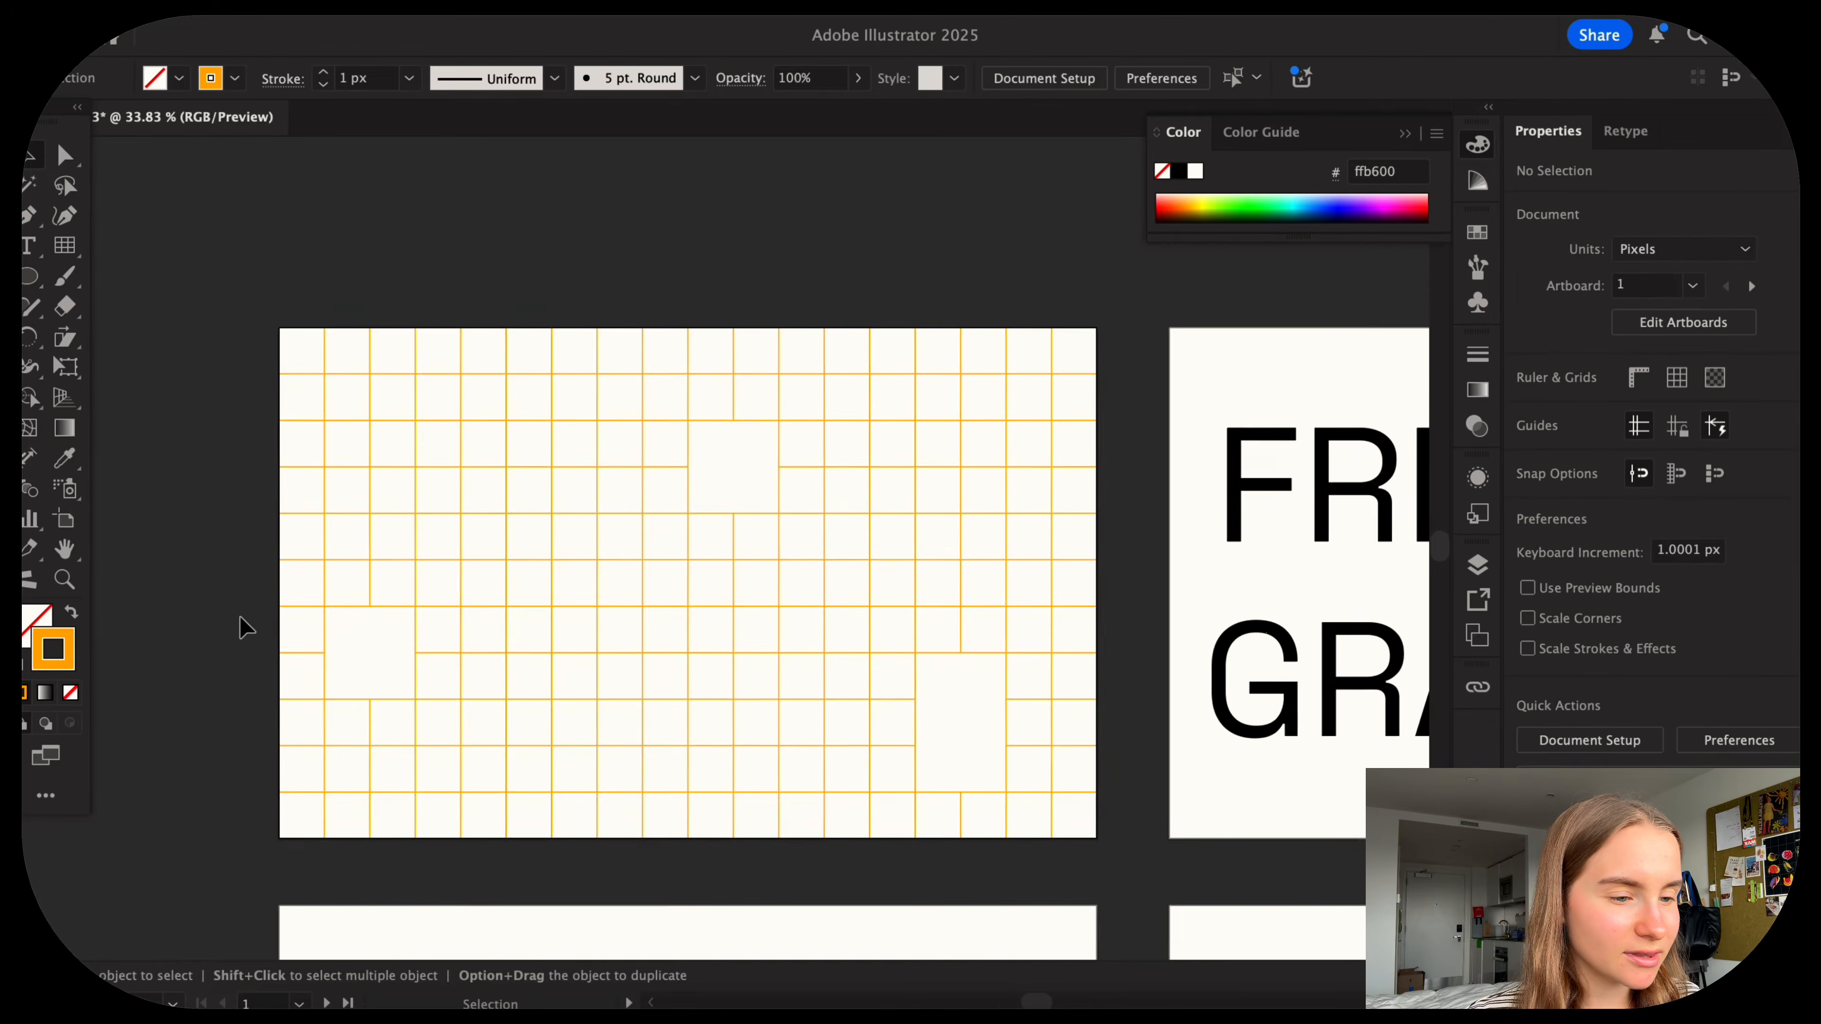
key("m")
left_click_drag(360, 602, 492, 732)
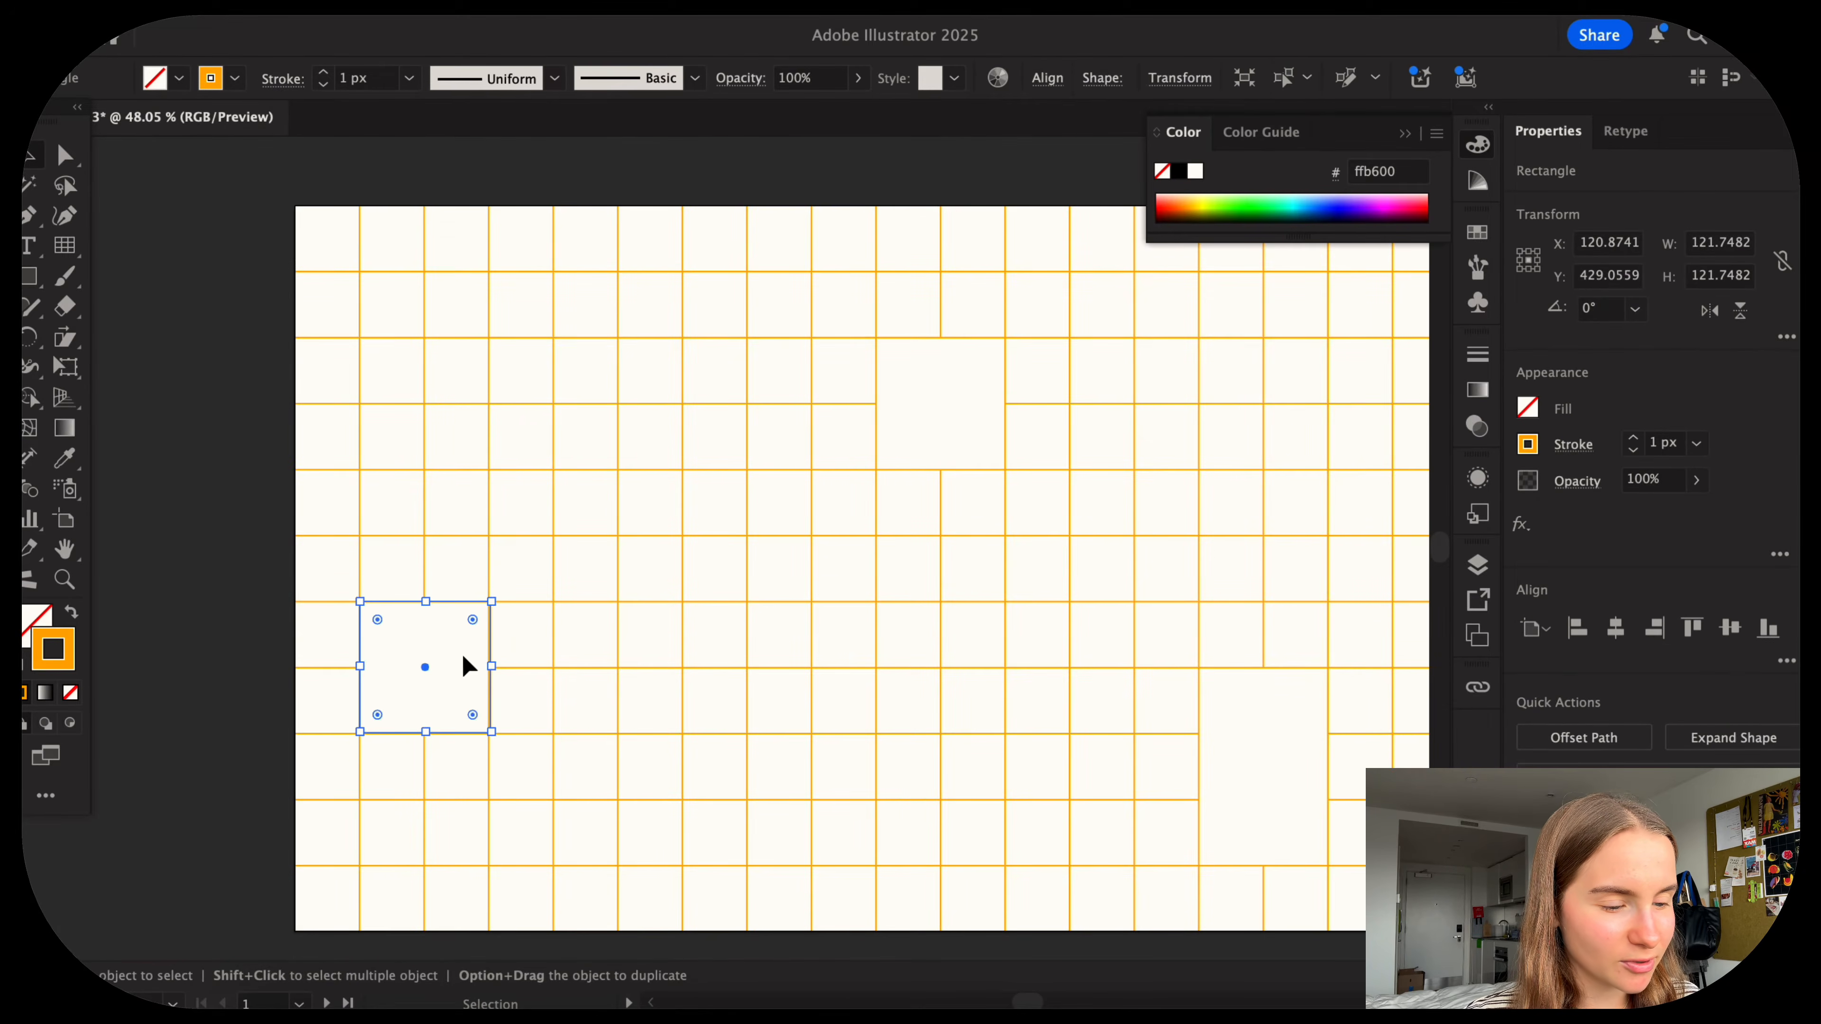
mouse_move(494, 669)
left_mouse_down()
mouse_move(912, 416)
mouse_move(1228, 744)
mouse_move(1264, 866)
left_mouse_up()
left_click(71, 611)
left_click(163, 555)
left_click(226, 717)
scroll(226, 717, "down", 2)
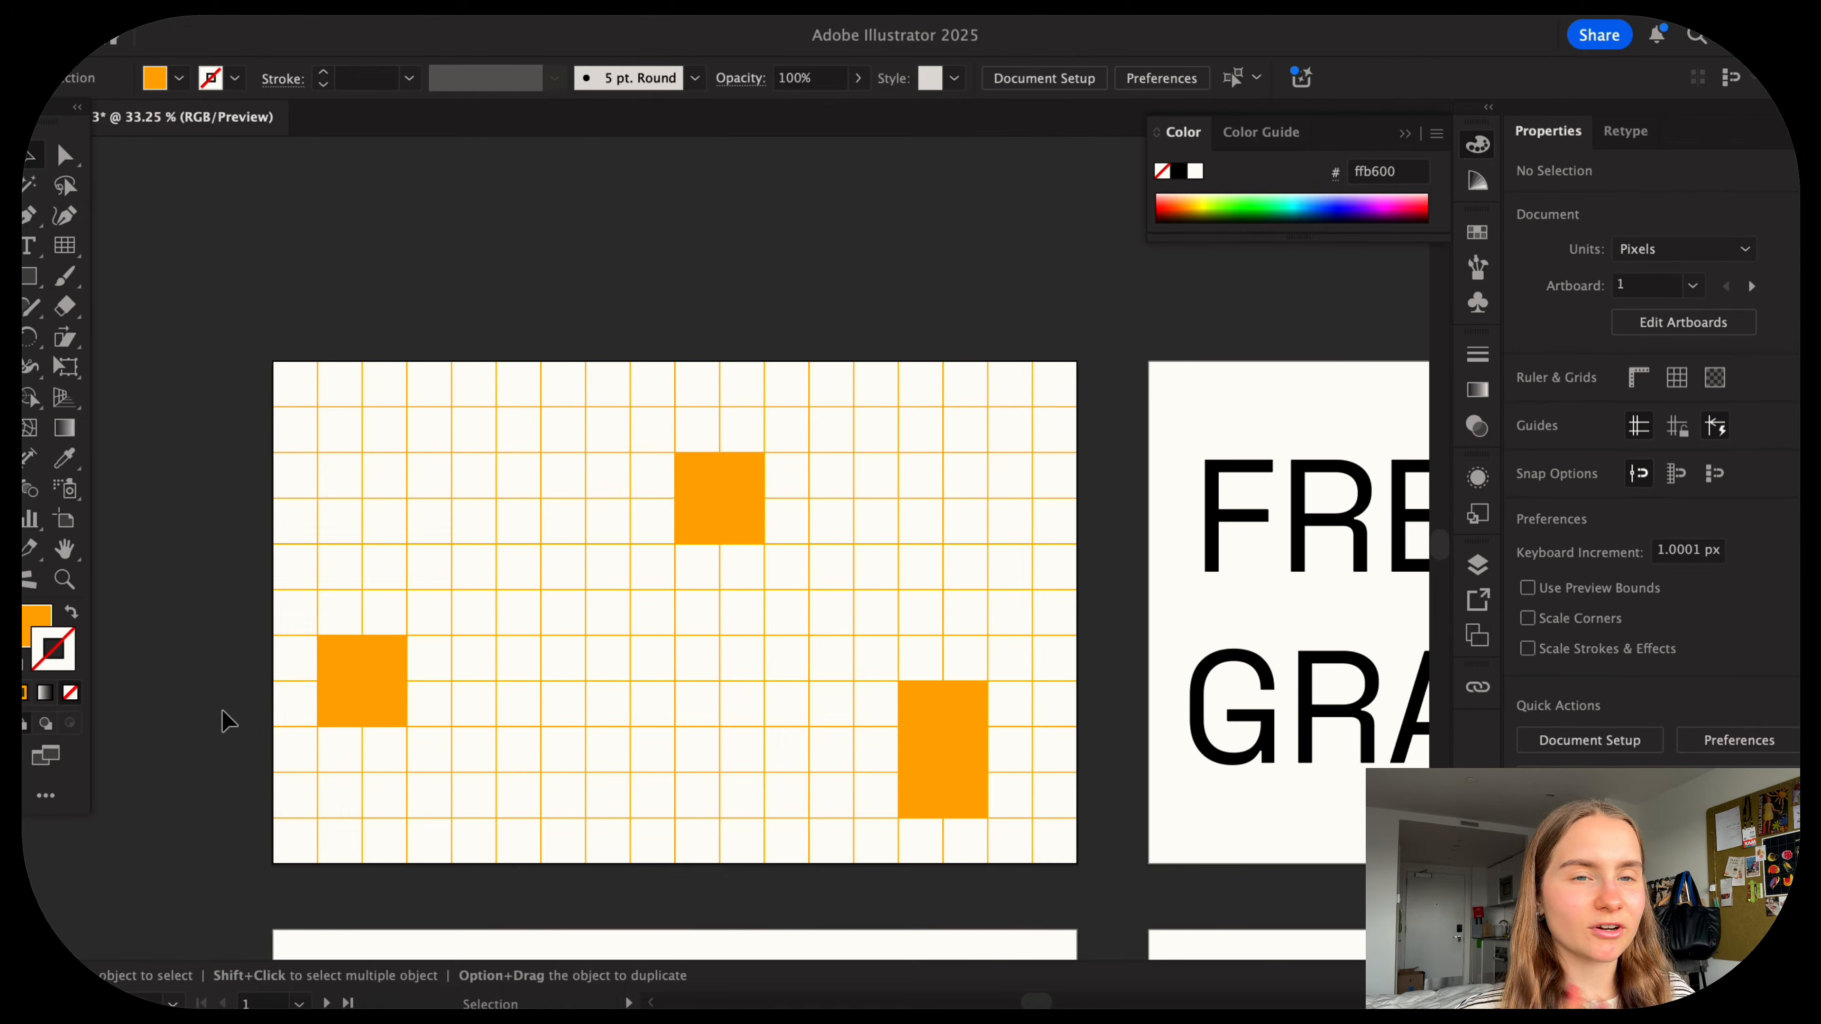
Draw a 1080 by 675 px rectangle covering the whole grid artboard.
scroll(226, 718, "up", 3)
scroll(236, 718, "down", 2)
left_click_drag(721, 473, 744, 423)
left_click(826, 472)
left_click(149, 512)
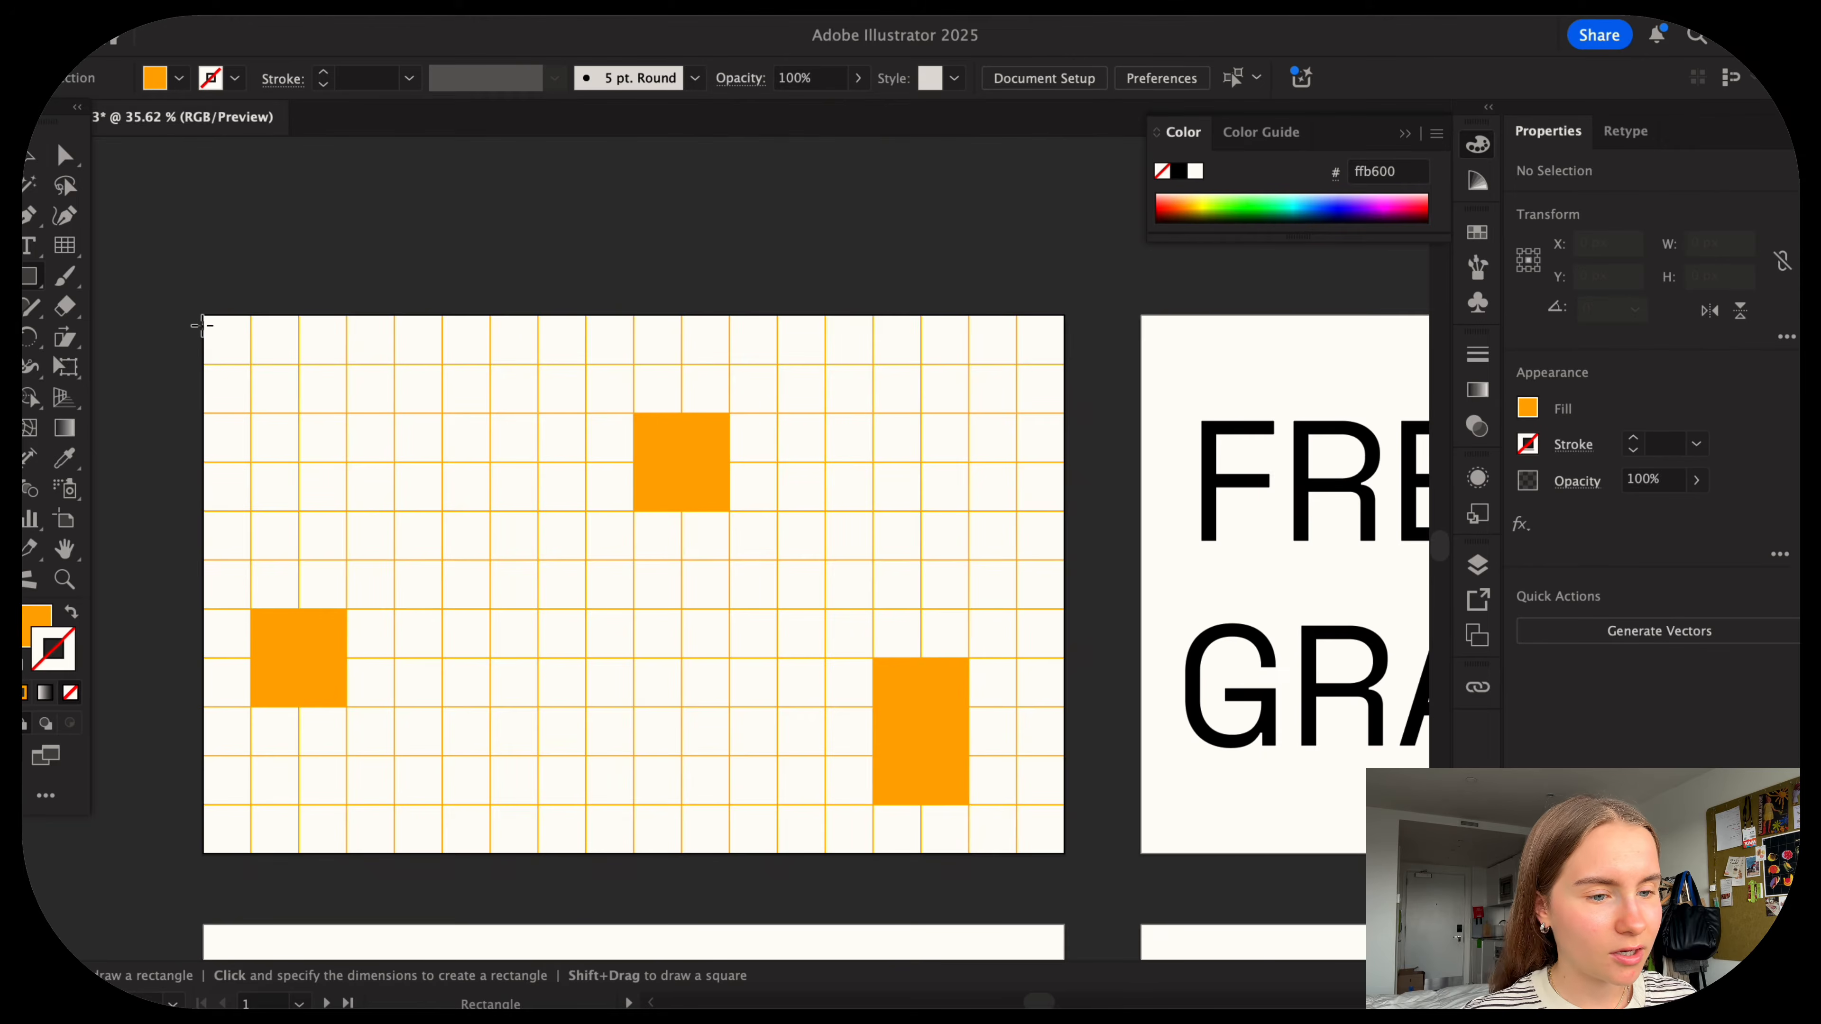
left_click_drag(203, 314, 1066, 854)
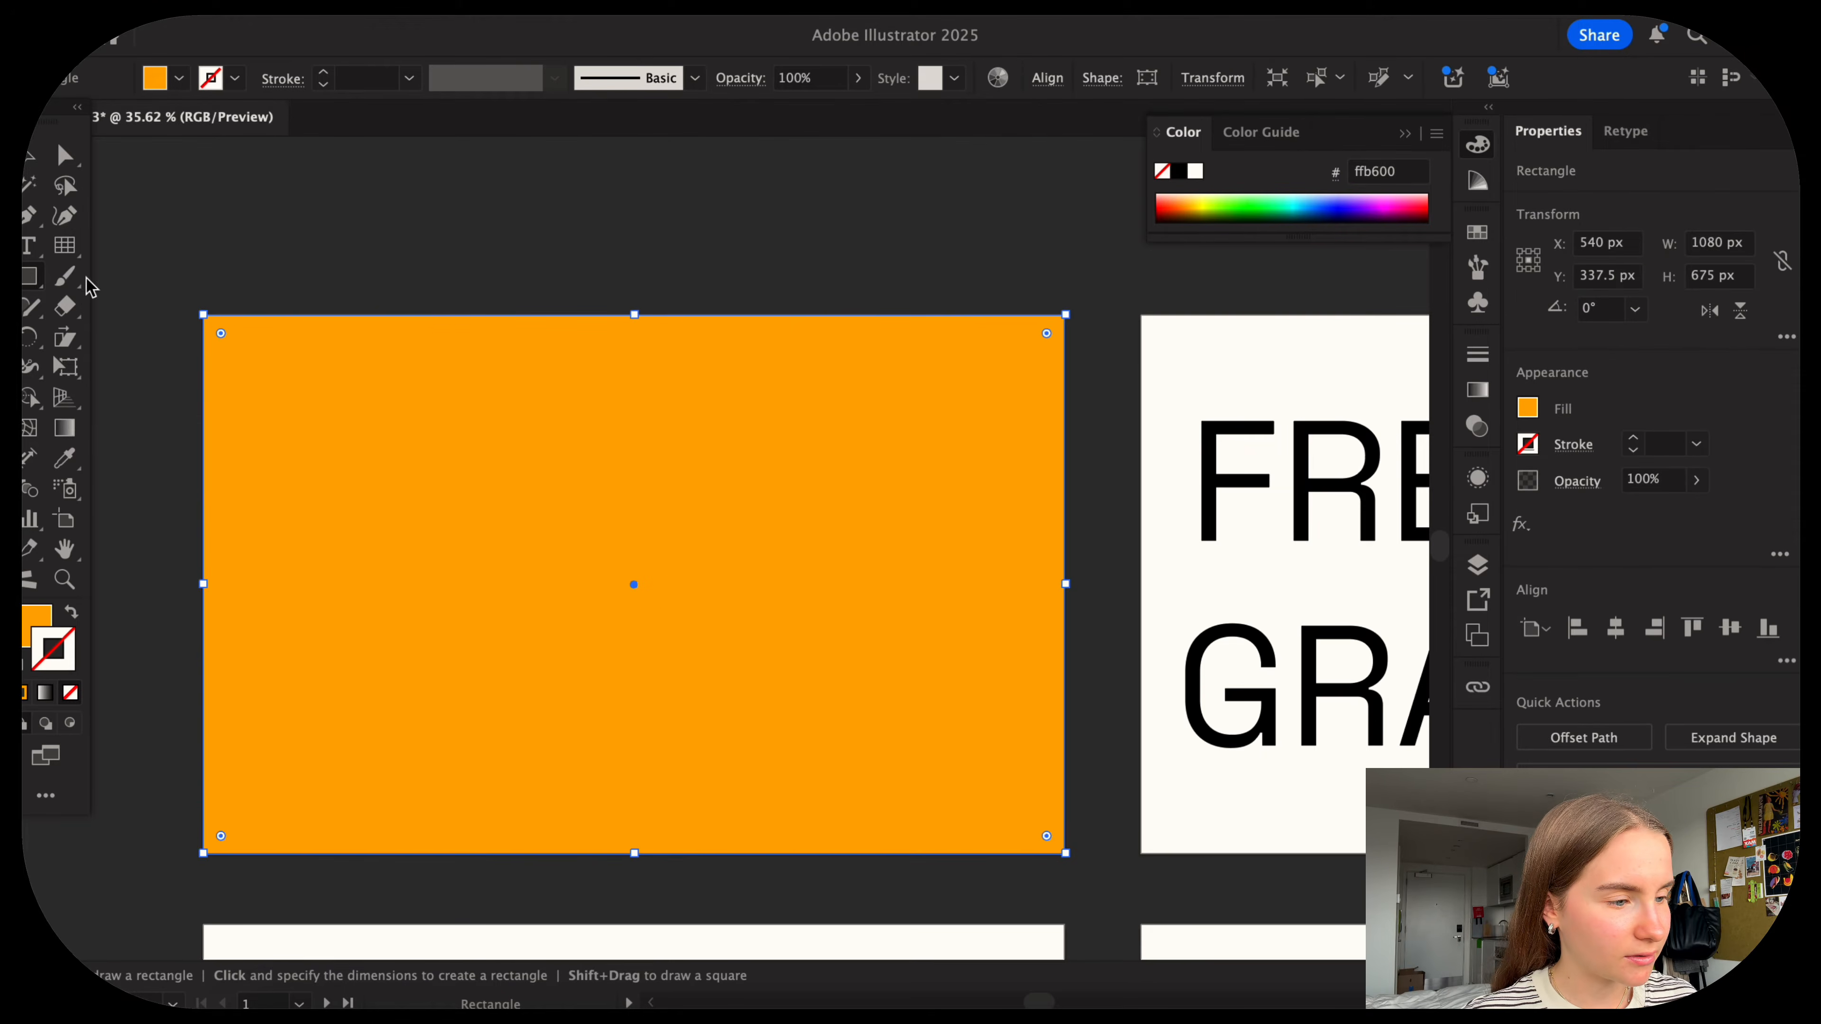
Place the artboard-sized rectangle behind the grid and blocks and fill it with light yellow ffeea9.
left_click(29, 159)
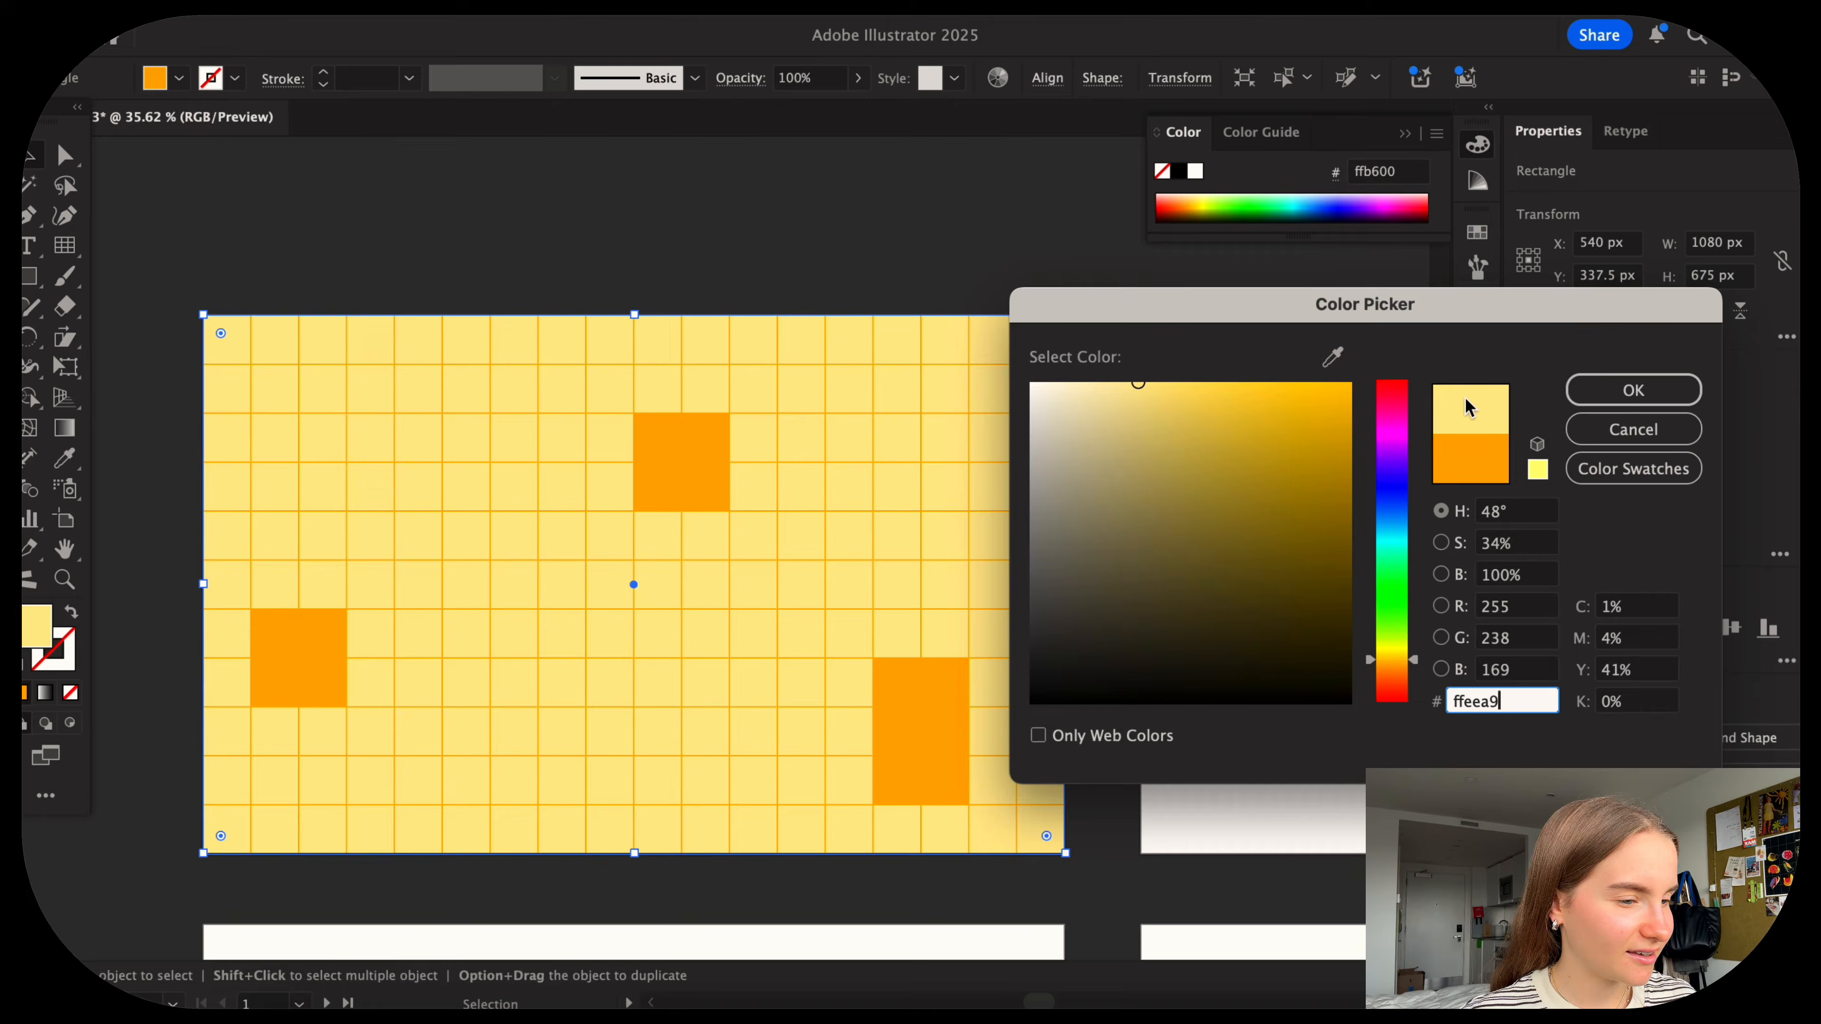
key("Return")
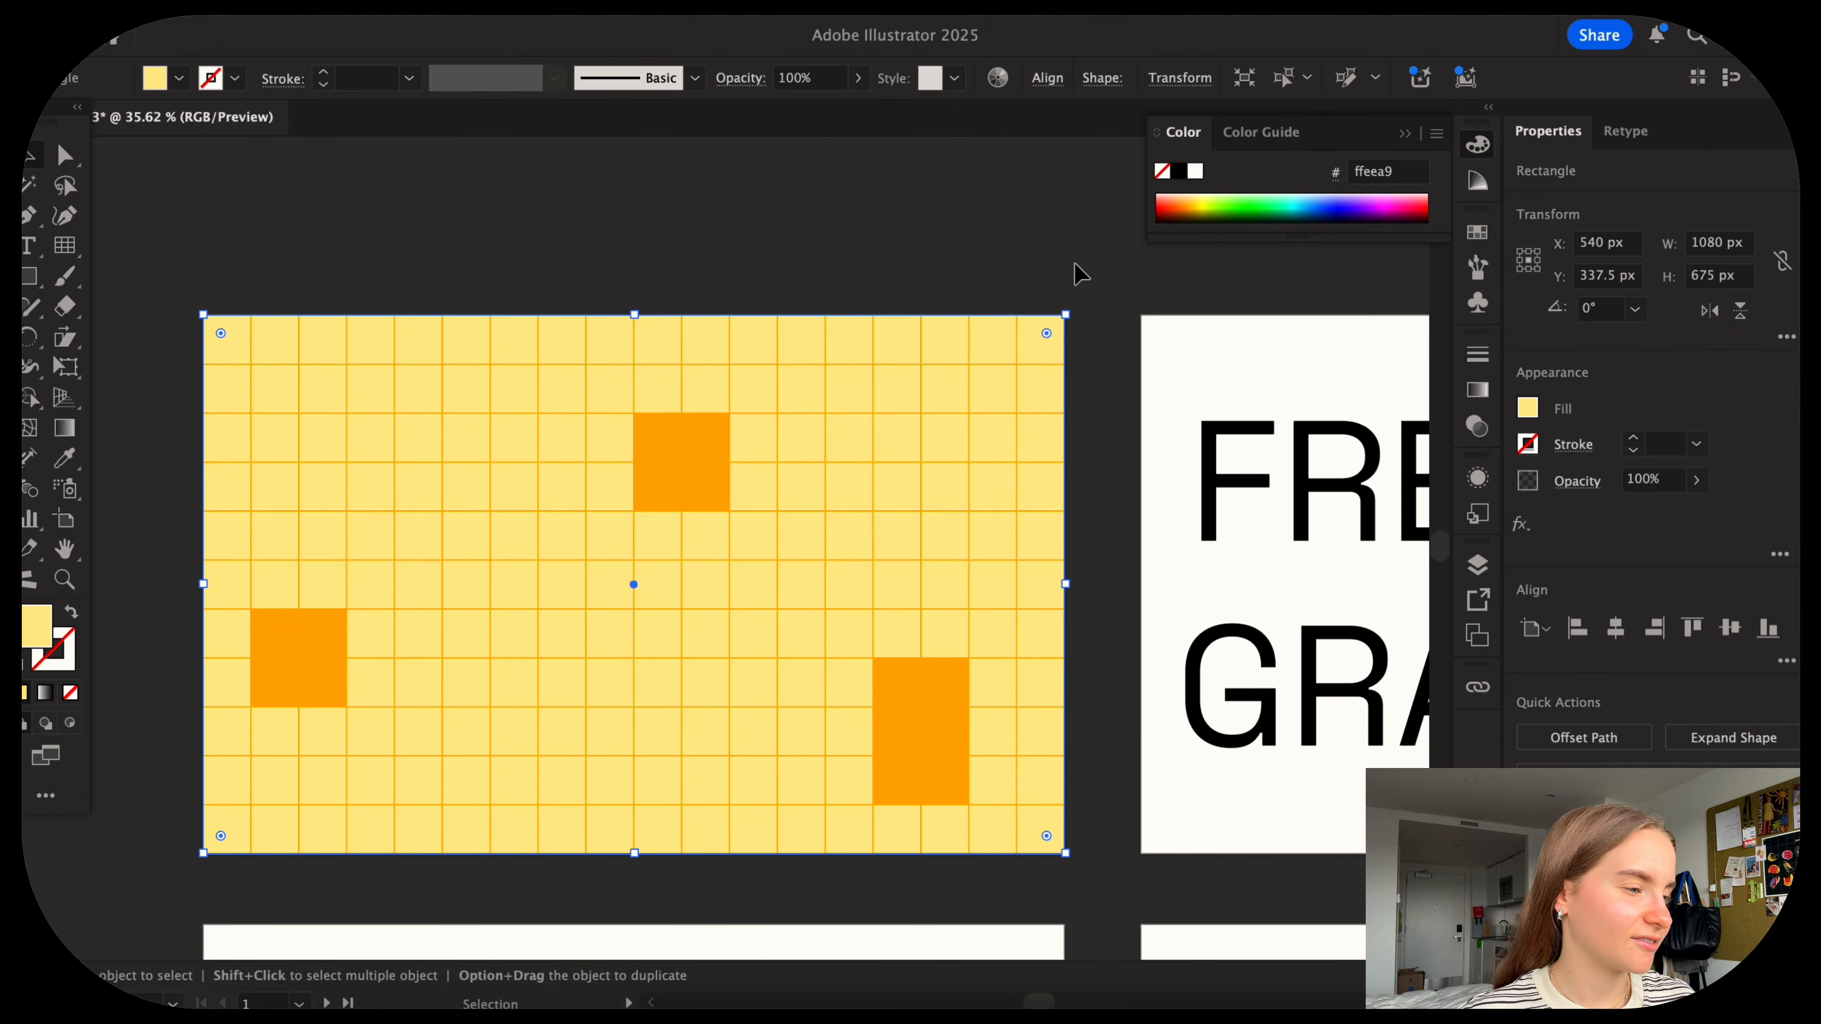
left_click(1077, 272)
Delete the FREEDOM GRADIENT text from its artboard beside the grid.
scroll(1061, 264, "down", 3)
scroll(1059, 264, "up", 5)
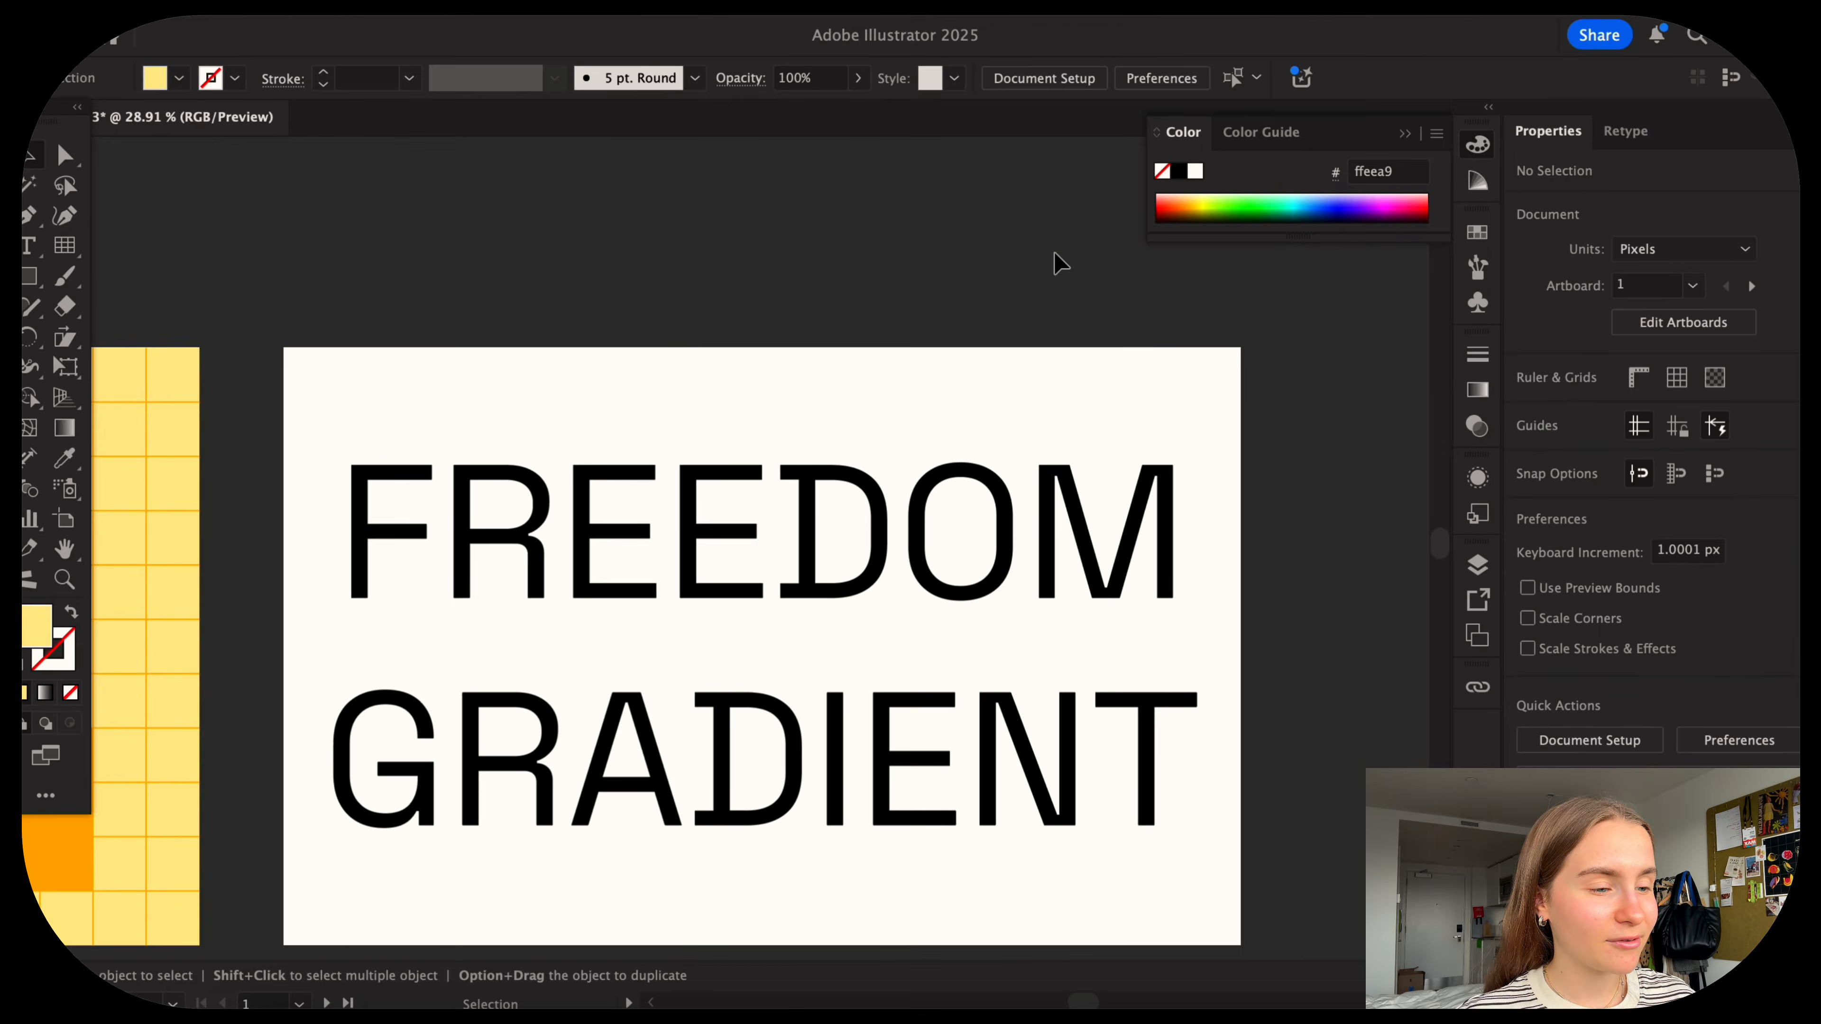
left_click(915, 467)
key("Delete")
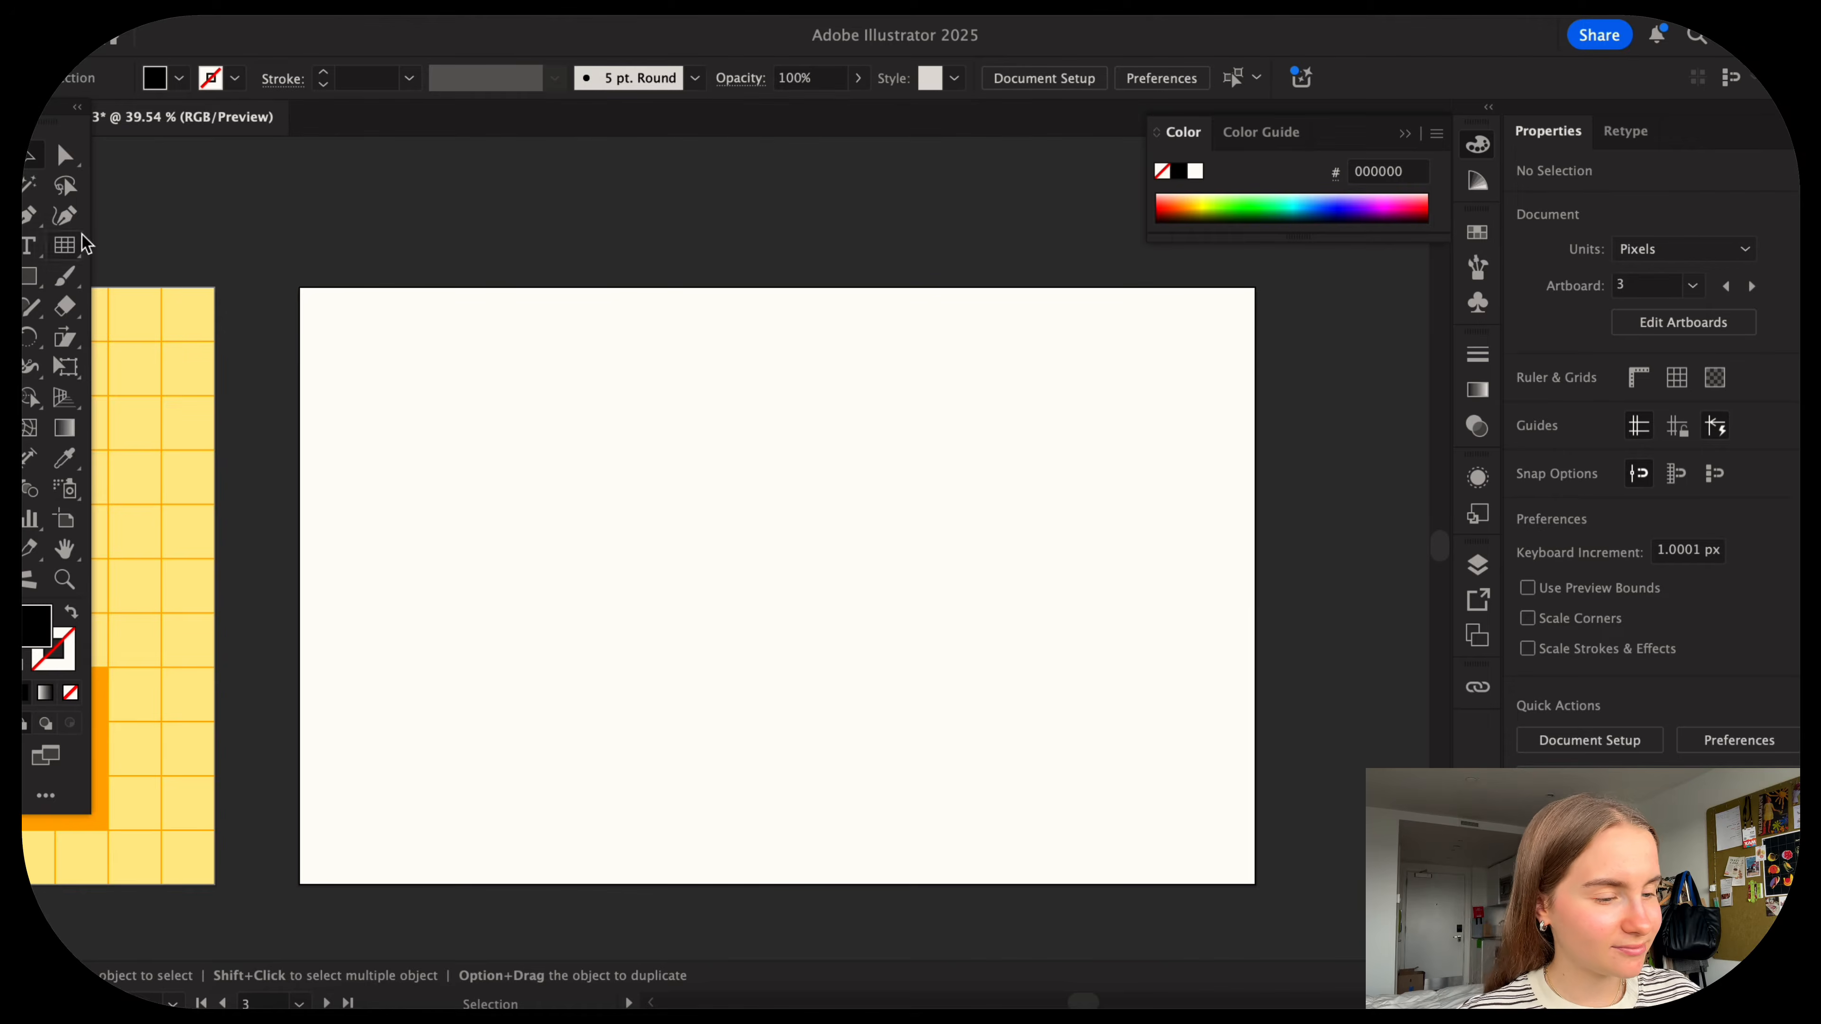
left_click(28, 277)
left_click_drag(342, 341, 1216, 819)
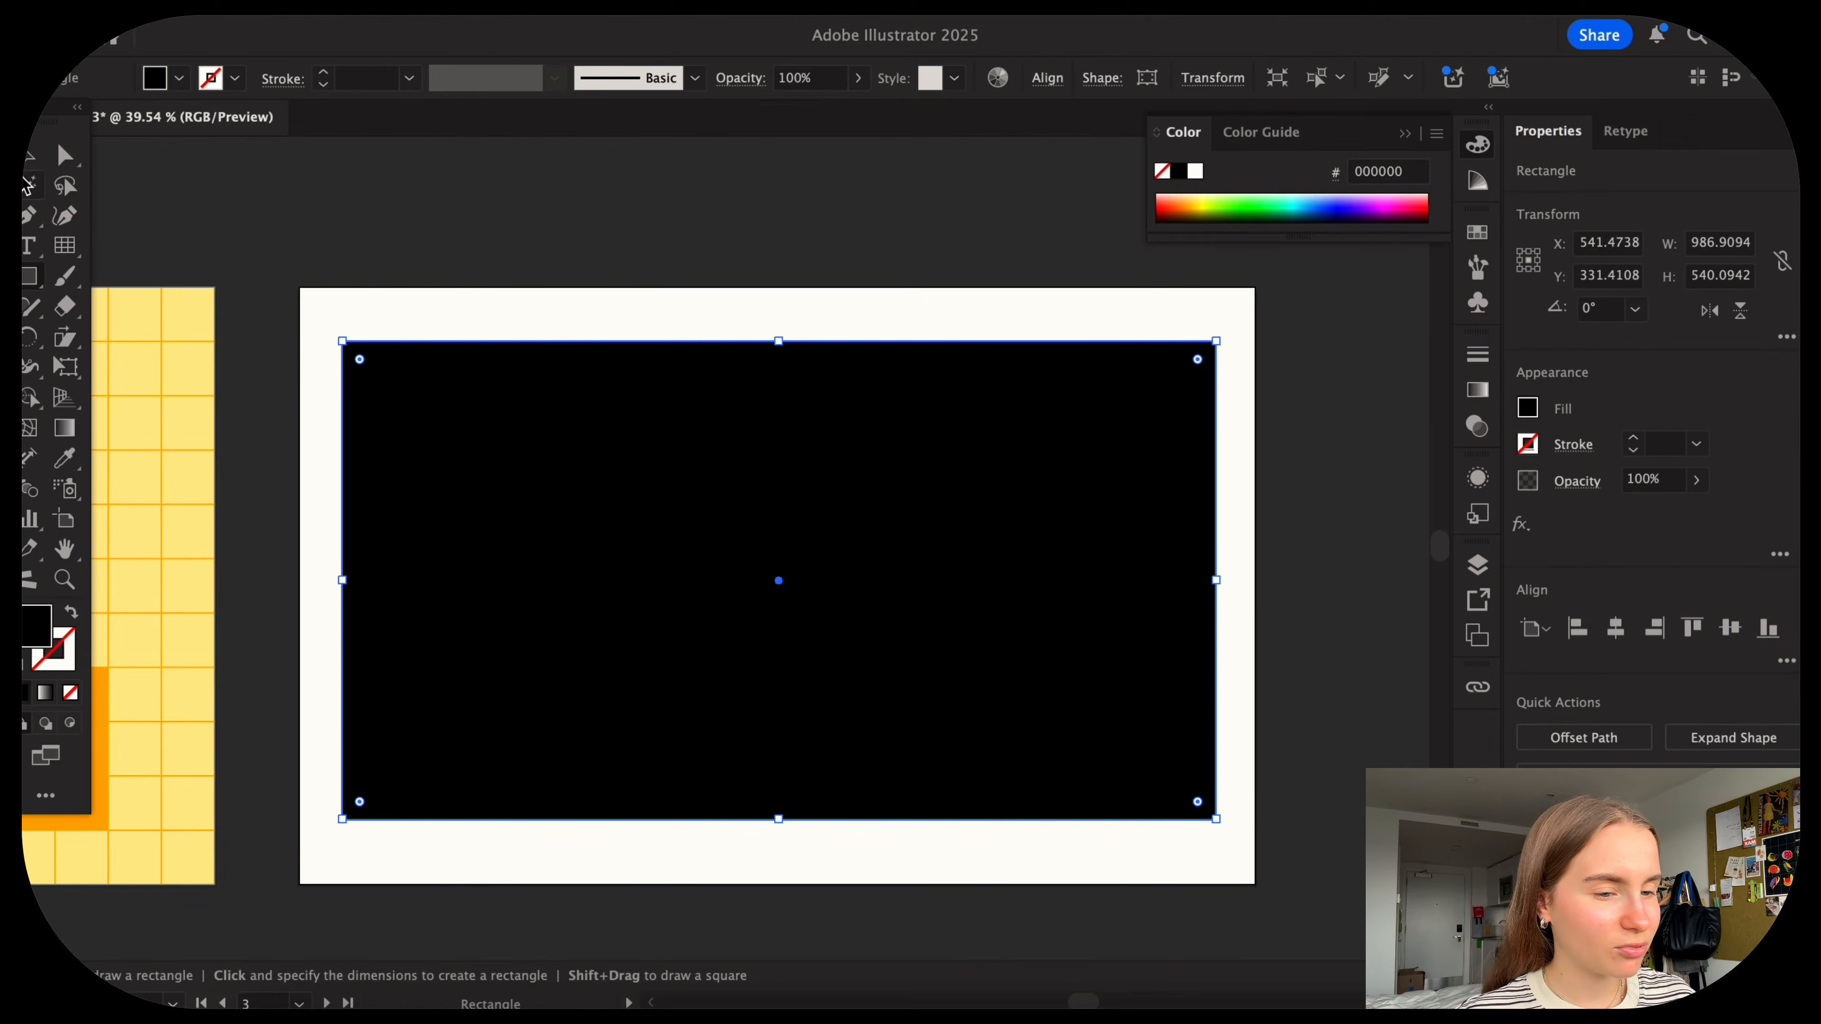
left_click(28, 157)
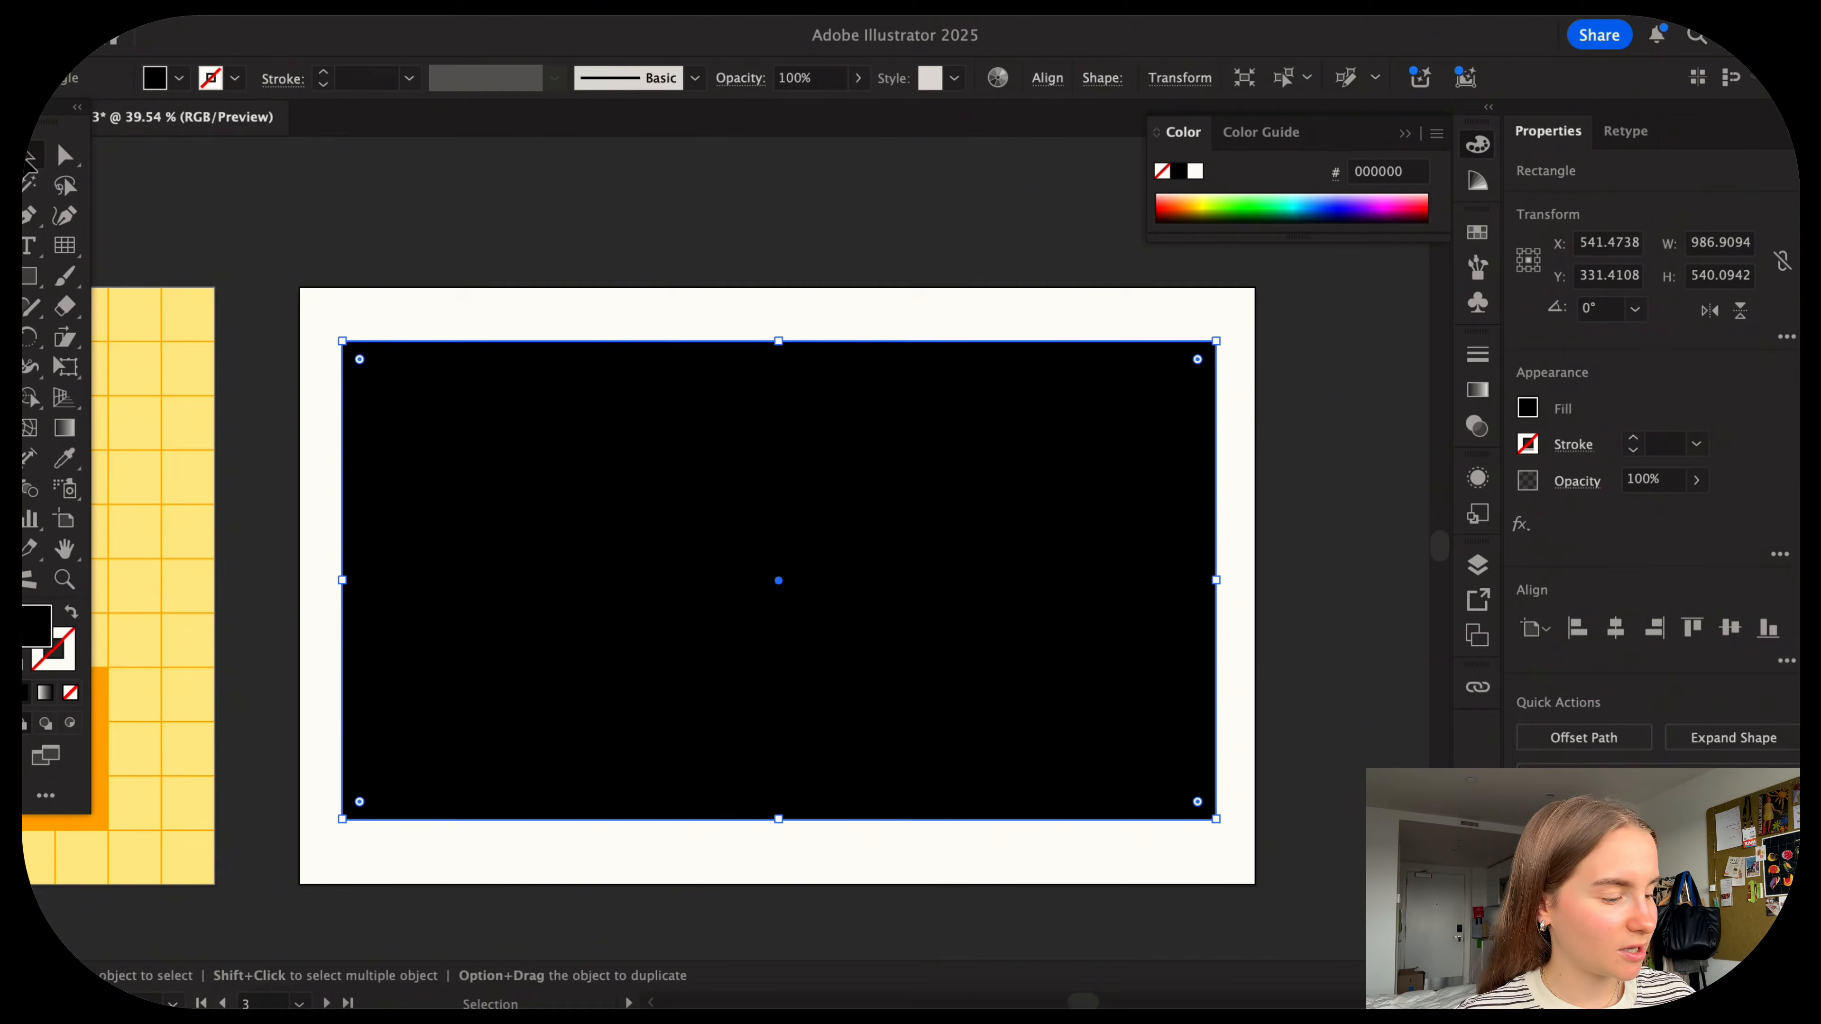
key("Delete")
Draw a black perfect circle about 460 px wide and move it to the left half of the empty artboard.
left_click_drag(28, 276, 143, 336)
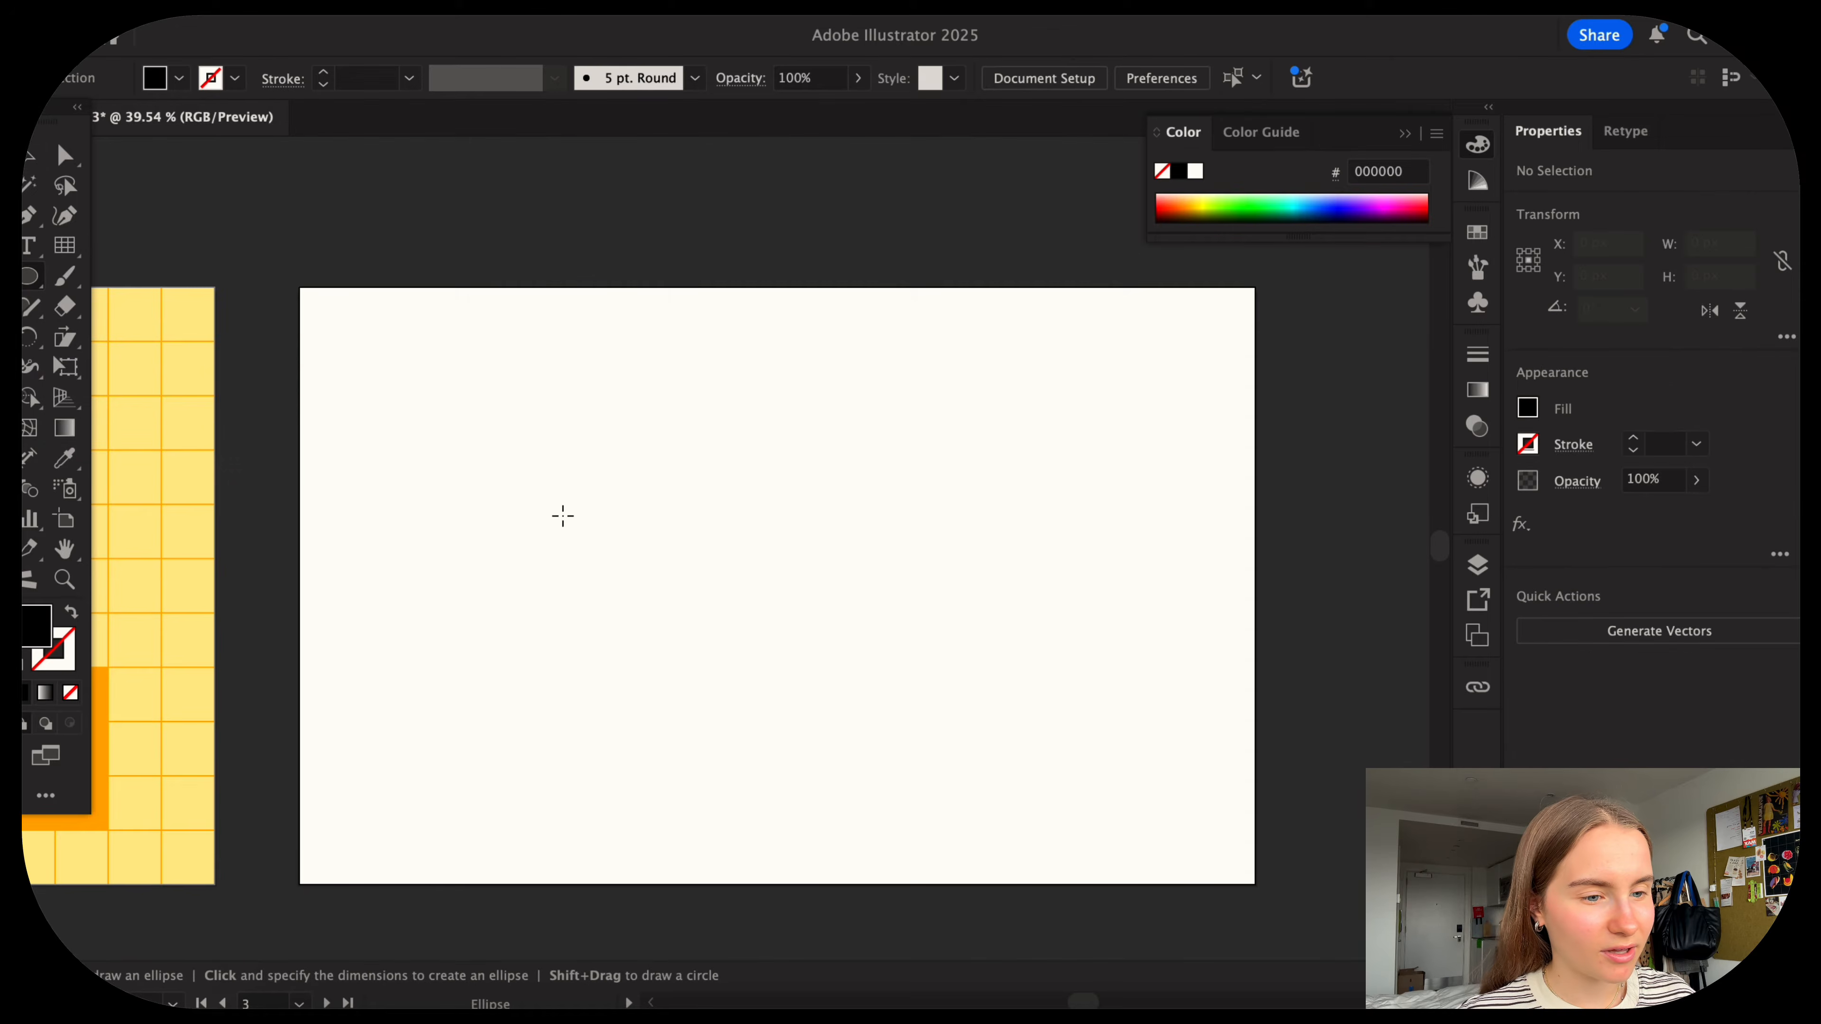
left_click_drag(478, 450, 846, 857)
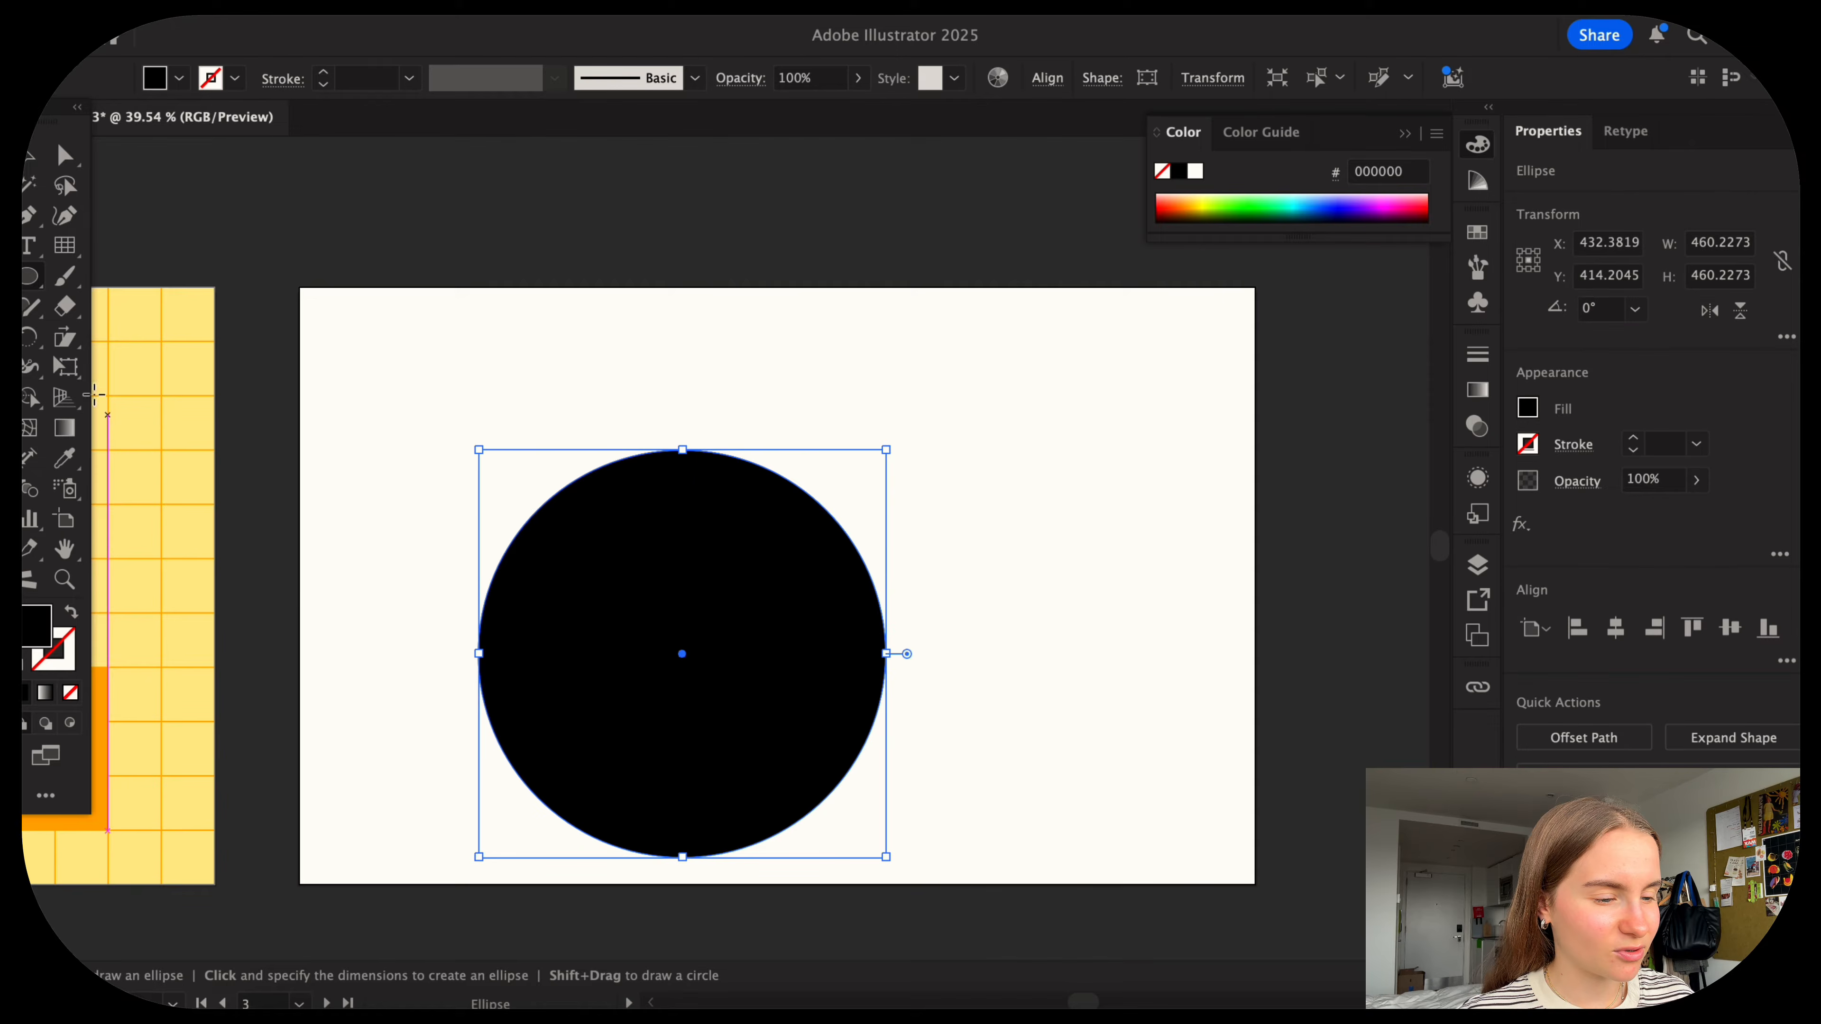
key("v")
left_click_drag(601, 685, 475, 611)
key("m")
left_click_drag(796, 374, 1211, 799)
key("v")
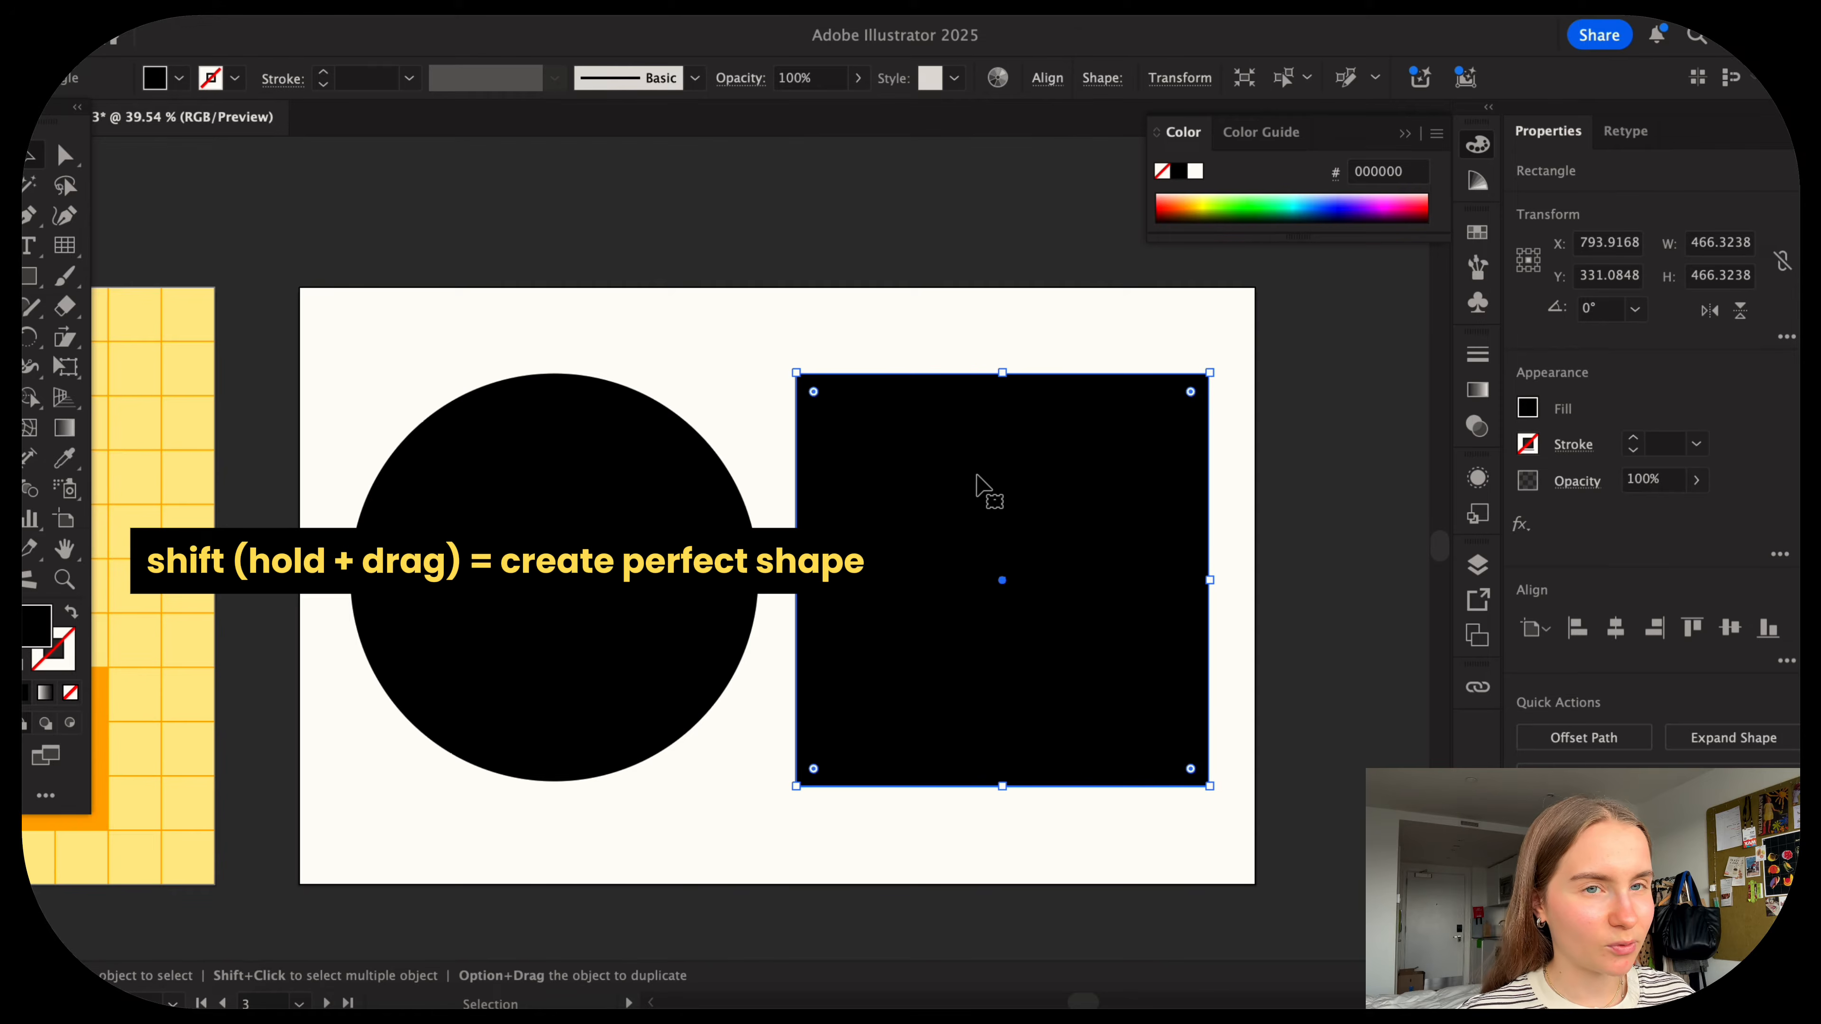
key("Delete")
Draw a black square about 460 px wide beside the circle, and center both shapes vertically on the artboard.
key("m")
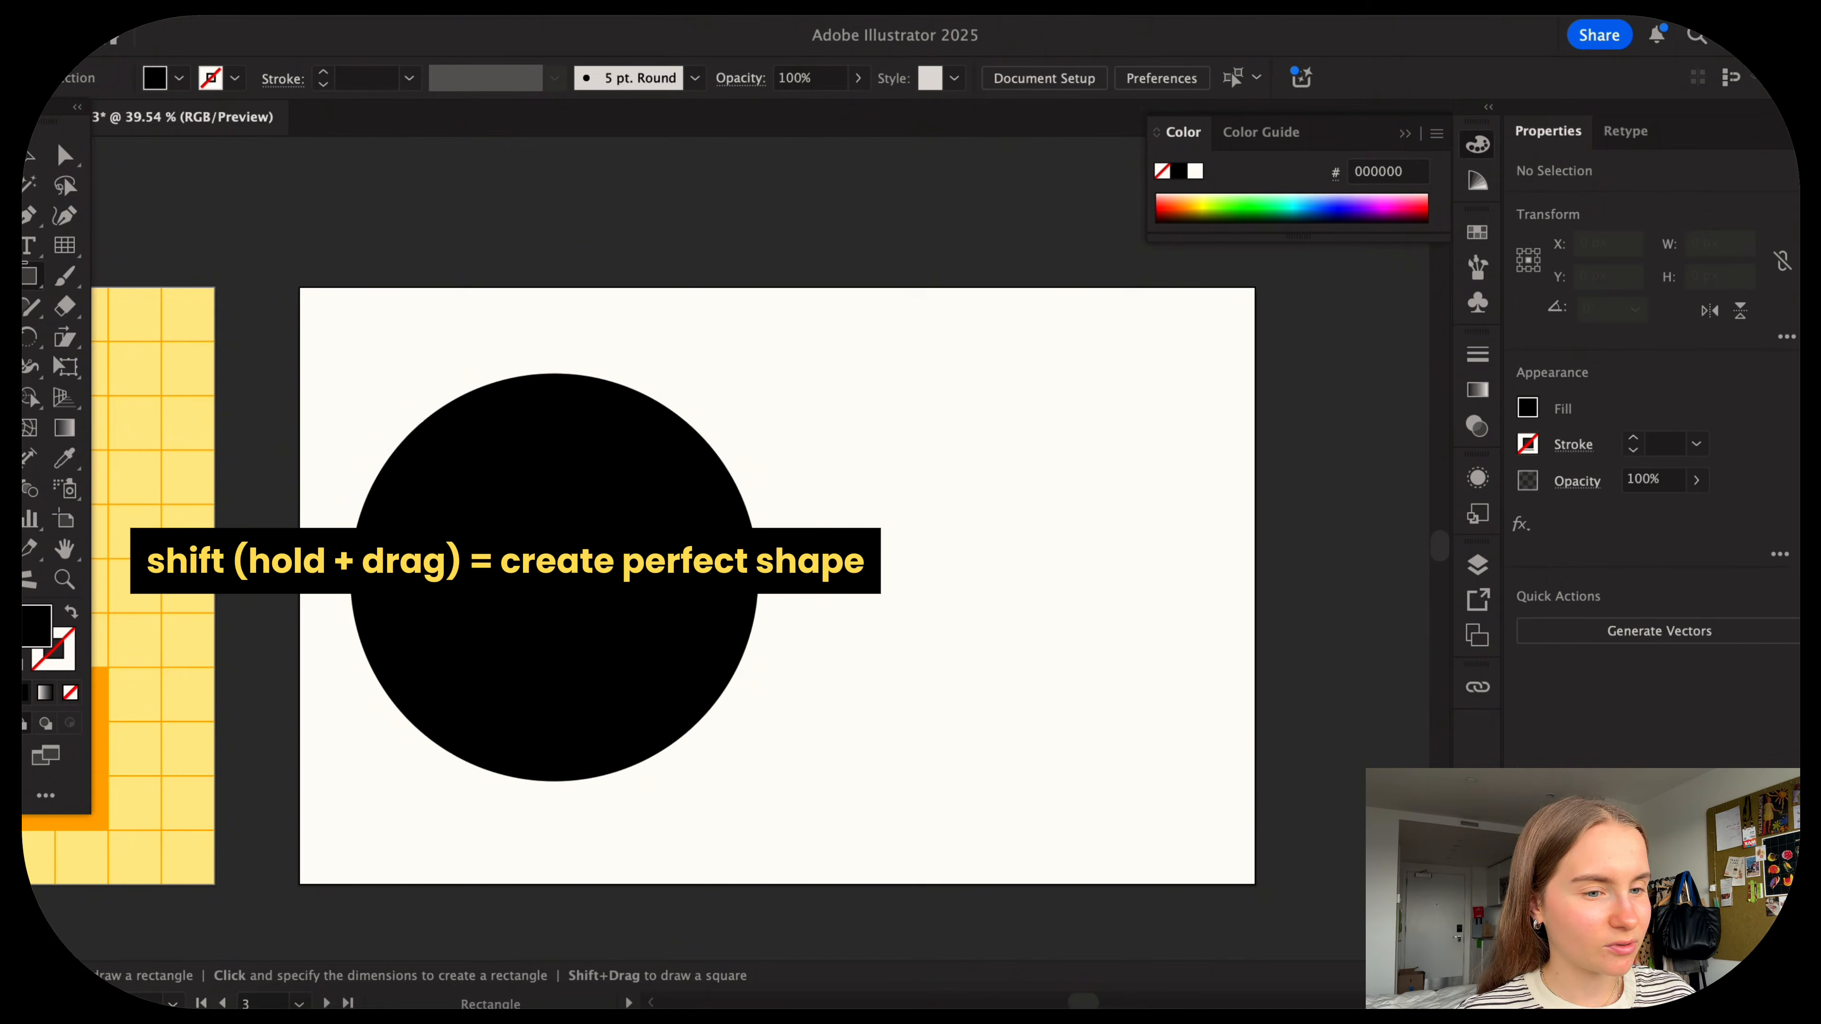
left_click_drag(801, 392, 1186, 781)
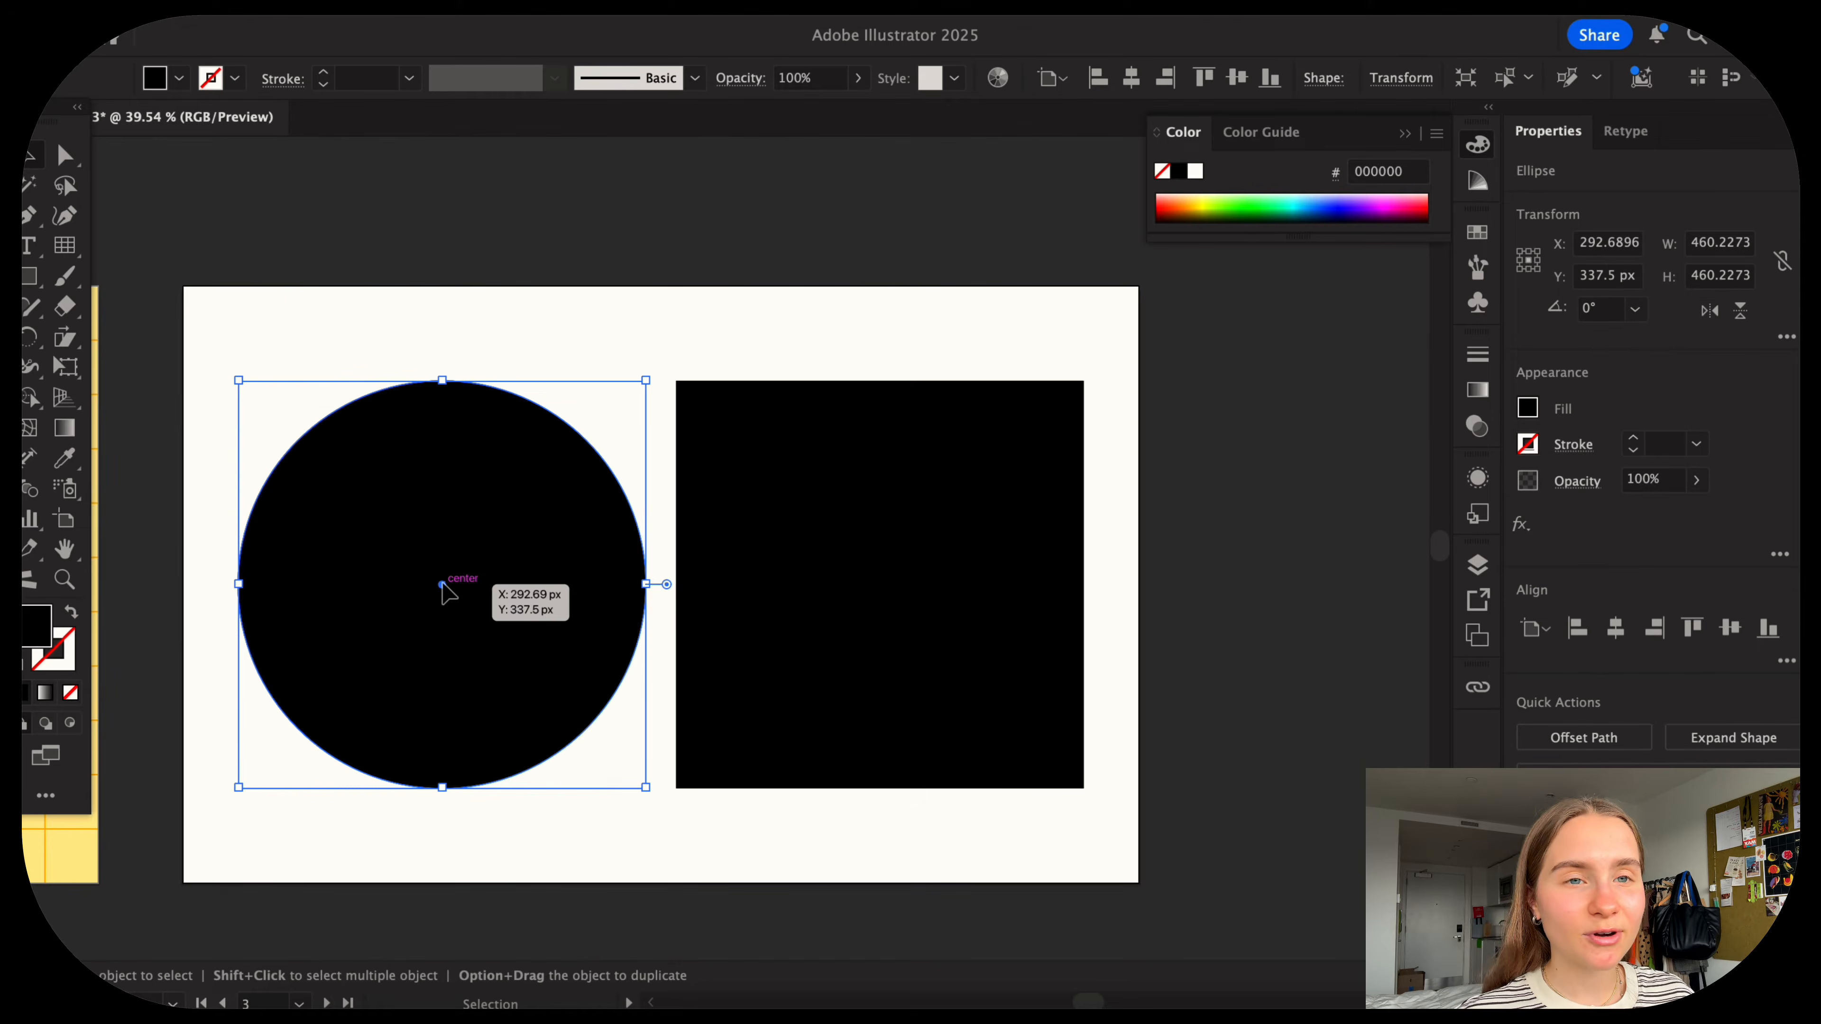
scroll(1224, 660, "left", 3)
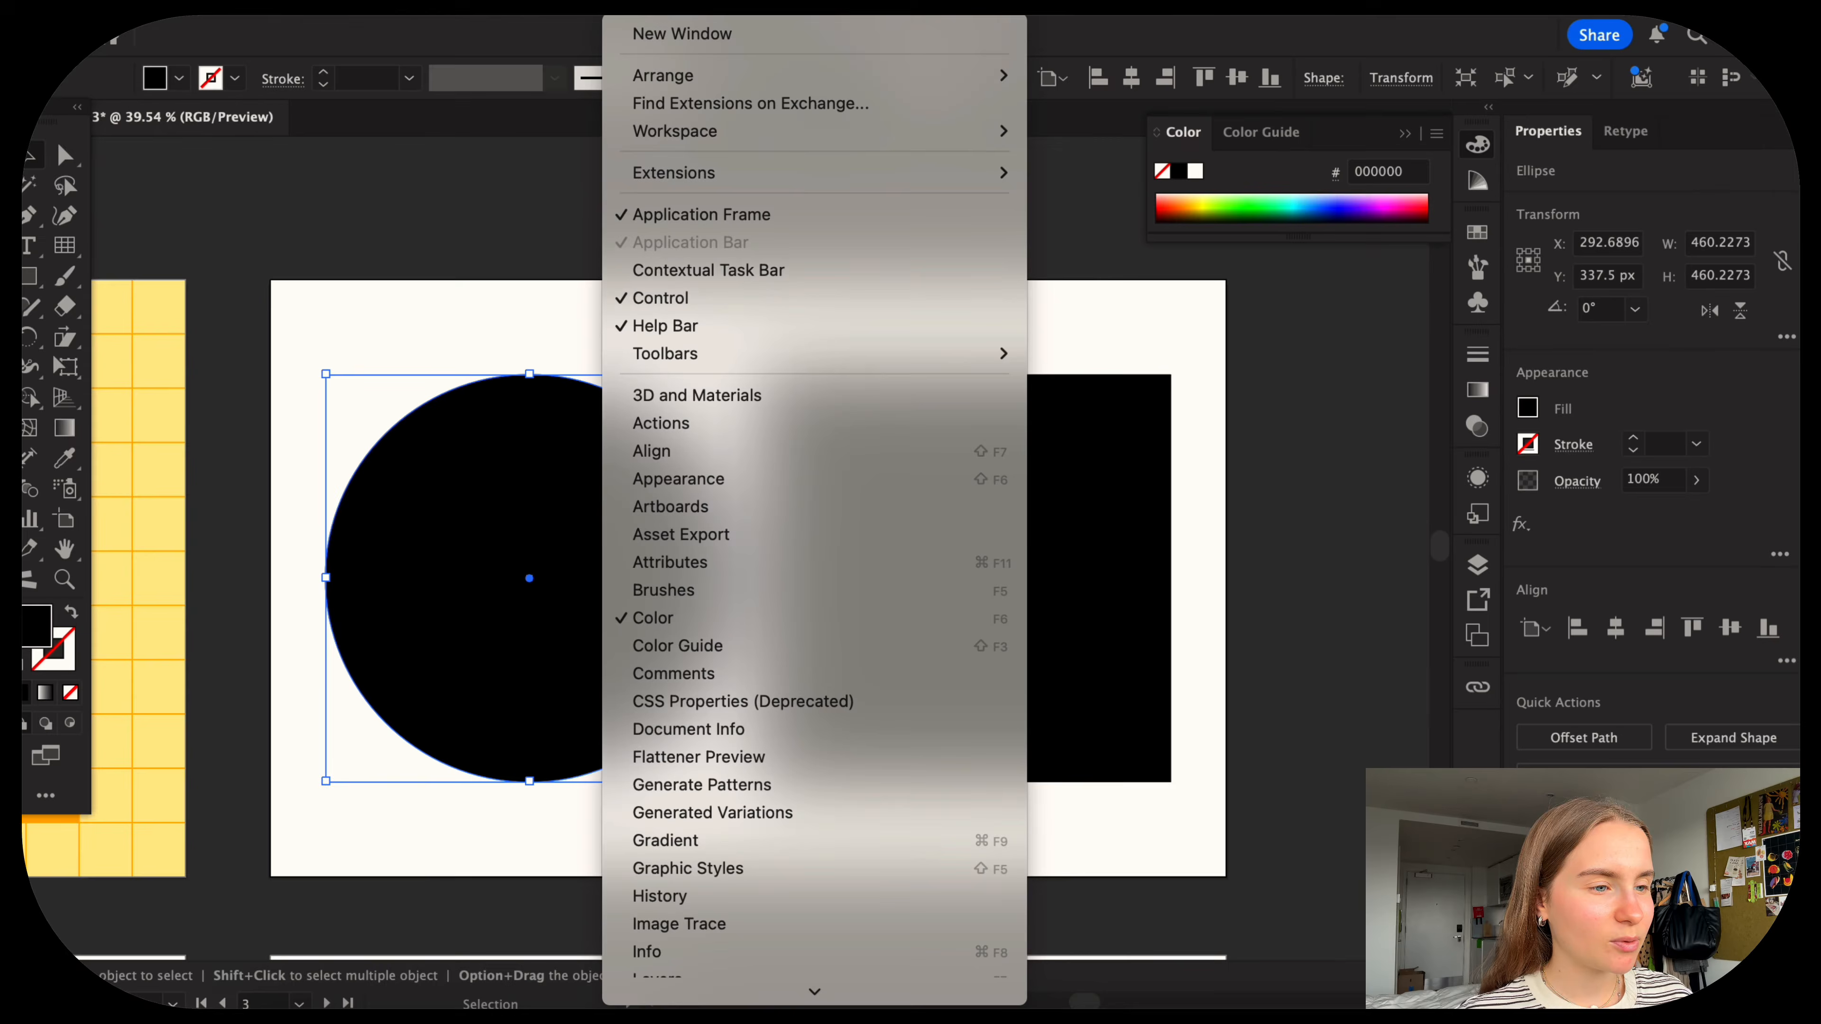
Open the gradient settings, apply a linear gradient to the circle and reverse it to run from black to white.
left_click(644, 847)
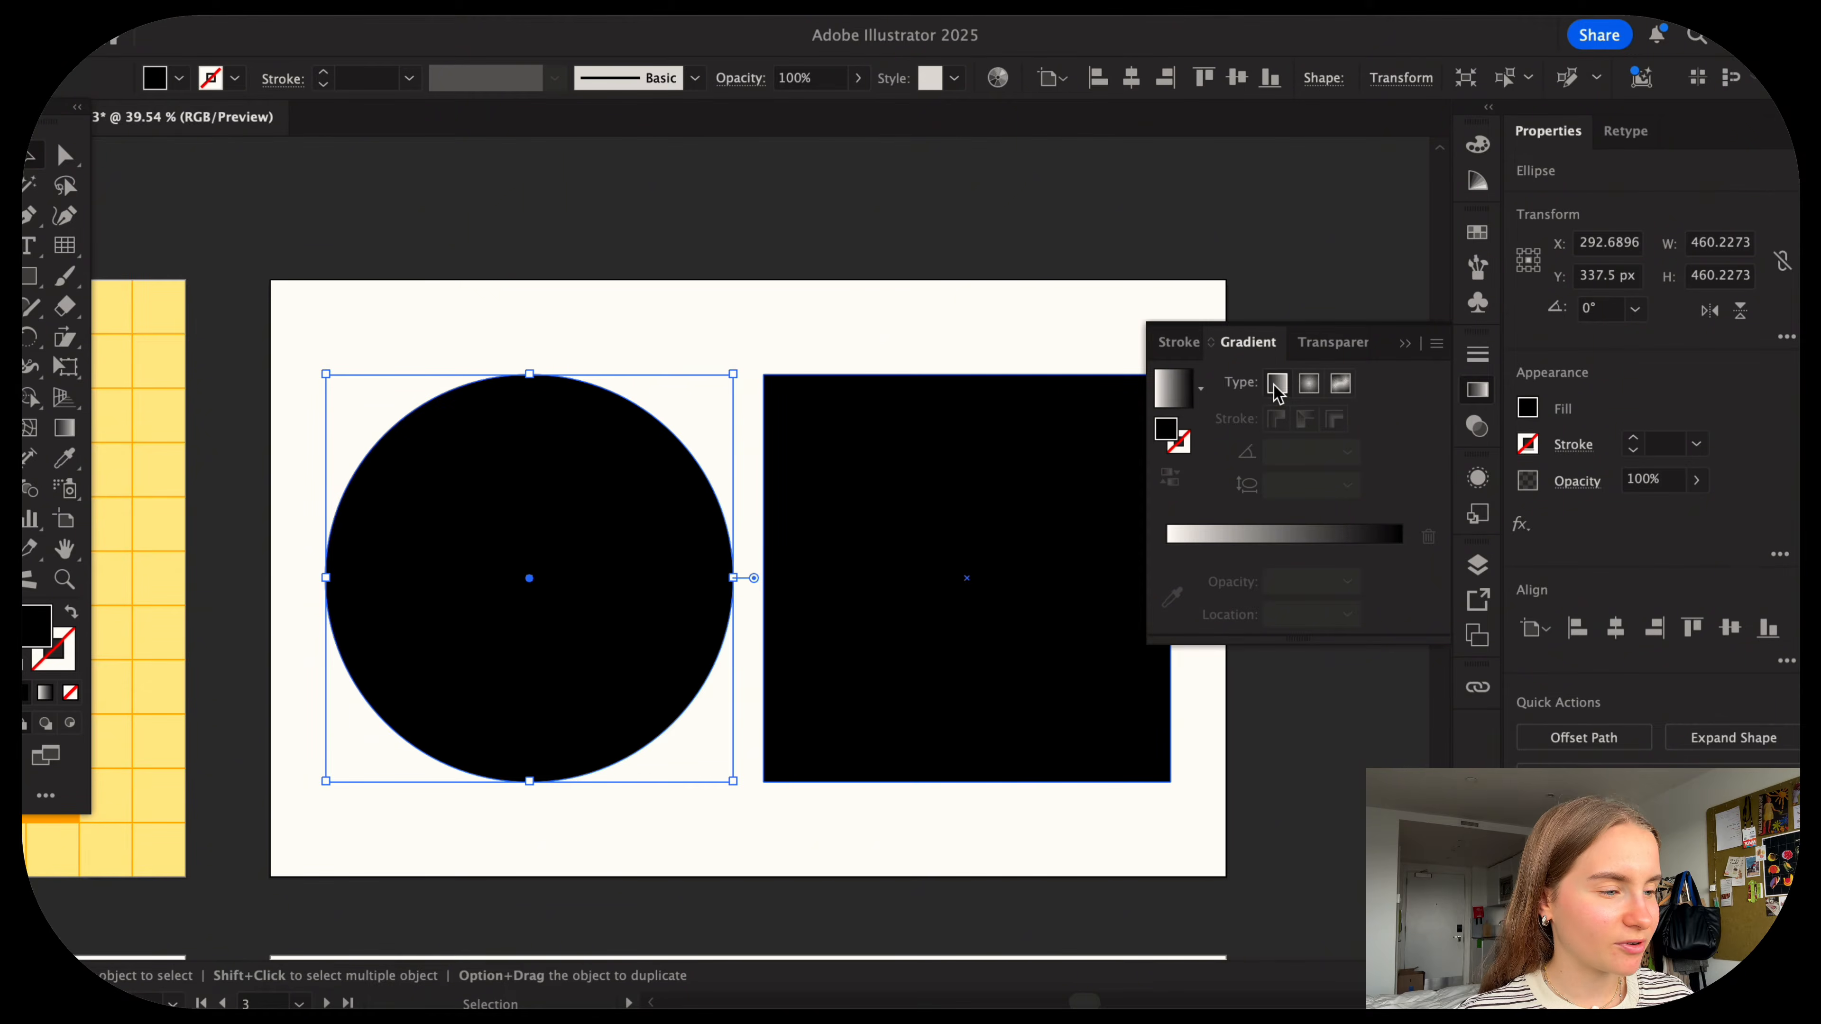
left_click(1276, 387)
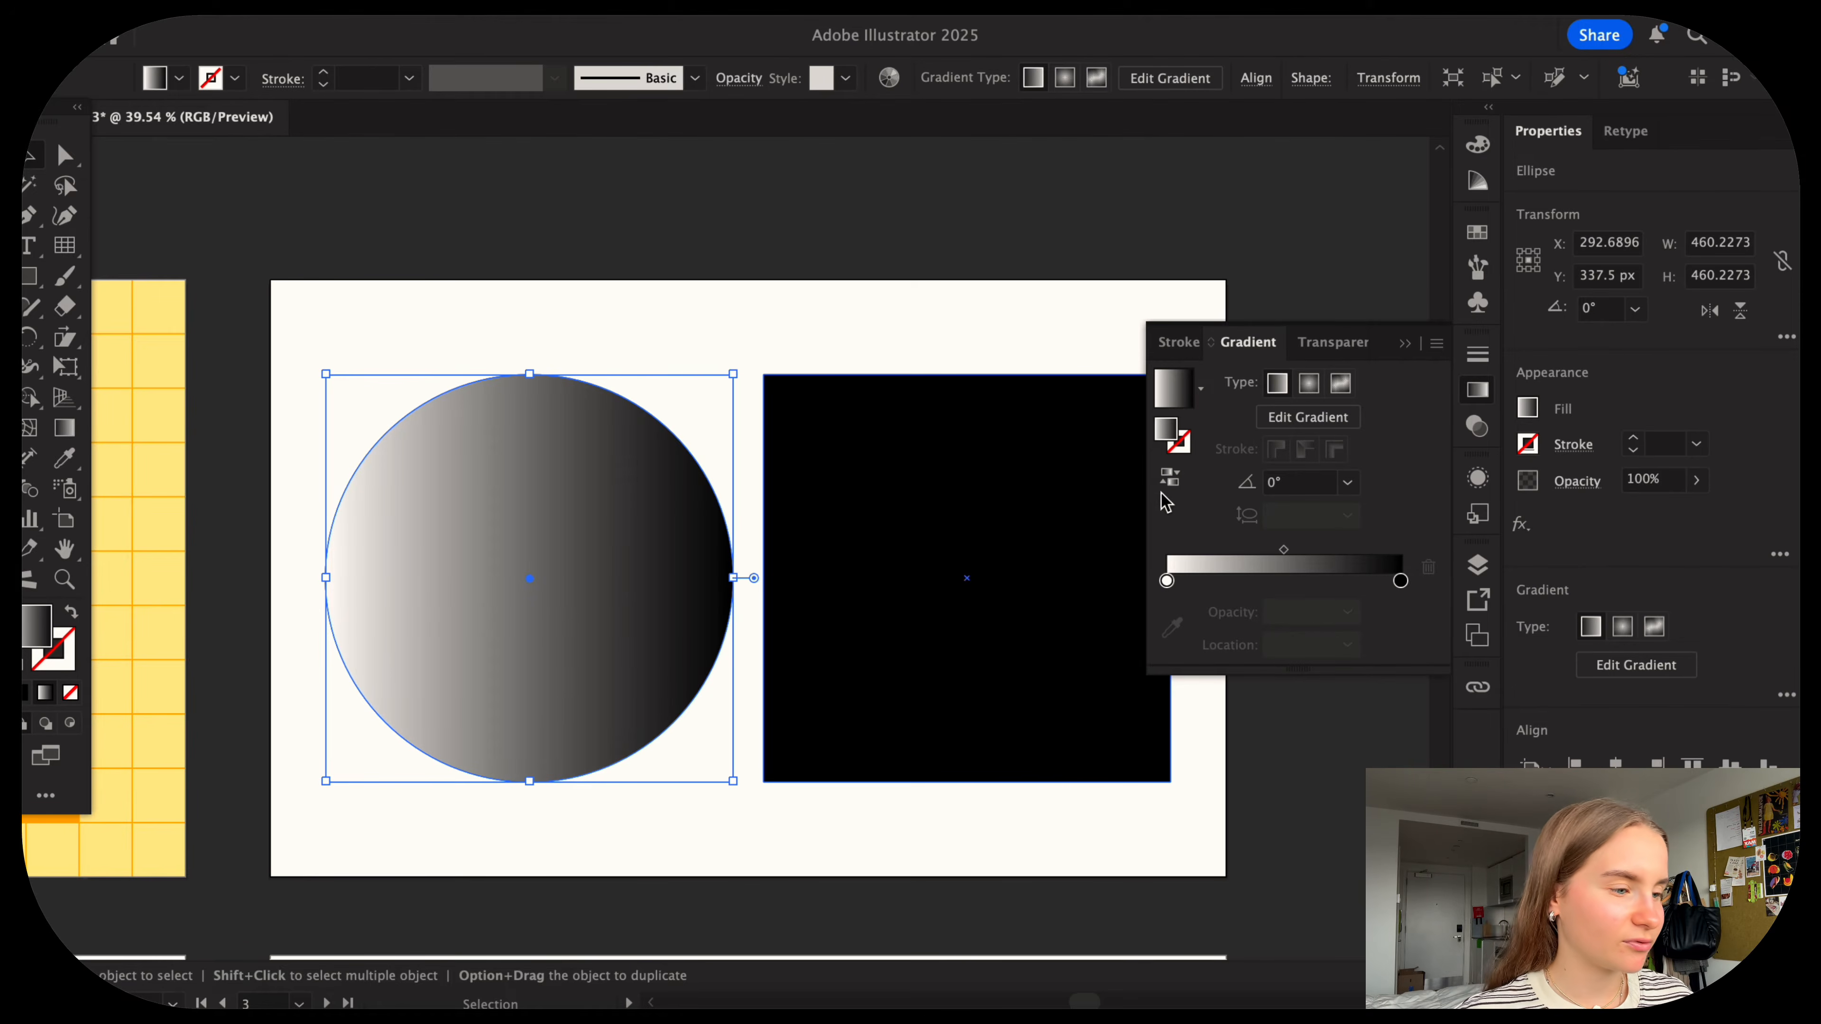
left_click(1171, 481)
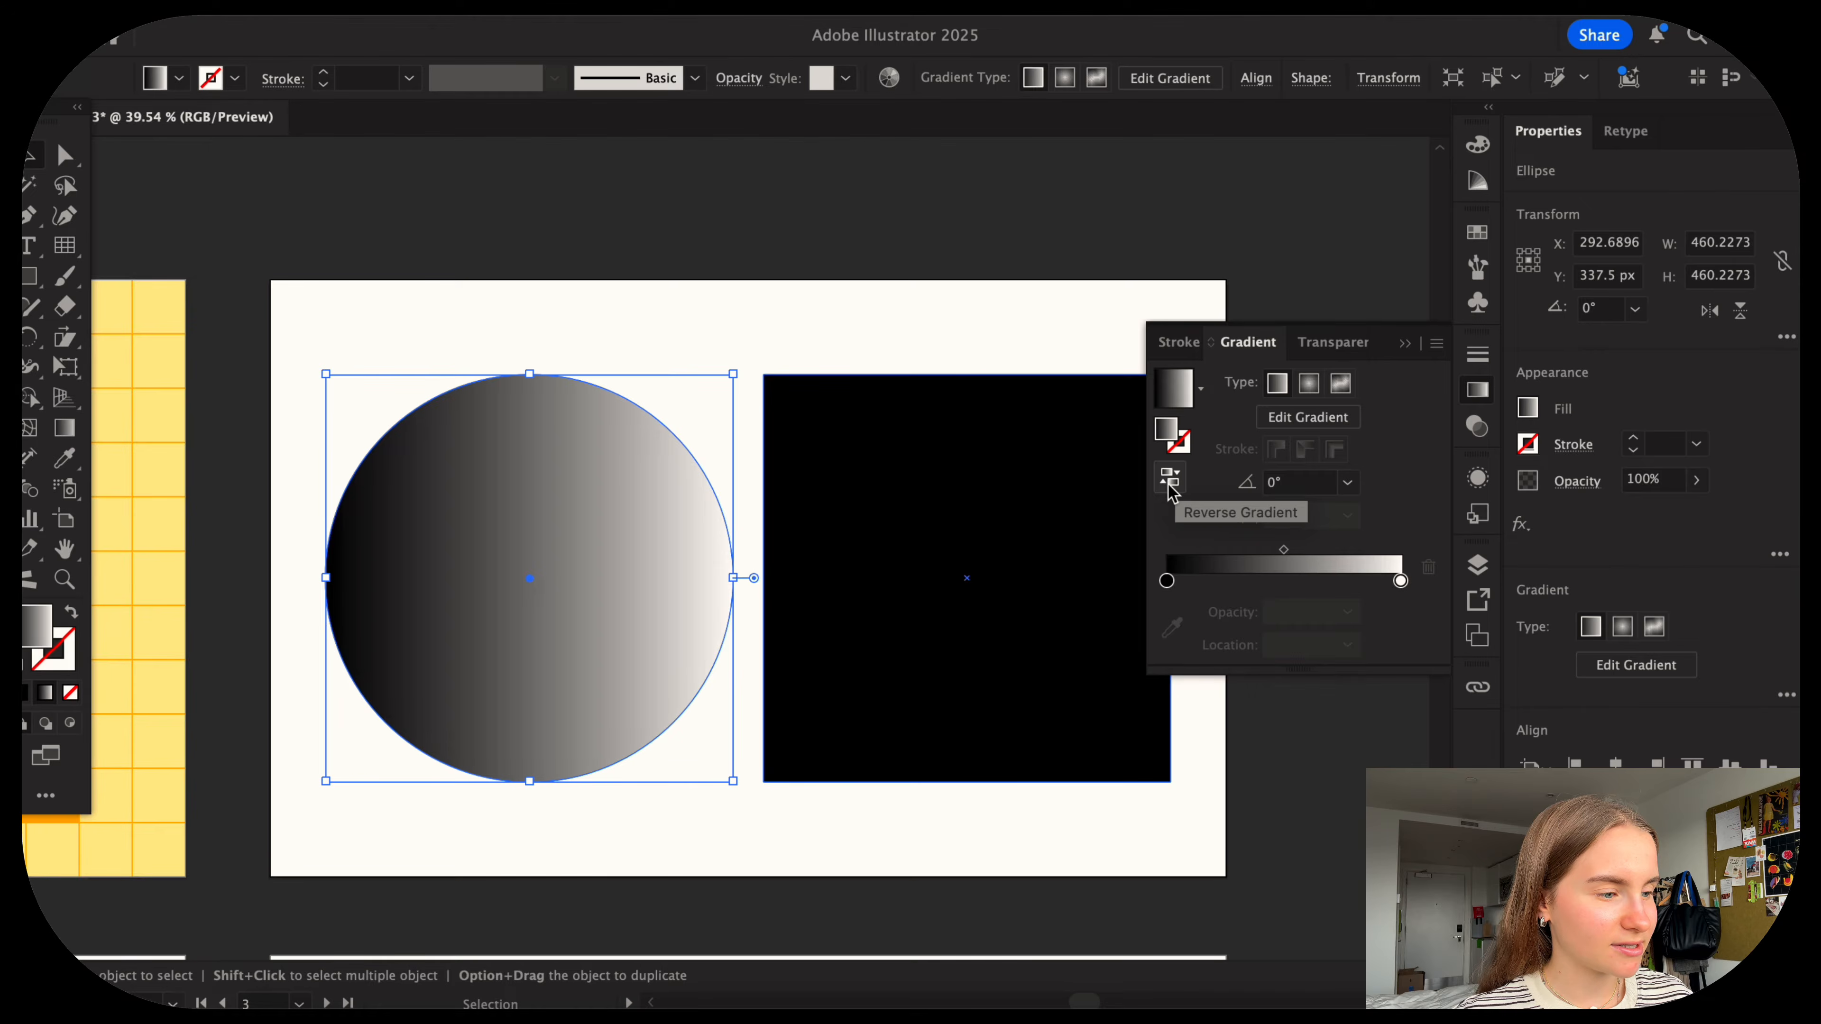
left_click(1170, 482)
left_click(1170, 482)
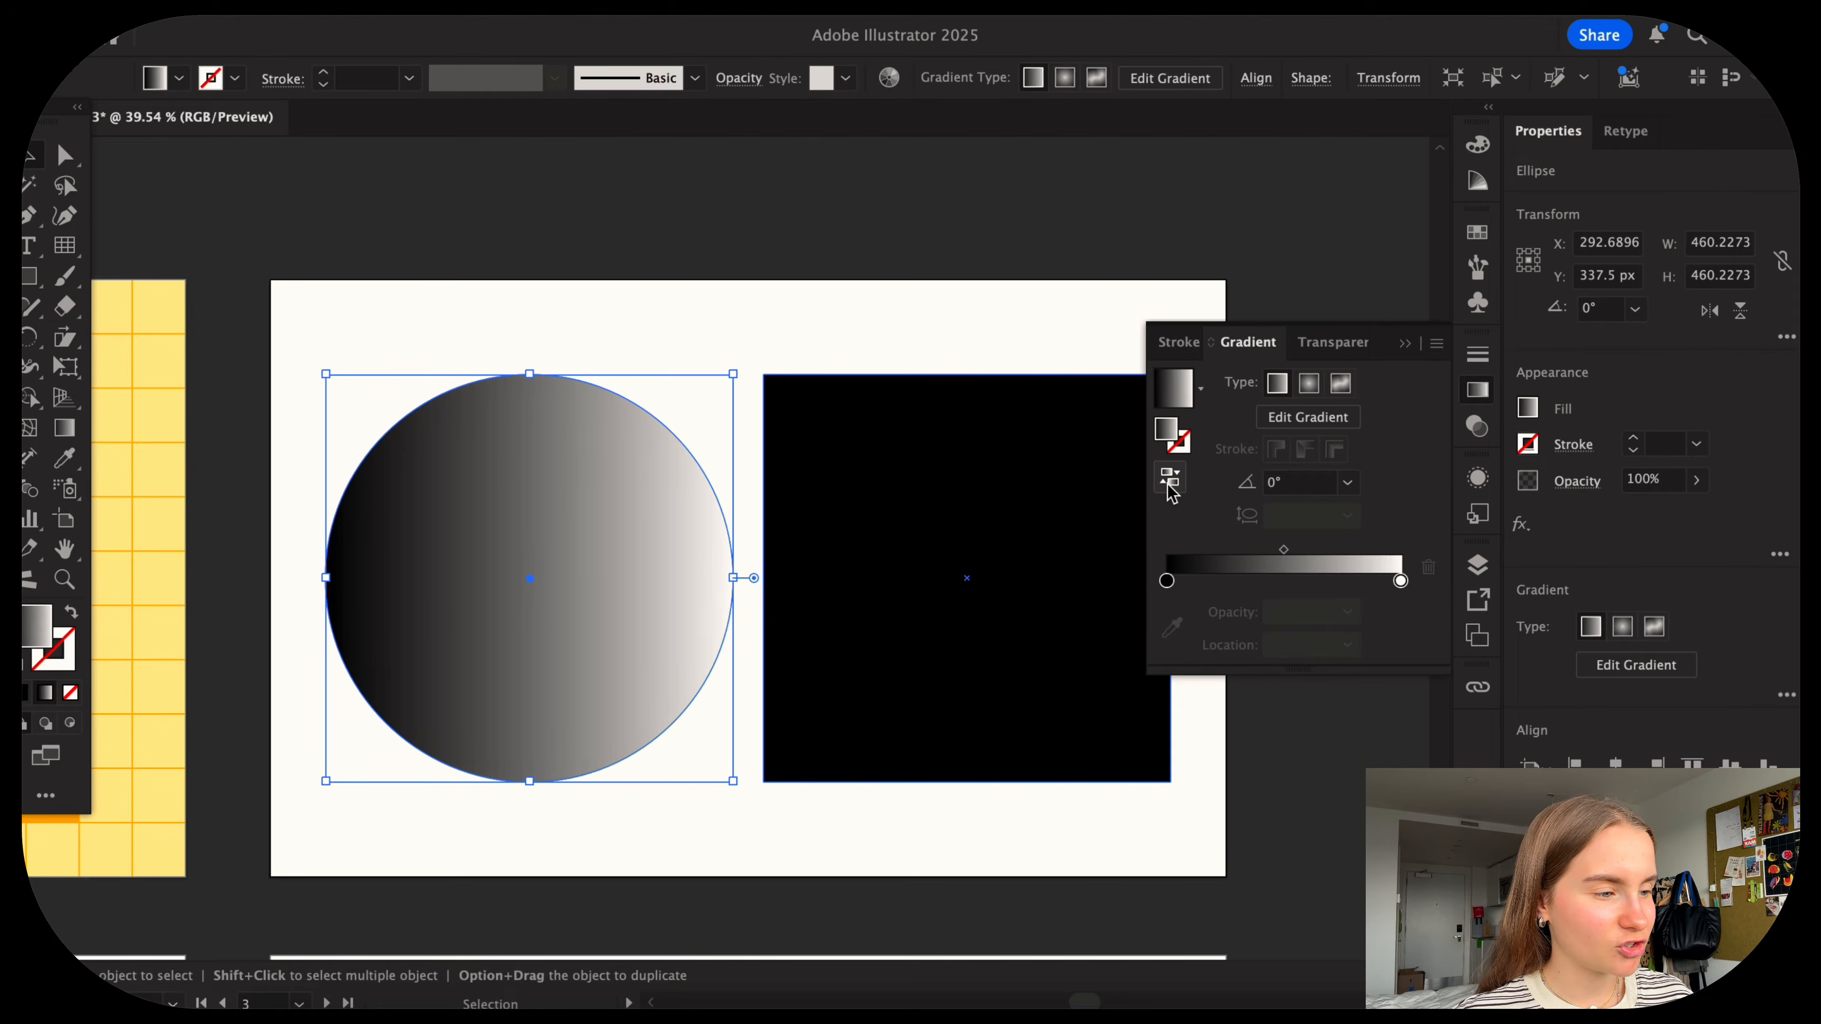
Switch the circle to a radial gradient and try reversing its colors between the center and the edge.
left_click(1310, 385)
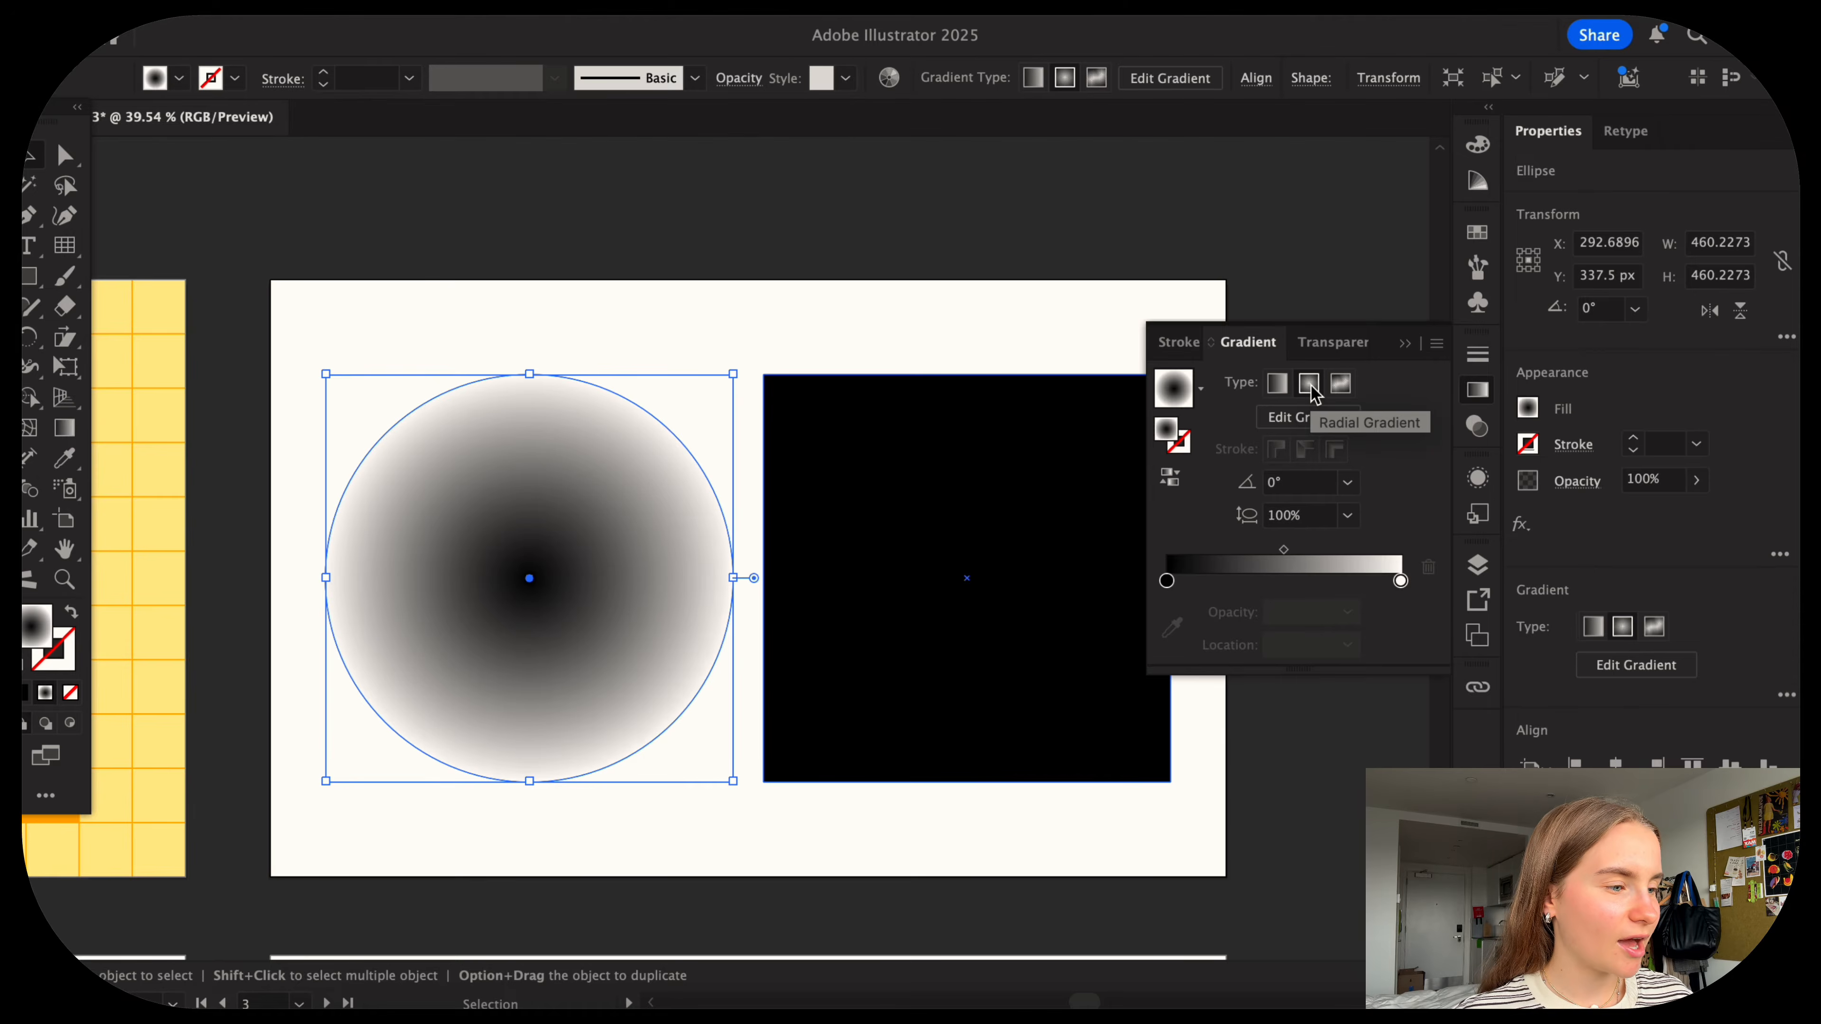
left_click(1177, 488)
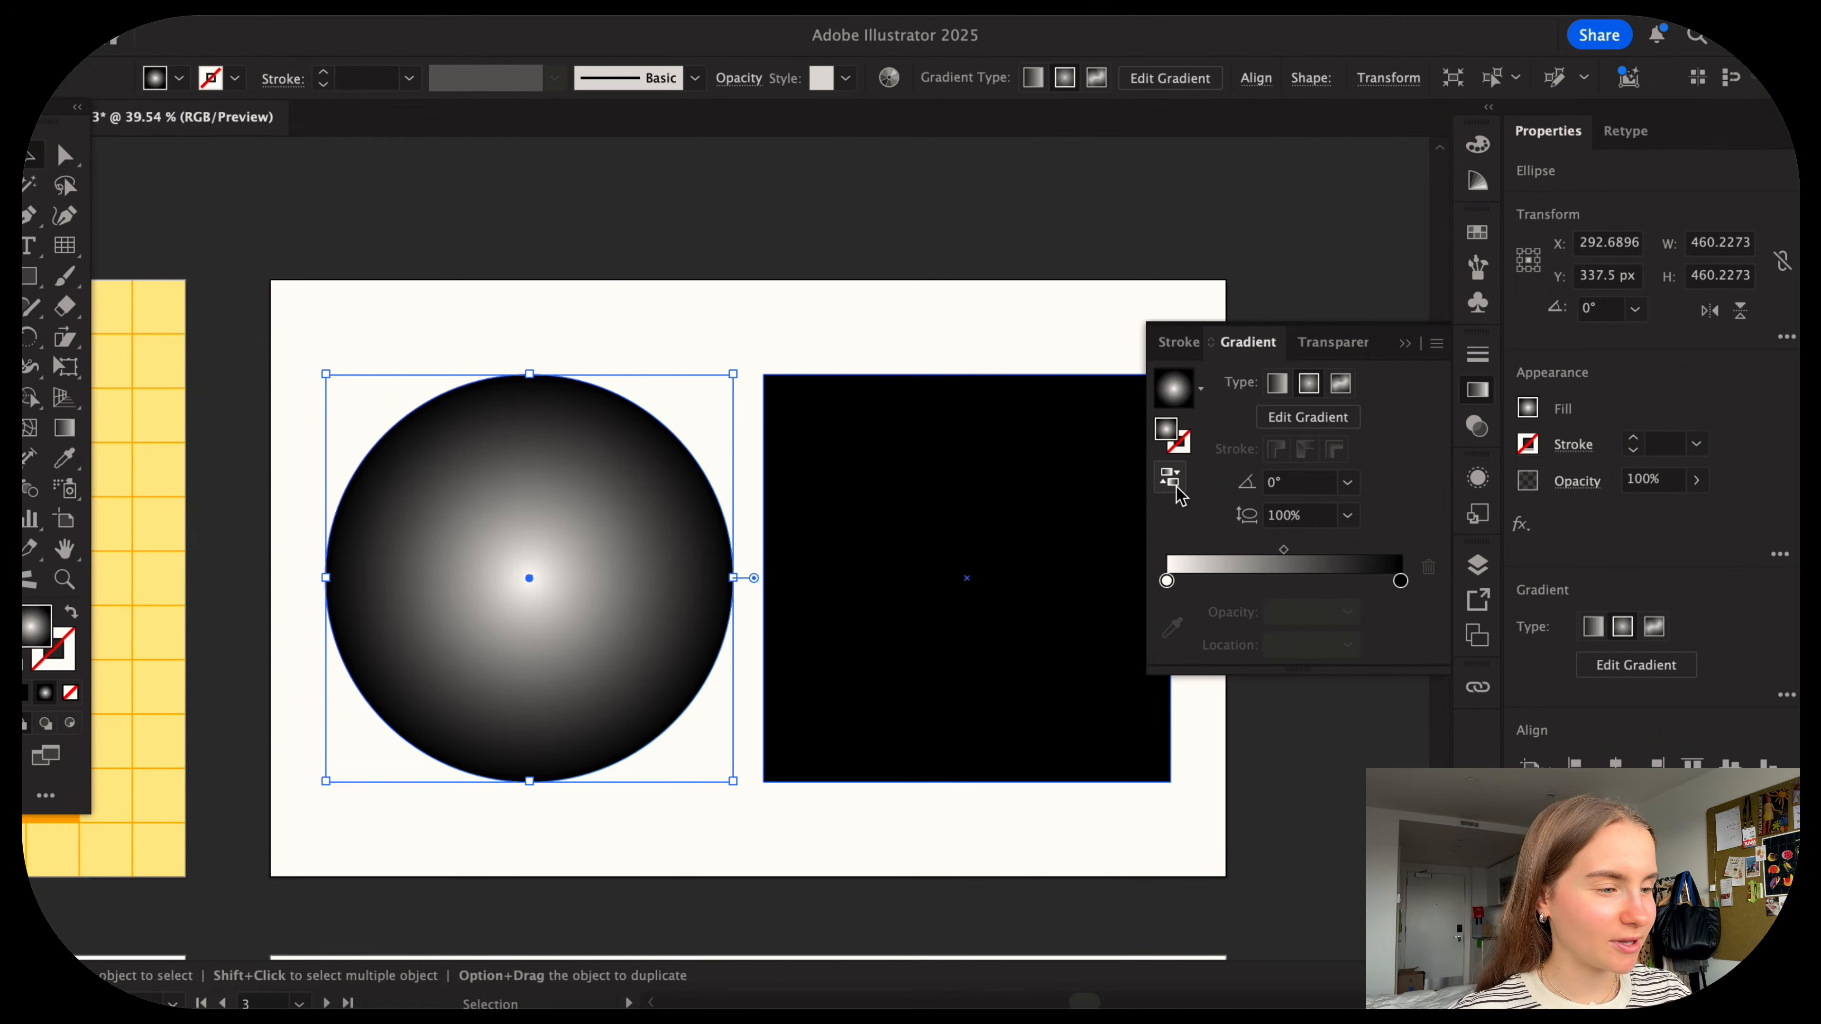
left_click(1178, 488)
left_click(1177, 488)
left_click(1177, 488)
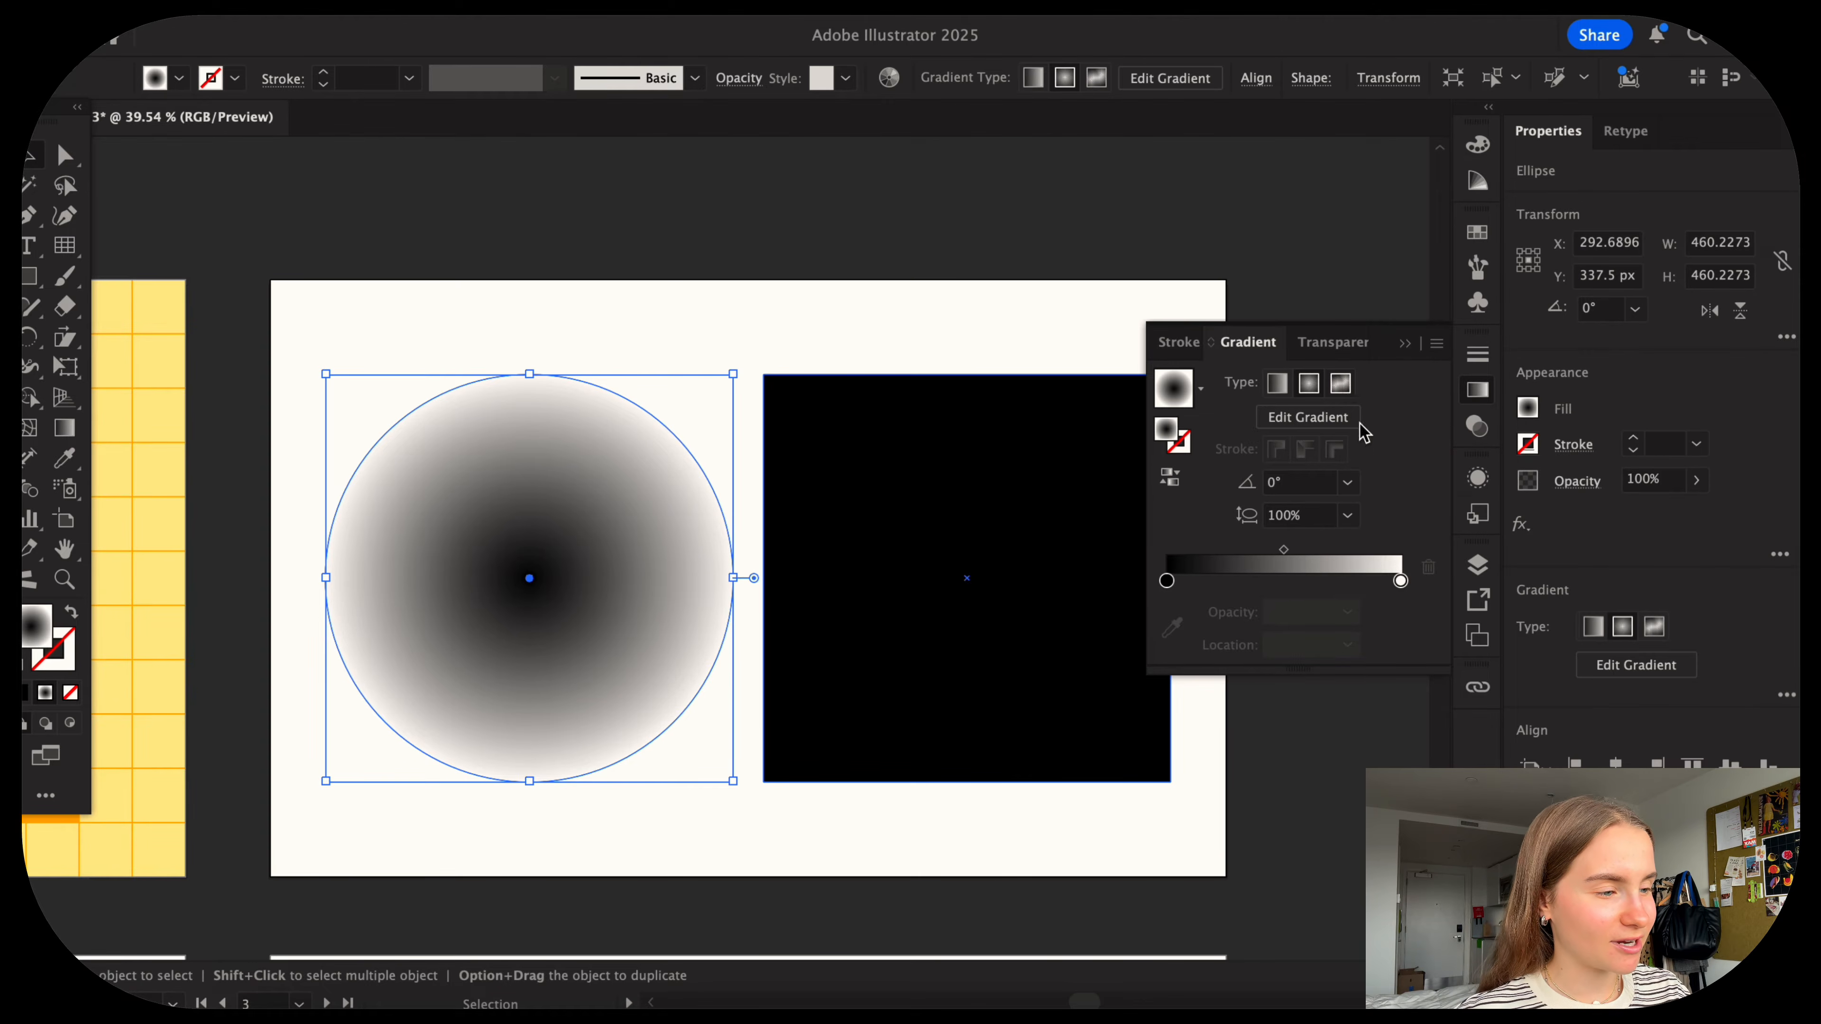
Try a freeform gradient on the circle, return to radial and add intermediate color stops to the radial gradient.
left_click(1340, 383)
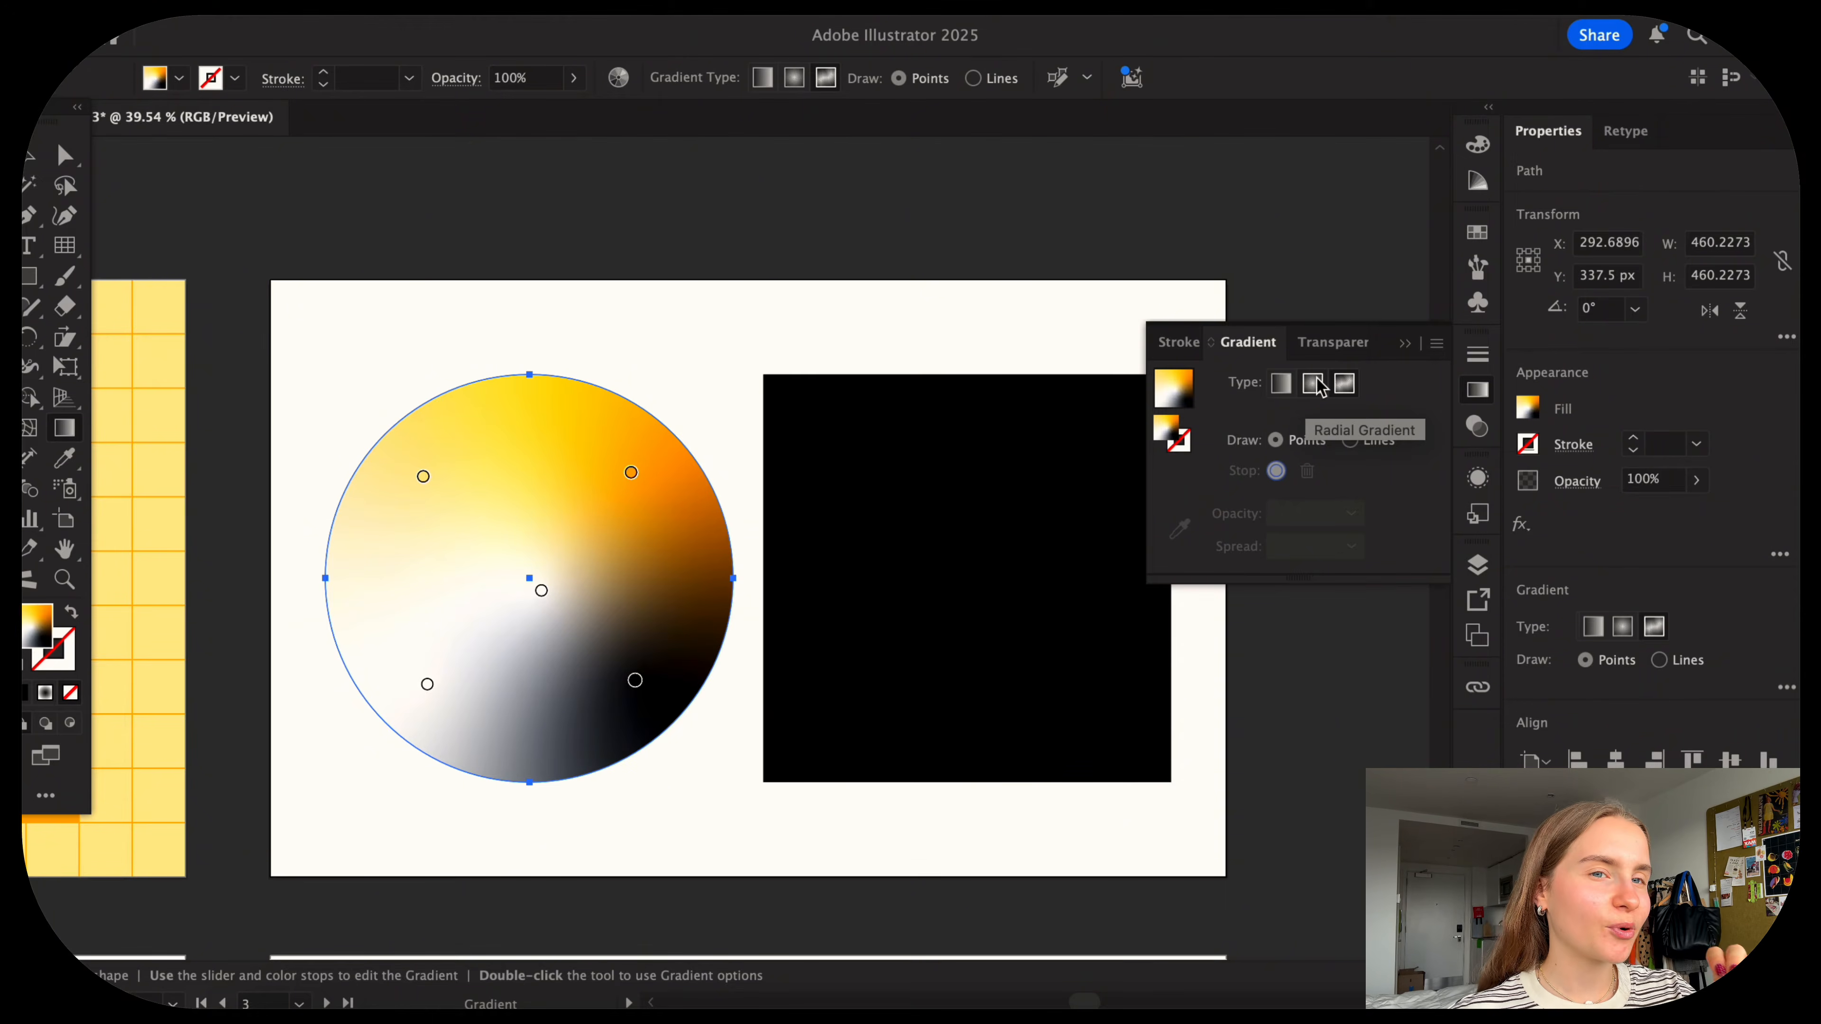
left_click(1315, 384)
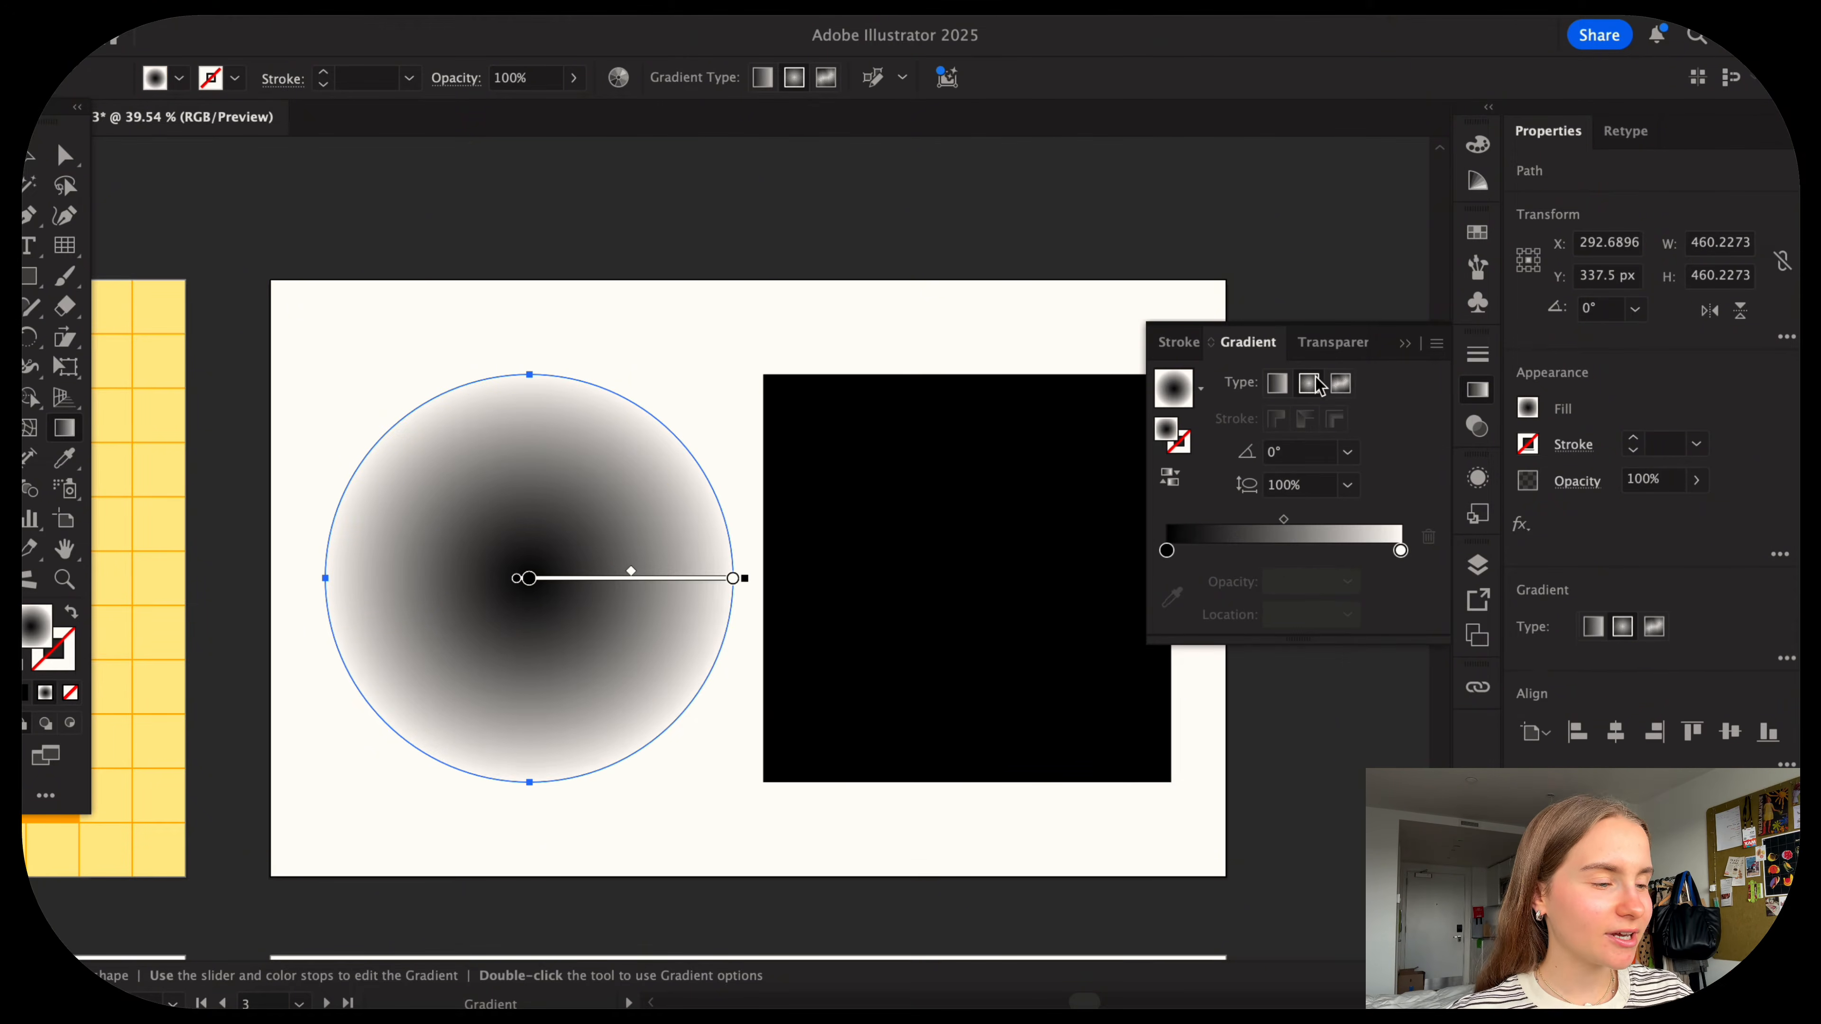
left_click(1267, 550)
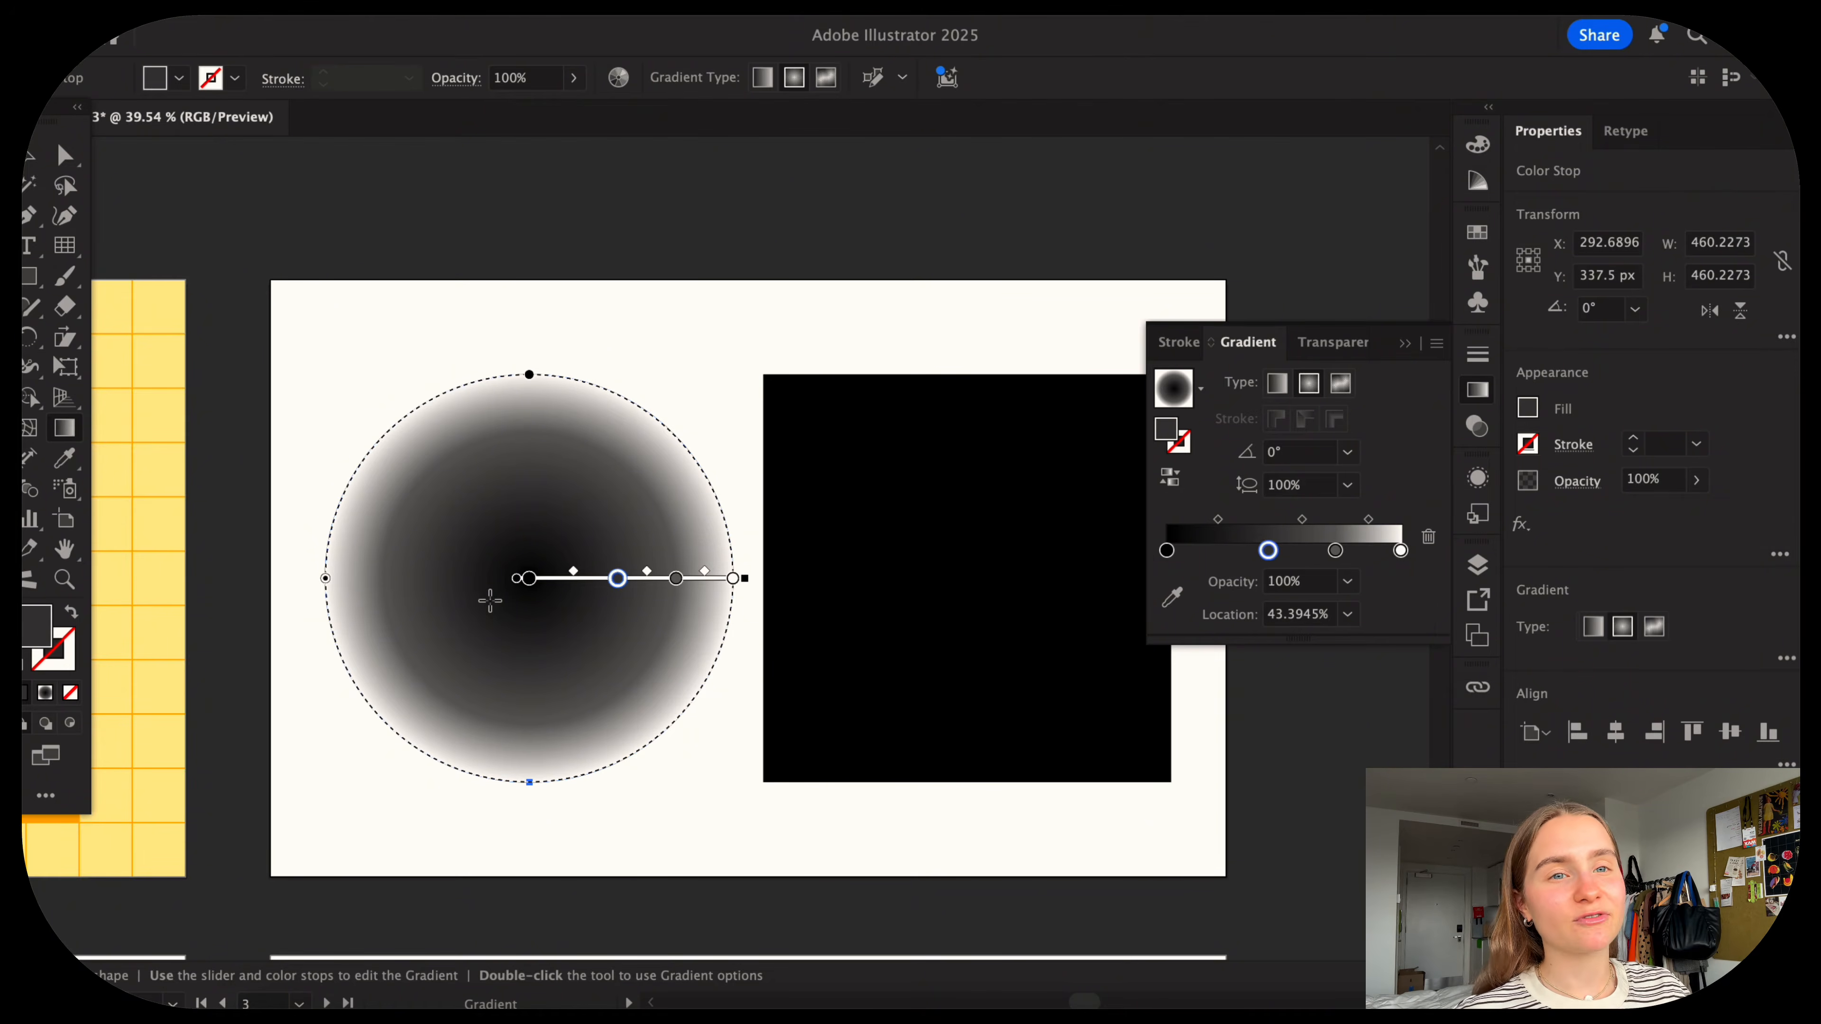
Apply a freeform gradient to the circle and reposition its orange point near the top, yellow at lower left and black at lower right.
left_click(1341, 385)
left_click_drag(631, 472, 537, 417)
left_click_drag(634, 680, 614, 728)
left_click_drag(427, 684, 387, 591)
left_click_drag(614, 728, 647, 660)
left_click(538, 422)
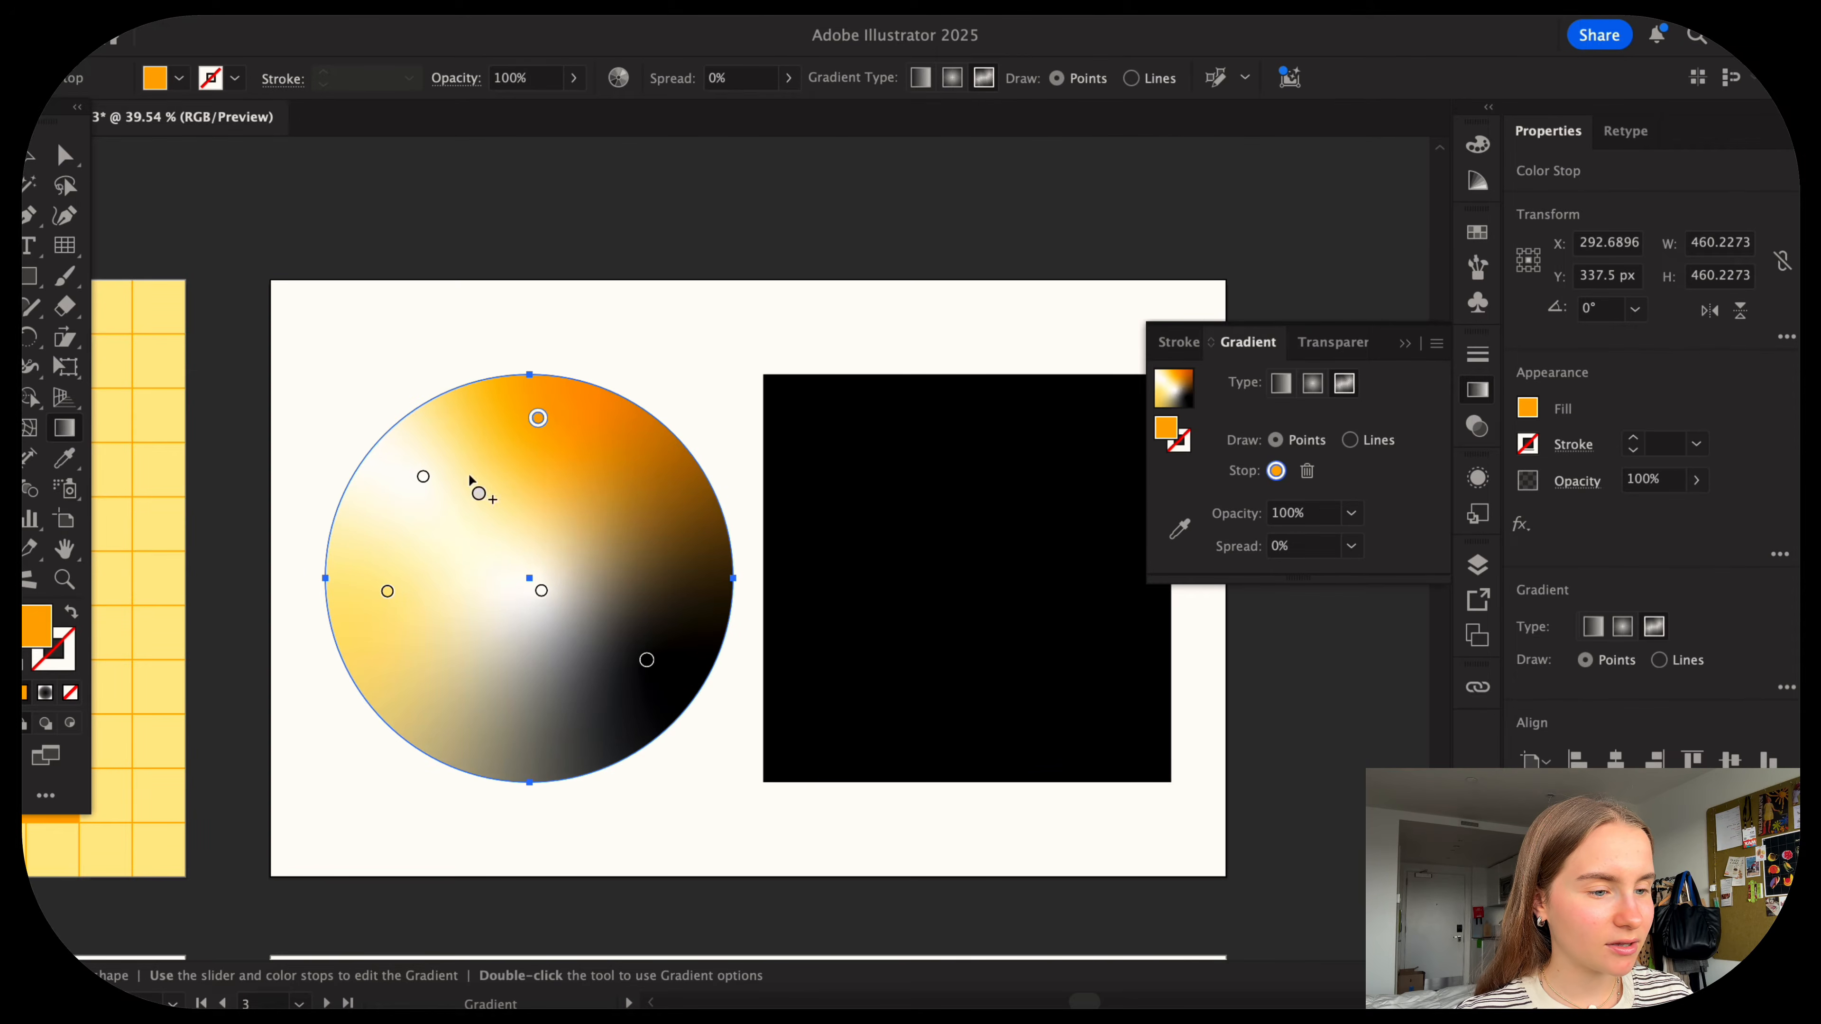
left_click(423, 478)
left_click(387, 592)
left_click_drag(387, 623, 384, 663)
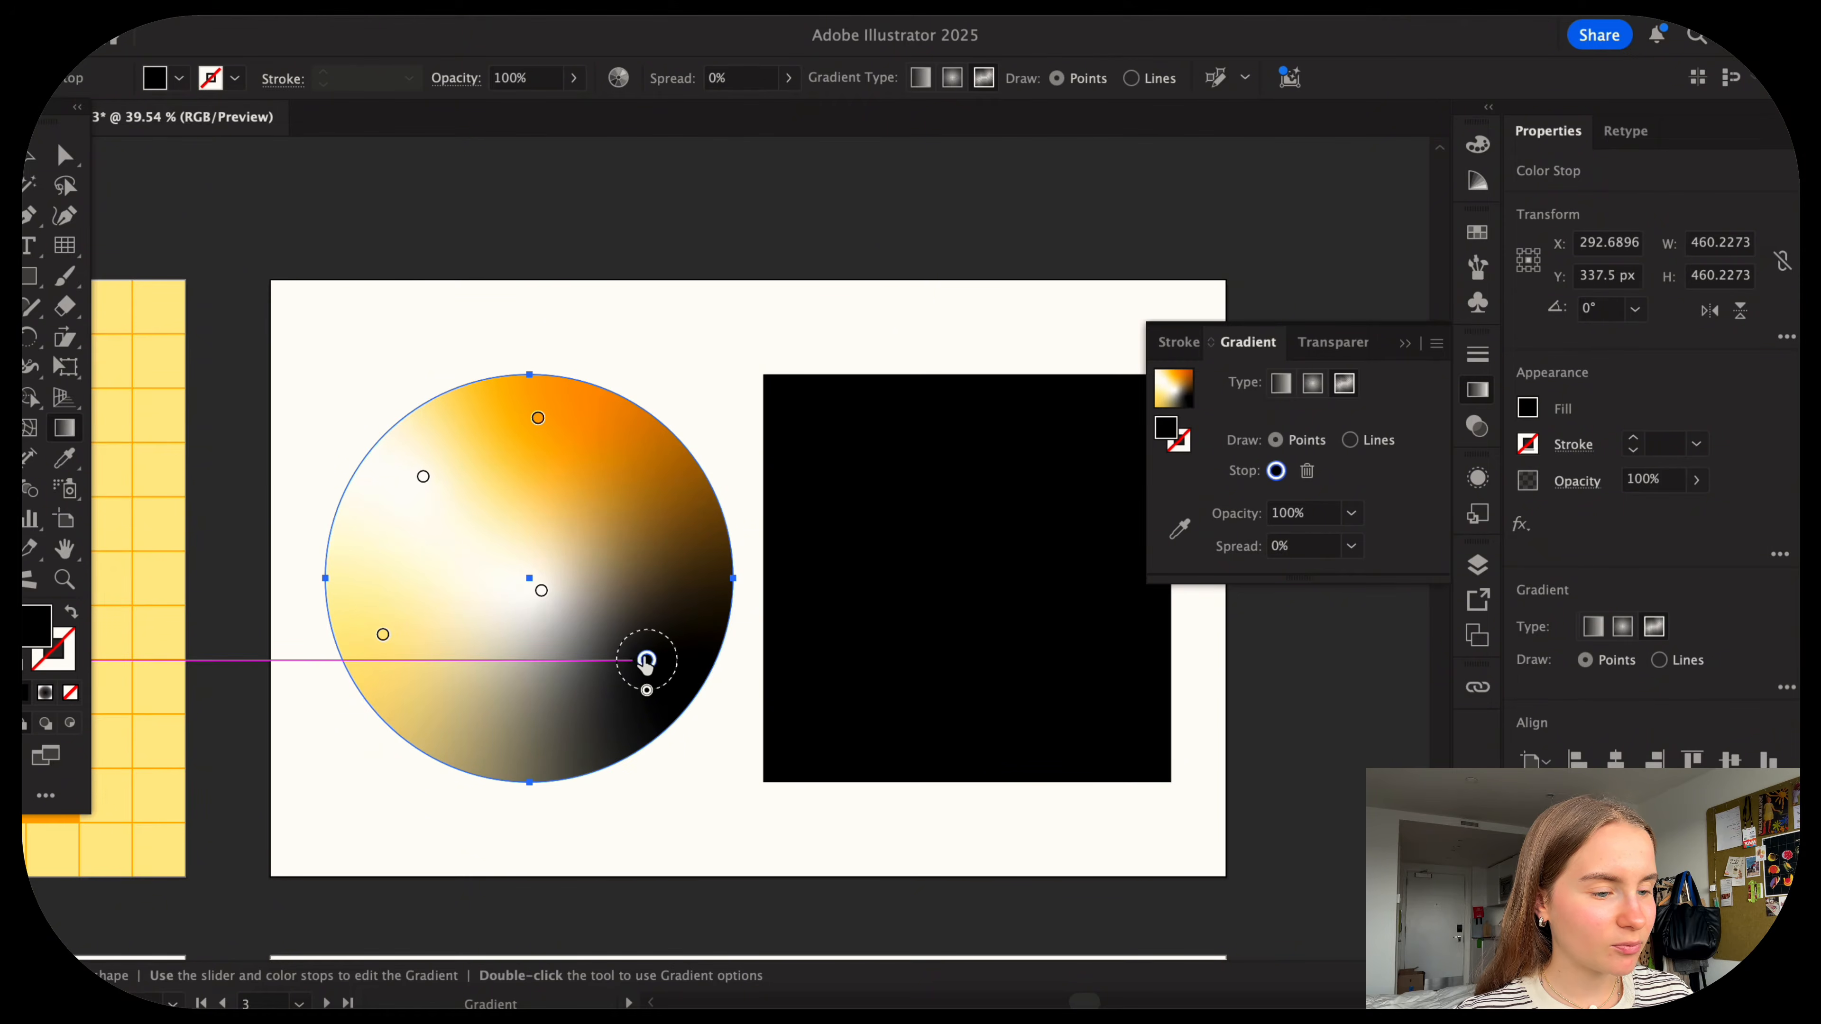
Delete the black color point, move the white center point to the circle's lower right and widen its spread to 100%.
key("Delete")
left_click_drag(541, 590, 607, 699)
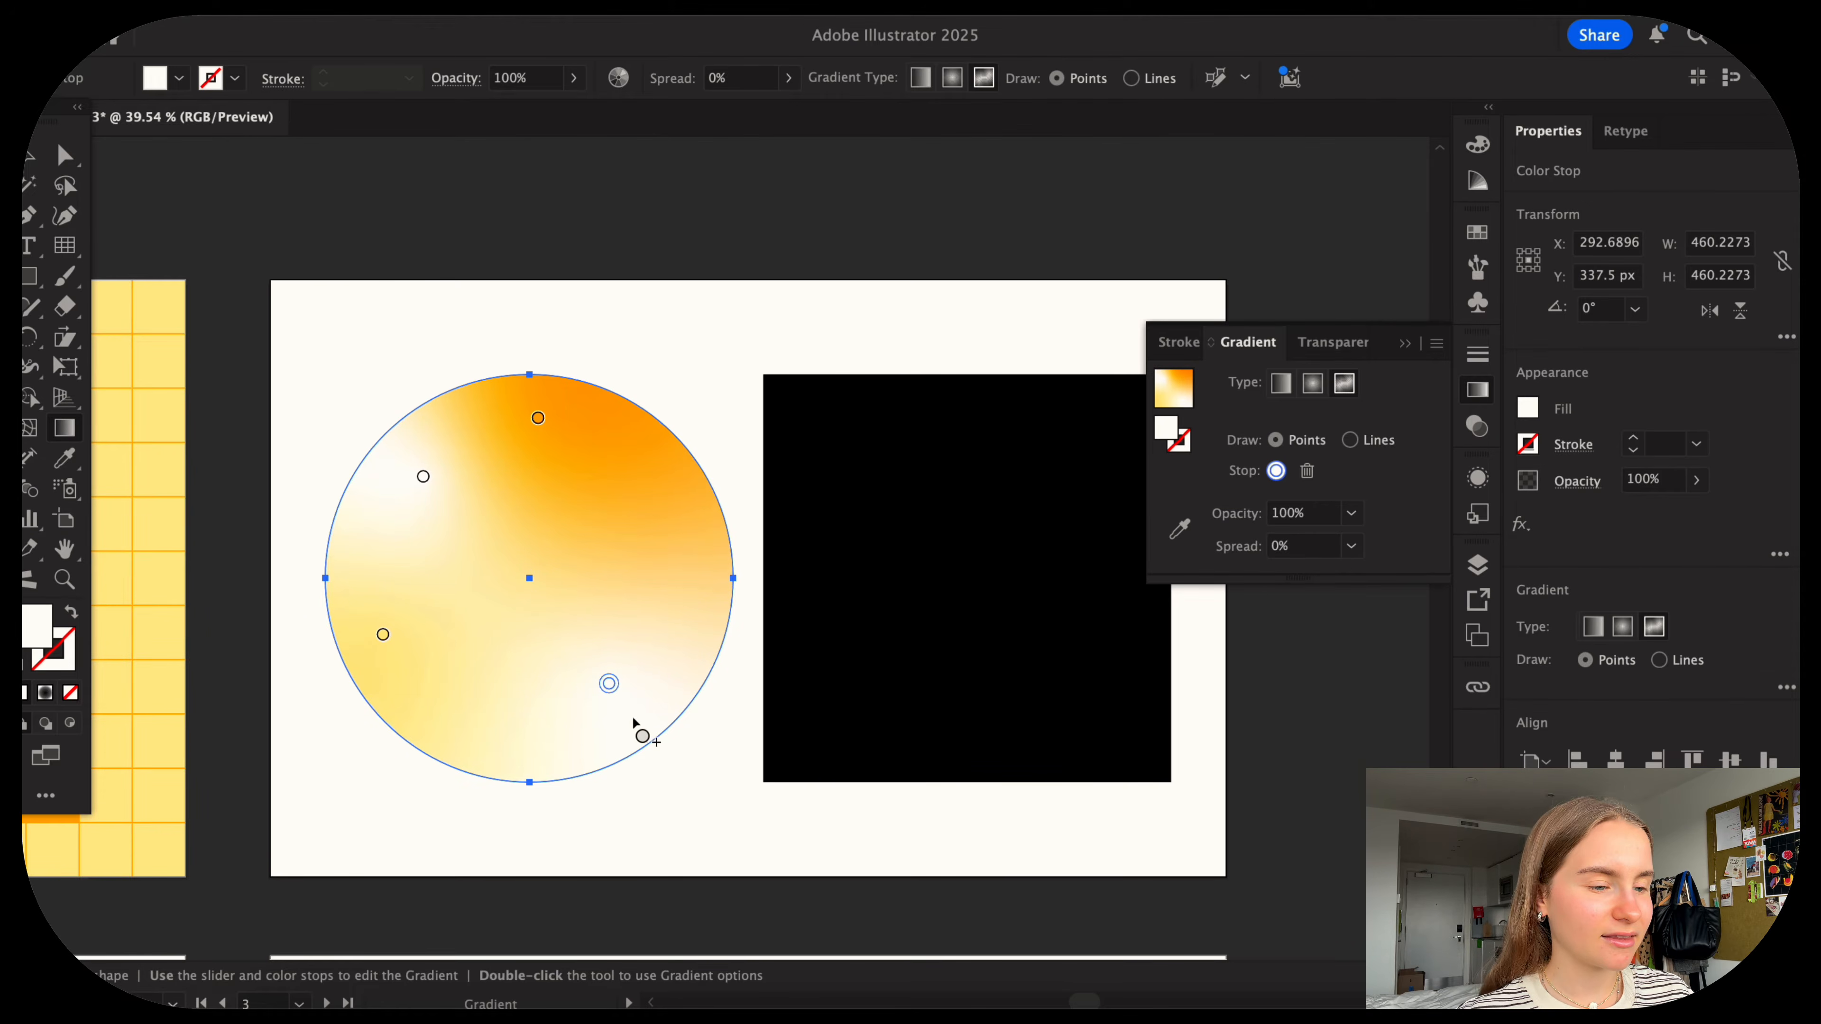
left_click_drag(609, 733, 610, 759)
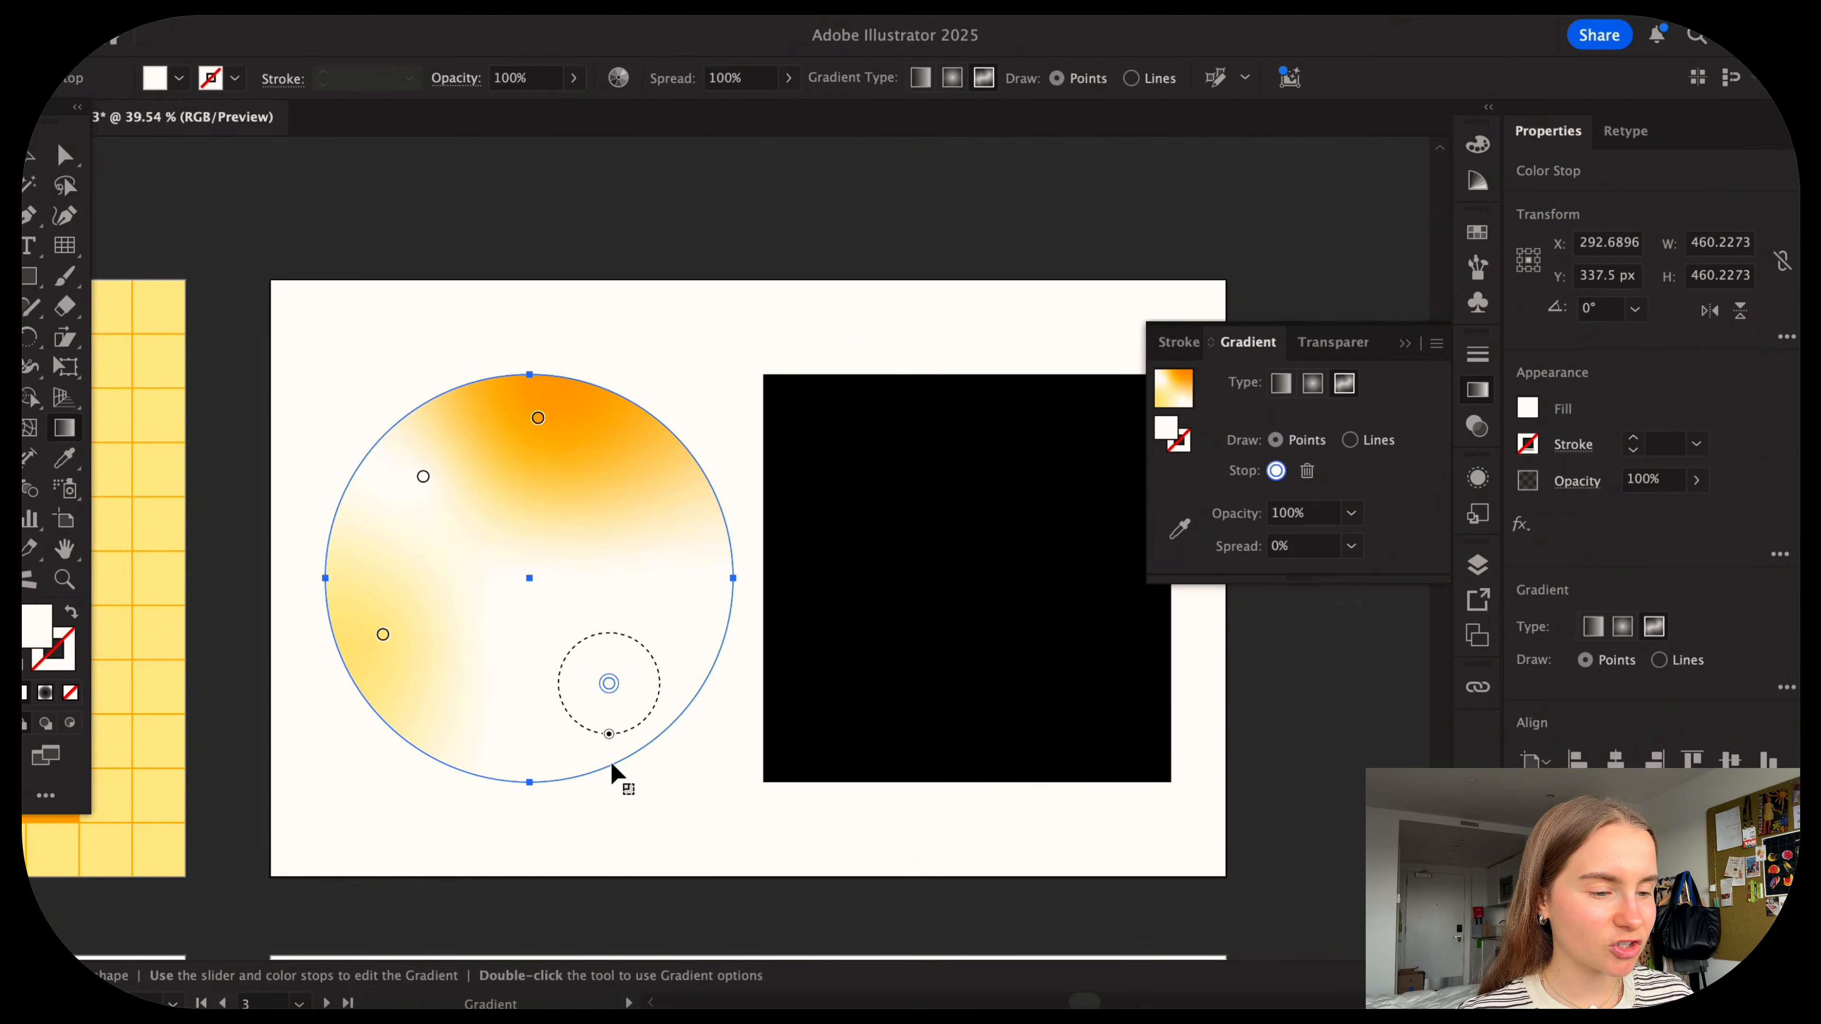
Undo the spread change on the circle's lower-right white color point.
key("ctrl+z")
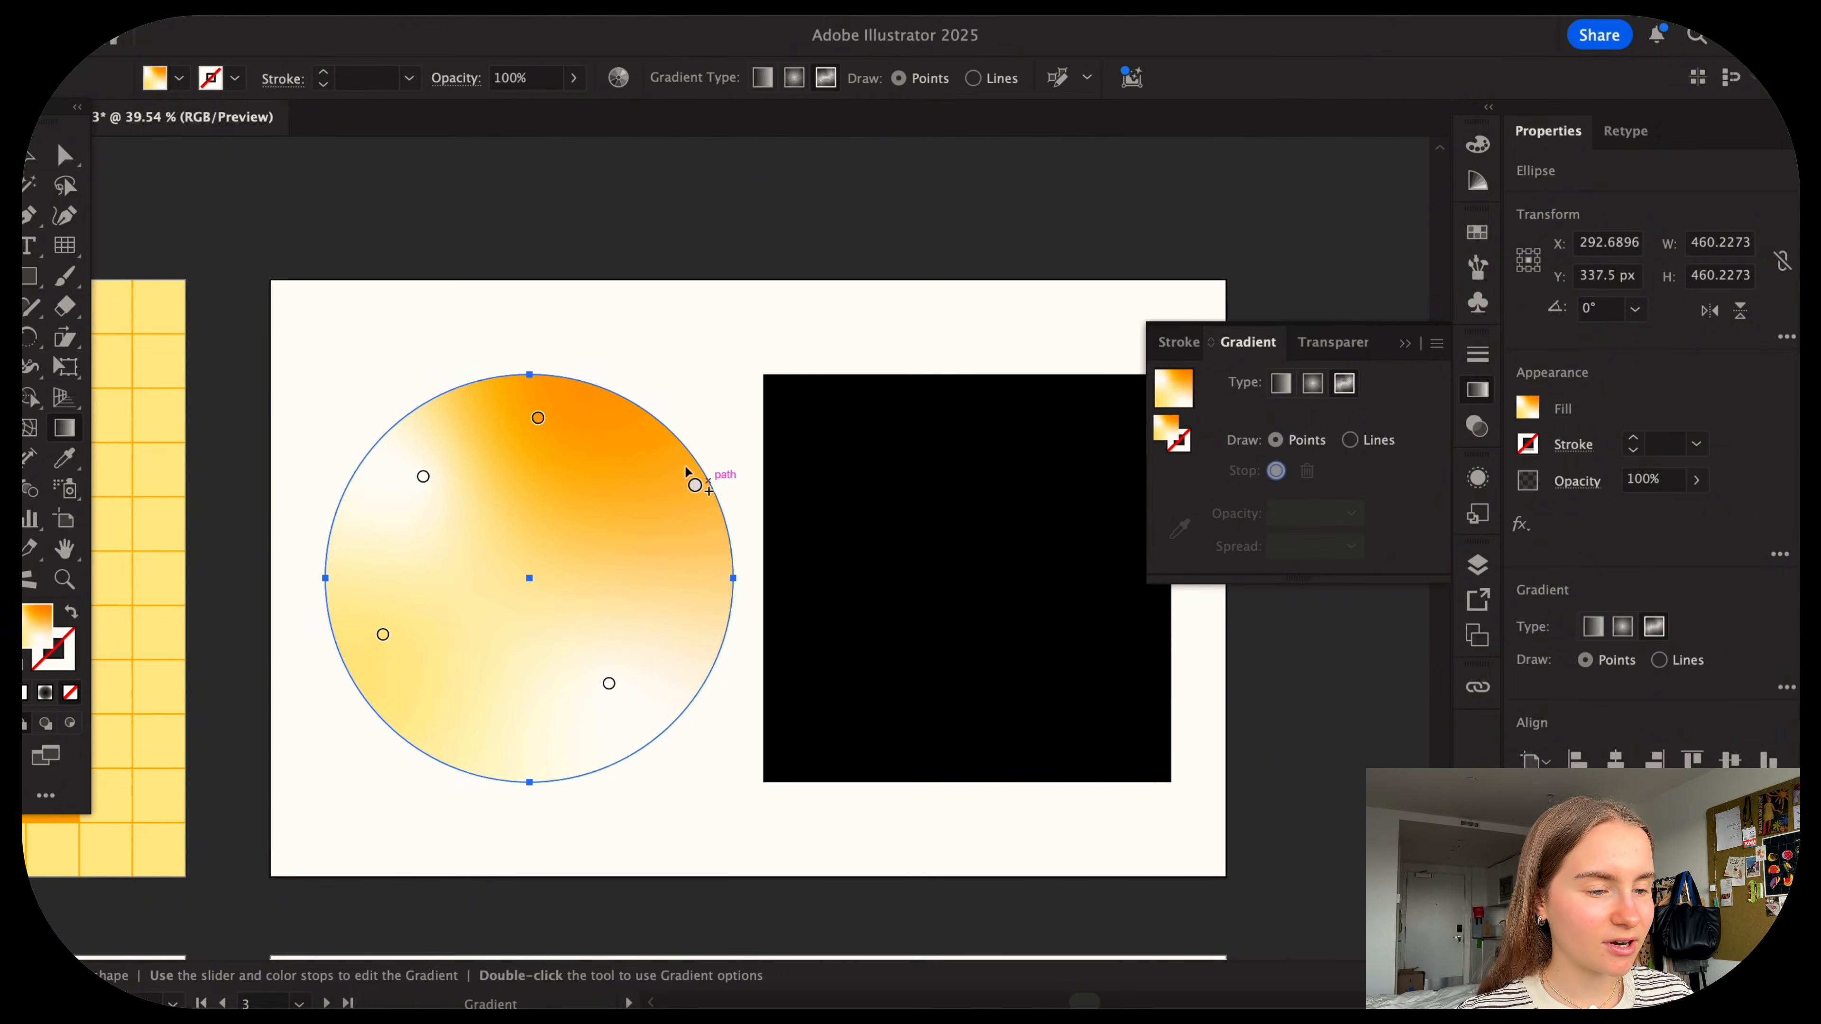
Try extra white color points on the circle's freeform gradient and delete them again.
left_click(625, 515)
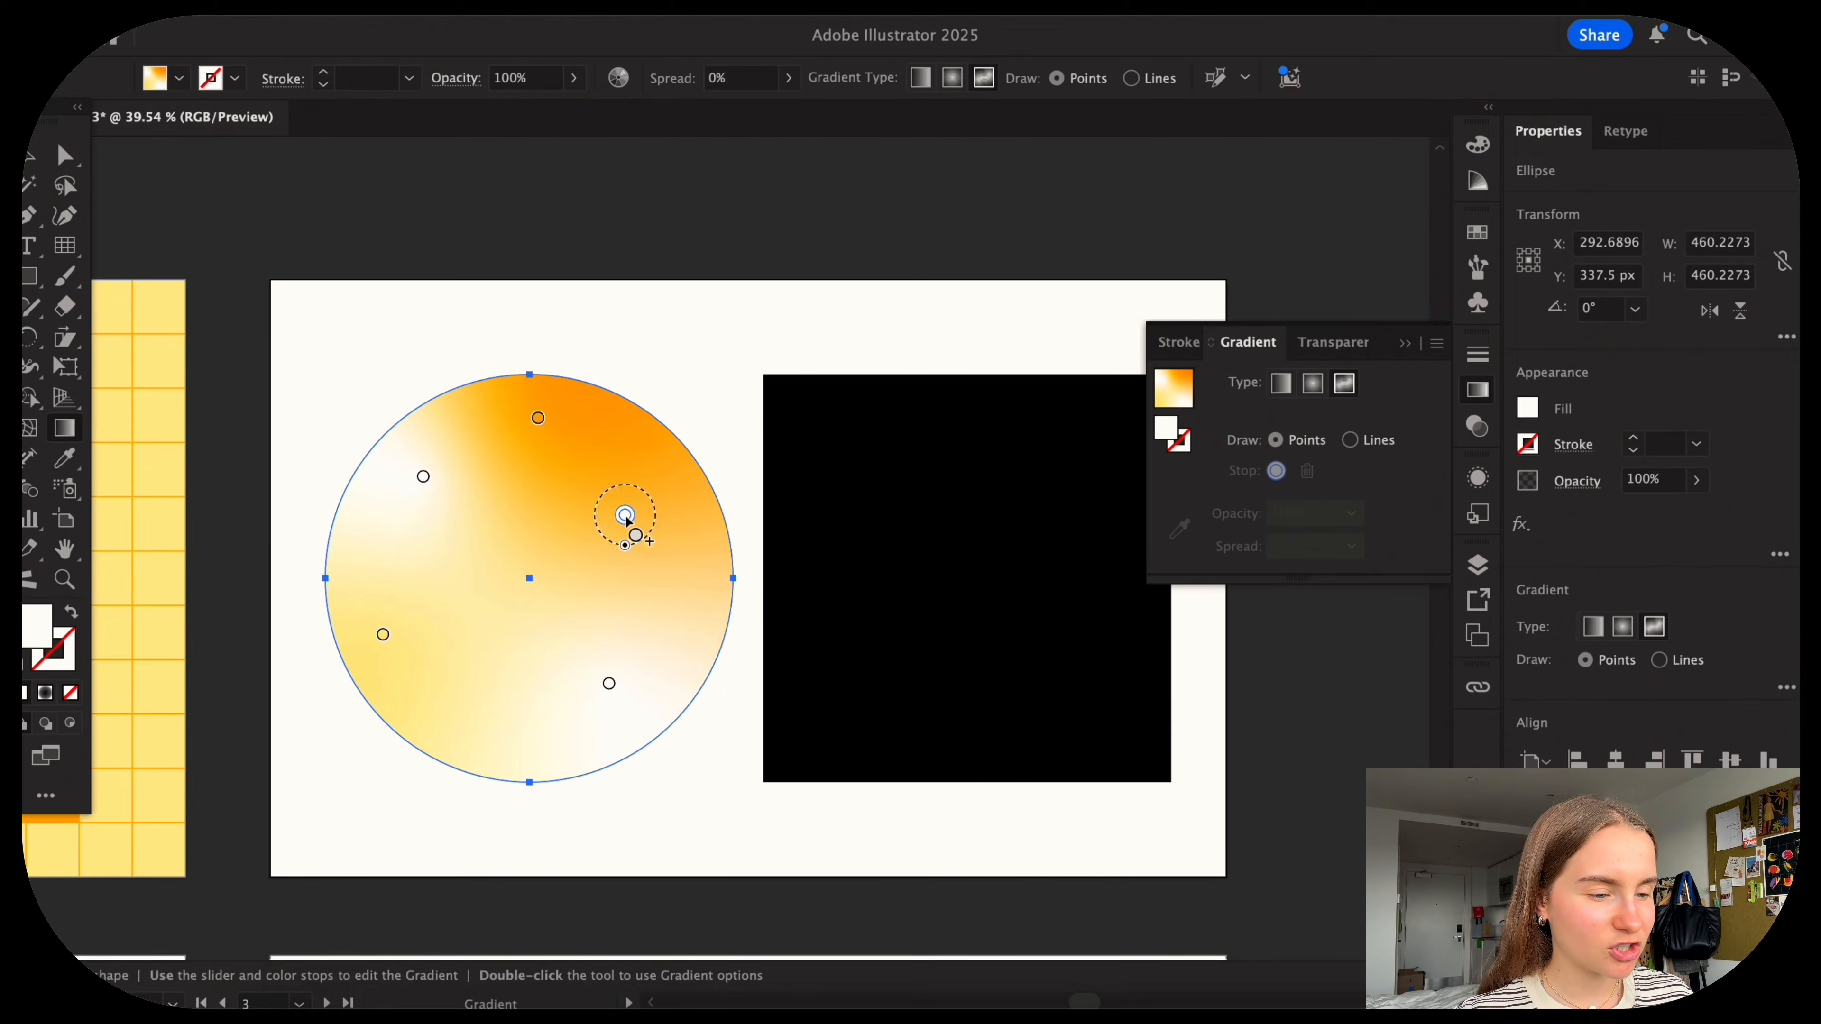
left_click(506, 700)
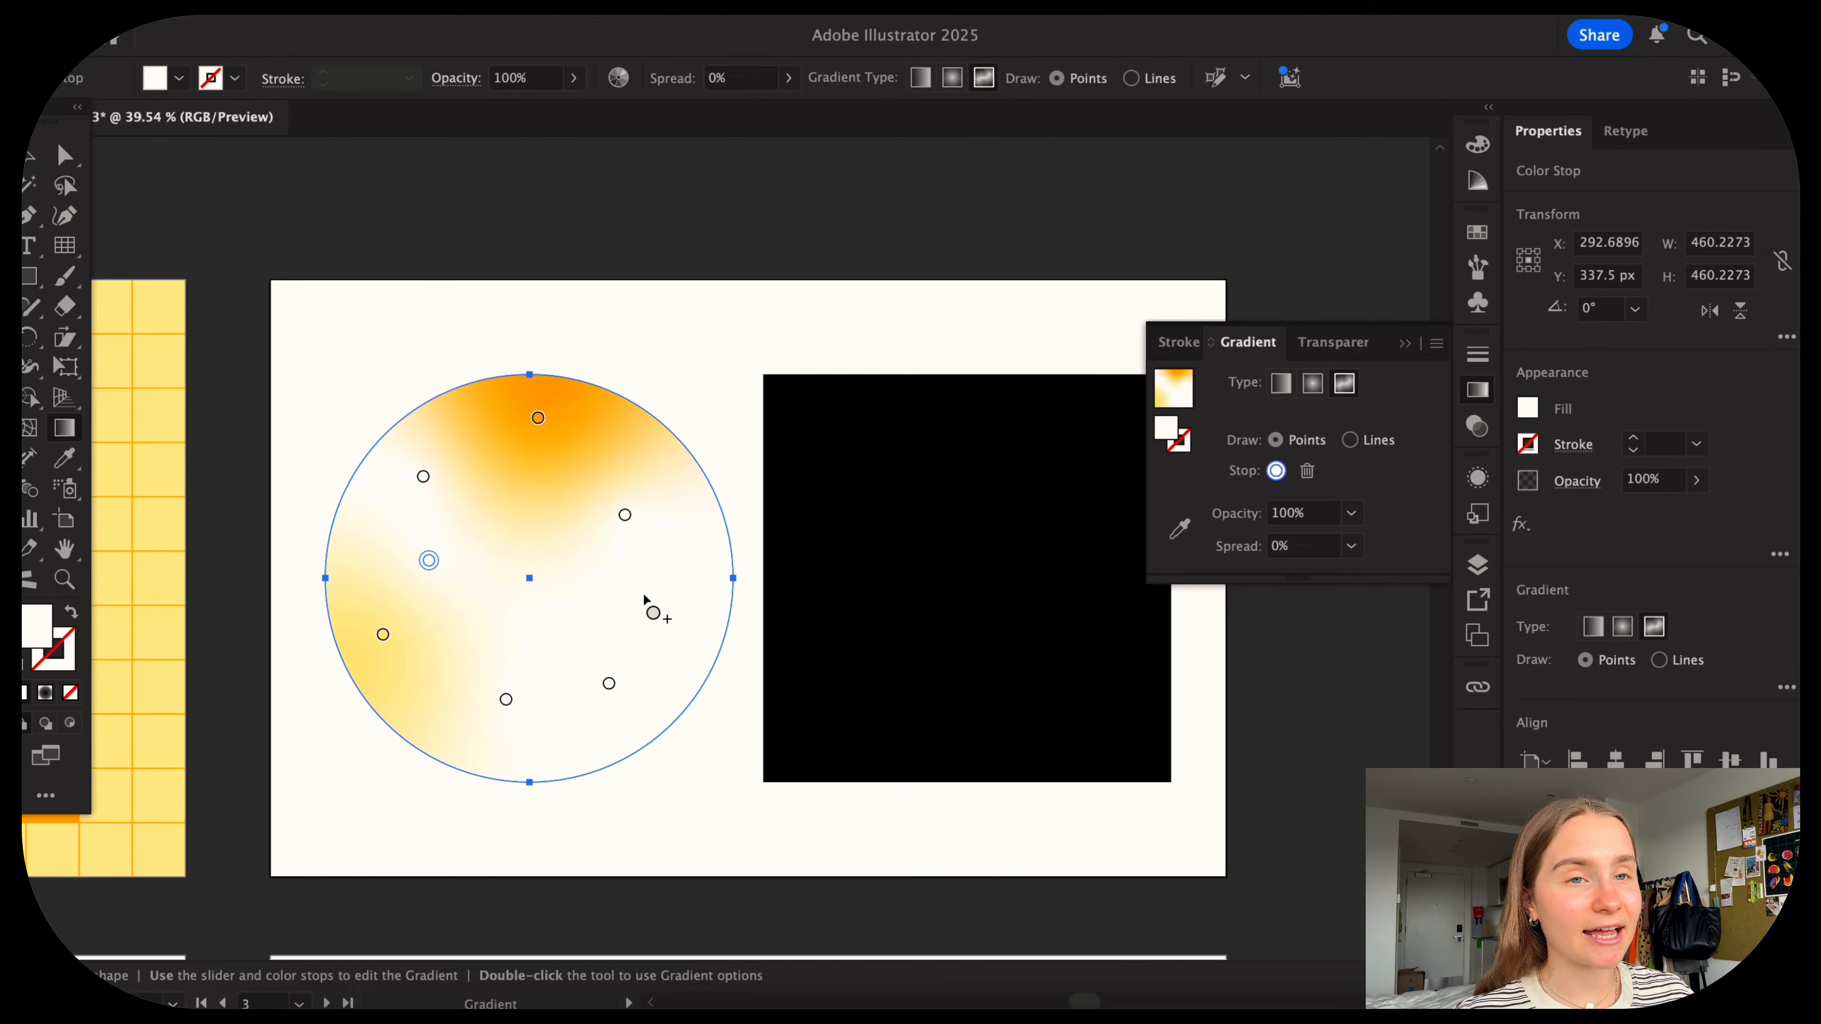
key("Delete")
left_click(506, 699)
key("Delete")
Move the circle's orange color point to the upper right and sample the grid background's yellow for it.
left_click(539, 418)
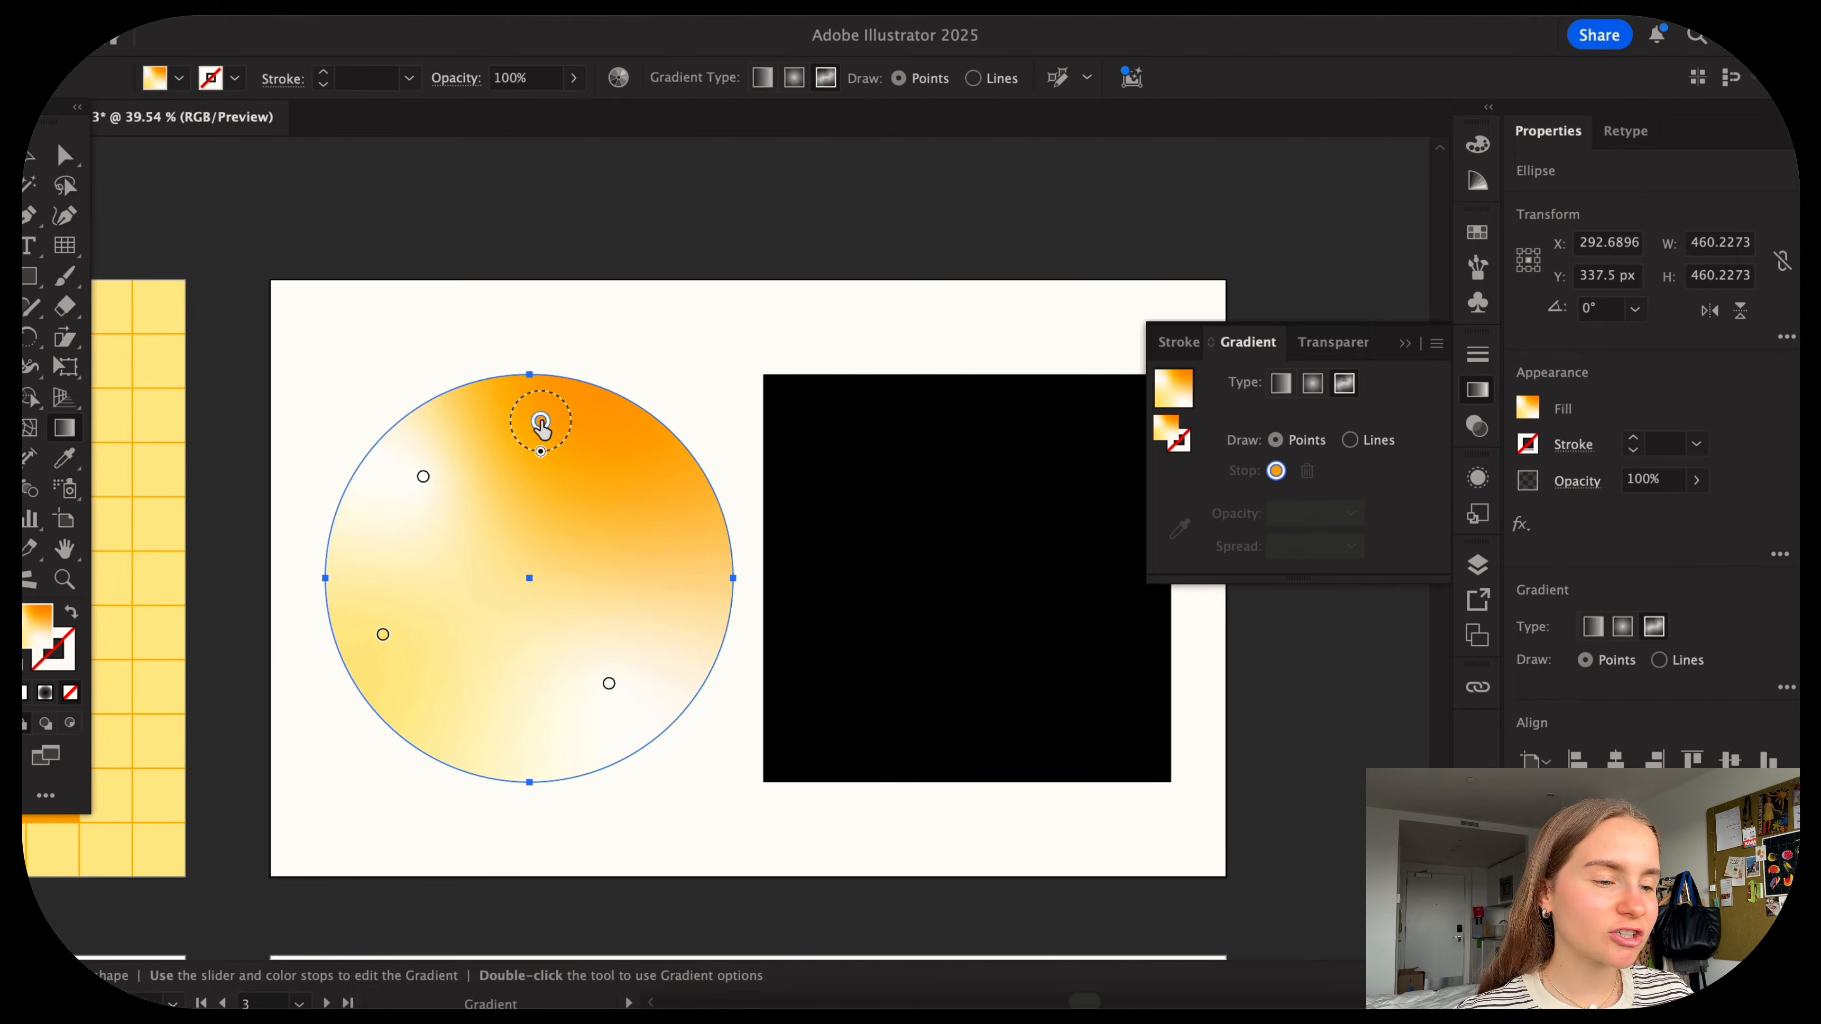
left_click_drag(539, 425, 610, 441)
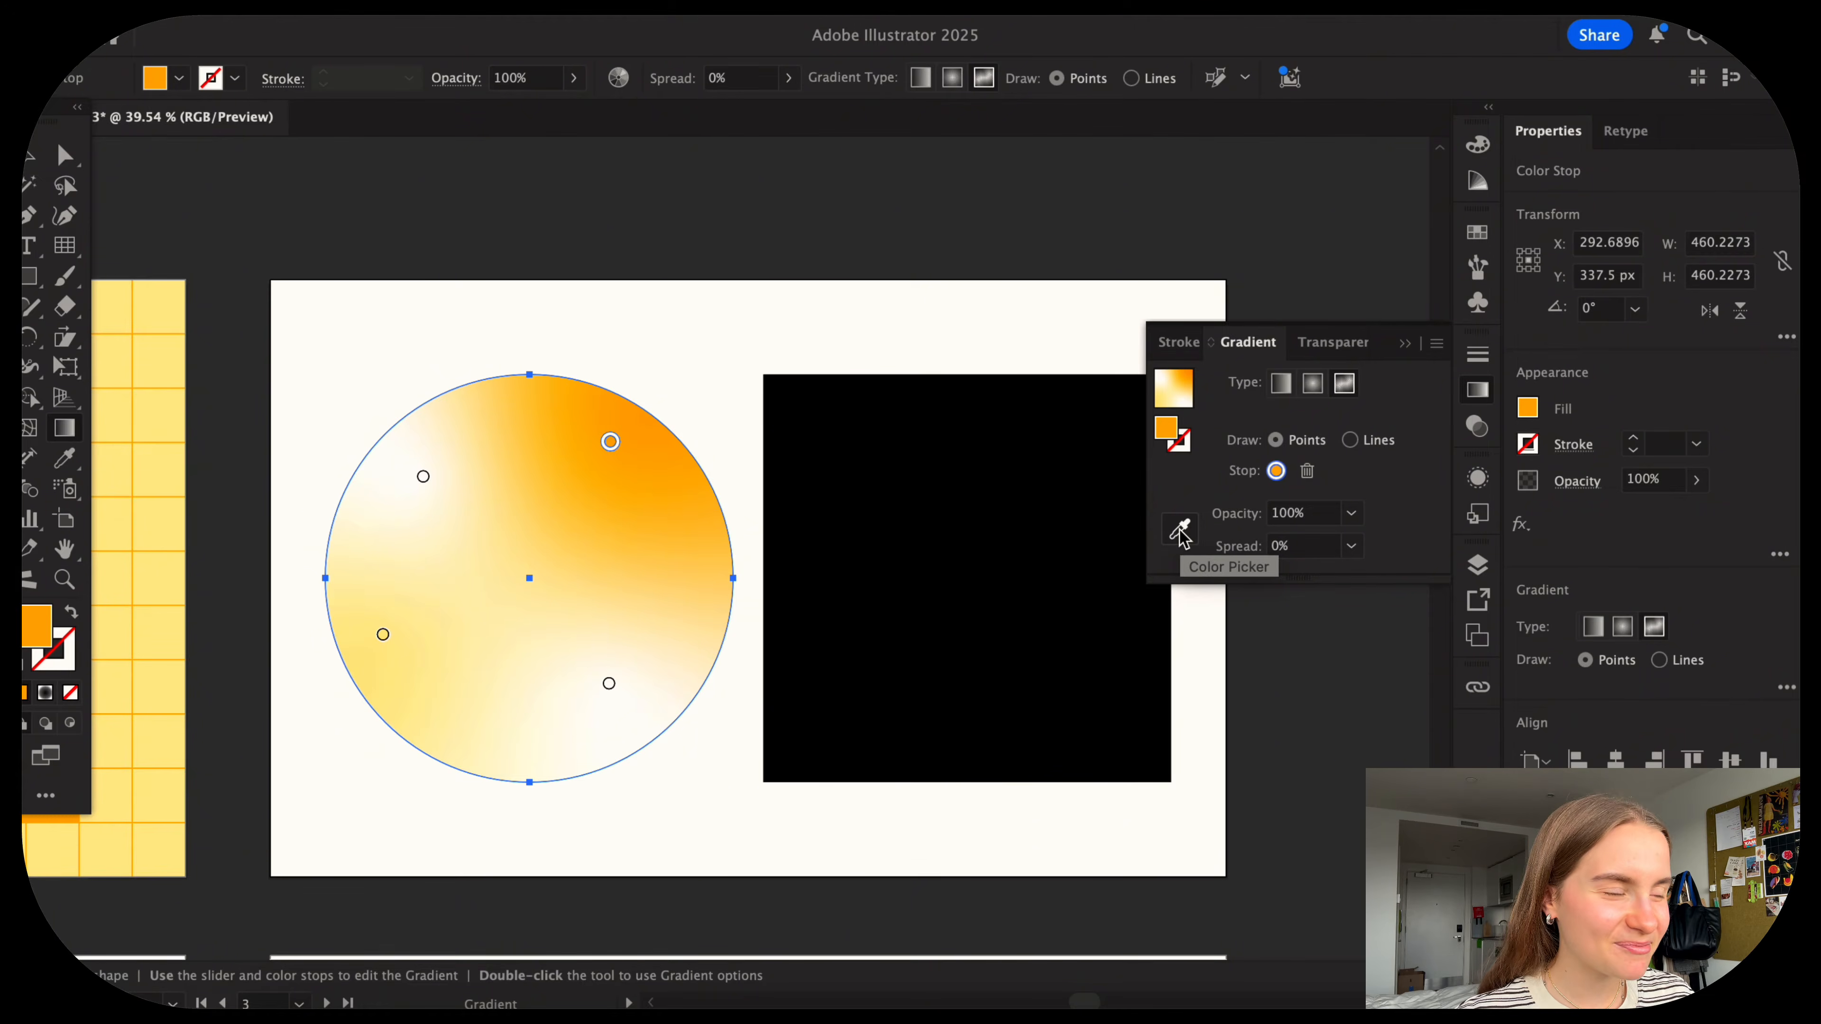
left_click(1176, 538)
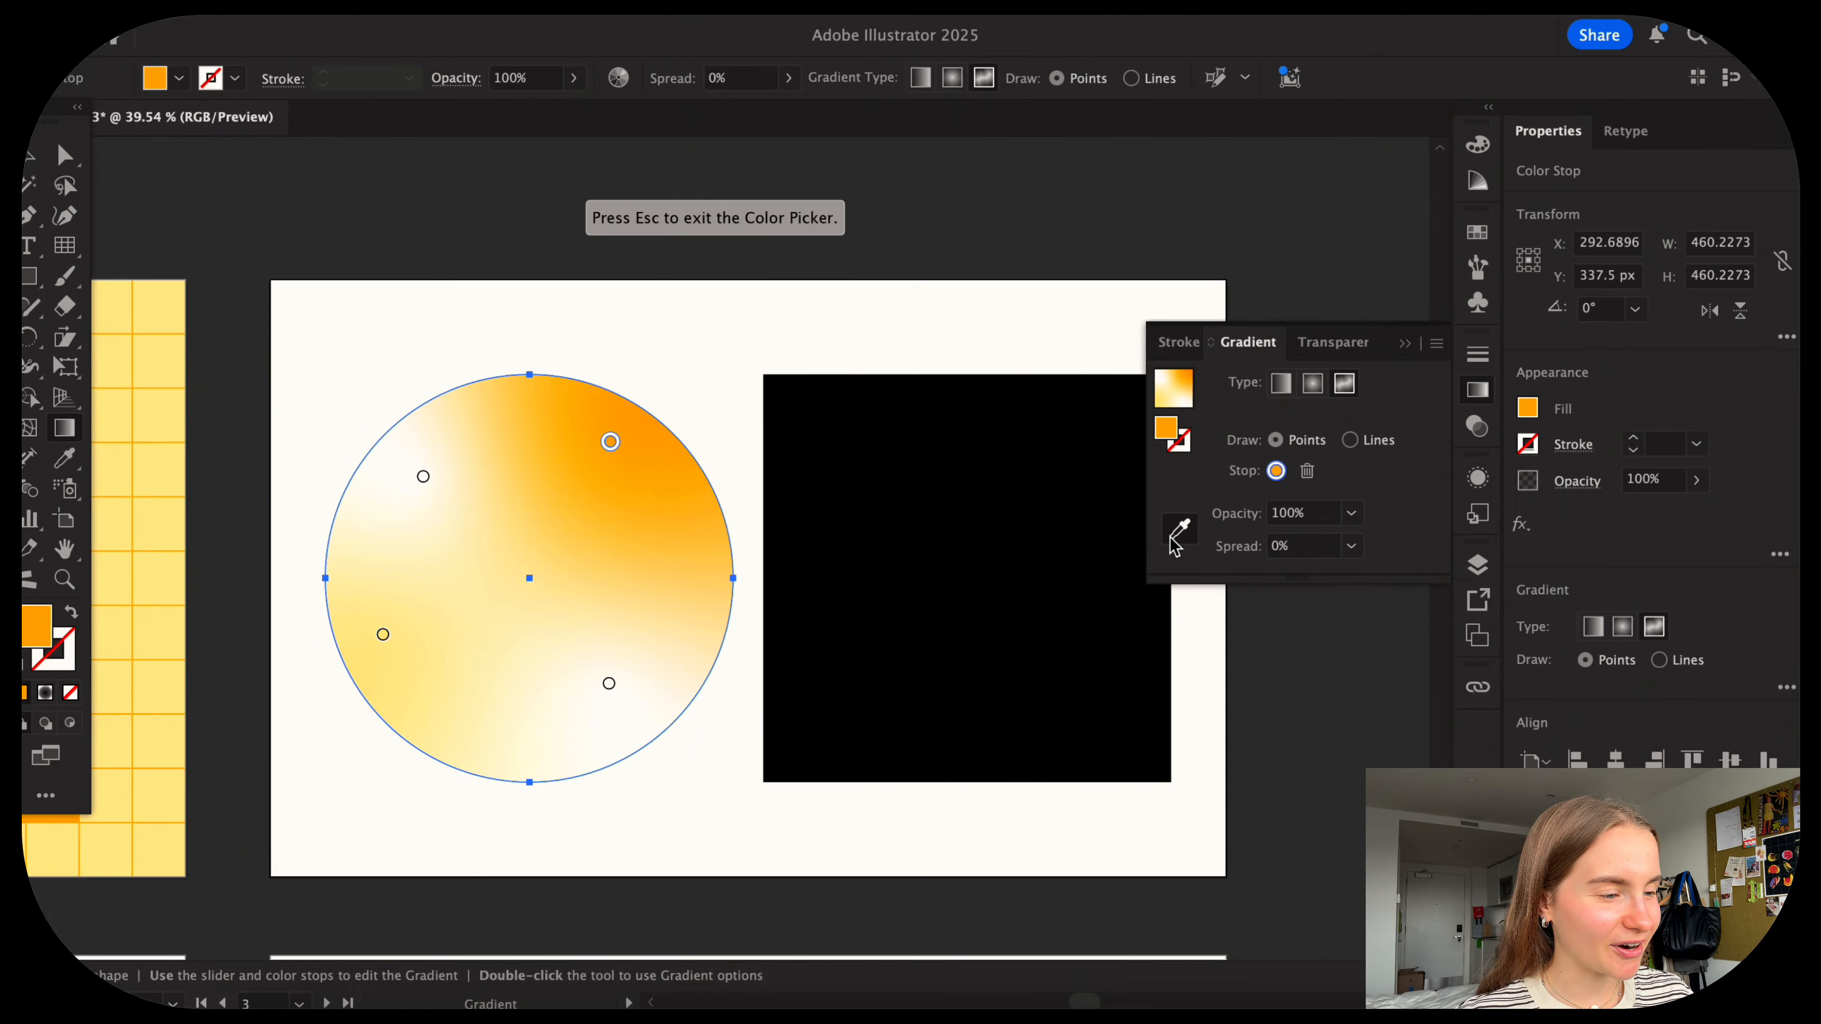
left_click(180, 463)
Recolor the circle's upper-right color point to a fully bright red.
double_click(610, 442)
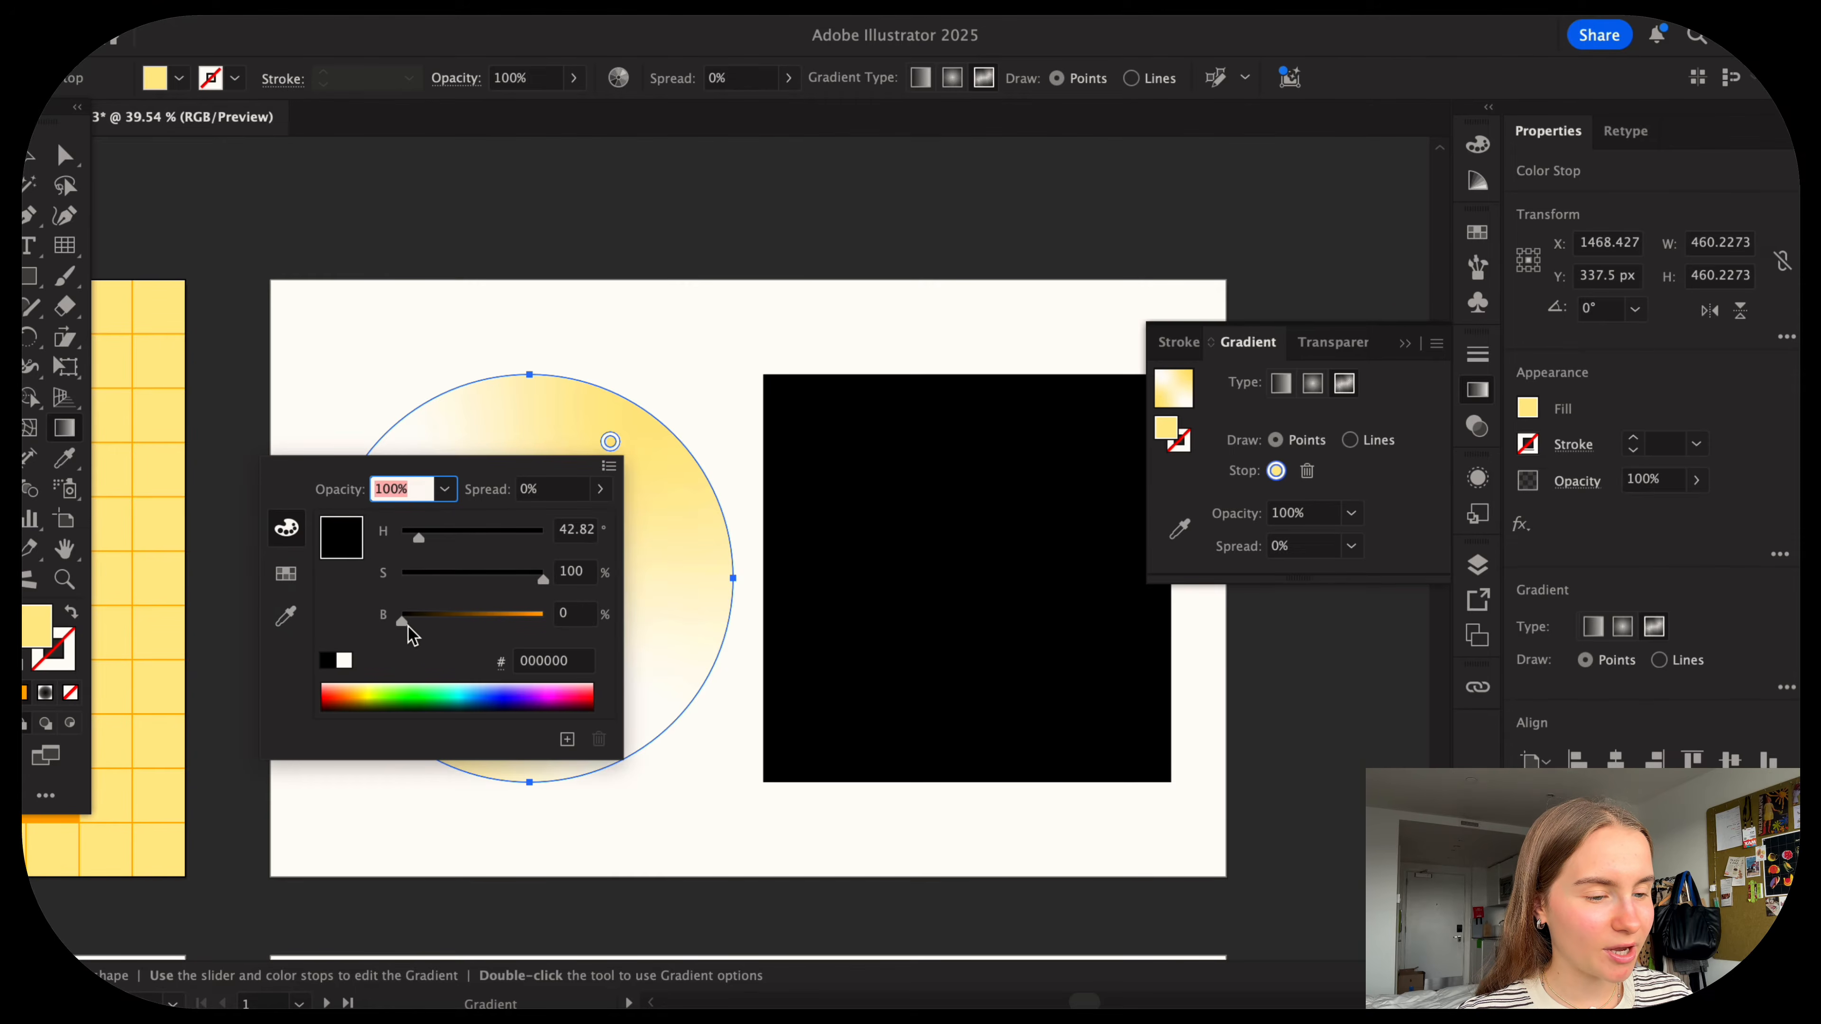
left_click_drag(408, 627, 490, 579)
left_click_drag(418, 536, 520, 622)
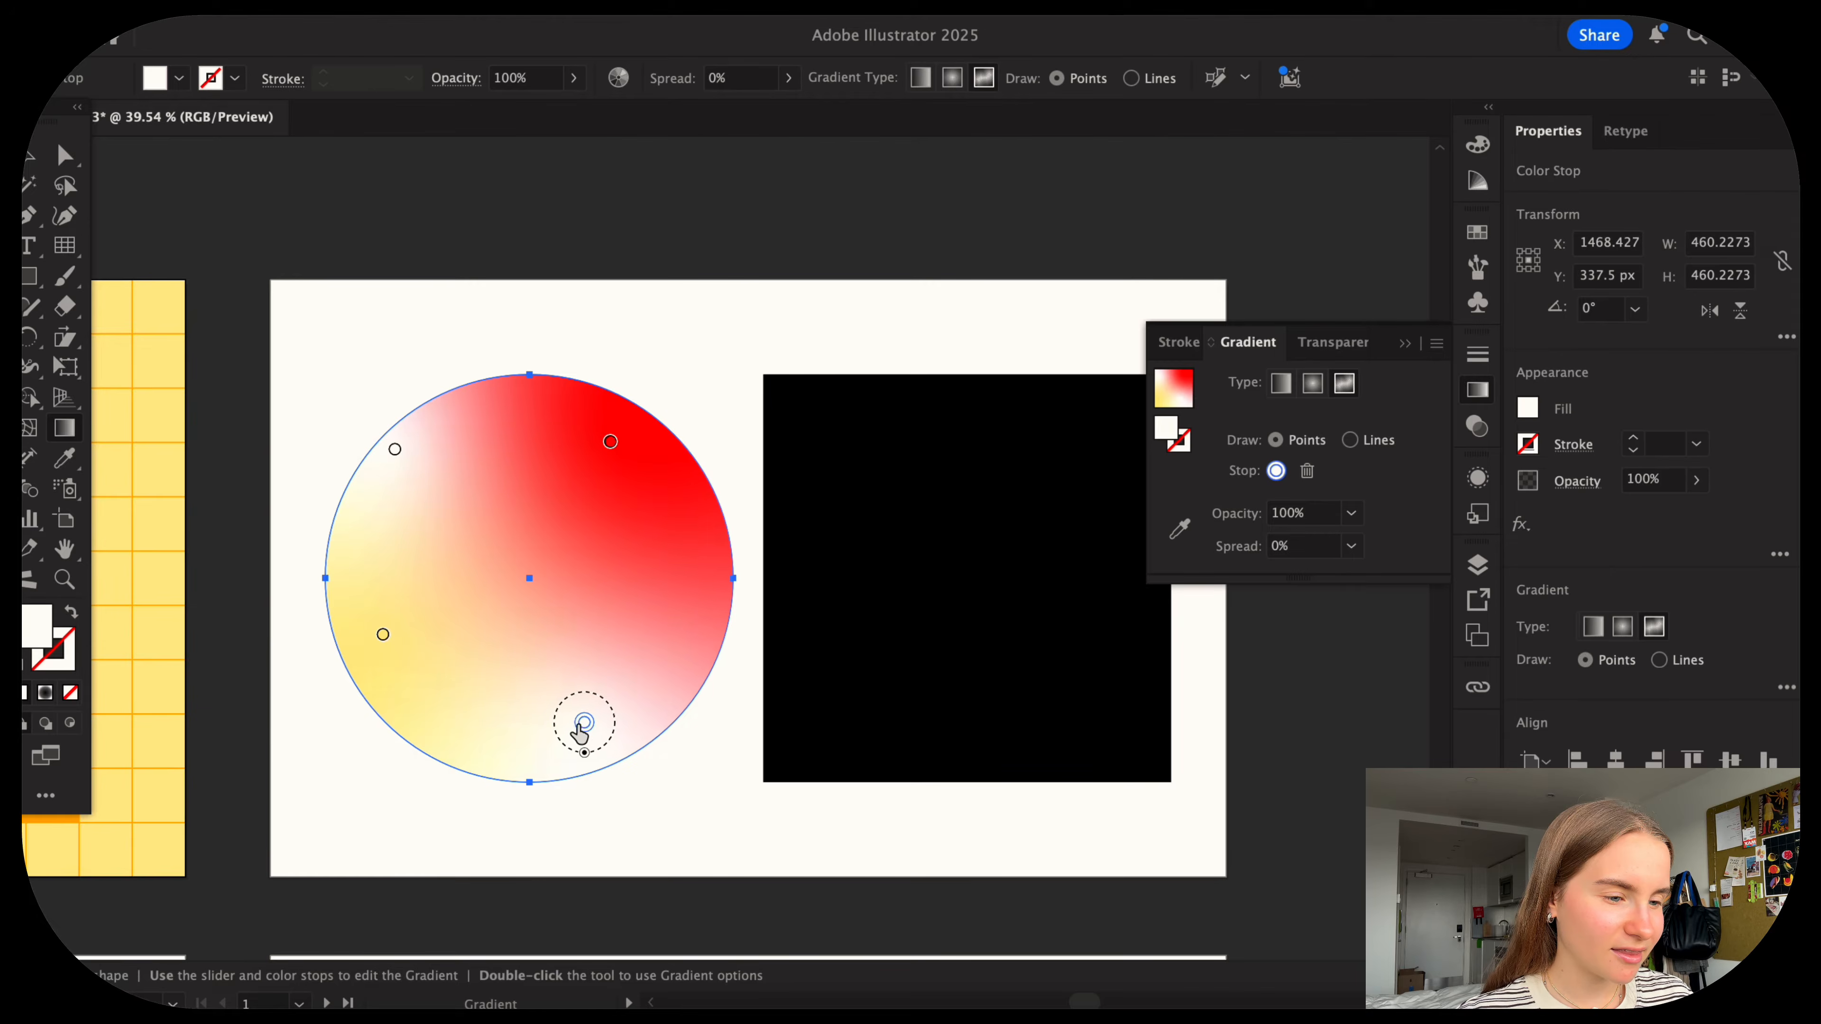
Move the circle's white color points closer to its upper-left and bottom edges and check the gradient with the circle deselected.
left_click_drag(580, 732, 557, 745)
key("v")
left_click(646, 308)
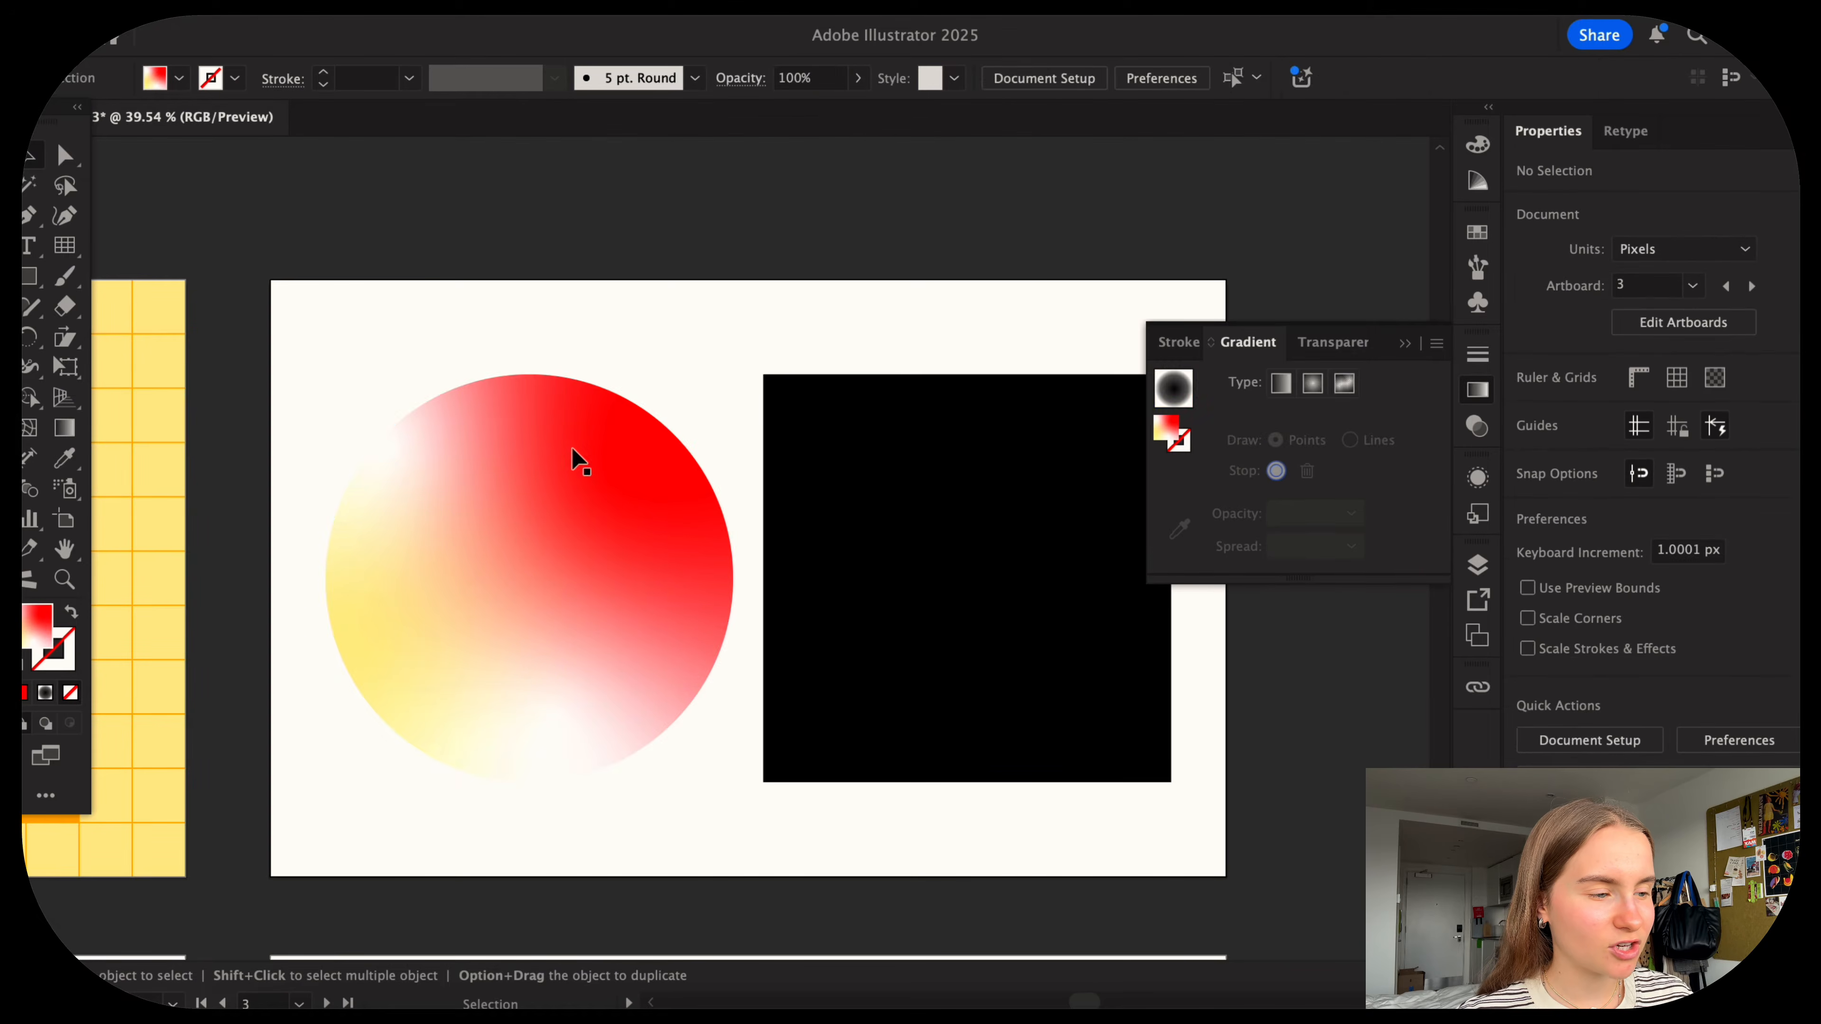
left_click(574, 459)
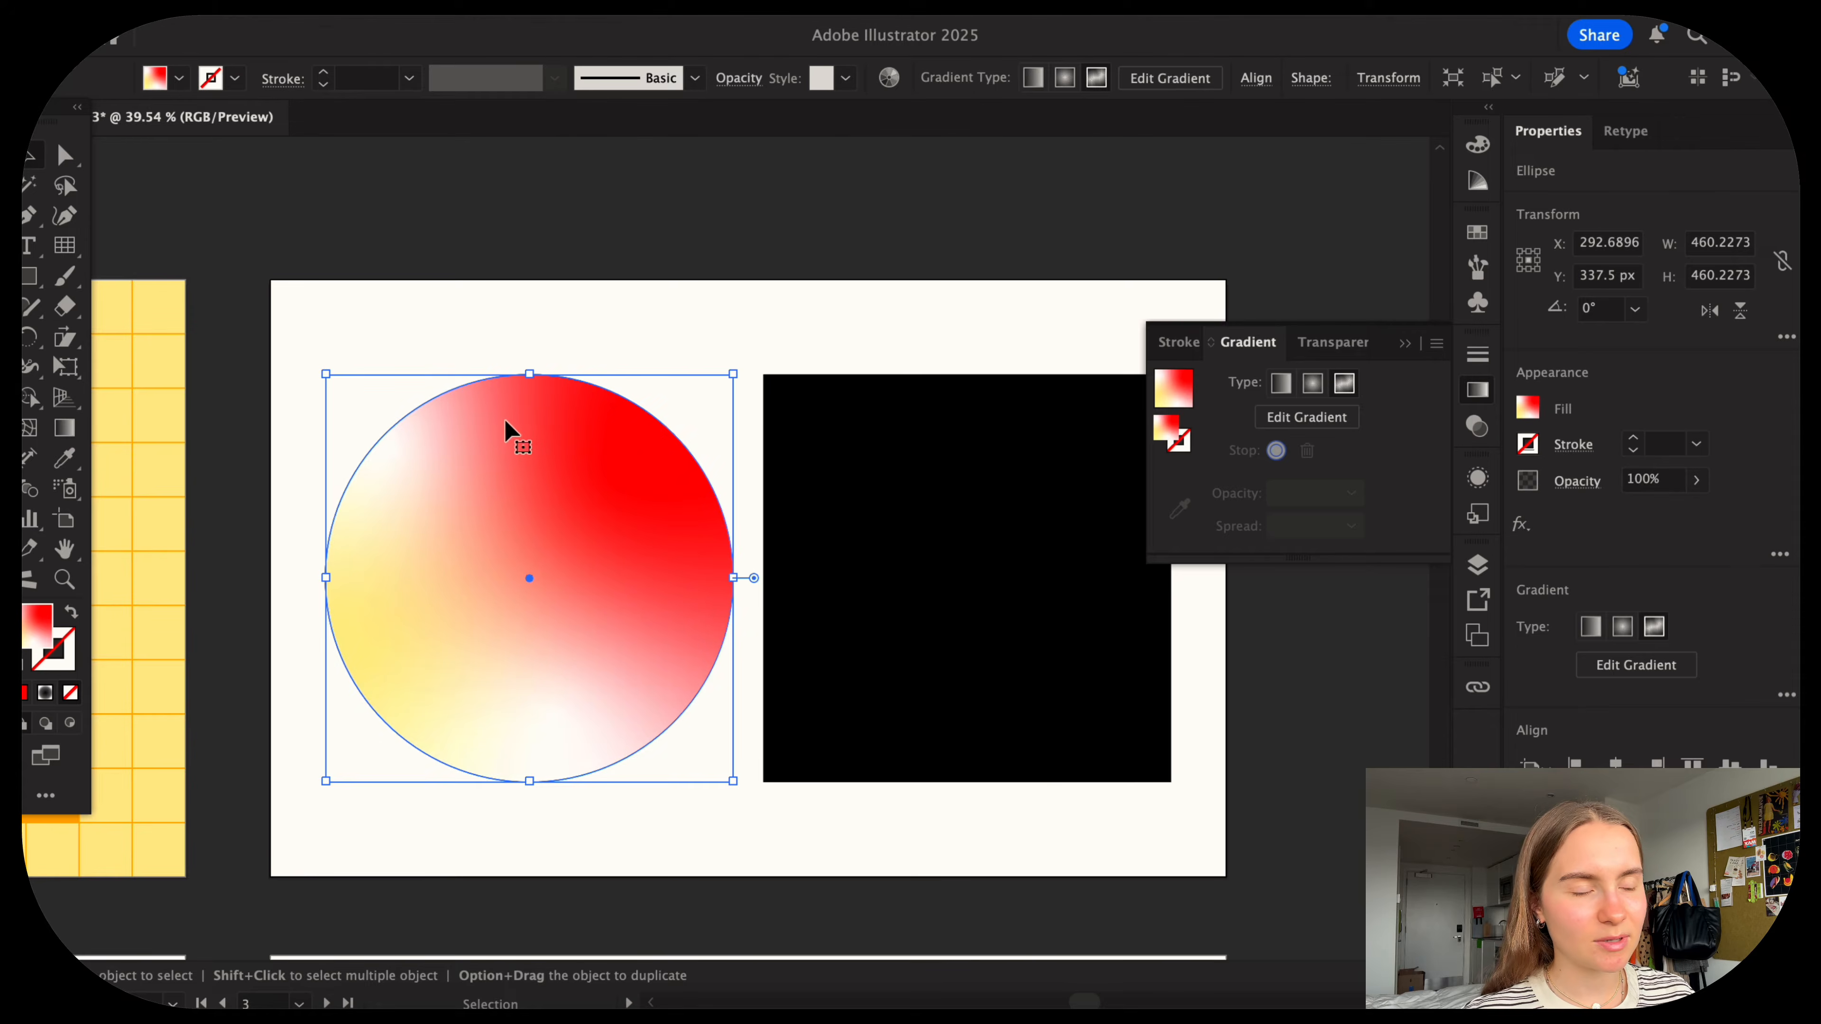
left_click(540, 285)
left_click(544, 582)
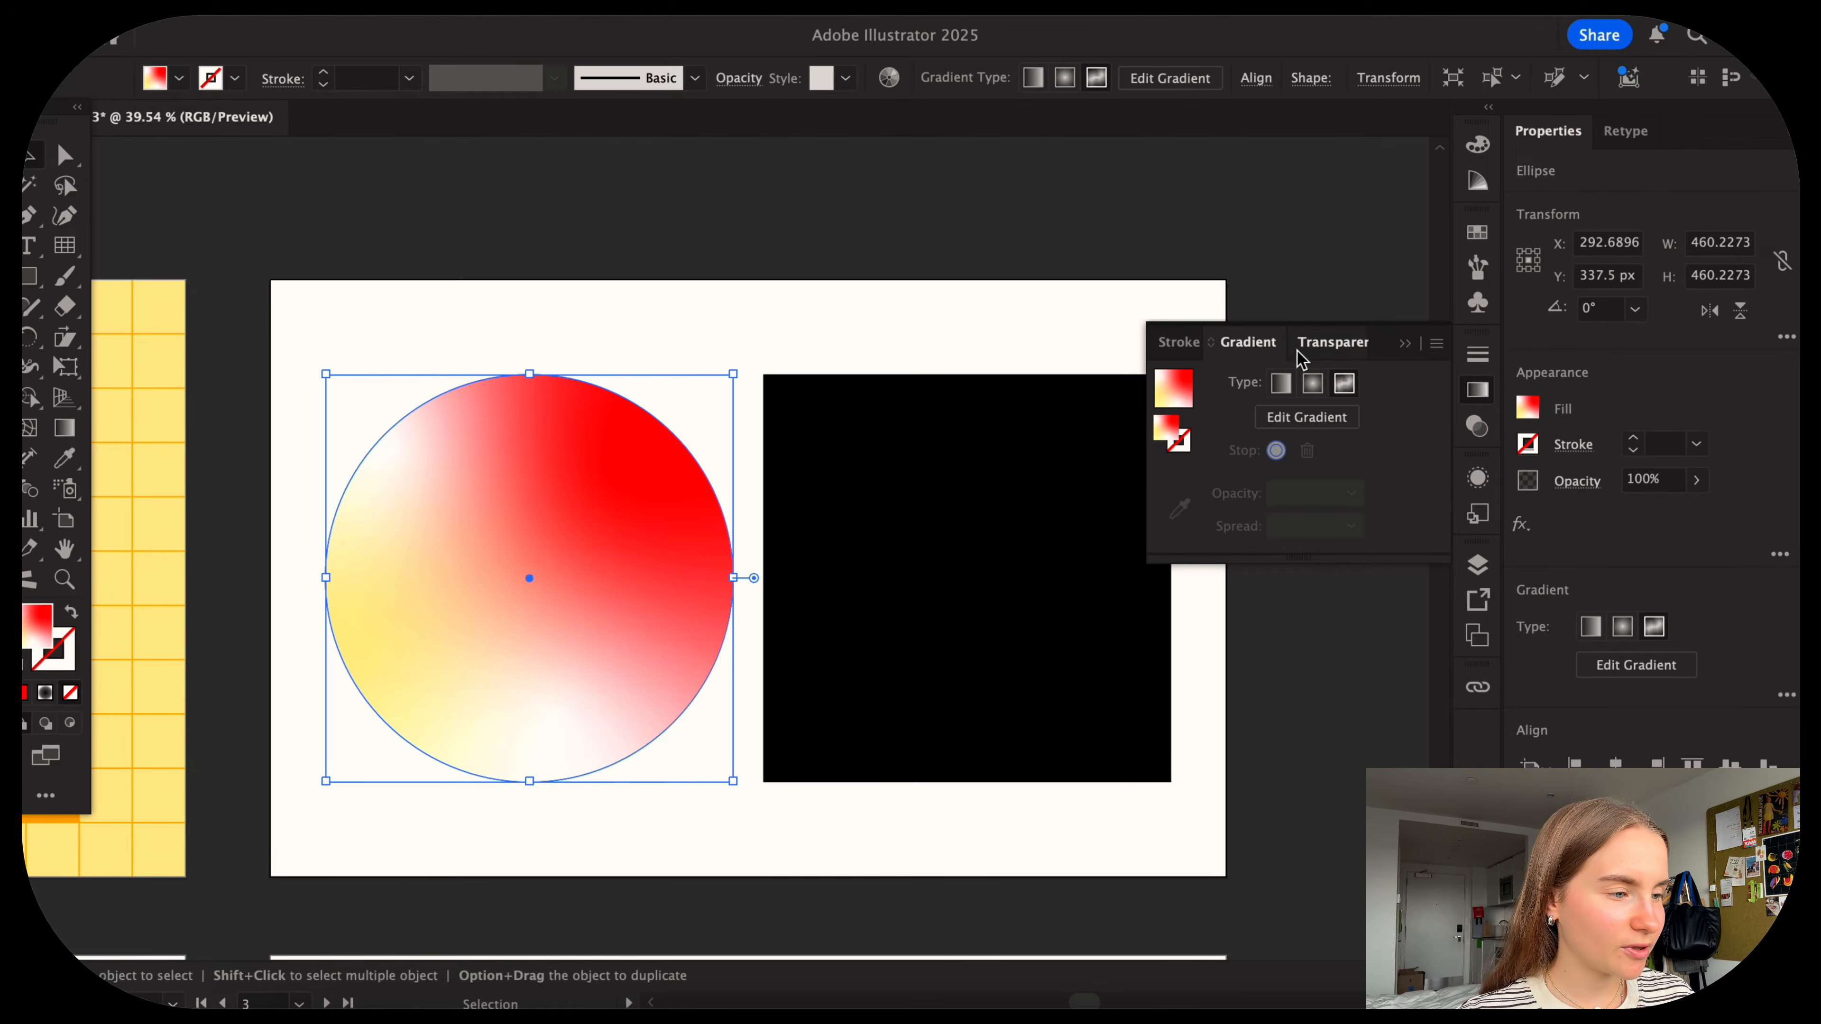
left_click(1299, 419)
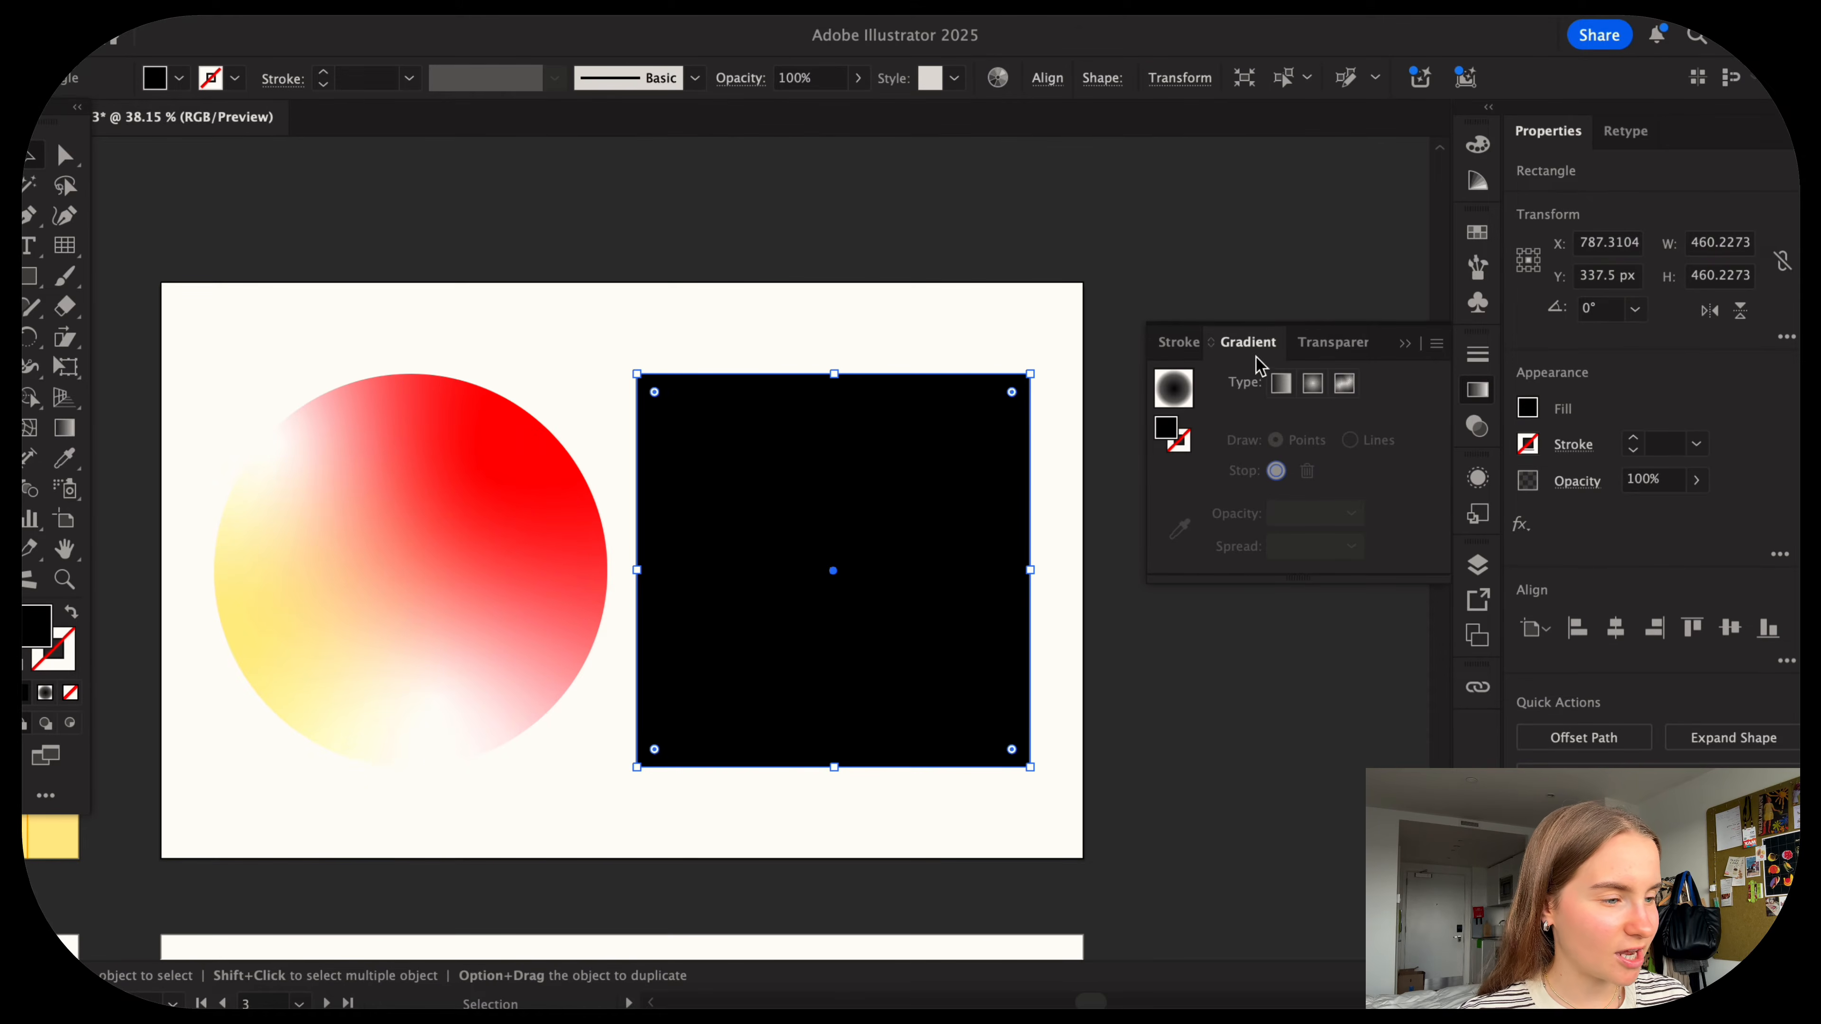
Apply a freeform gradient to the black square, shift its orange point inward and recolor its black point dark olive green.
left_click(1346, 391)
left_click(944, 439)
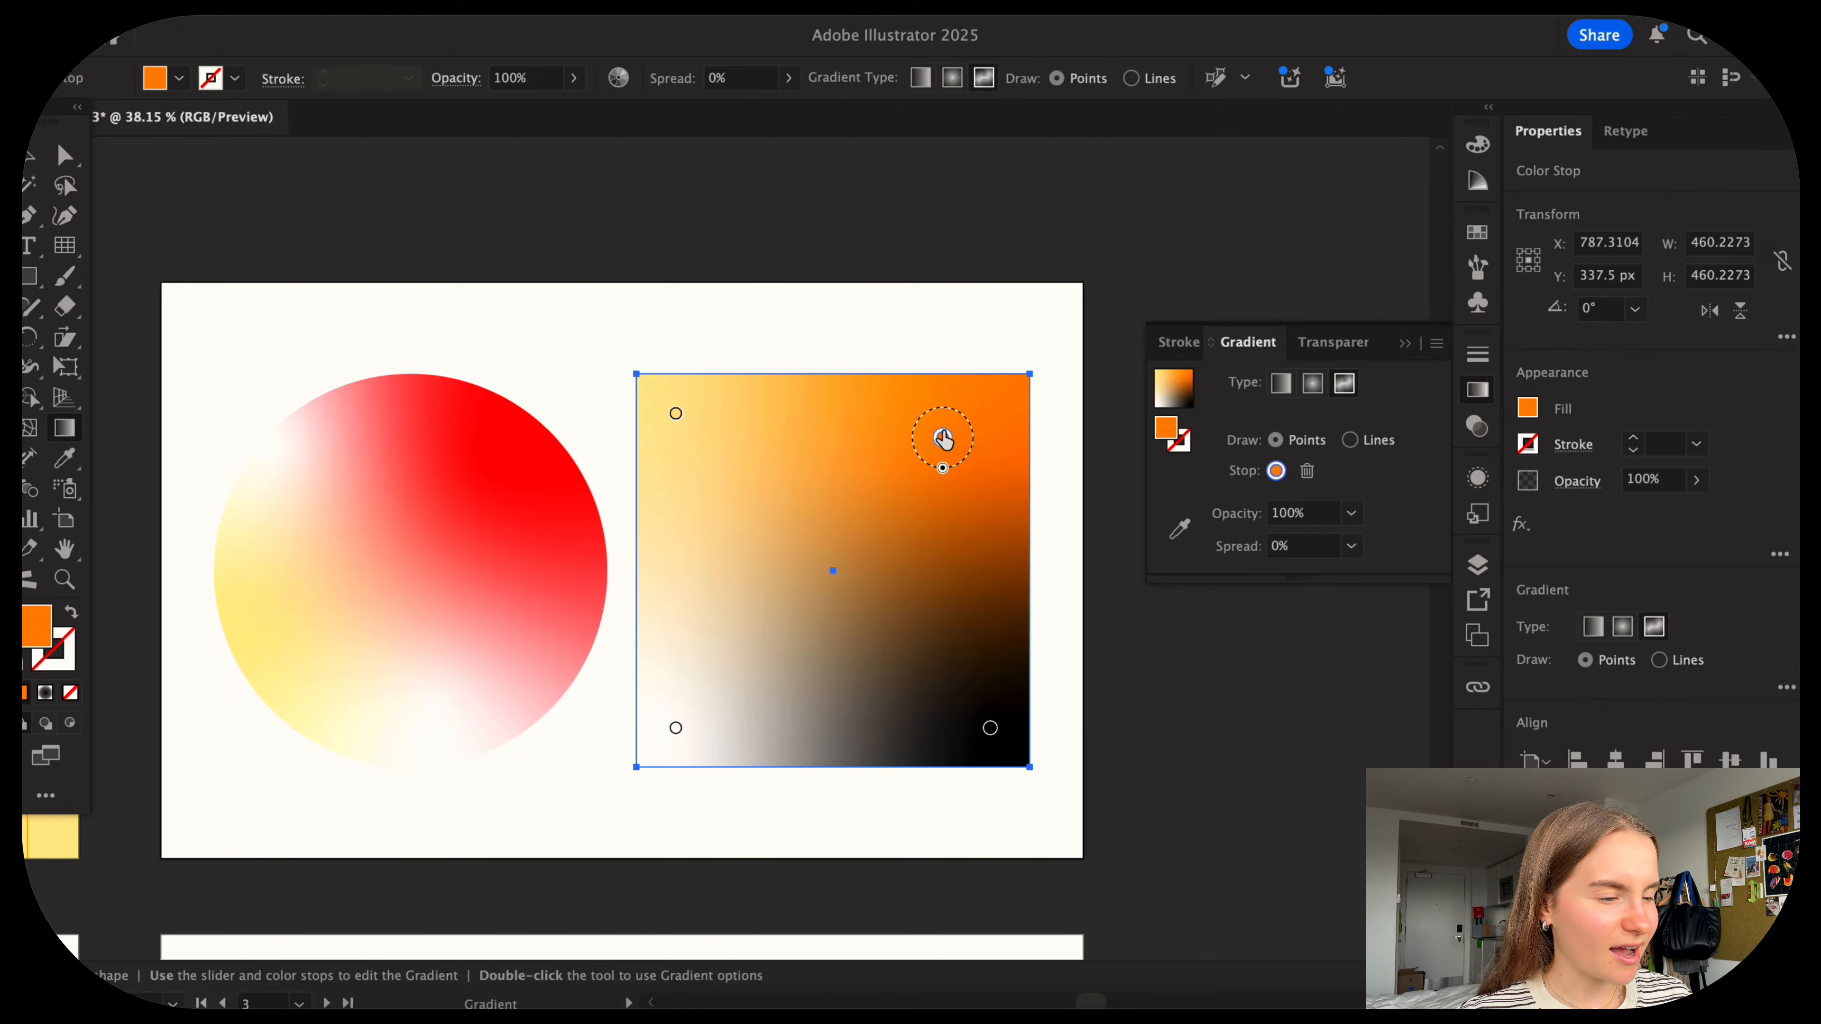
double_click(989, 729)
left_click(758, 651)
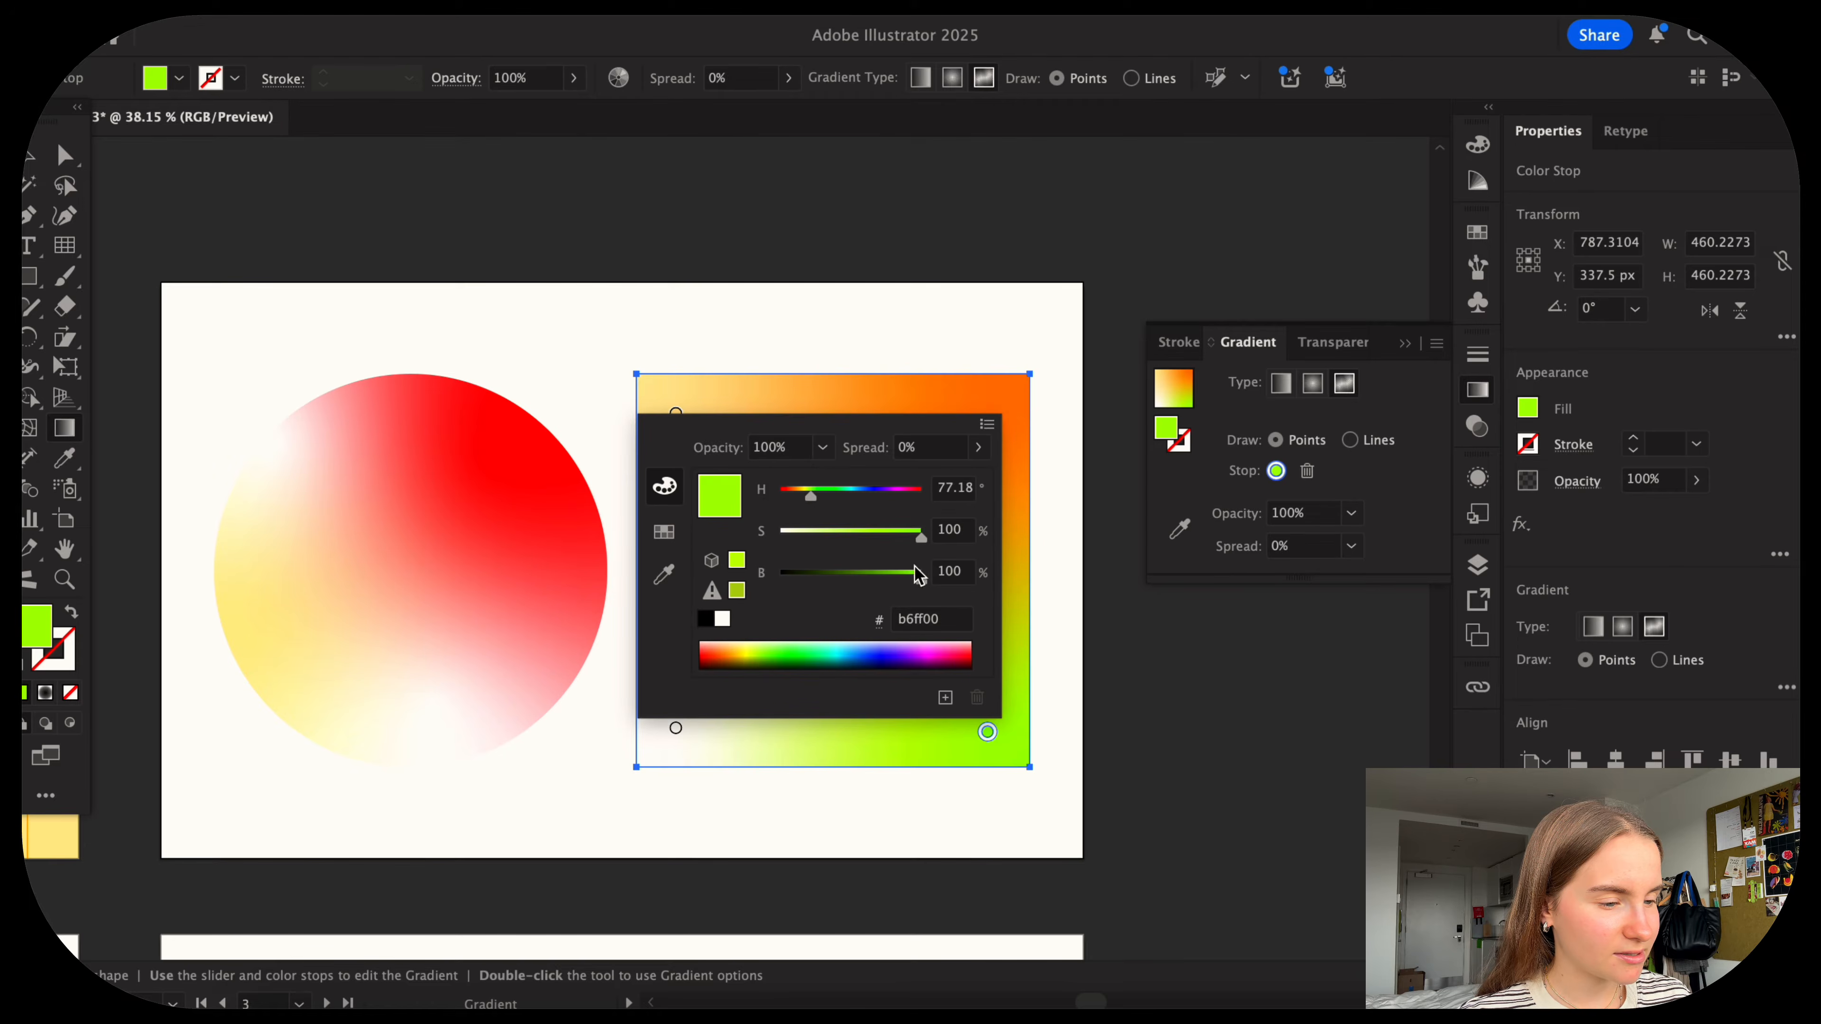
left_click_drag(918, 573, 850, 572)
Swap the square's two lower color points, placing white at the lower right and olive green at the lower left.
left_click(915, 719)
left_click_drag(914, 719, 979, 724)
left_click_drag(780, 712, 695, 731)
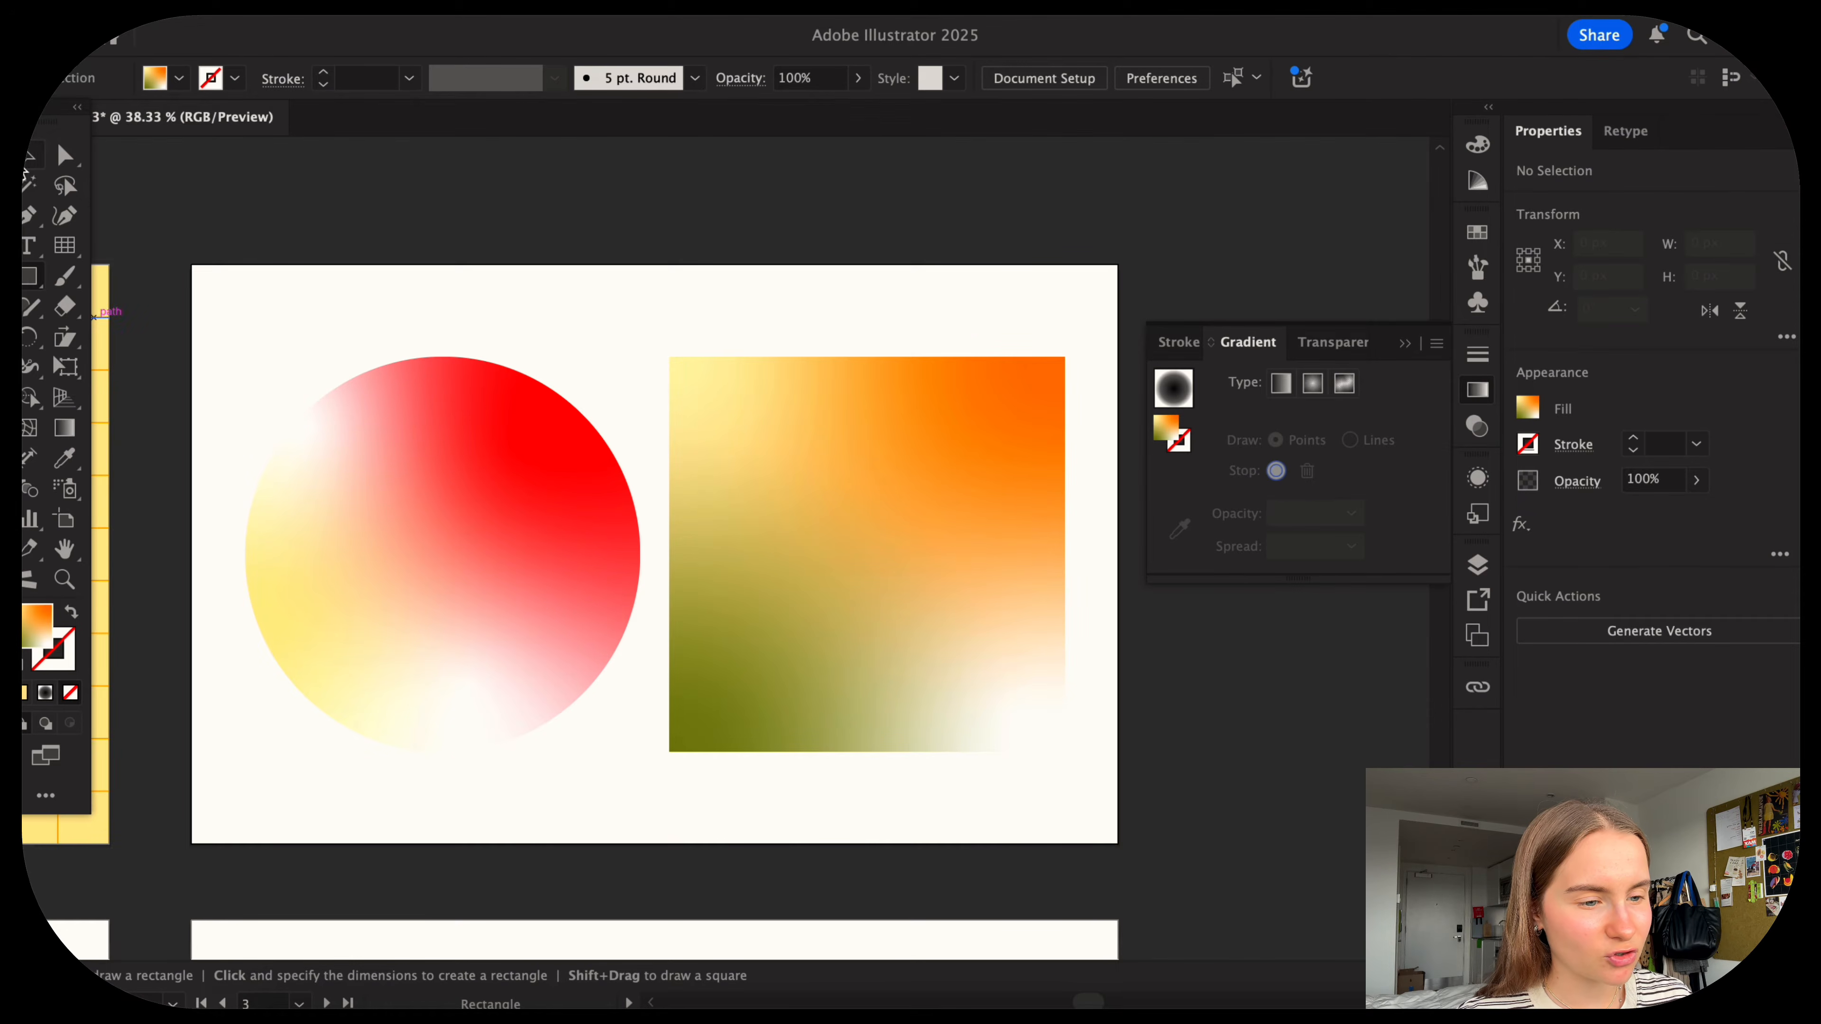
Give the gradient circle and square a black 3 px stroke.
key("v")
left_click(386, 468)
left_click(69, 650)
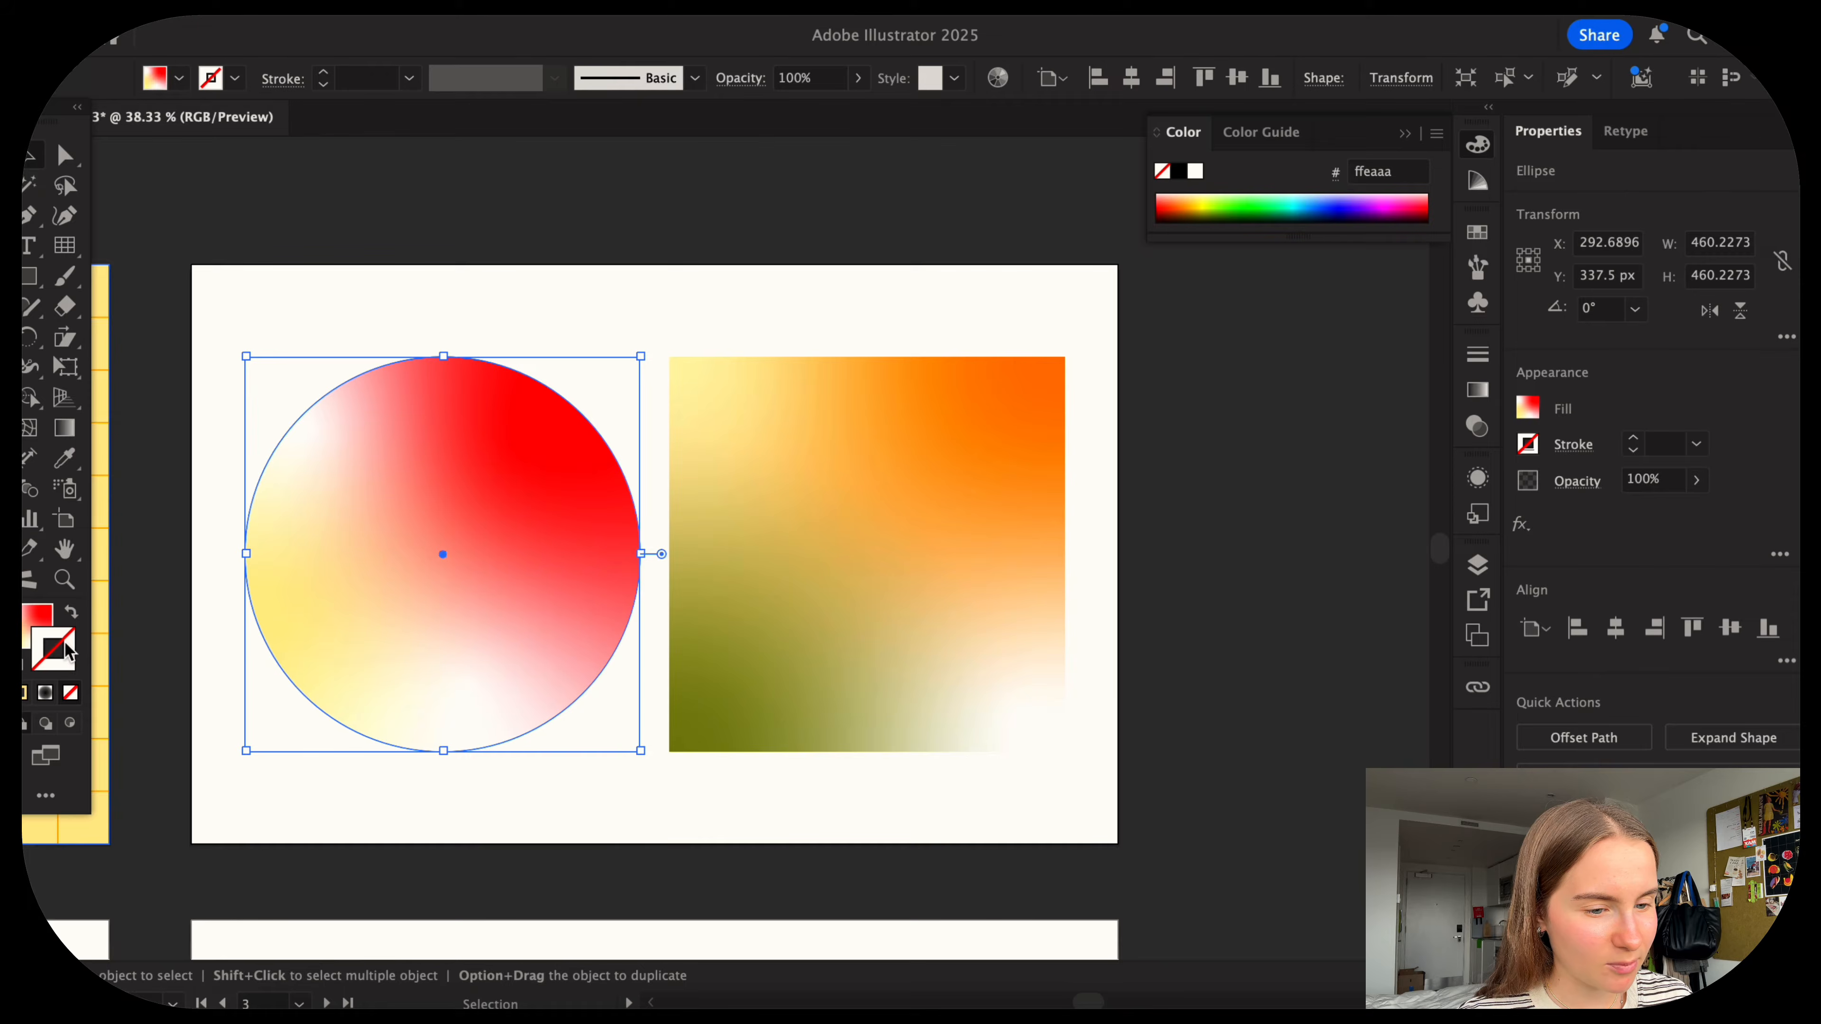
double_click(65, 645)
left_click(1630, 391)
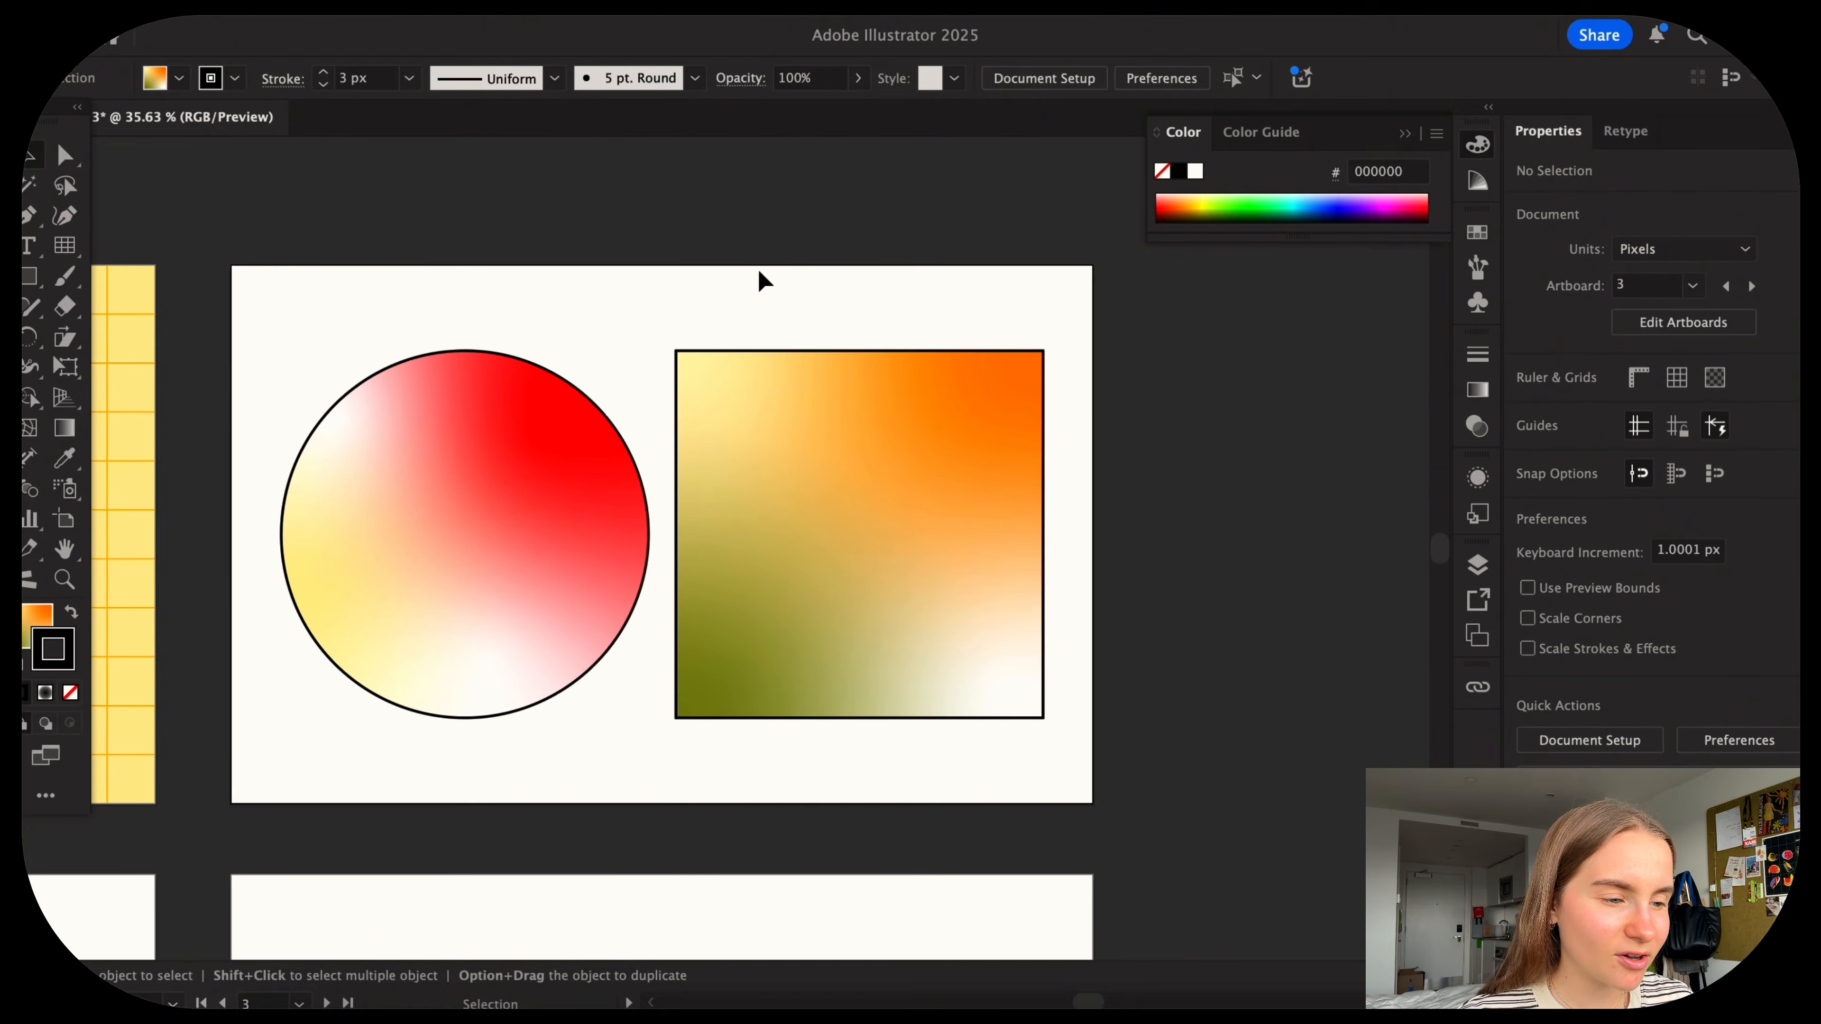
Copy the circle's freeform gradient and black stroke onto the upper orange block of the grid design.
scroll(758, 272, "down", 5)
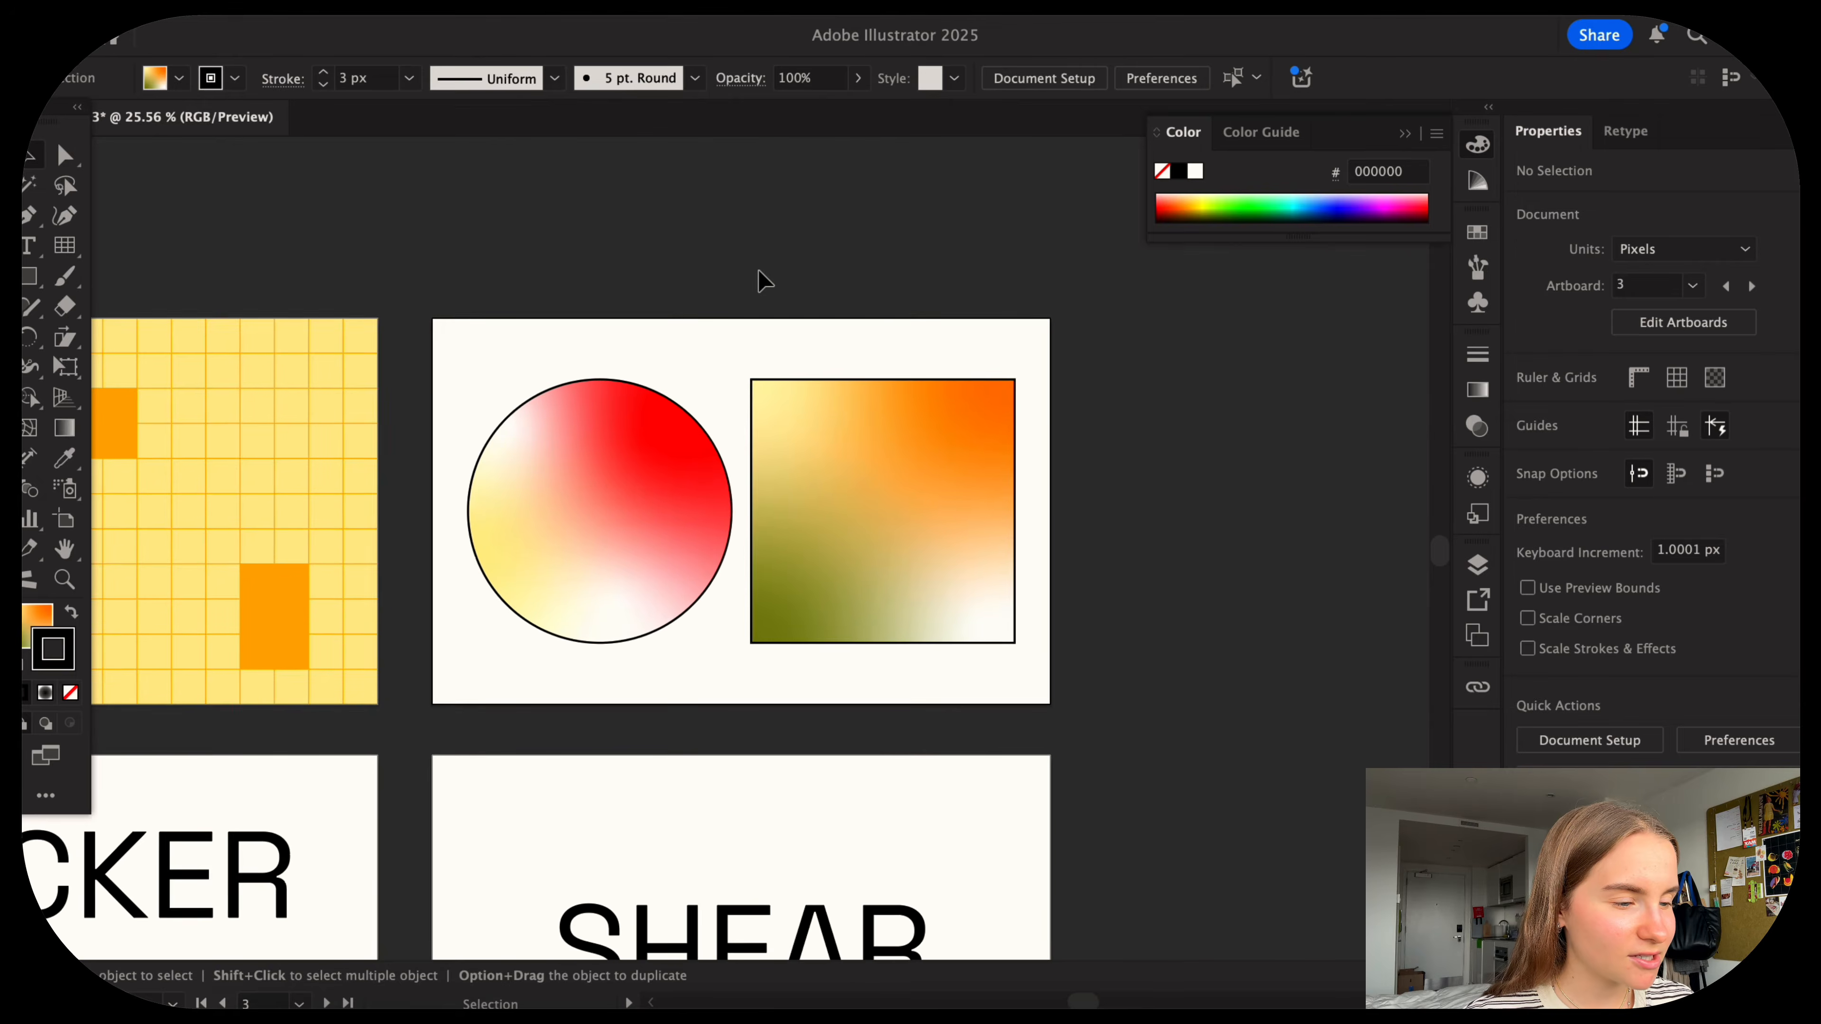
scroll(758, 272, "left", 5)
scroll(313, 281, "up", 2)
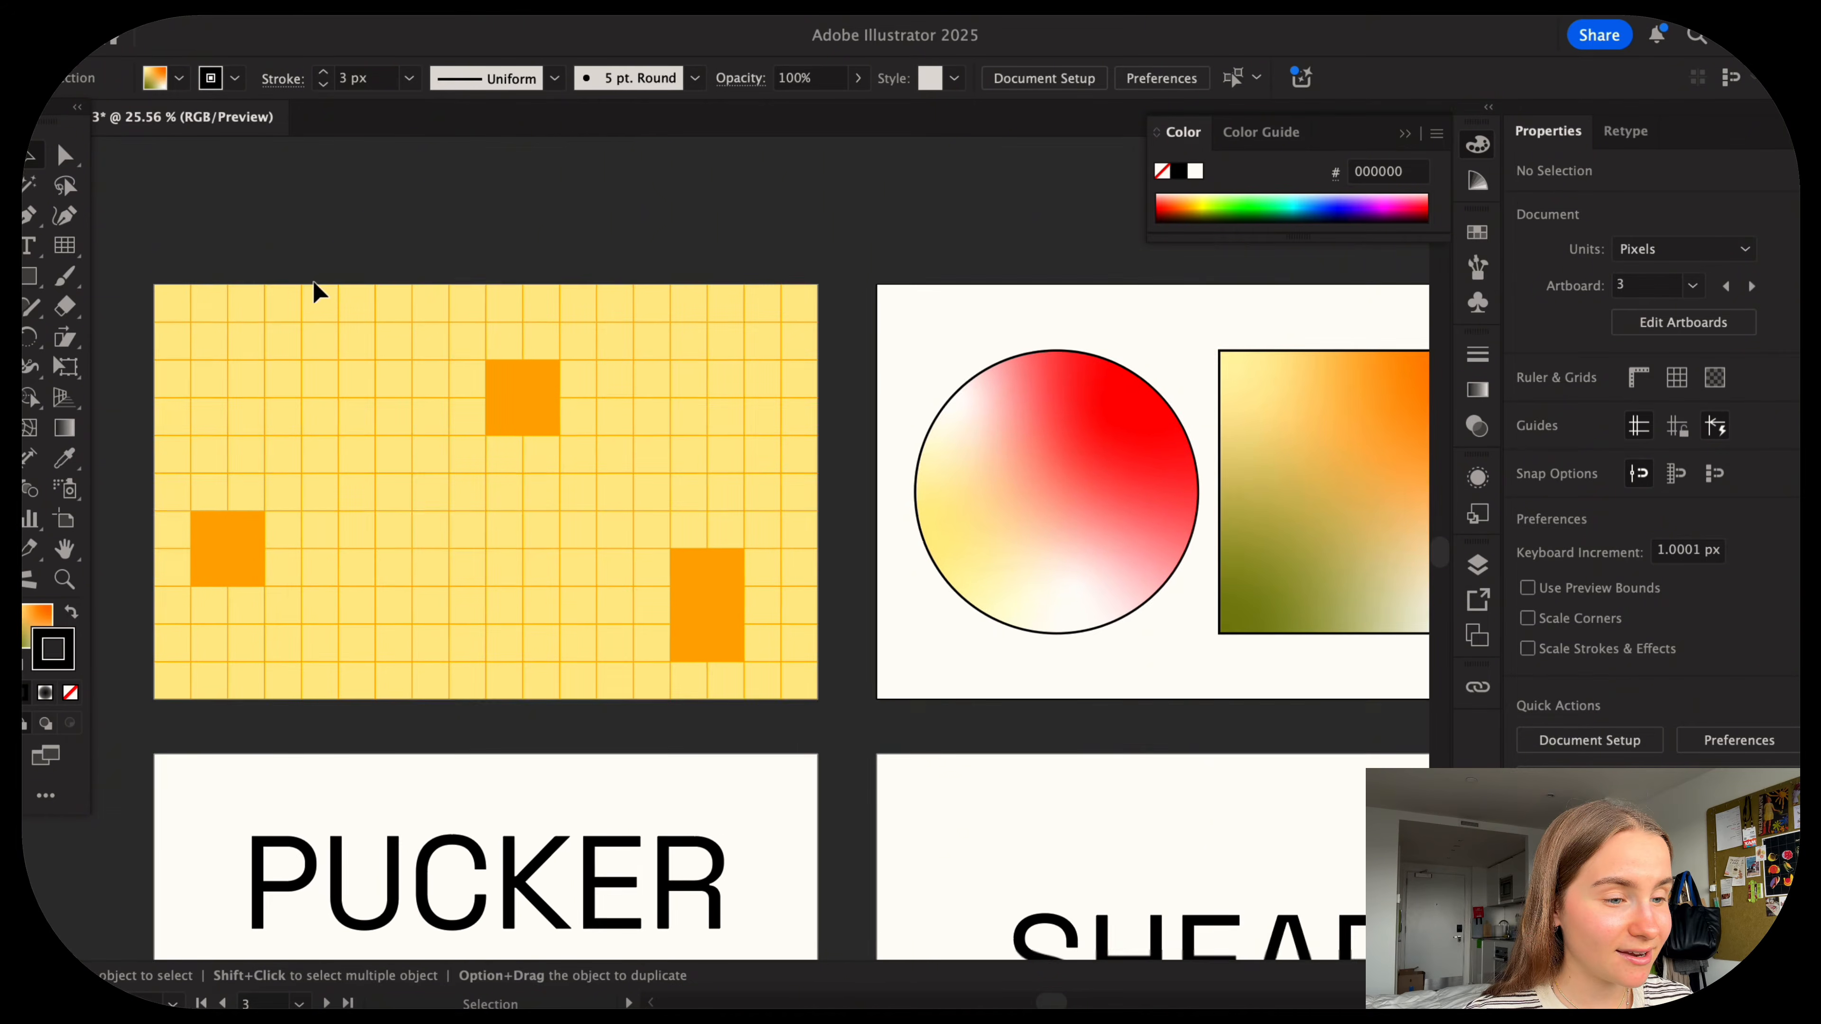
scroll(538, 374, "up", 3)
left_click(573, 391)
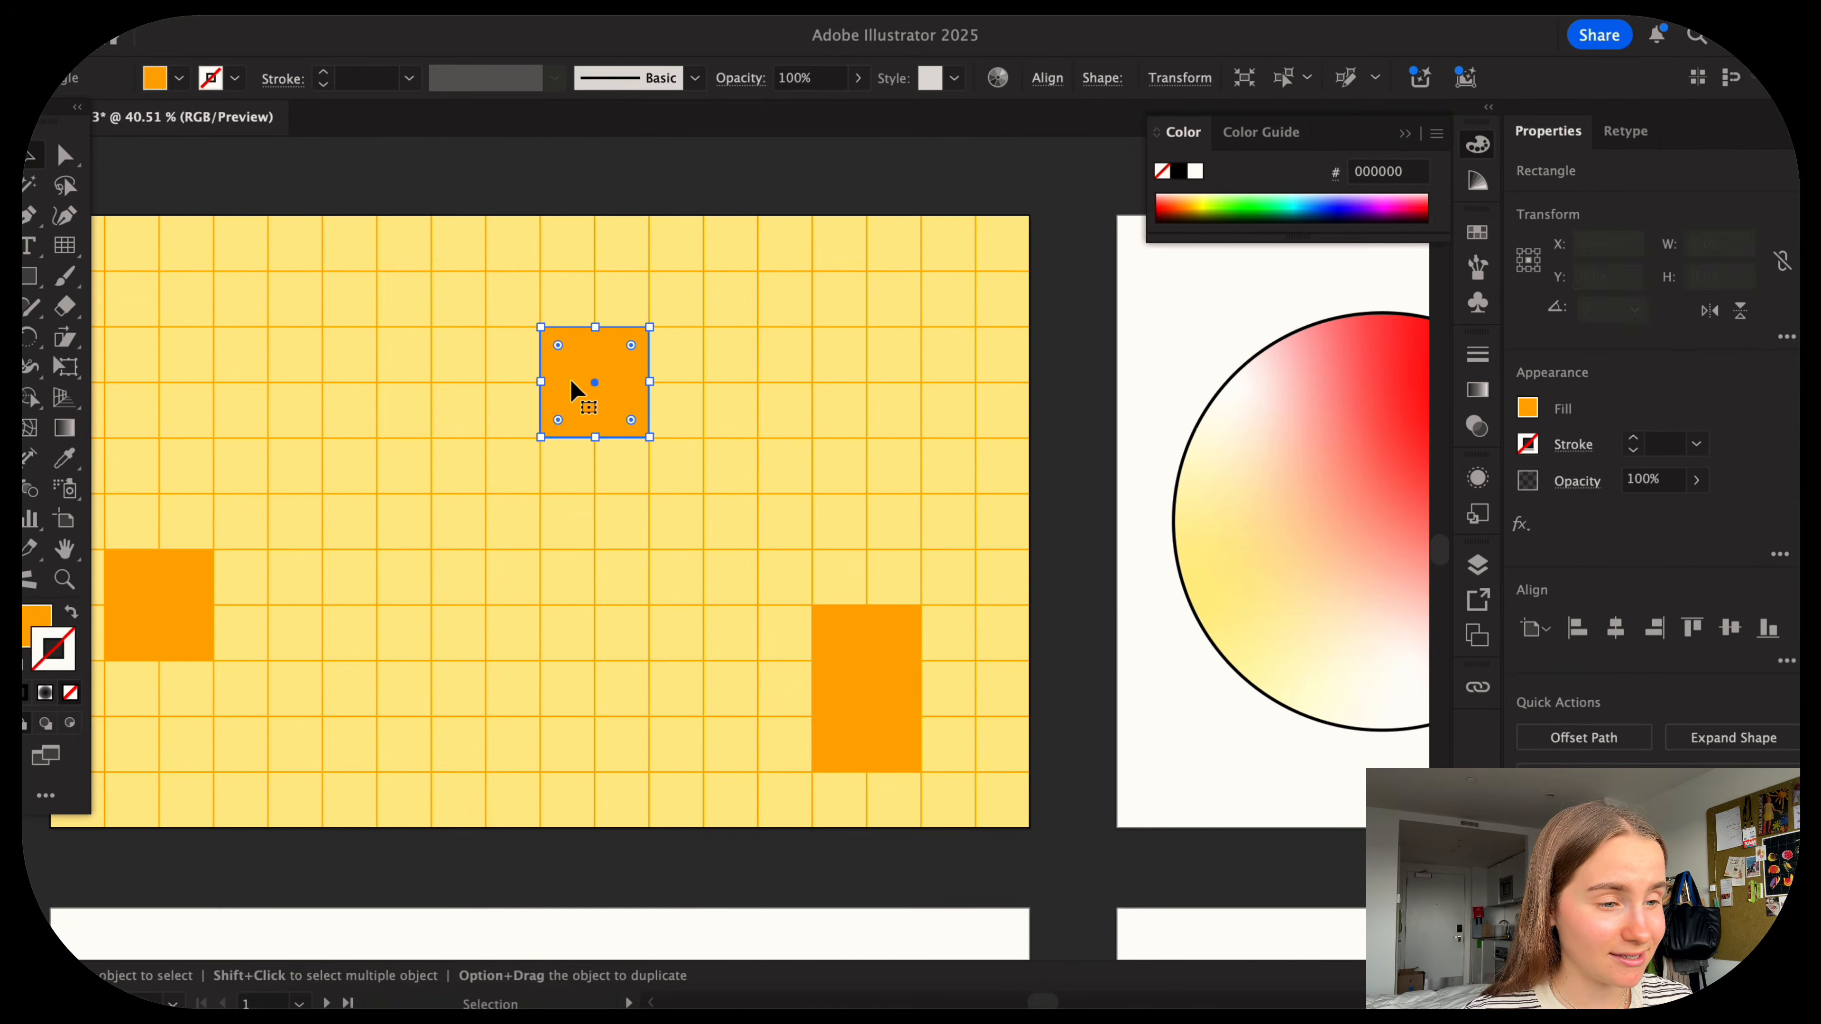
key("x")
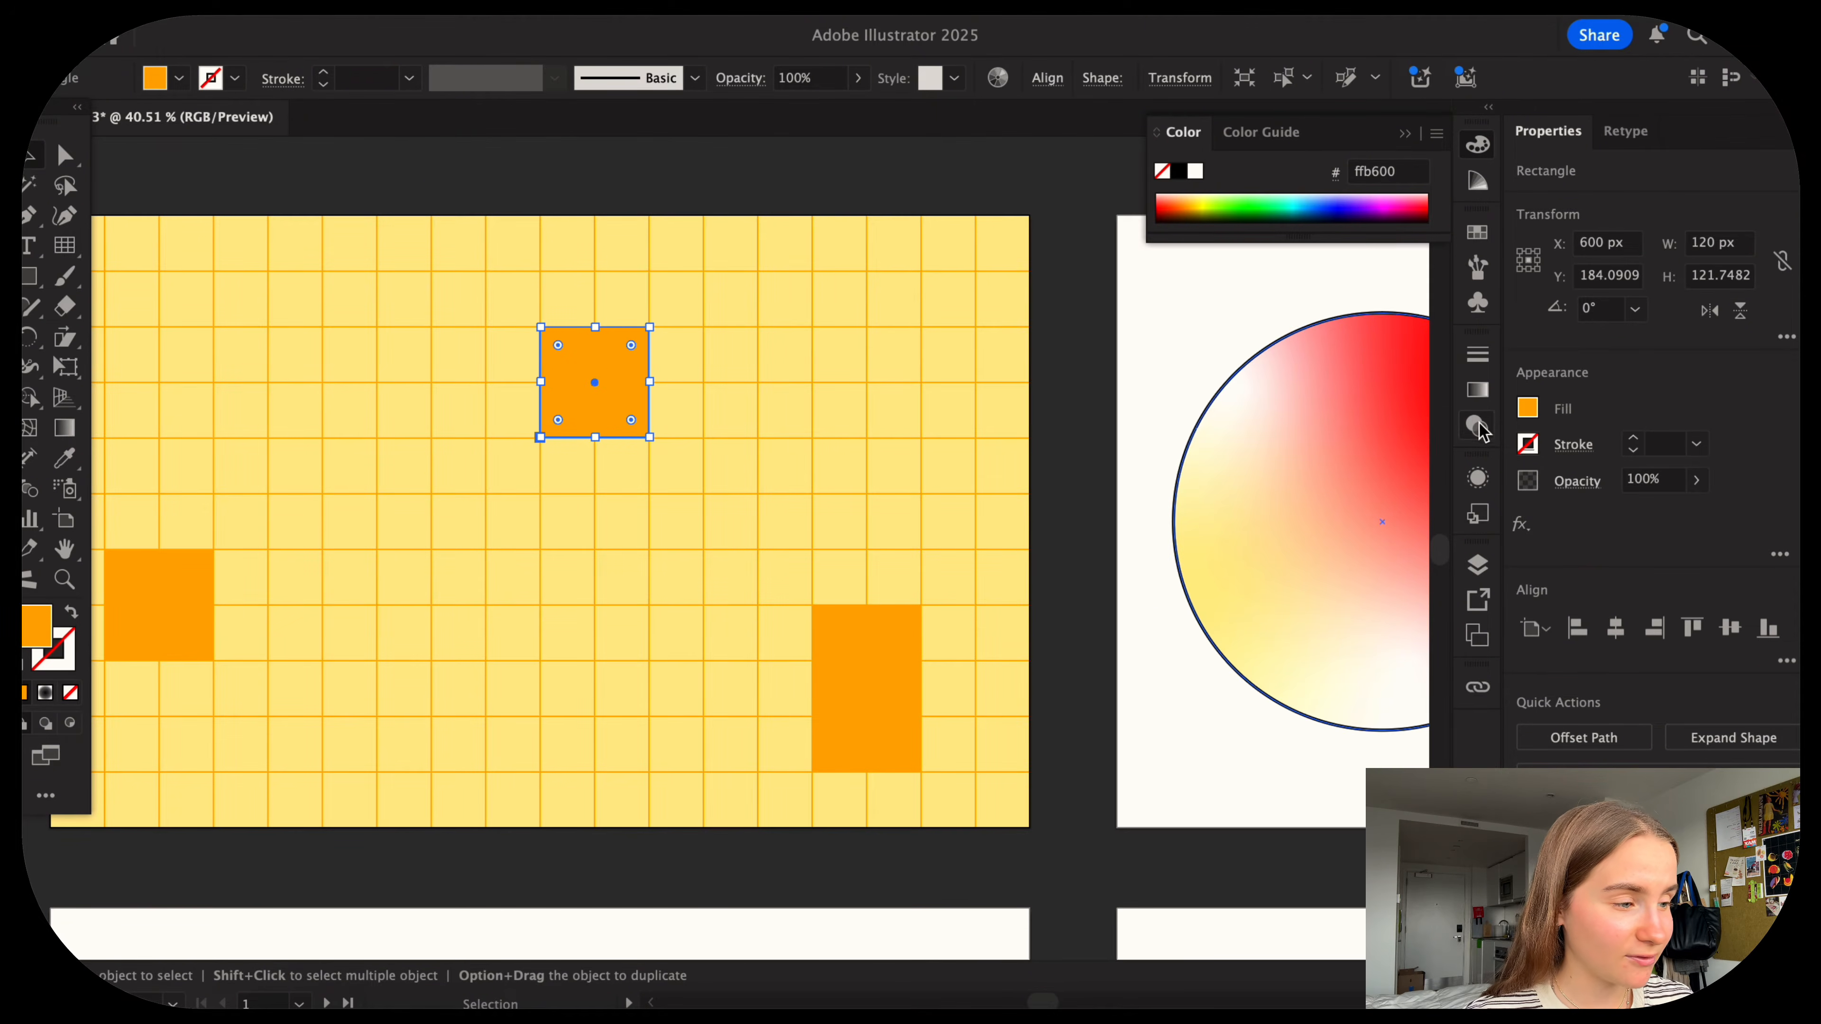
left_click(1476, 389)
left_click(315, 201)
scroll(316, 201, "down", 3)
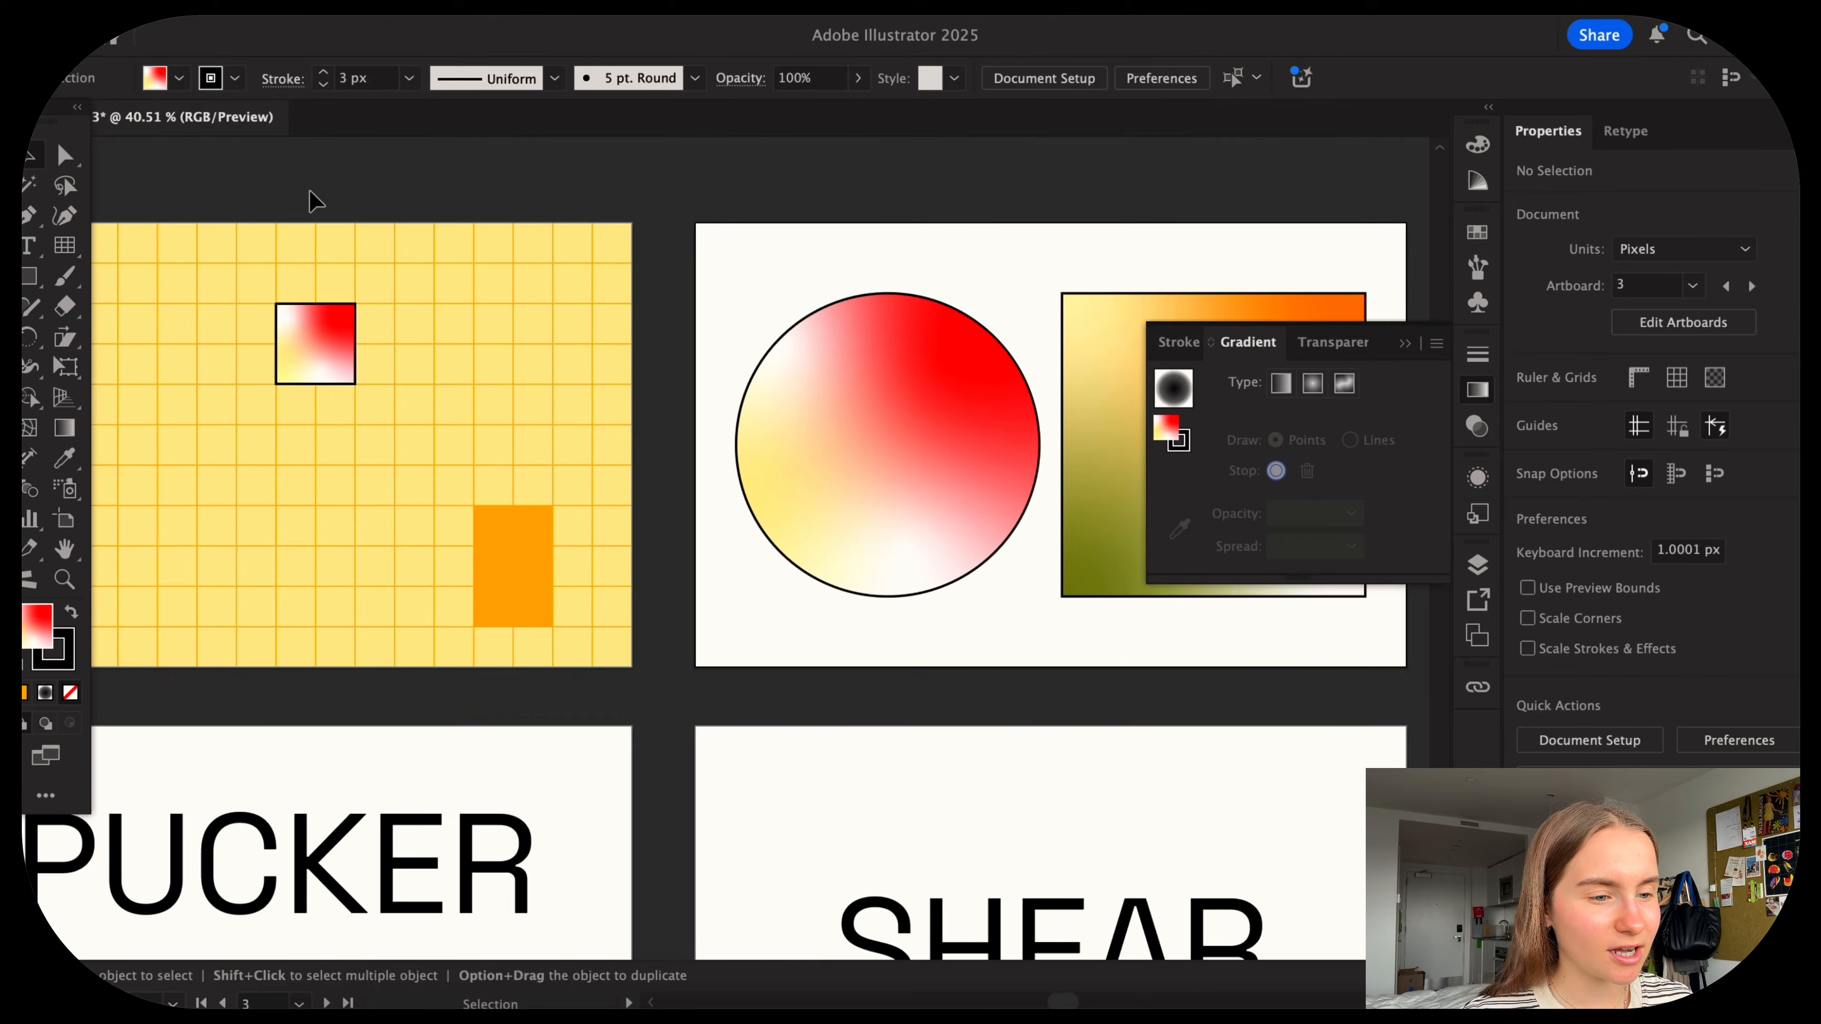
Set the stroke of the grid's upper gradient block to 1 px.
left_click(322, 393)
scroll(323, 393, "down", 1)
left_click(323, 85)
left_click(324, 84)
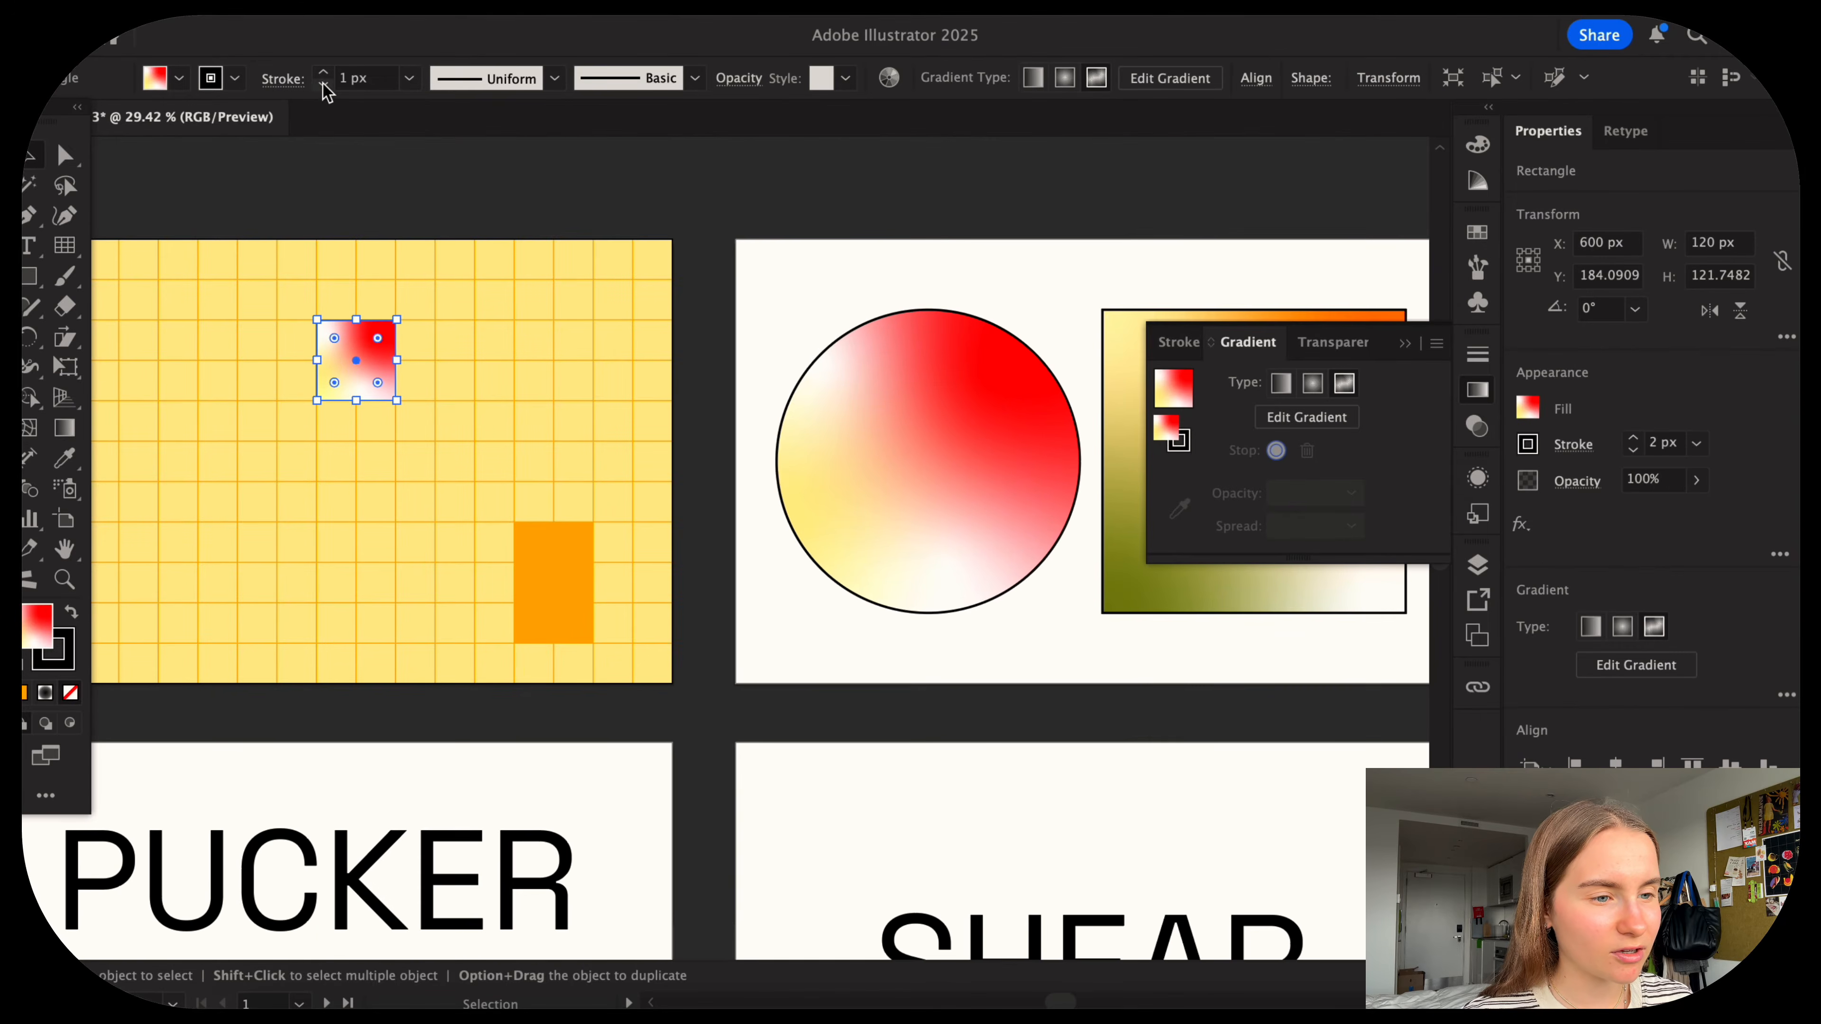
left_click(382, 178)
Sample the square's gradient and stroke onto the grid's tall lower-right block with the Eyedropper and reduce its stroke to 2 px.
left_click(550, 584)
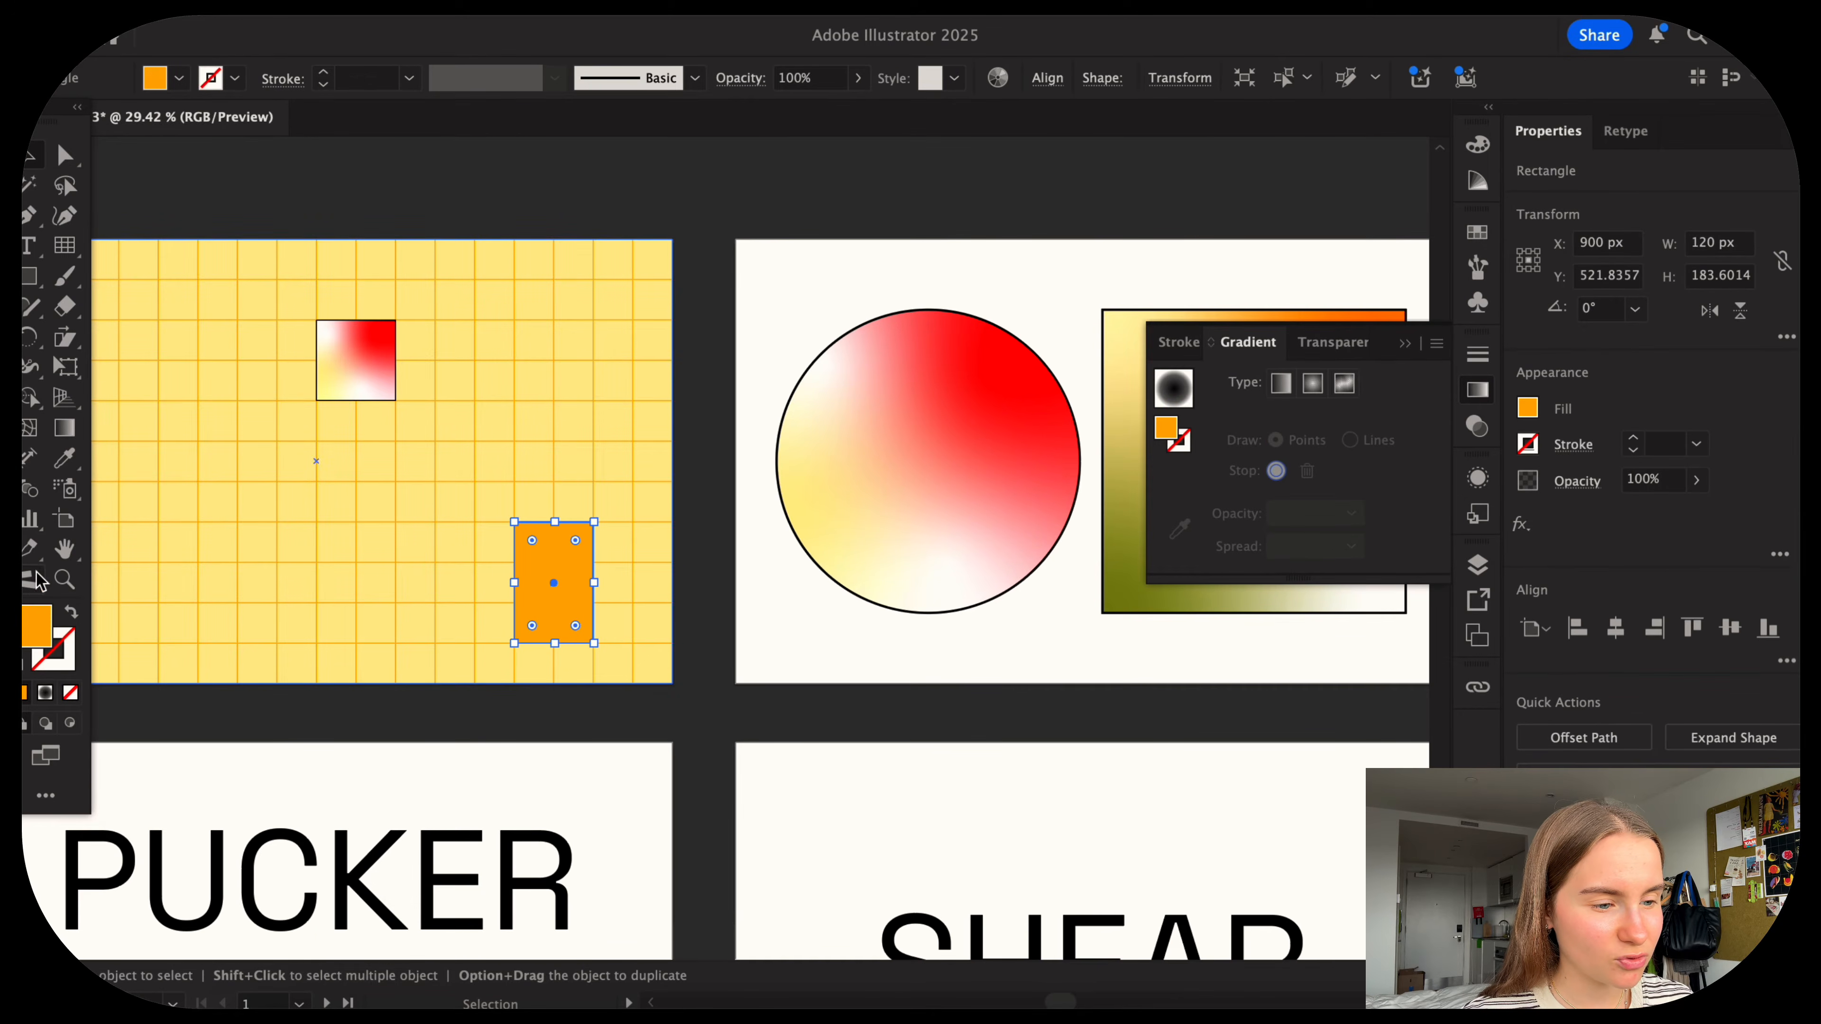
left_click(65, 461)
scroll(1020, 423, "right", 4)
left_click(1021, 423)
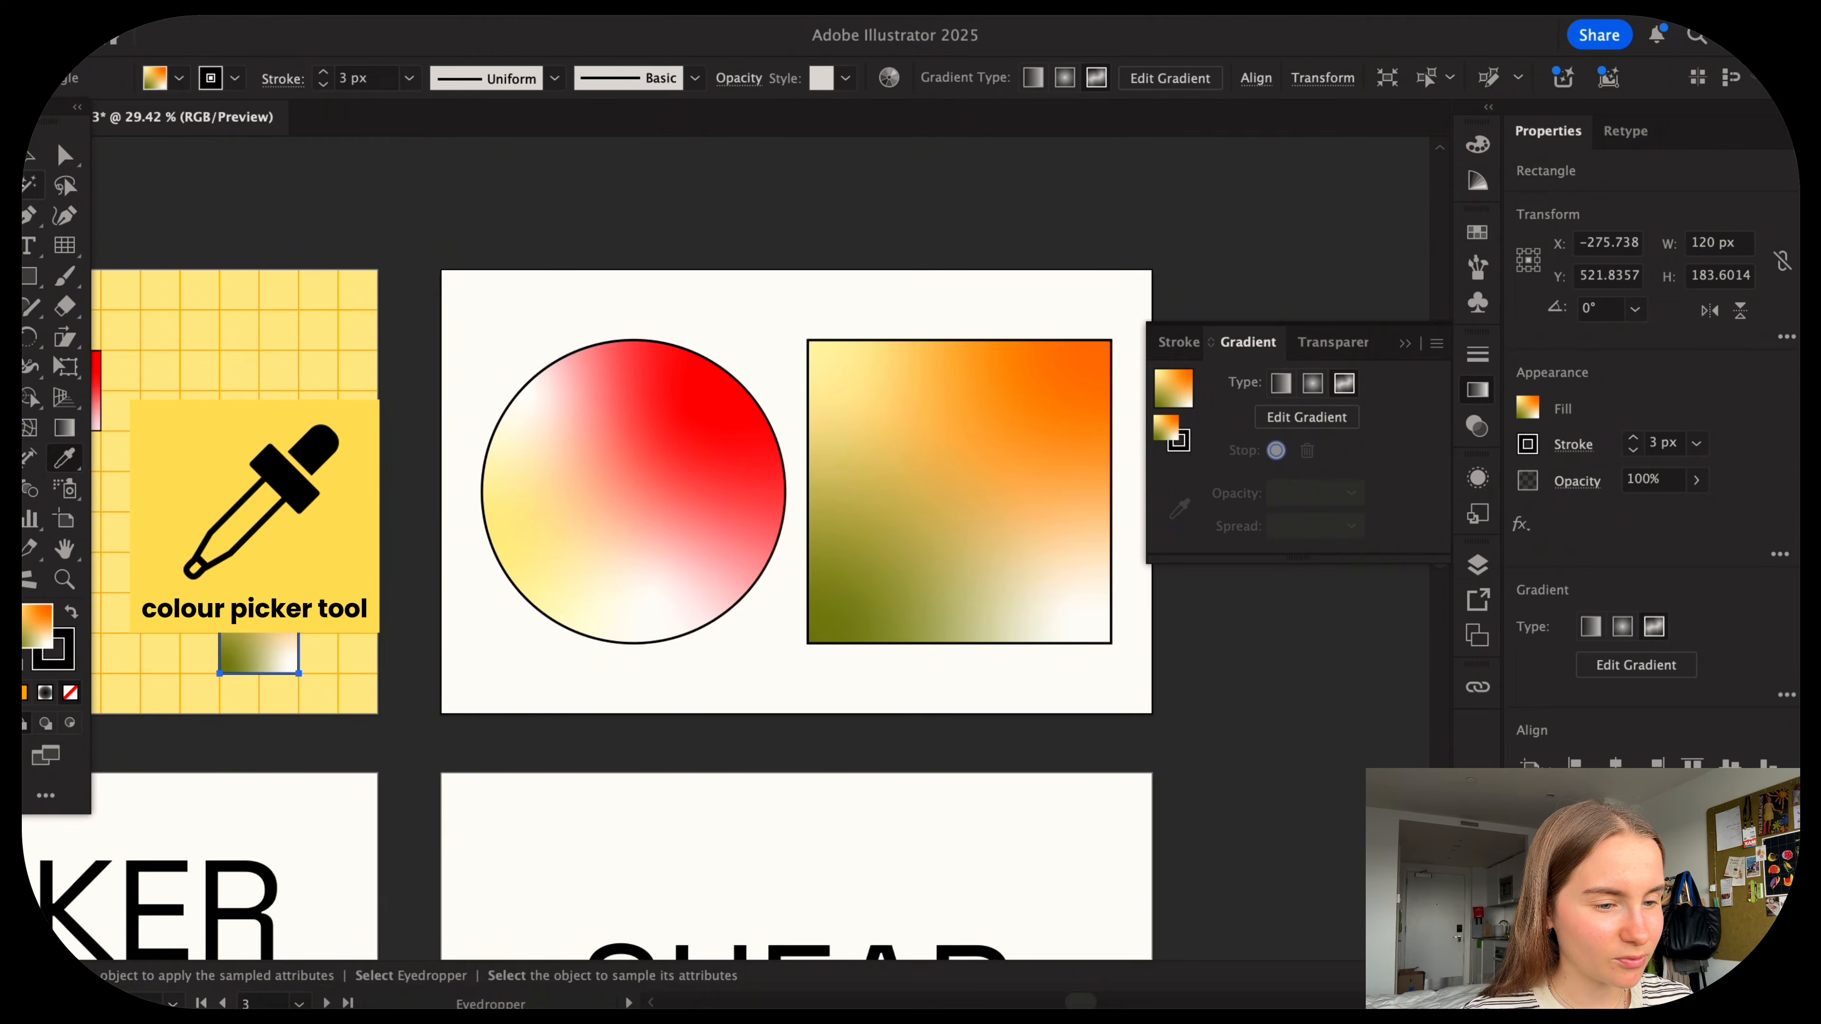
left_click(30, 156)
scroll(889, 413, "left", 2)
scroll(889, 413, "left", 2)
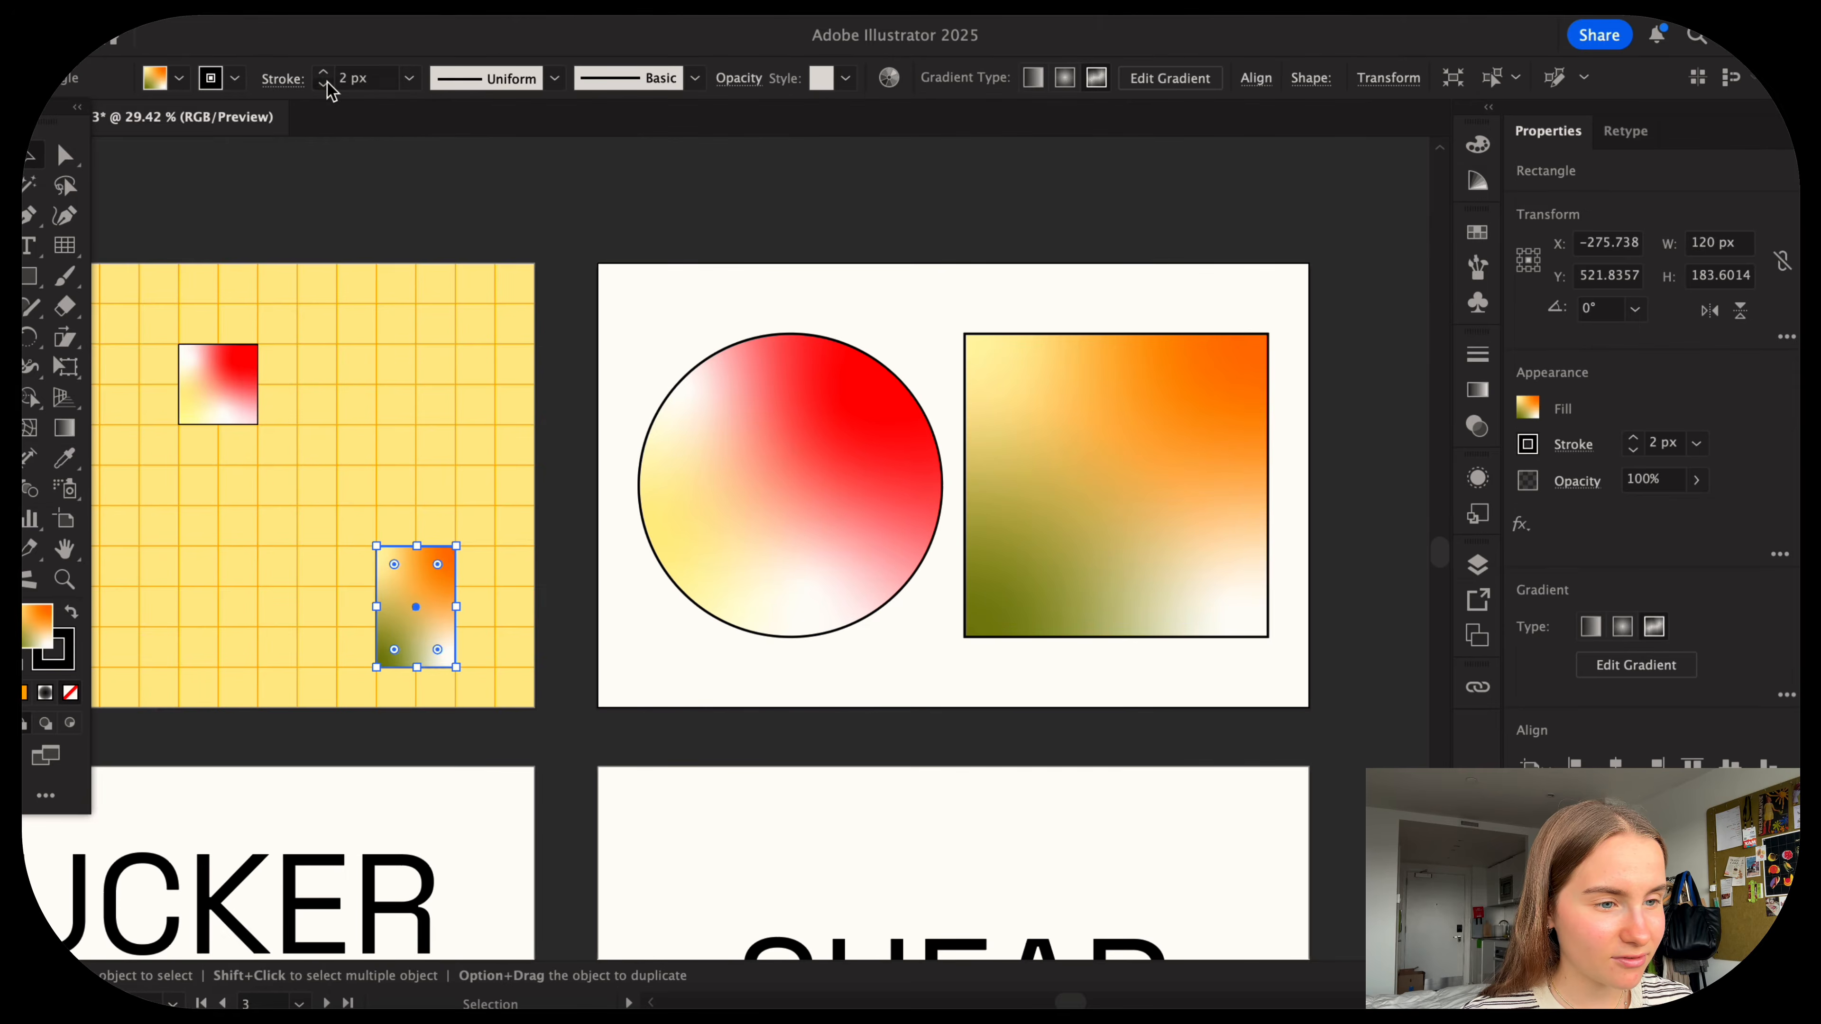
left_click(362, 232)
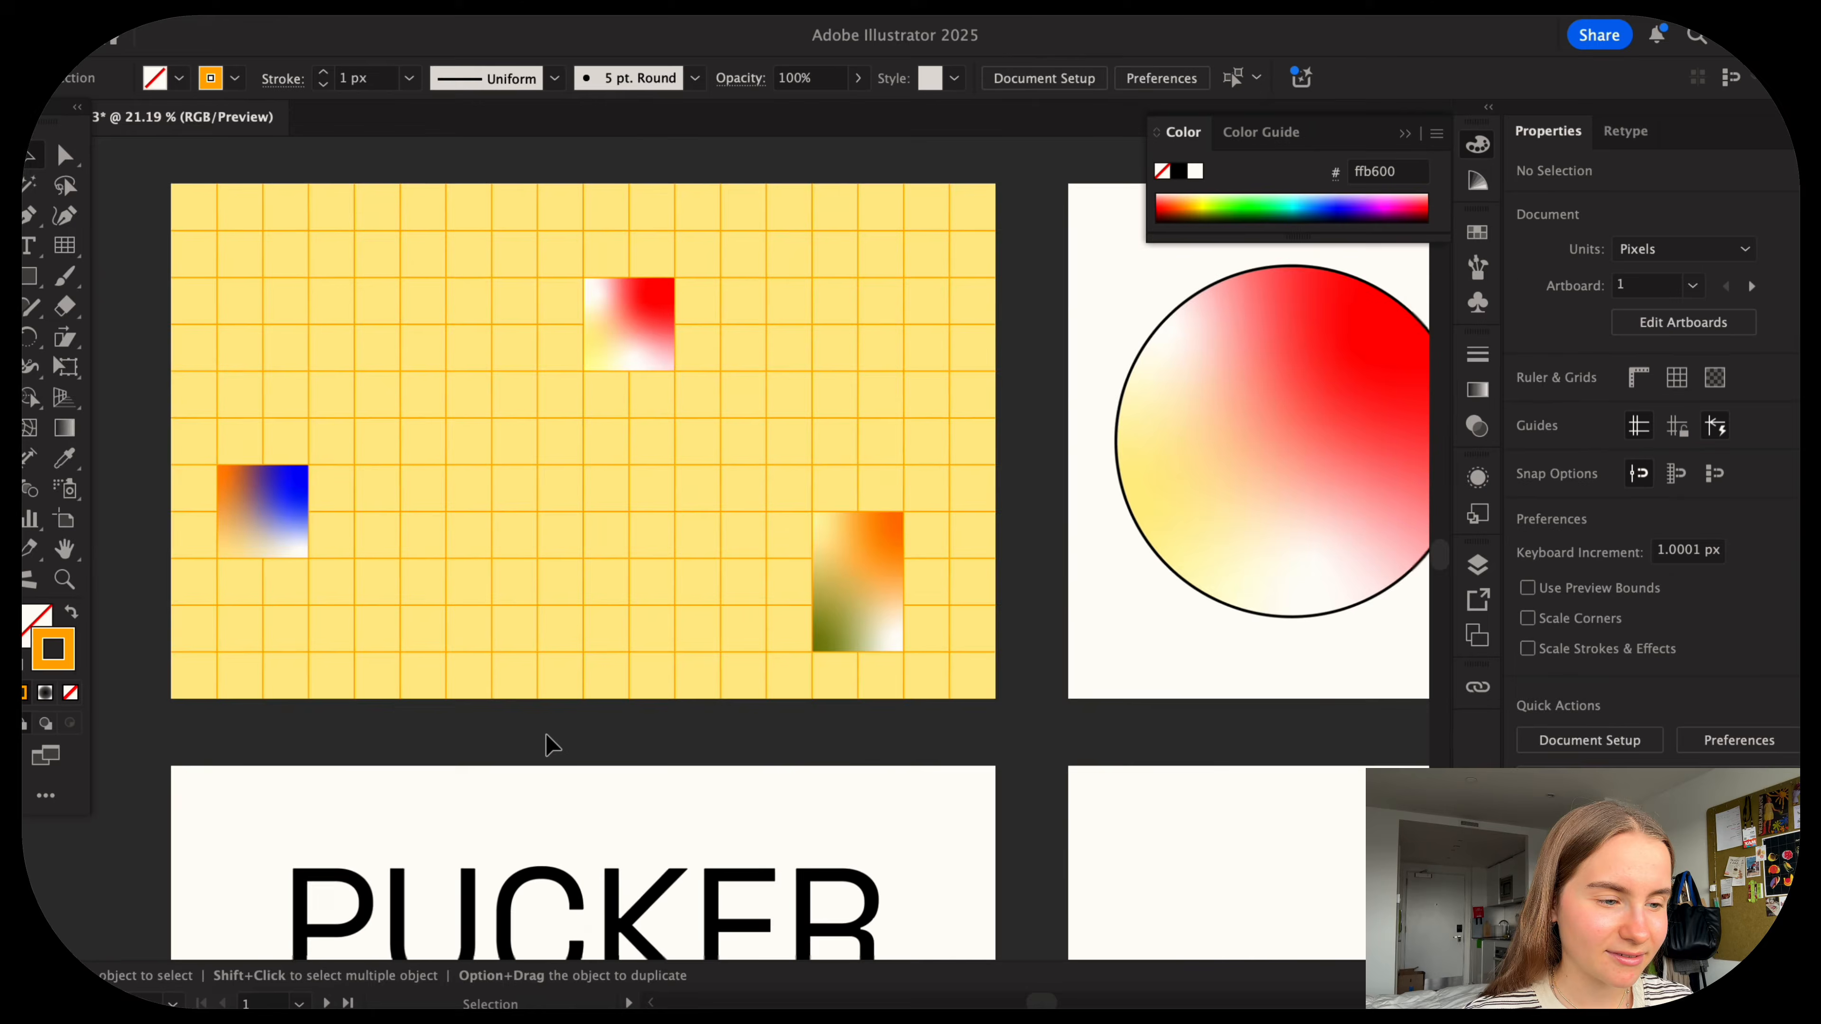
Delete the PUCKER BLOAT text from the artboard below the grid design.
scroll(547, 744, "down", 3)
scroll(546, 744, "up", 4)
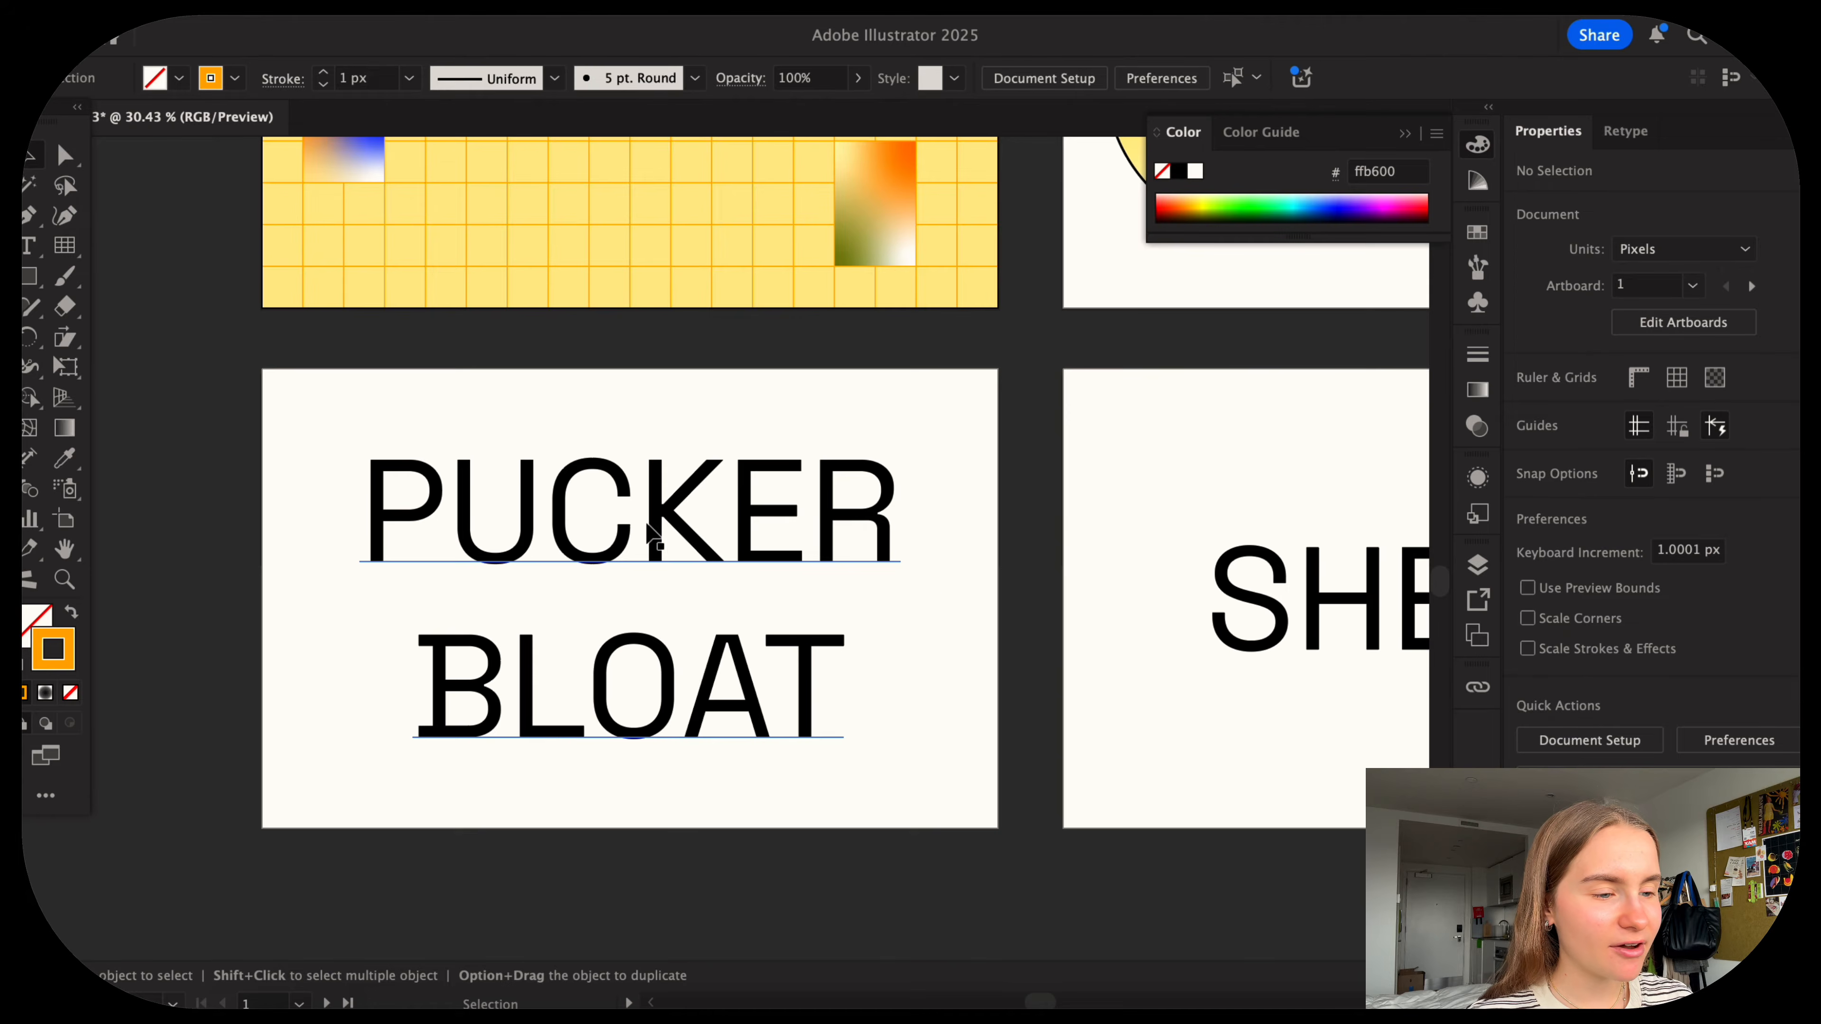
left_click(649, 534)
scroll(648, 534, "up", 3)
scroll(646, 531, "left", 2)
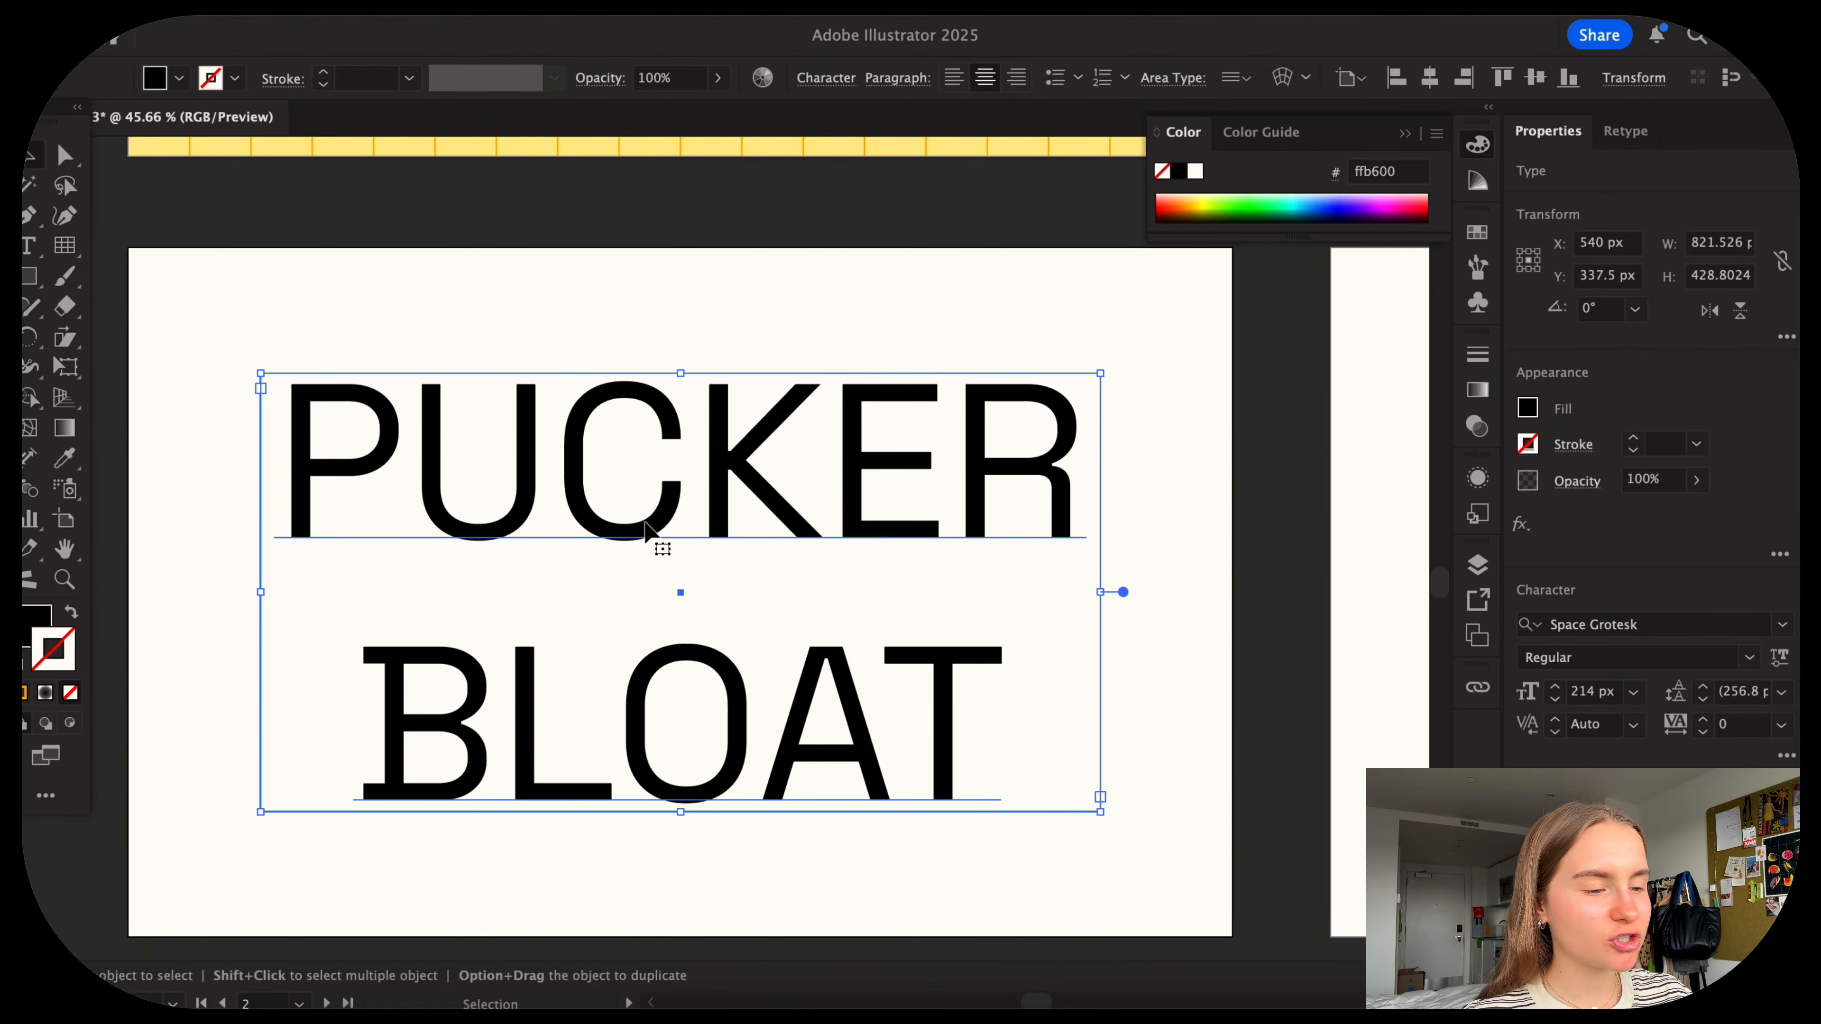
key("Delete")
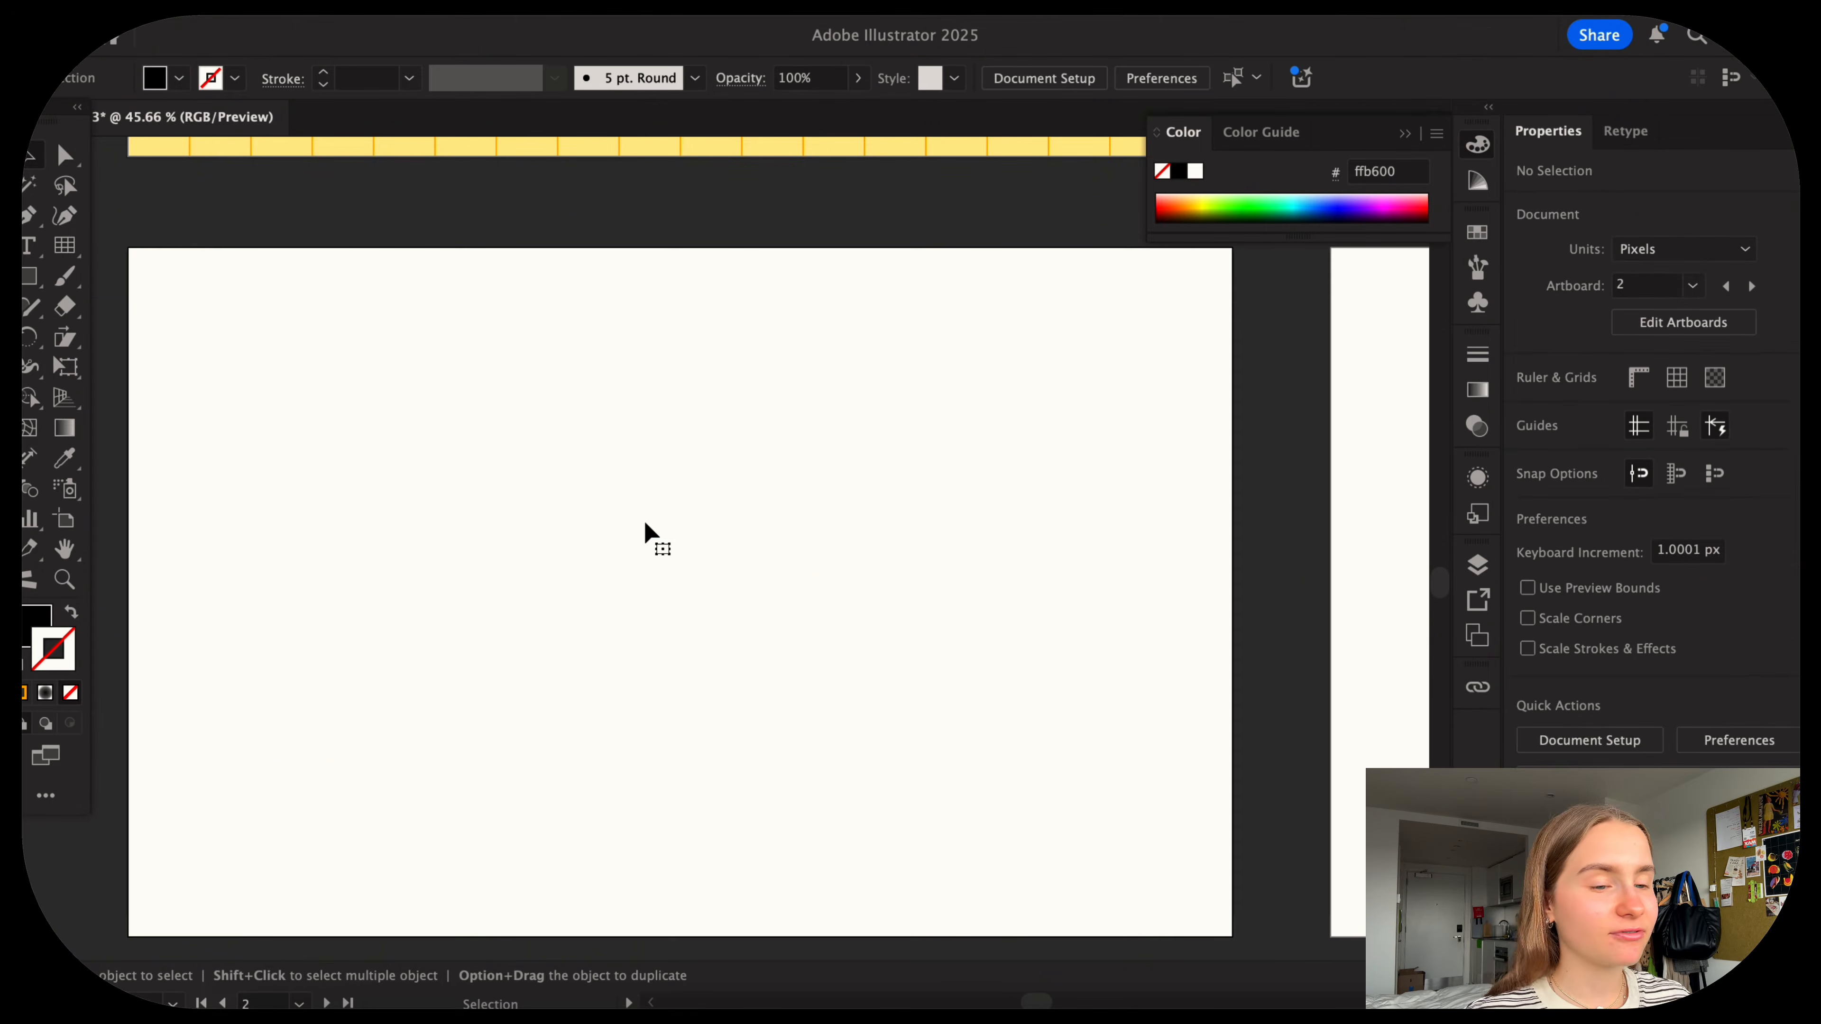
scroll(643, 517, "down", 3)
left_click(30, 276)
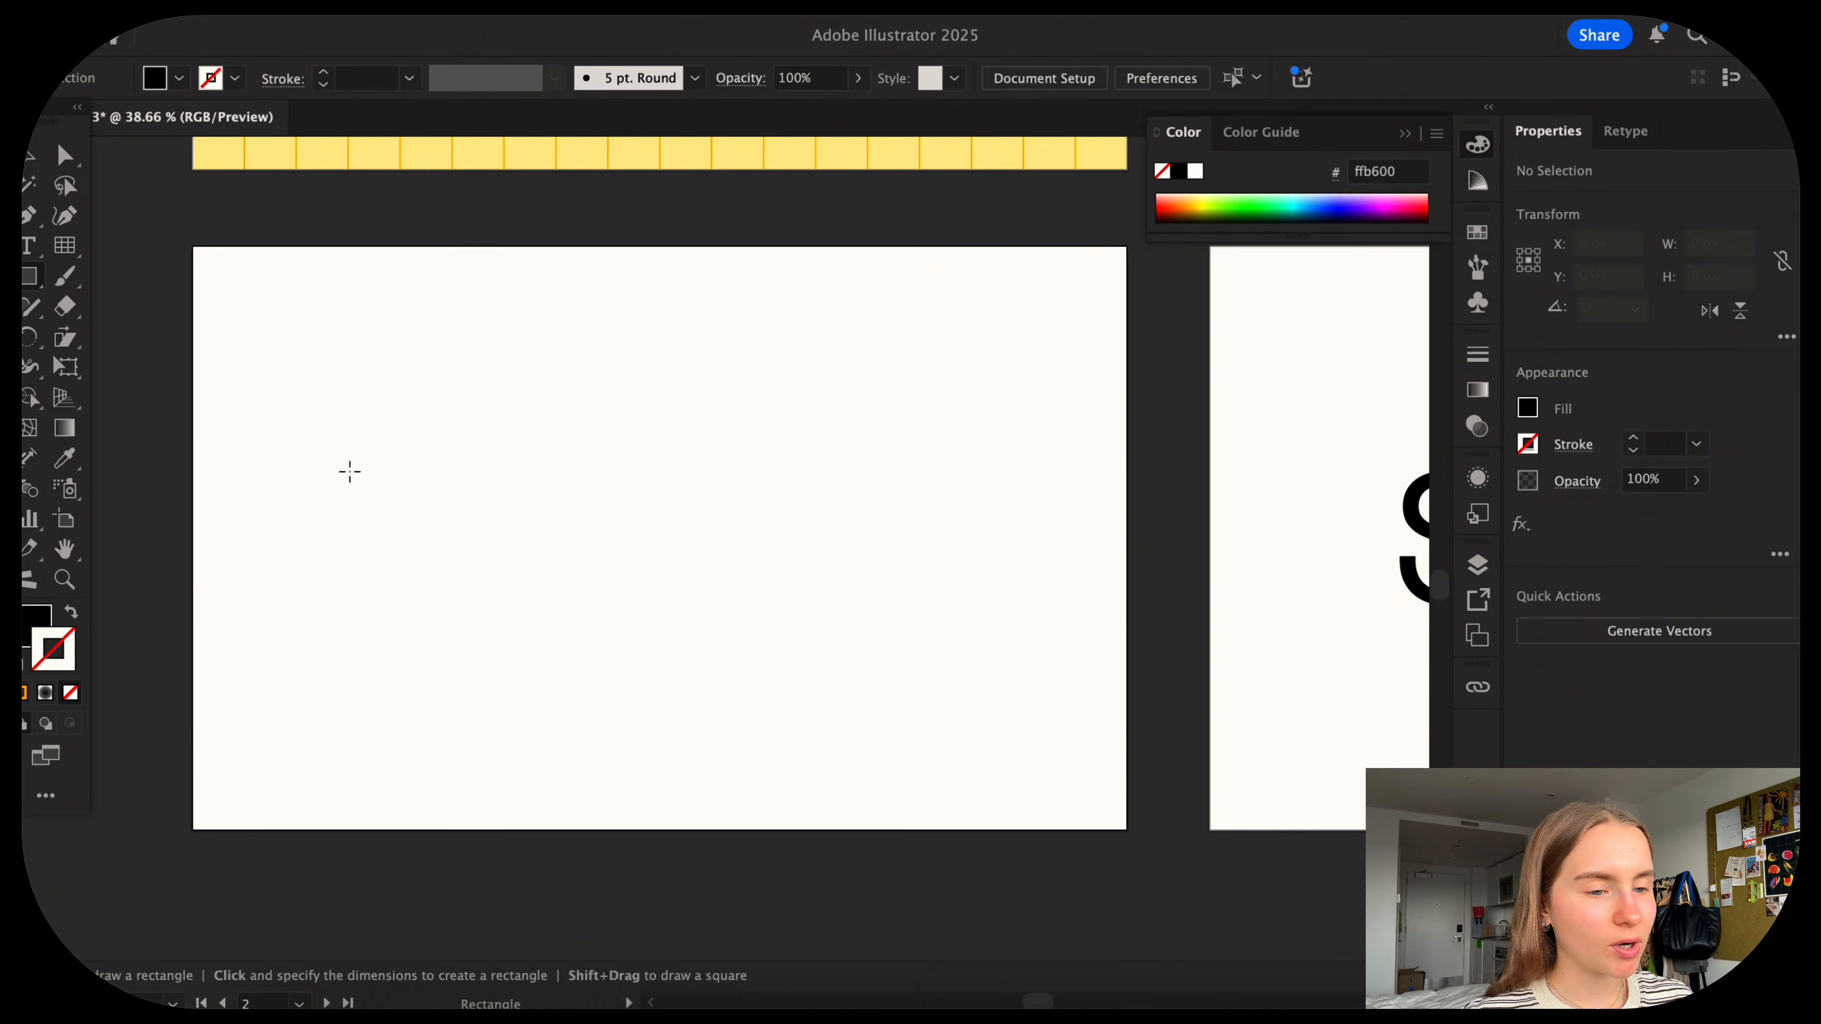
left_click(30, 276)
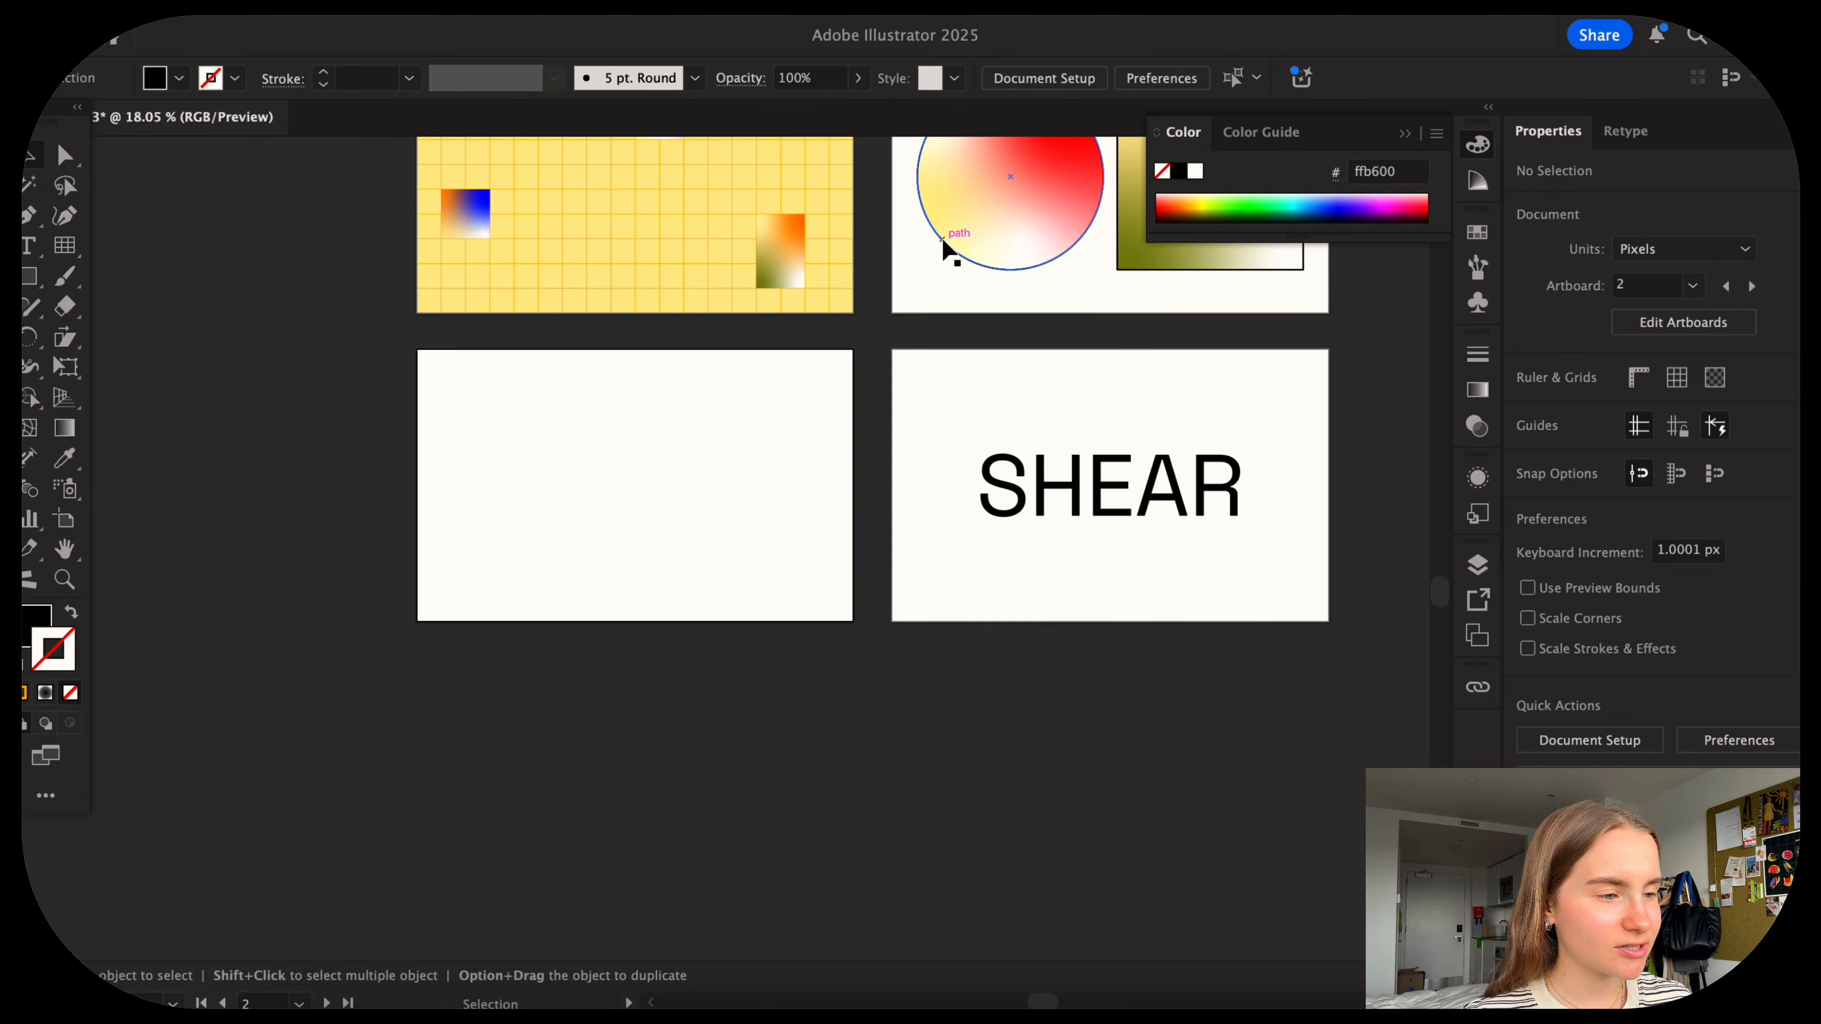
Duplicate the outlined gradient circle and square onto the emptied artboard below the grid design.
left_click(945, 251)
left_click_drag(1175, 269, 695, 542)
scroll(695, 541, "up", 1)
left_click(630, 703)
scroll(630, 703, "up", 3)
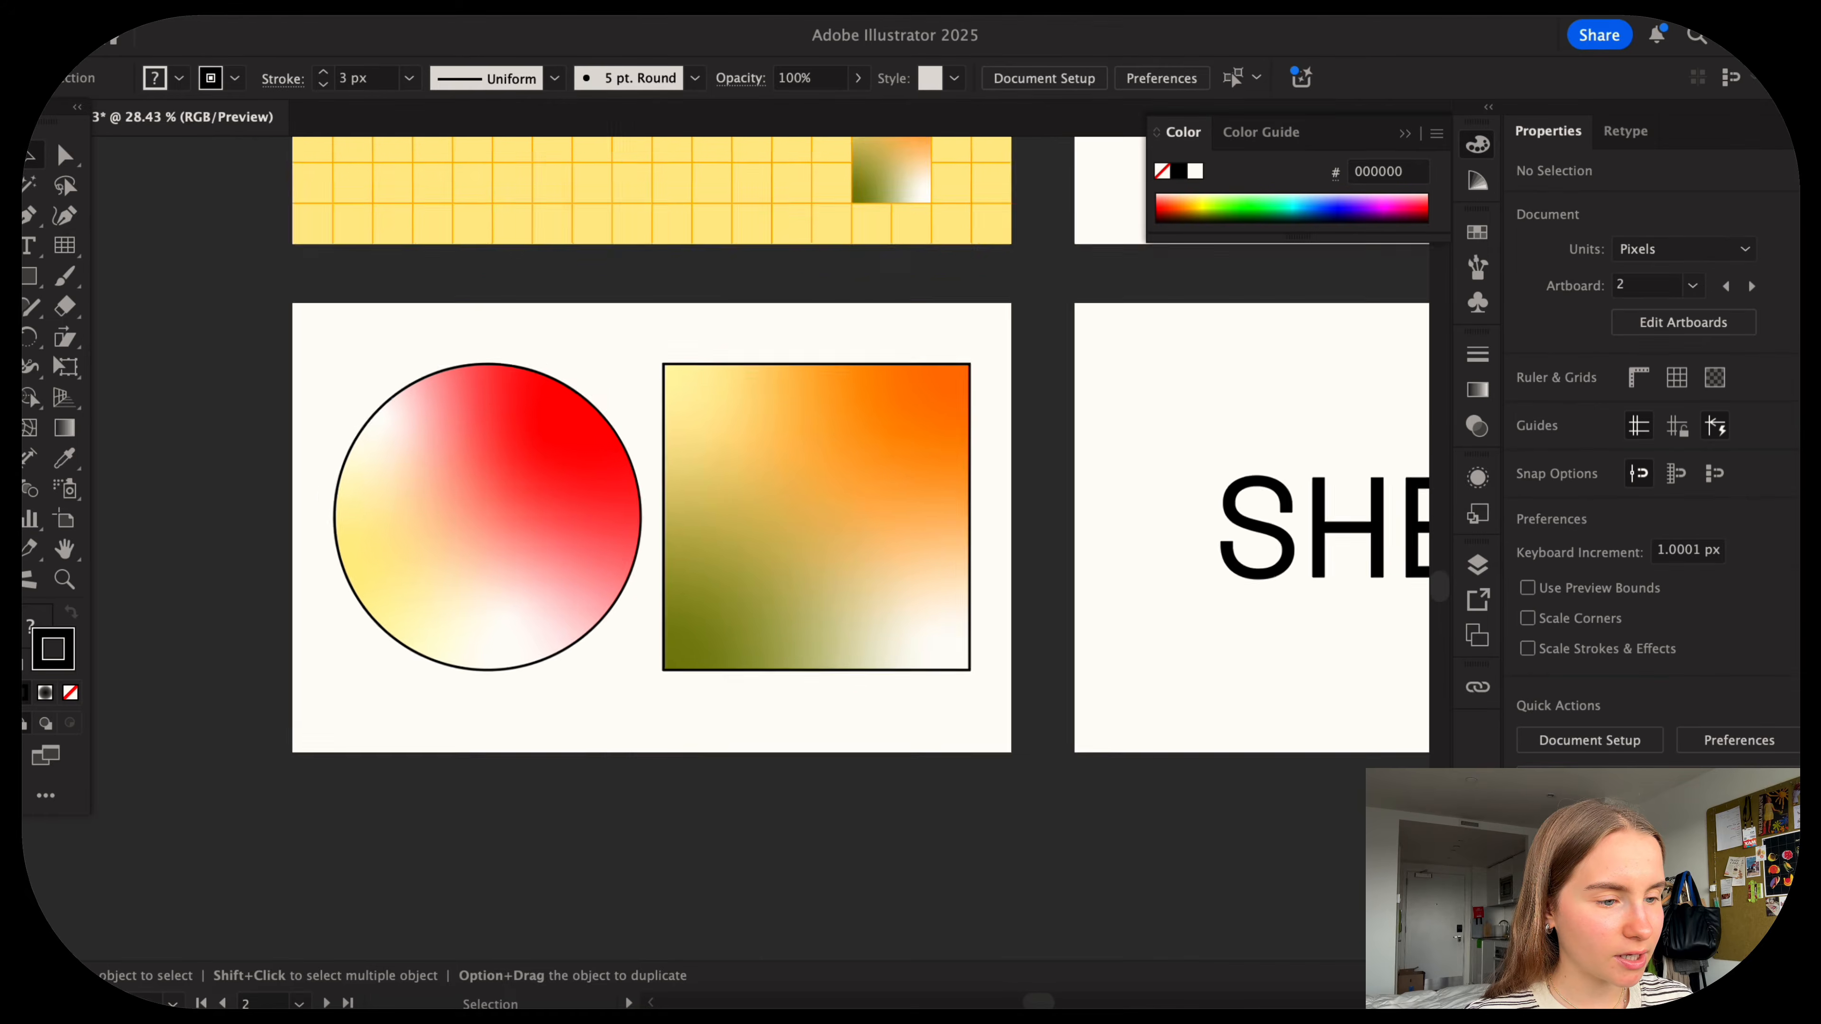
Fill the duplicated circle with solid orange ffb000.
left_click(542, 535)
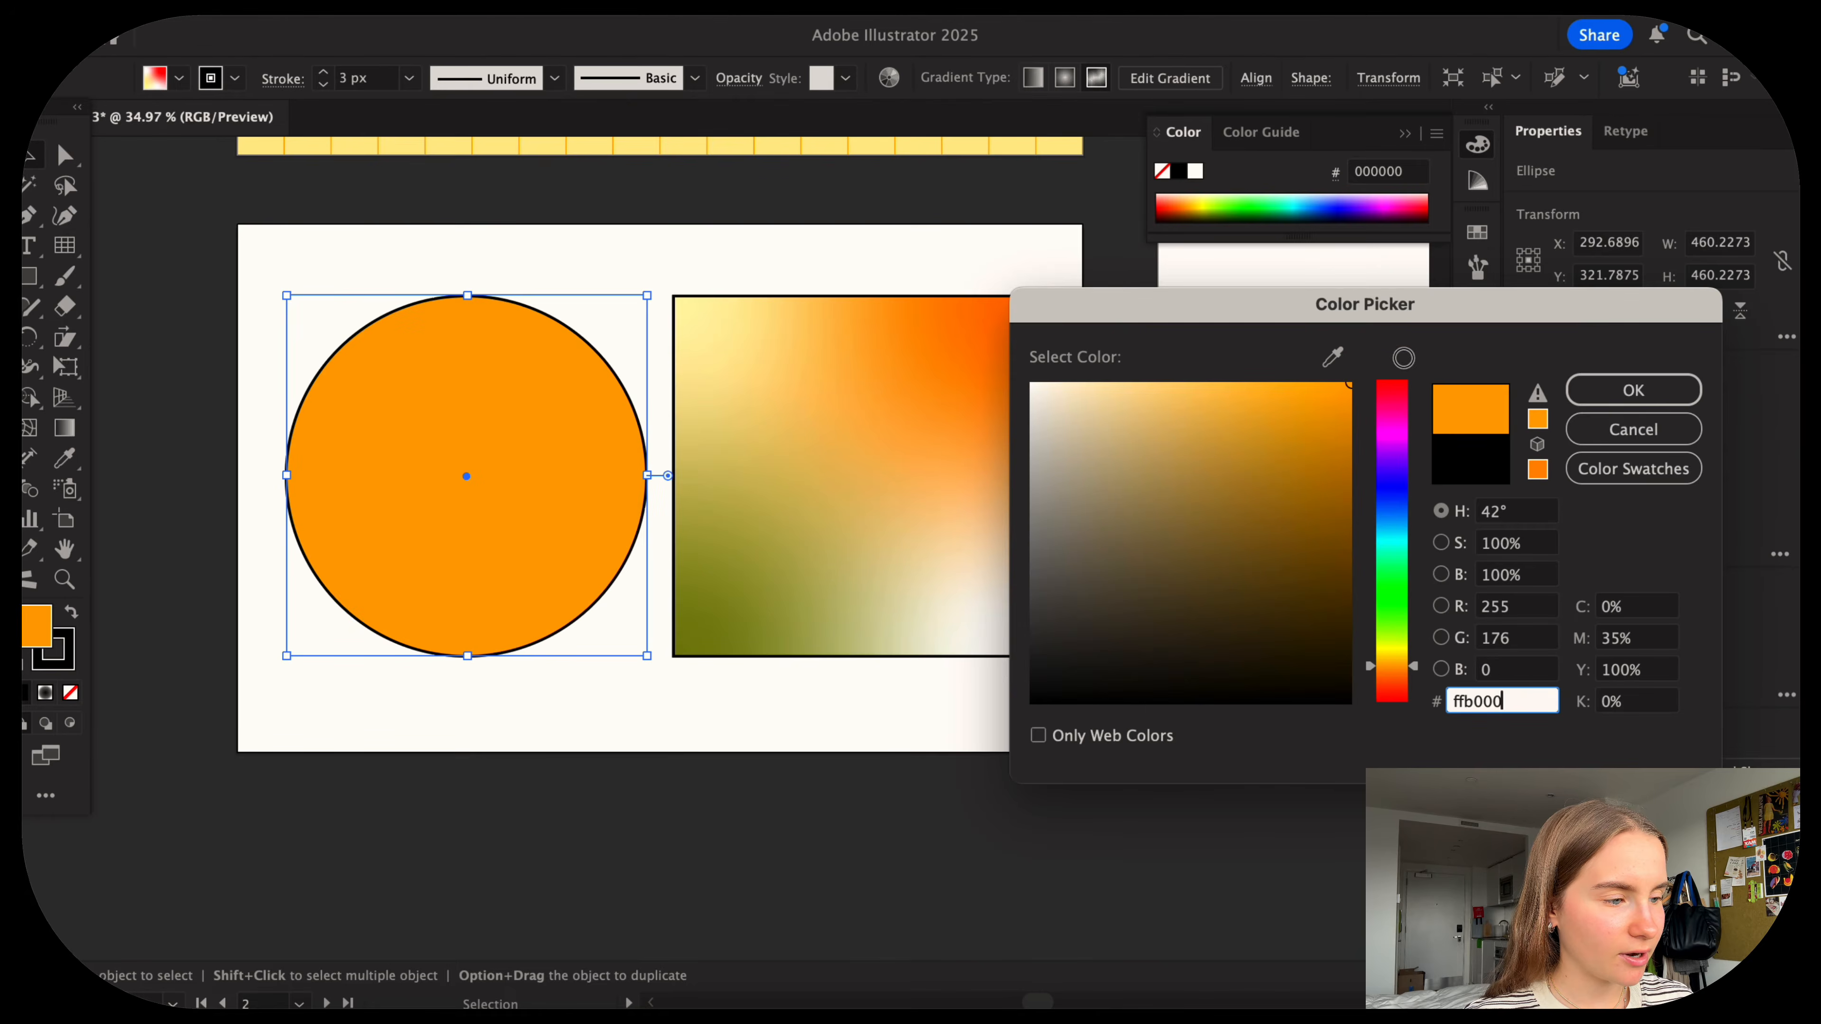
left_click(1634, 389)
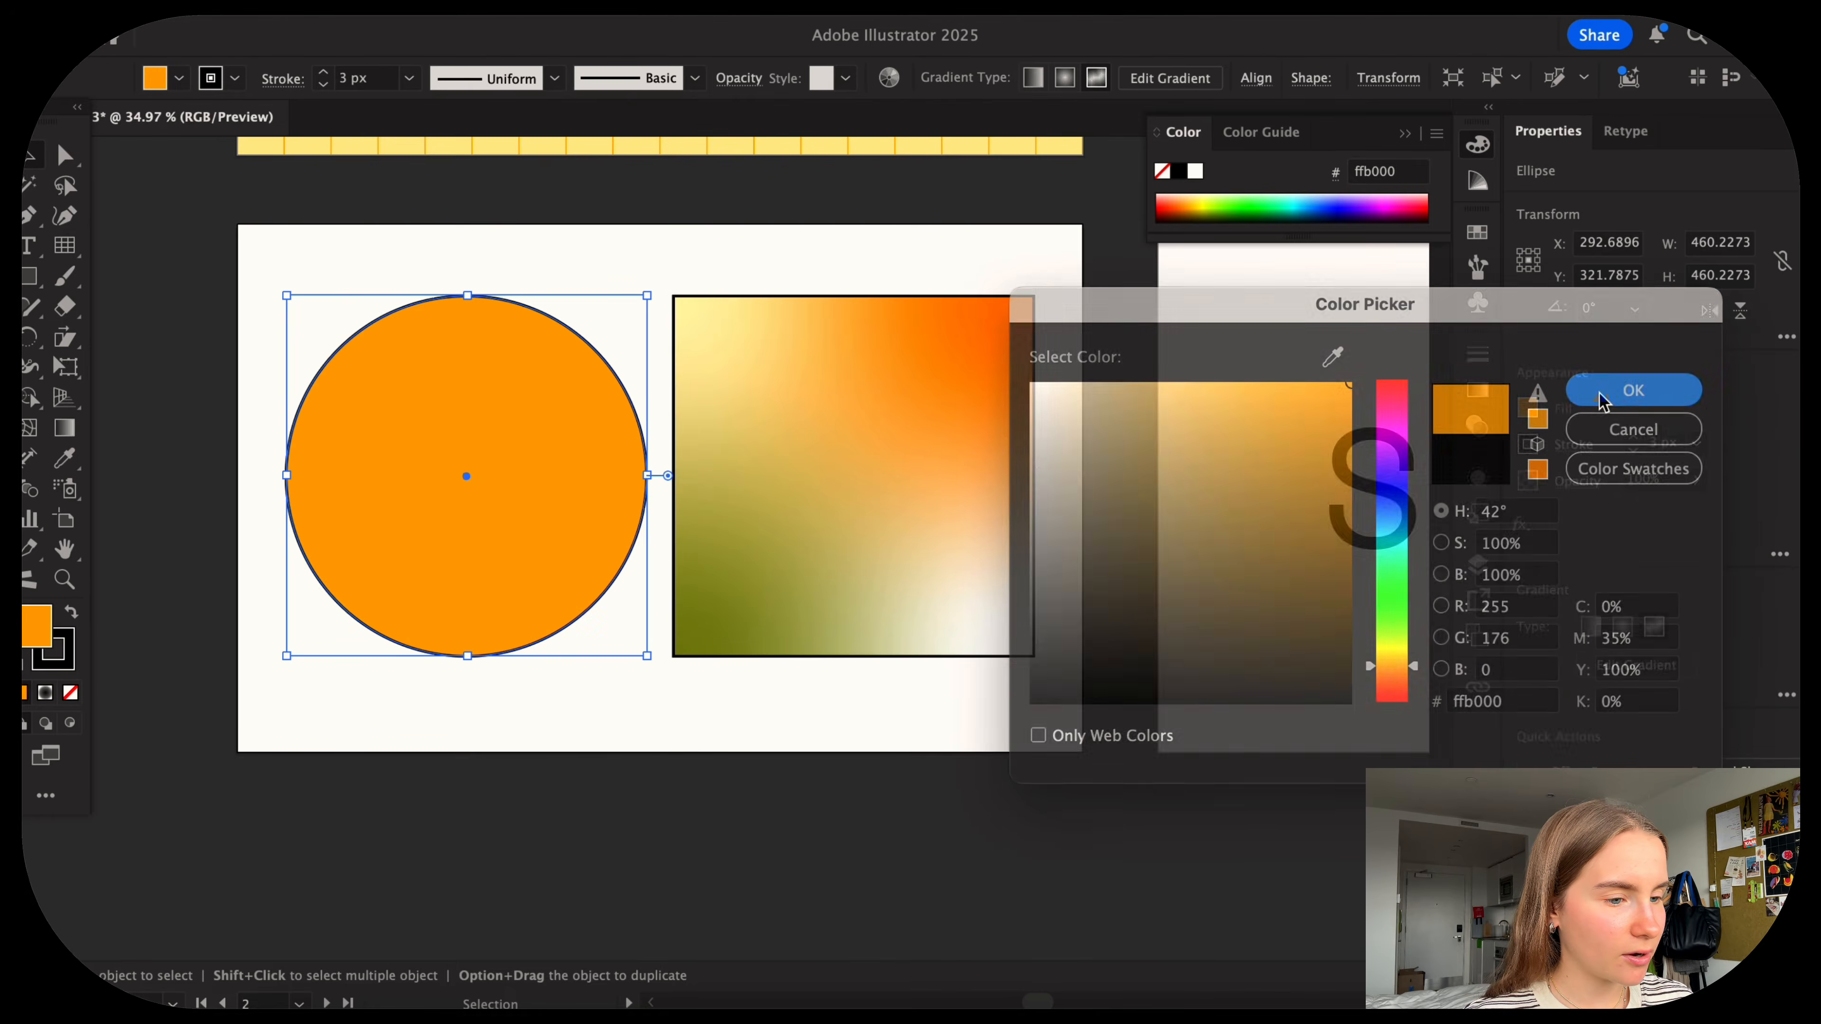
Remove the strokes from the orange circle and the gradient square on the artboard below the grid design.
left_click(39, 663)
left_click(70, 692)
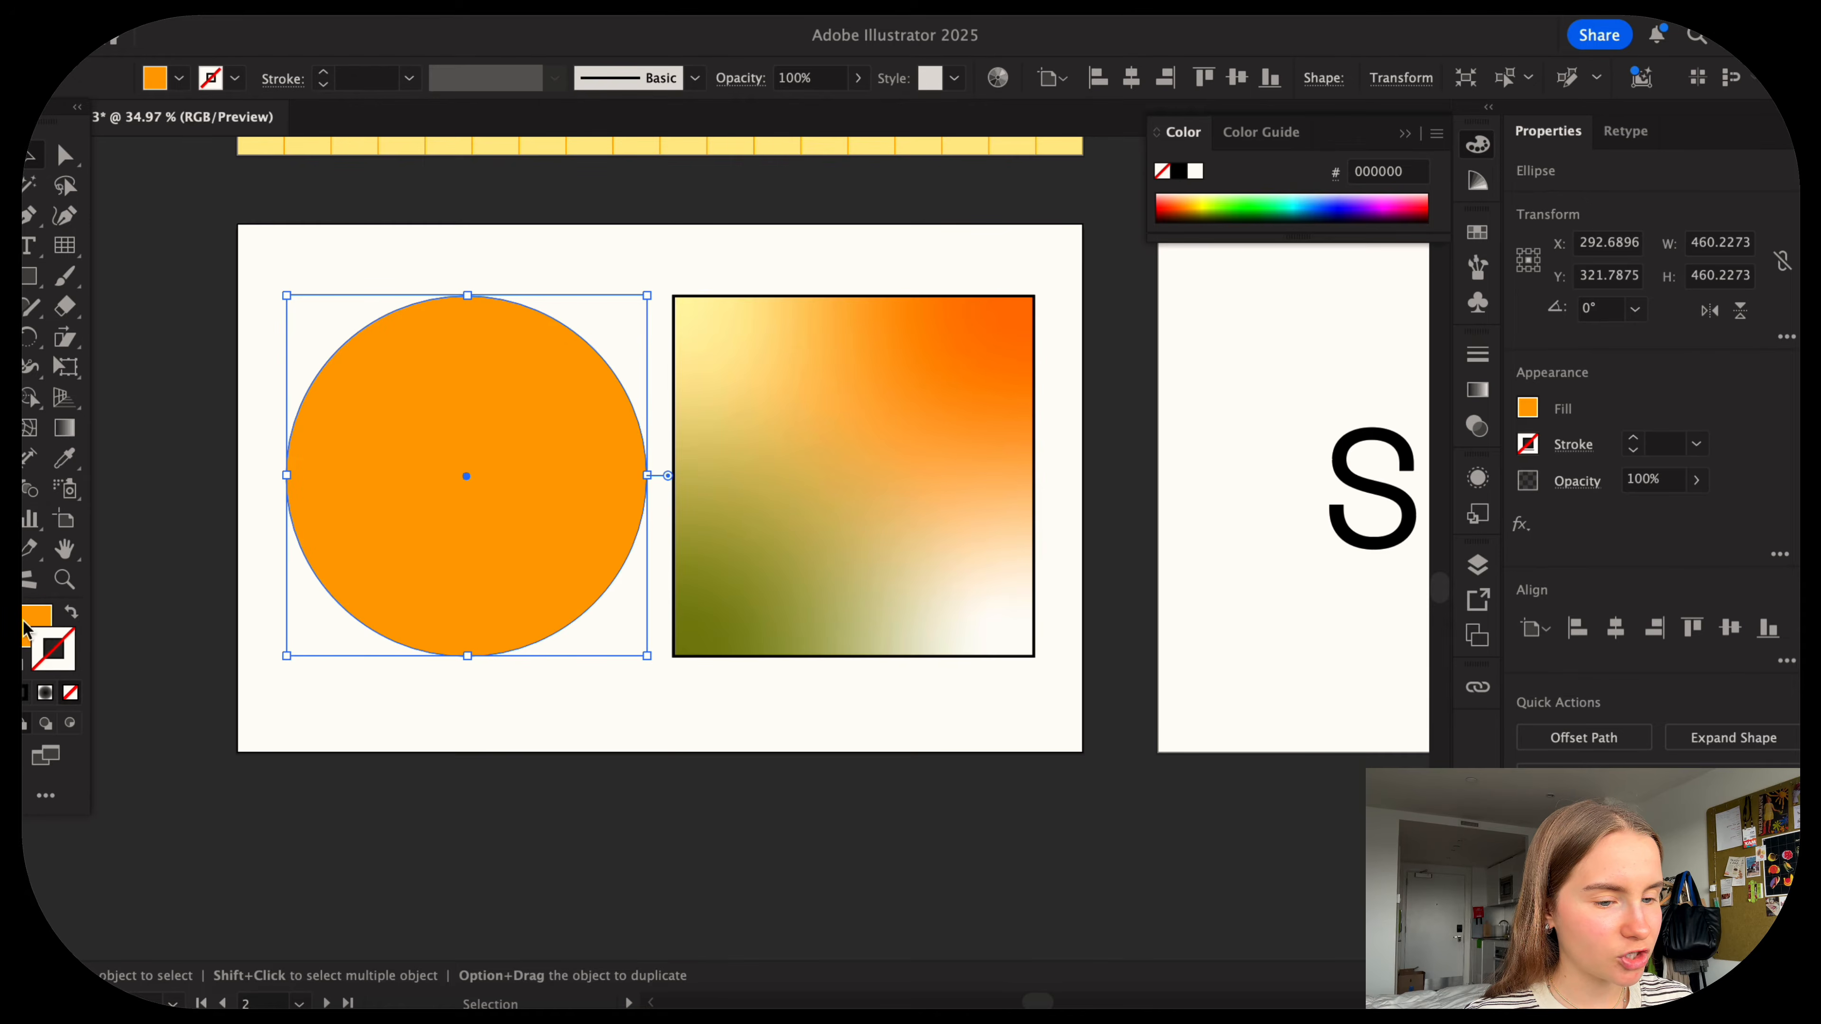
left_click(29, 618)
left_click(774, 652)
left_click(58, 658)
left_click(70, 692)
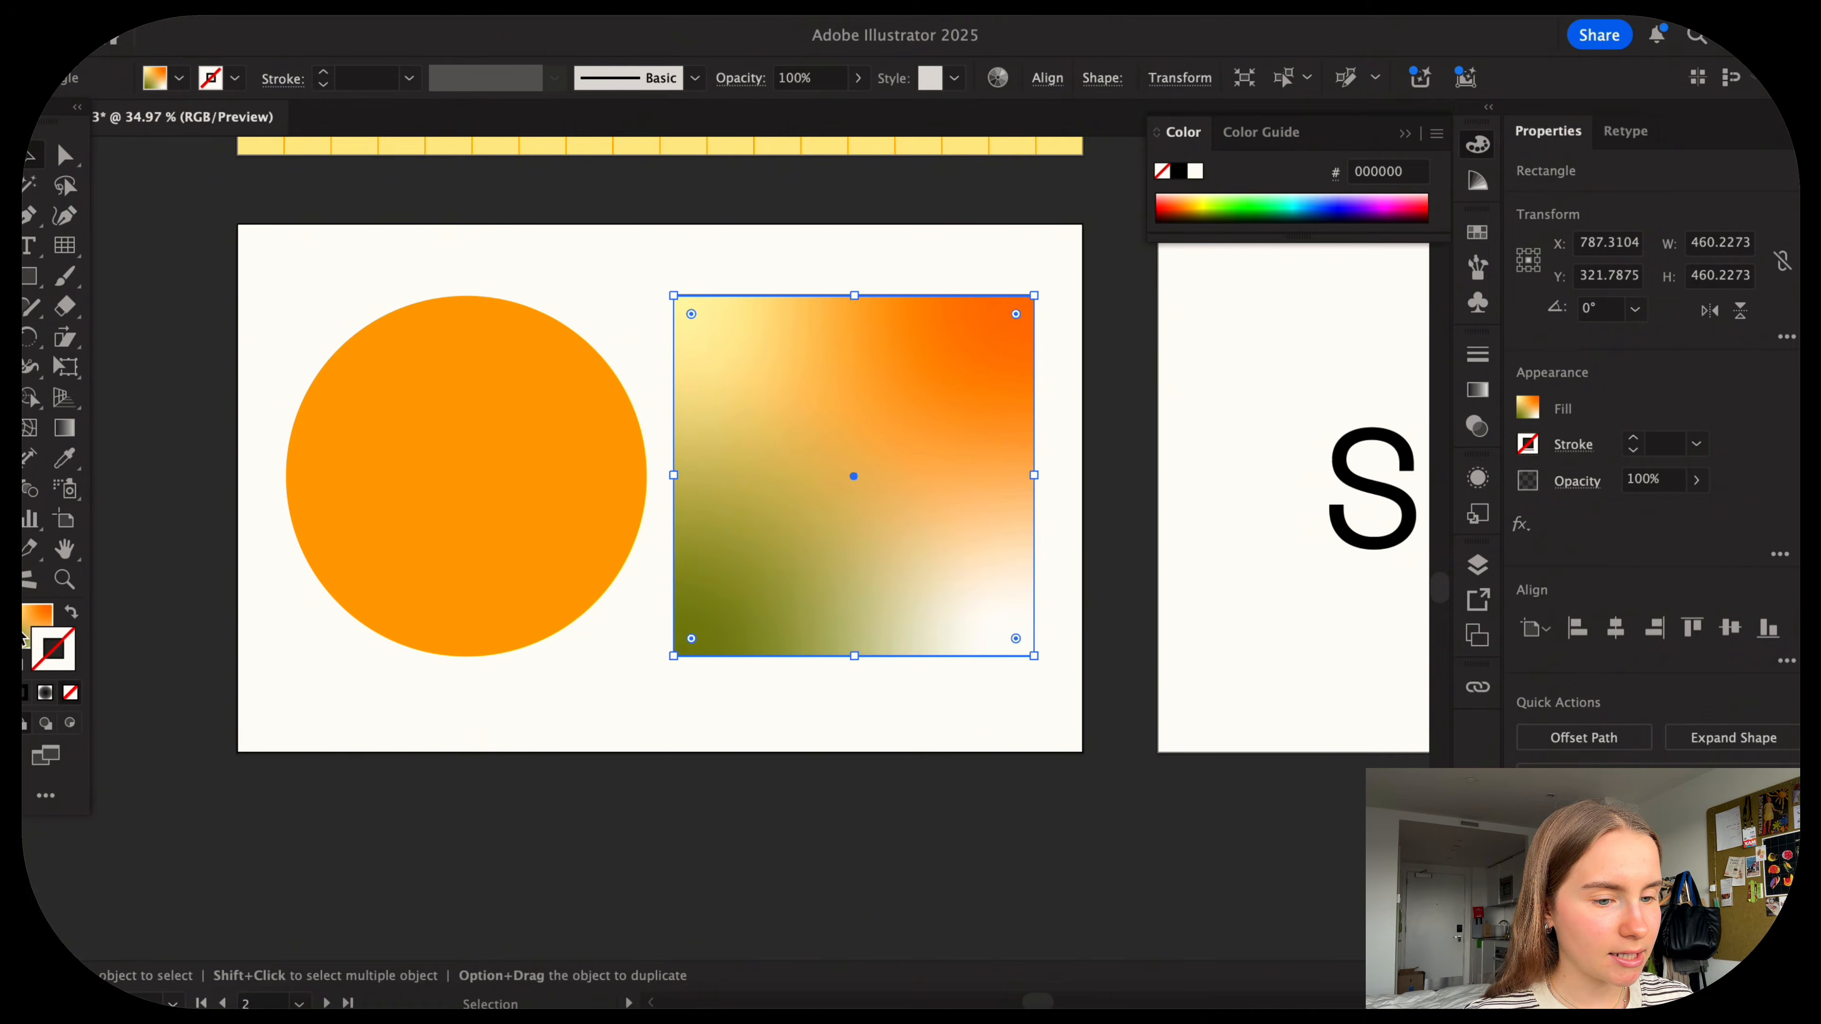
Fill the duplicated square with solid blue 0c00ff.
double_click(35, 622)
type("ad7f23")
type("ffb000")
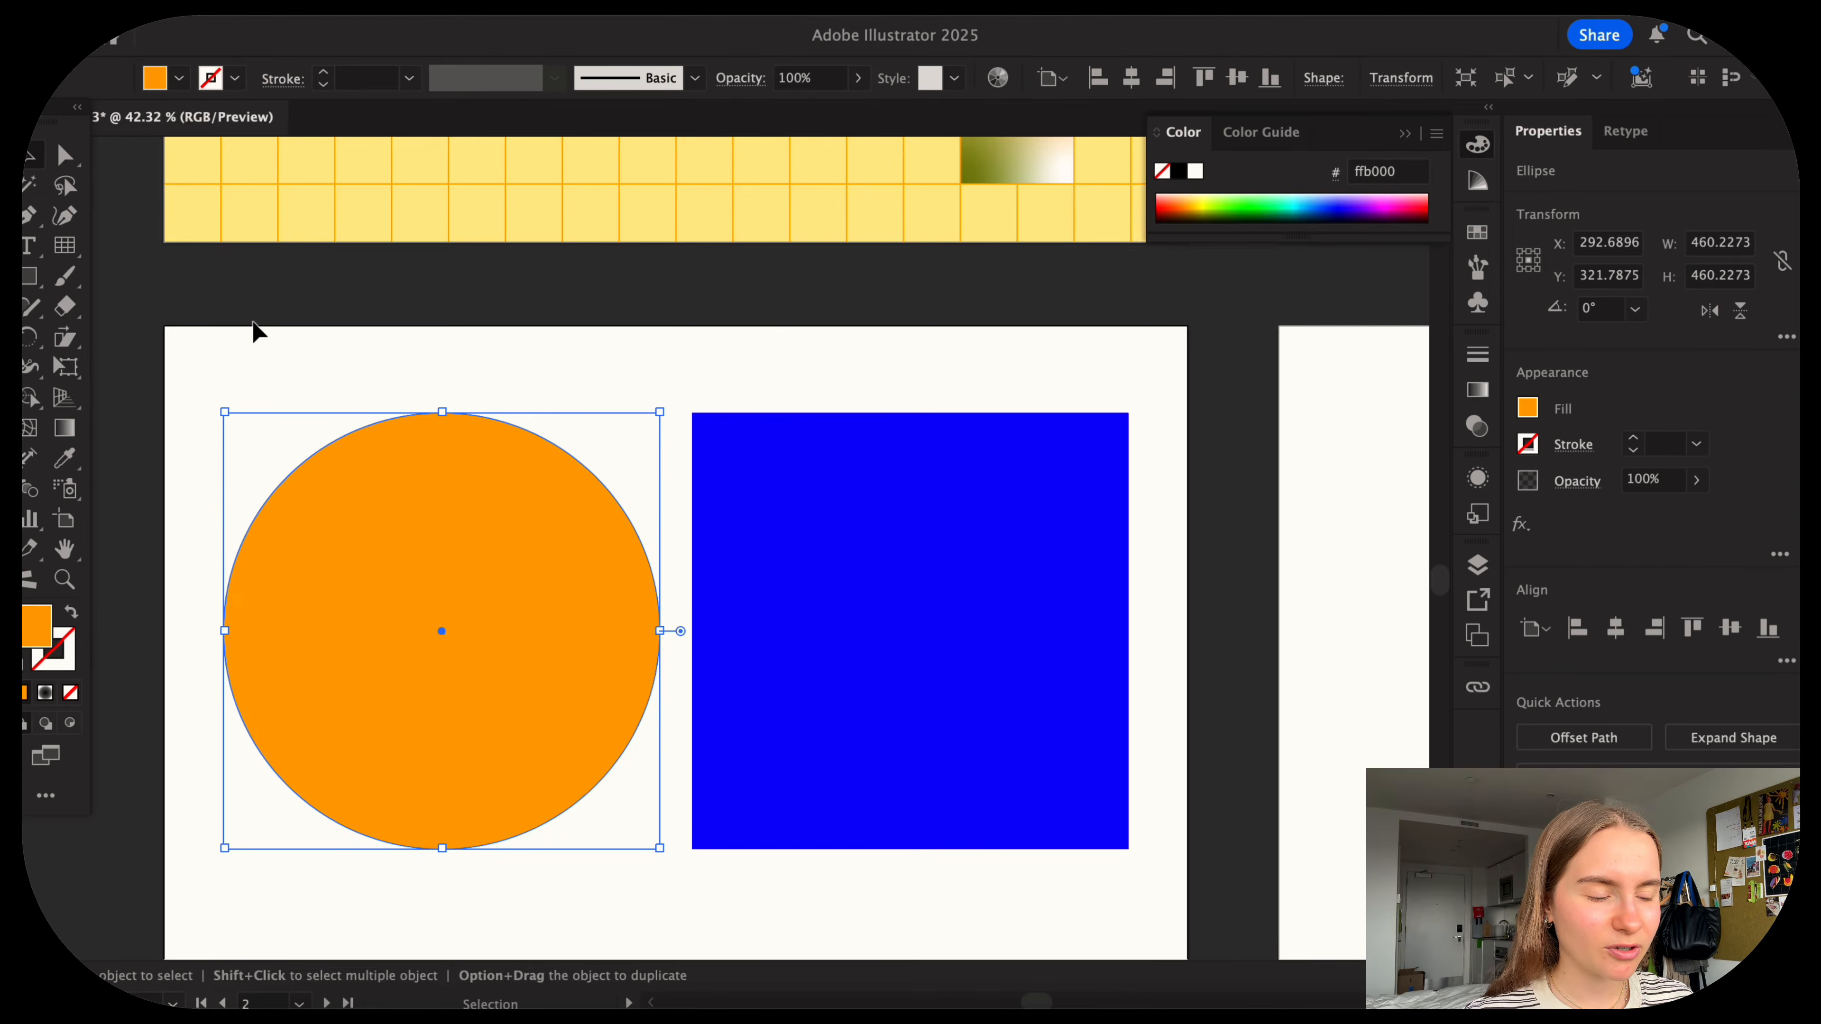
left_click(517, 9)
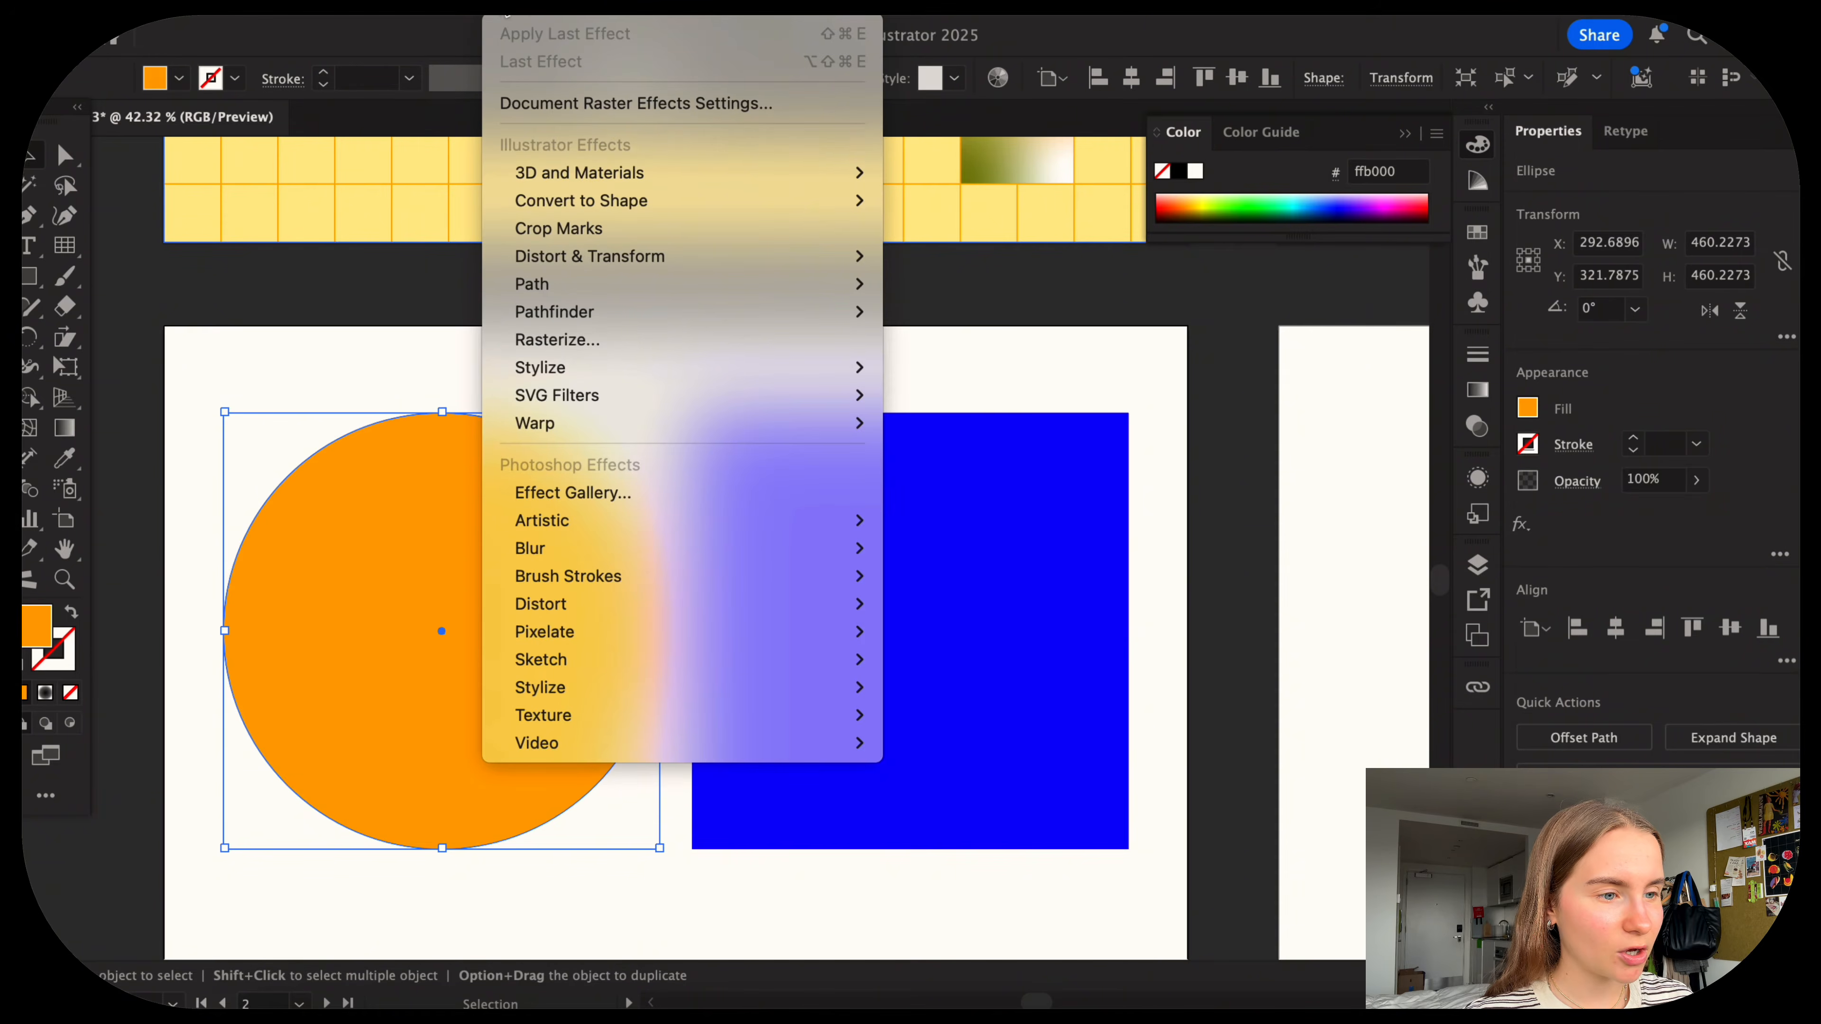
mouse_move(568, 262)
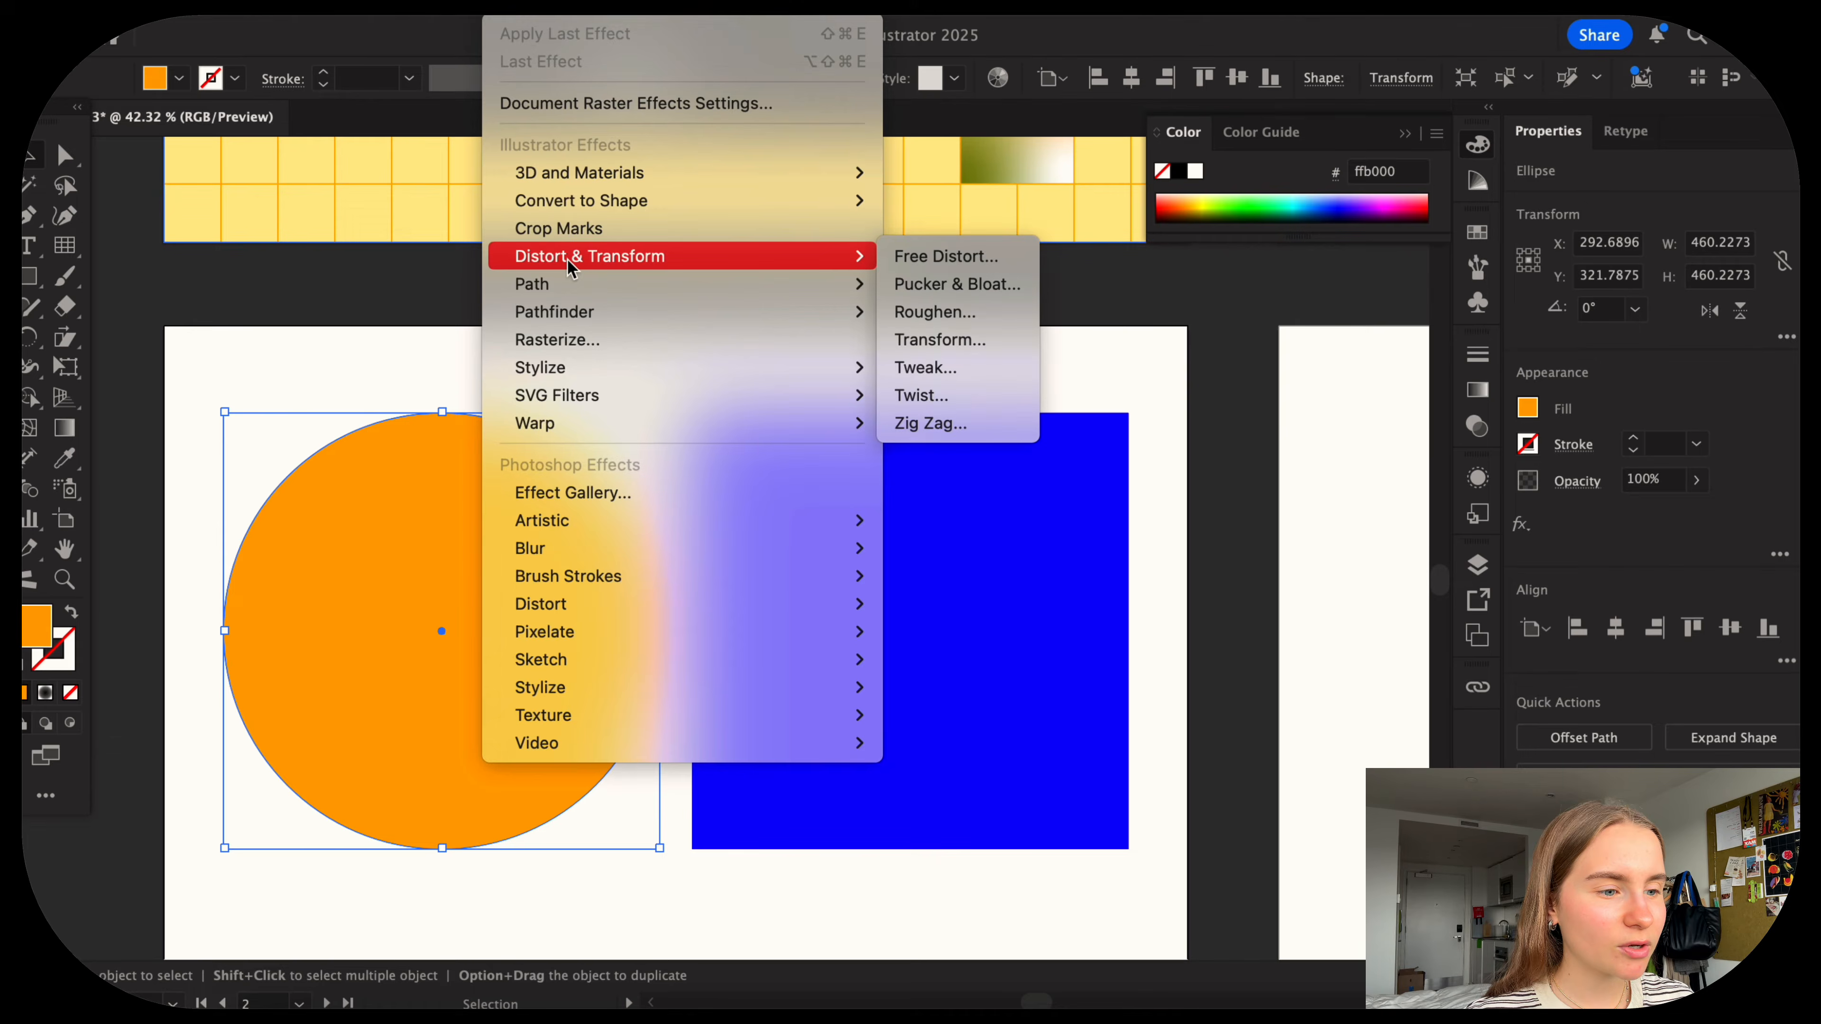
left_click(972, 291)
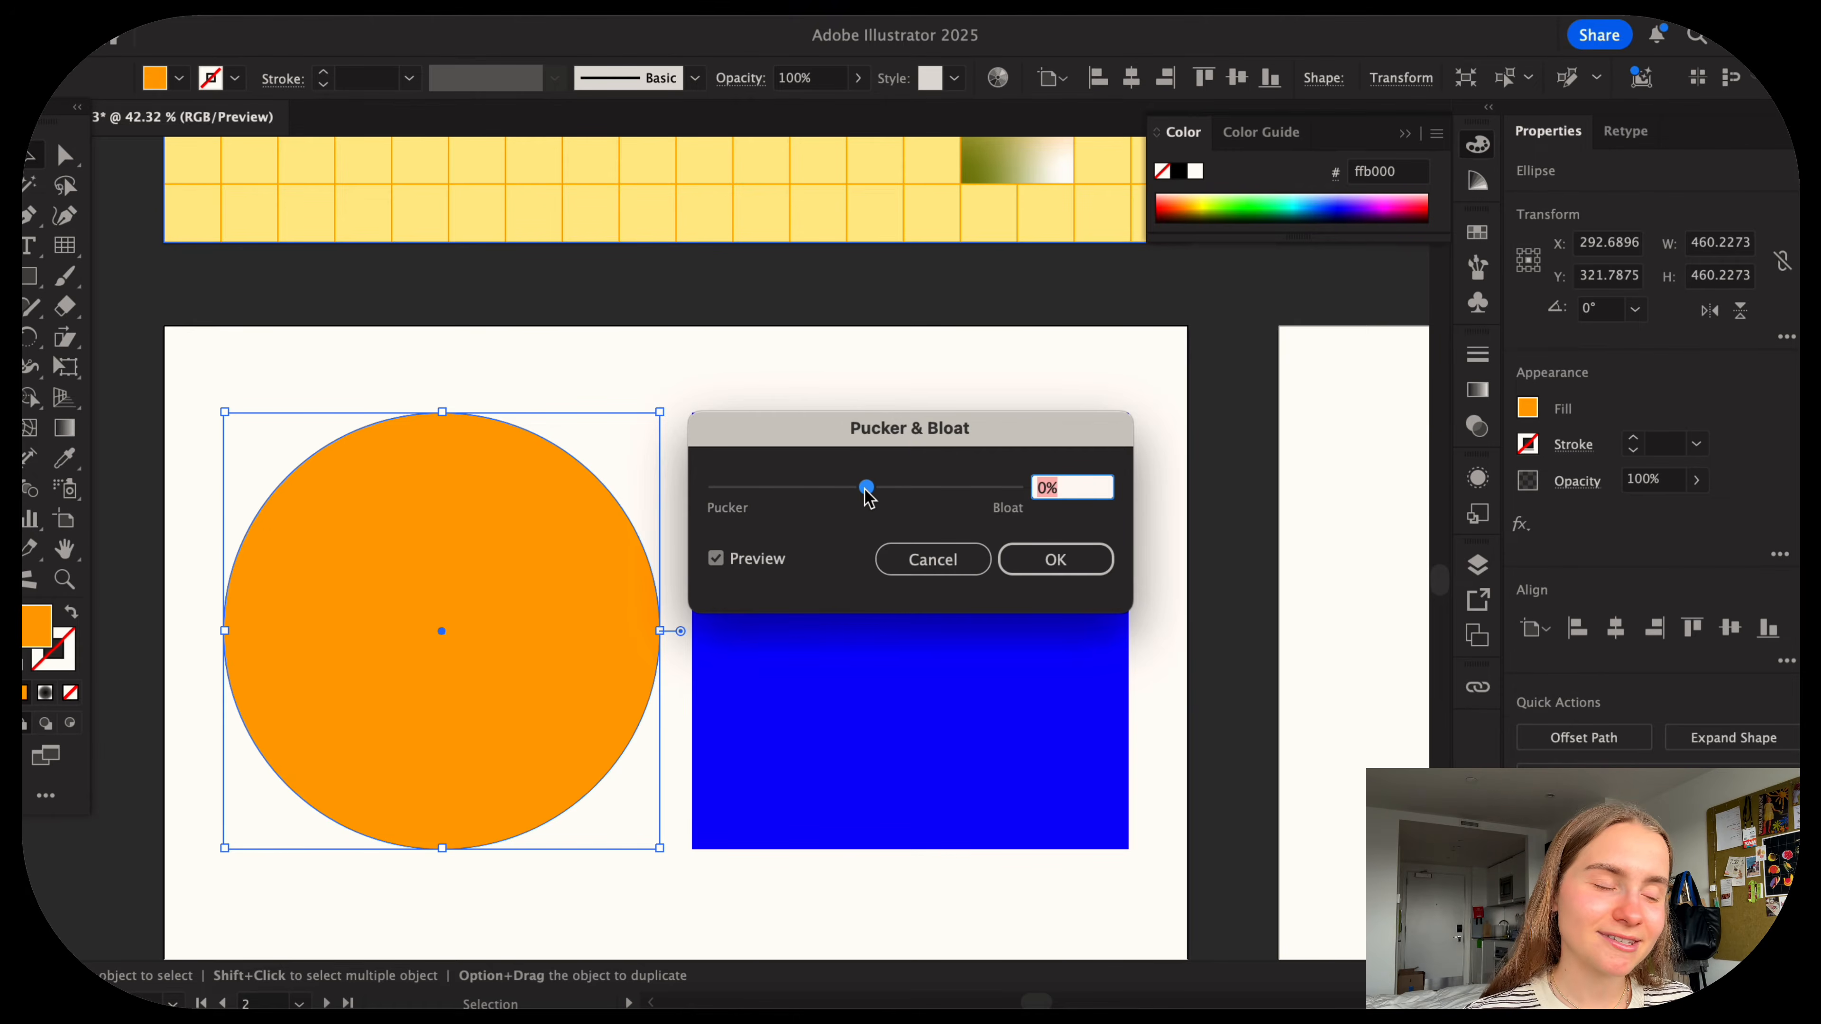
left_click_drag(867, 496, 745, 504)
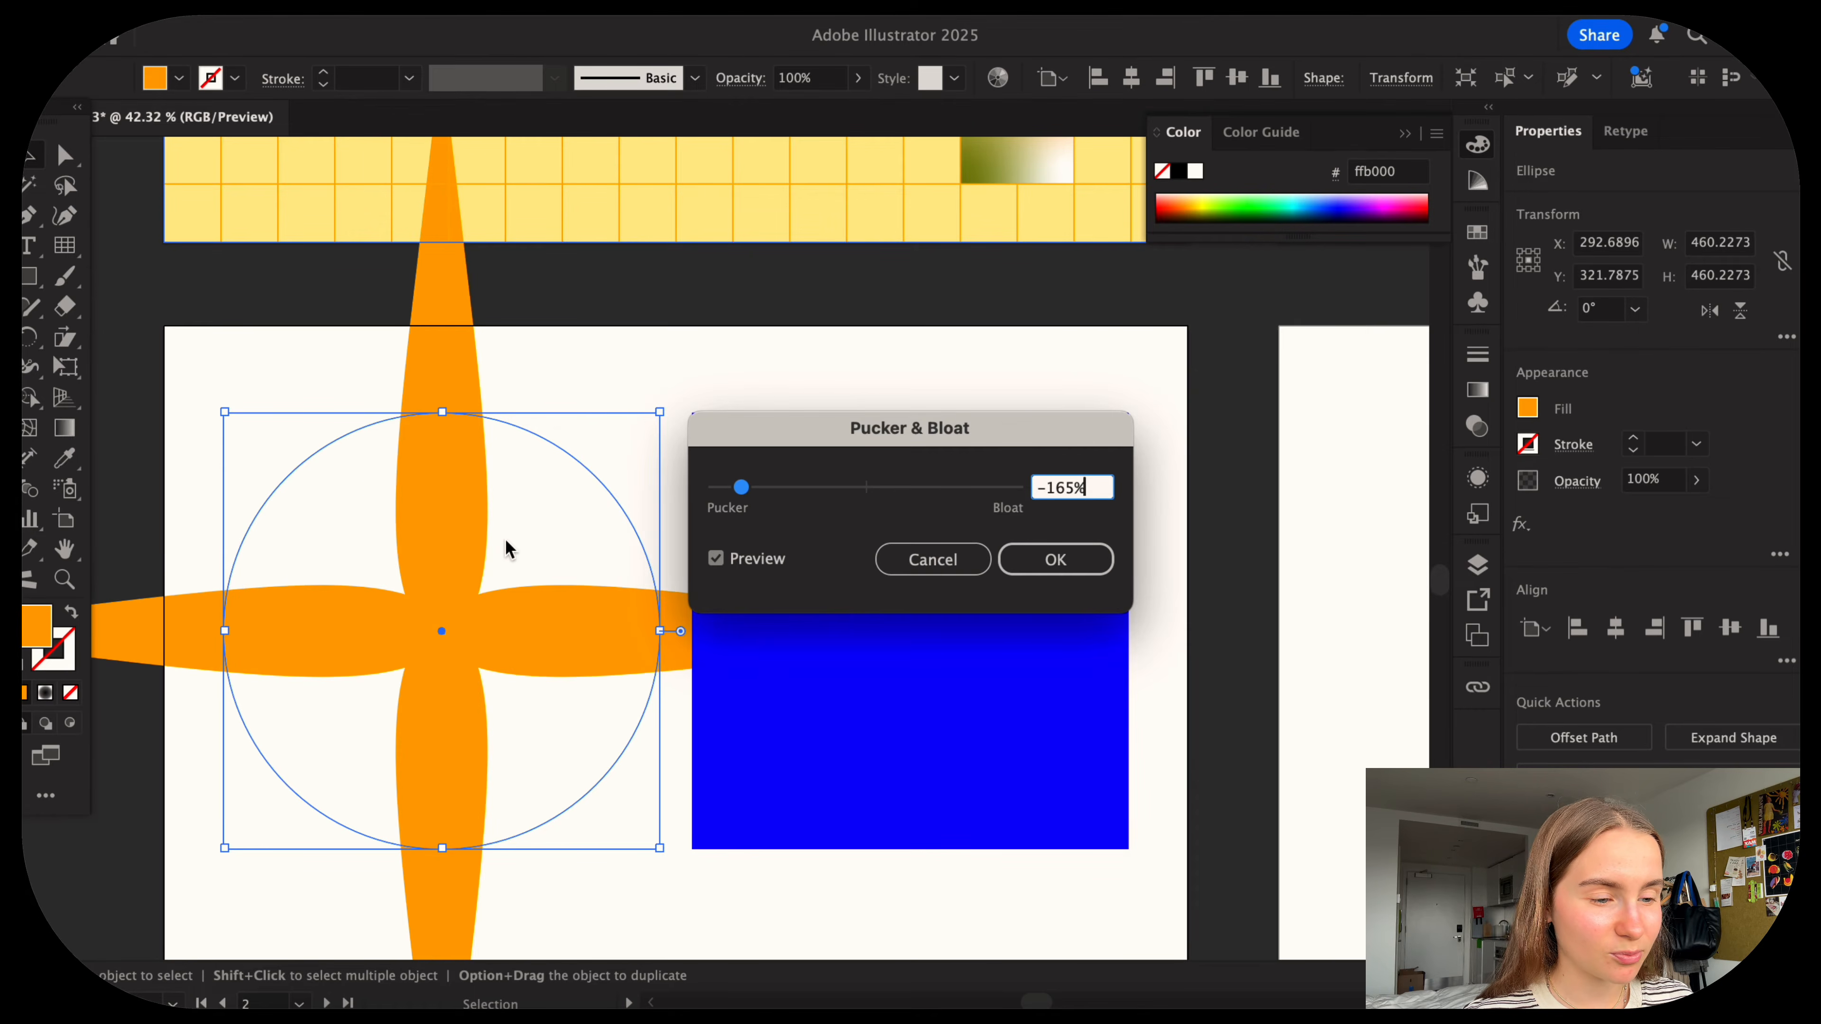
left_click(947, 561)
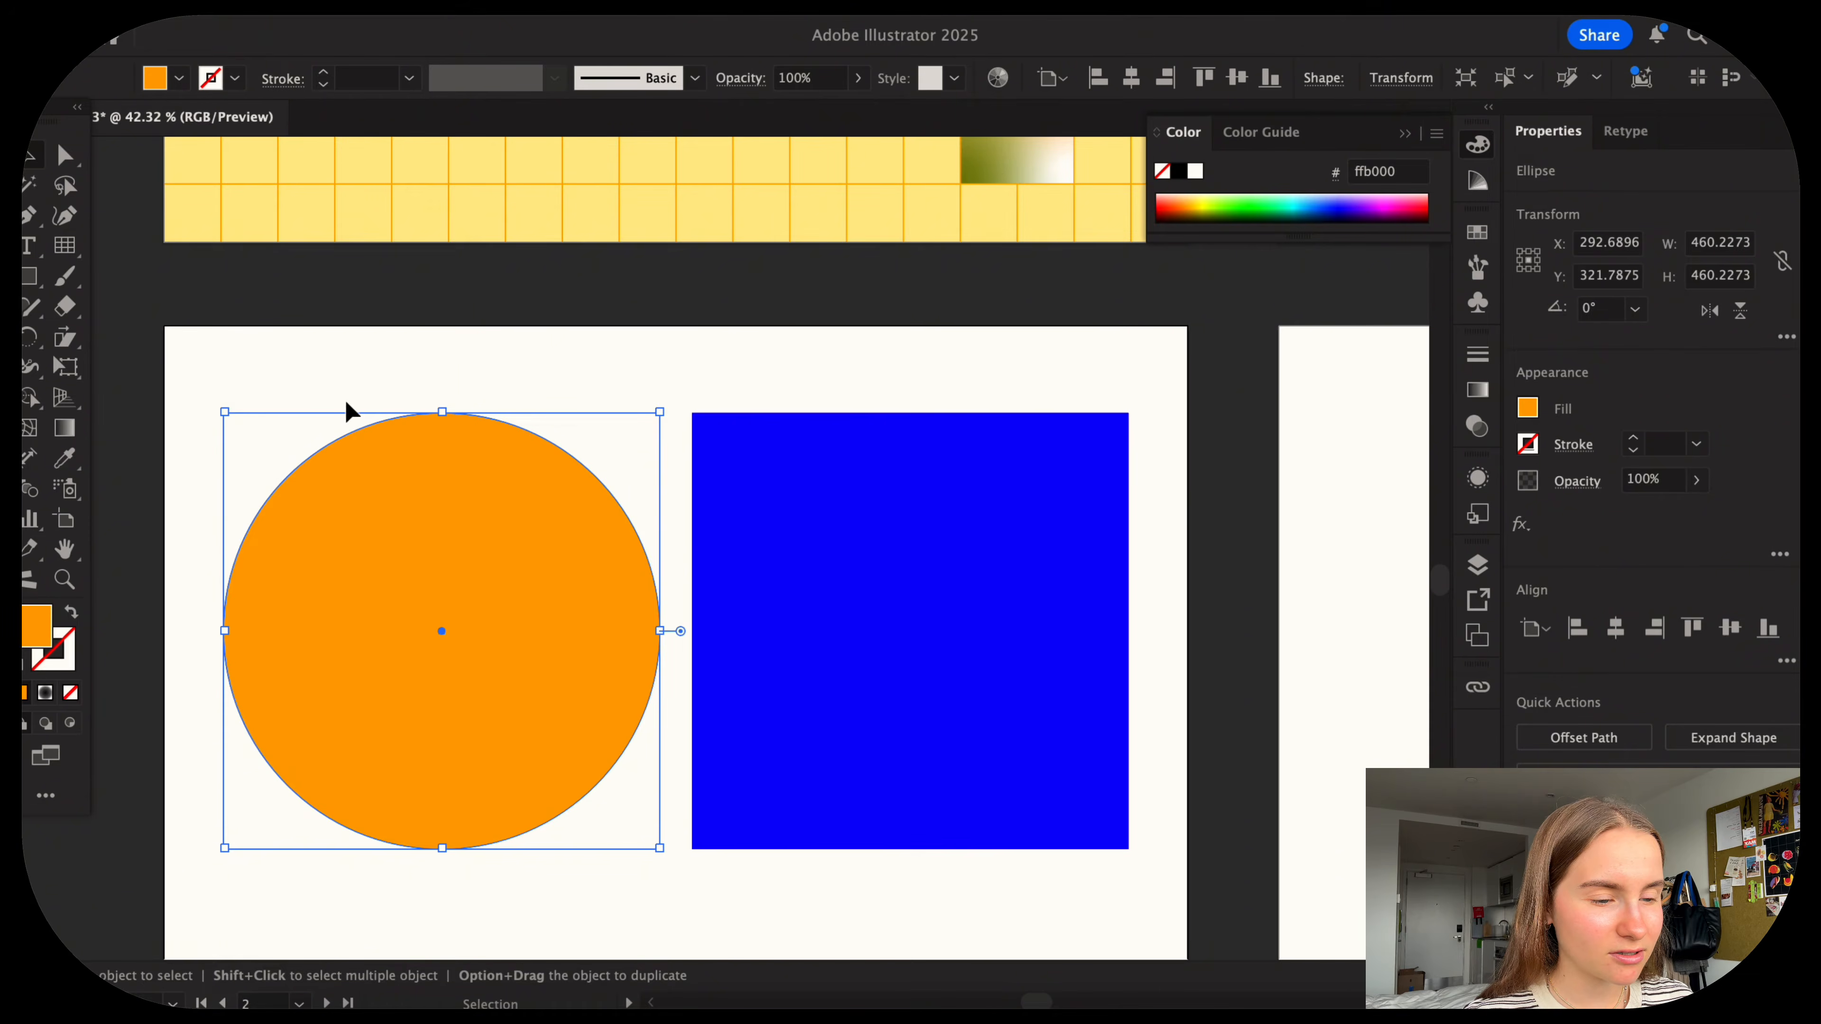
Apply Pucker & Bloat to the orange circle, trying strong pucker values and settling on a 48% bloat.
scroll(406, 256, "down", 3)
scroll(412, 230, "left", 2)
left_click(506, 9)
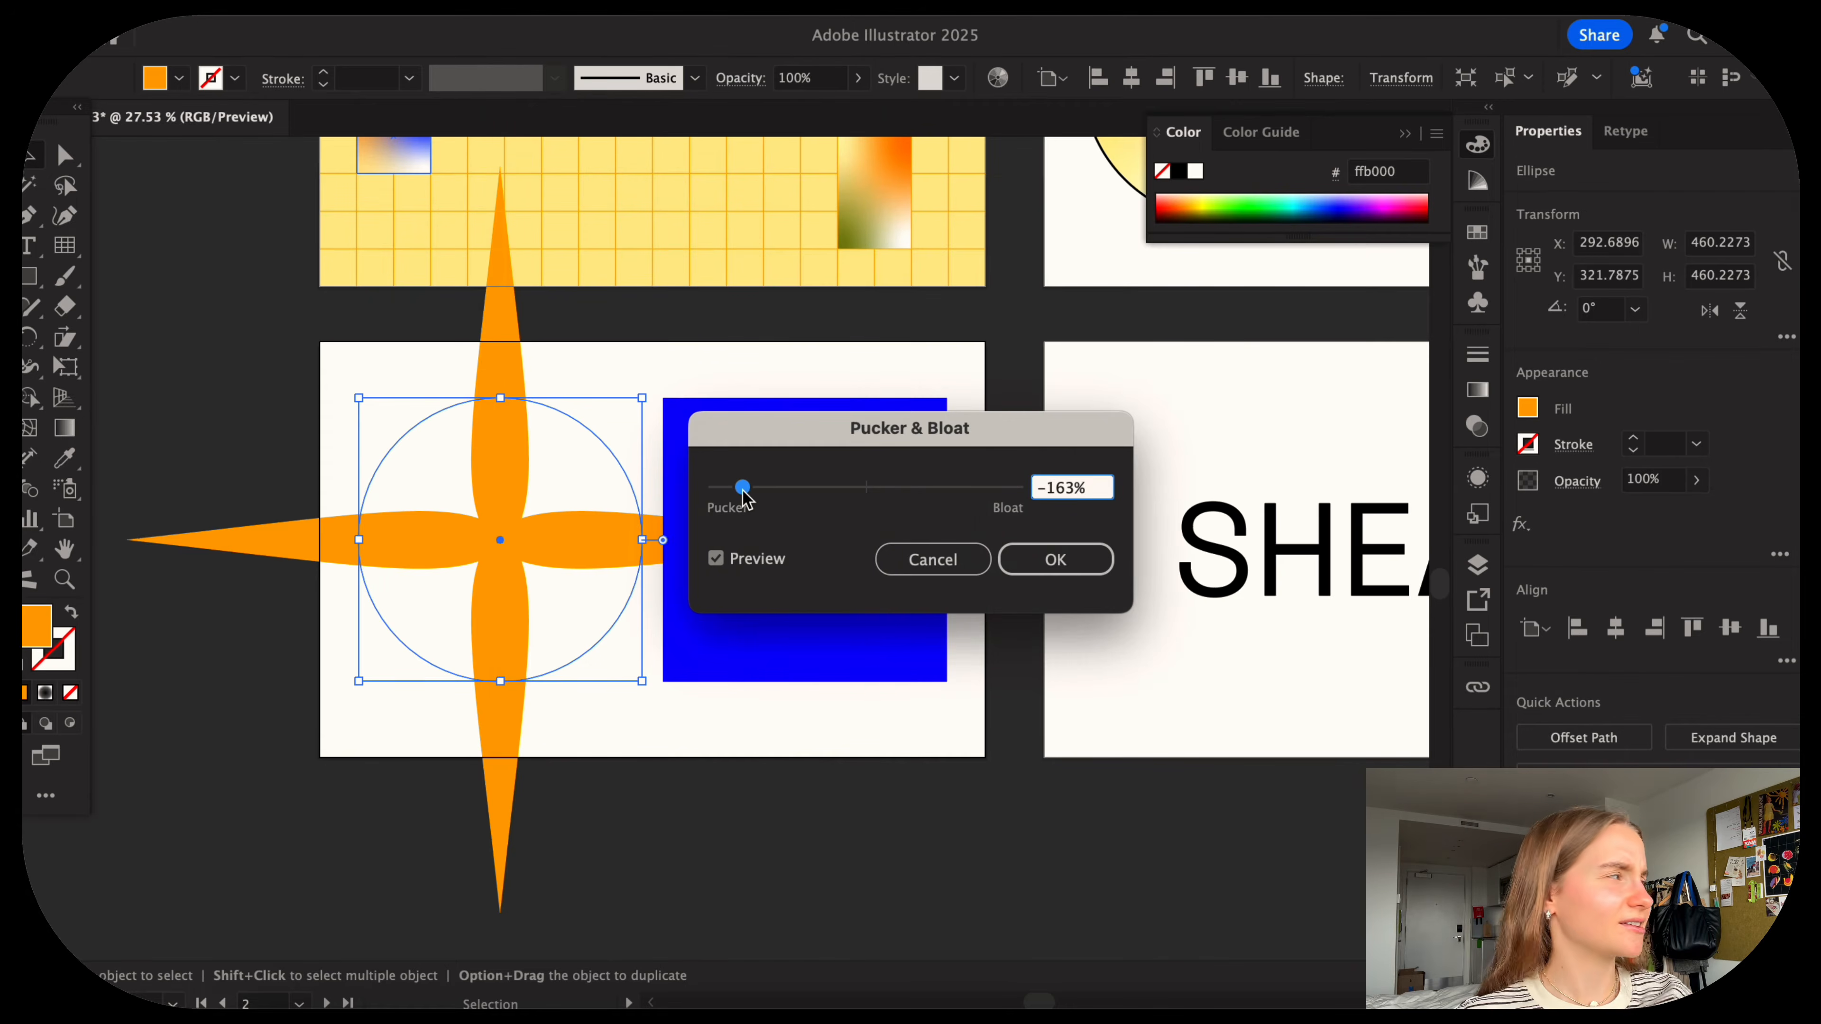
left_click_drag(744, 494, 753, 499)
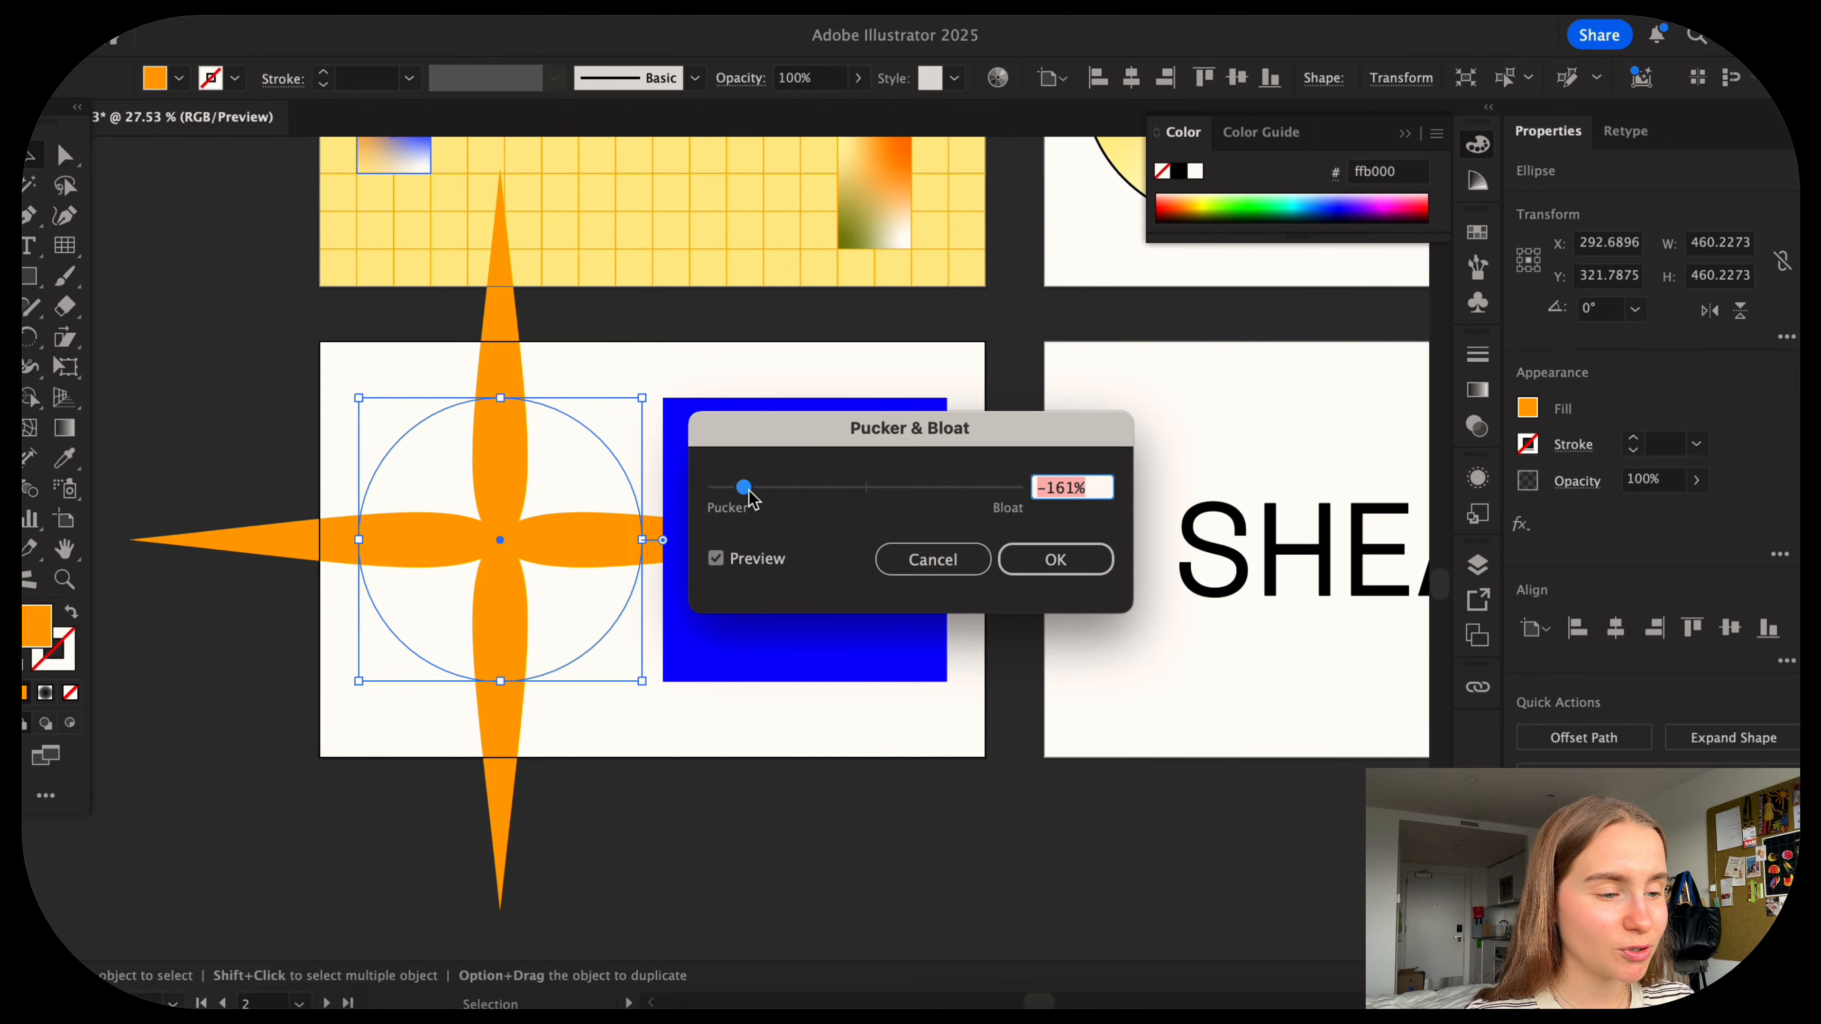
left_click_drag(748, 491, 742, 490)
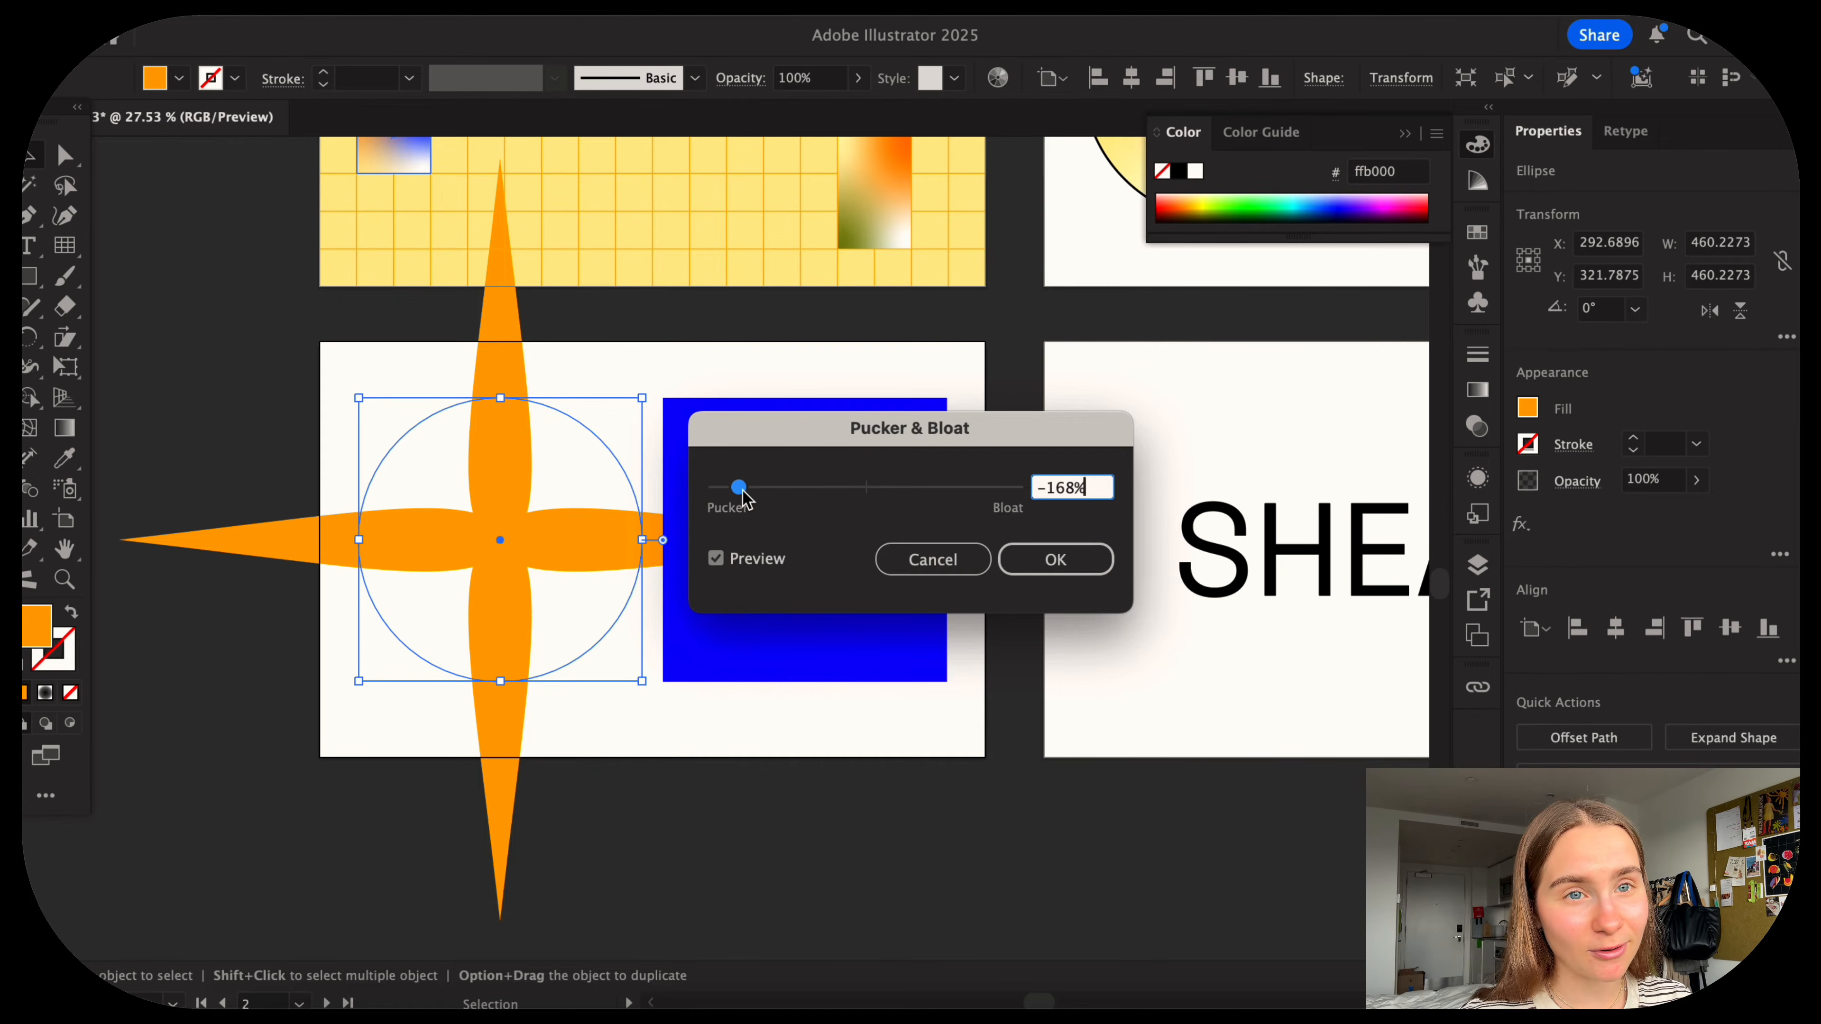
left_click_drag(741, 497, 739, 497)
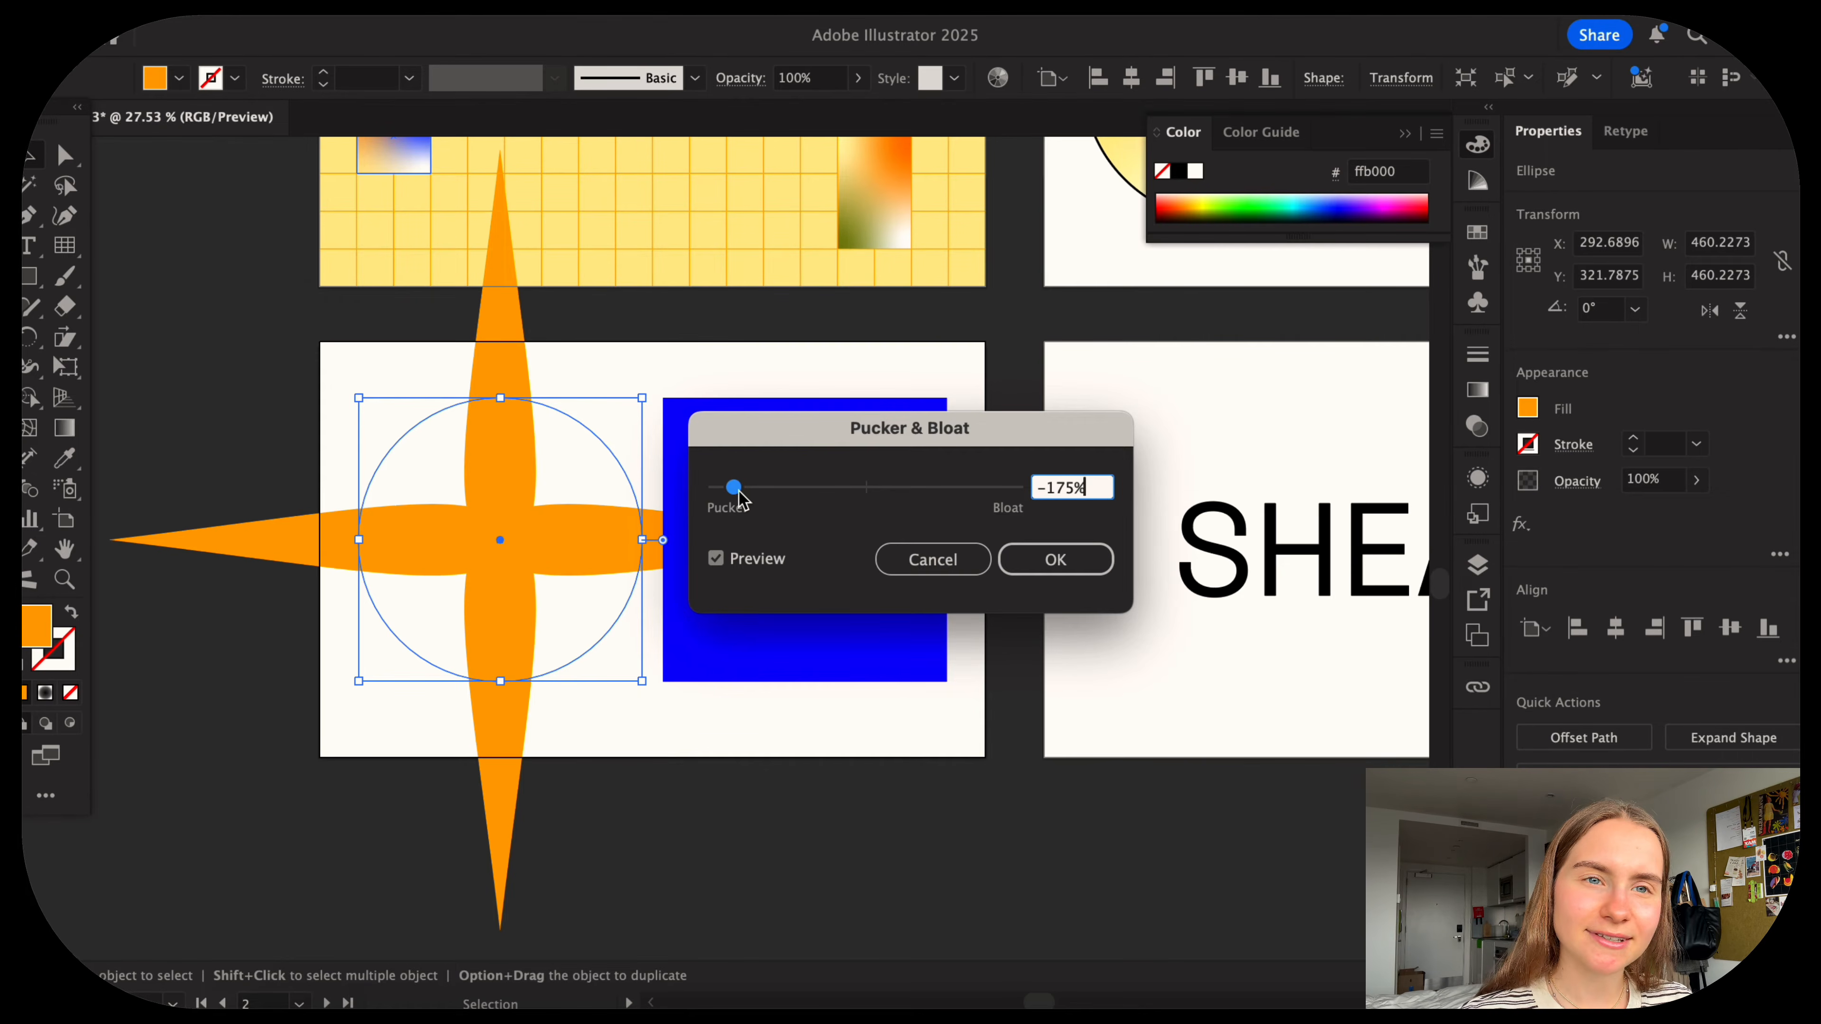
left_click_drag(959, 505, 906, 508)
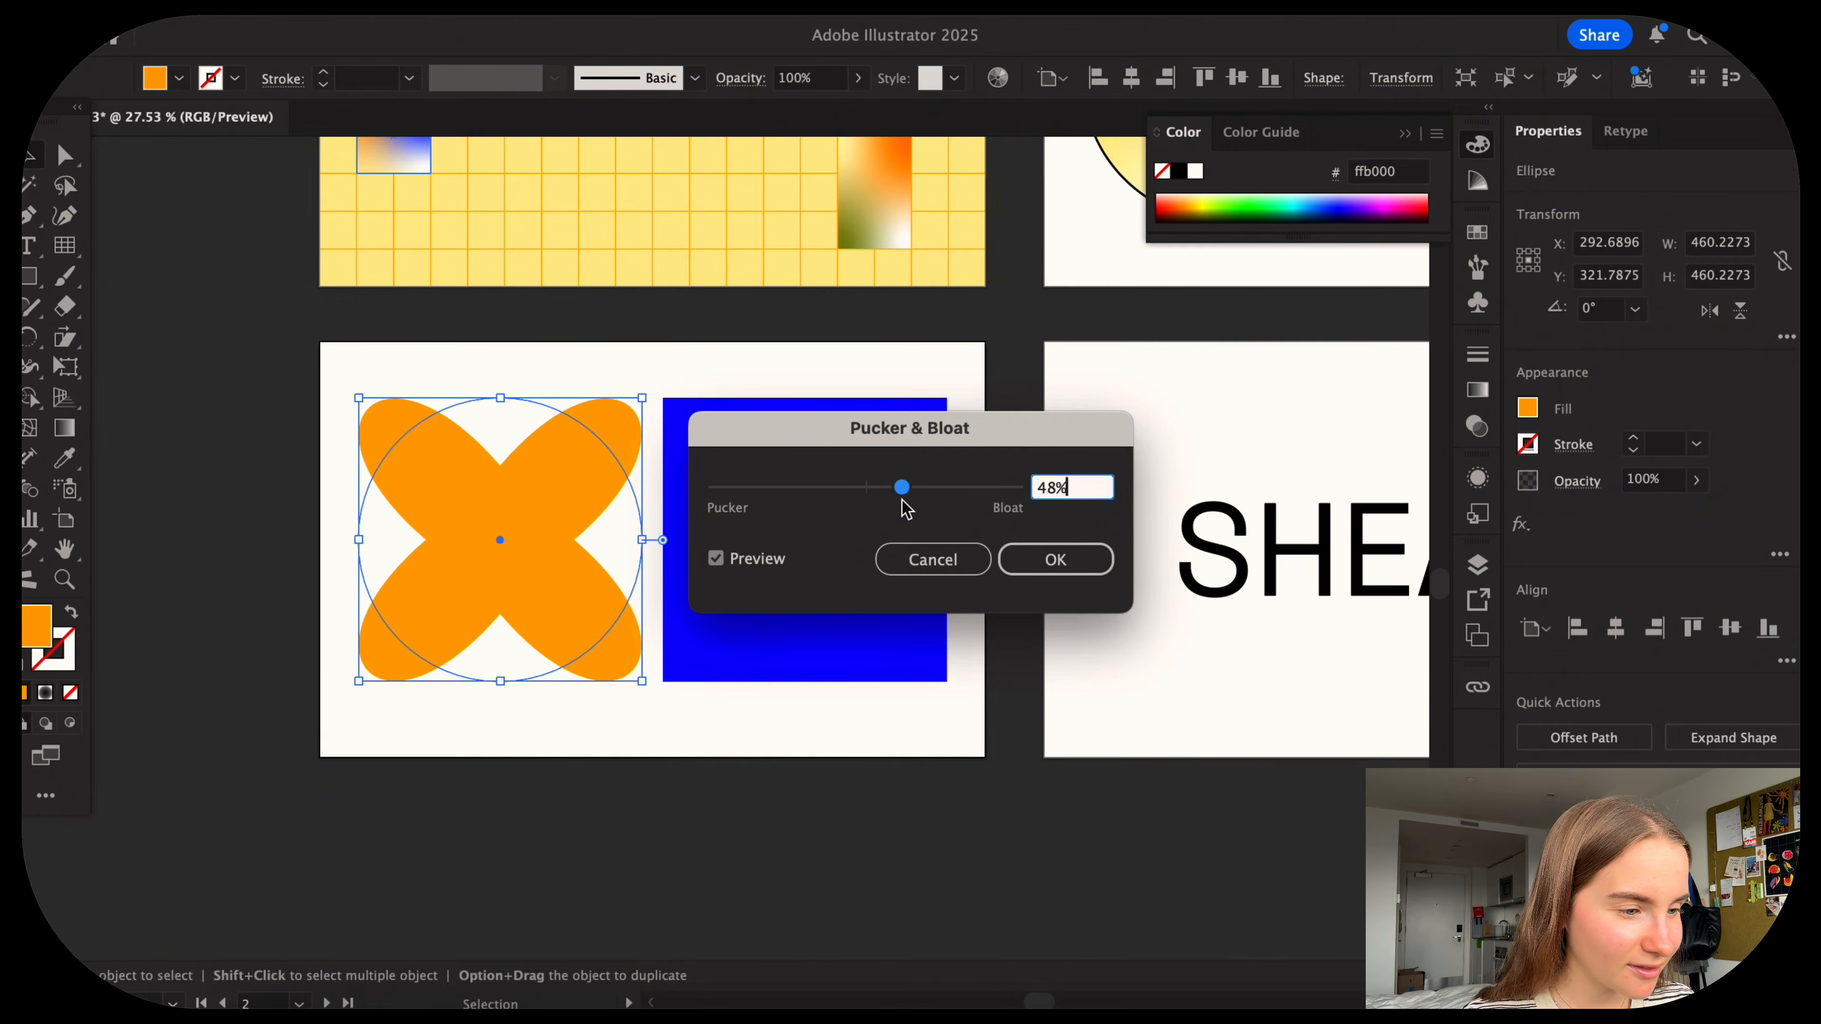
left_click(1055, 560)
Duplicate the bloated orange shape, rotate the copy 45°, and center it over the original to form an eight-petal flower.
scroll(504, 534, "up", 2)
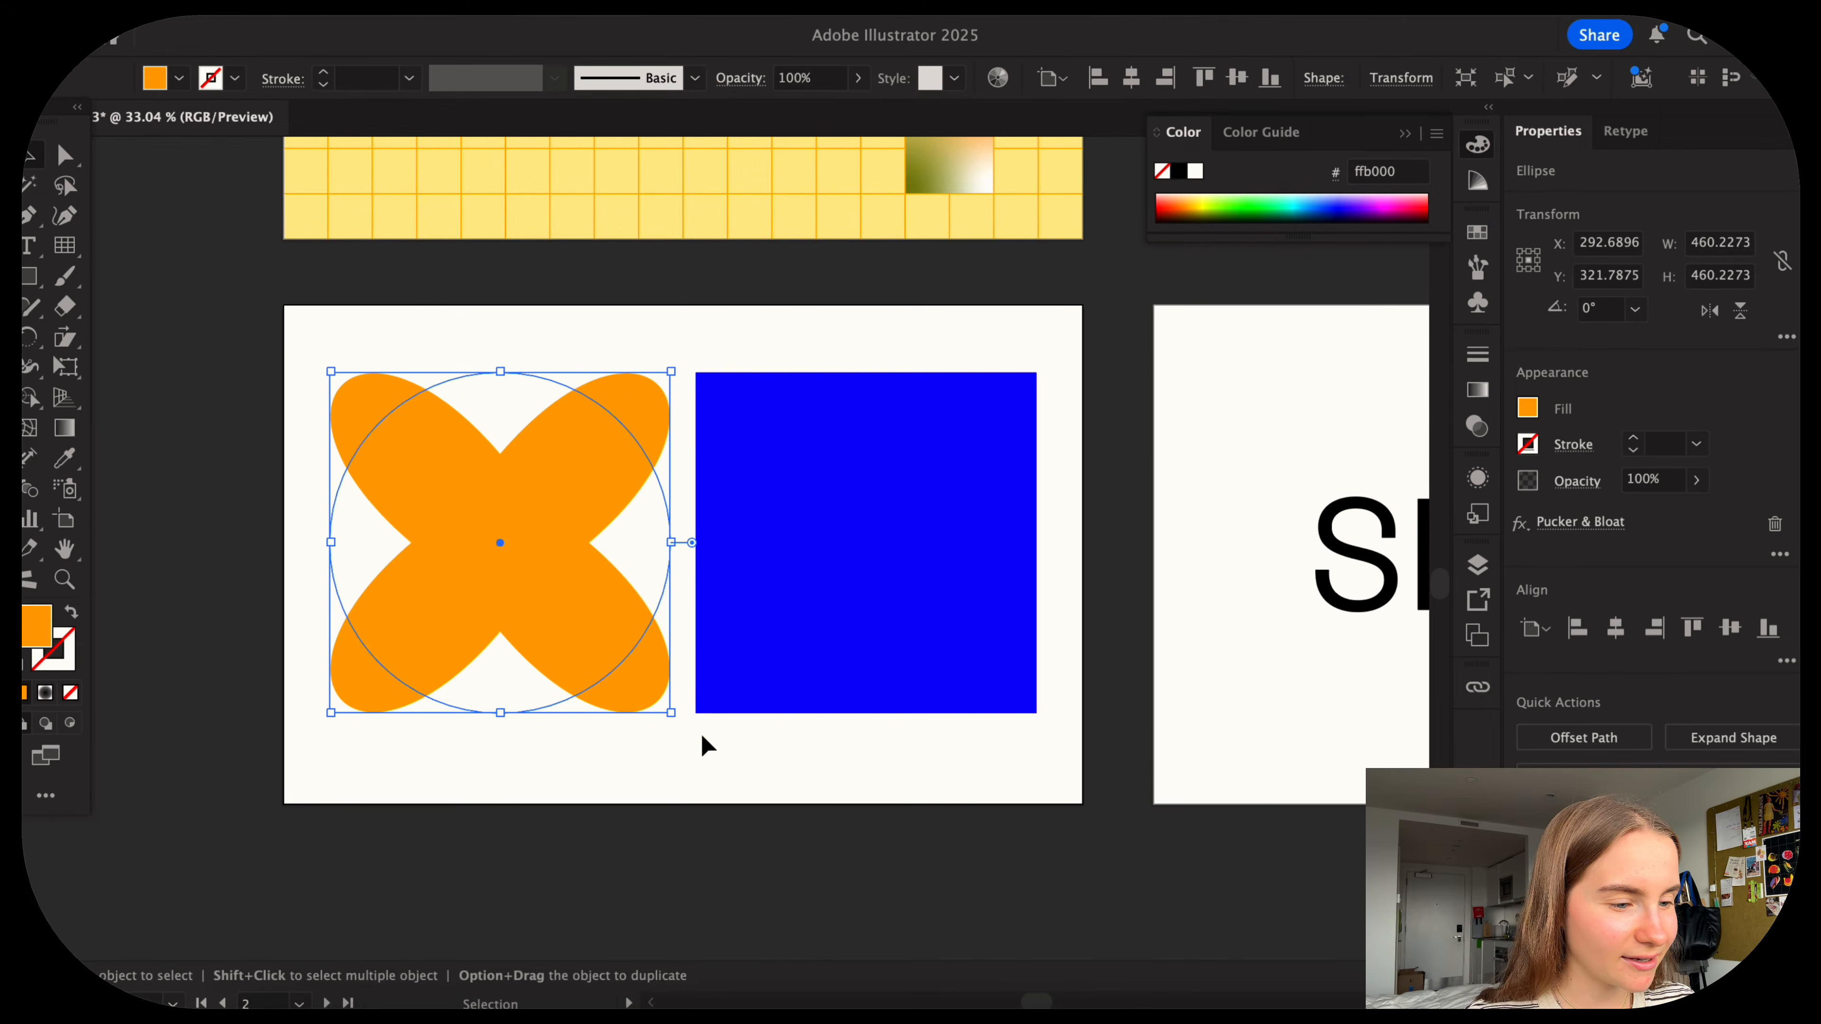
left_click(560, 614, "shift")
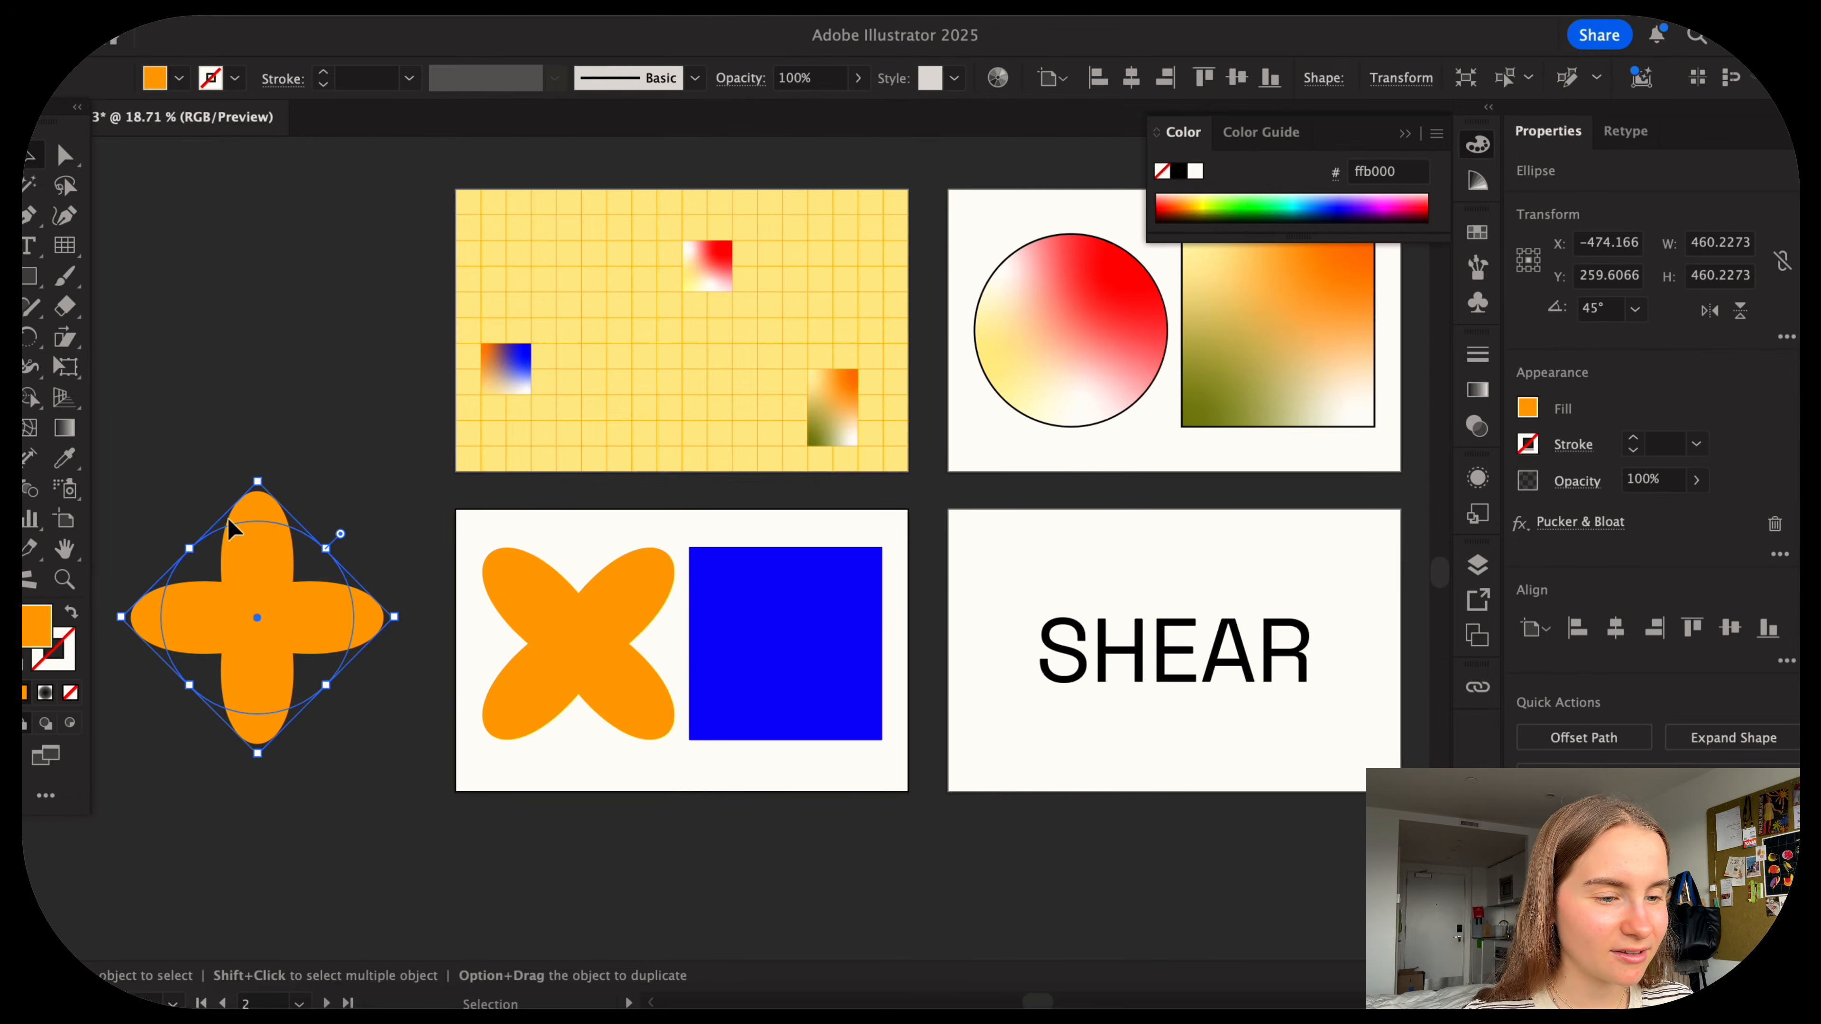
left_click(549, 694)
left_click(378, 721)
left_click(380, 620)
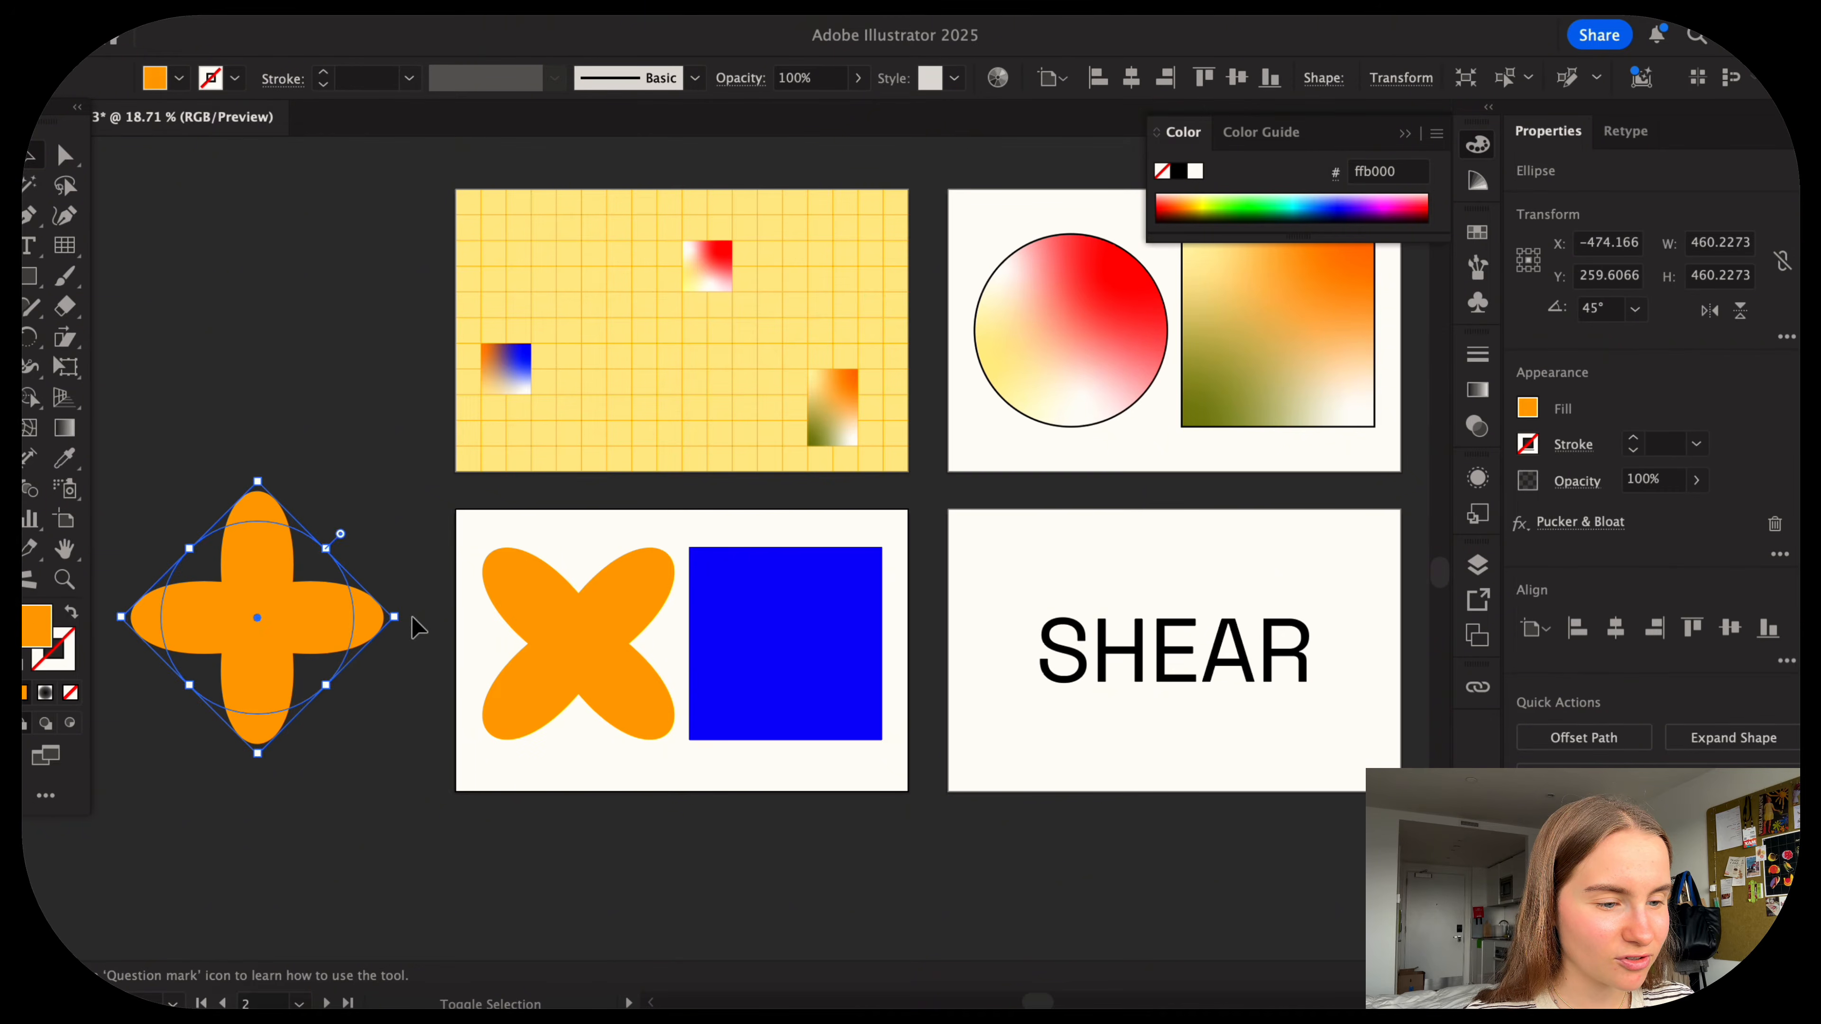
left_click_drag(438, 631, 407, 744)
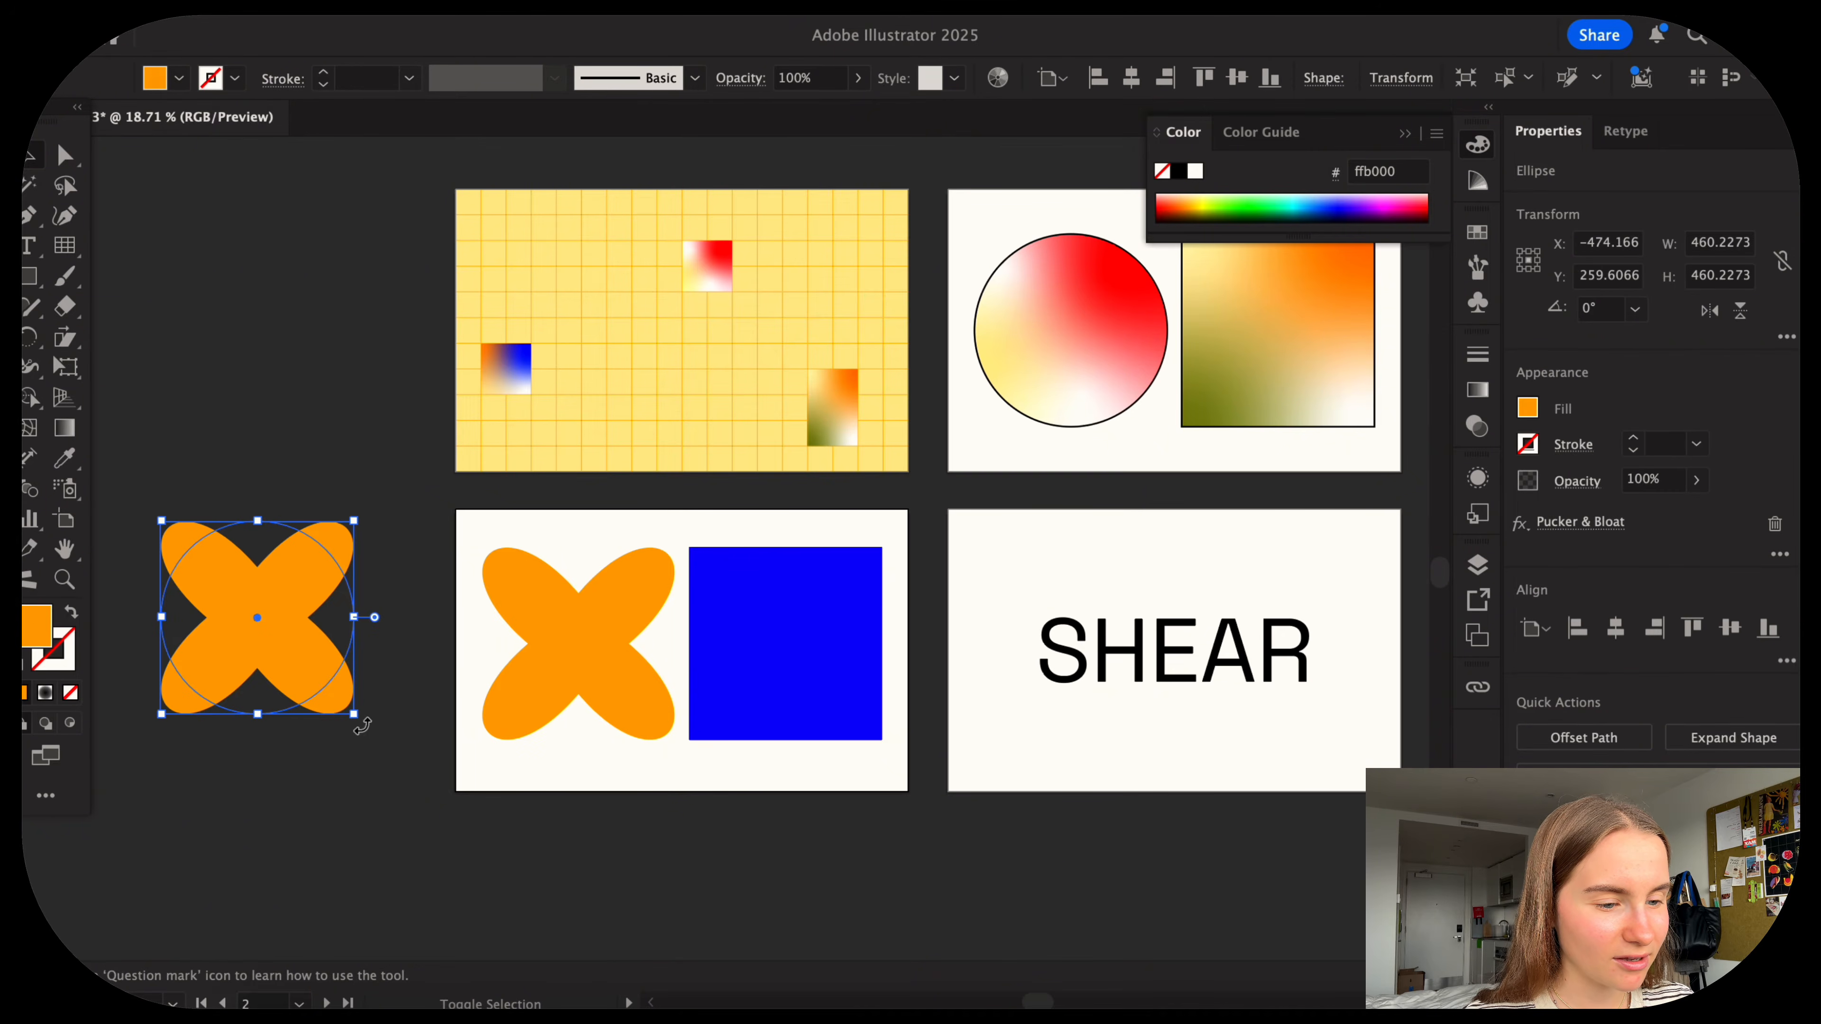
key("super+z")
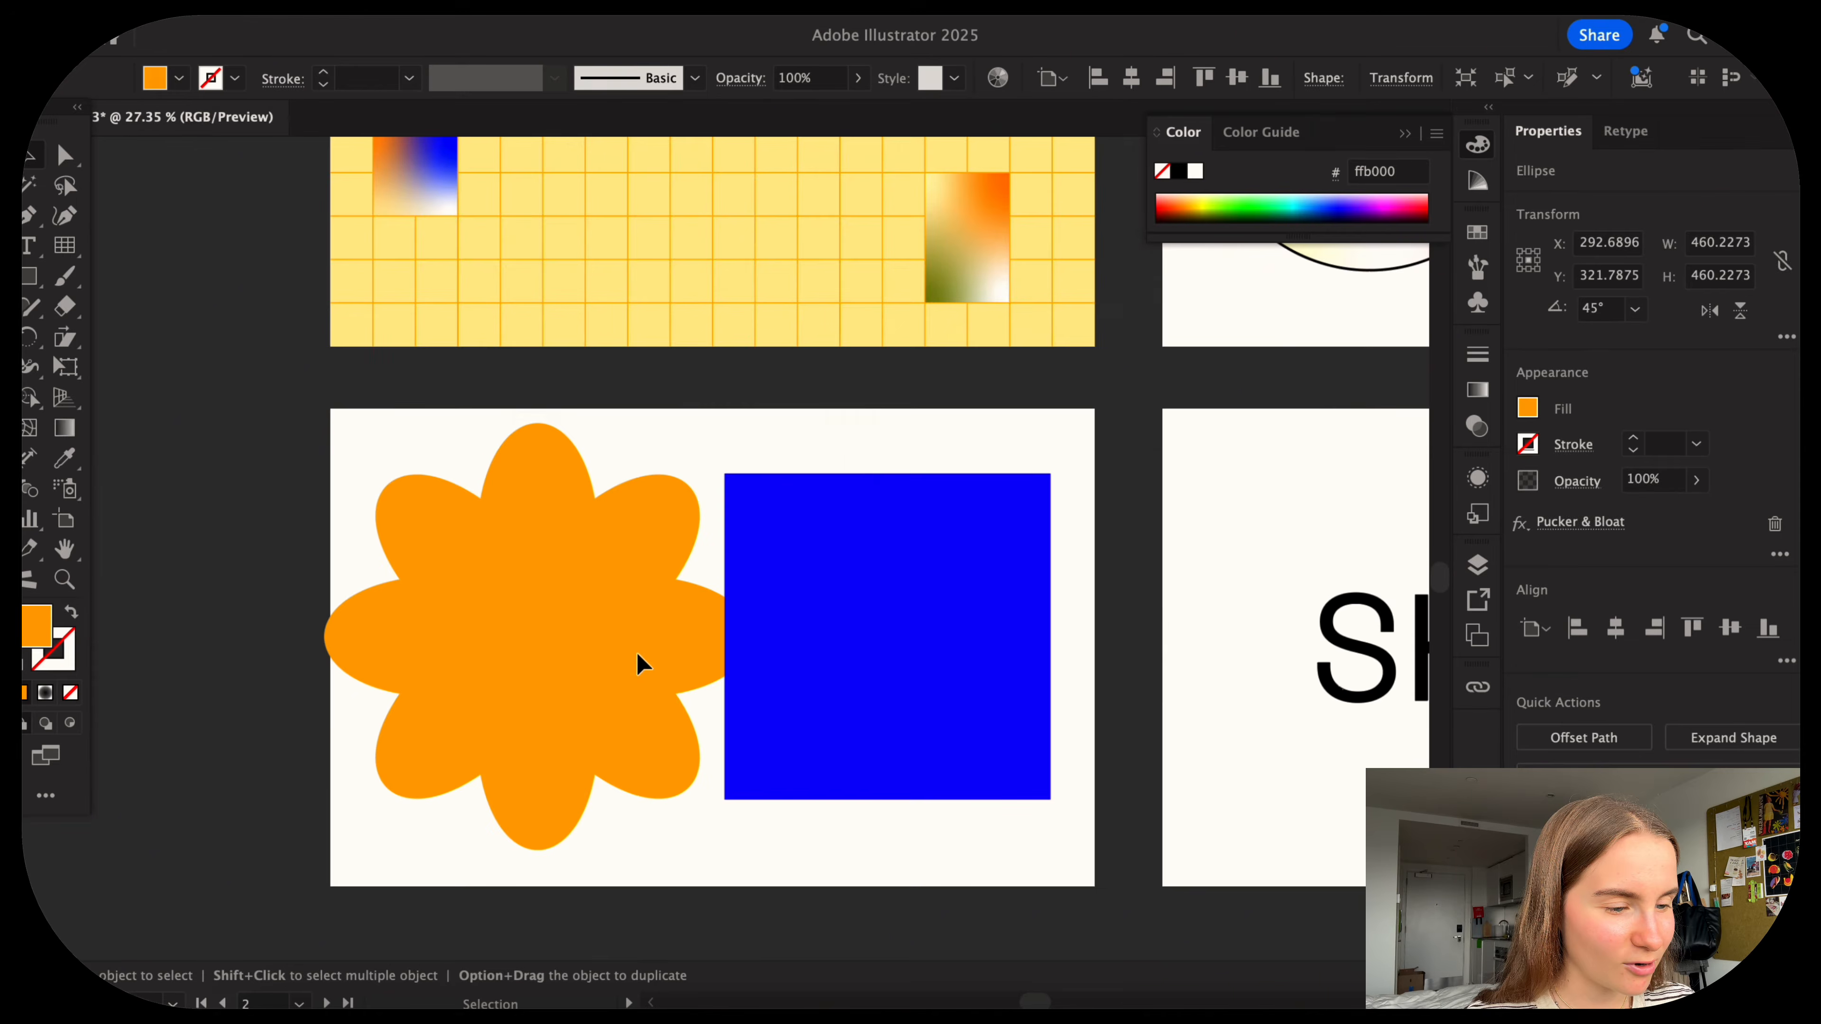
left_click(297, 748)
scroll(302, 713, "down", 2)
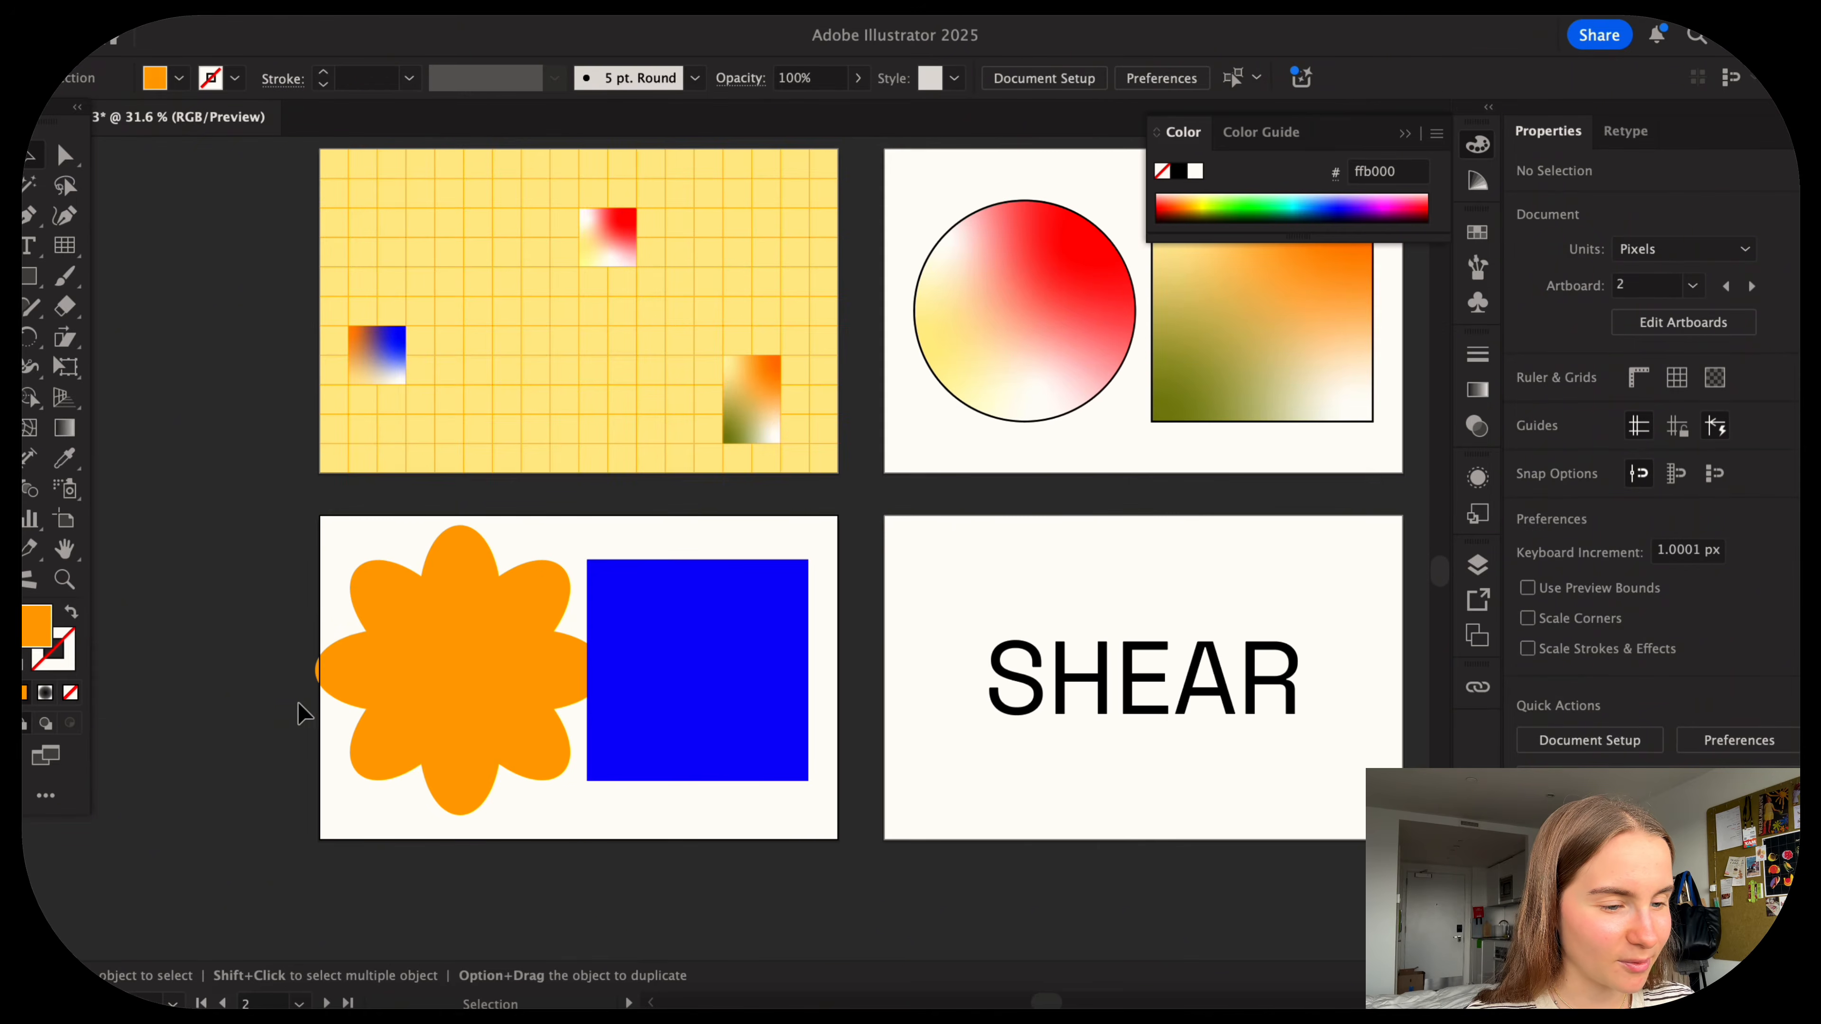
Move the orange eight-petal flower off its artboard onto the empty canvas to the left.
left_click(438, 651)
scroll(438, 651, "left", 3)
scroll(438, 651, "down", 1)
left_click_drag(609, 609, 254, 641)
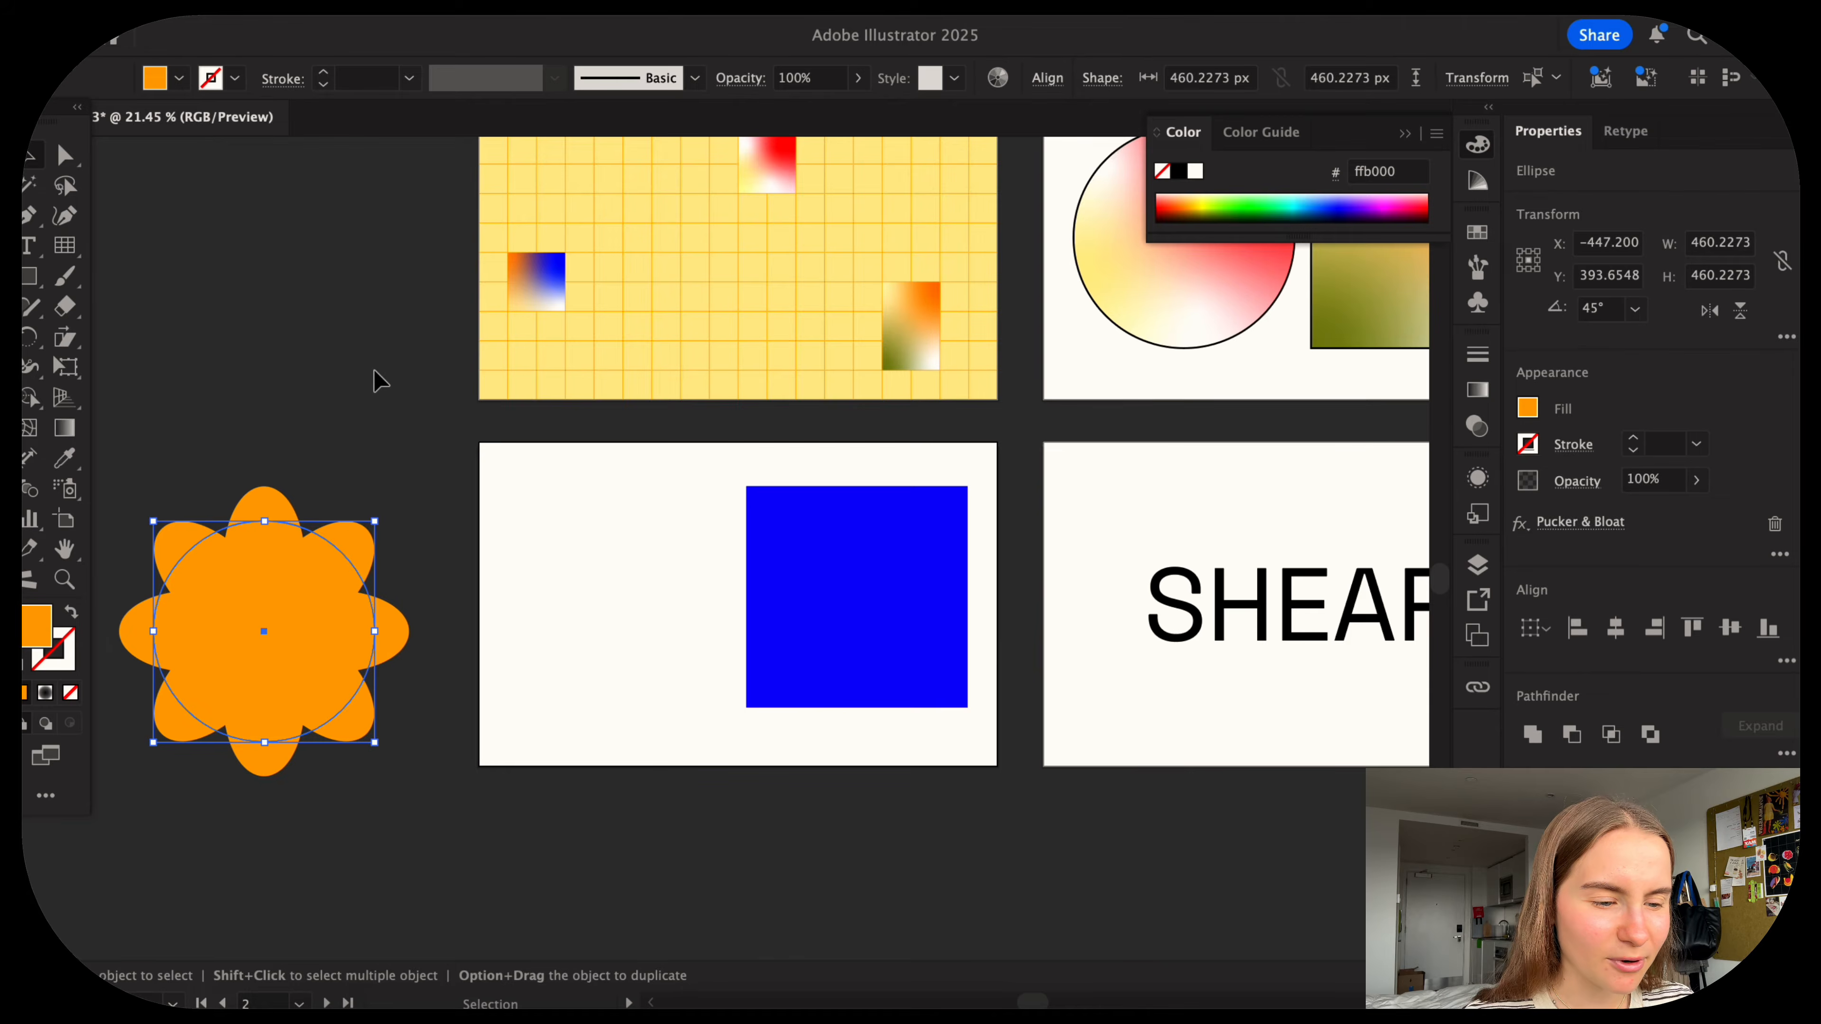
left_click(374, 371)
scroll(374, 372, "left", 3)
scroll(374, 372, "down", 2)
Undo the flower's move, the rotated petal copy and the bloat on the orange circle.
key("super+z")
key("super+z")
key("super+z")
key("super+z")
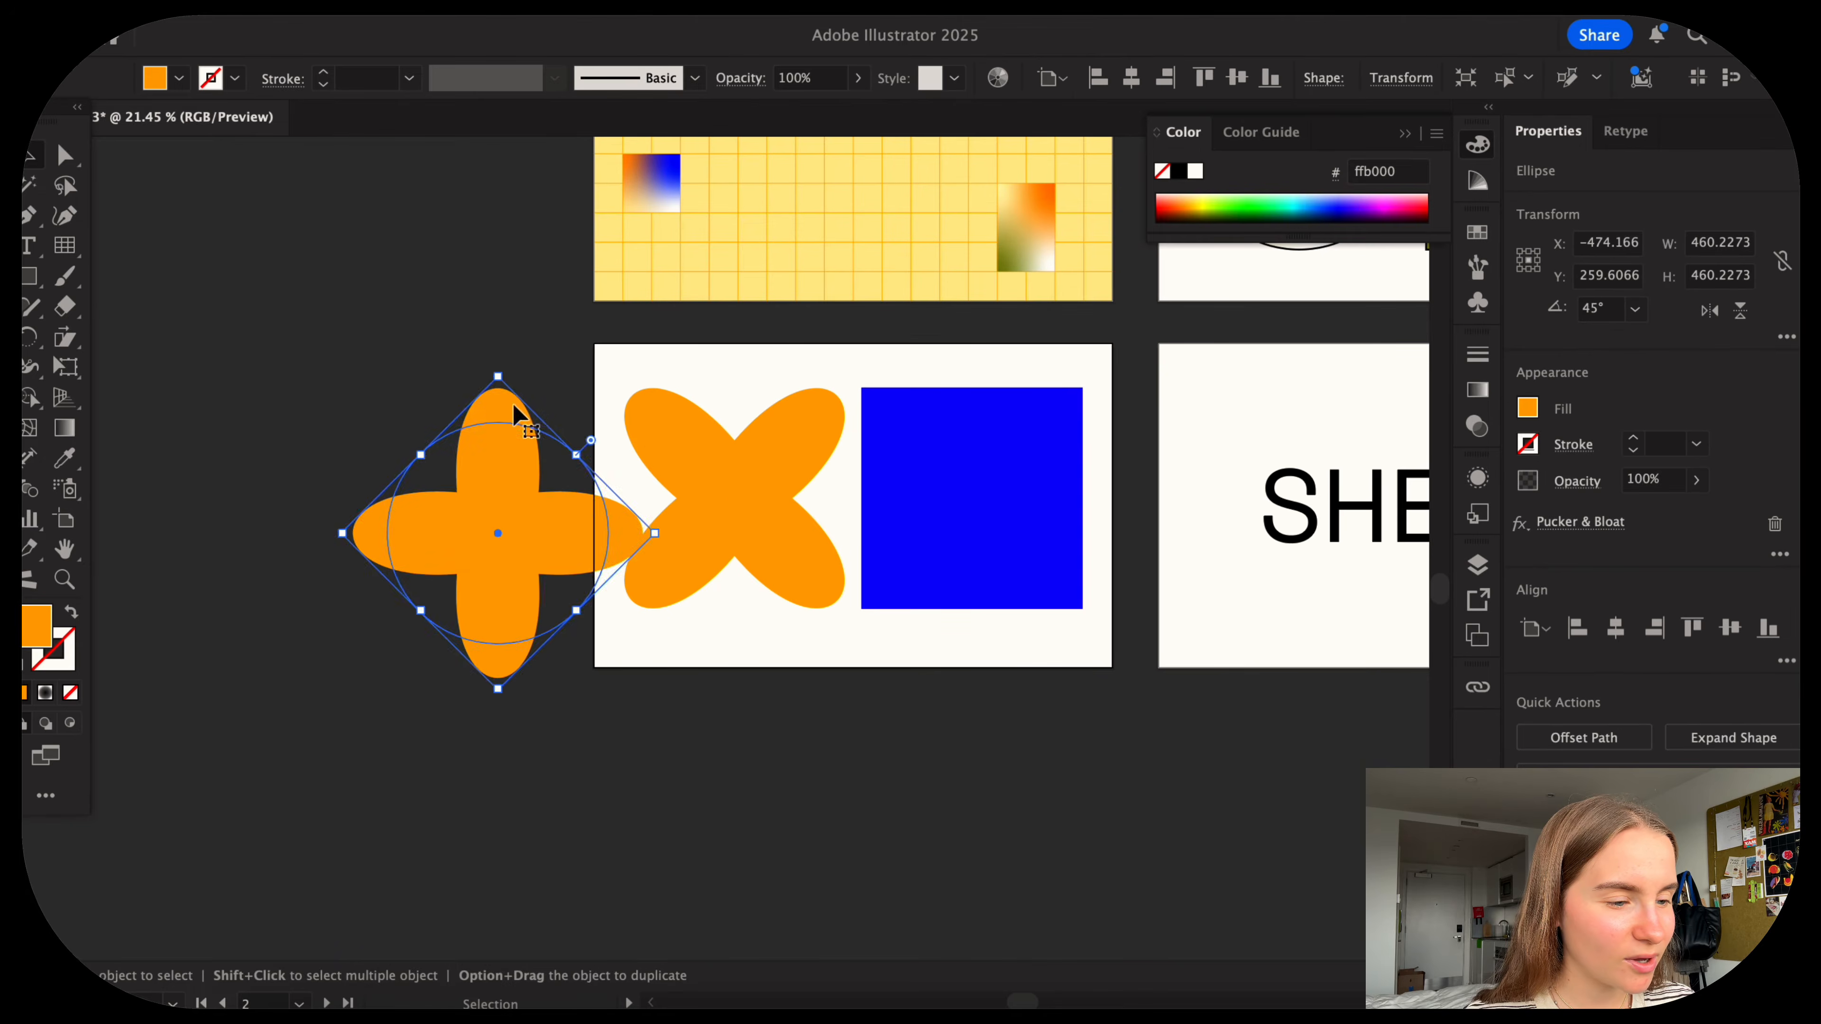
key("super+z")
key("super+z")
Apply Pucker & Bloat to the orange circle with a pucker that turns it into a sharp four-pointed star.
key("alt+shift+super+e")
left_click_drag(866, 487, 569, 530)
key("Return")
Overlay a copy of the puckered shape rotated 45° to form an eight-pointed star, and shrink the star to fit within the artboard.
left_click_drag(652, 621, 716, 537)
left_click_drag(512, 529, 710, 524)
left_click(602, 740)
scroll(601, 740, "up", 3)
scroll(305, 446, "down", 3)
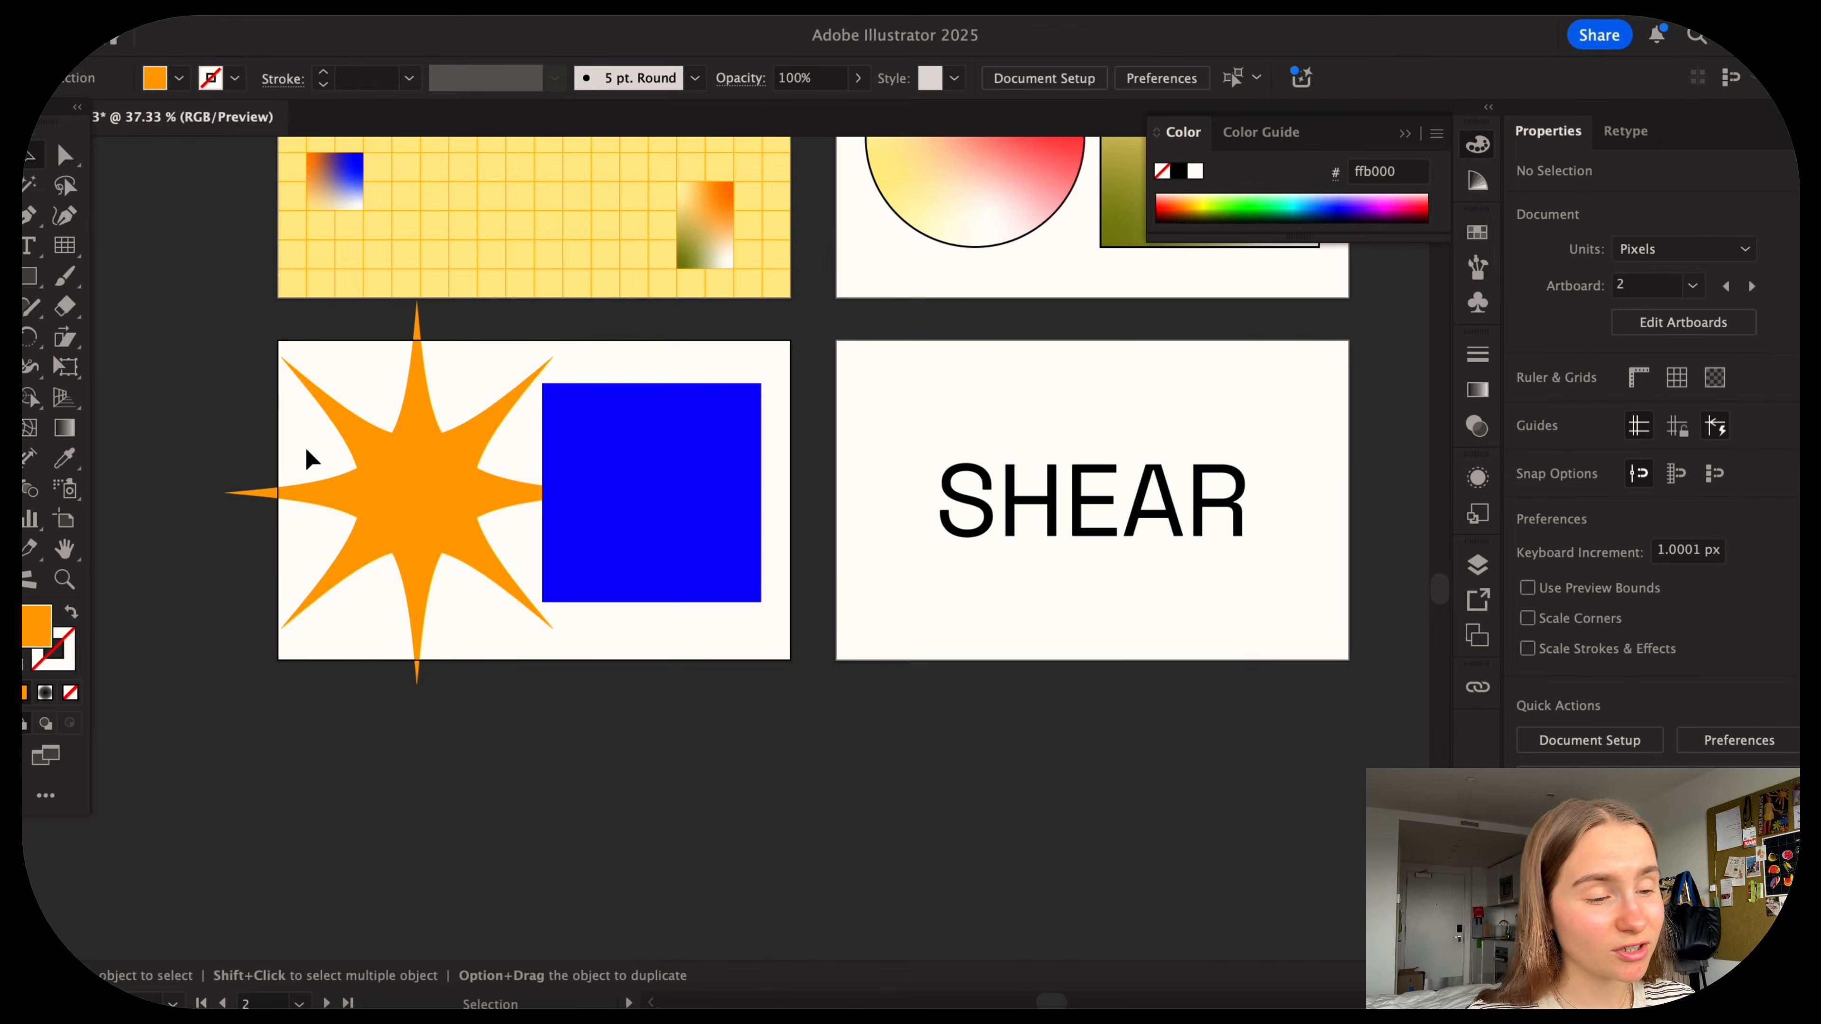
left_click(492, 557)
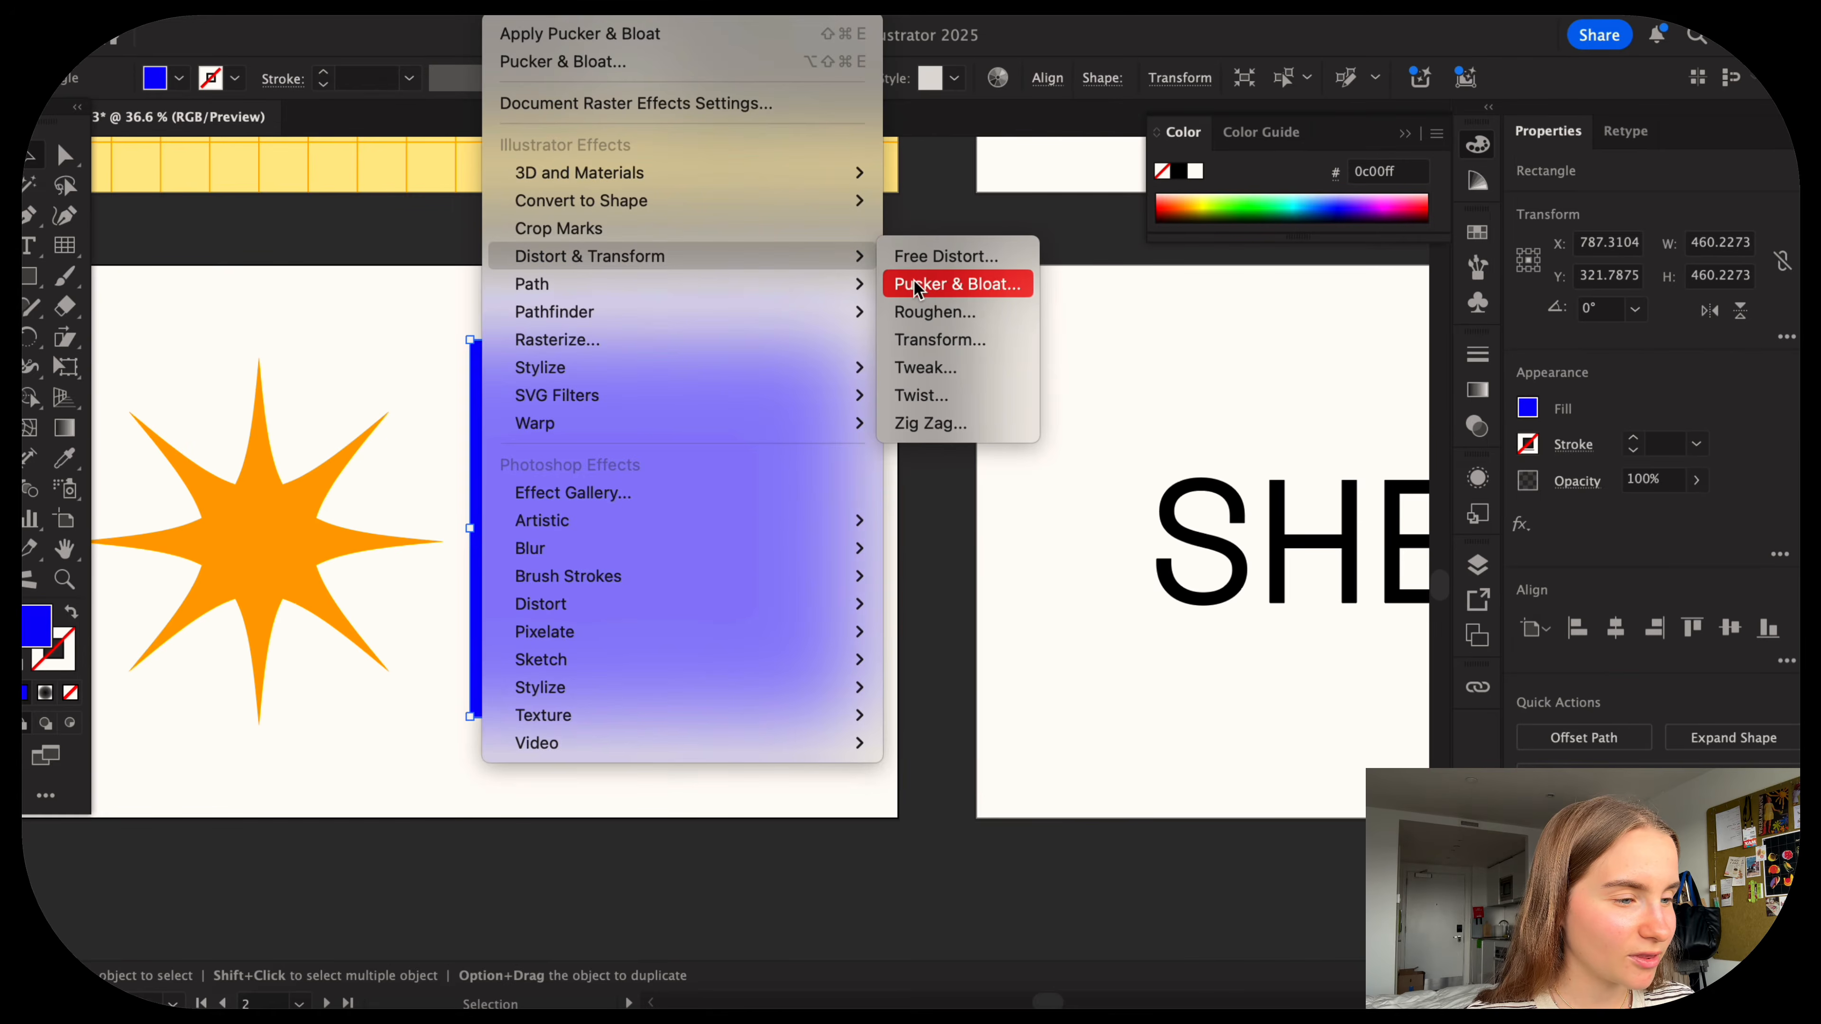
Apply Pucker & Bloat to the blue square with a 79% bloat to make a four-petal flower.
left_click(916, 285)
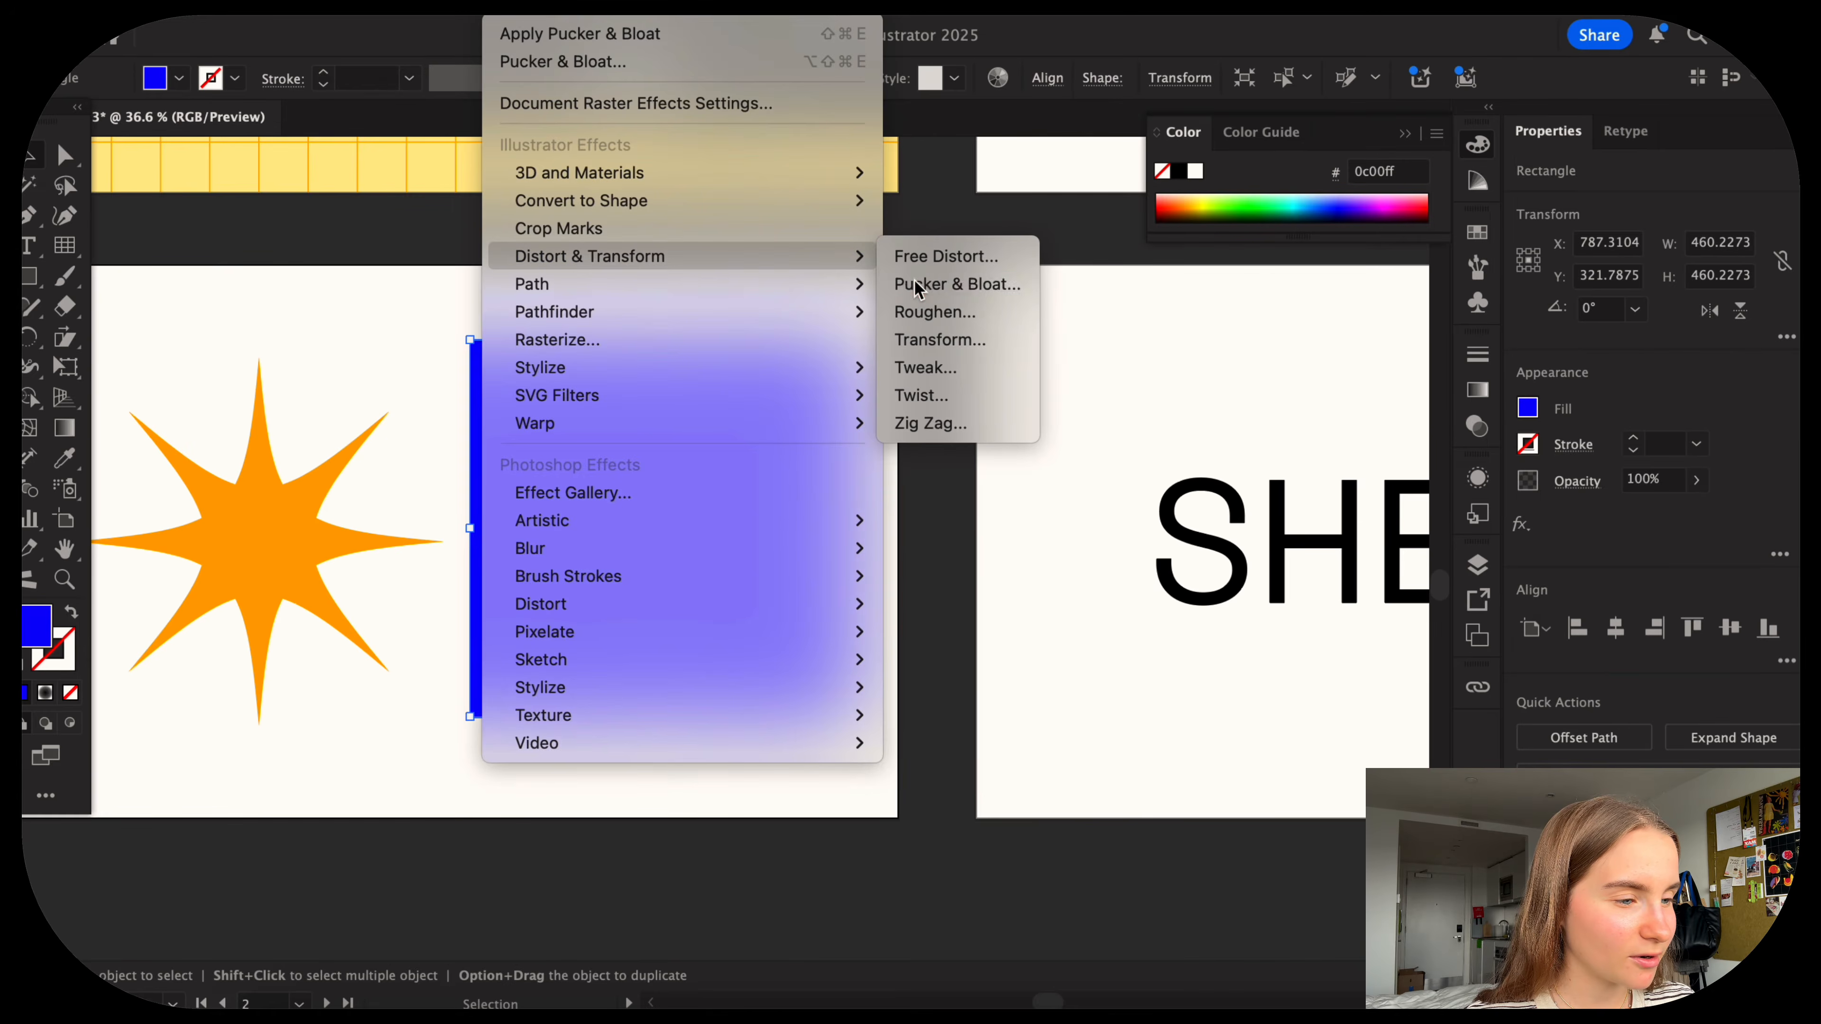
left_click_drag(873, 495, 934, 497)
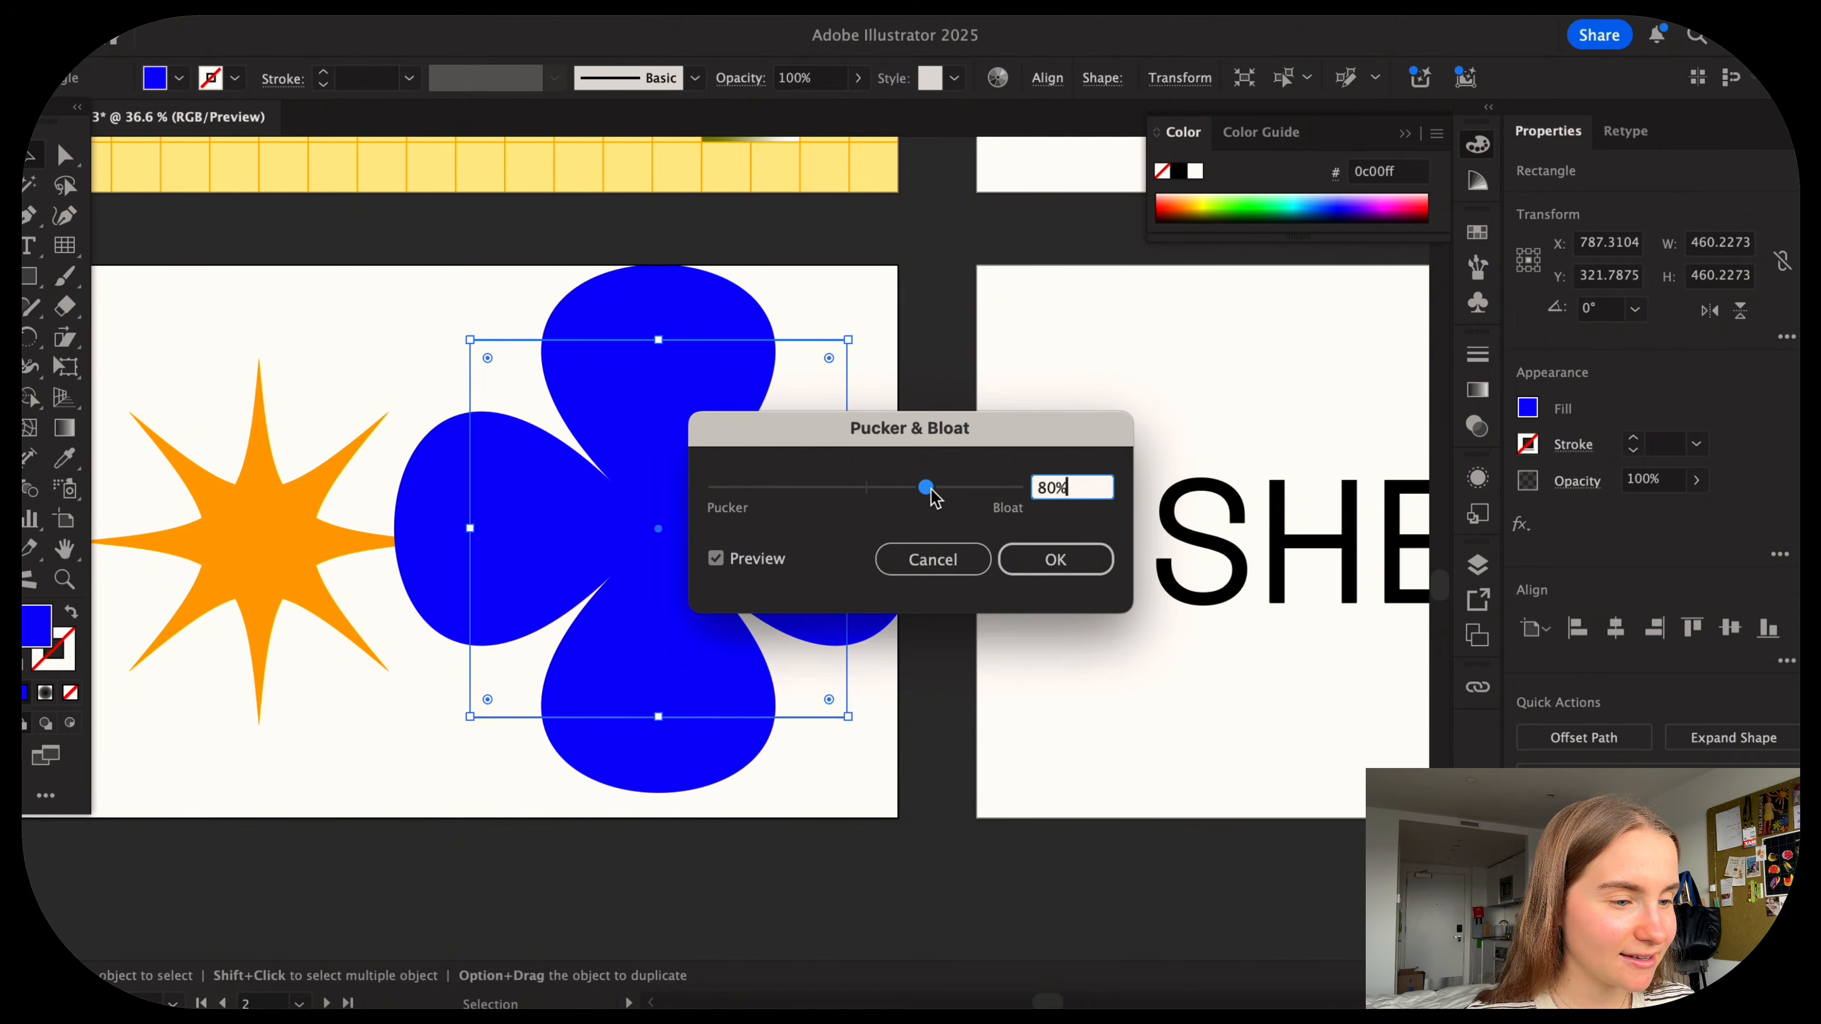
left_click_drag(932, 428, 1224, 410)
left_click_drag(1219, 470, 1111, 485)
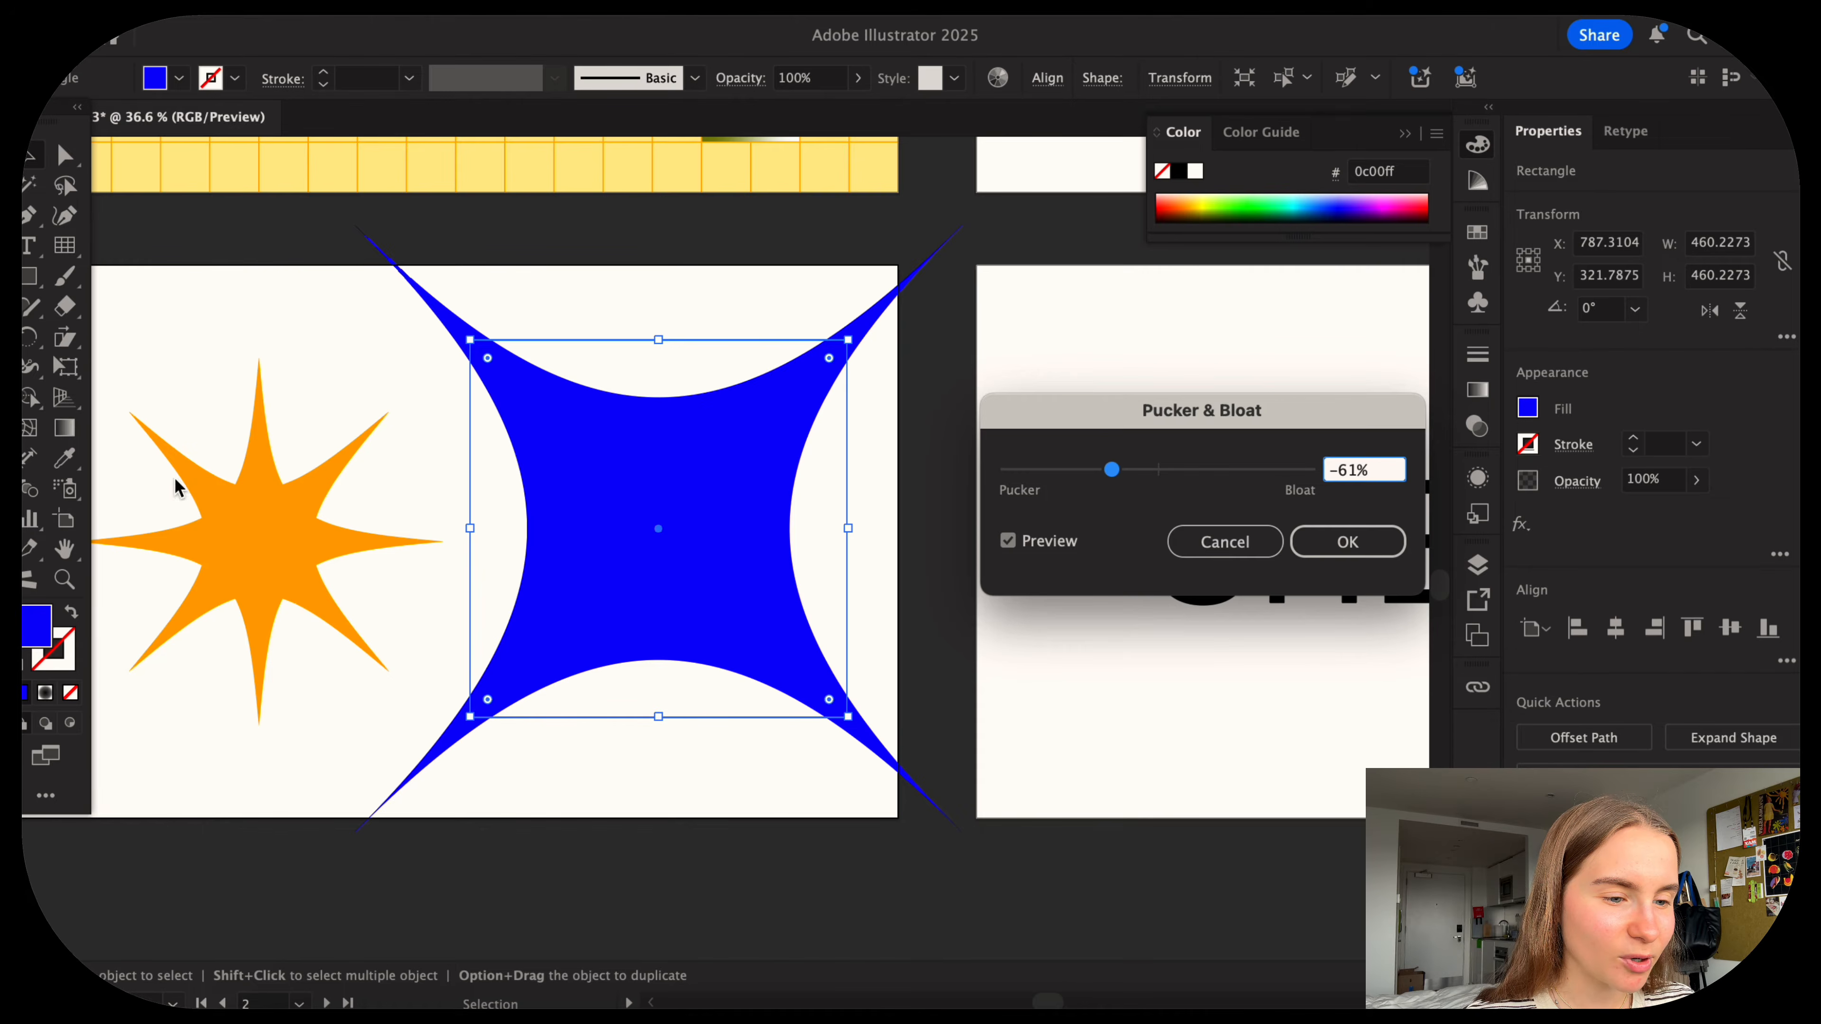
left_click(1219, 469)
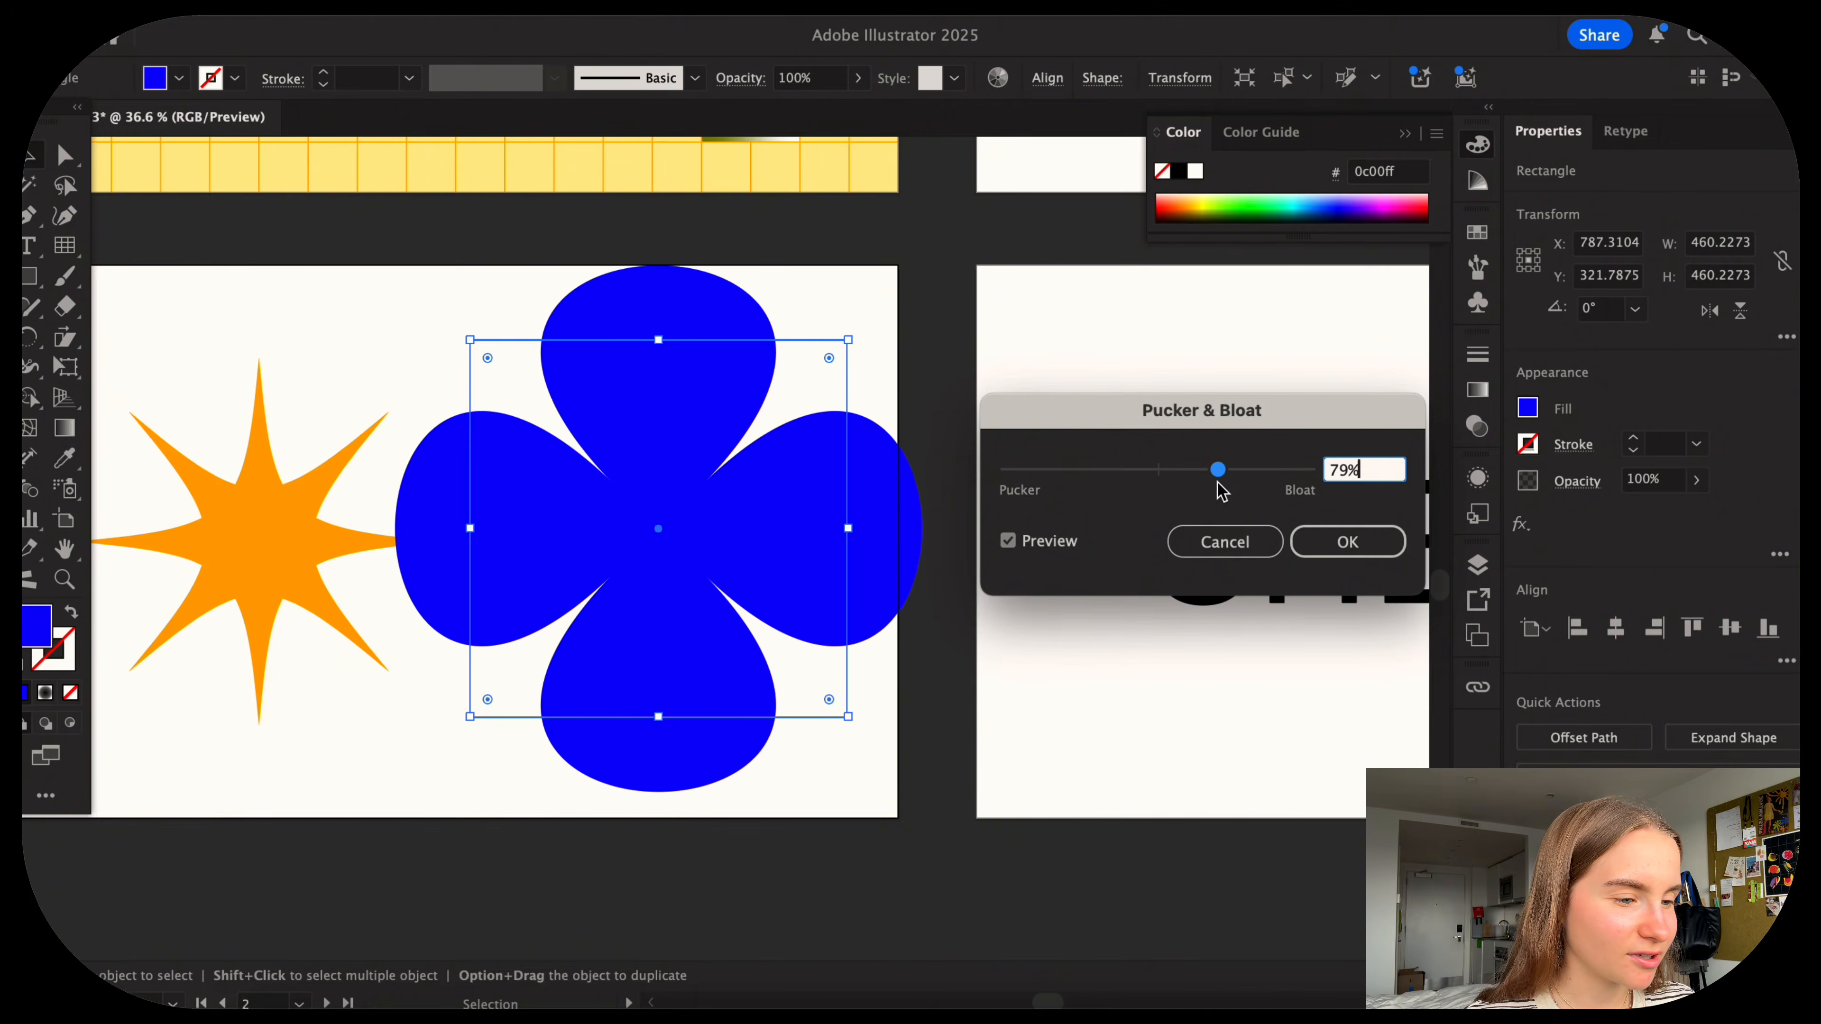
left_click(1347, 541)
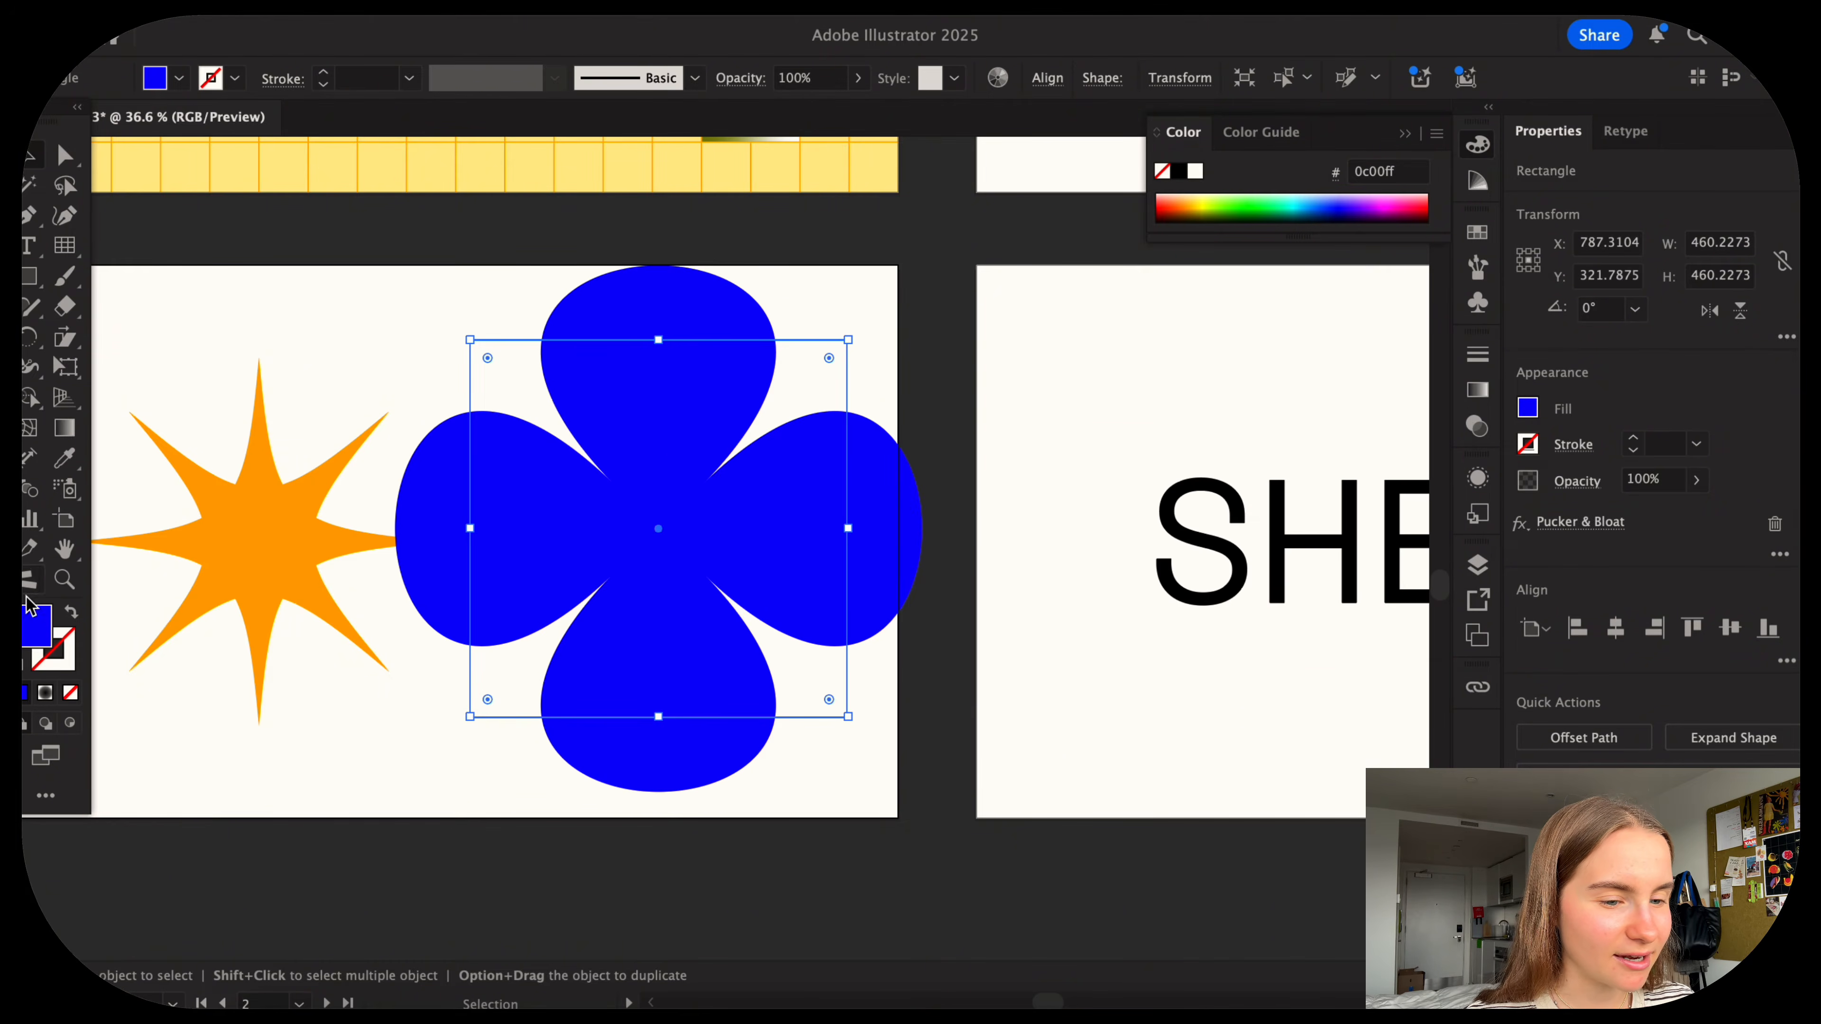
Scale the blue flower down proportionally from its center to about 326 px wide and high.
left_click_drag(864, 532, 793, 528)
scroll(656, 396, "left", 4)
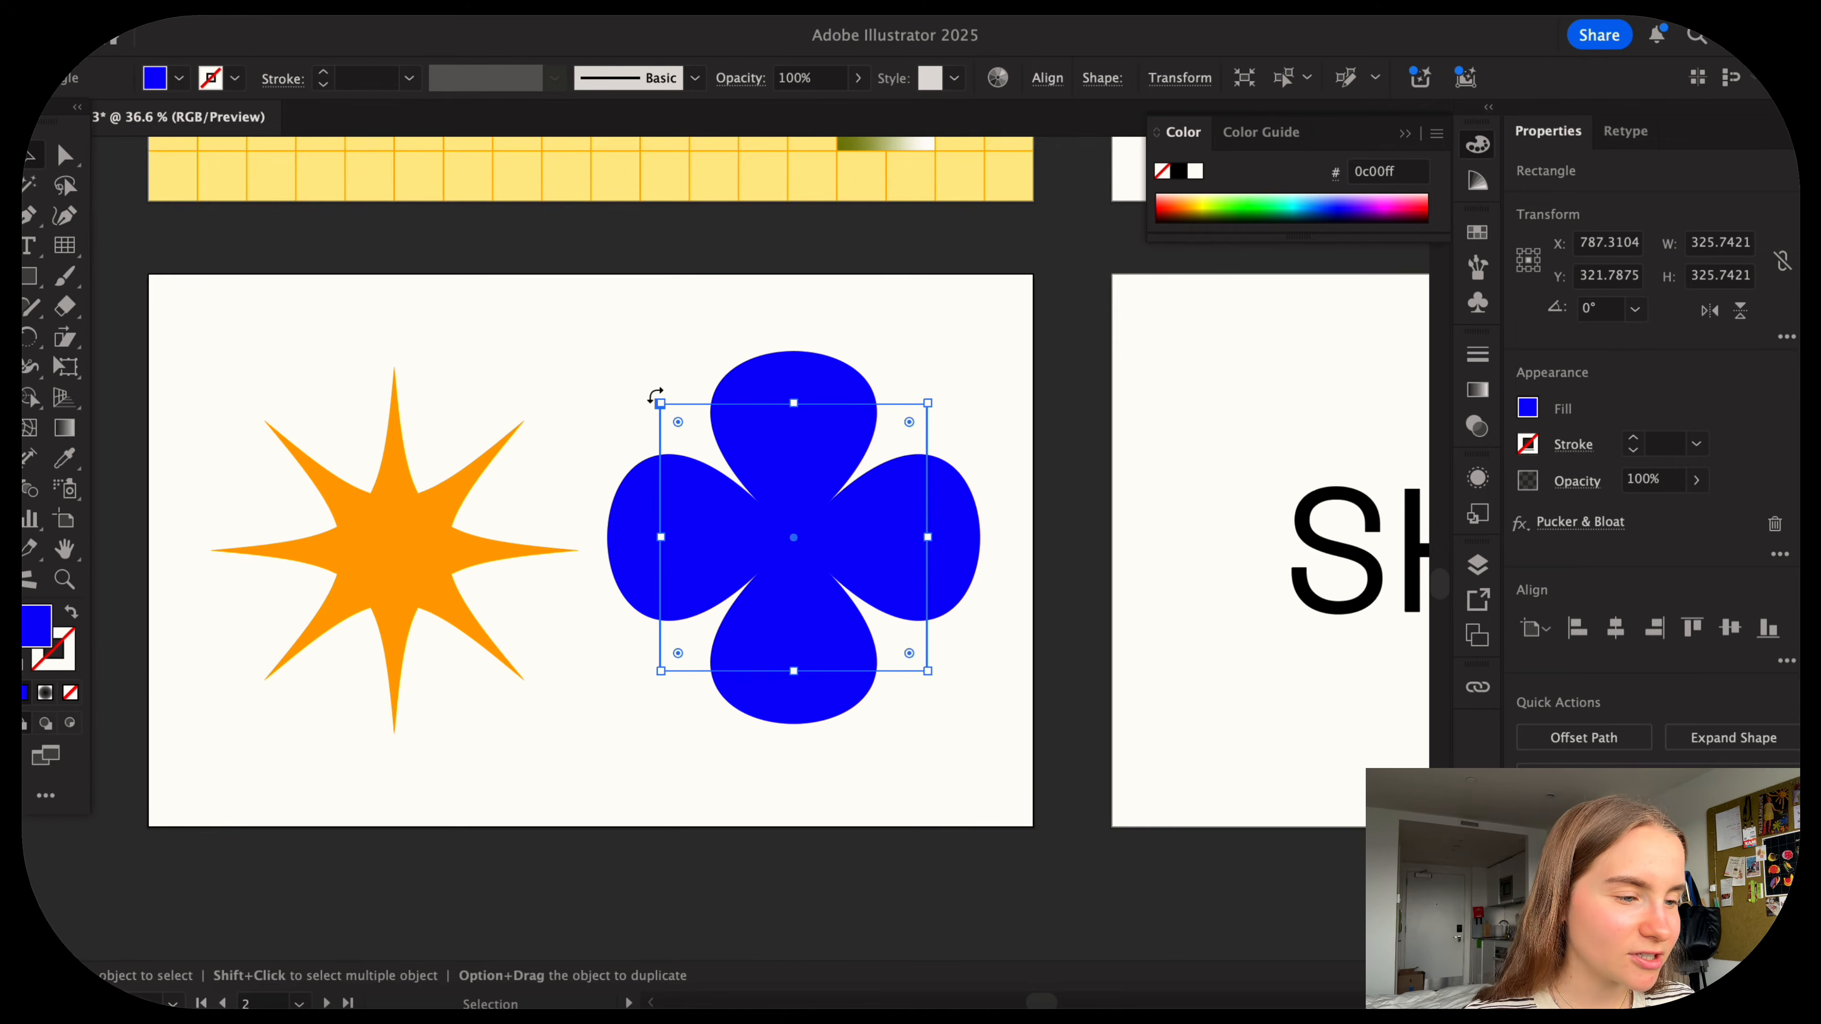
left_click(695, 344)
left_click(842, 508)
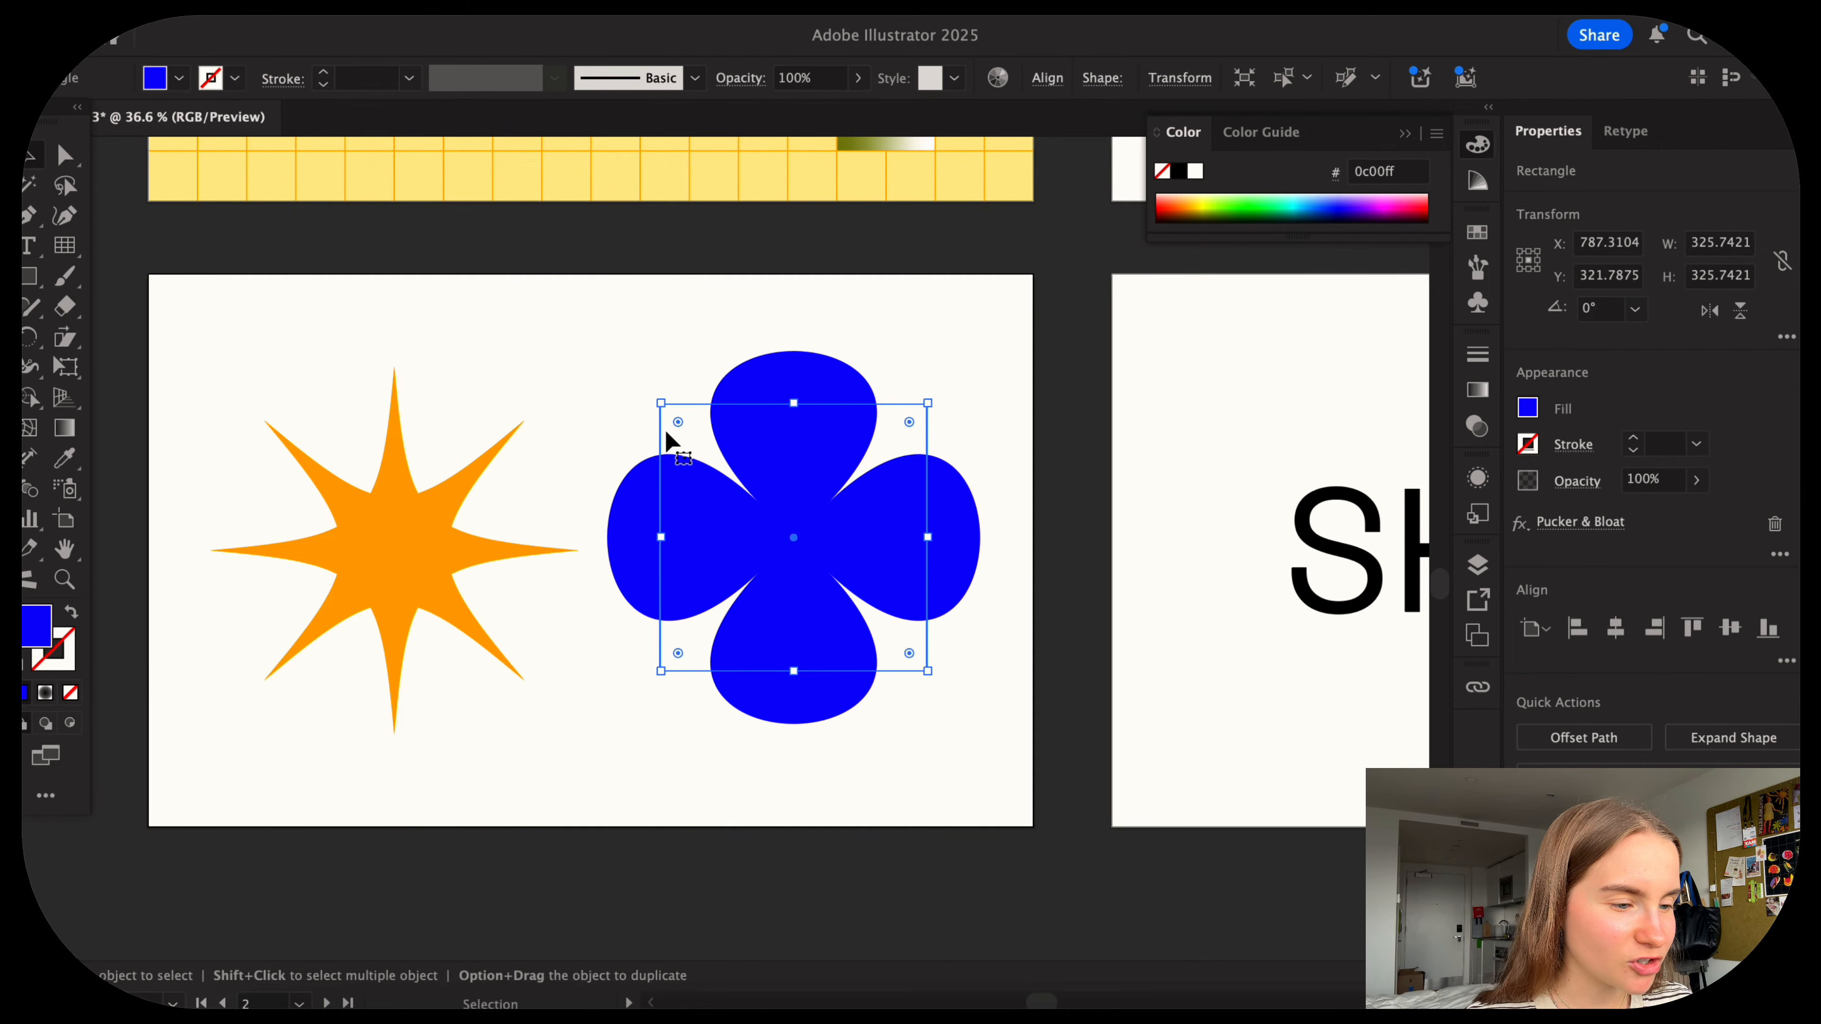
left_click(626, 358)
left_click_drag(626, 358, 671, 427)
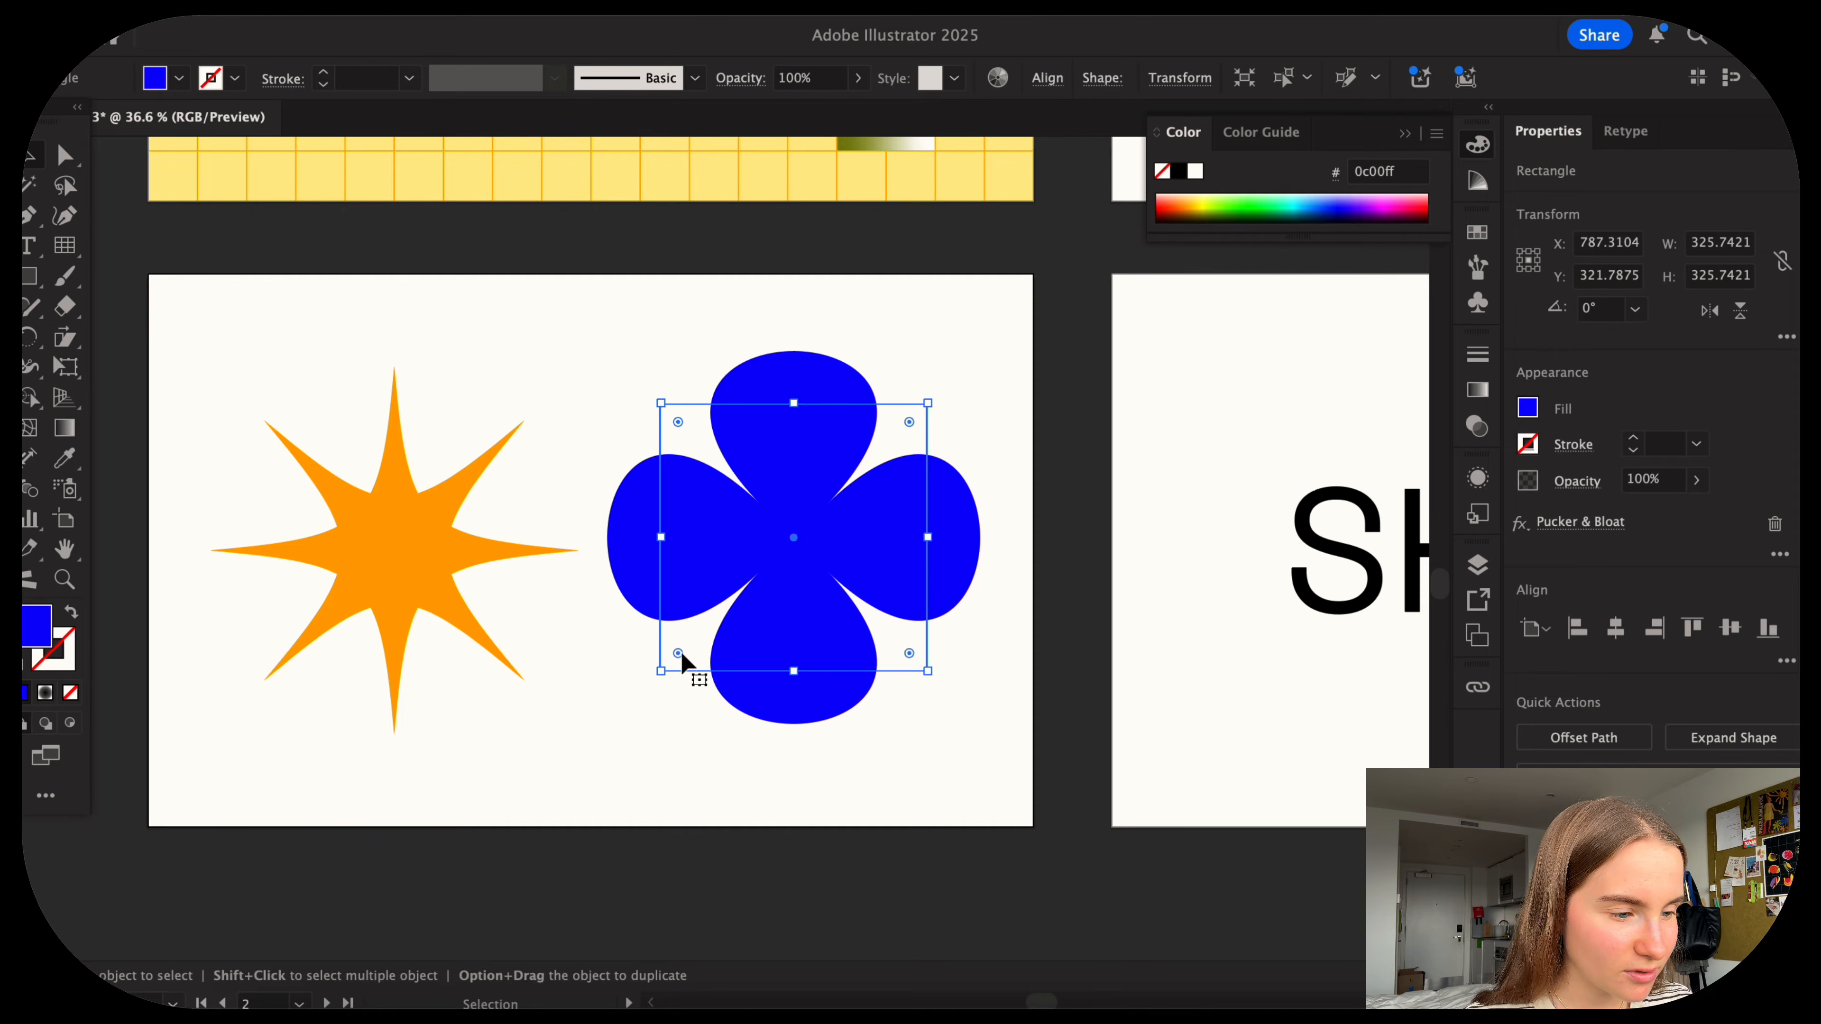
left_click(358, 500)
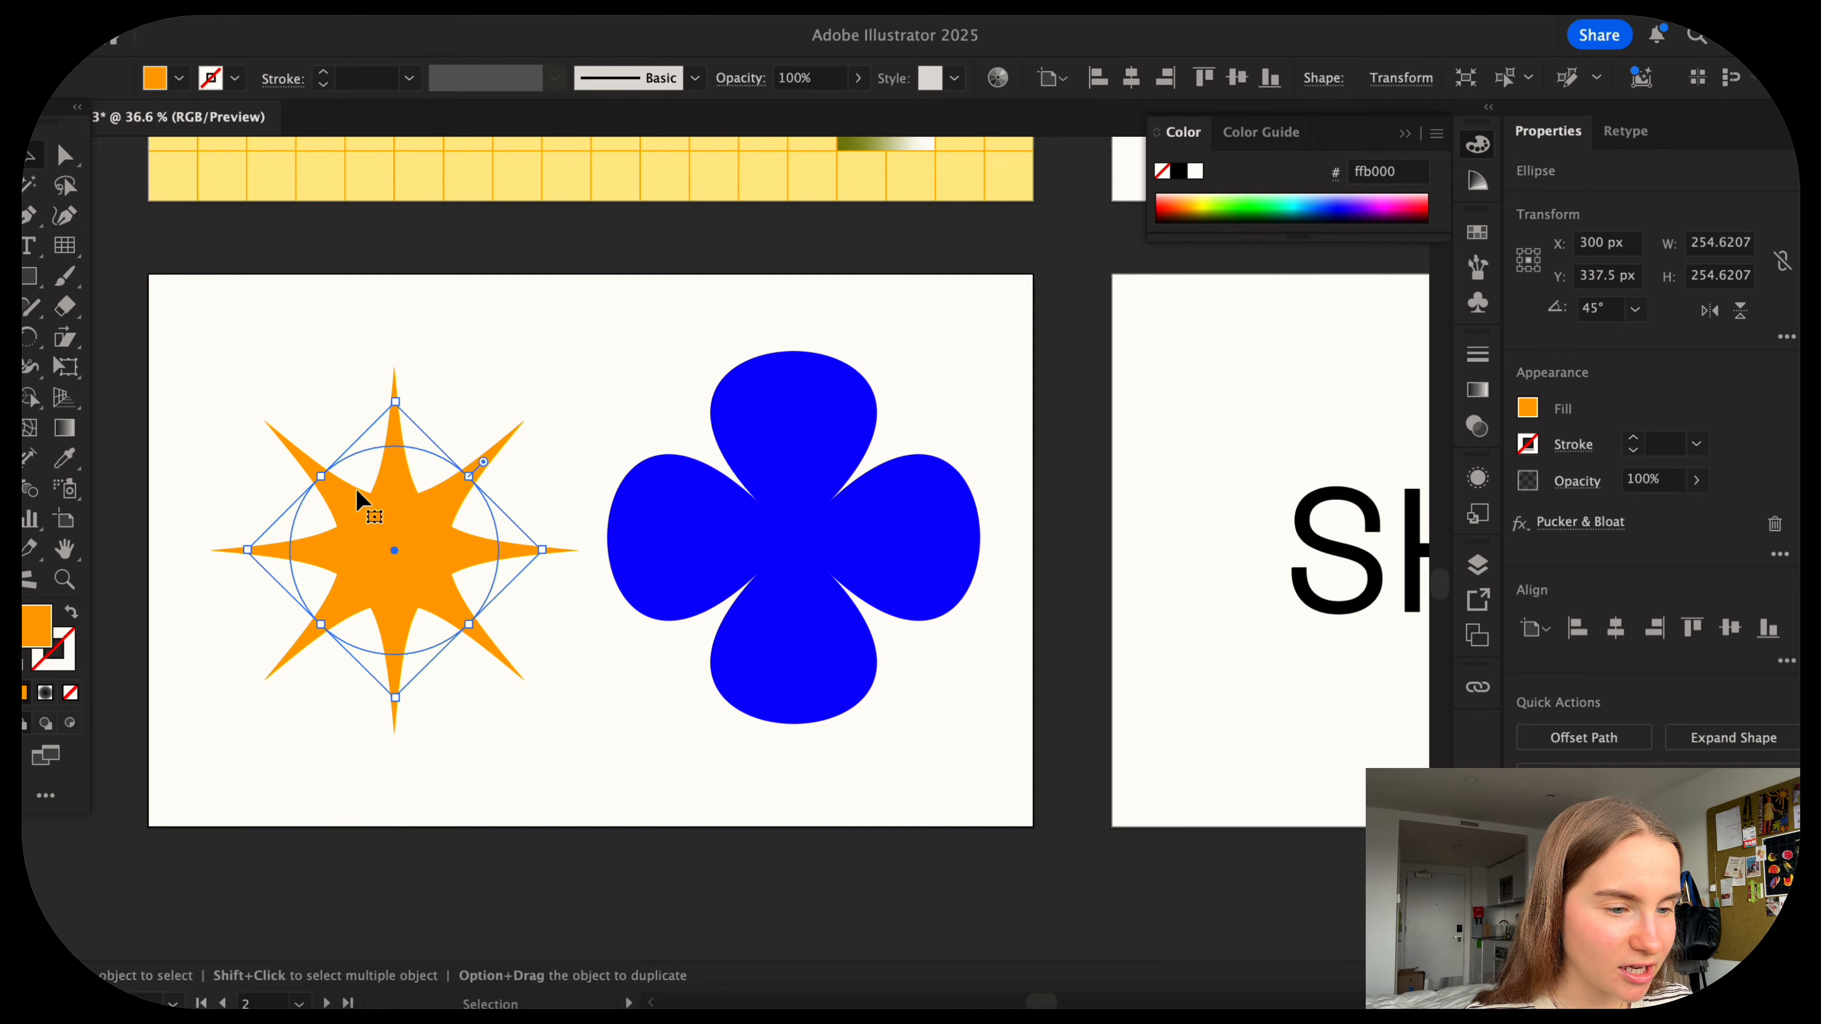
left_click(573, 300)
Expand the appearance of the blue flower so the Pucker & Bloat effect becomes an editable path.
left_click(809, 378)
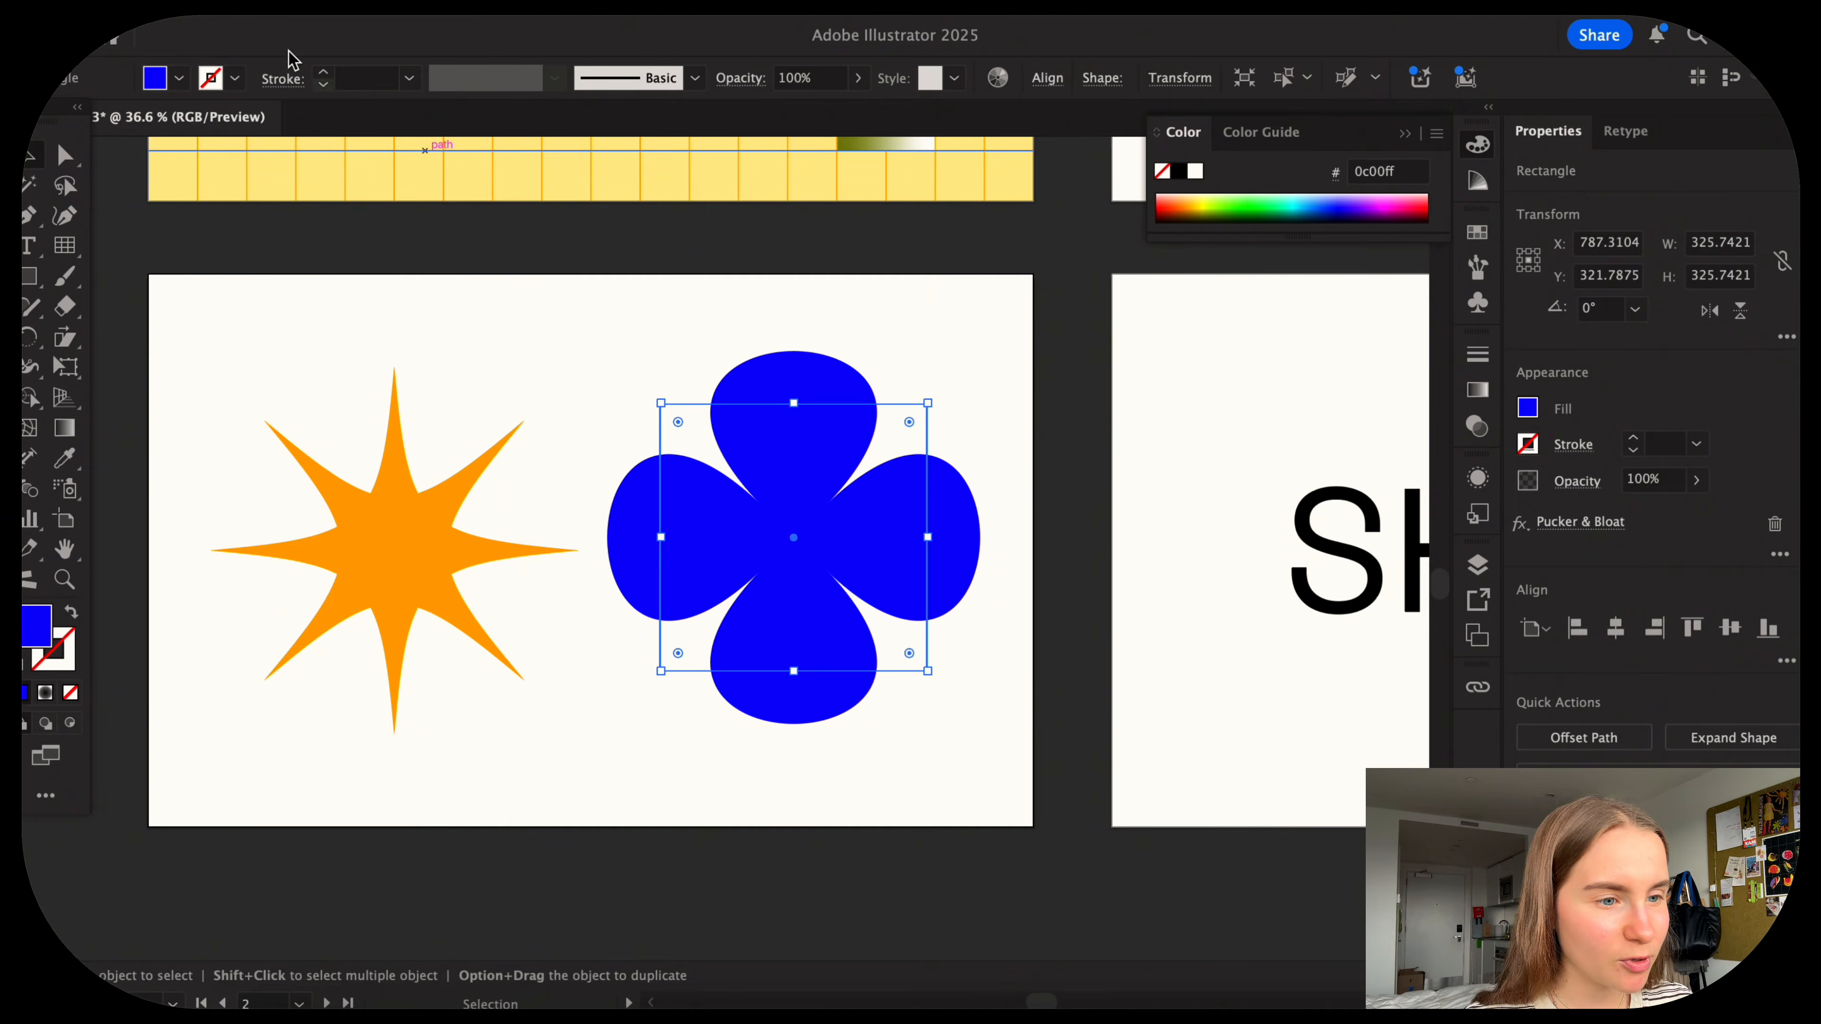
left_click(301, 7)
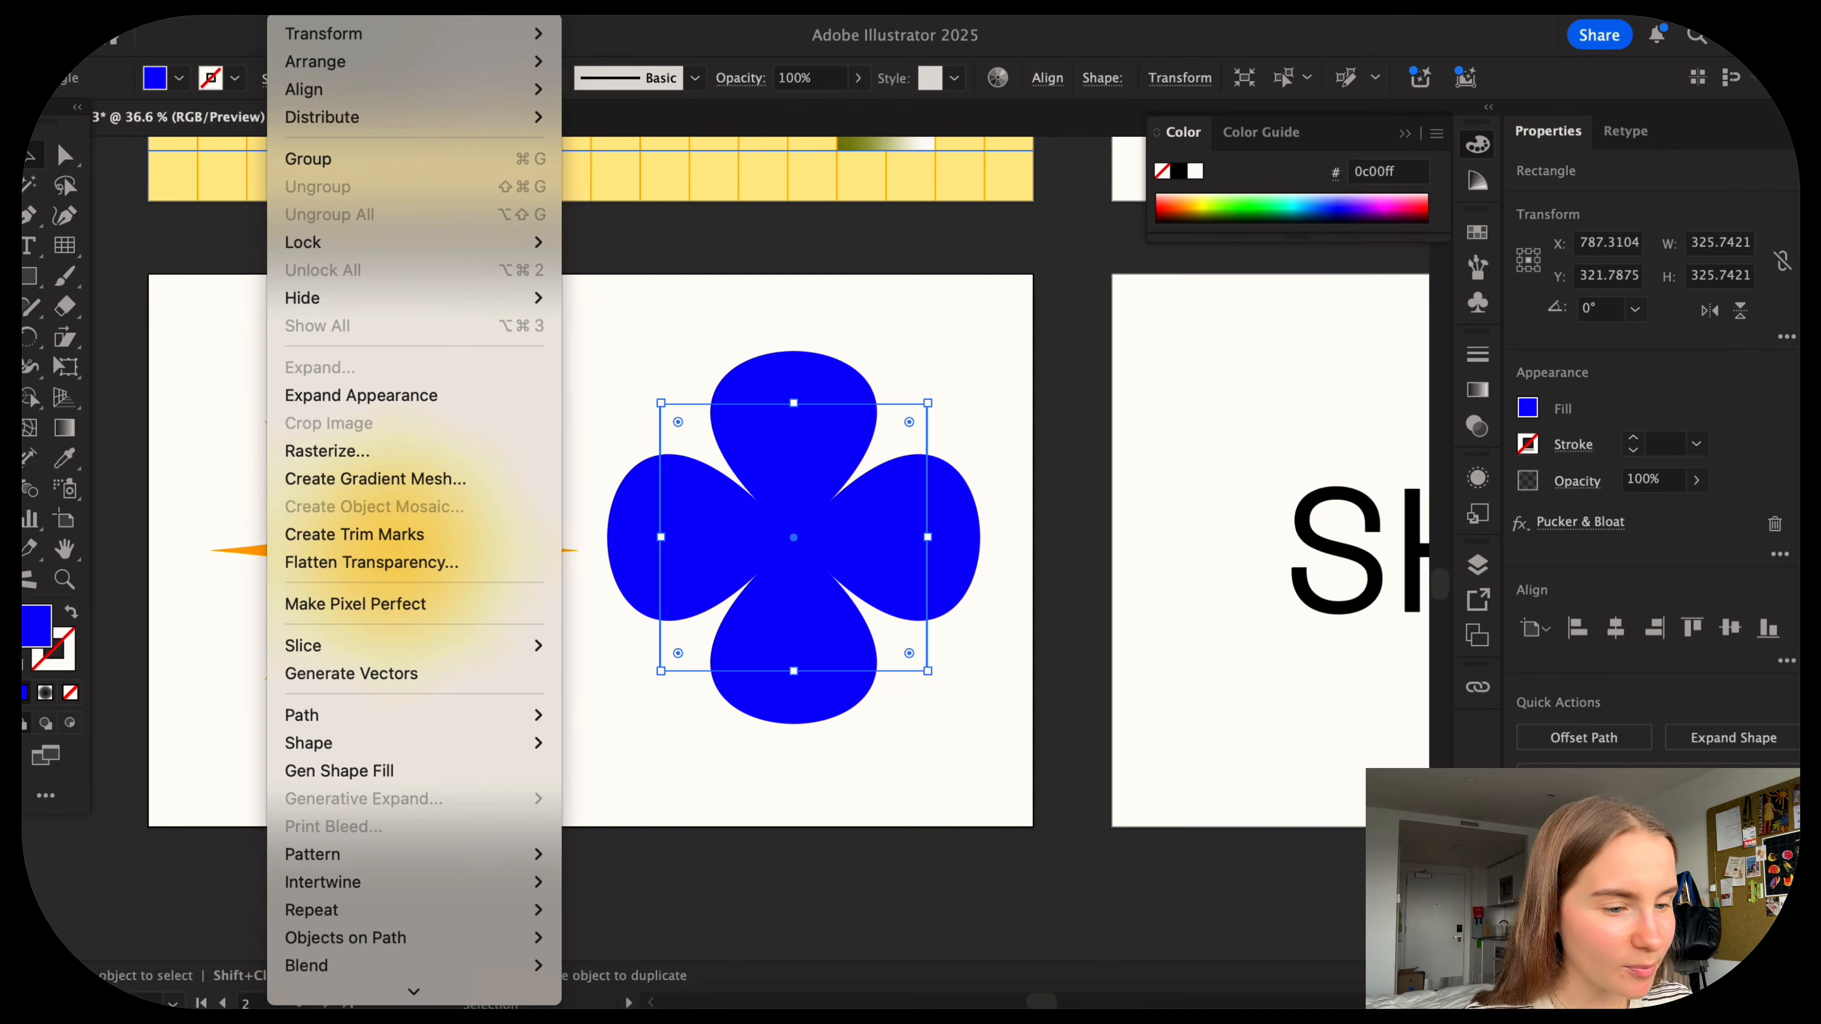
left_click(373, 395)
scroll(810, 513, "up", 2)
scroll(813, 516, "up", 3)
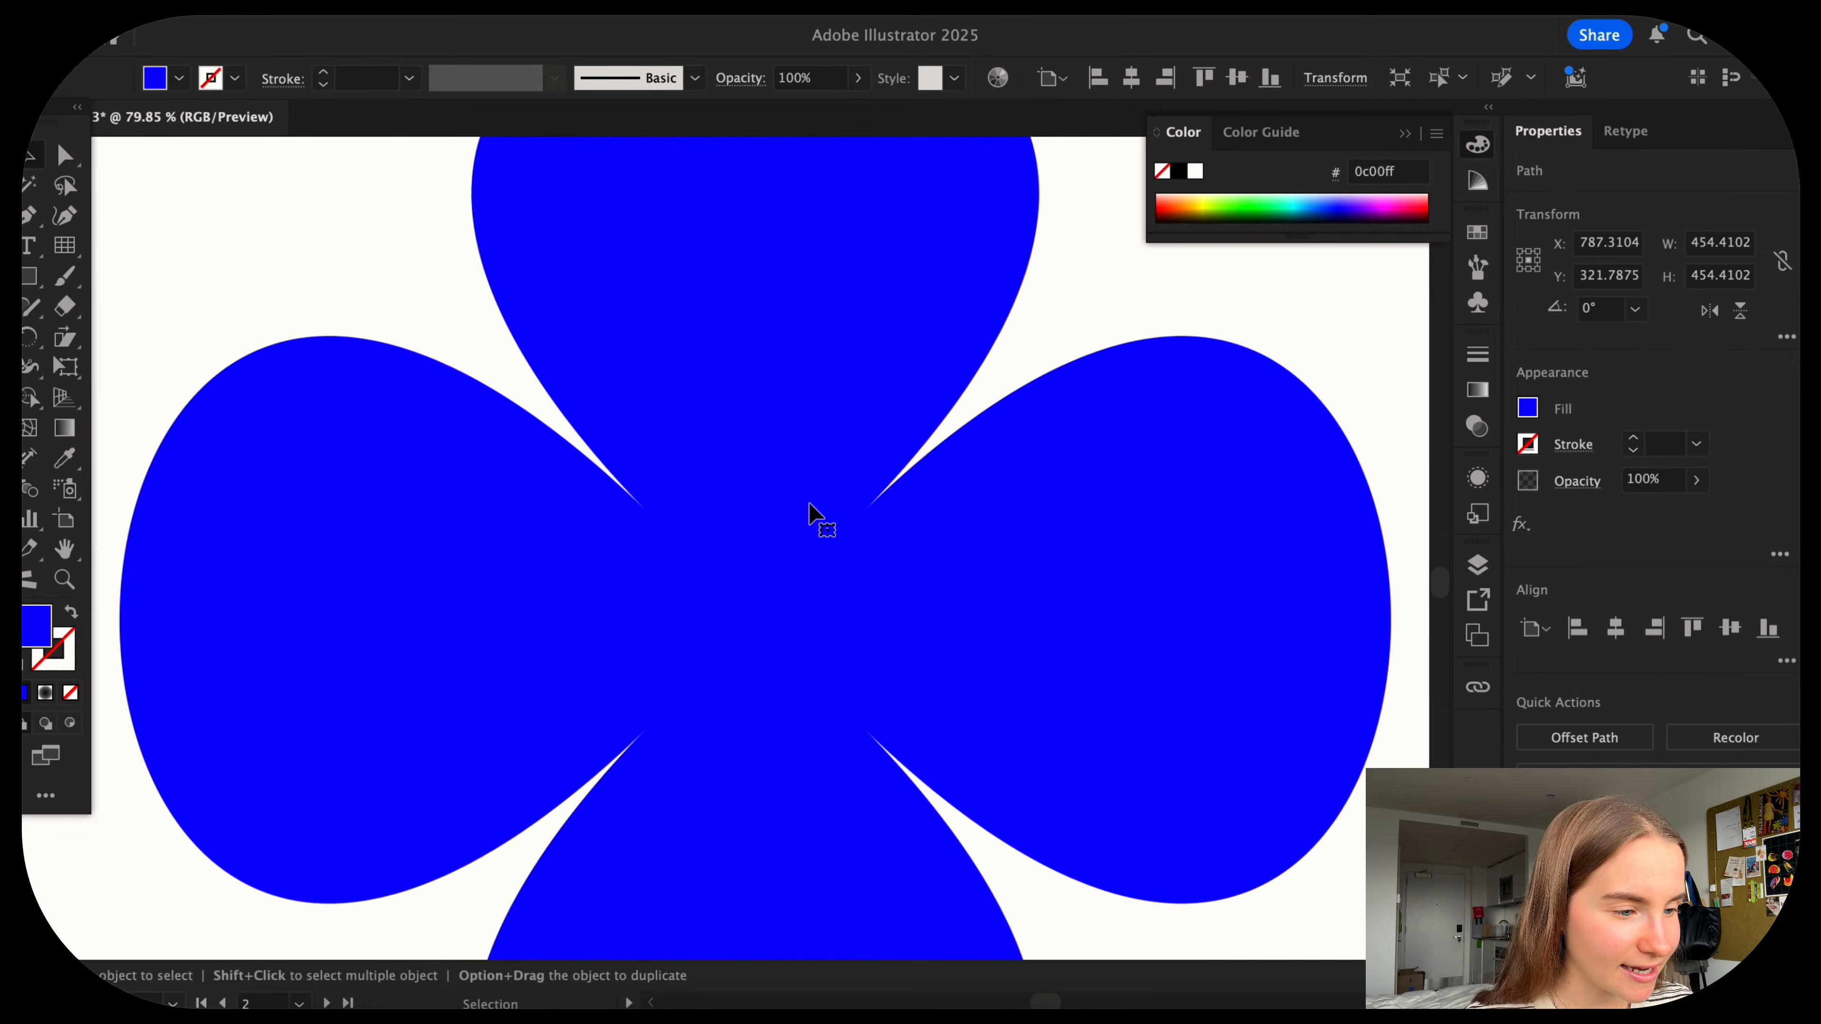
Try a lighter blue #5a5aff fill on the flower and overlap it with an offset duplicate.
scroll(1069, 378, "down", 3)
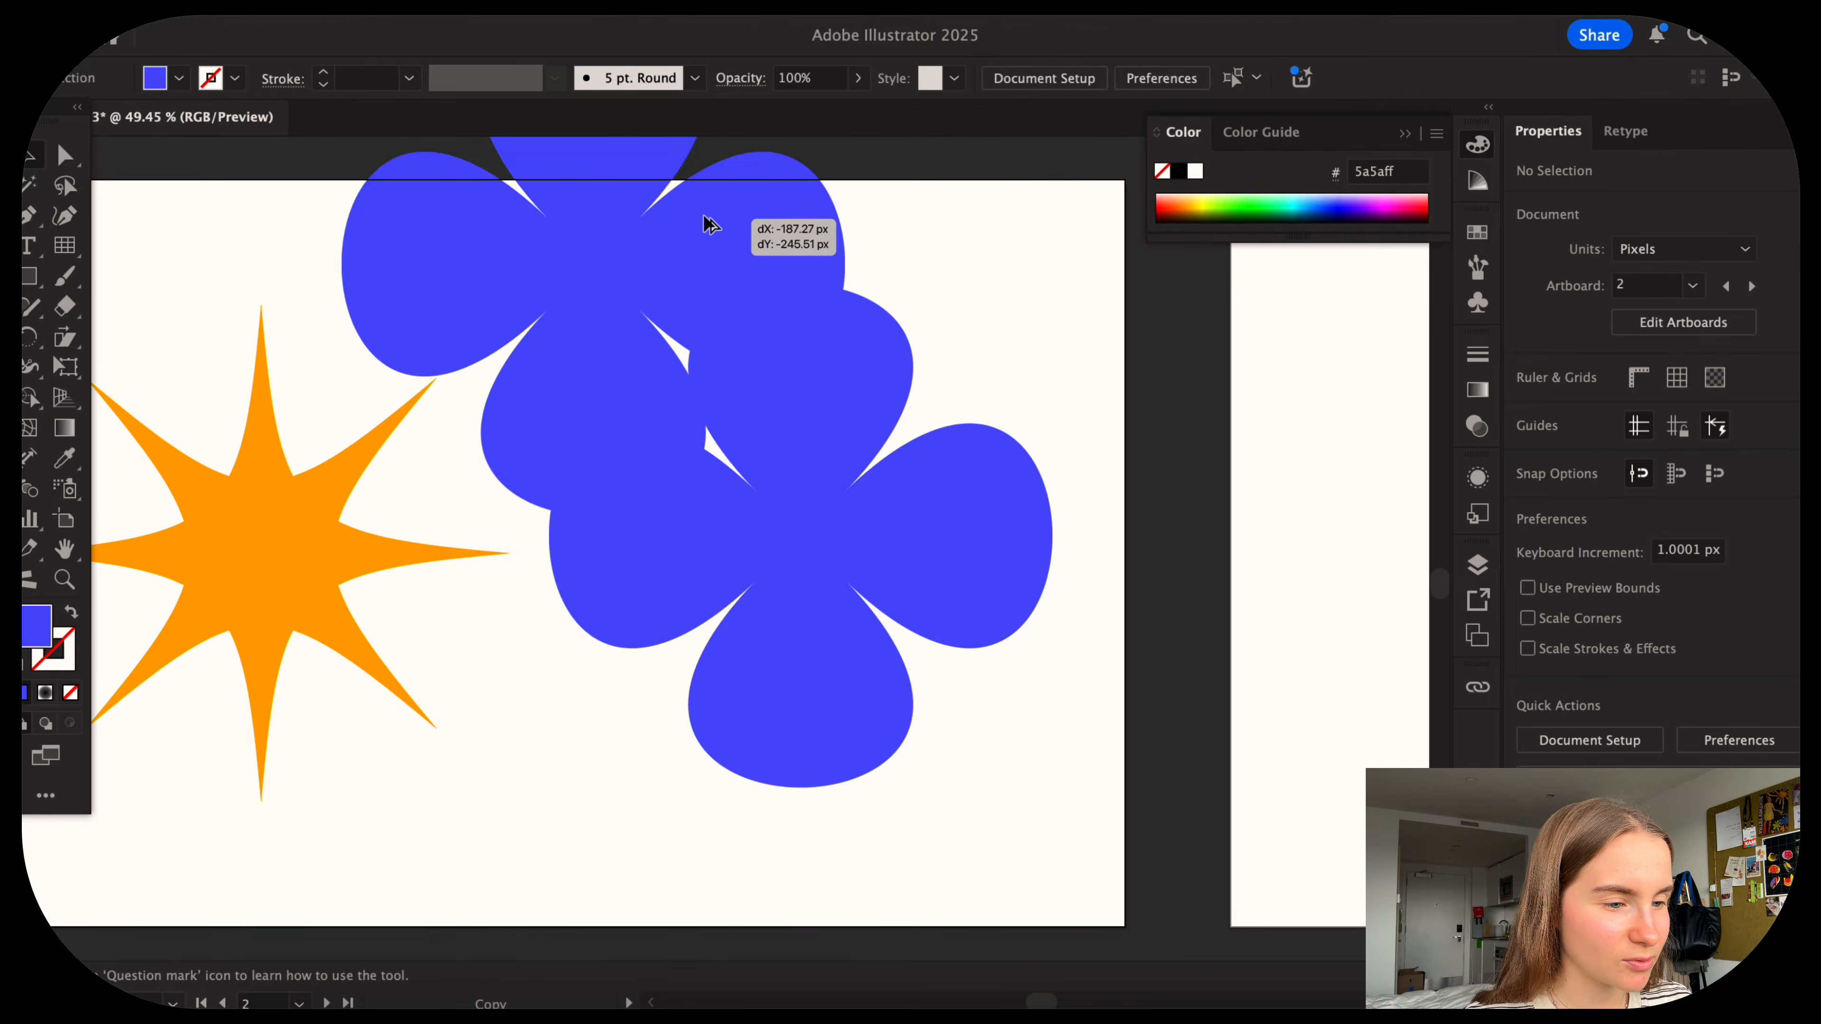
left_click(860, 315)
left_click(964, 384)
scroll(961, 376, "up", 3)
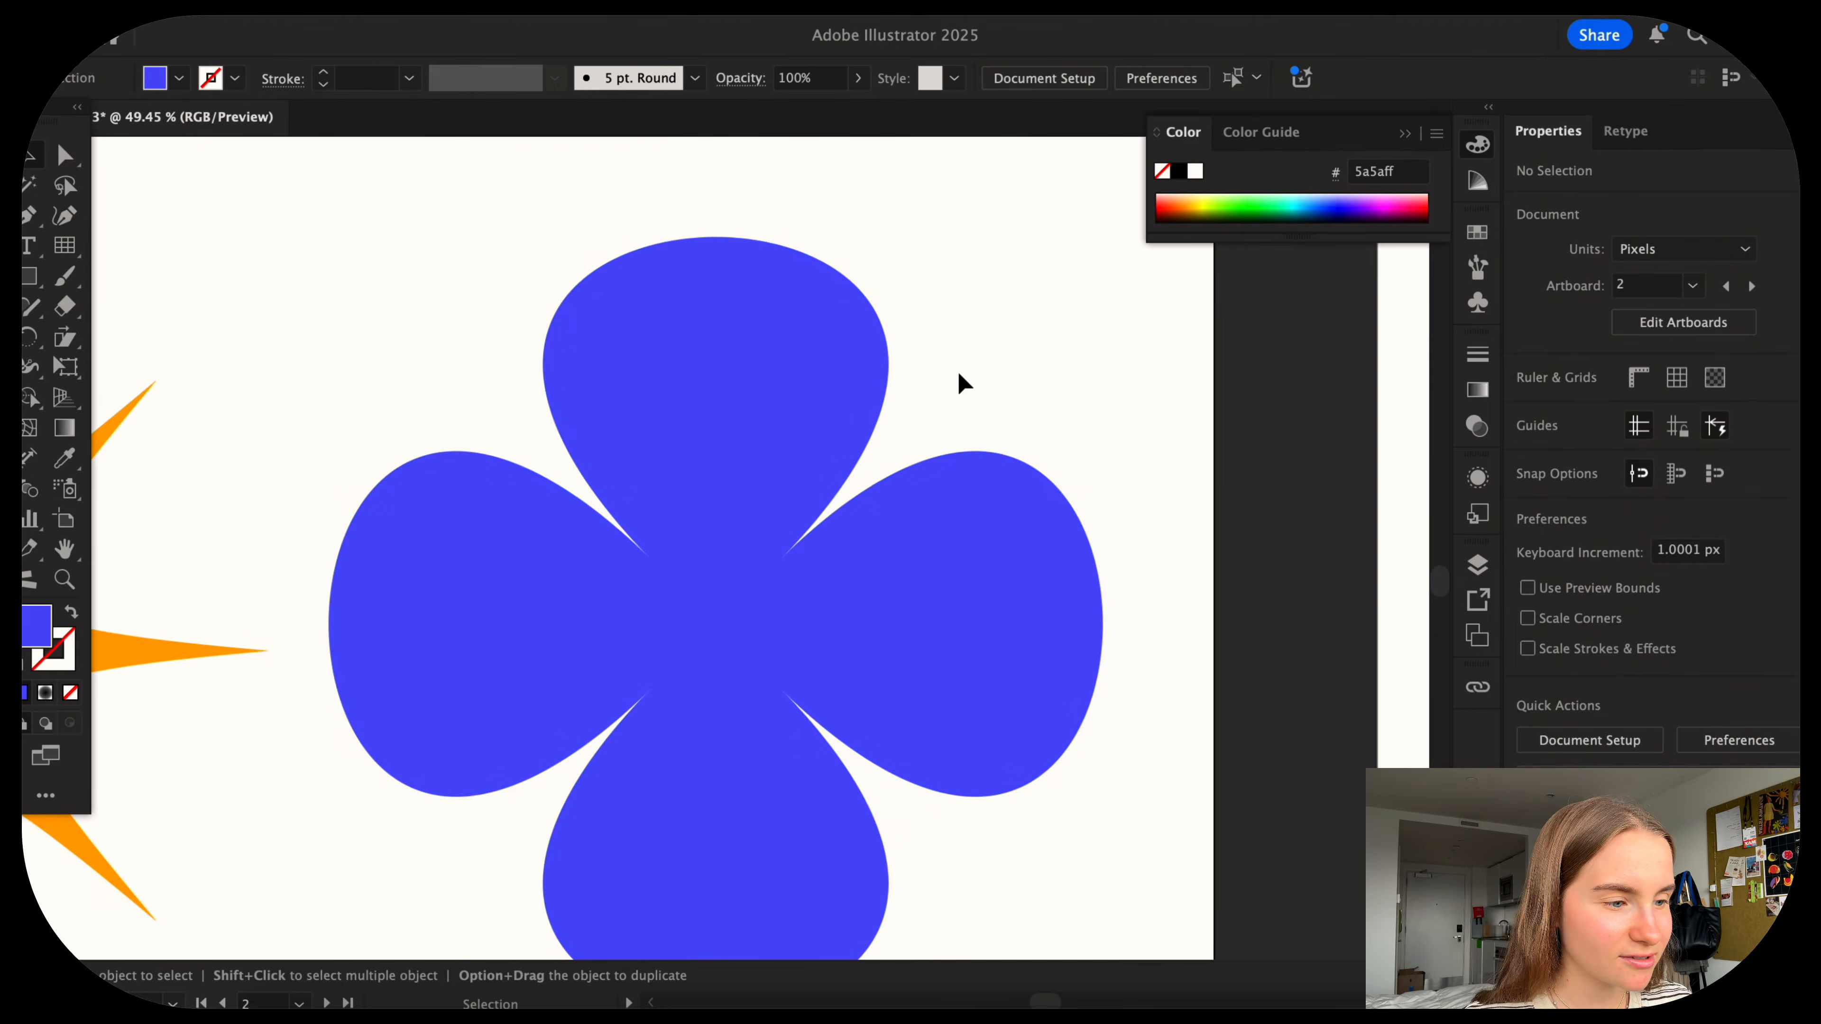
scroll(586, 423, "down", 4)
scroll(586, 421, "left", 2)
scroll(585, 423, "left", 2)
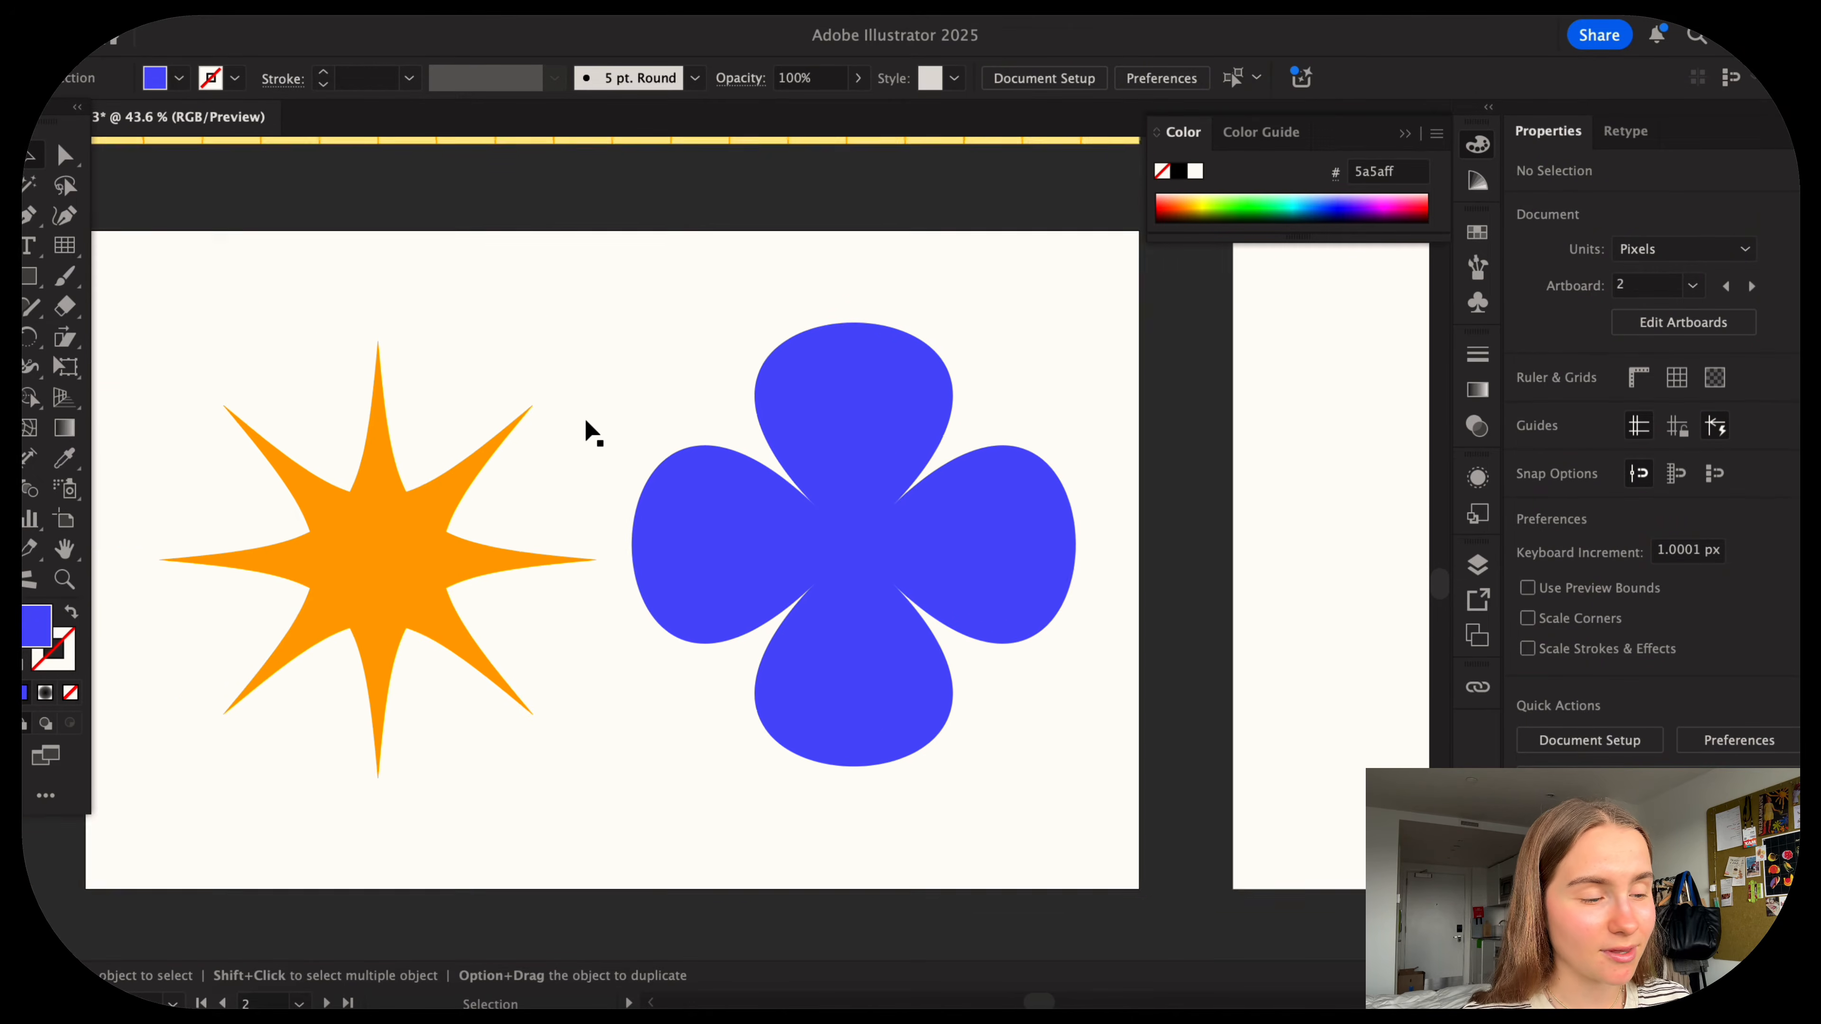
Try to unite the two orange star shapes while their Pucker & Bloat effects are still live.
scroll(939, 492, "left", 3)
scroll(294, 341, "up", 1)
scroll(301, 352, "up", 1)
left_click(560, 683)
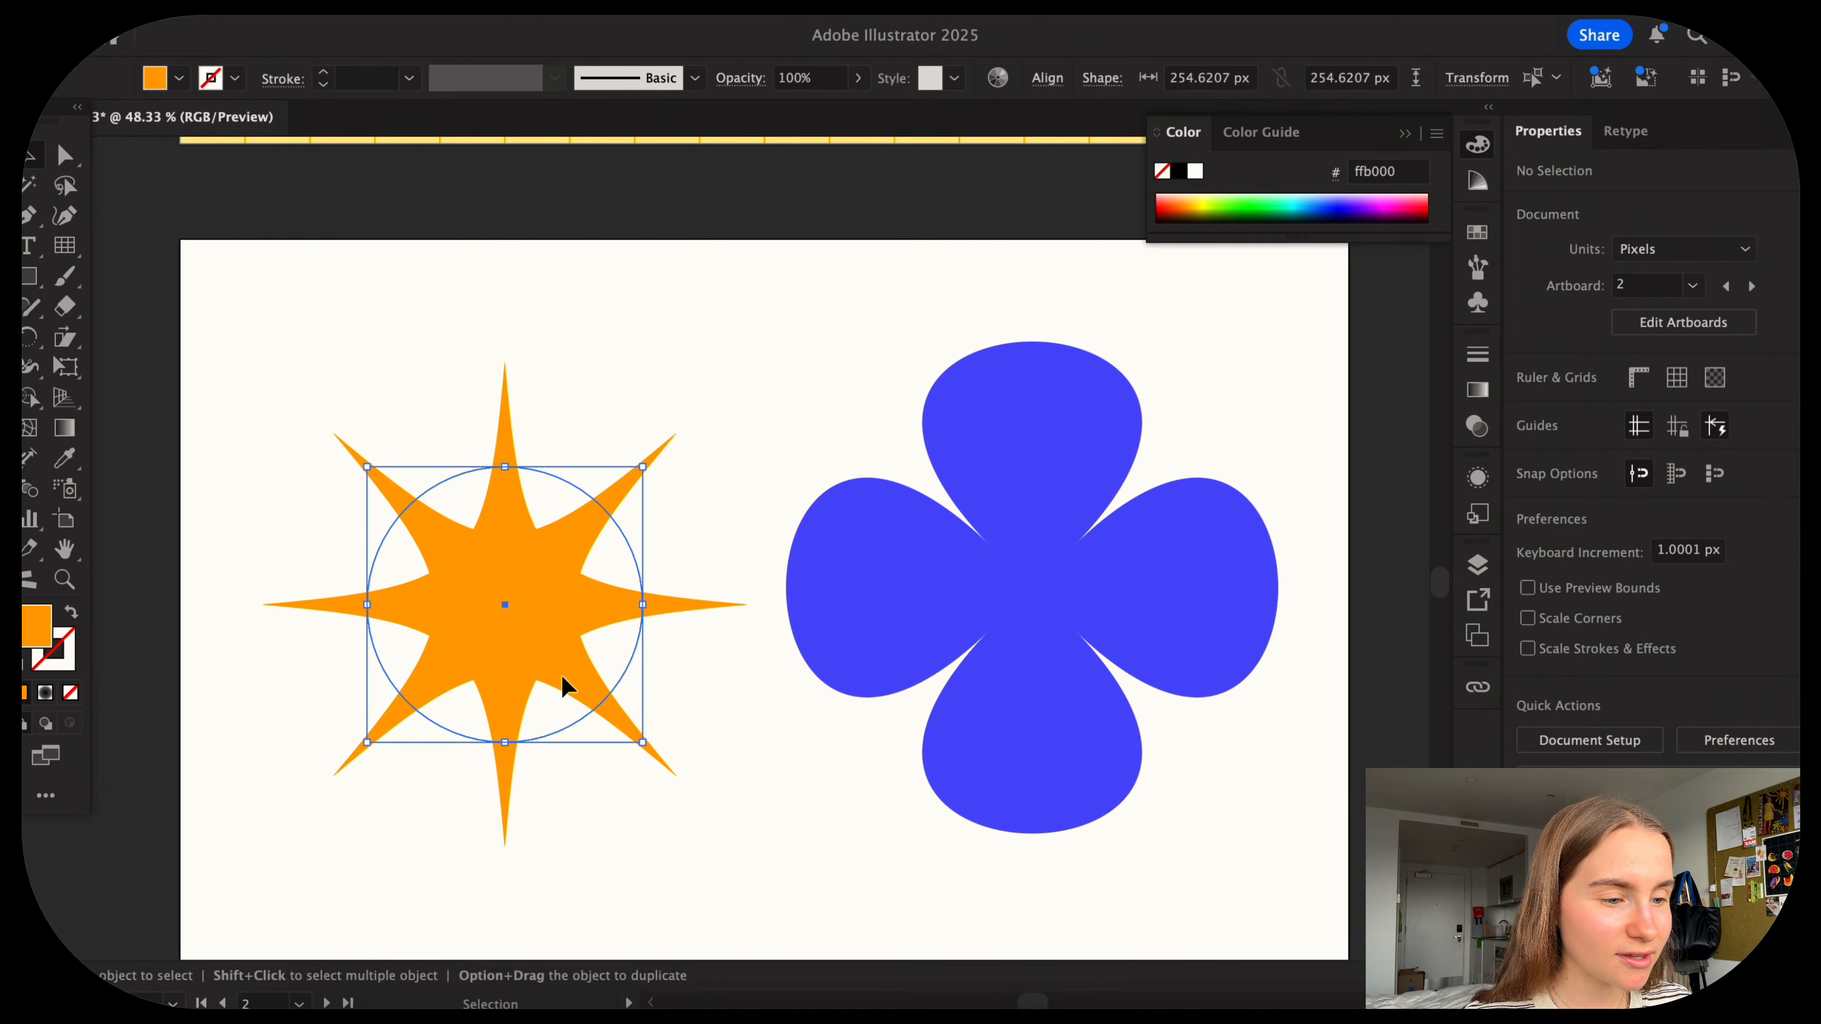
left_click(329, 629)
left_click_drag(533, 613, 402, 652)
key("super+z")
left_click_drag(266, 390, 590, 706)
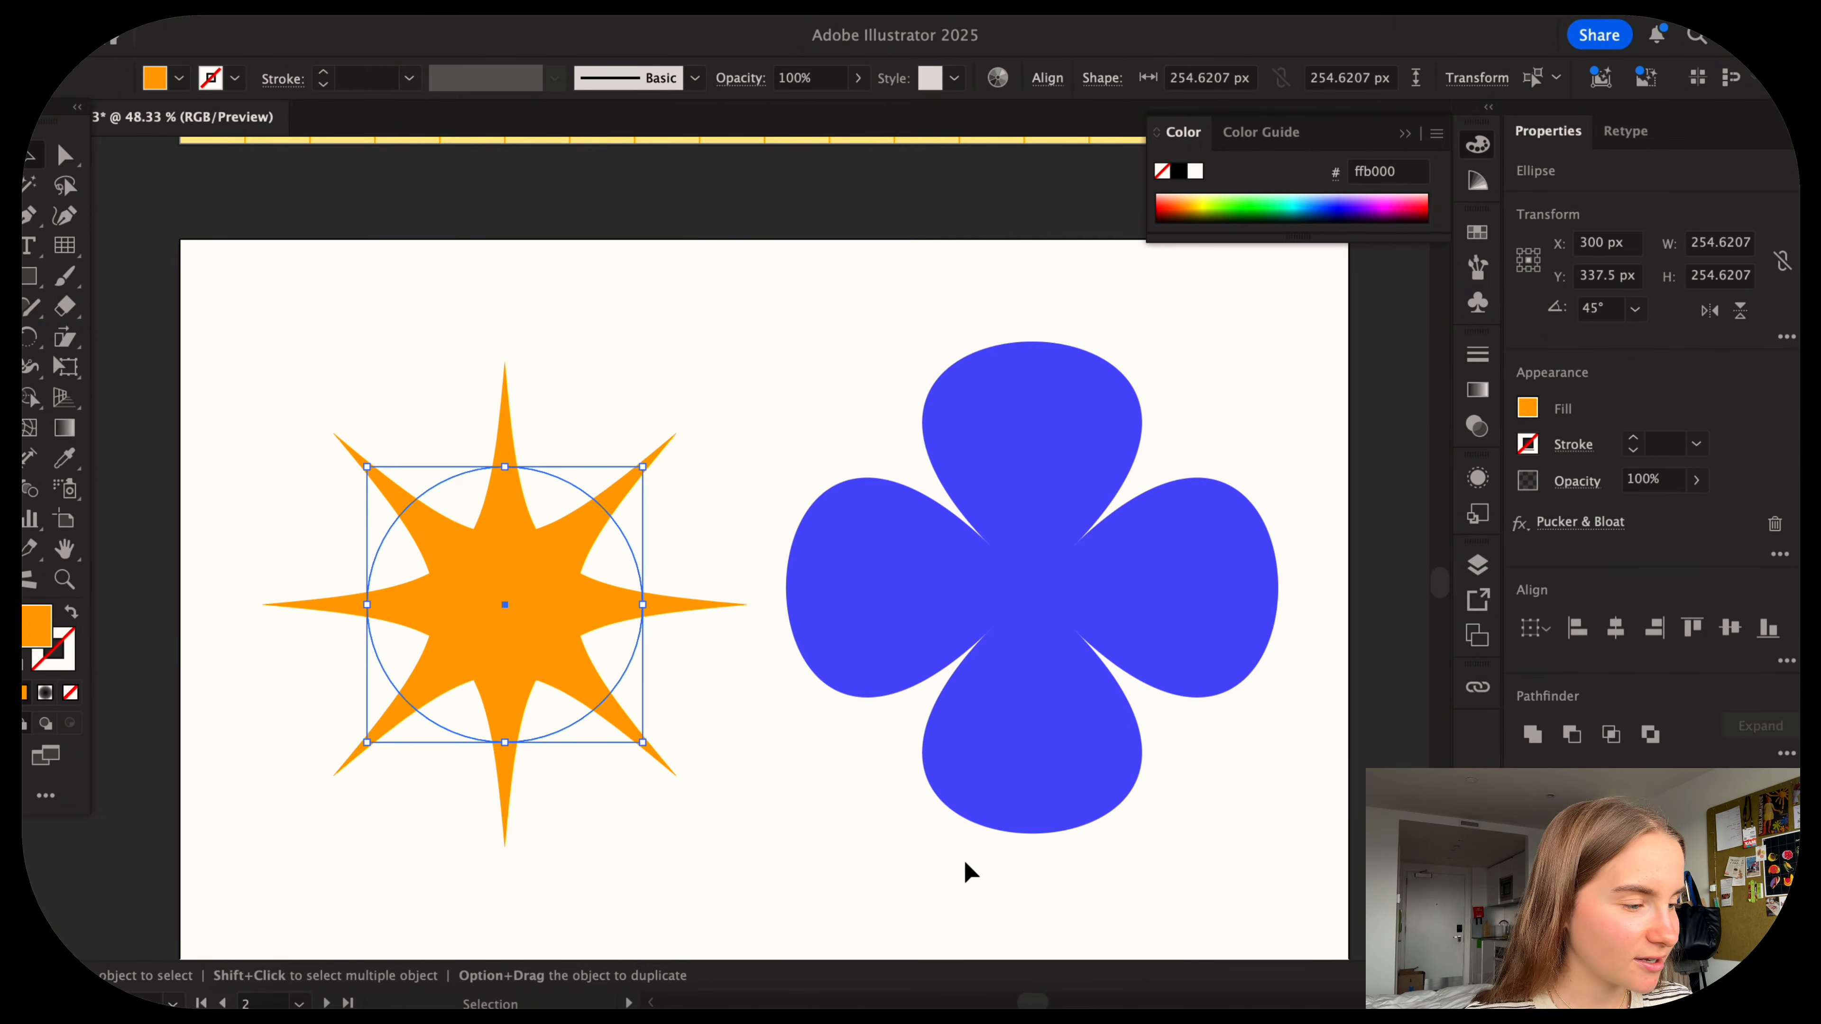
scroll(967, 874, "down", 1)
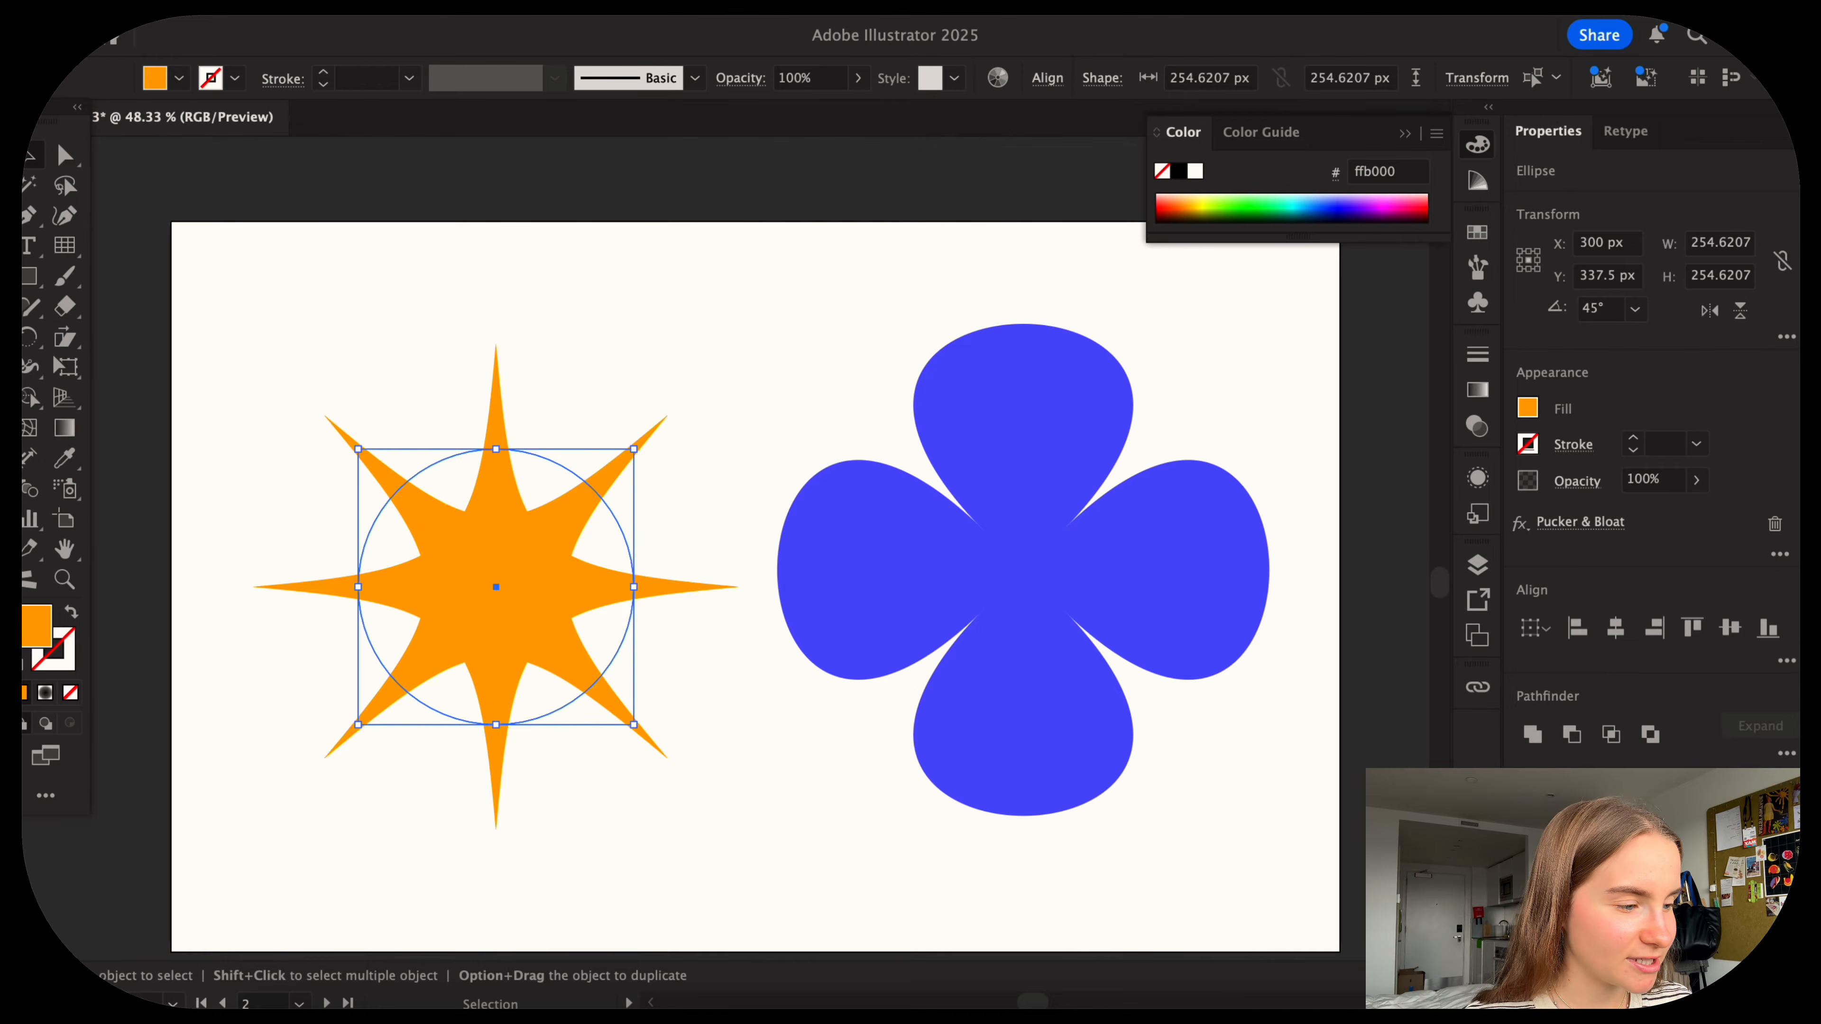
left_click(1534, 736)
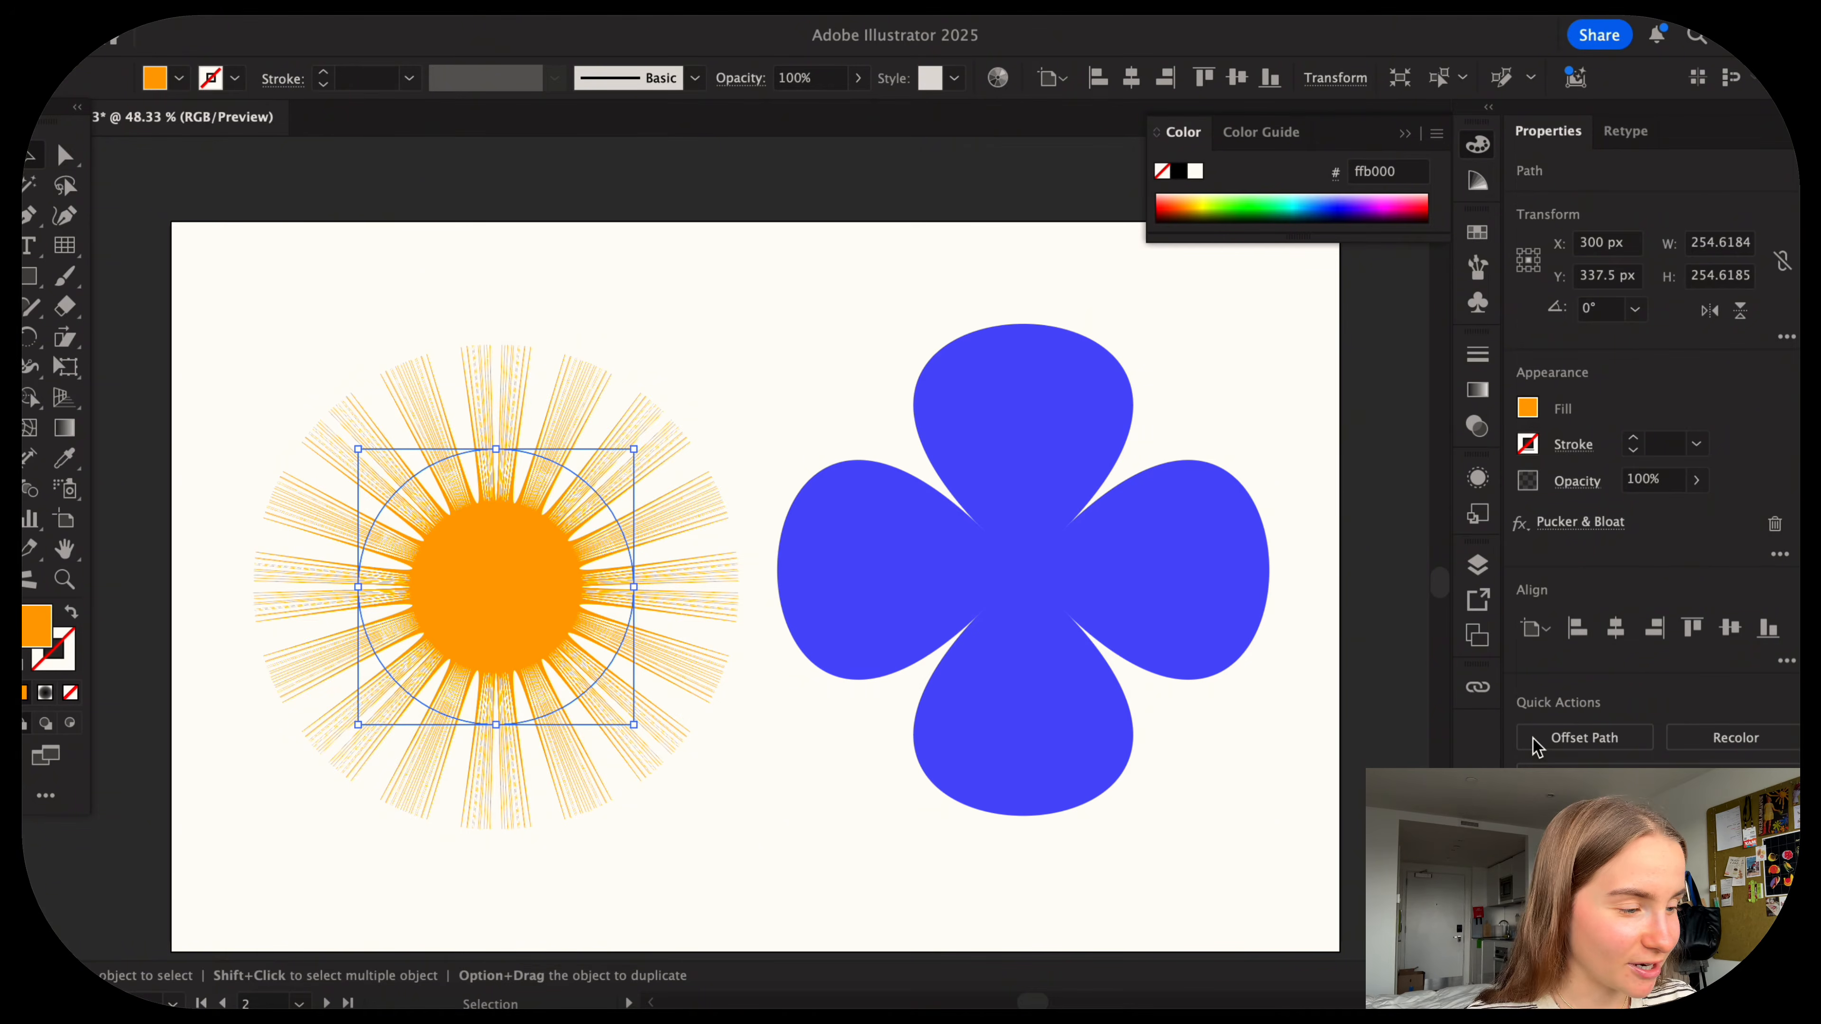
Undo the unite of the orange star shapes and the lighter recoloring of the flower.
left_click_drag(582, 590, 677, 588)
key("super+z")
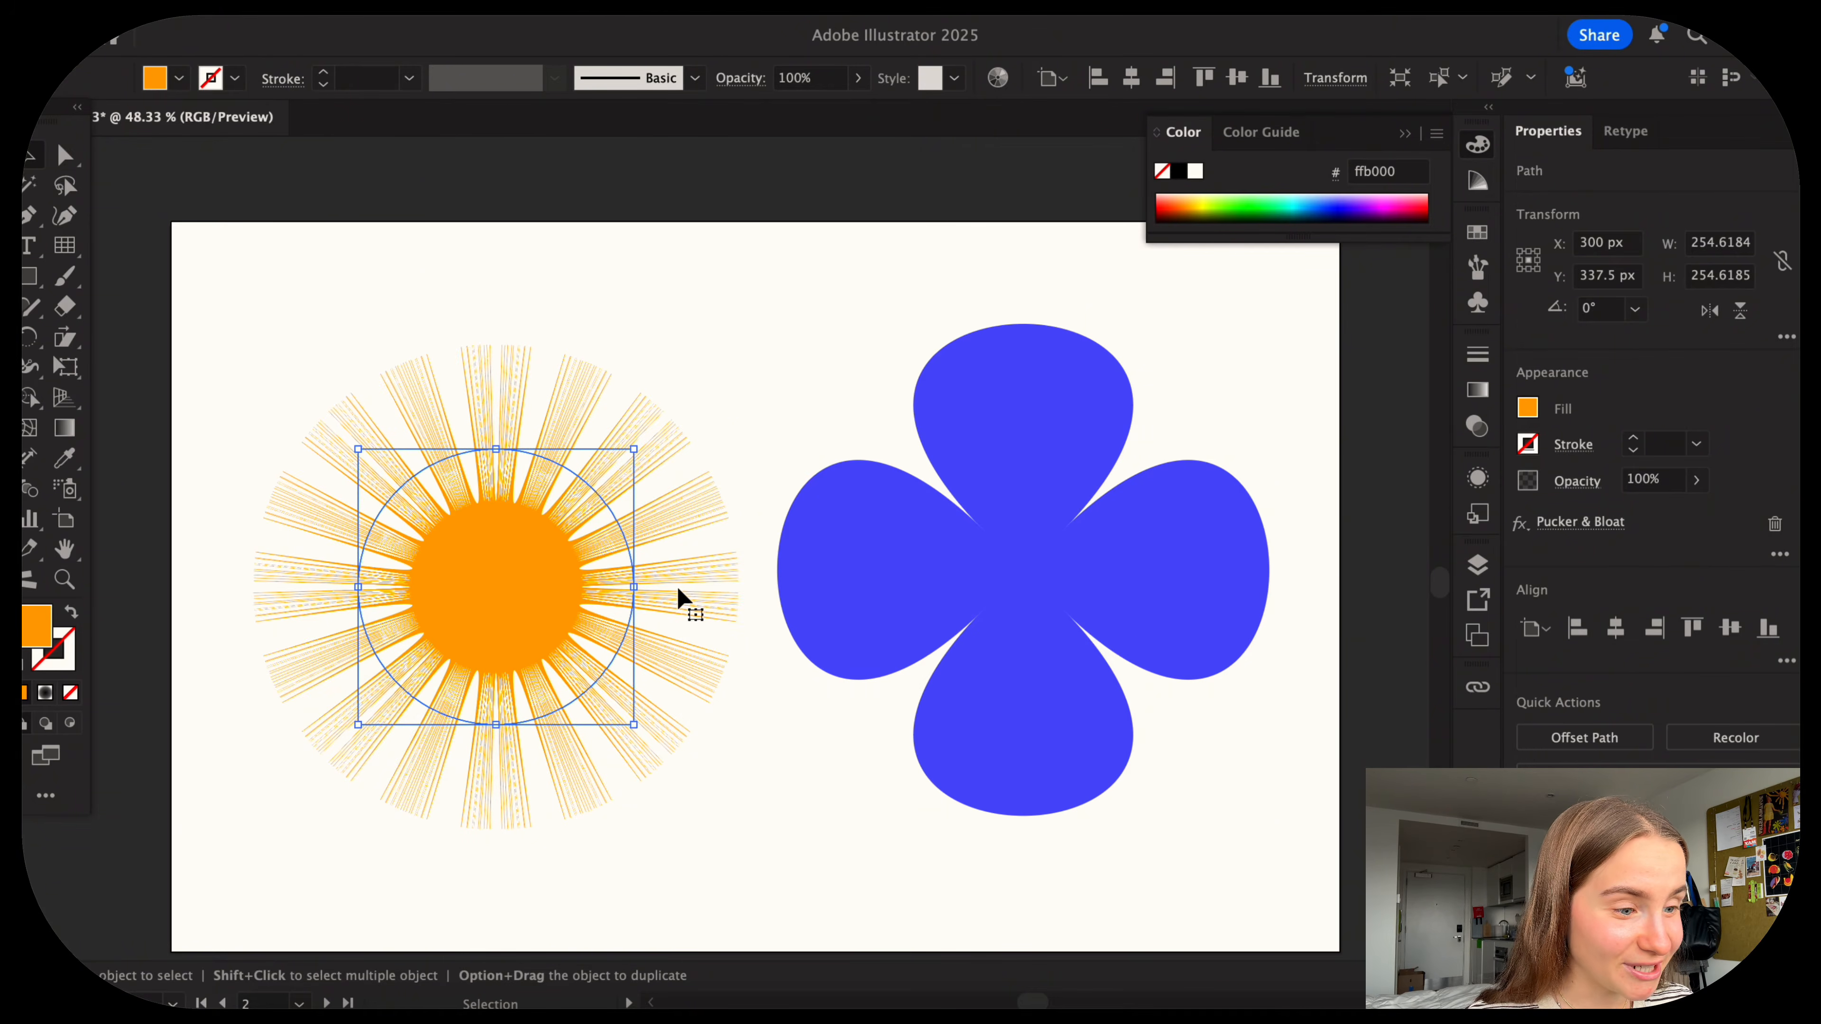
left_click_drag(648, 734, 604, 460)
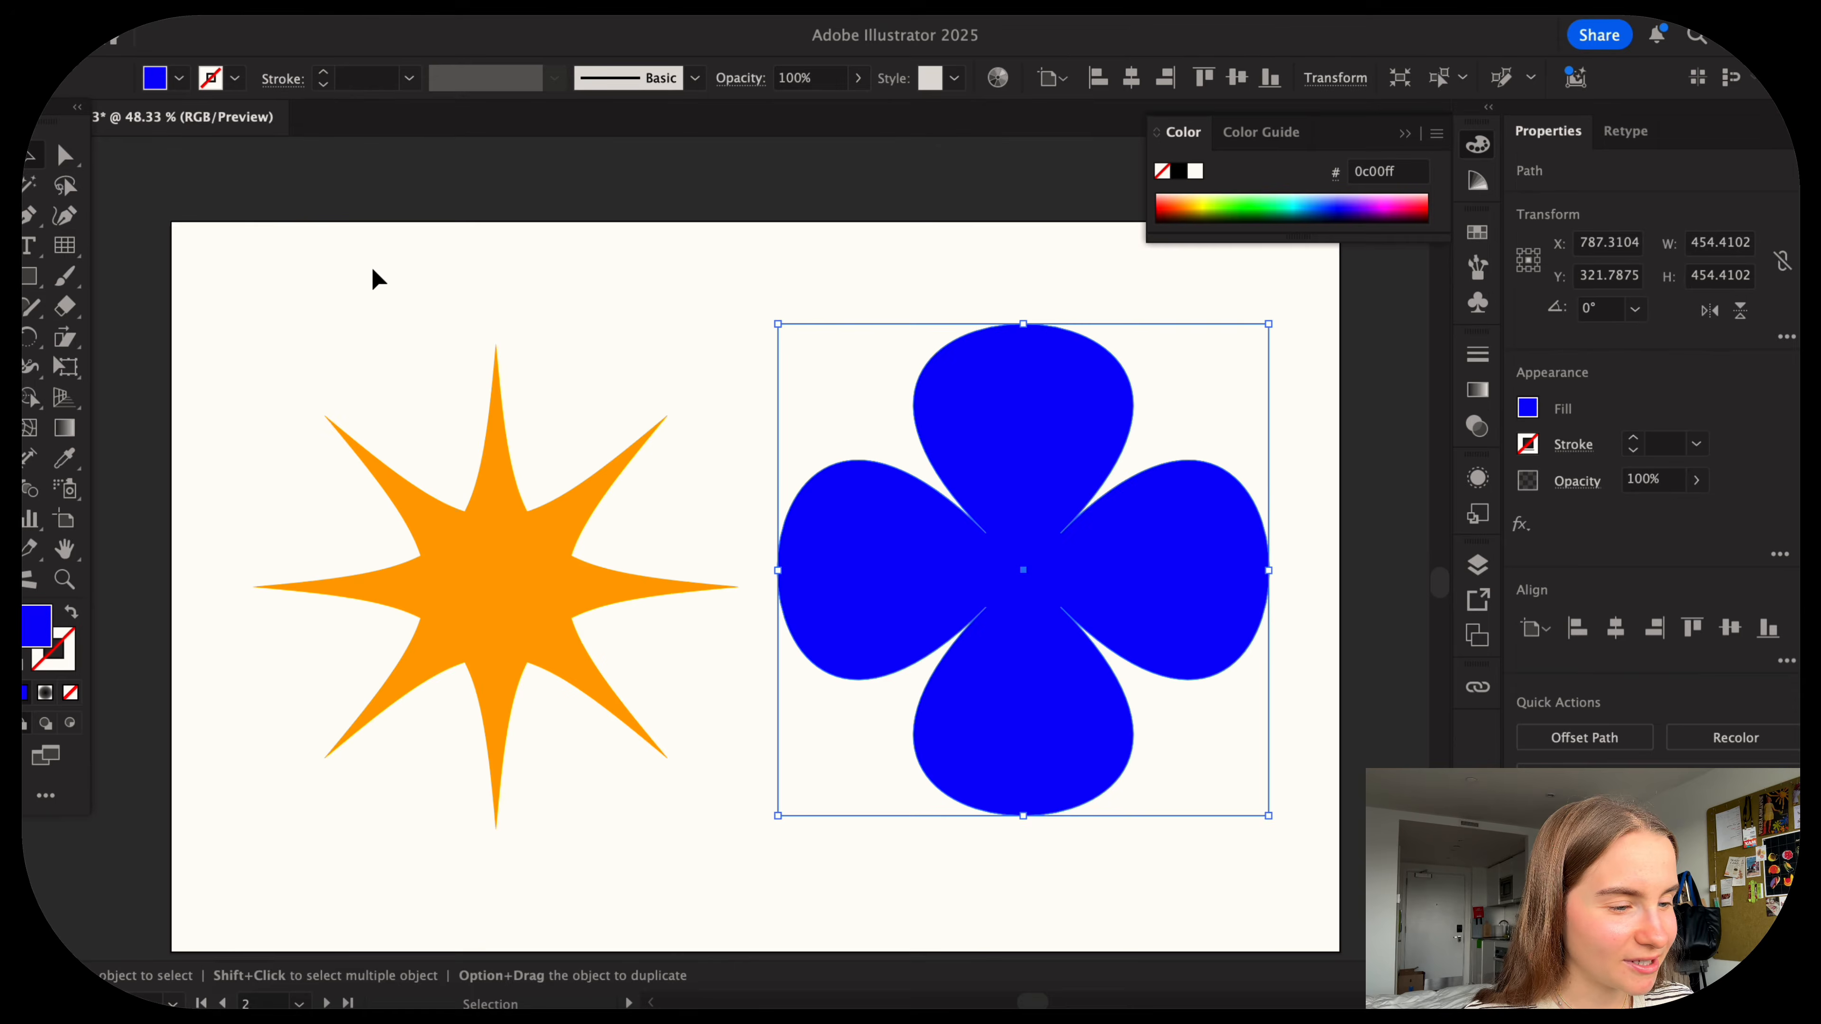
Expand the appearance of both overlapping orange star shapes, turning their Pucker & Bloat effects into editable paths.
left_click_drag(373, 291, 572, 651)
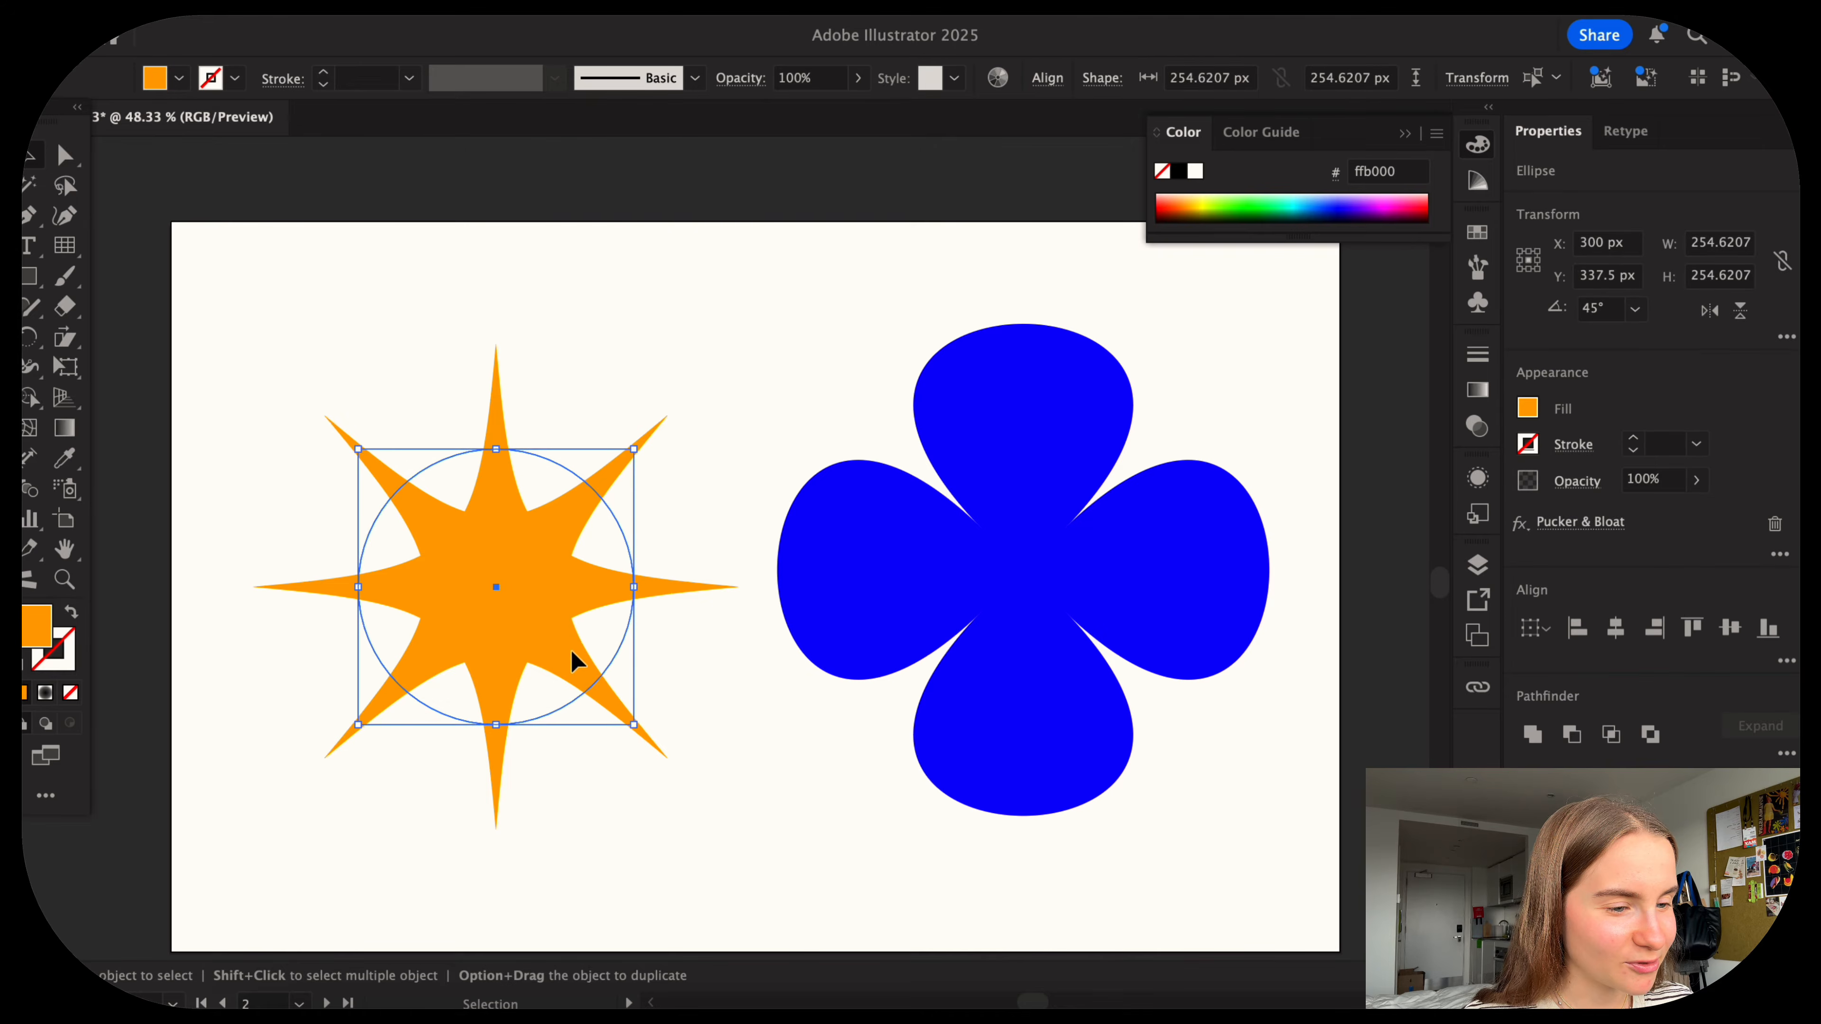
left_click(287, 7)
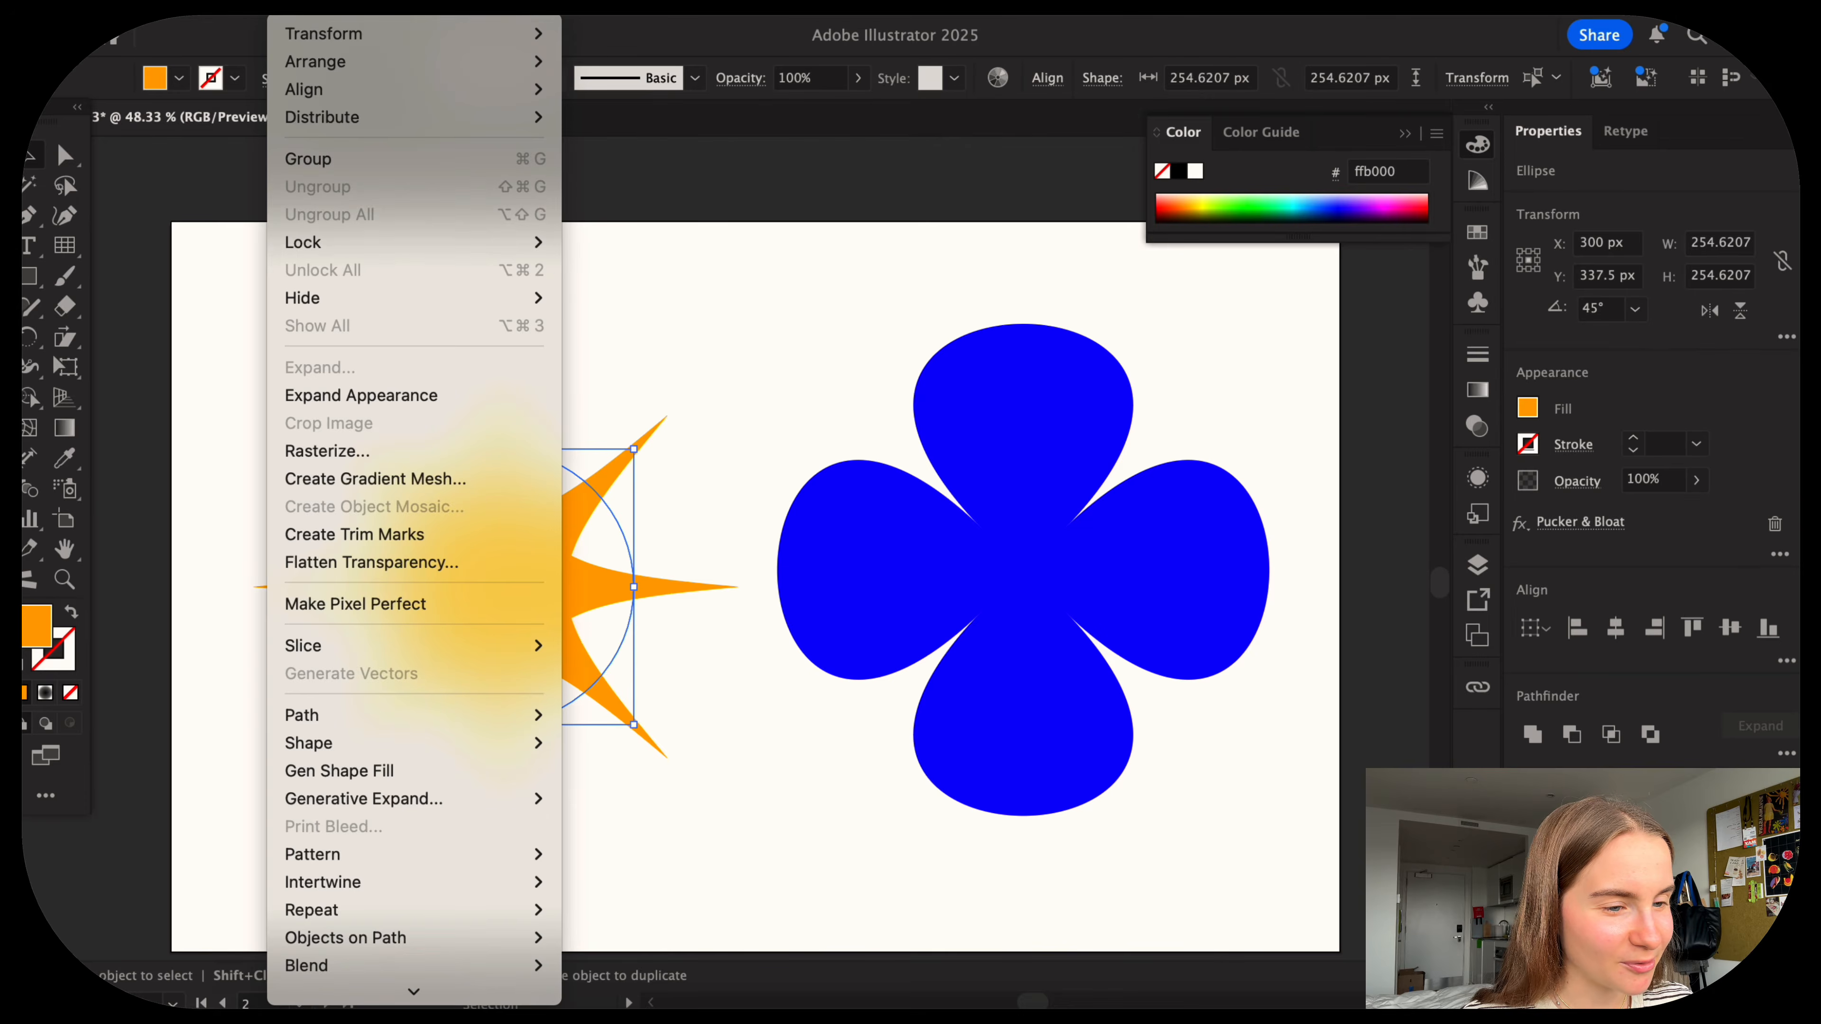
left_click(355, 405)
left_click(358, 412)
left_click(458, 598)
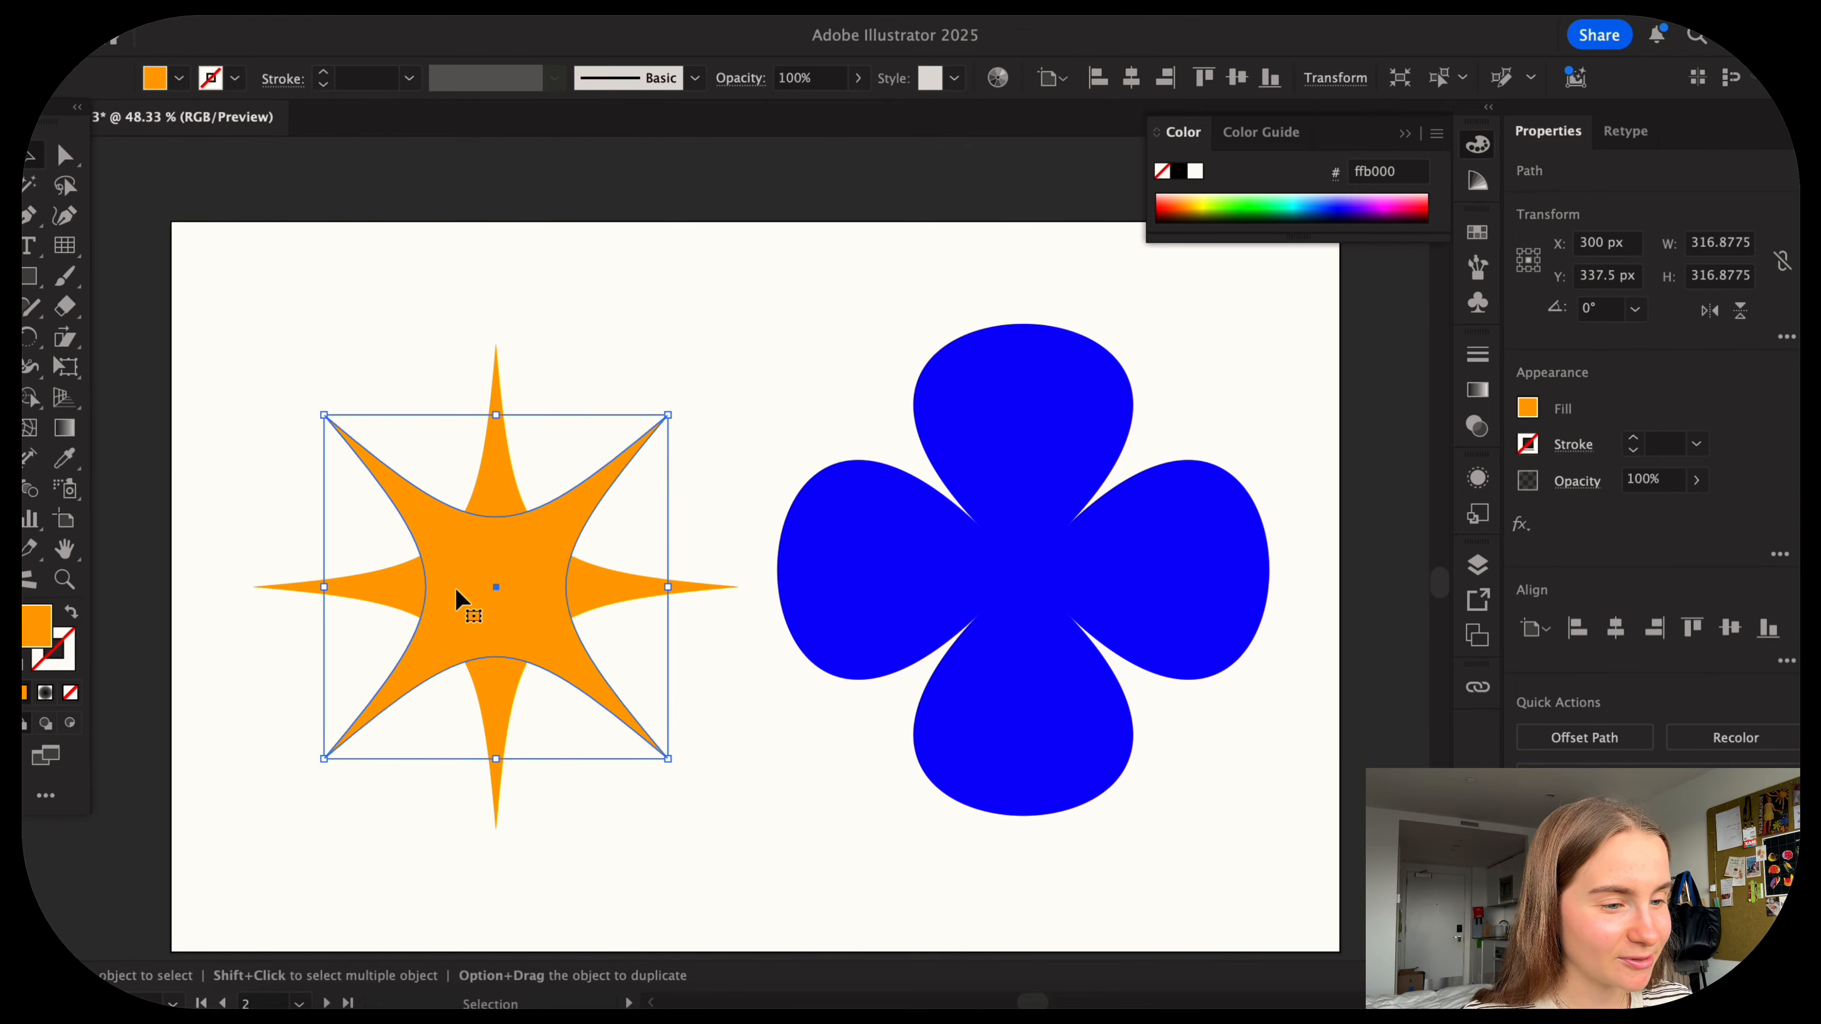
Try uniting the two expanded star shapes, inspect the merged outline, and undo the unite.
left_click_drag(353, 333, 561, 639)
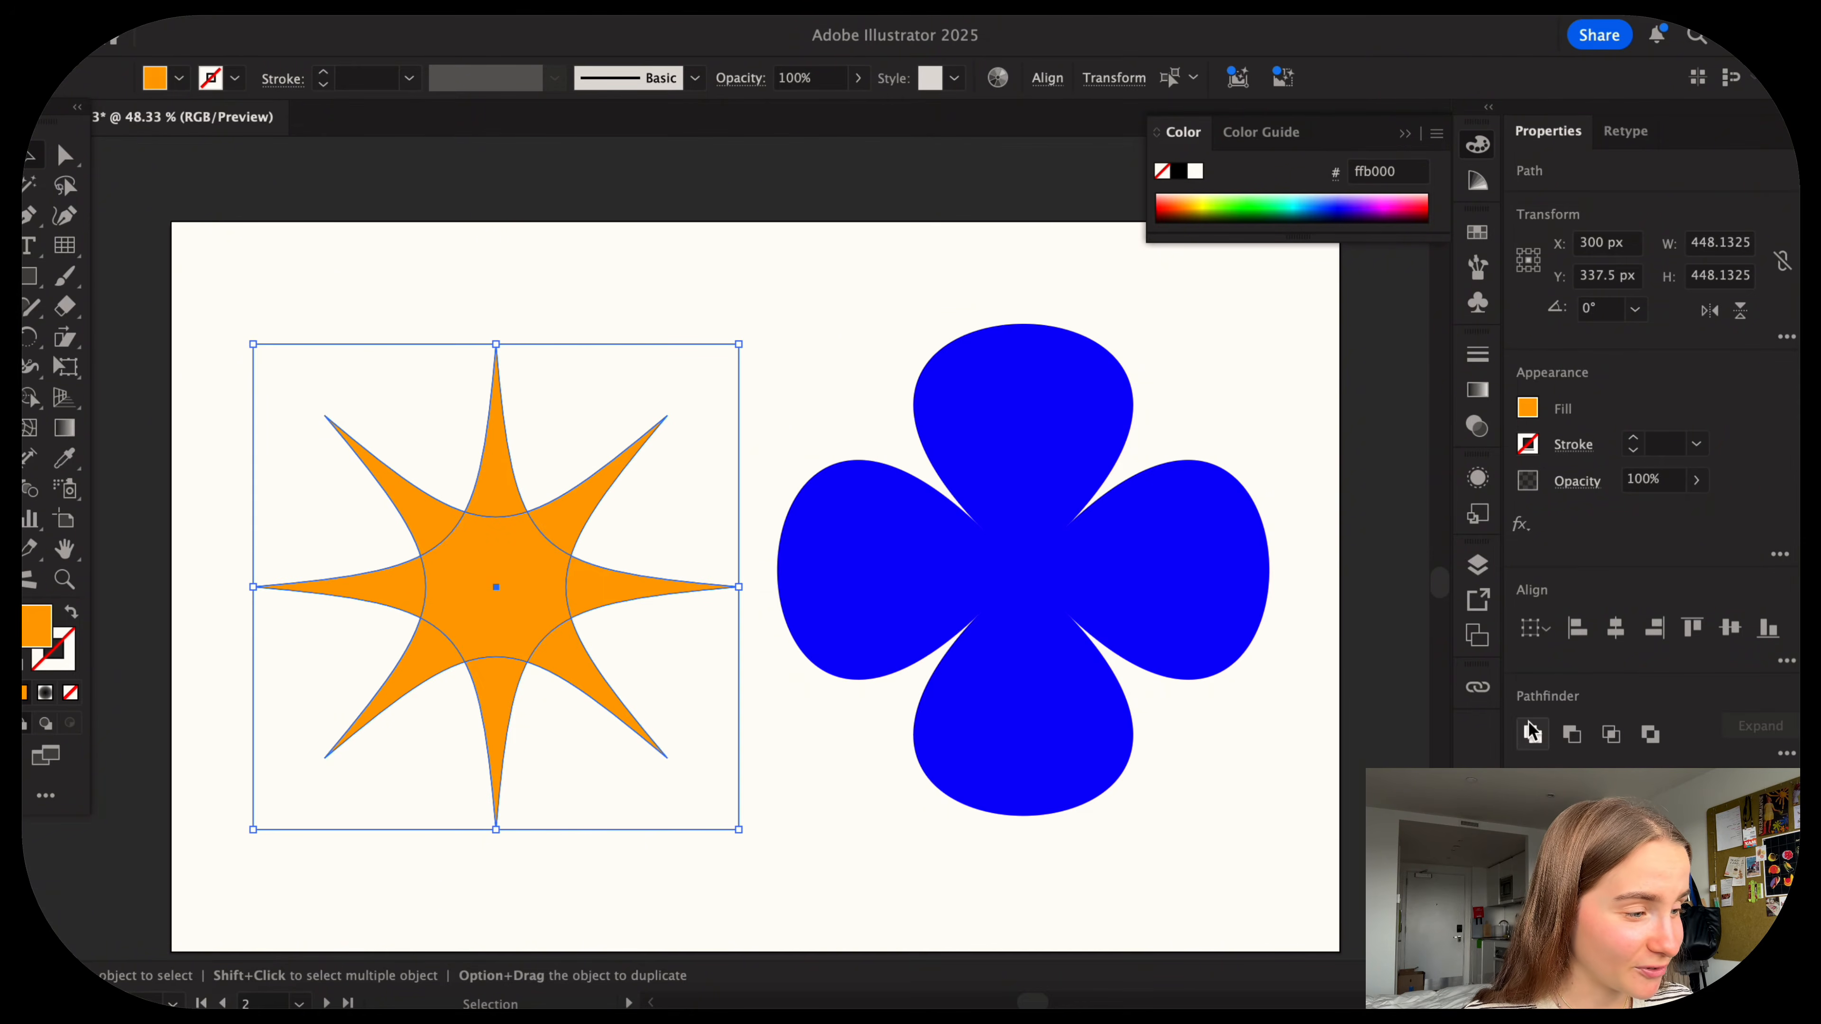
left_click(1532, 734)
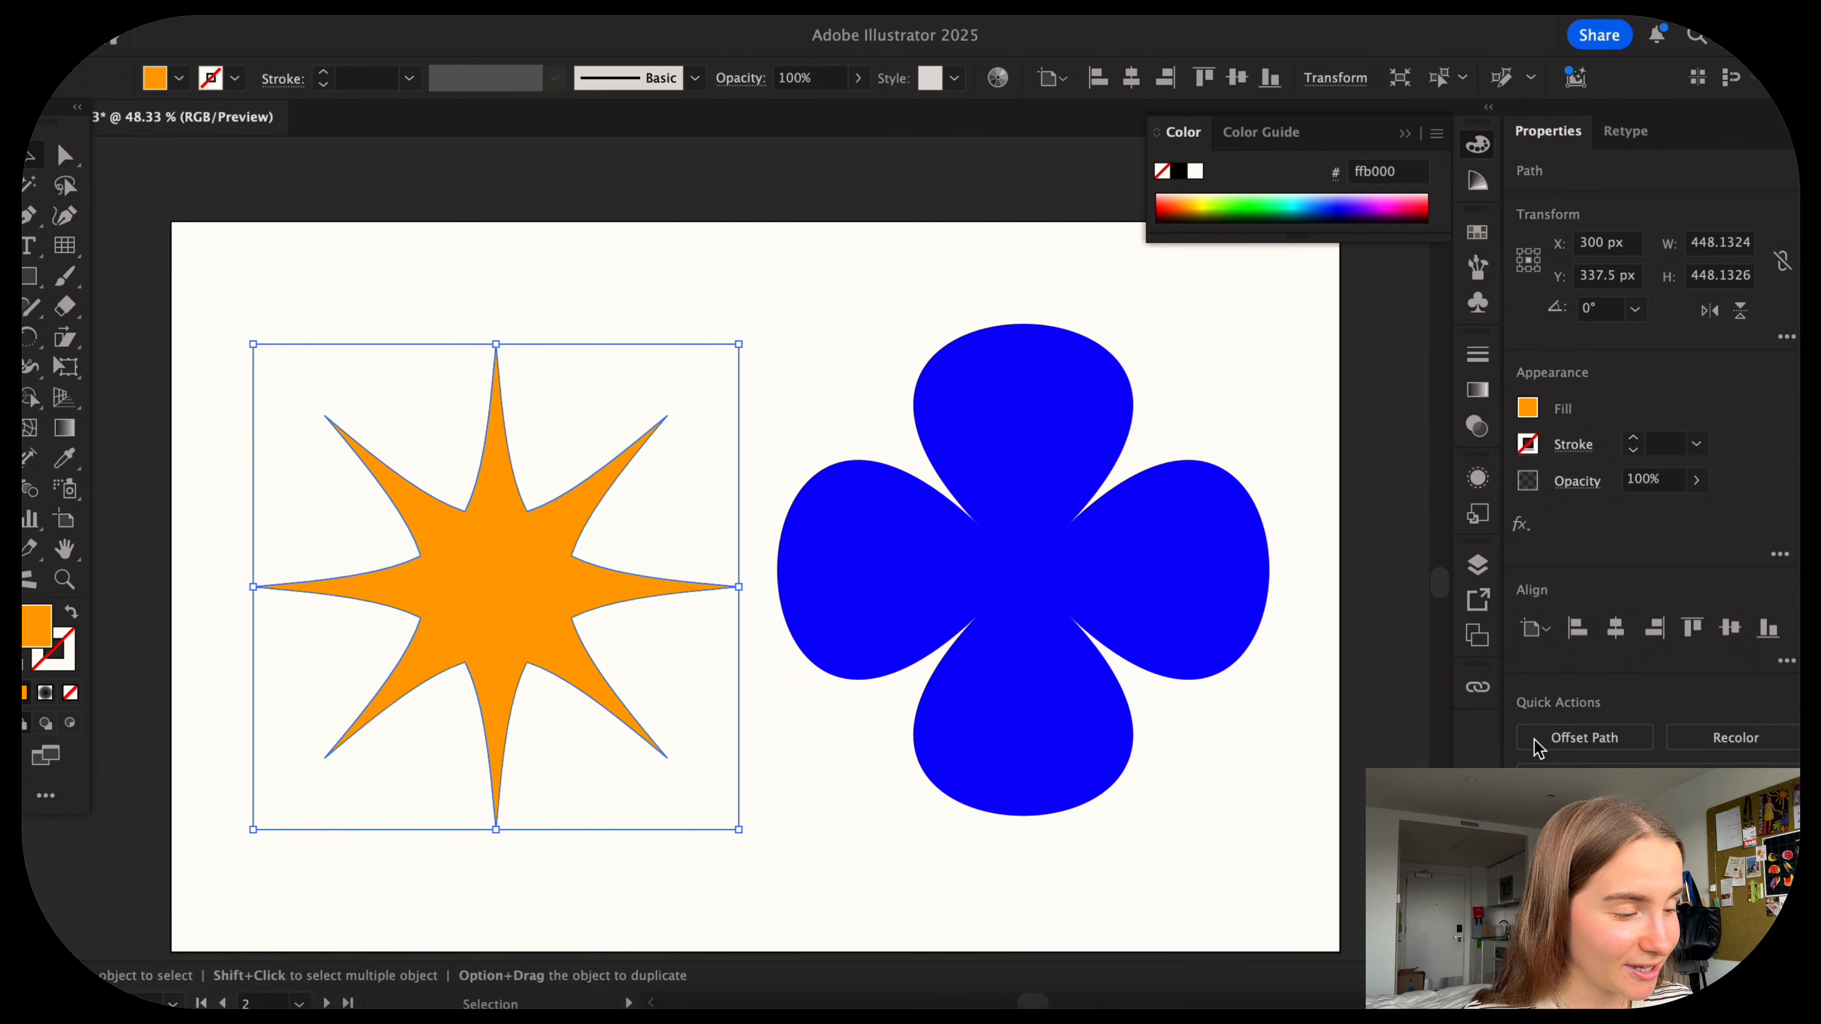
left_click(772, 784)
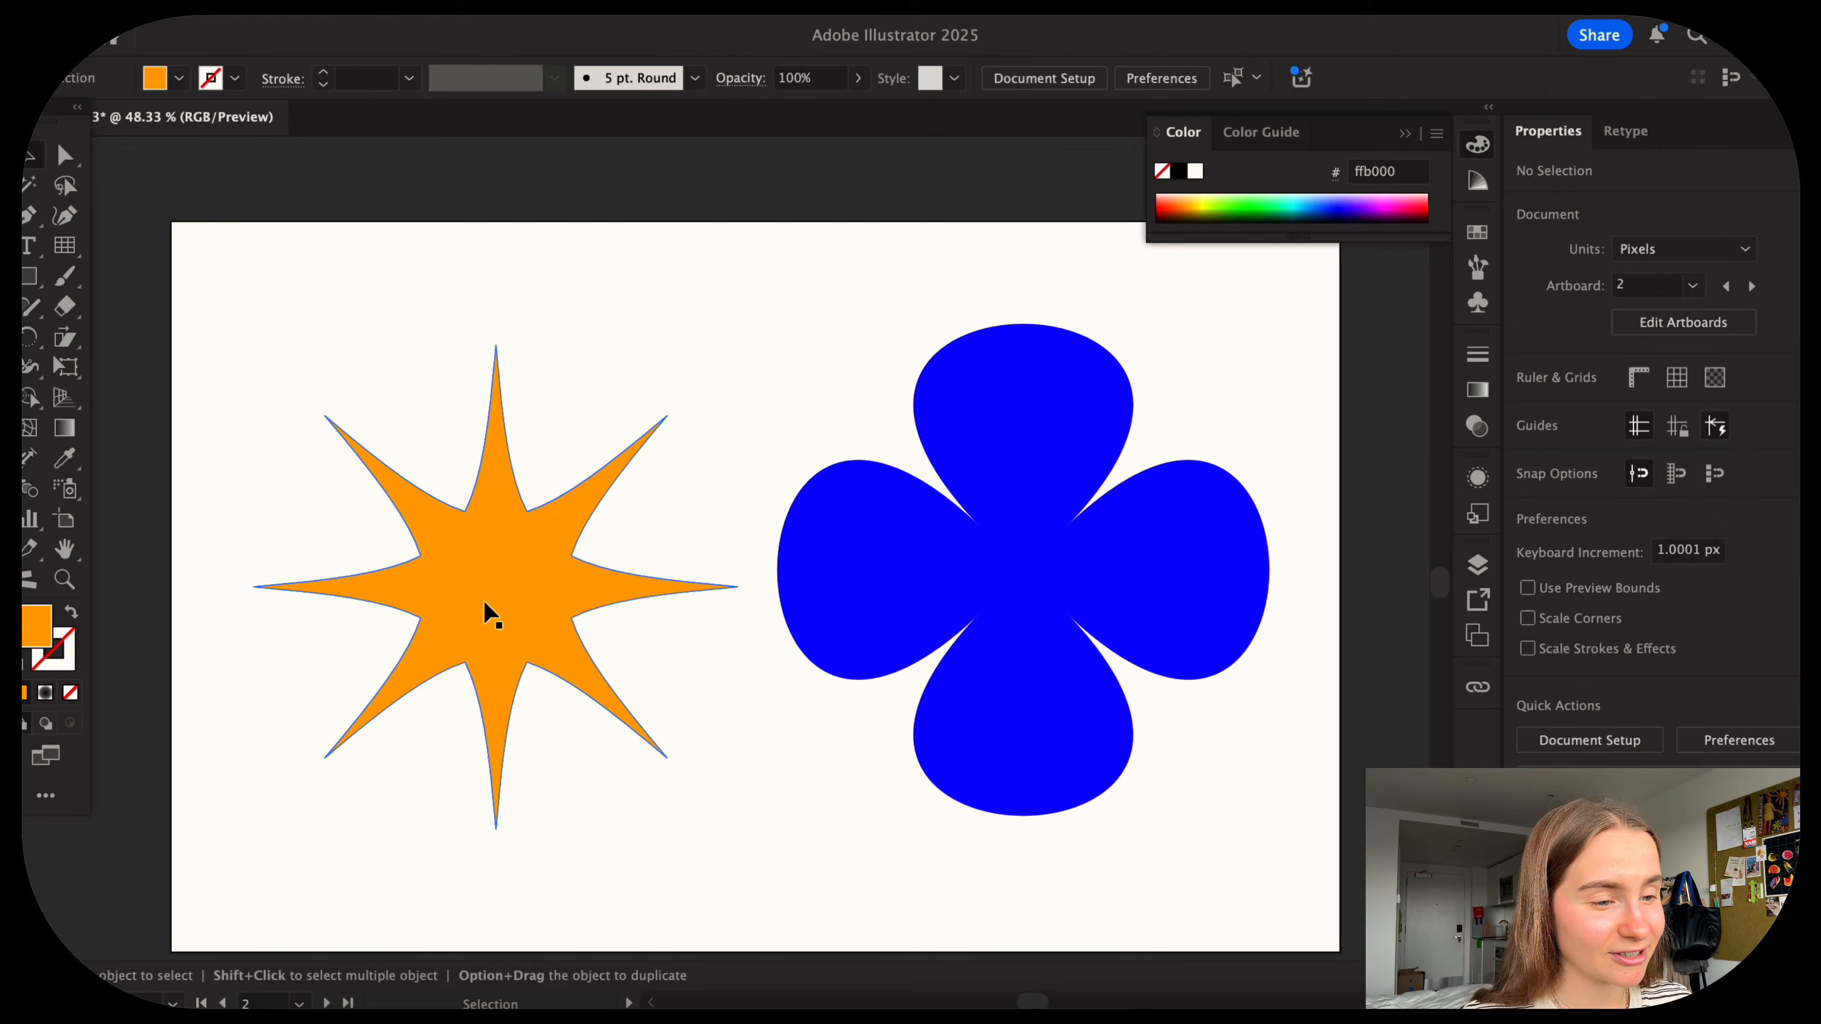
left_click(487, 612)
key("a")
key("v")
left_click(894, 293)
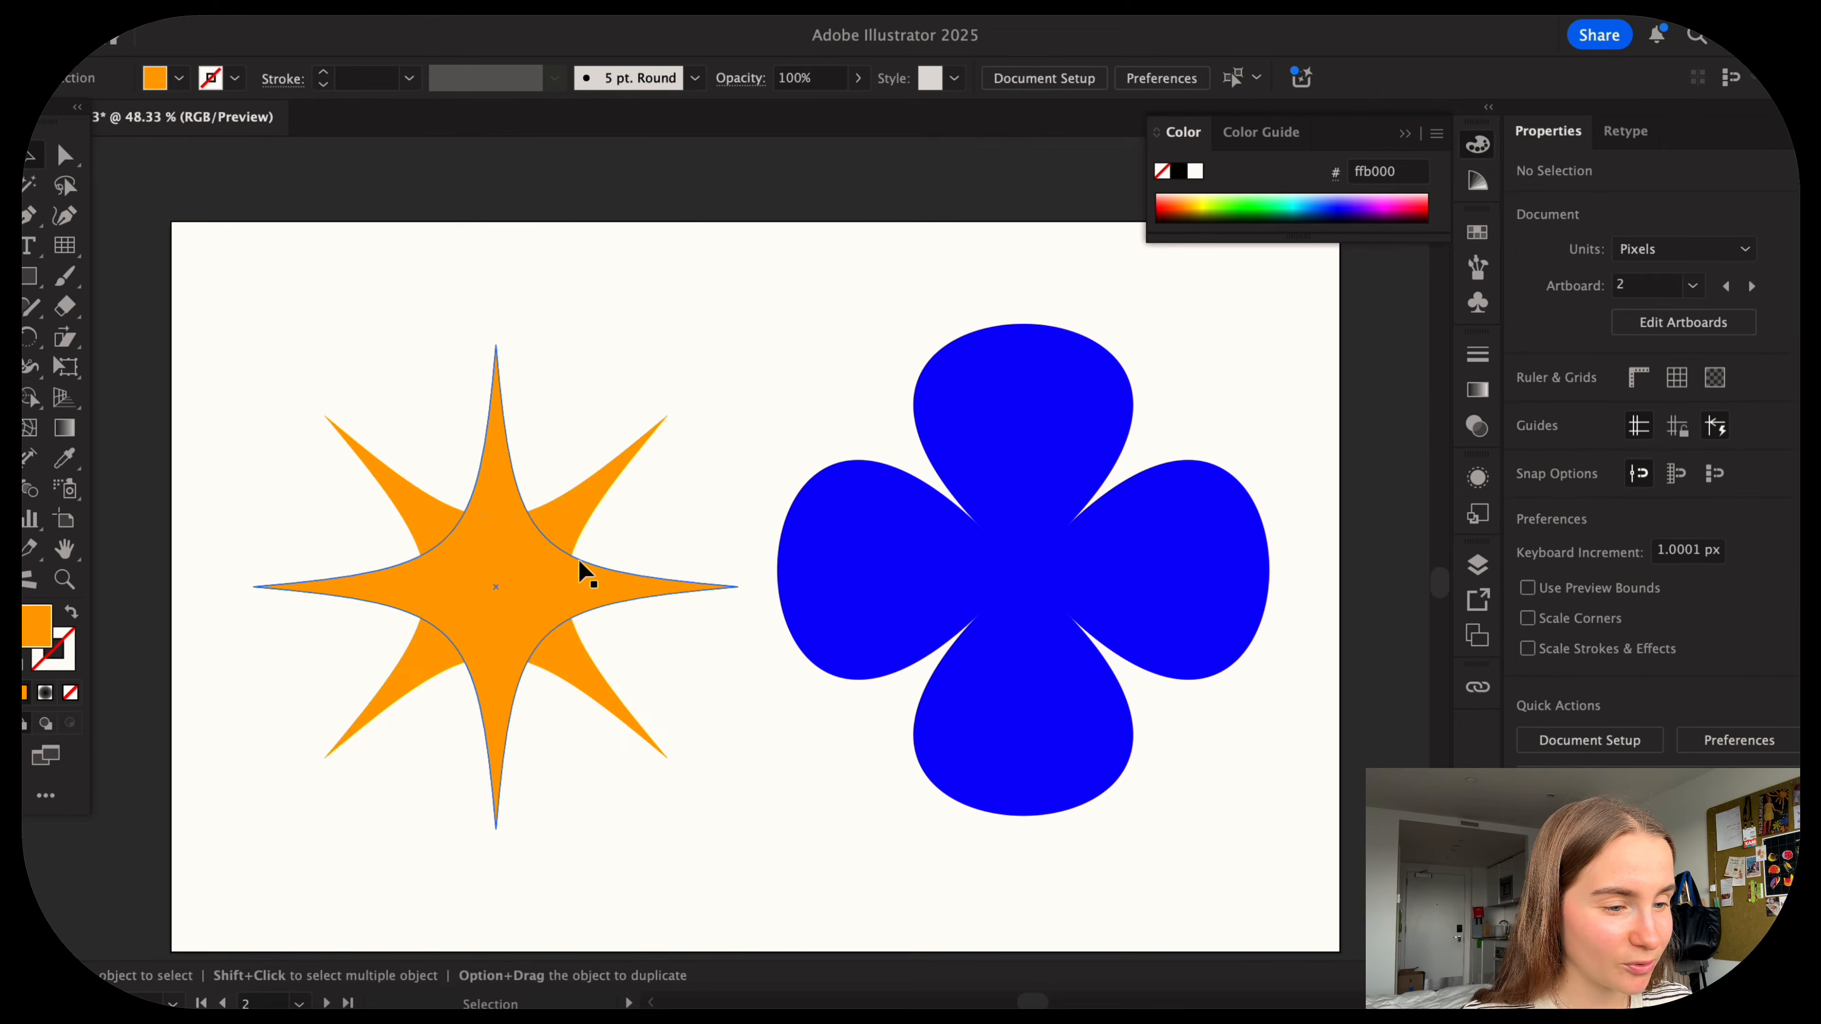
Unite the two overlapping expanded star shapes into a single eight-pointed star path.
mouse_move(546, 566)
left_mouse_down()
mouse_move(488, 639)
mouse_move(325, 528)
mouse_move(427, 353)
mouse_move(545, 564)
left_mouse_up()
left_click_drag(406, 386, 566, 633)
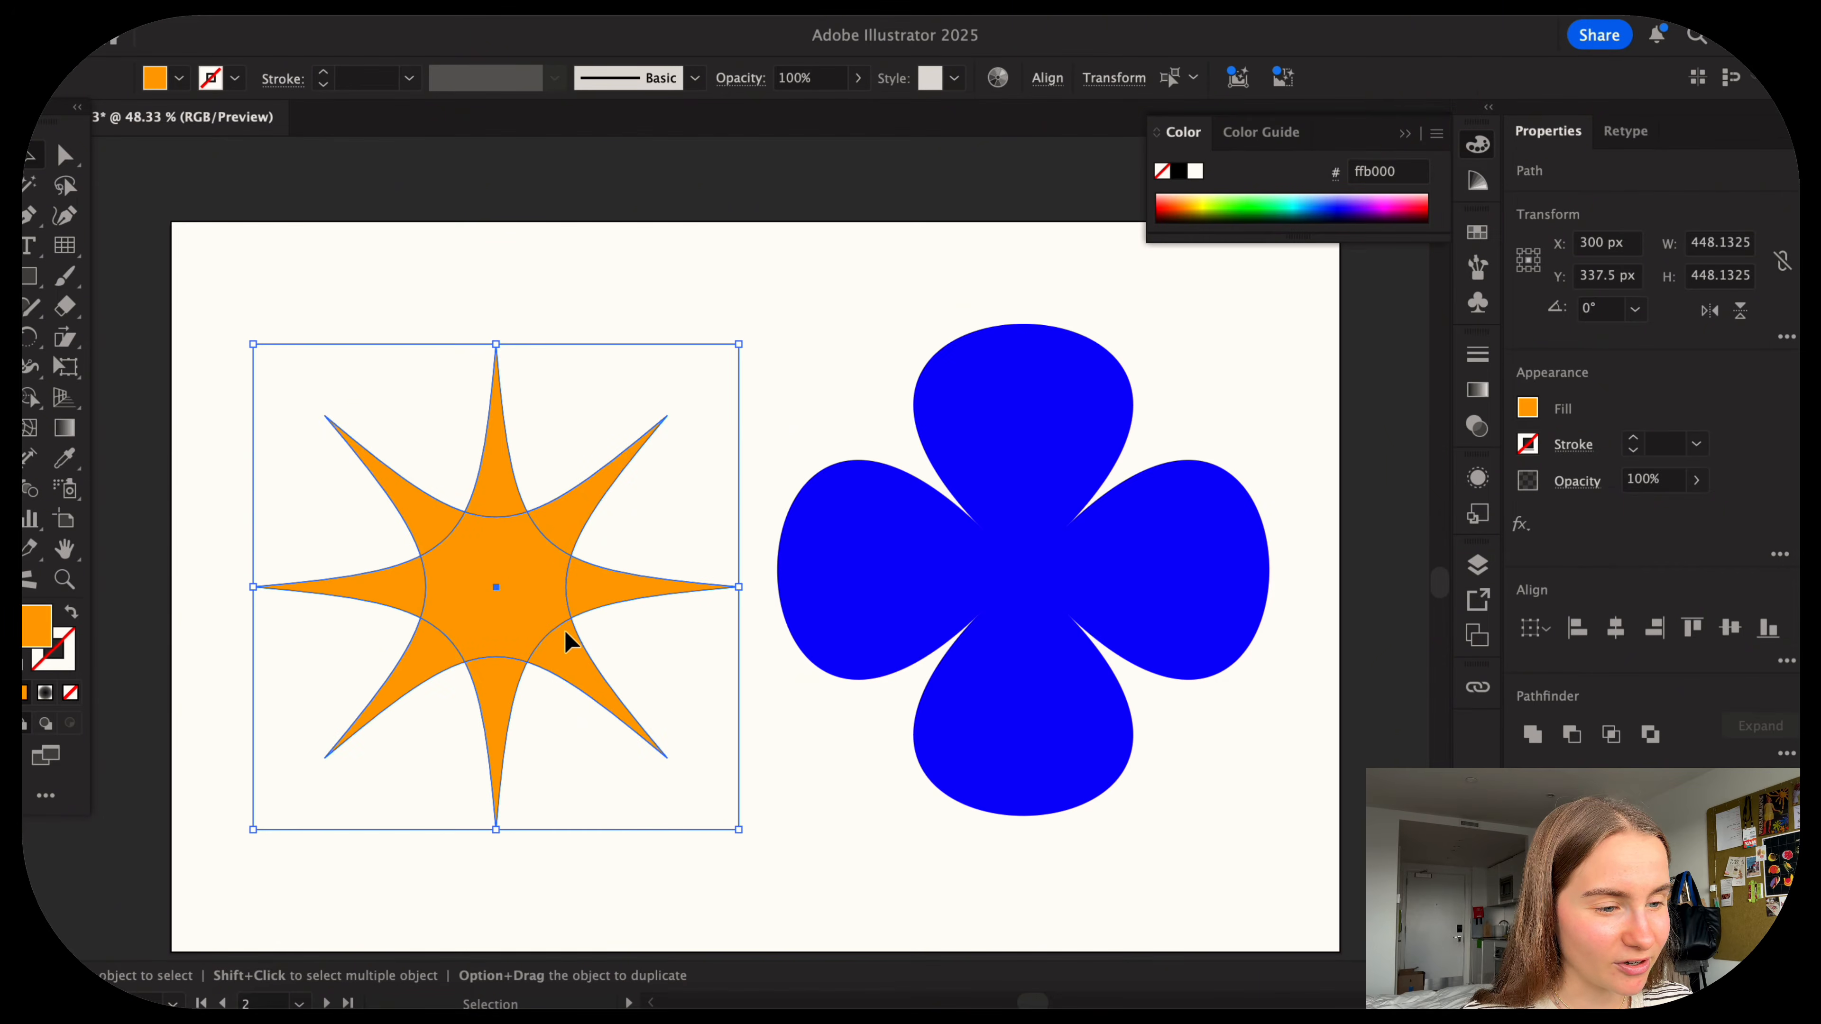
left_click(1531, 736)
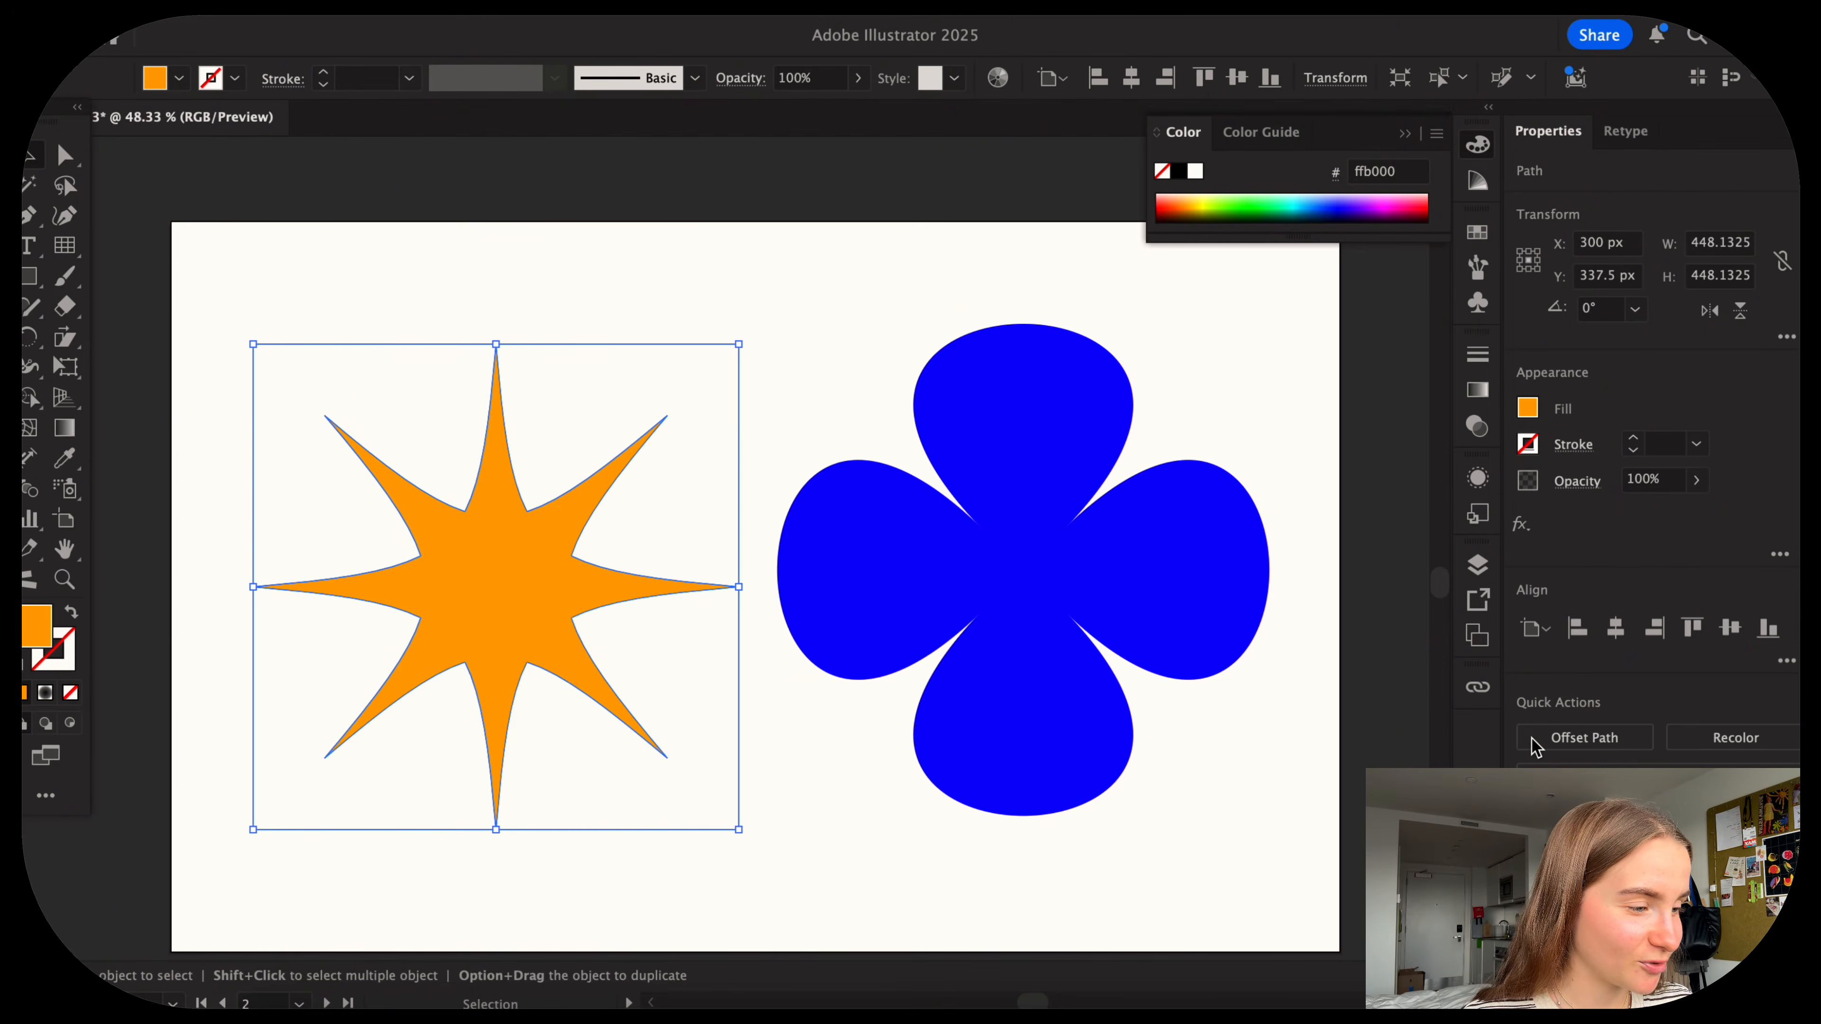
left_click(770, 812)
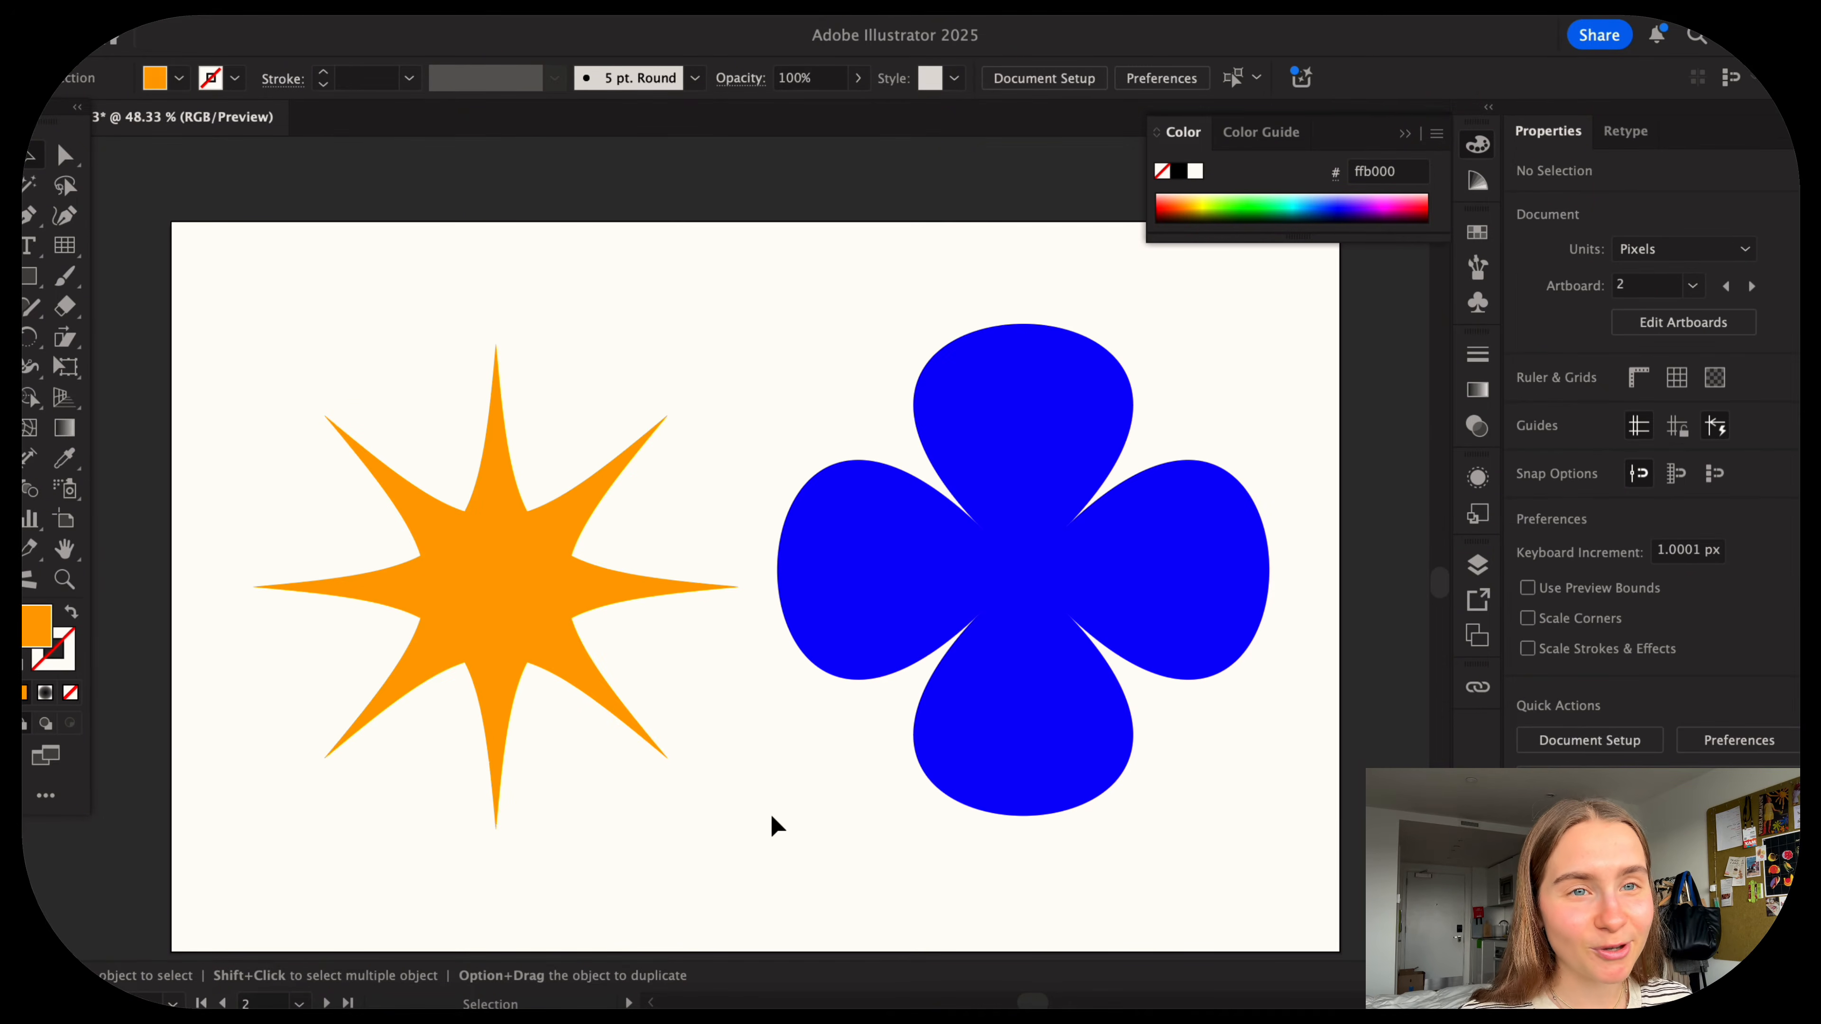
Move the orange star slightly to the left, widening the gap between it and the blue flower.
scroll(770, 812, "down", 3)
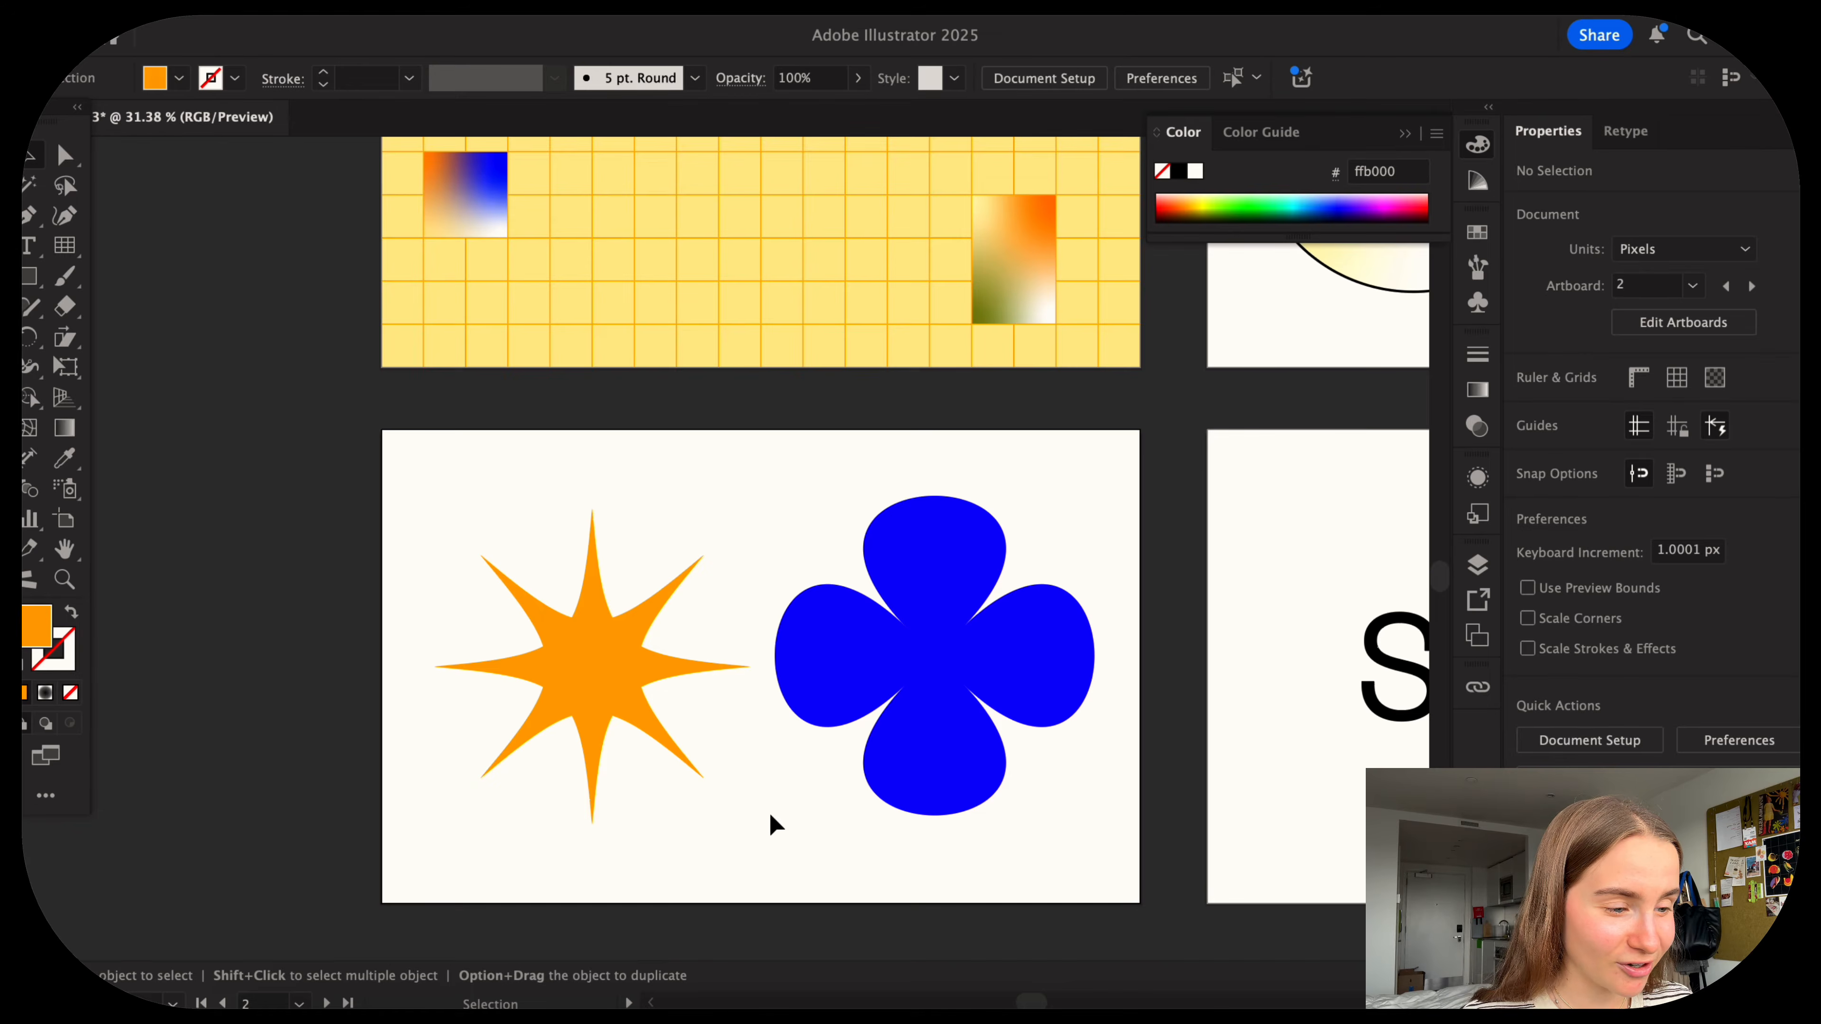
scroll(768, 810, "up", 2)
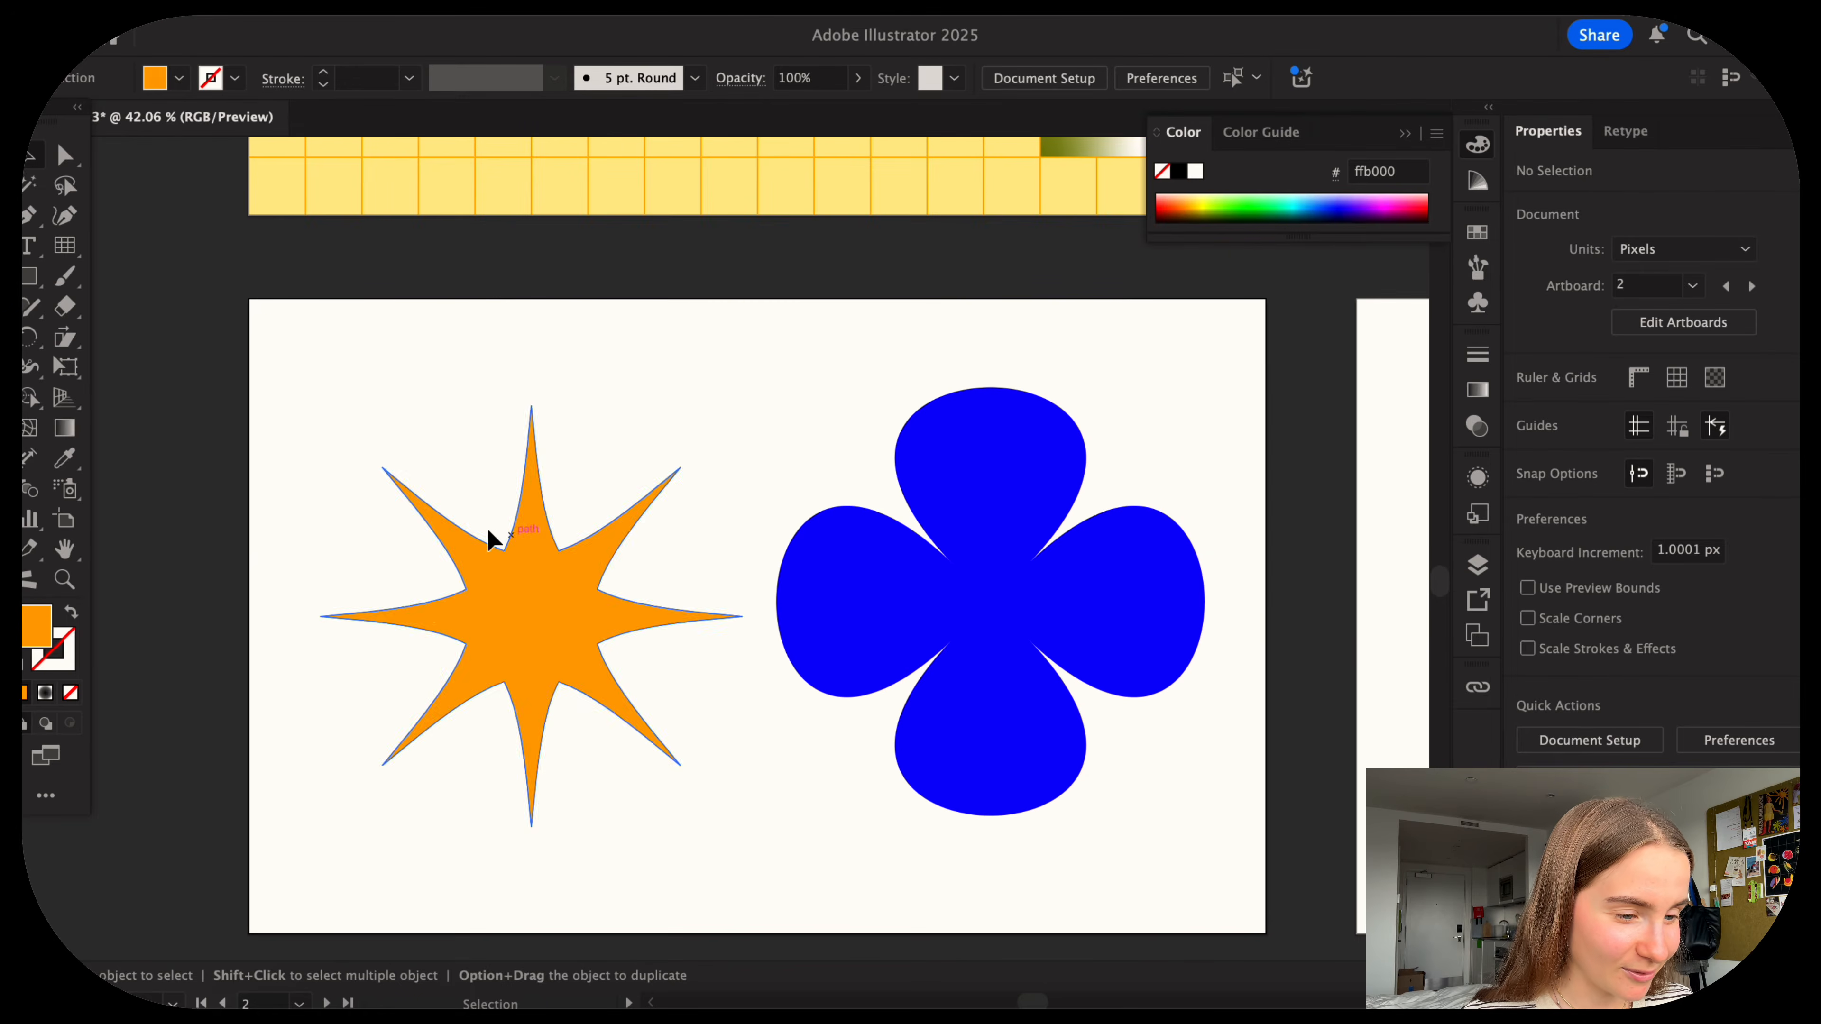
scroll(378, 563, "down", 3)
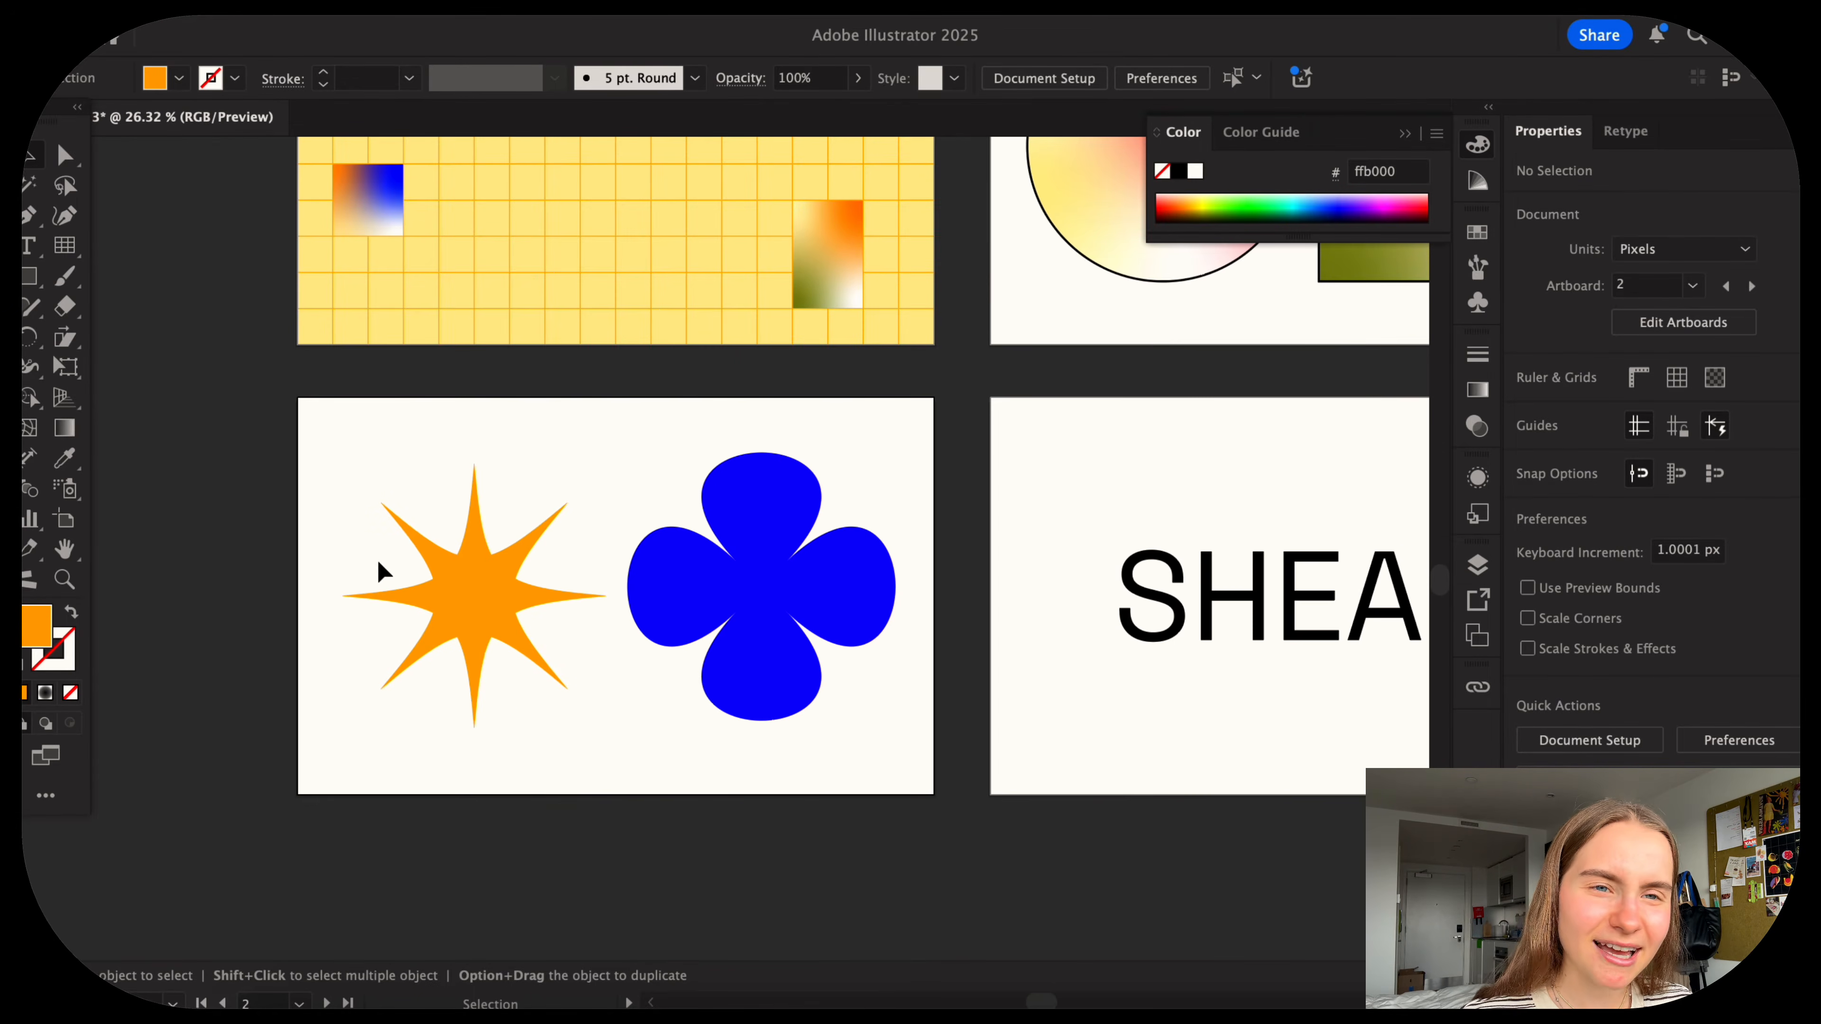
scroll(377, 563, "up", 2)
left_click(476, 612)
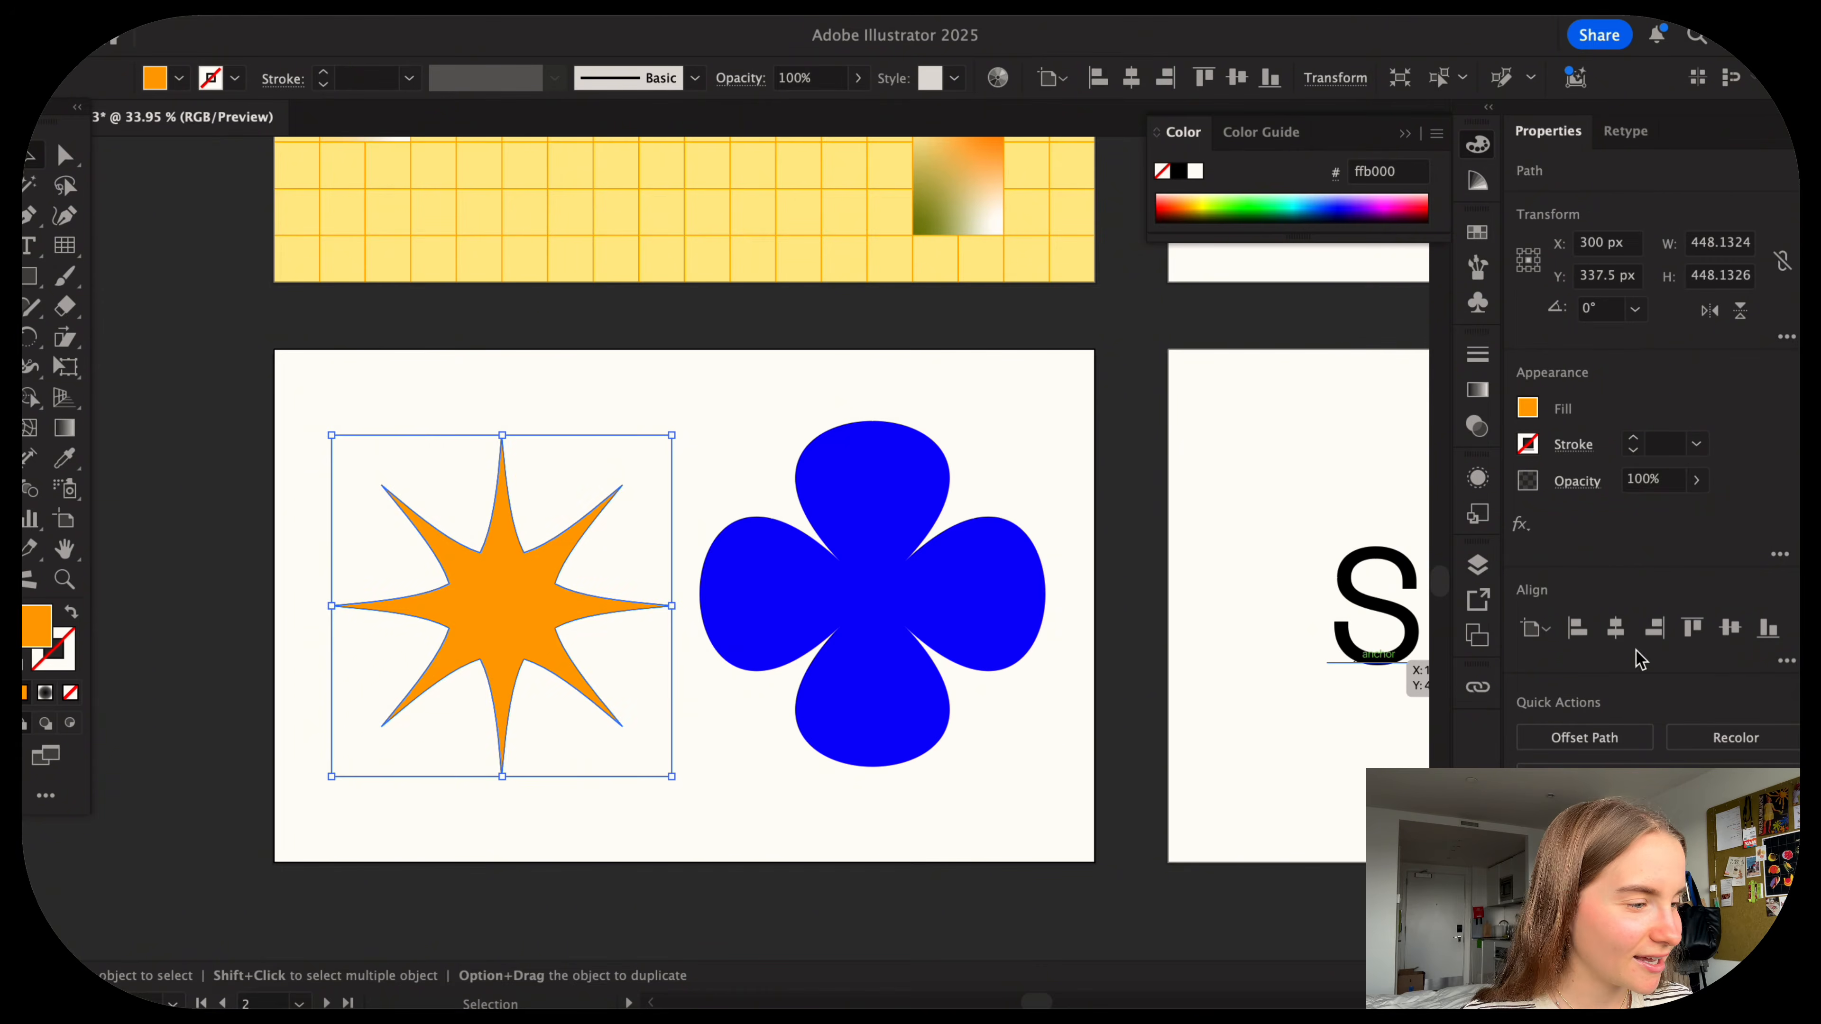
left_click(1615, 628)
left_click(872, 632)
left_click(492, 651)
left_click_drag(675, 621, 480, 622)
left_click(571, 432)
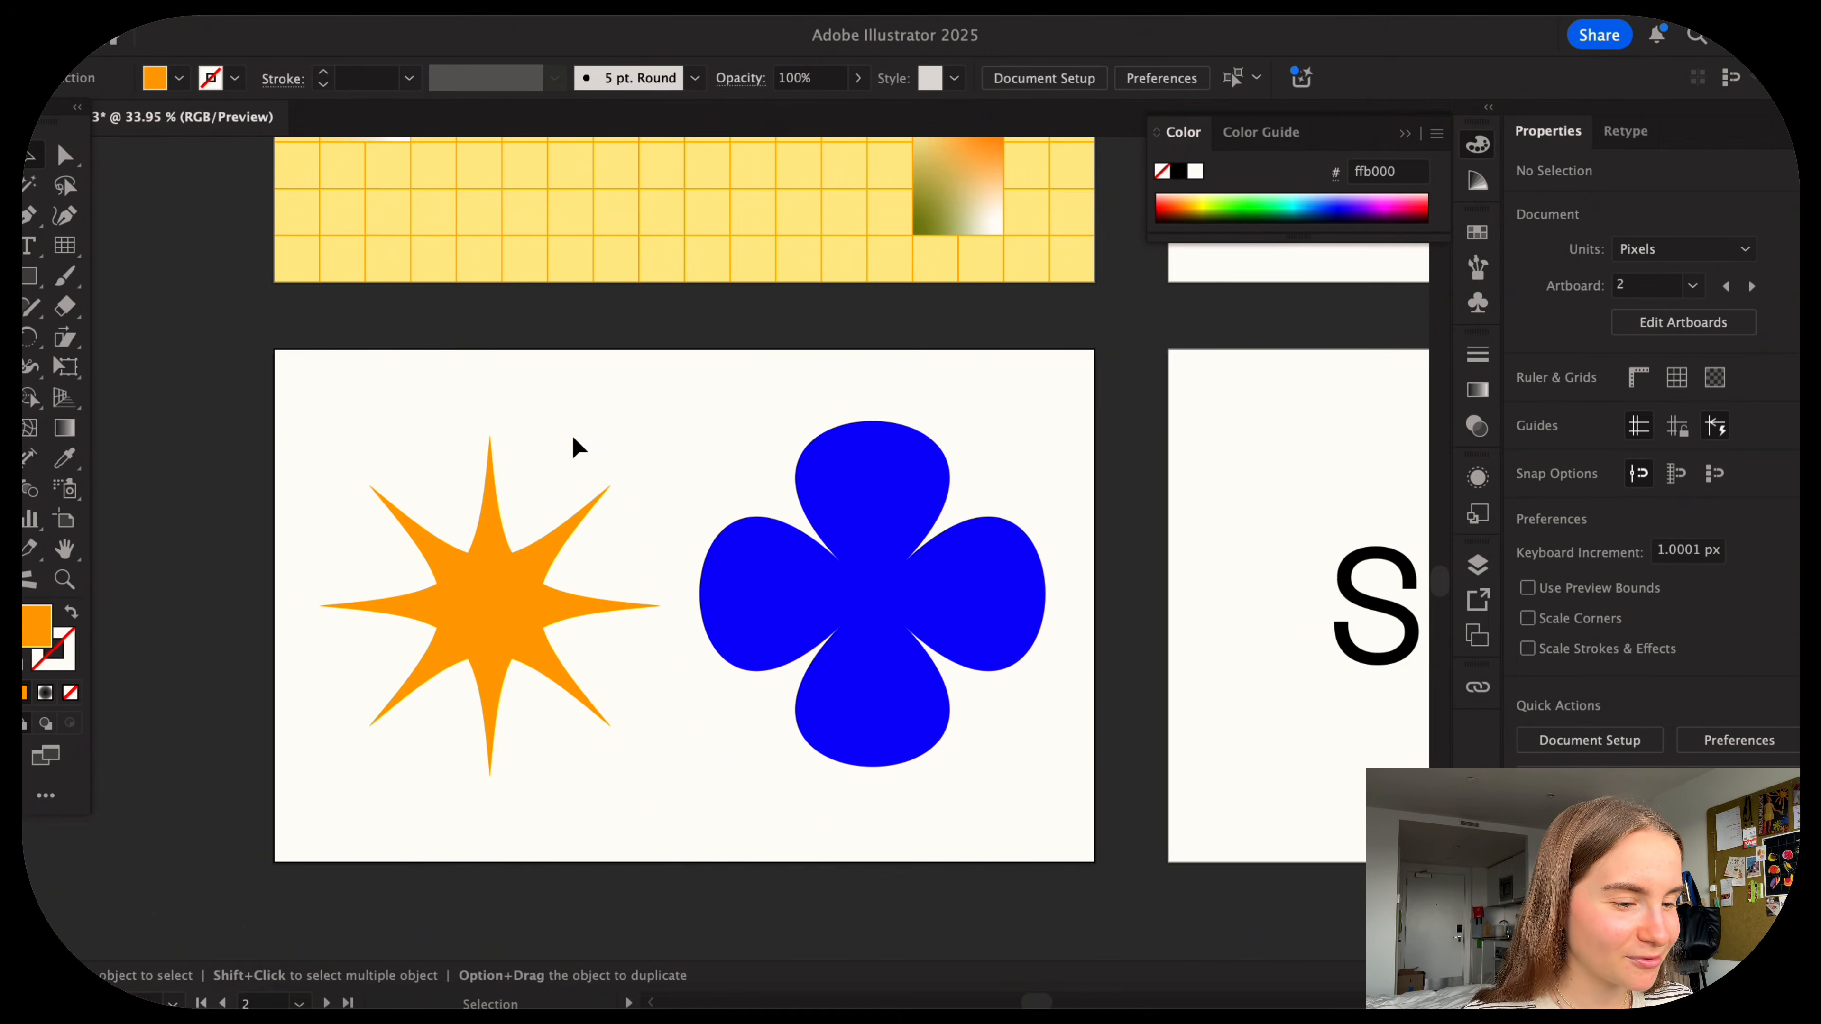
Group the orange star with the blue flower and center the group horizontally and vertically on the artboard.
left_click_drag(478, 399, 762, 624)
key("super+g")
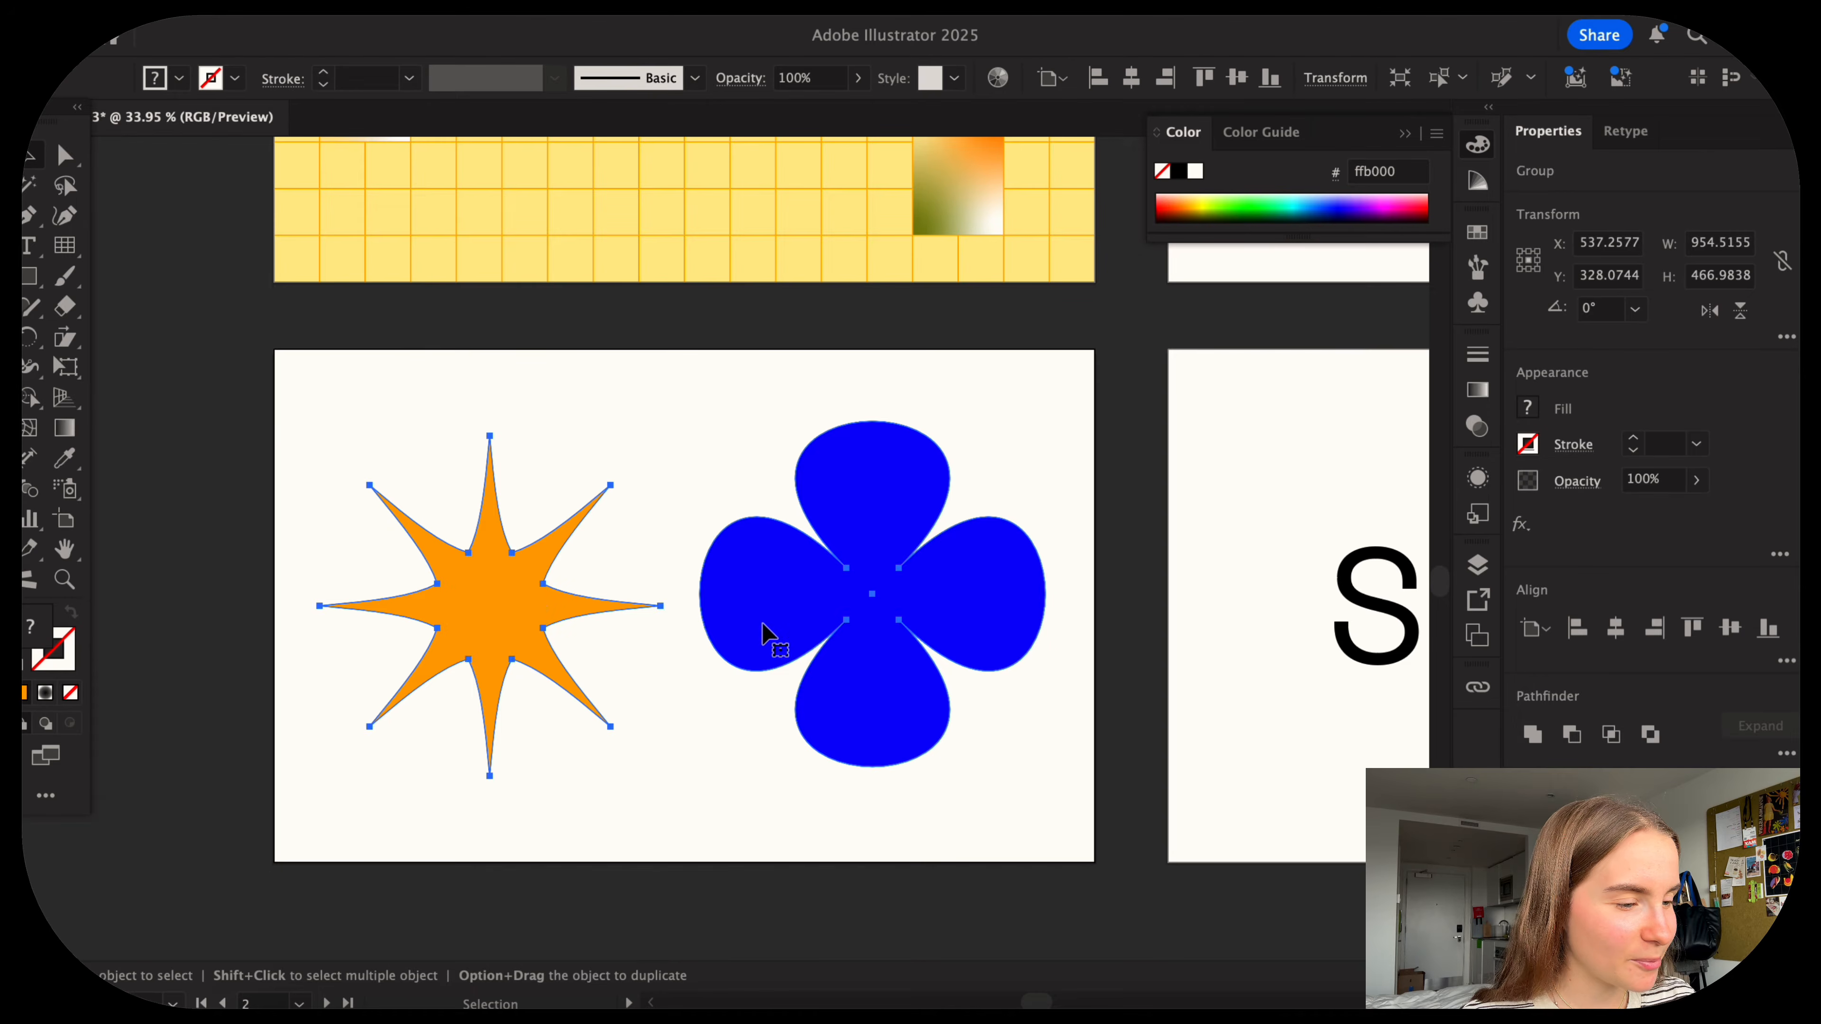
left_click(1616, 628)
left_click(1730, 628)
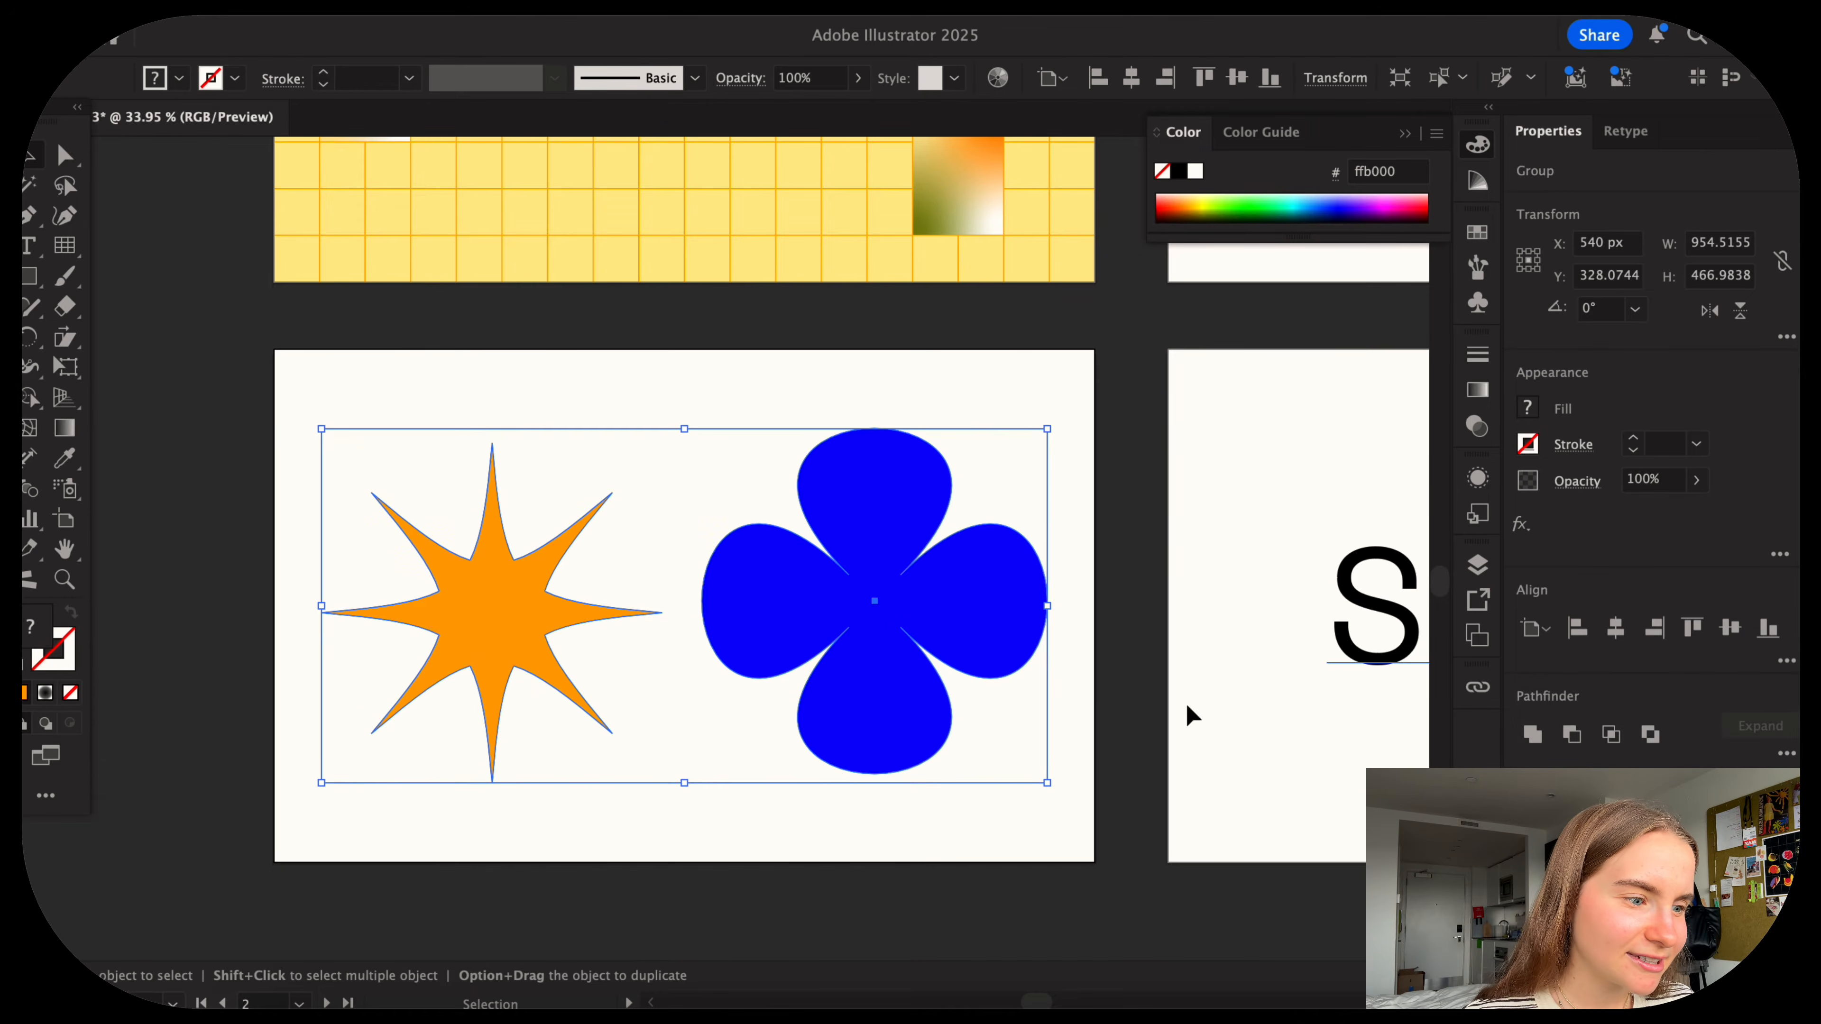
left_click(1085, 720)
scroll(1083, 719, "right", 6)
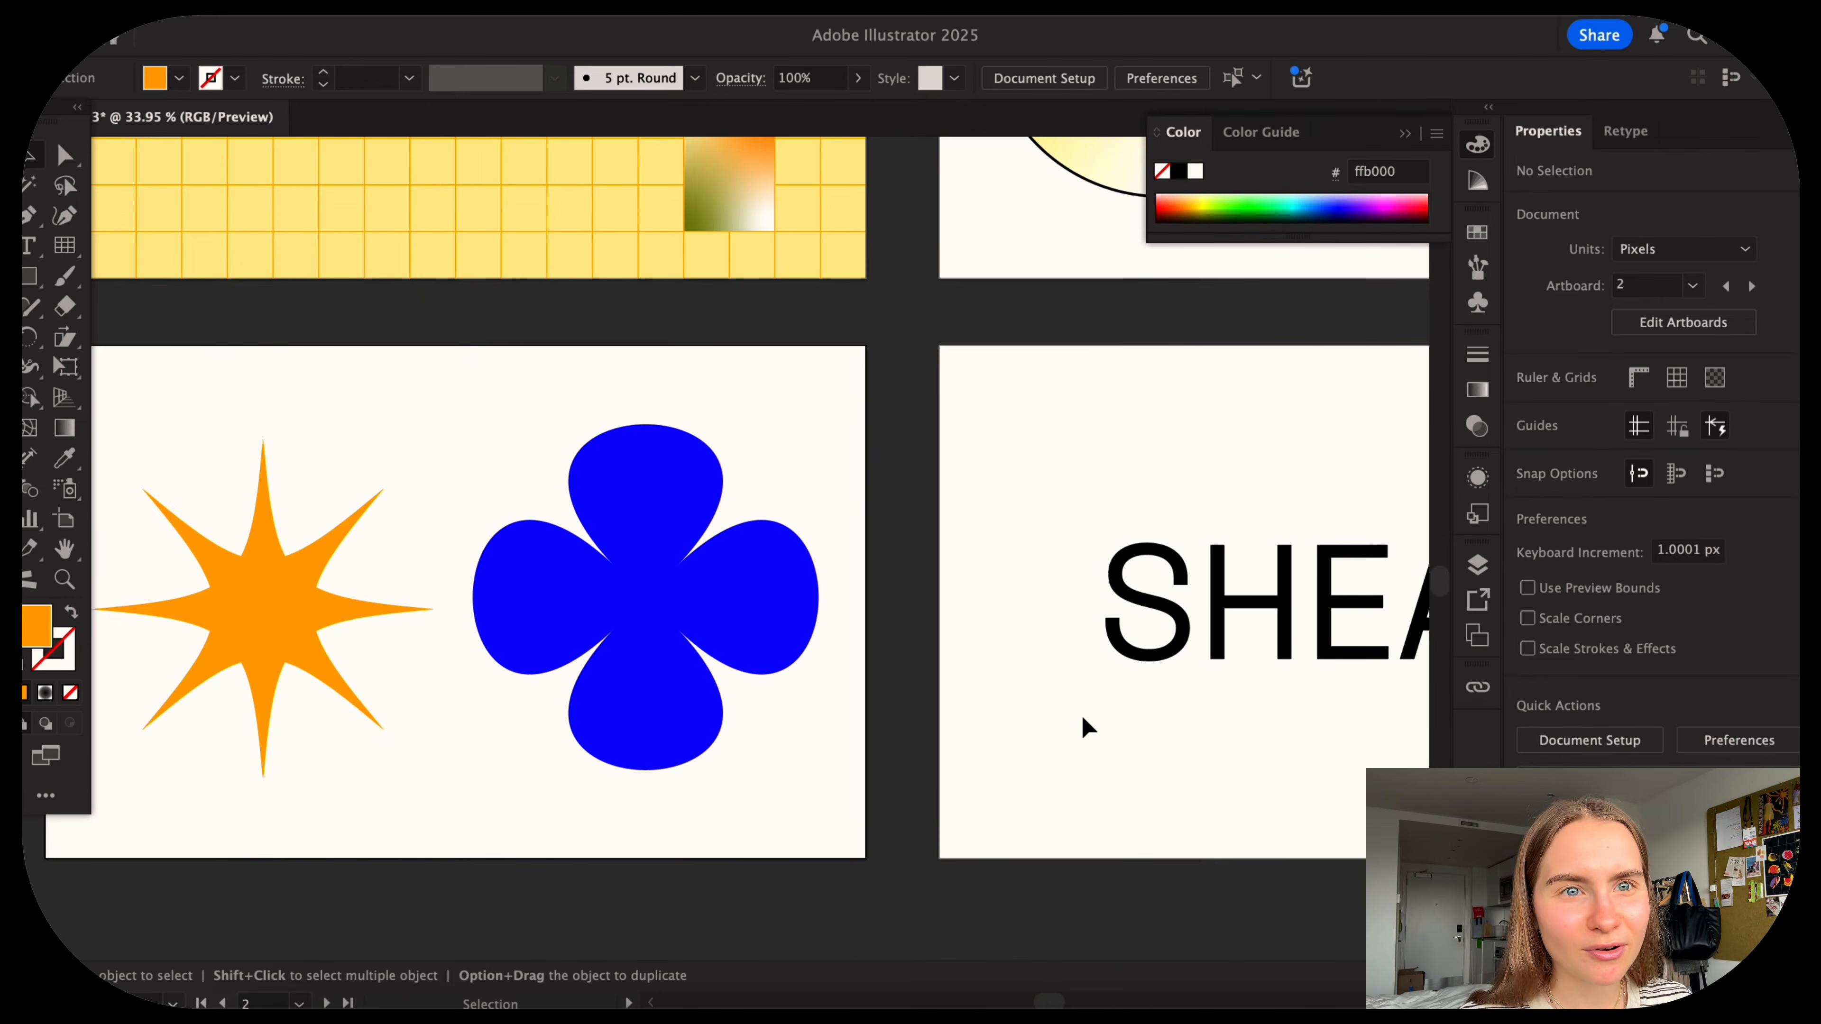
scroll(1083, 719, "down", 3)
scroll(394, 586, "up", 4)
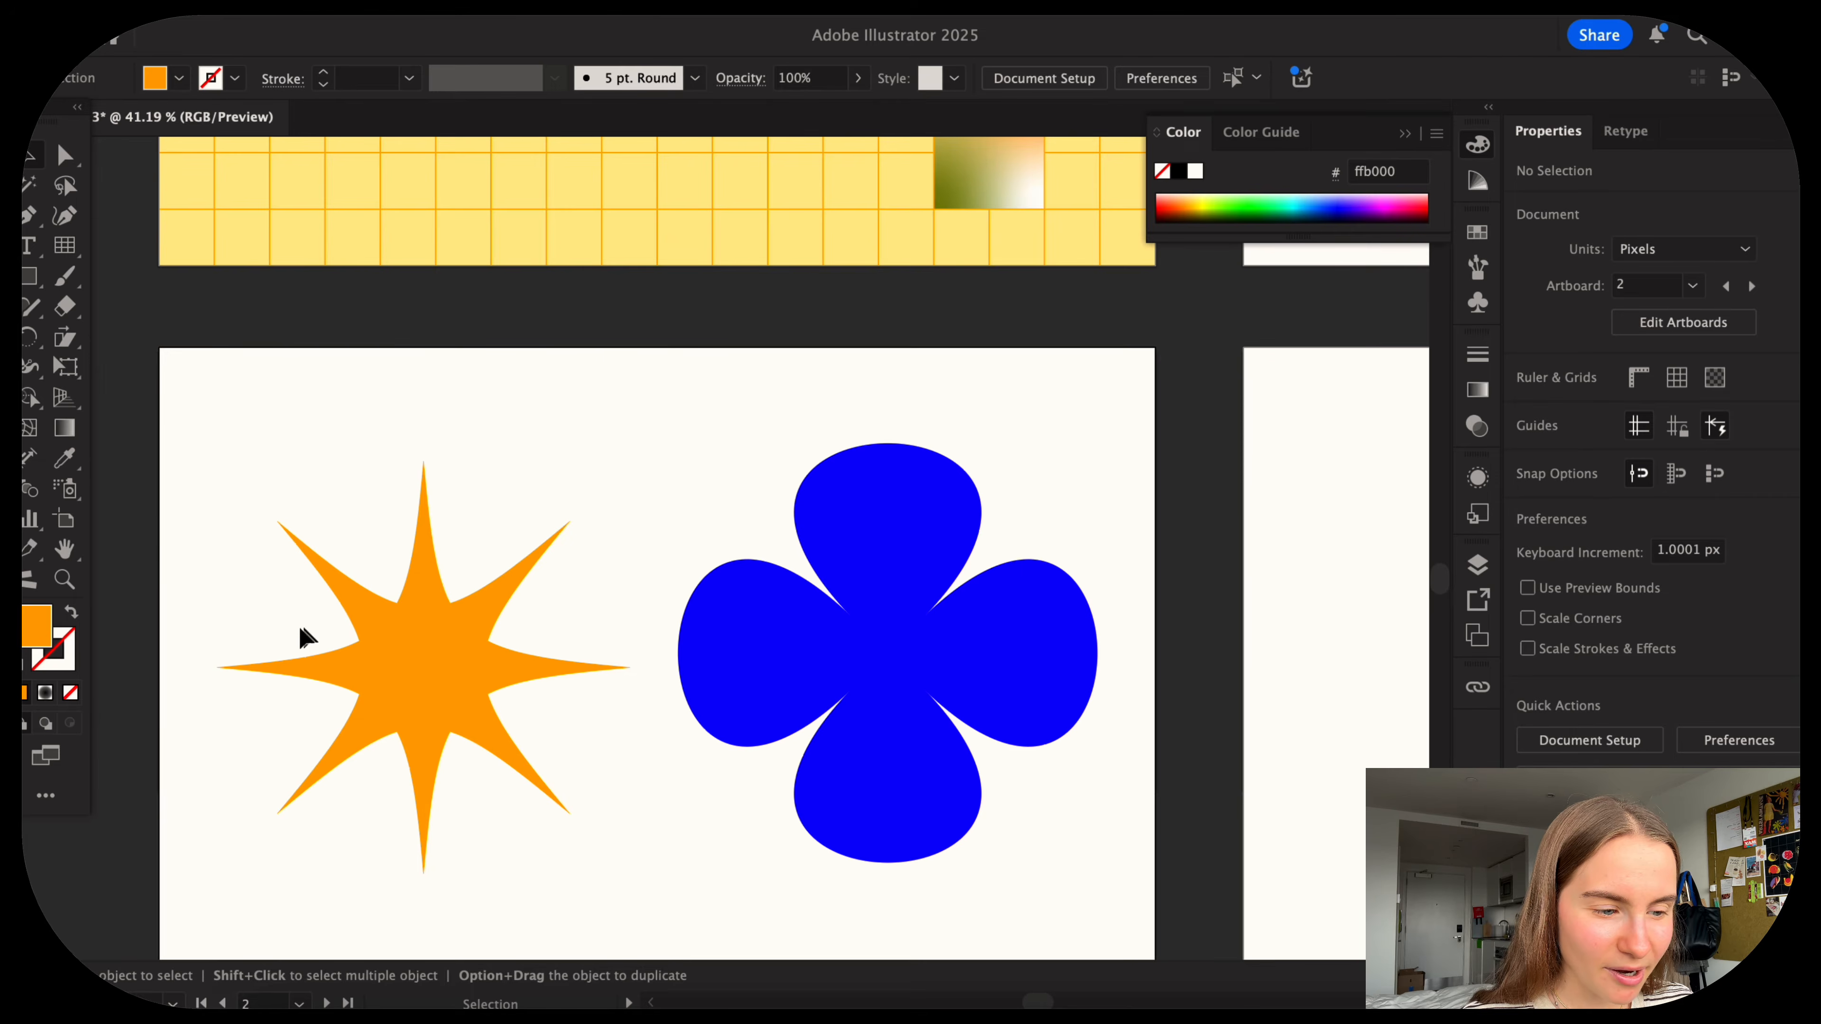
scroll(1212, 773, "down", 2)
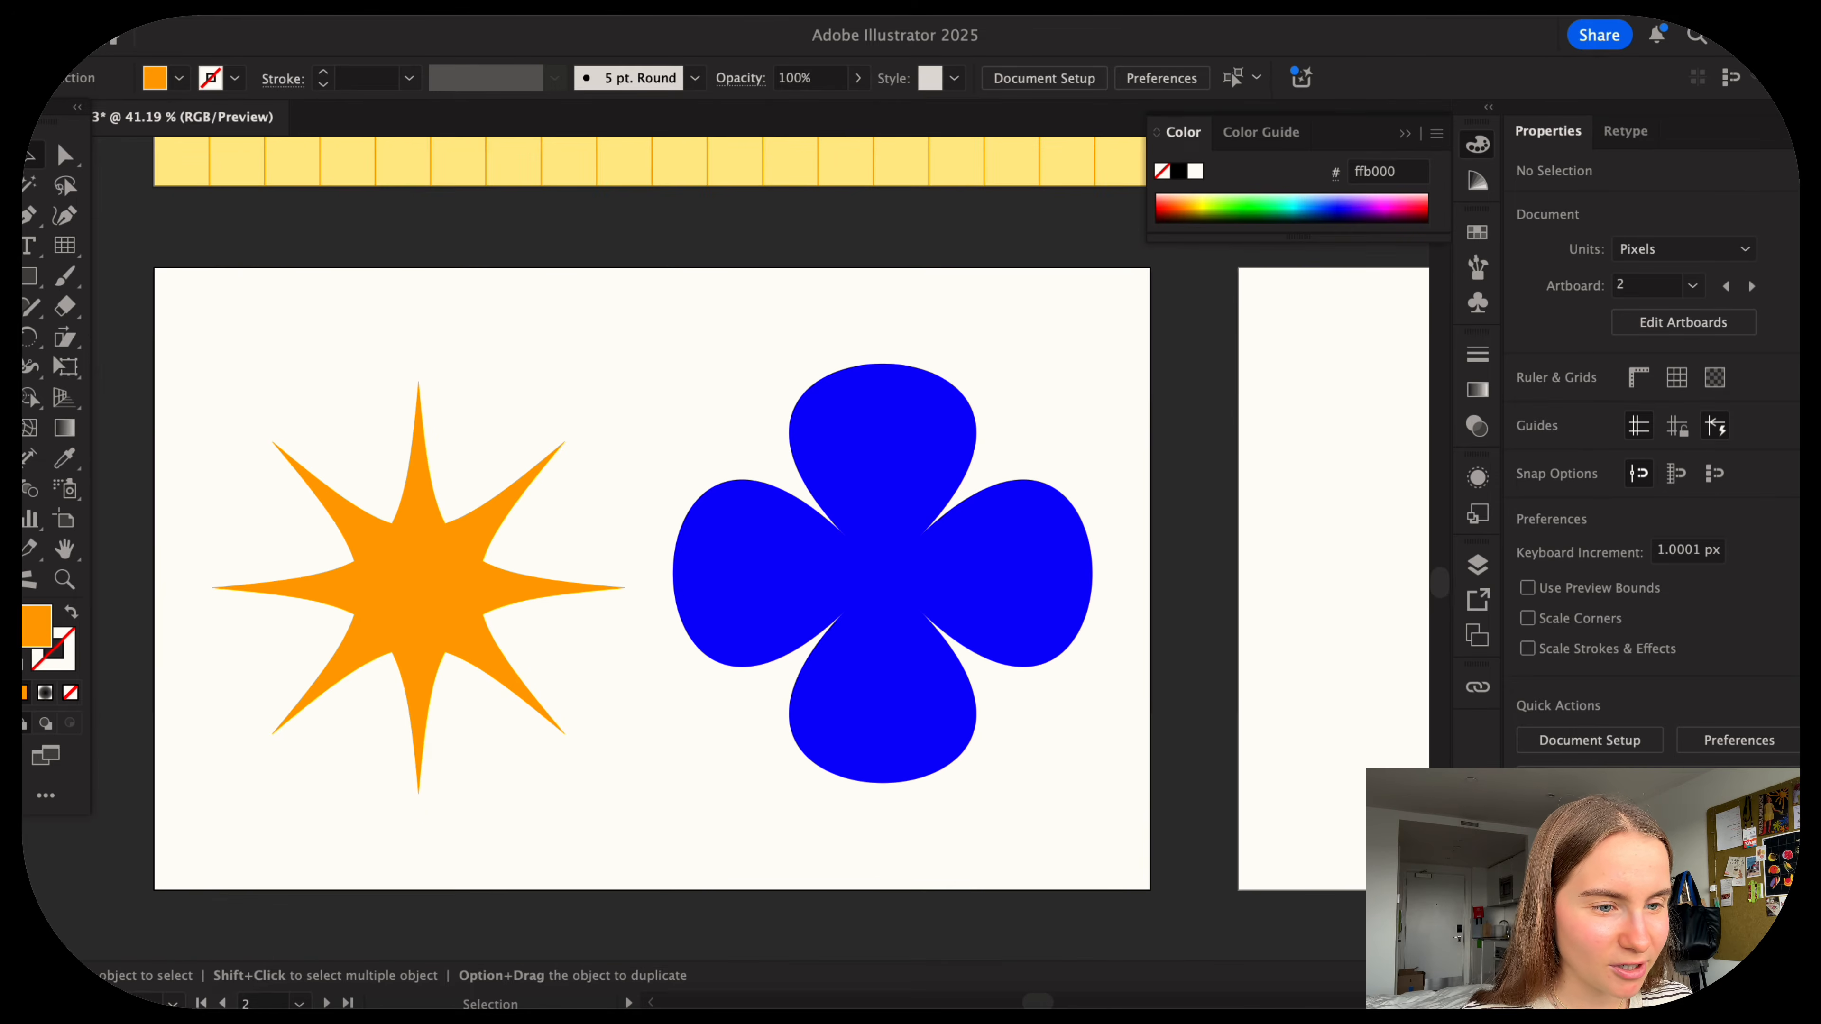
left_click(32, 278)
left_click(409, 320)
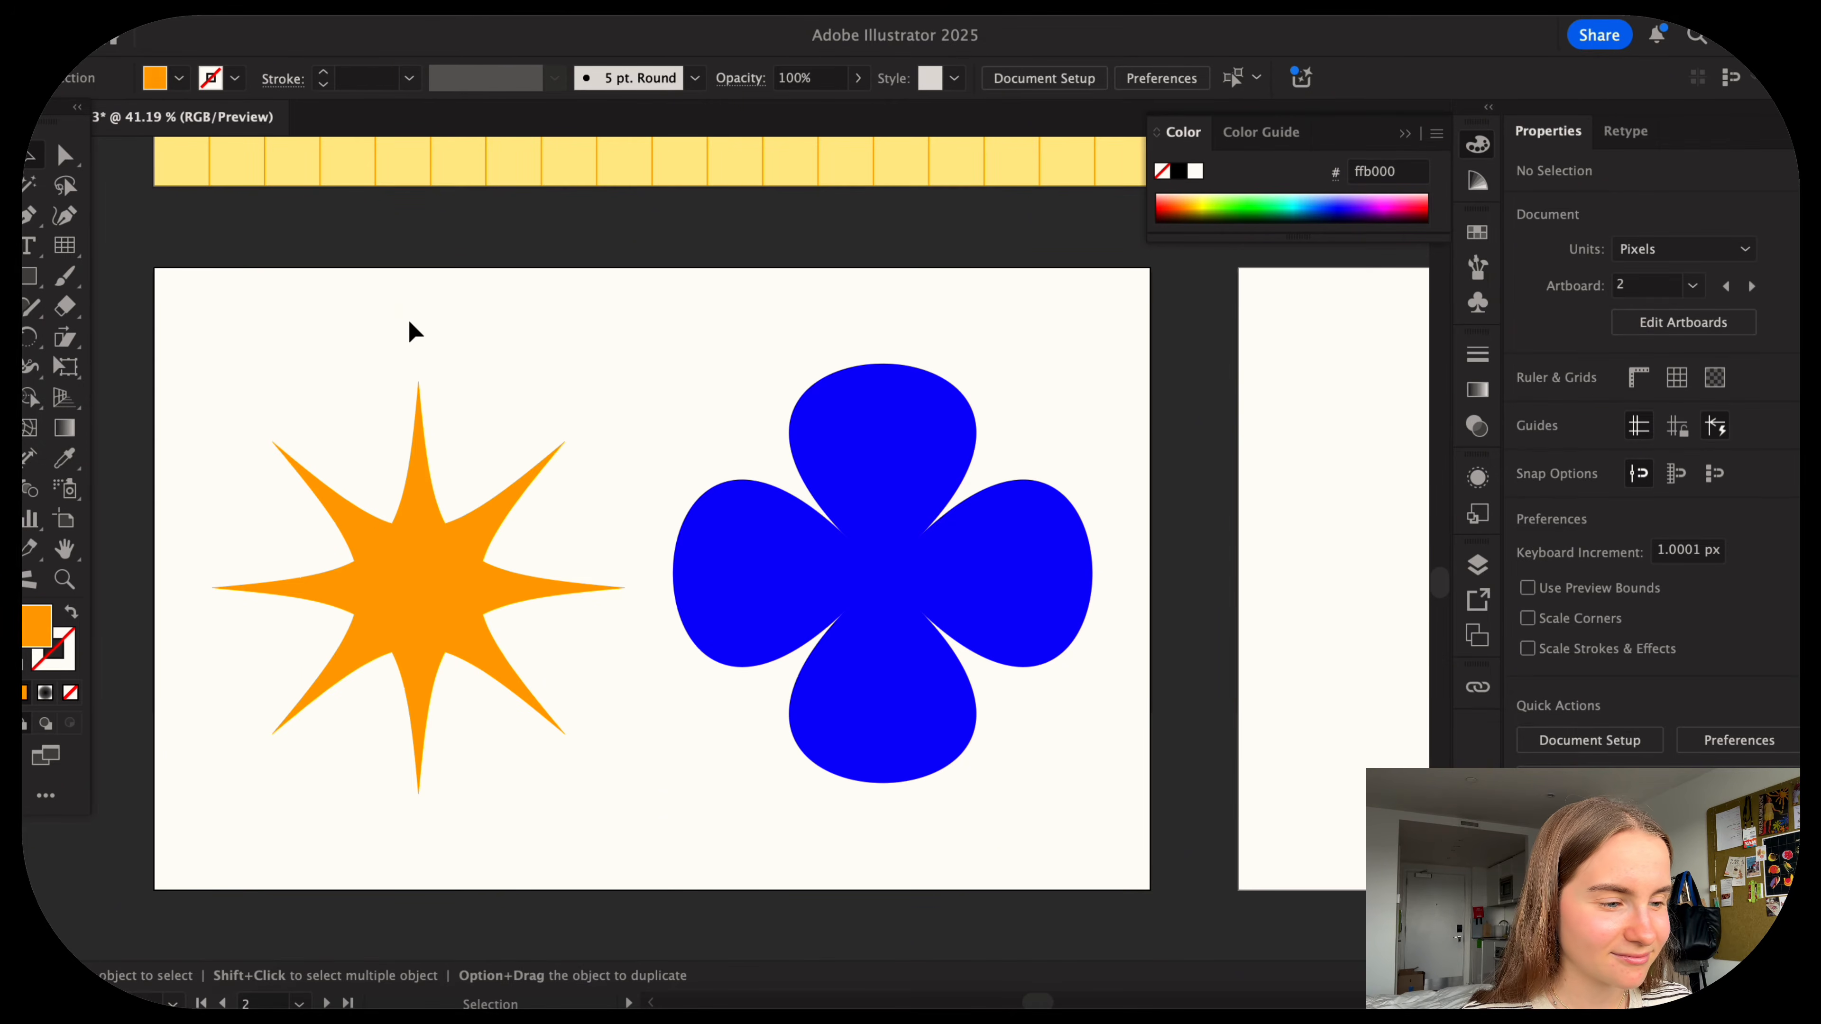
Delete the SHEAR text box from artboard 4 and activate the Type tool for new text.
scroll(407, 316, "up", 2)
scroll(408, 316, "down", 3)
scroll(412, 317, "right", 6)
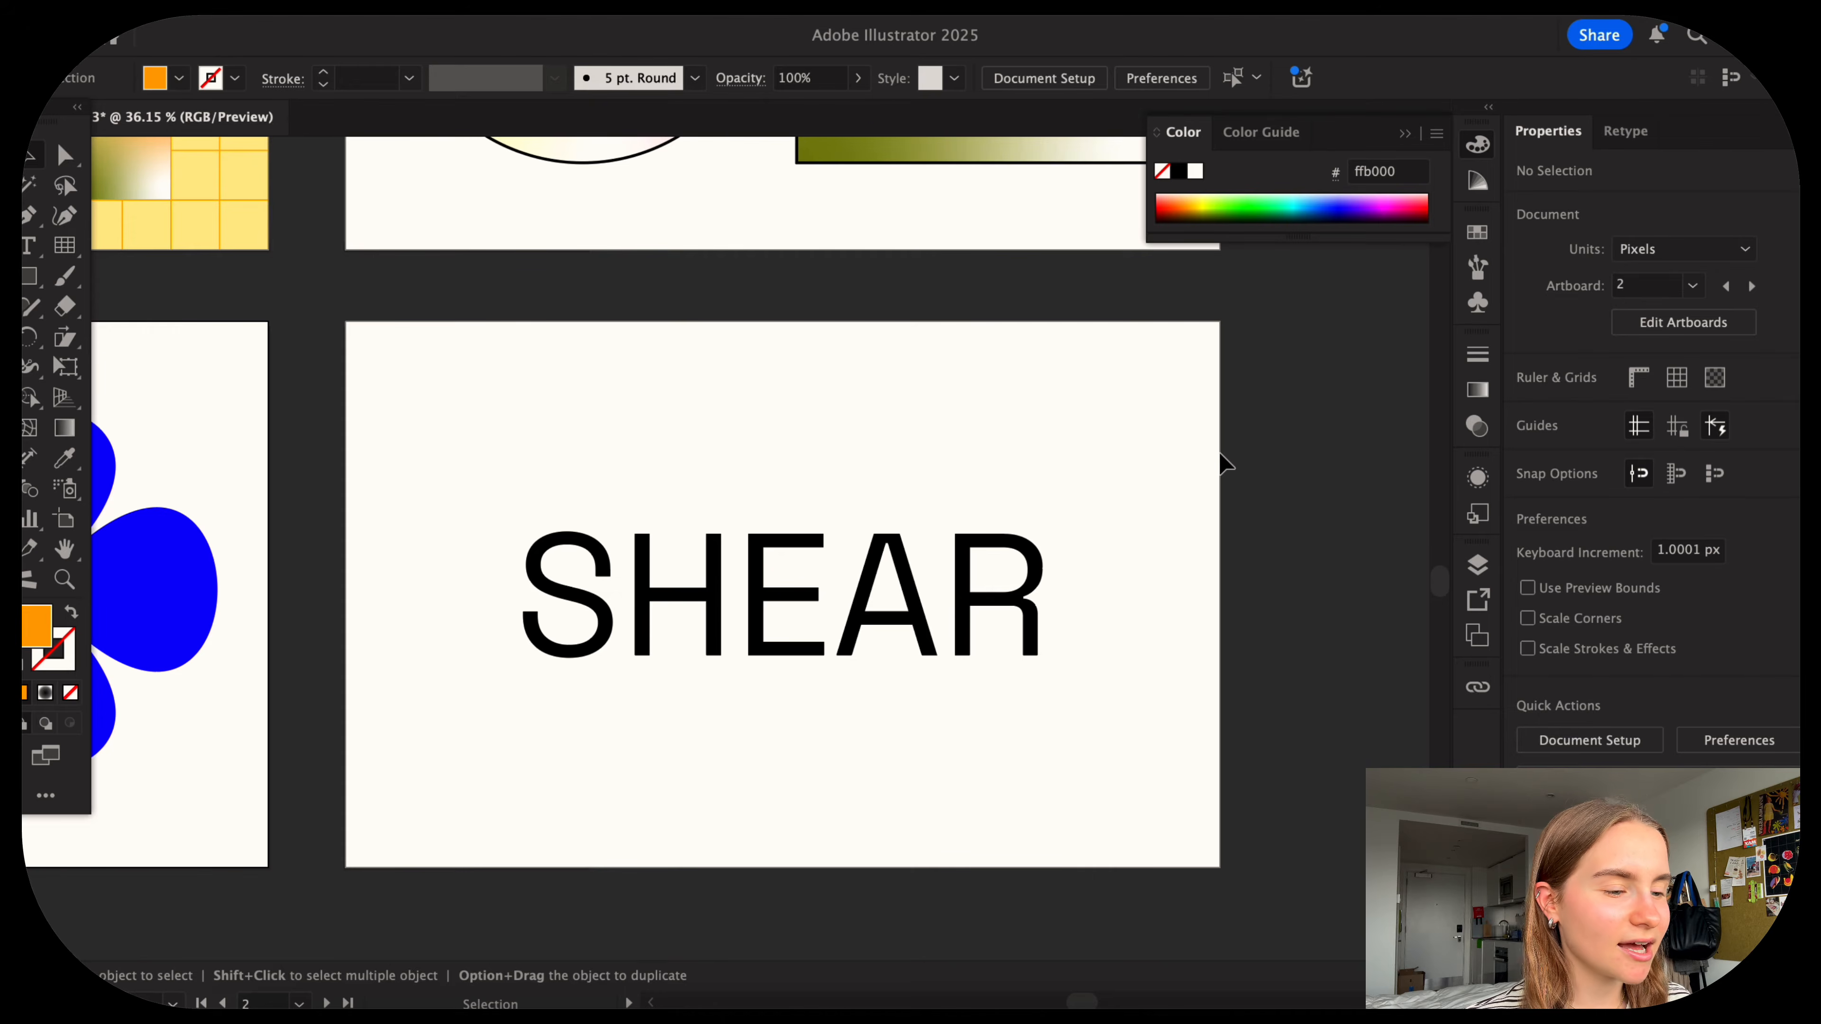
scroll(1224, 463, "right", 1)
scroll(1224, 463, "up", 1)
scroll(549, 541, "right", 1)
left_click(710, 629)
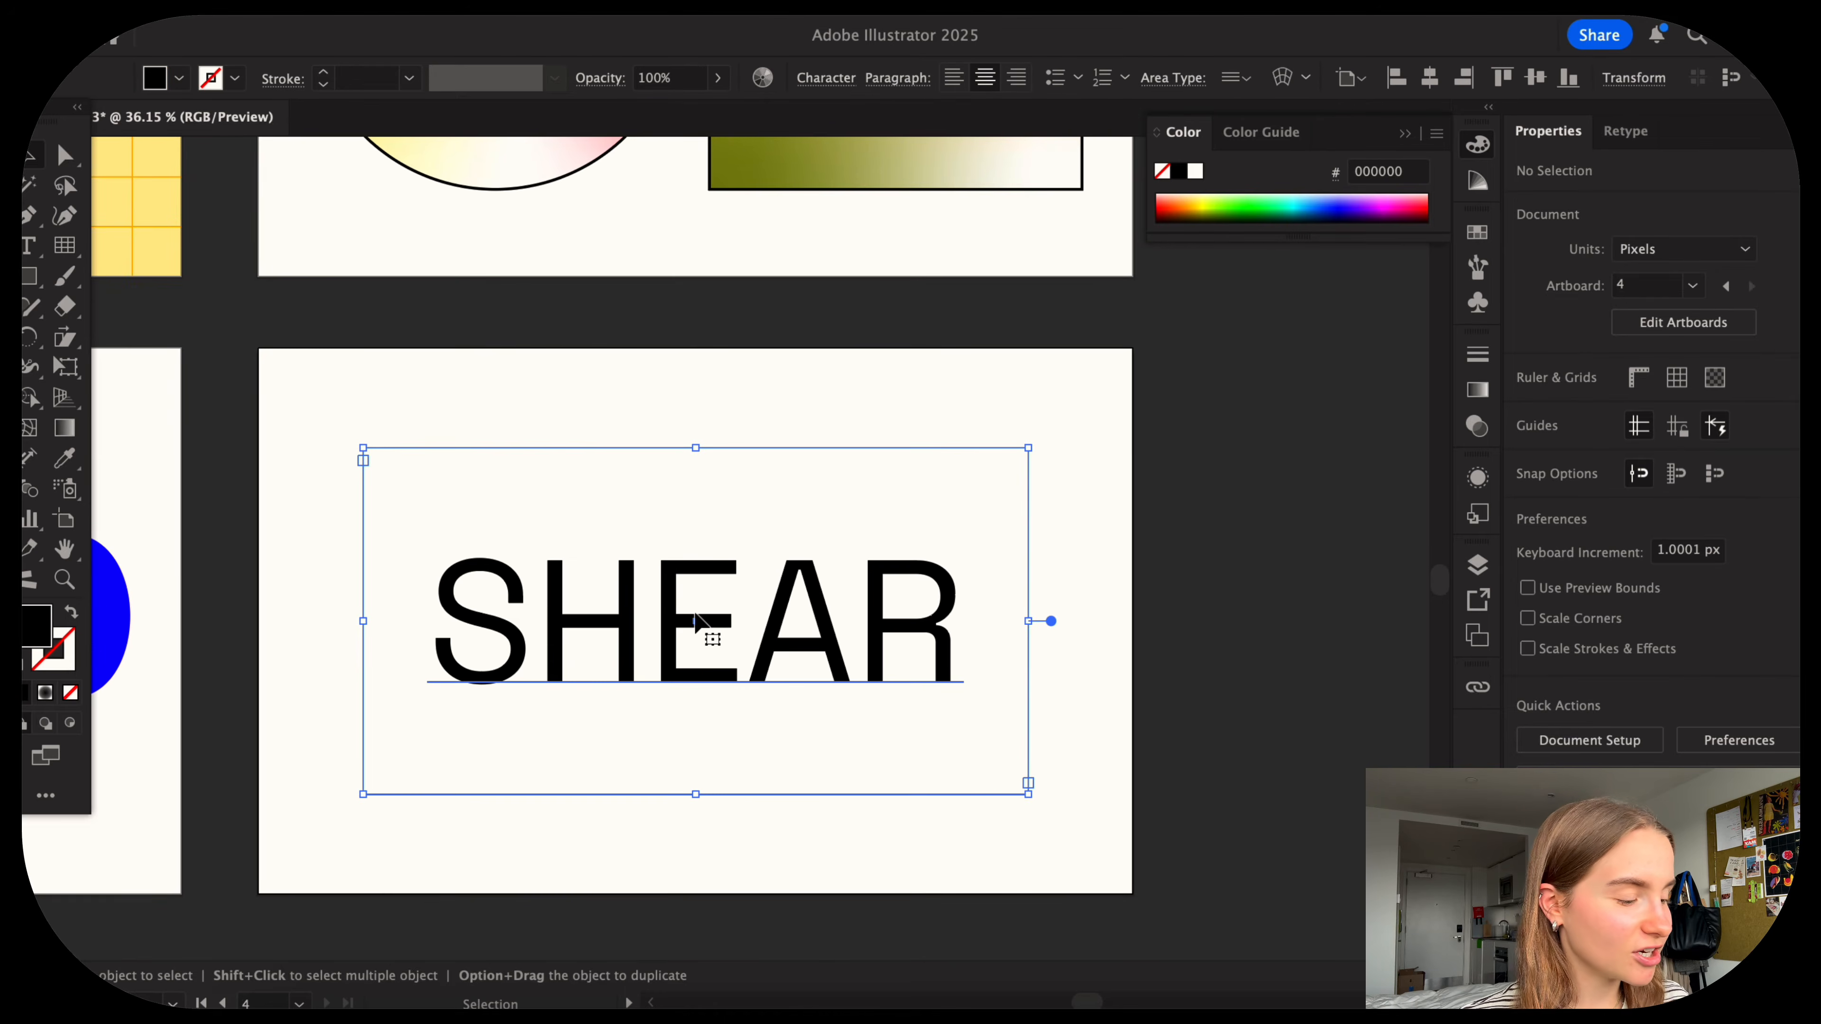
key("Delete")
key("t")
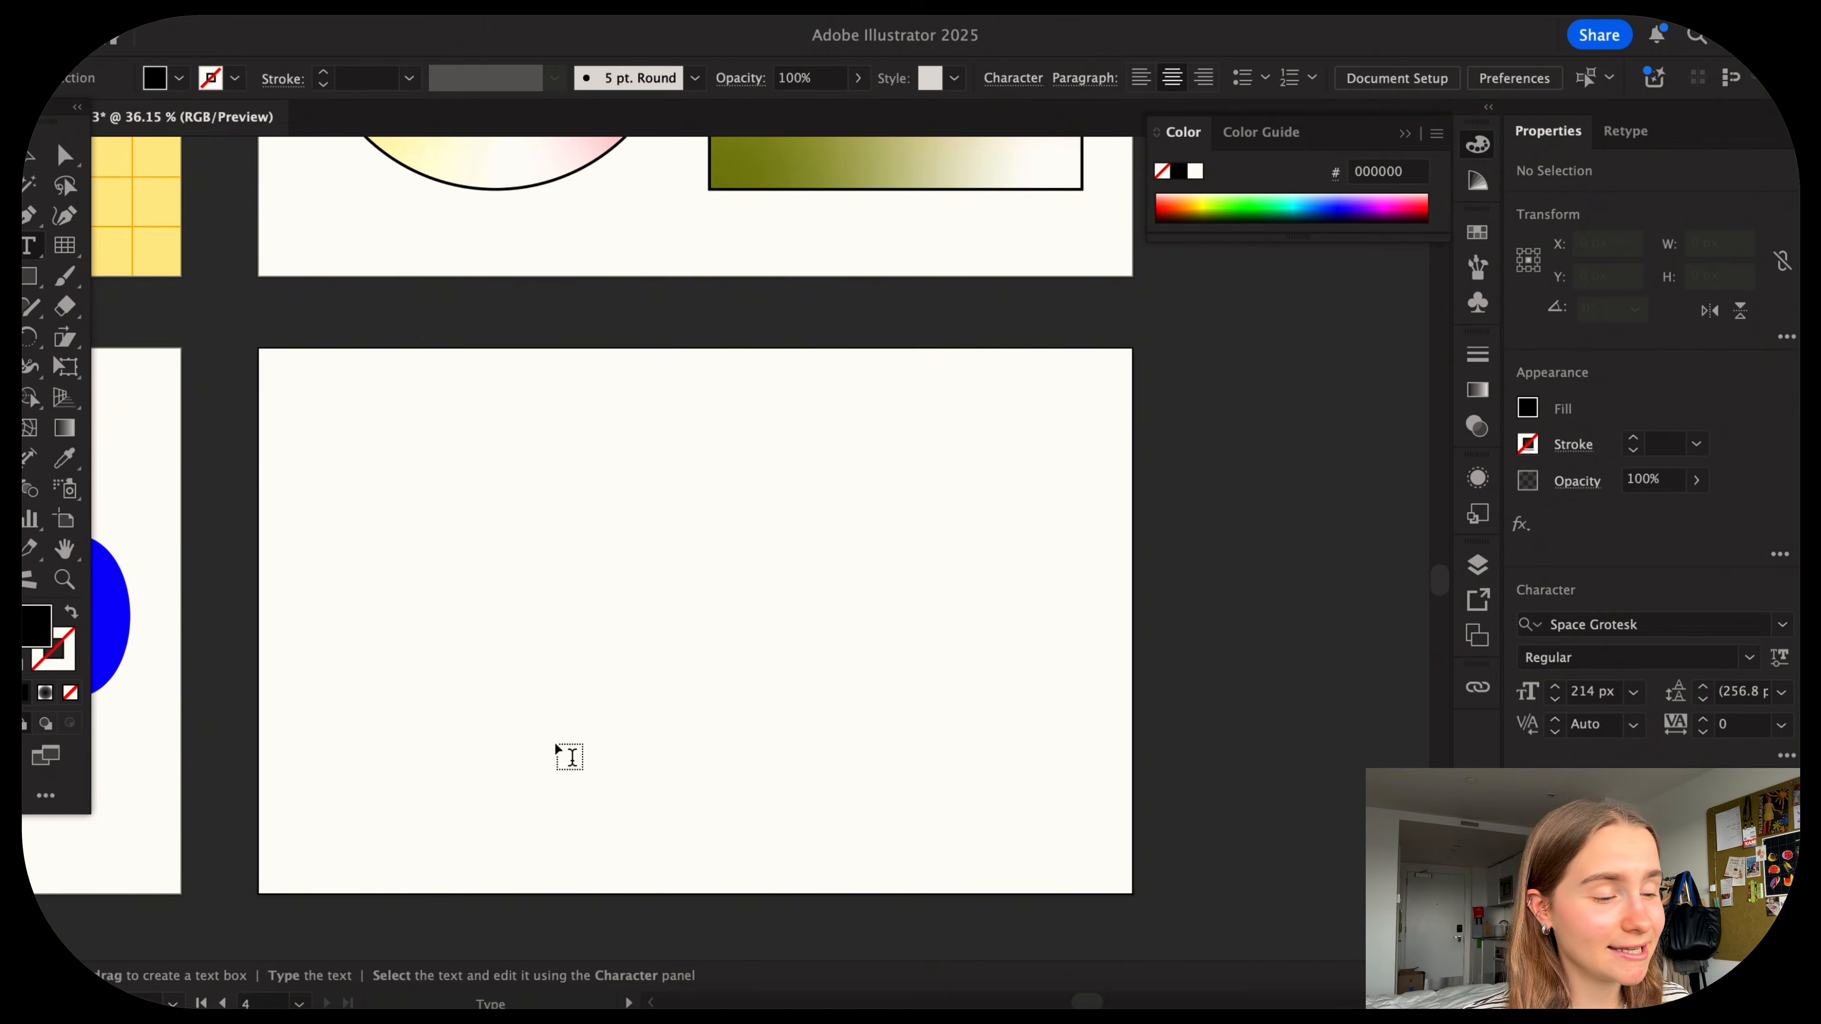
scroll(571, 757, "left", 1)
scroll(570, 756, "down", 5)
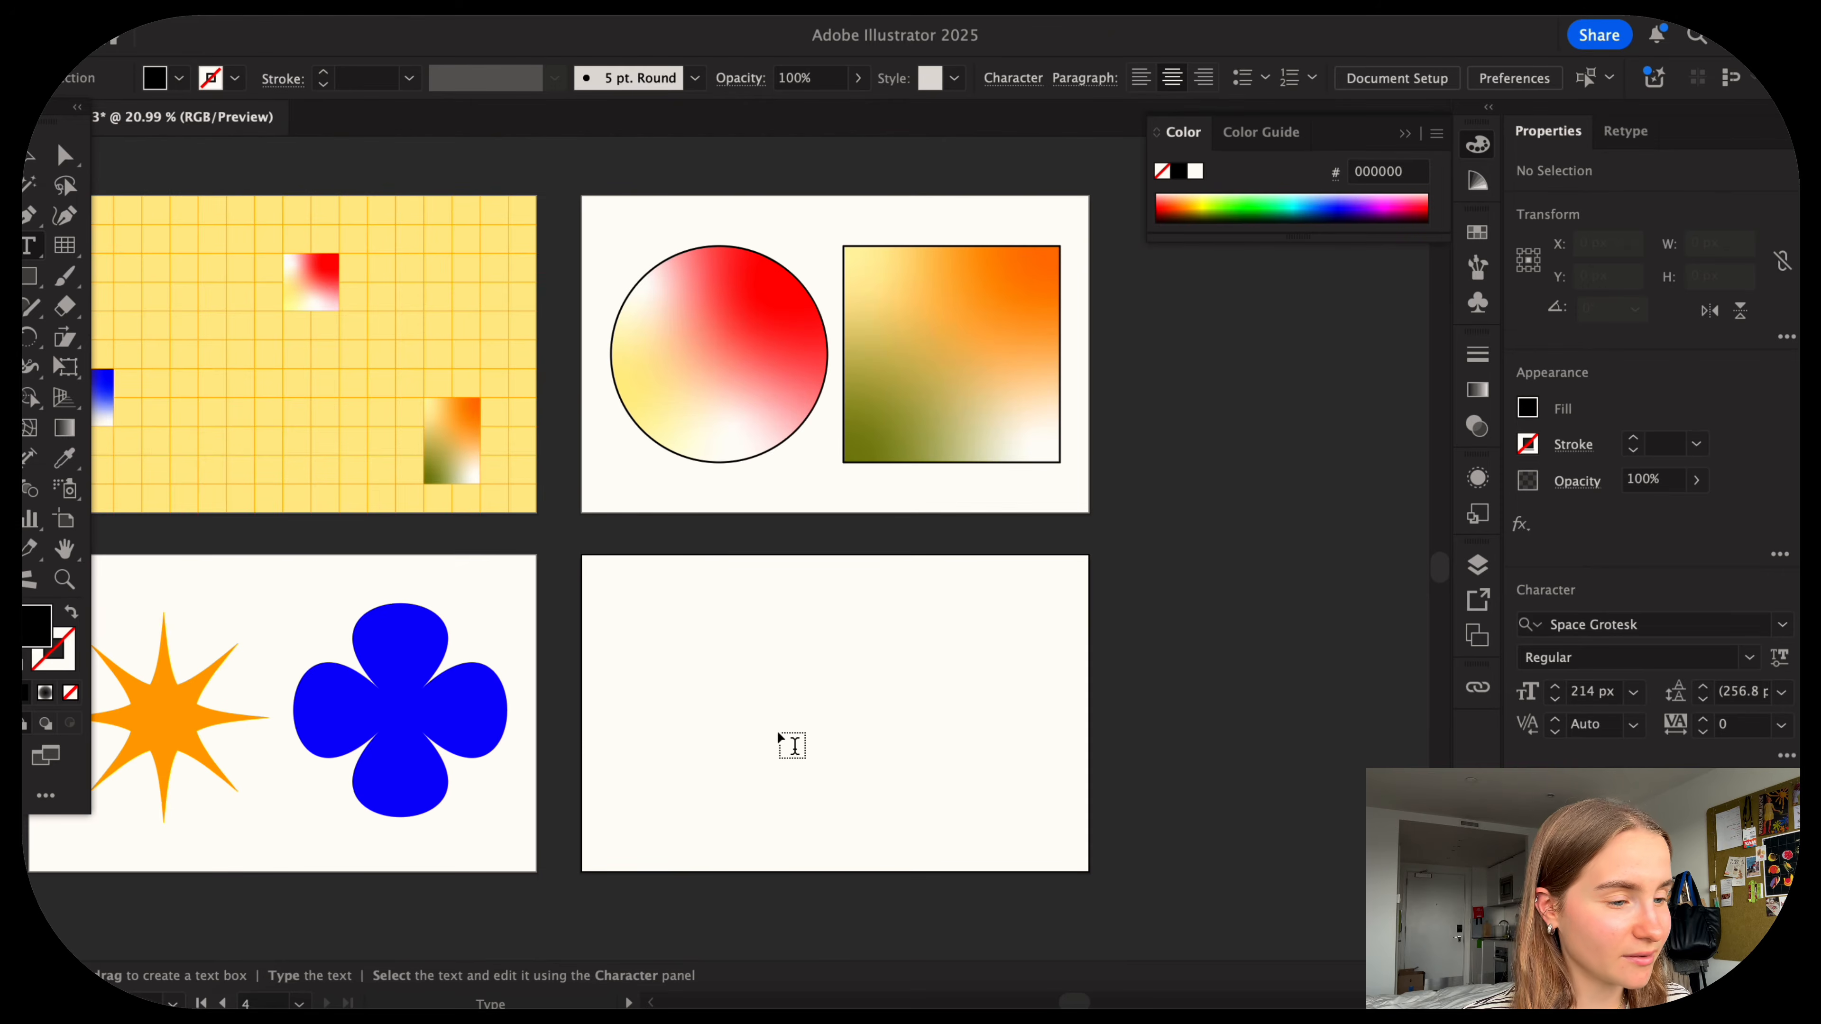
scroll(776, 731, "up", 4)
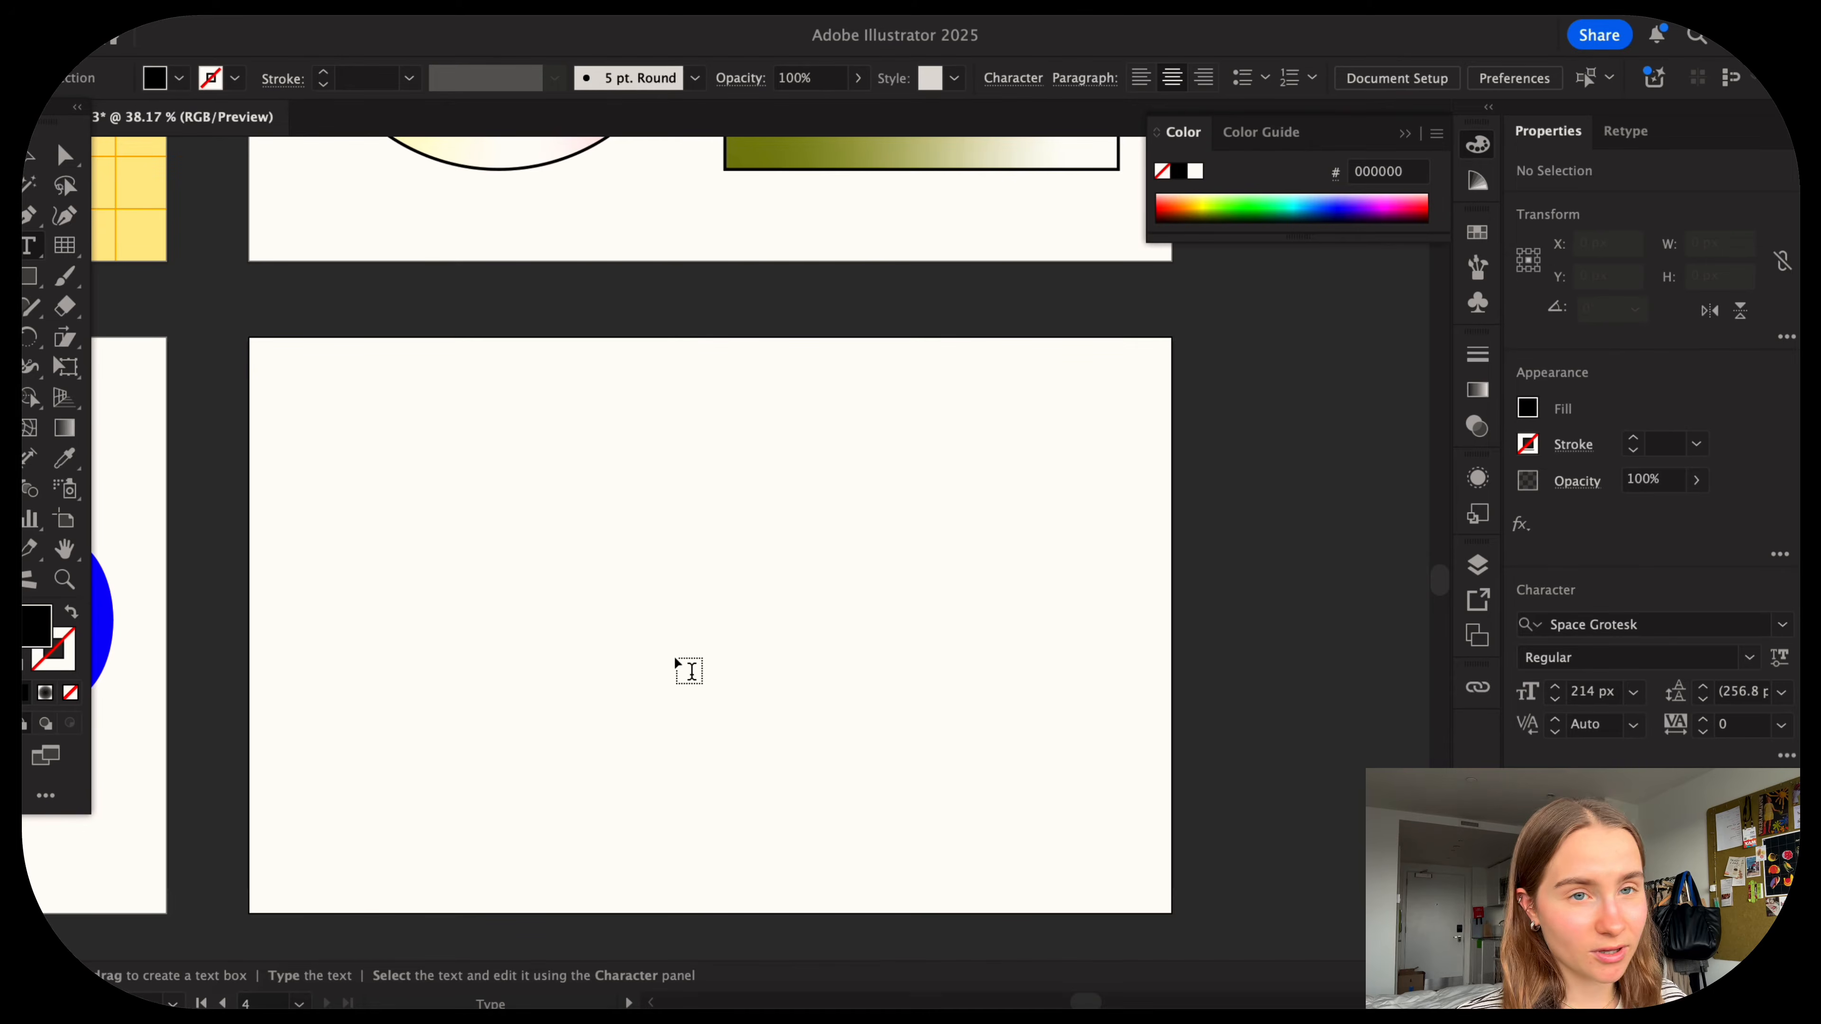
Draw a 1080 × 675 px rectangle covering the star-and-flower artboard and place it behind both shapes as a background.
scroll(689, 670, "left", 2)
scroll(690, 671, "down", 2)
scroll(689, 671, "left", 6)
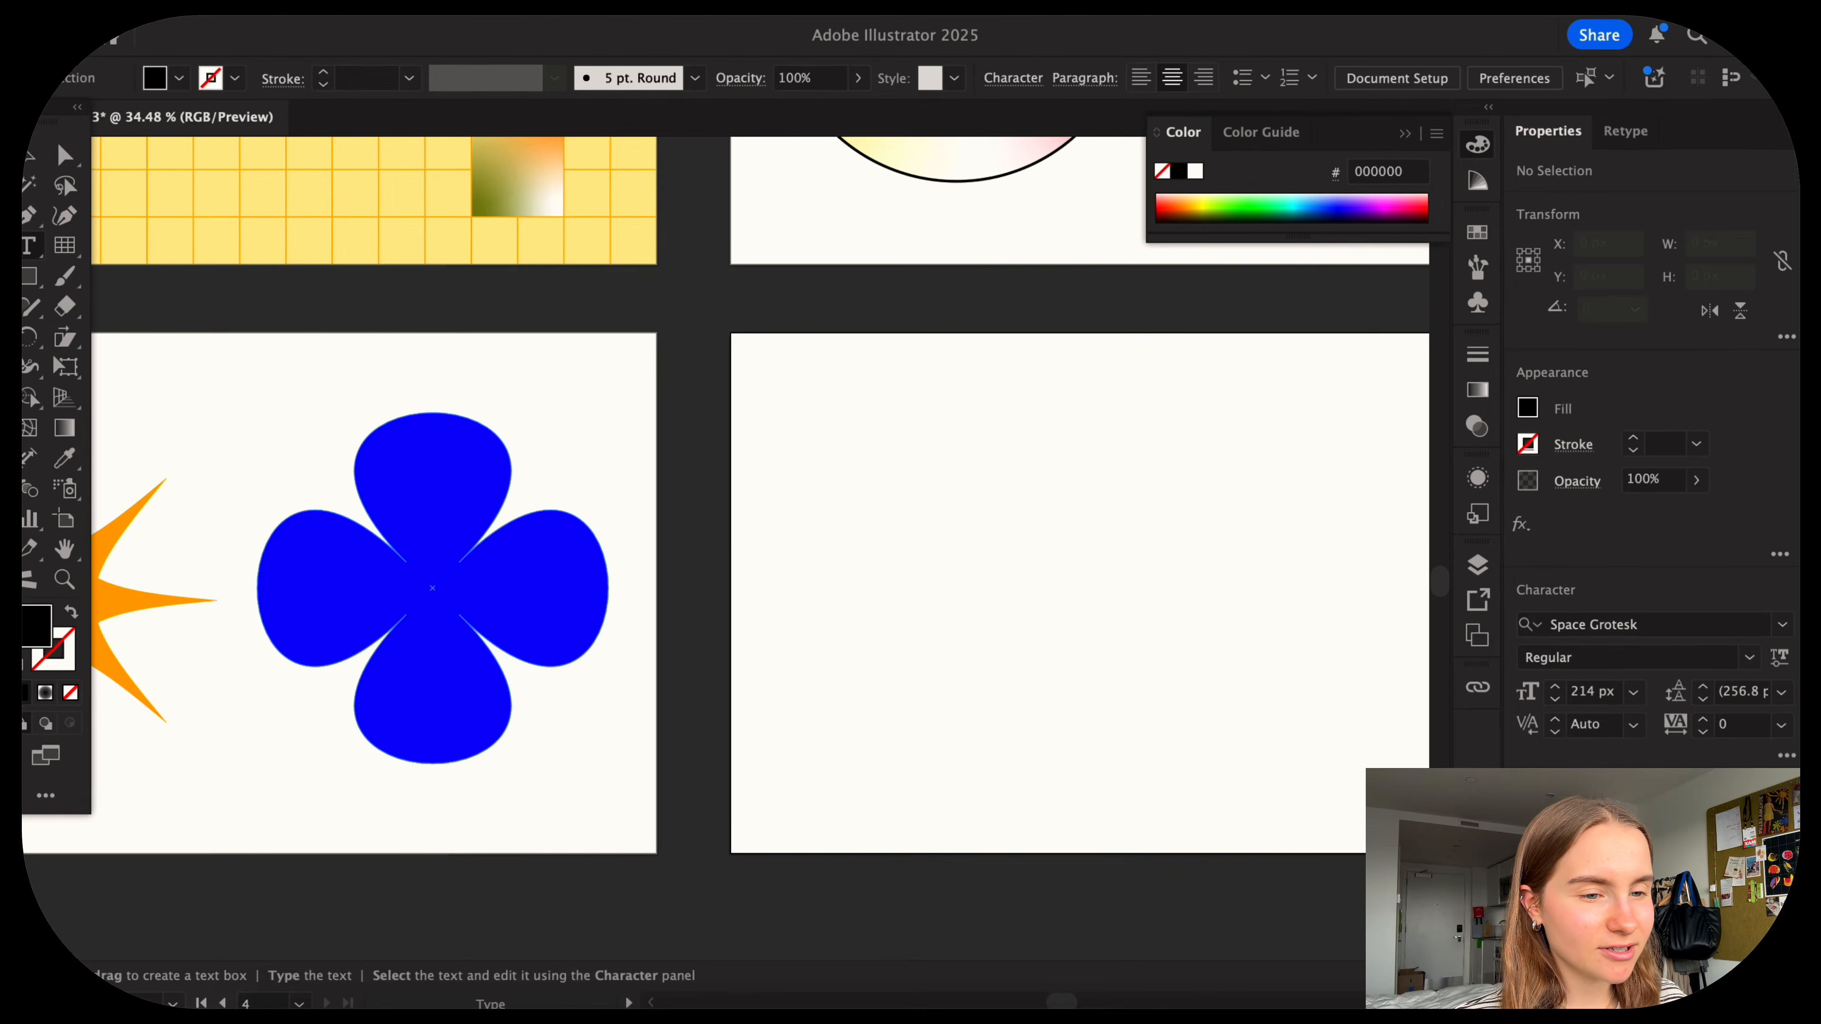
left_click(30, 155)
scroll(111, 244, "left", 3)
key("m")
scroll(431, 423, "left", 2)
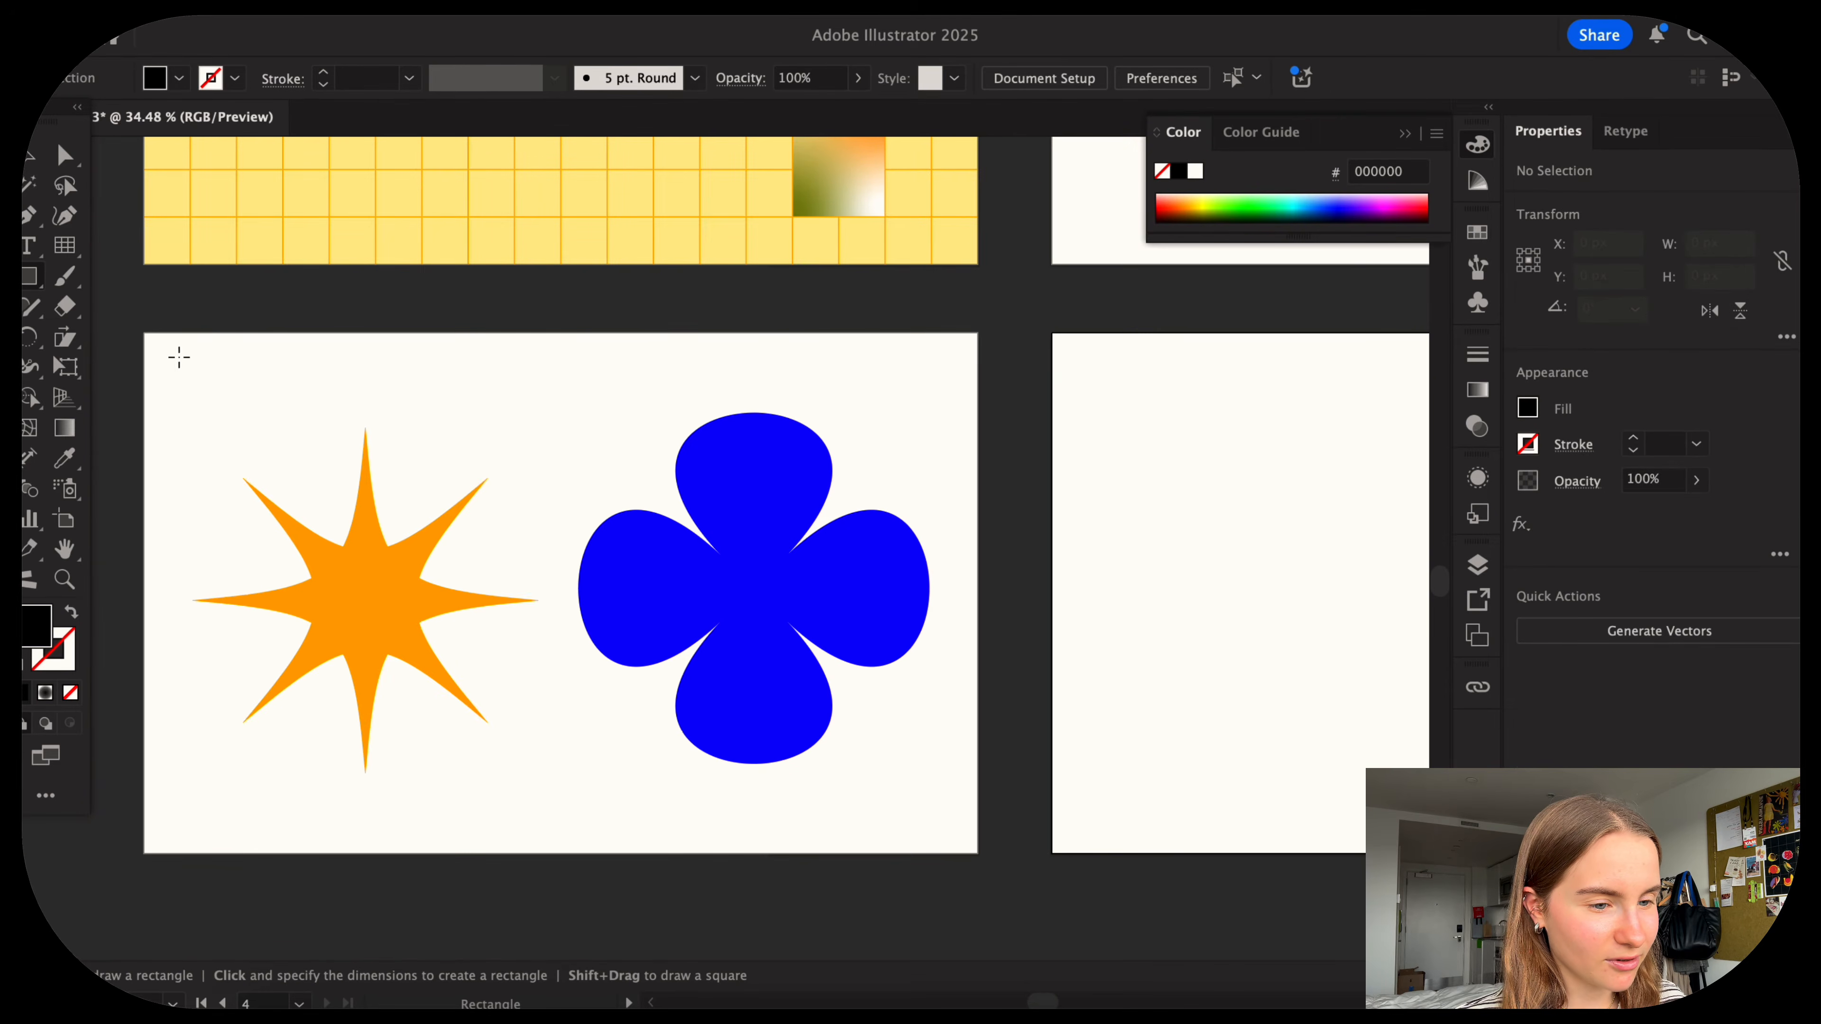
left_click_drag(146, 334, 1049, 952)
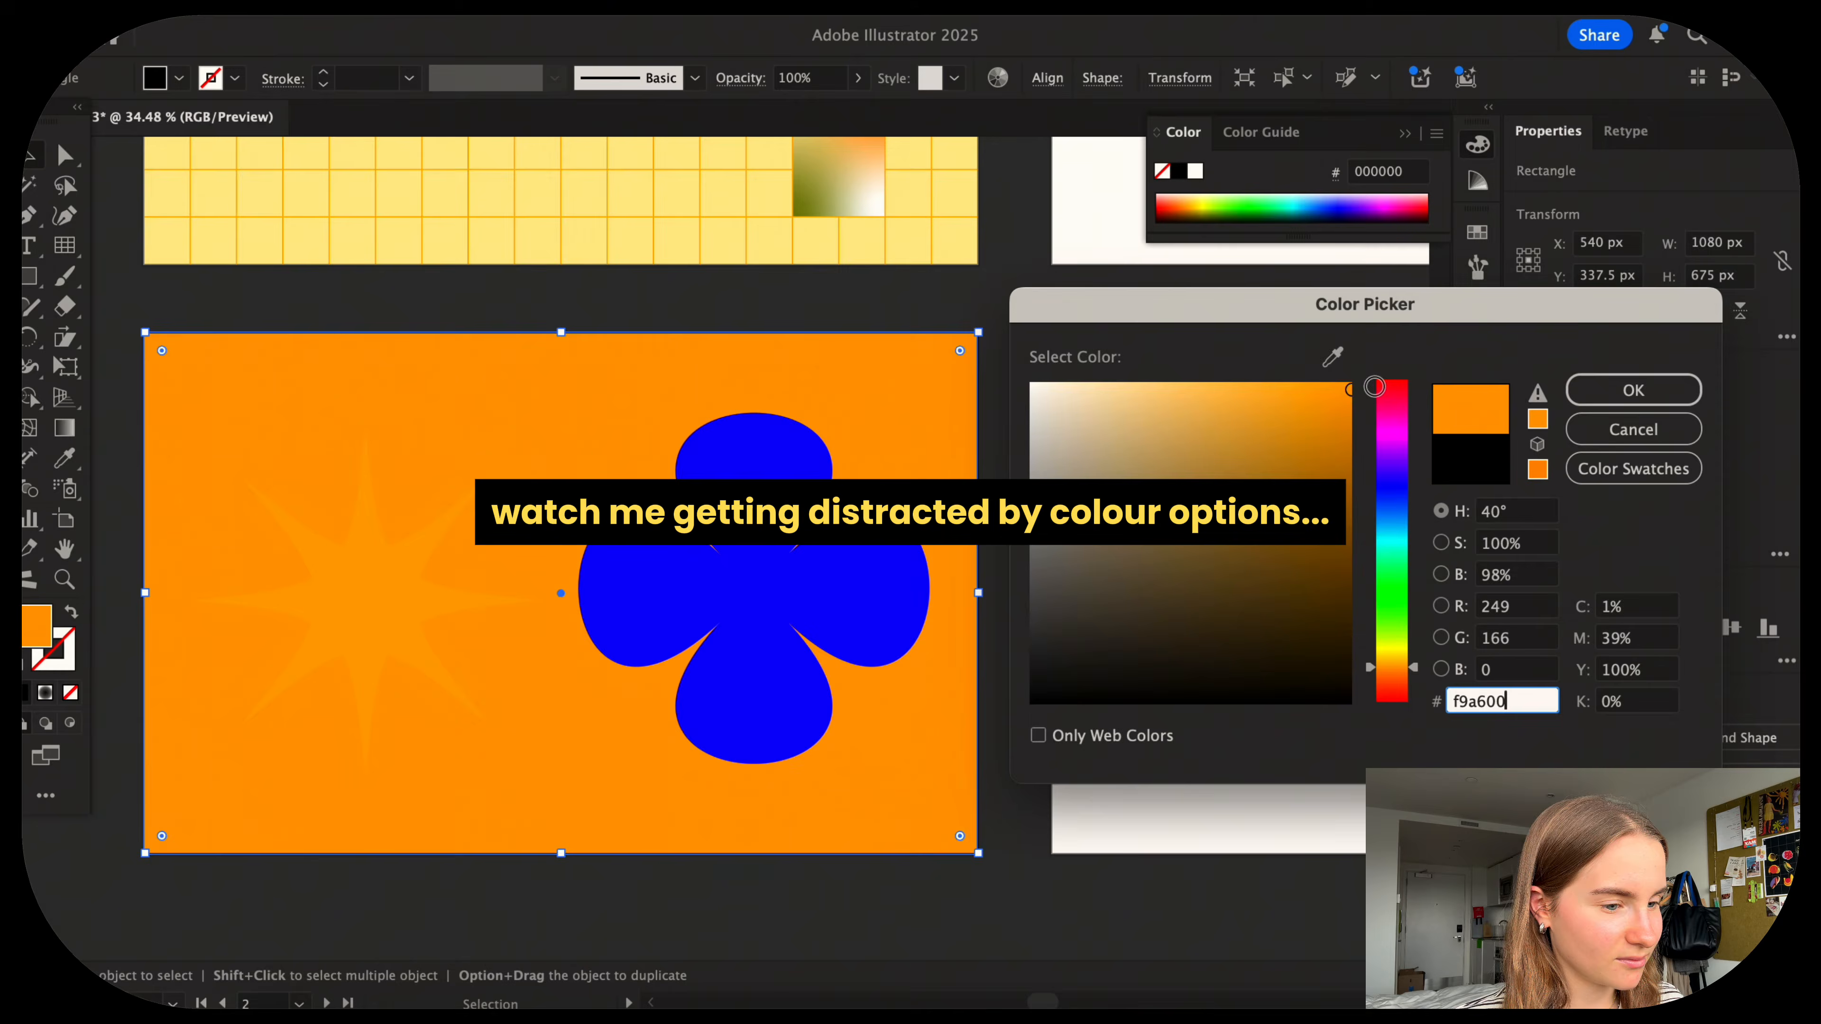
Fill the star-and-flower background with black (000000) and give the gradient-shapes artboard a pale yellow (ffeea9) background.
type("000000")
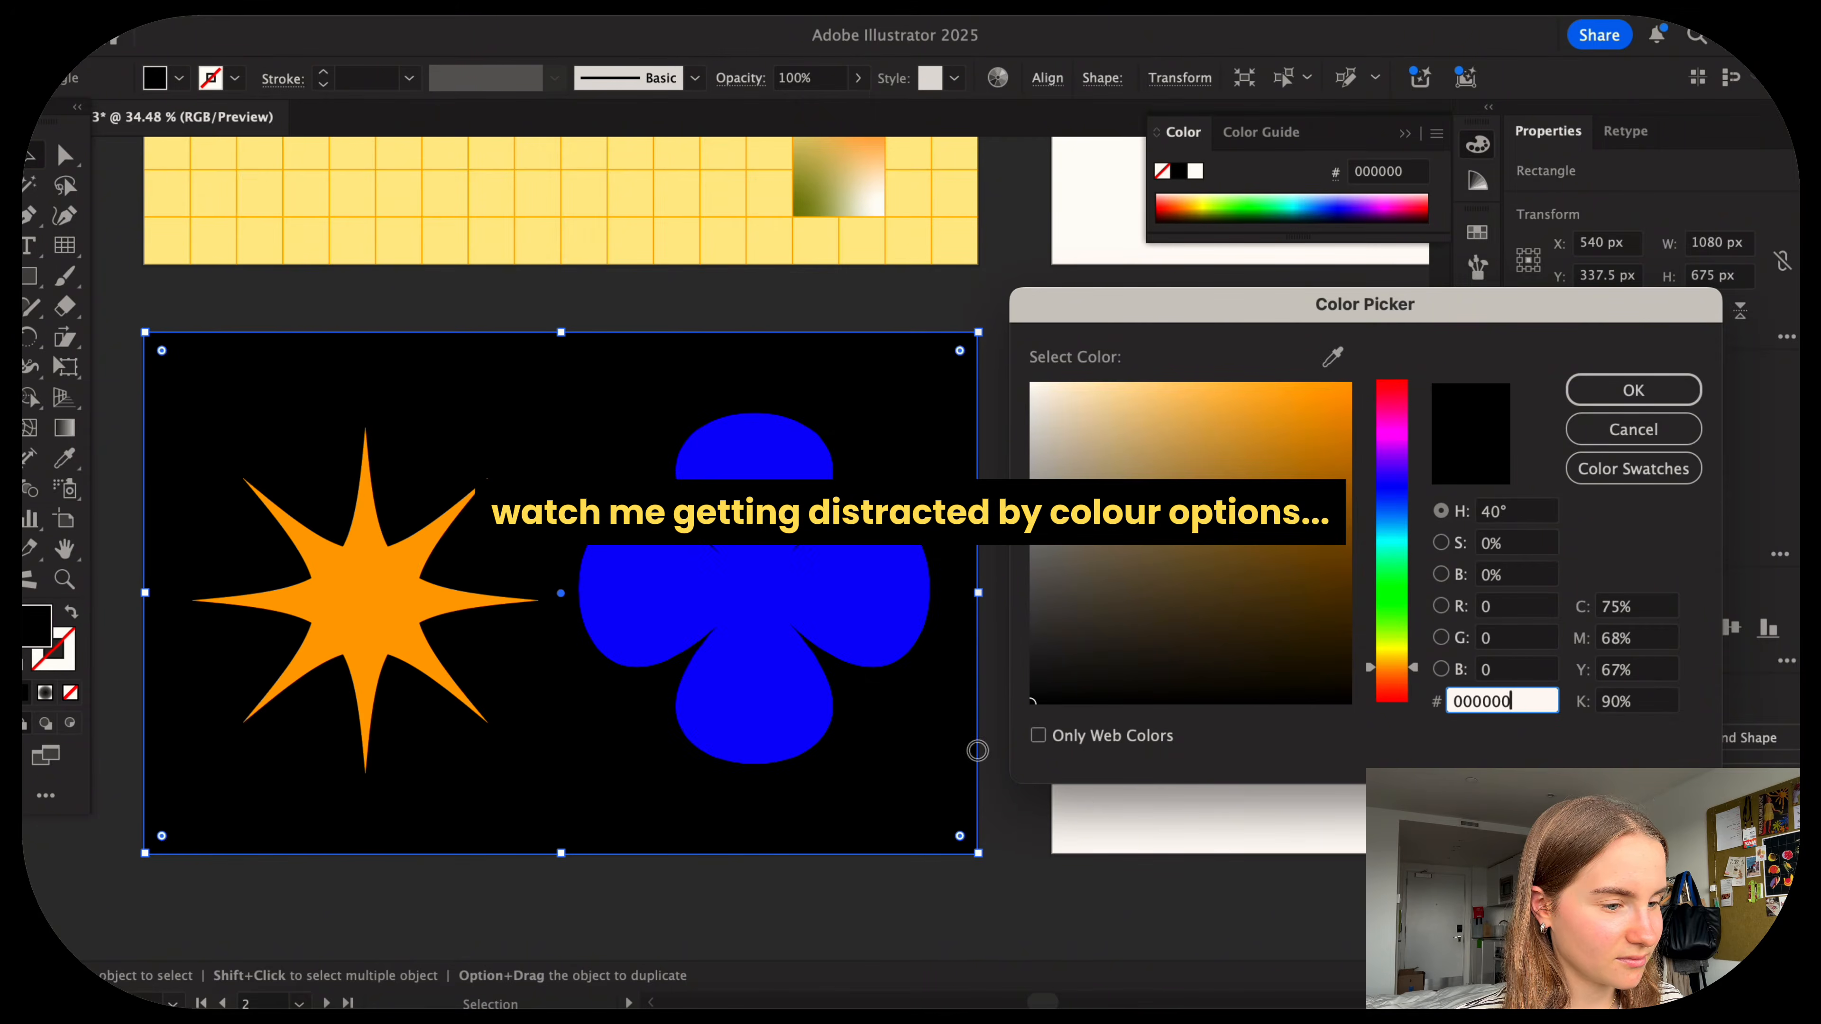
left_click(1371, 414)
left_click_drag(1369, 405, 1371, 381)
mouse_move(1291, 437)
left_mouse_down()
mouse_move(1313, 498)
mouse_move(1280, 444)
left_mouse_up()
left_click_drag(1398, 408, 1431, 697)
left_click(1223, 543)
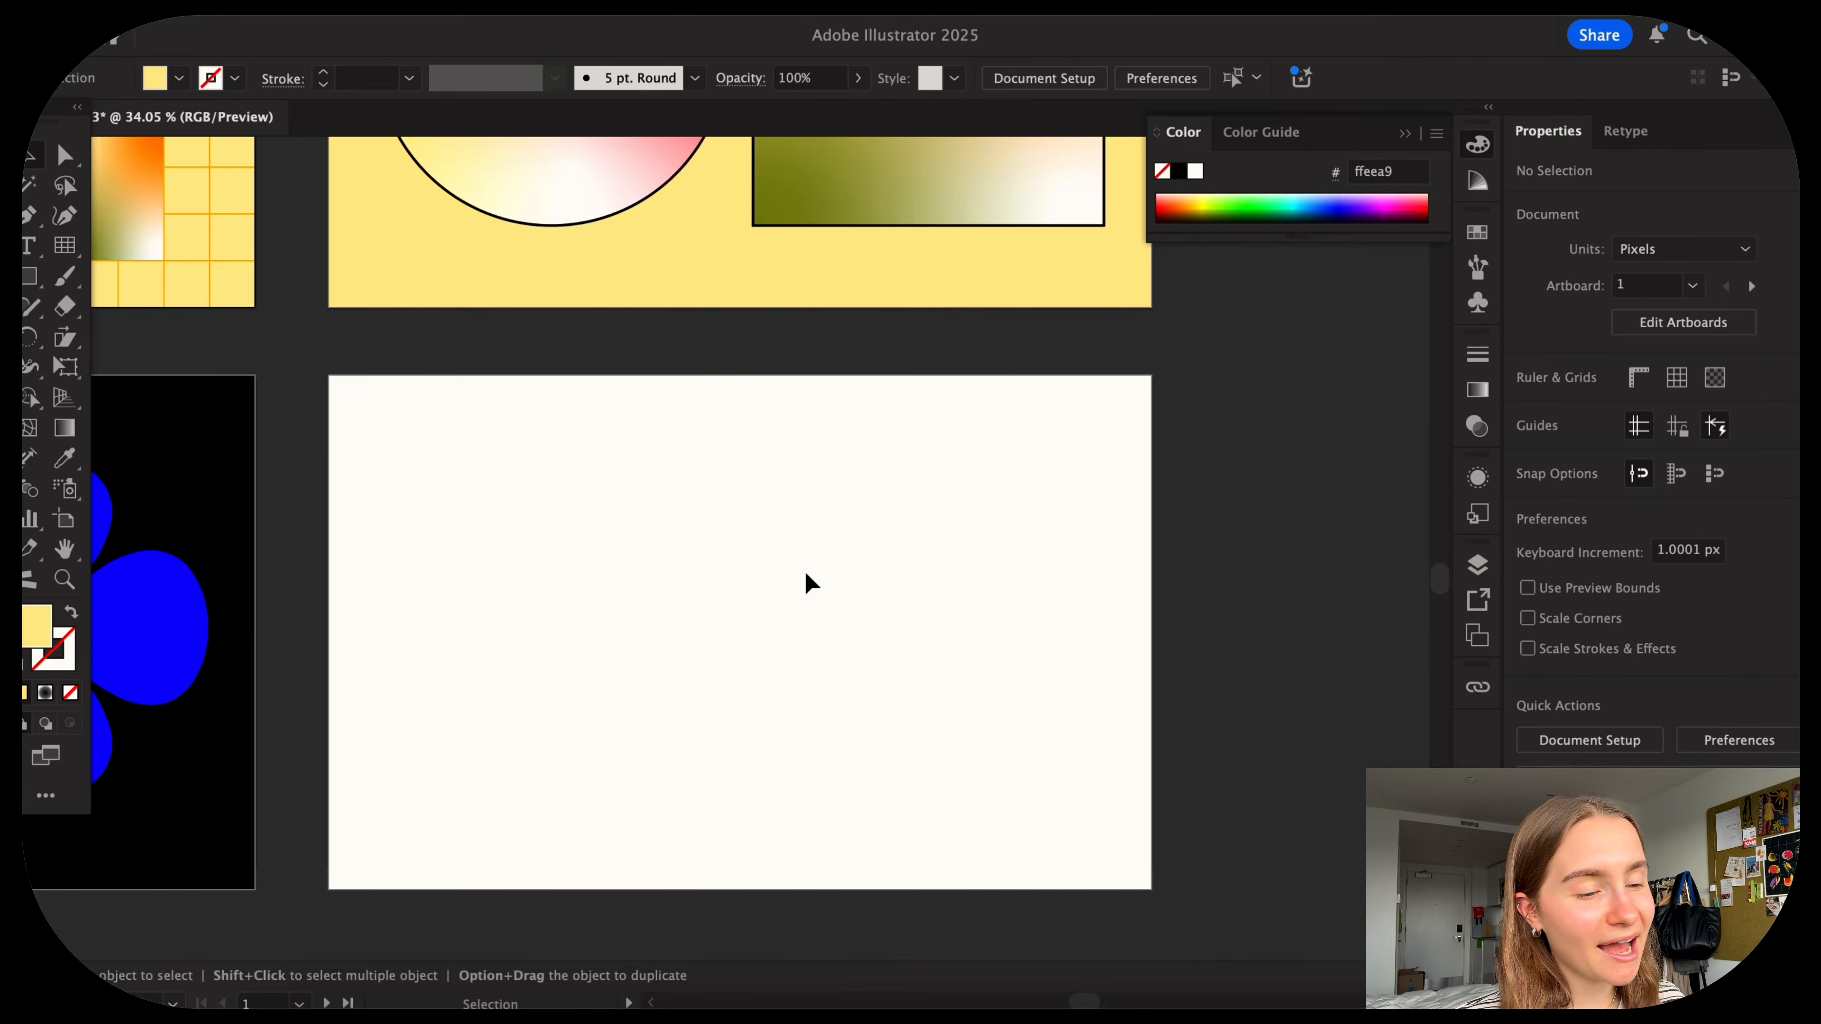
Add the text "Creative Flow" on two lines to the empty artboard 4 in black Space Grotesk.
left_click(28, 247)
scroll(631, 607, "up", 2)
scroll(631, 607, "down", 1)
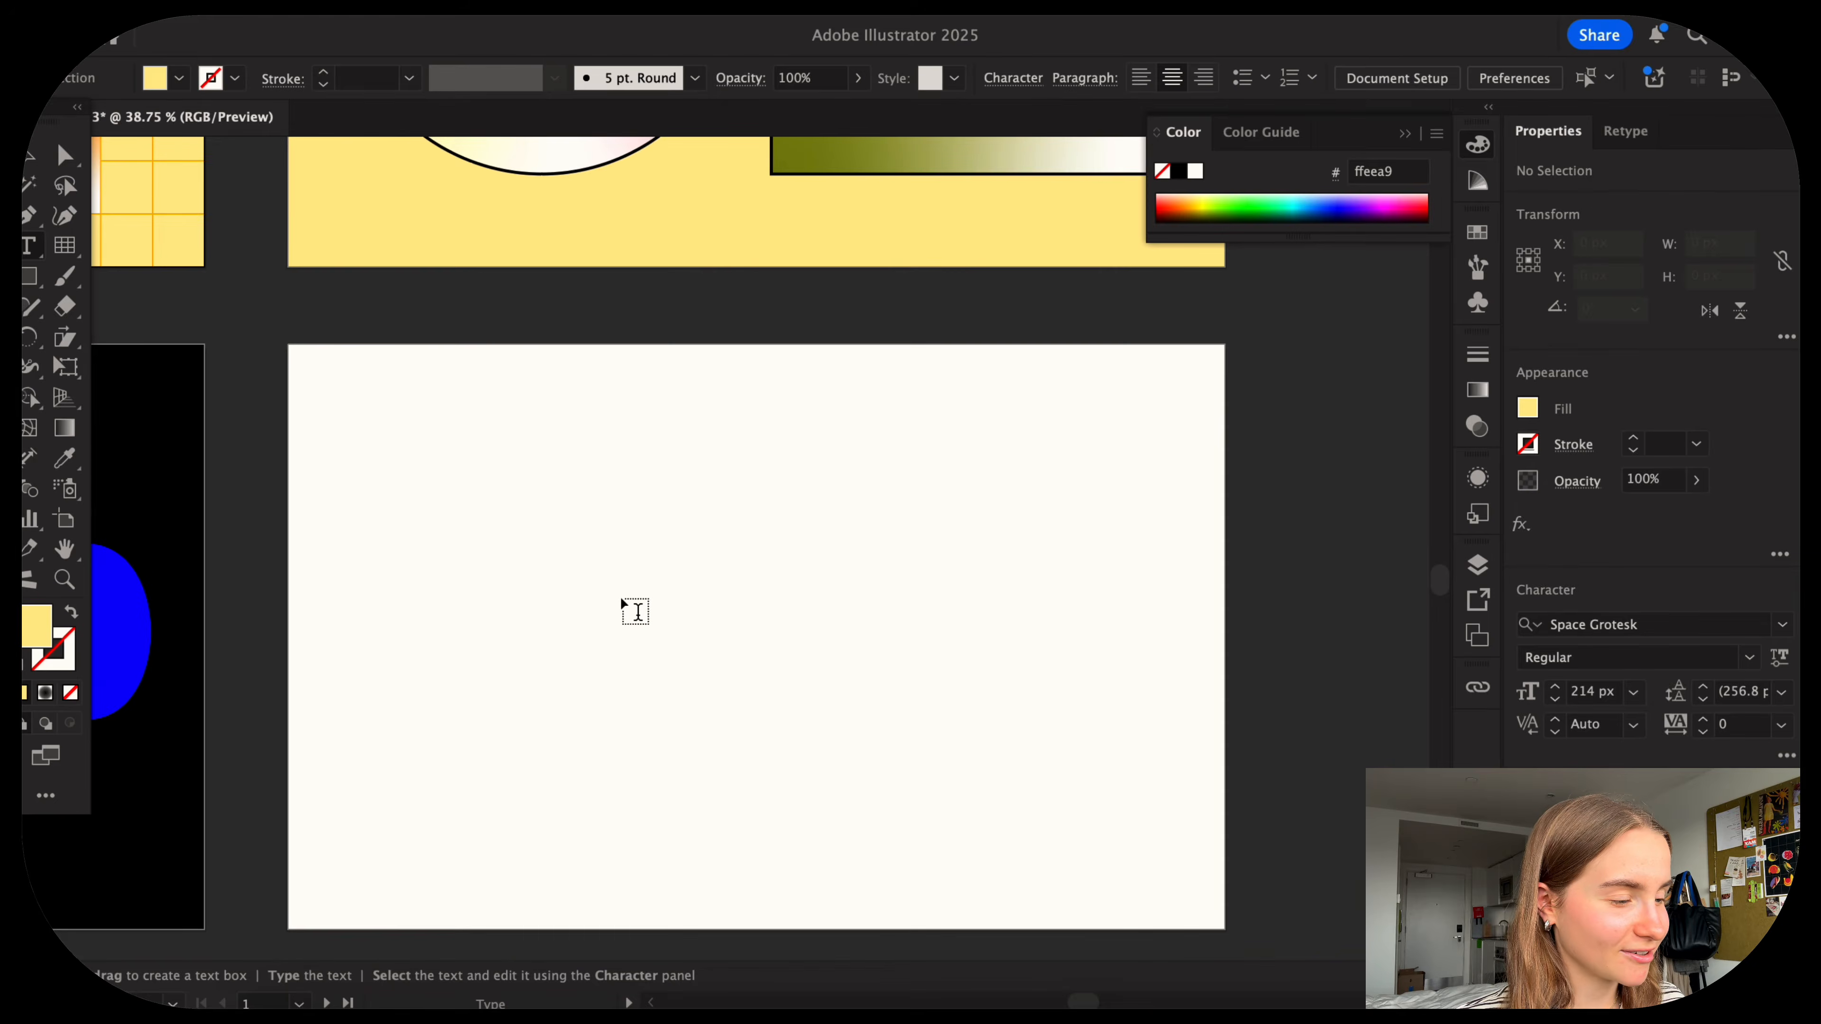
scroll(631, 607, "down", 2)
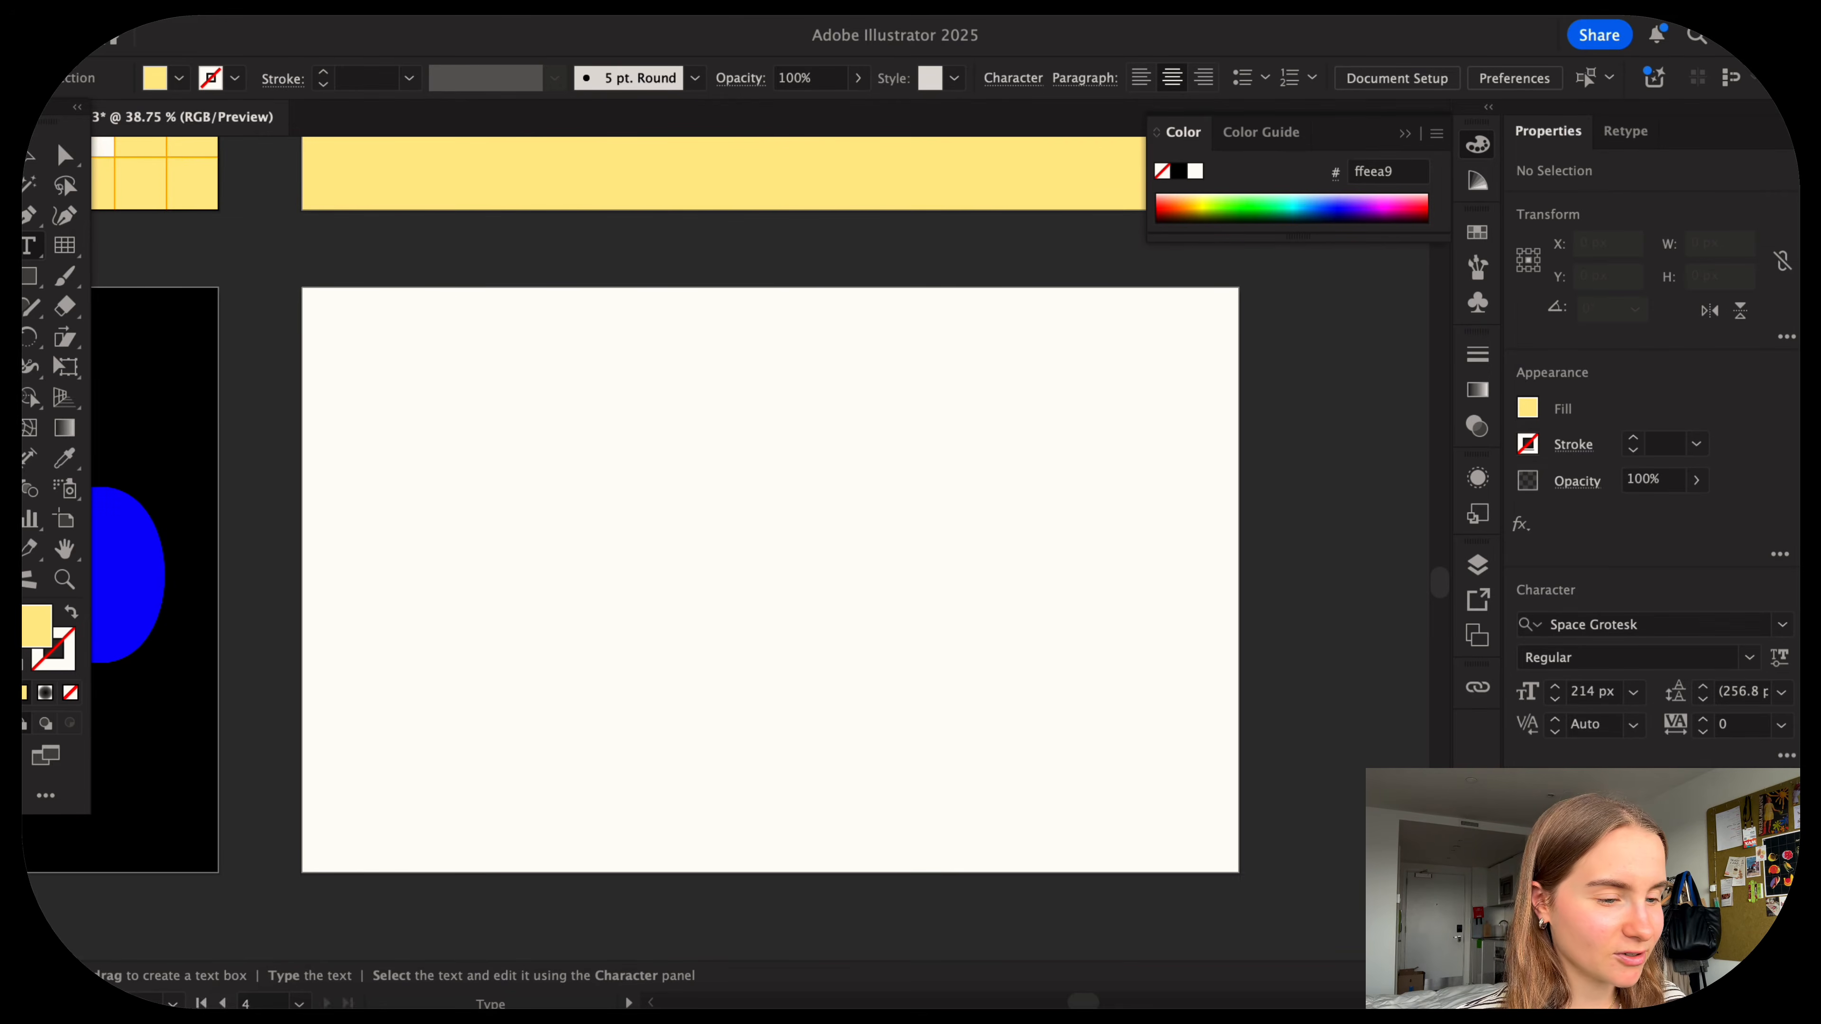
left_click(488, 521)
type("Creative")
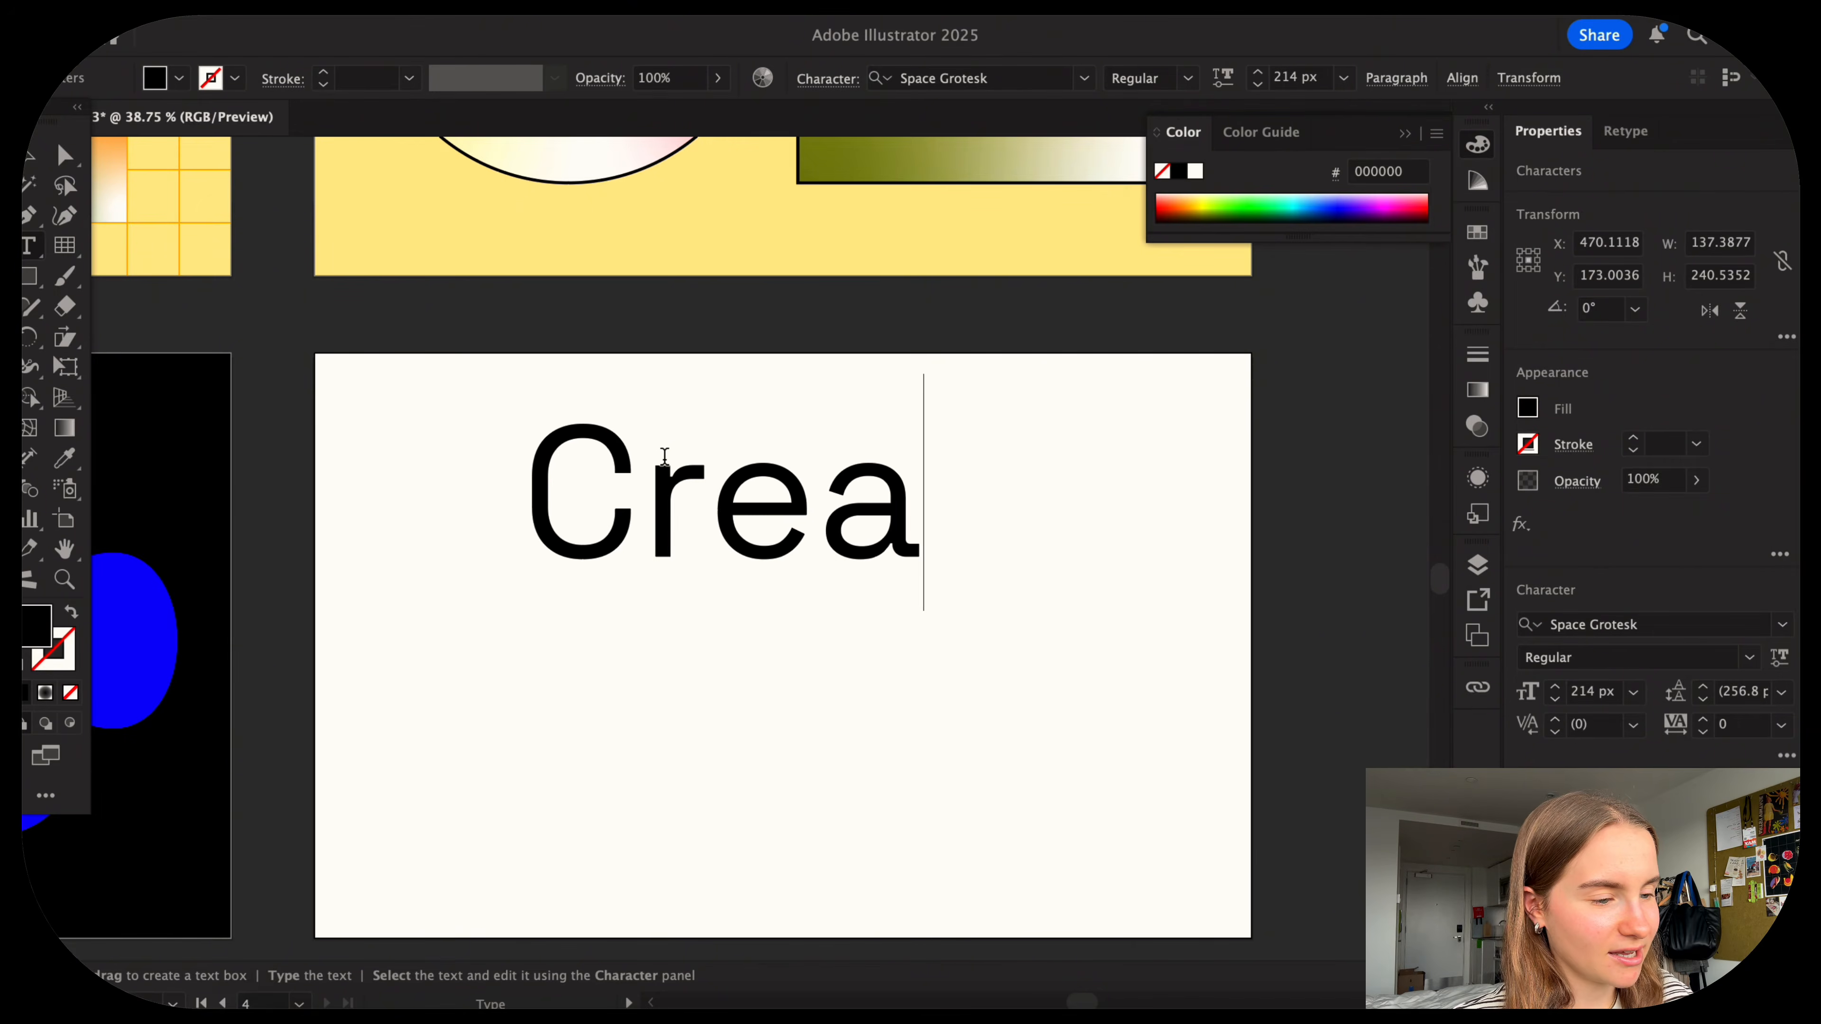
key("Return")
type("Flow")
key("Escape")
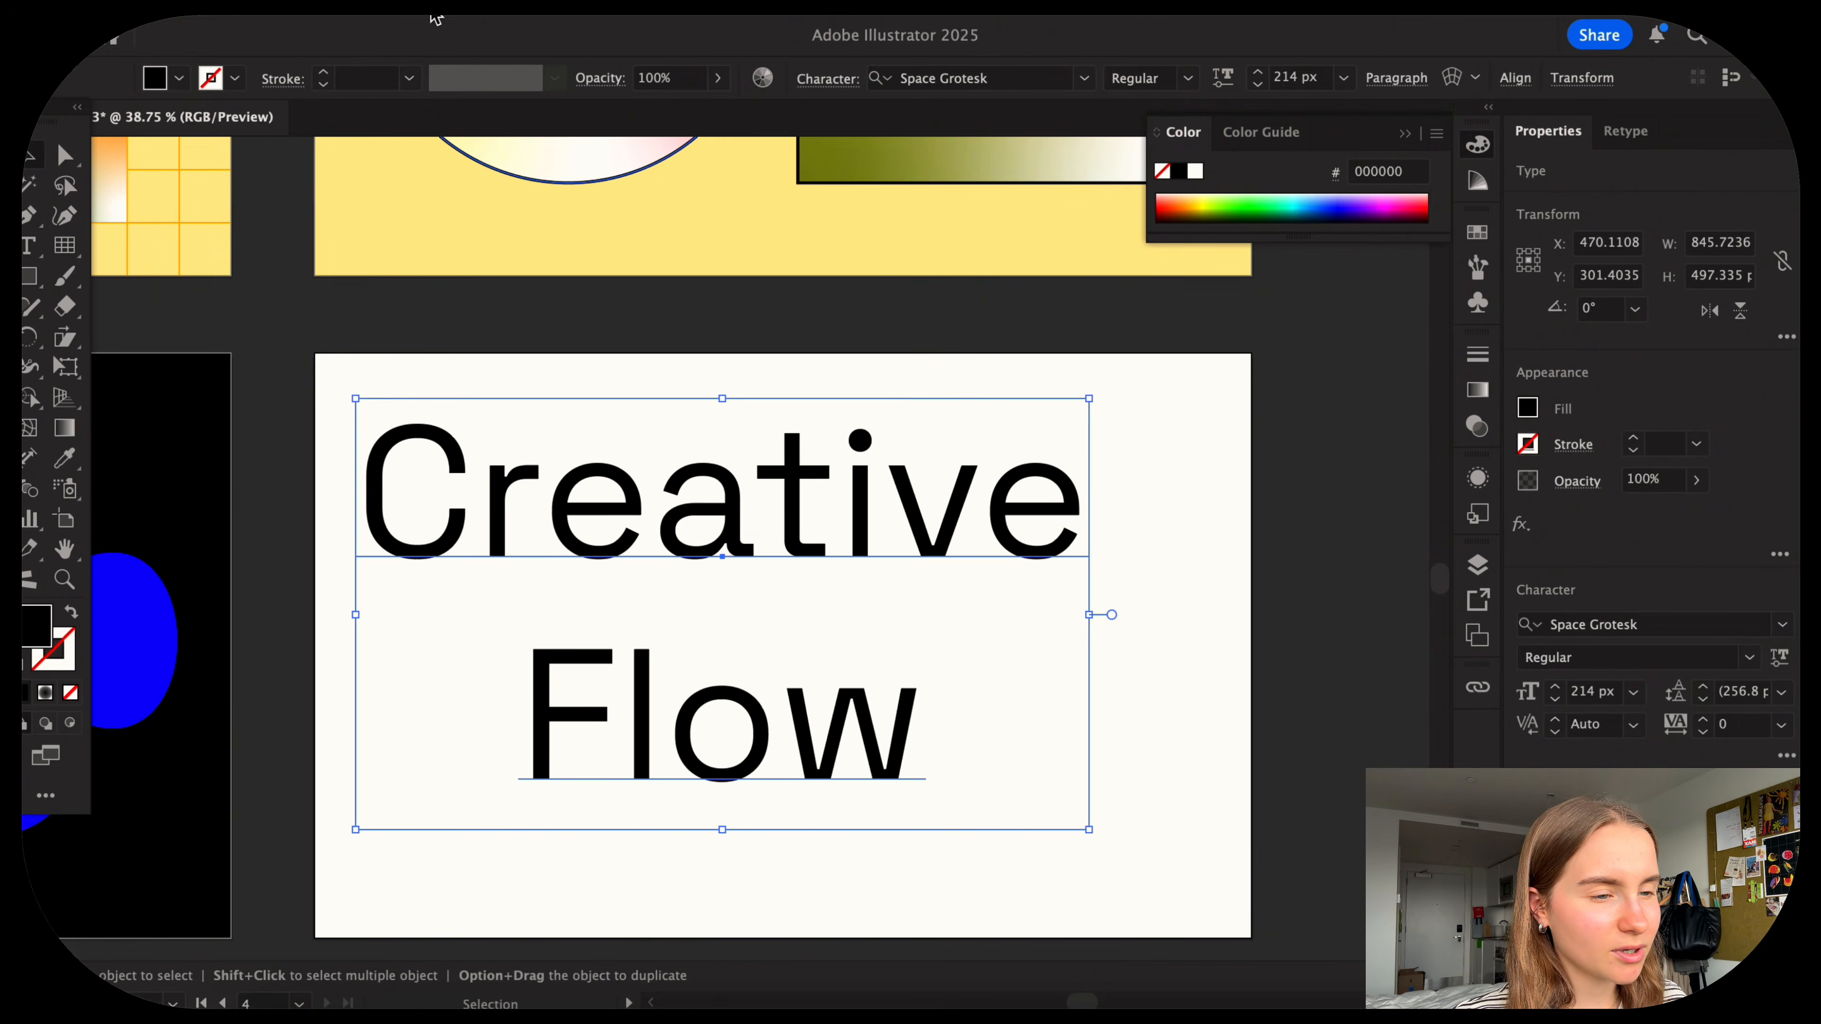
Change the Creative Flow text to uppercase and move it closer to the middle of its artboard.
left_click(373, 7)
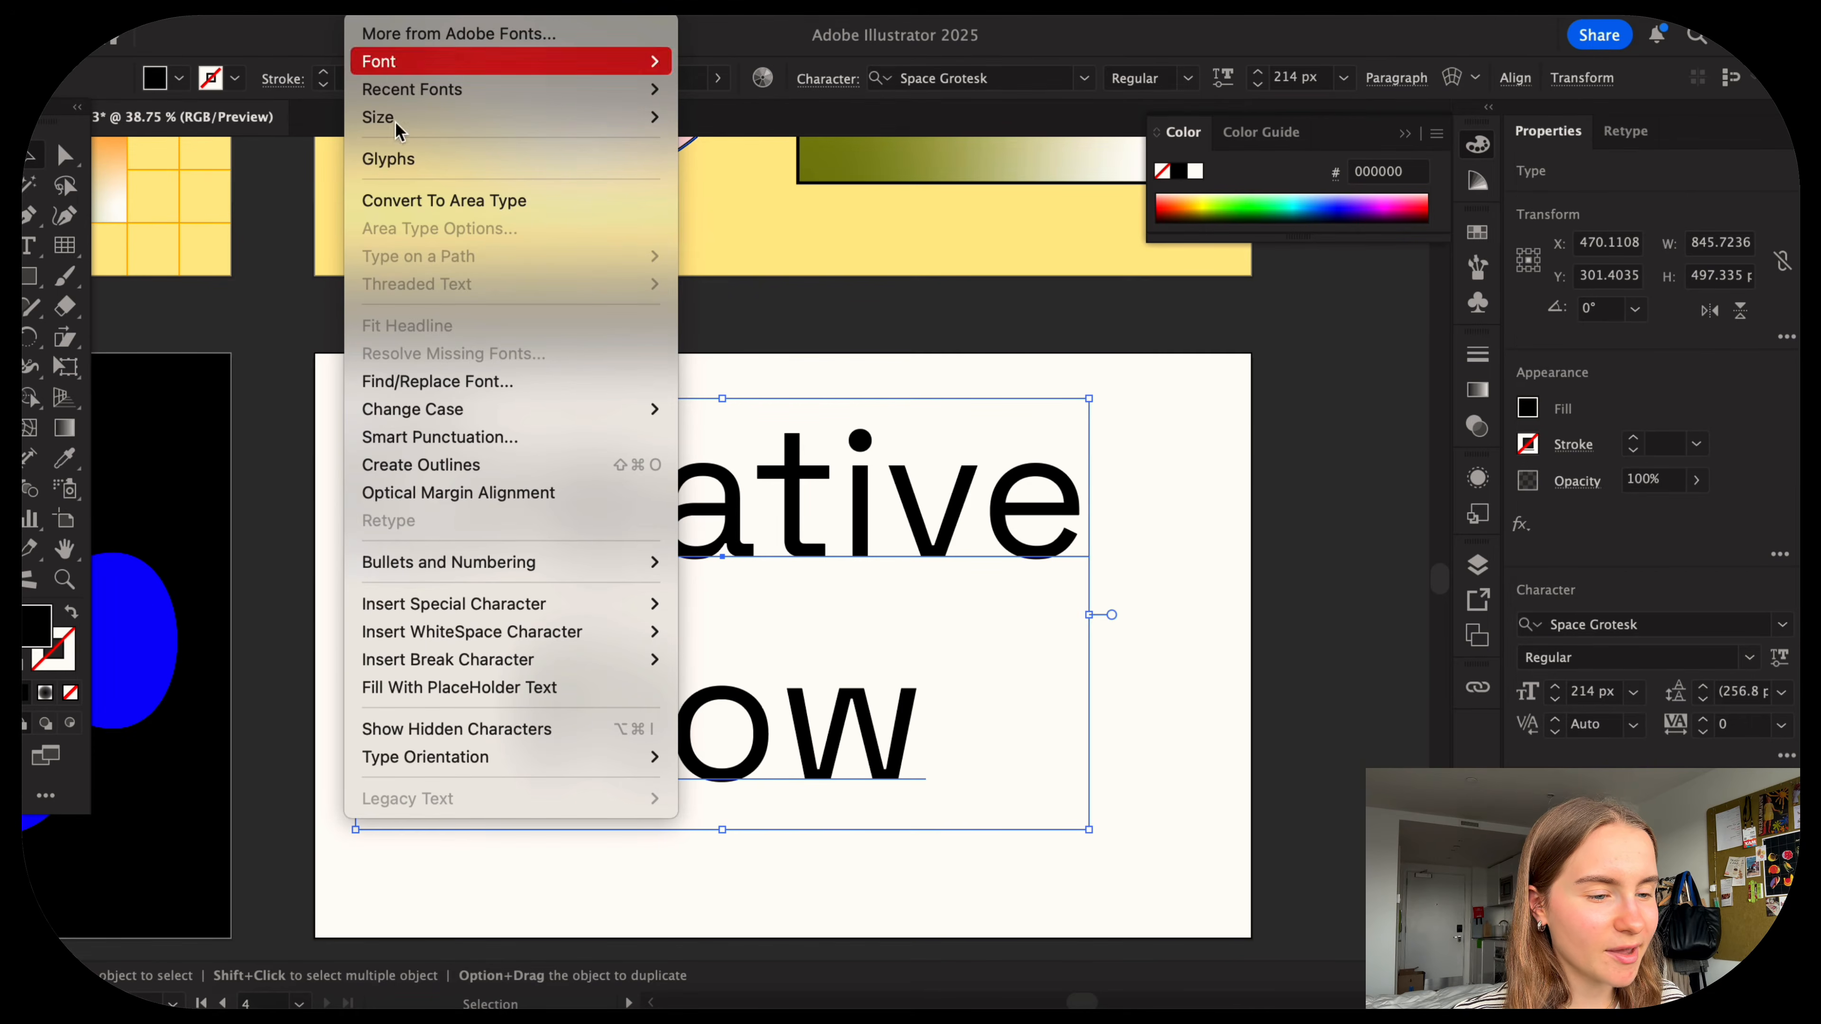
mouse_move(616, 409)
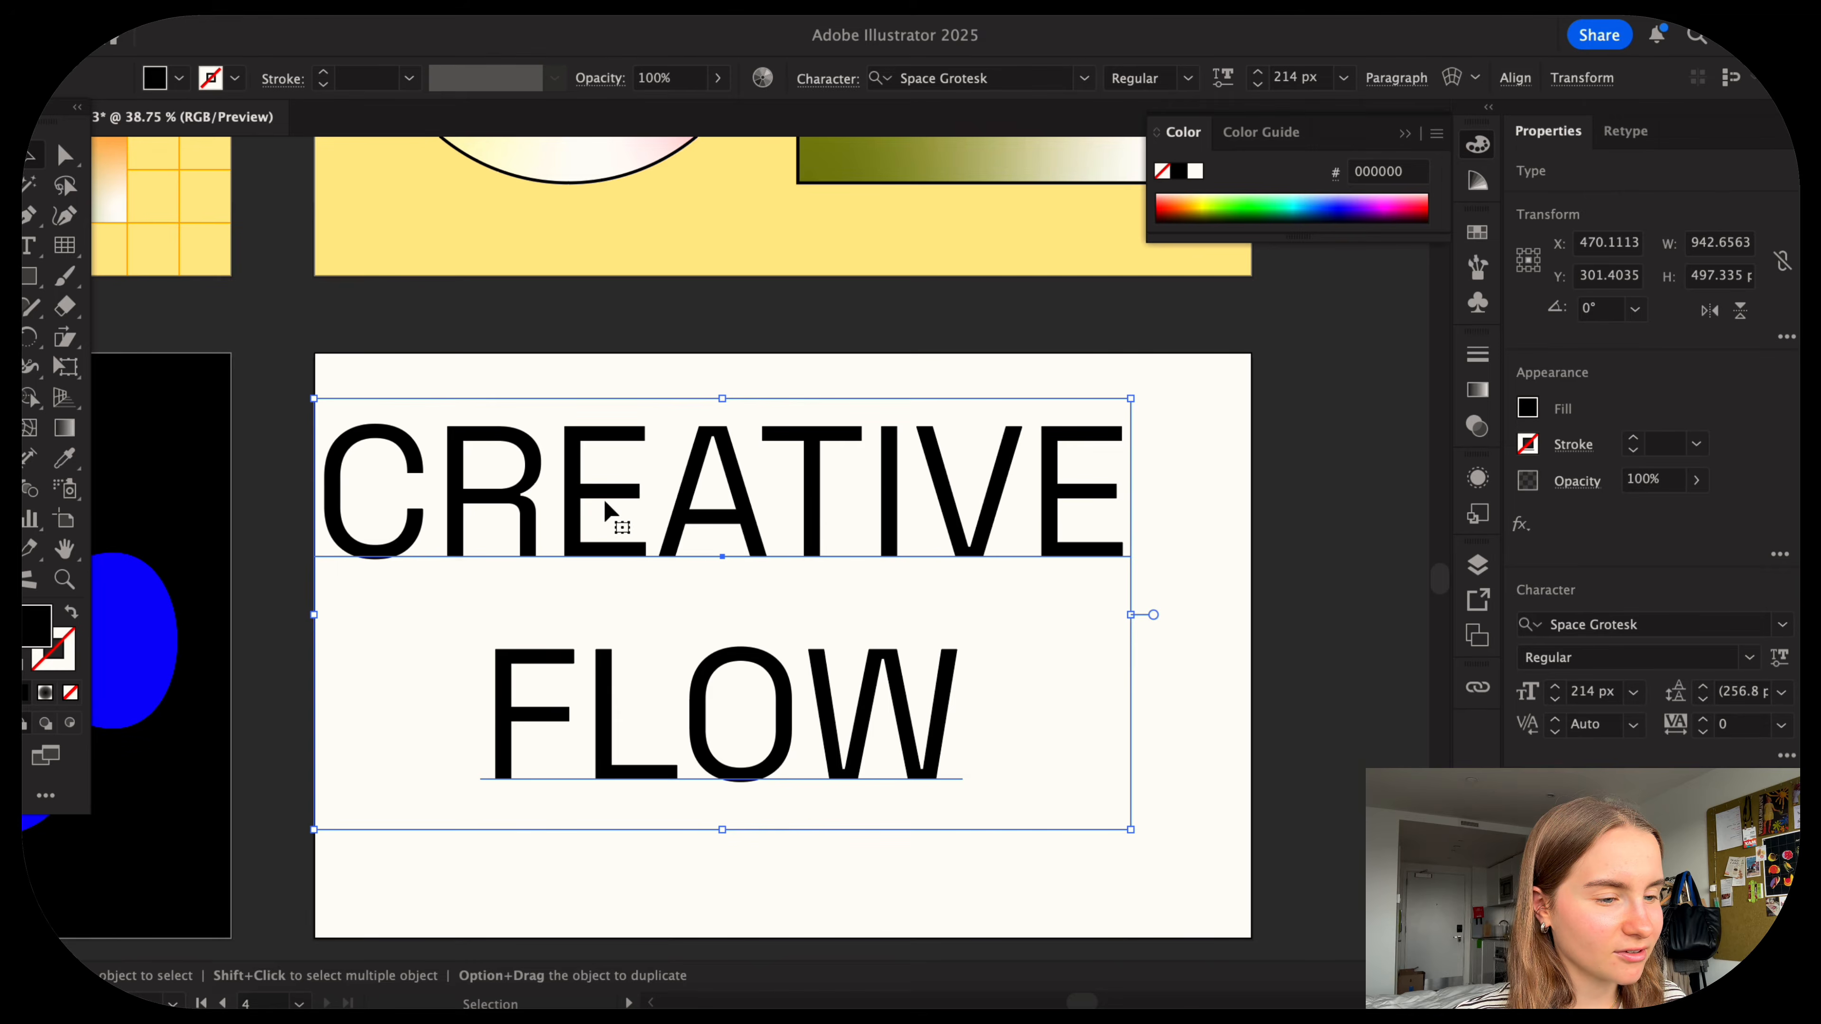
left_click_drag(698, 552, 750, 607)
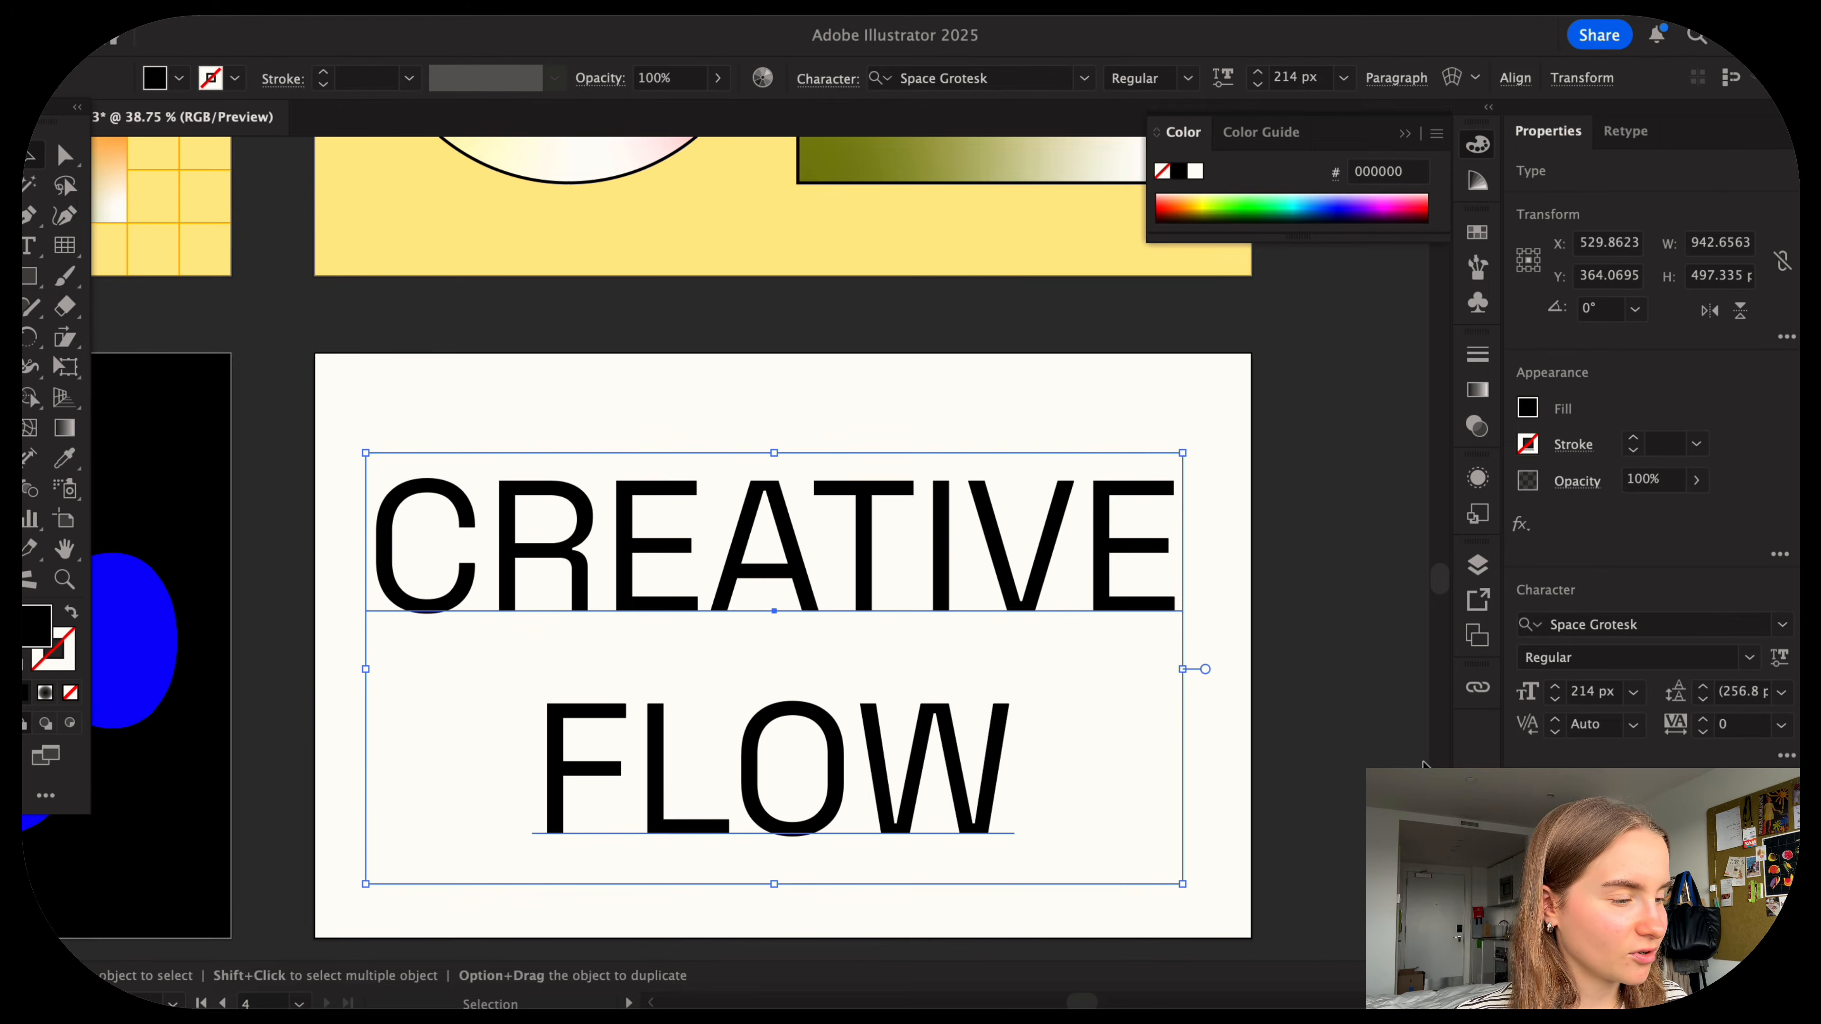
Set the CREATIVE FLOW text to the Bold style of Space Grotesk.
left_click(1783, 625)
left_click(1749, 658)
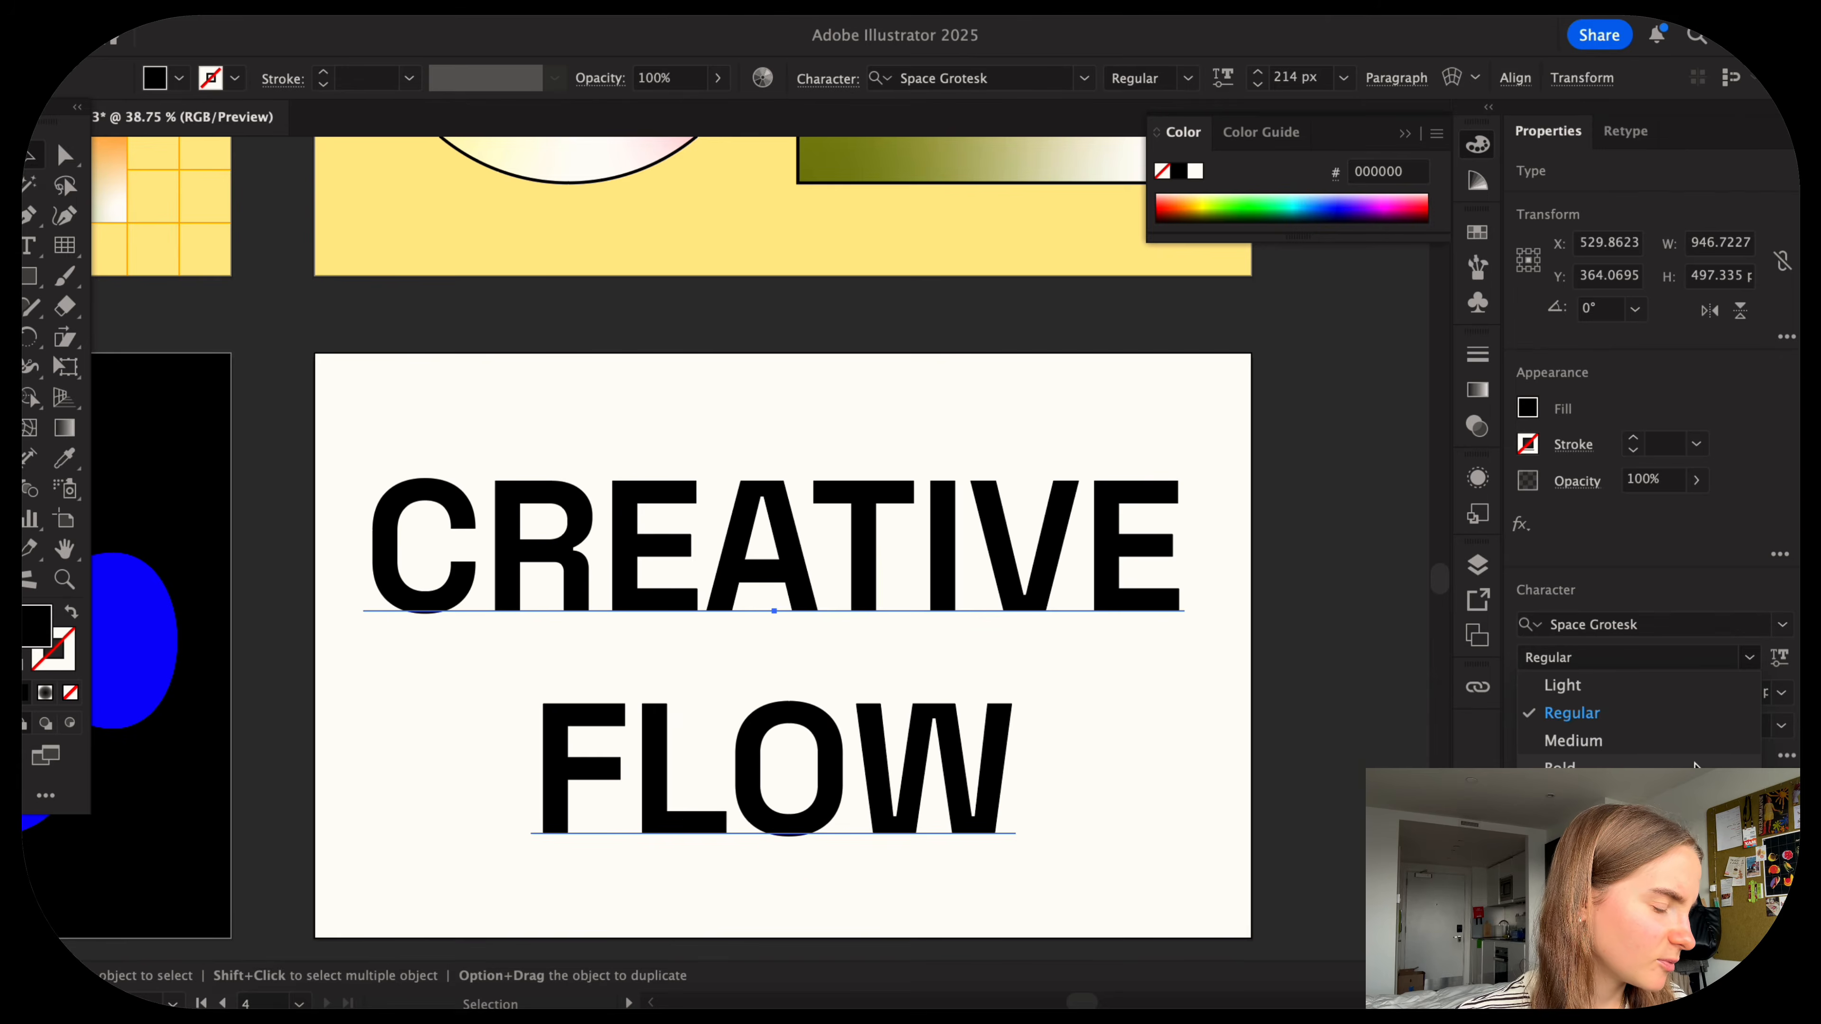
left_click(1577, 650)
scroll(1244, 549, "down", 1)
left_click(1244, 549)
Convert the CREATIVE FLOW text to outlines.
left_click(1025, 547)
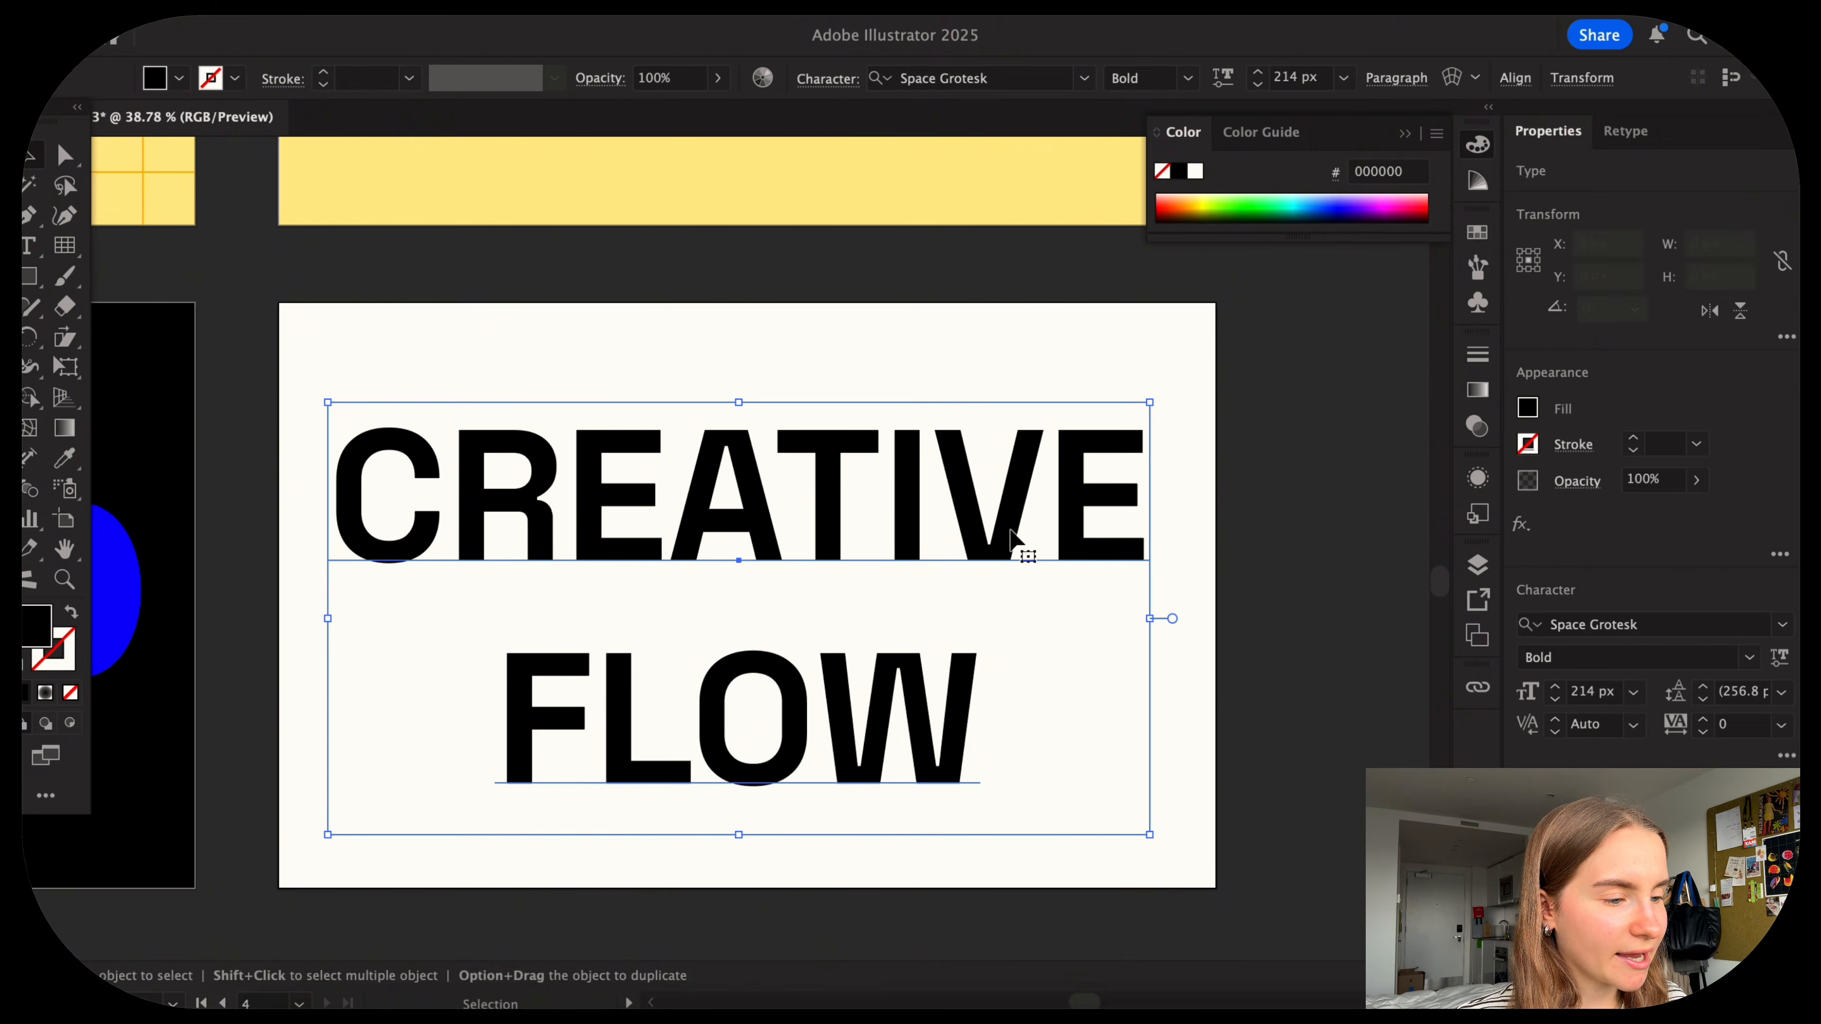
key("super")
key("super+shift+o")
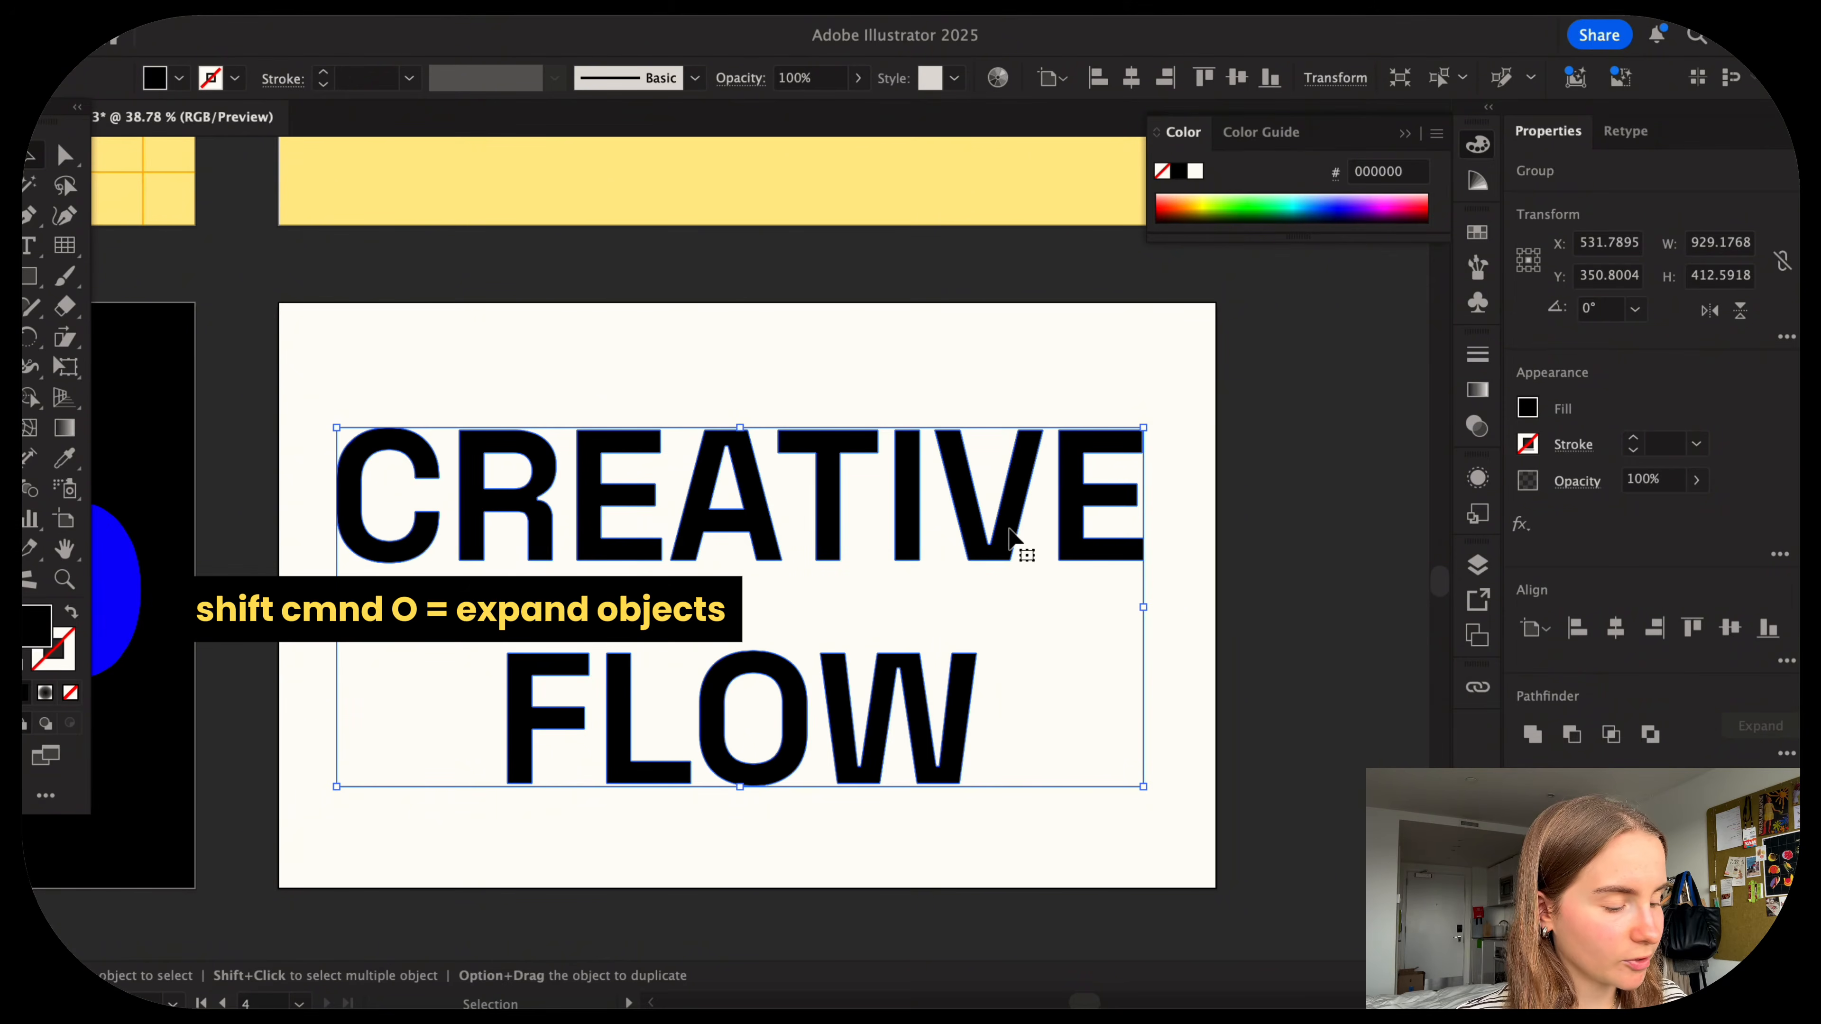
Try ungrouping the outlined letters and moving the final E of CREATIVE away, and undo both changes.
key("super+shift+g")
left_click(1287, 527)
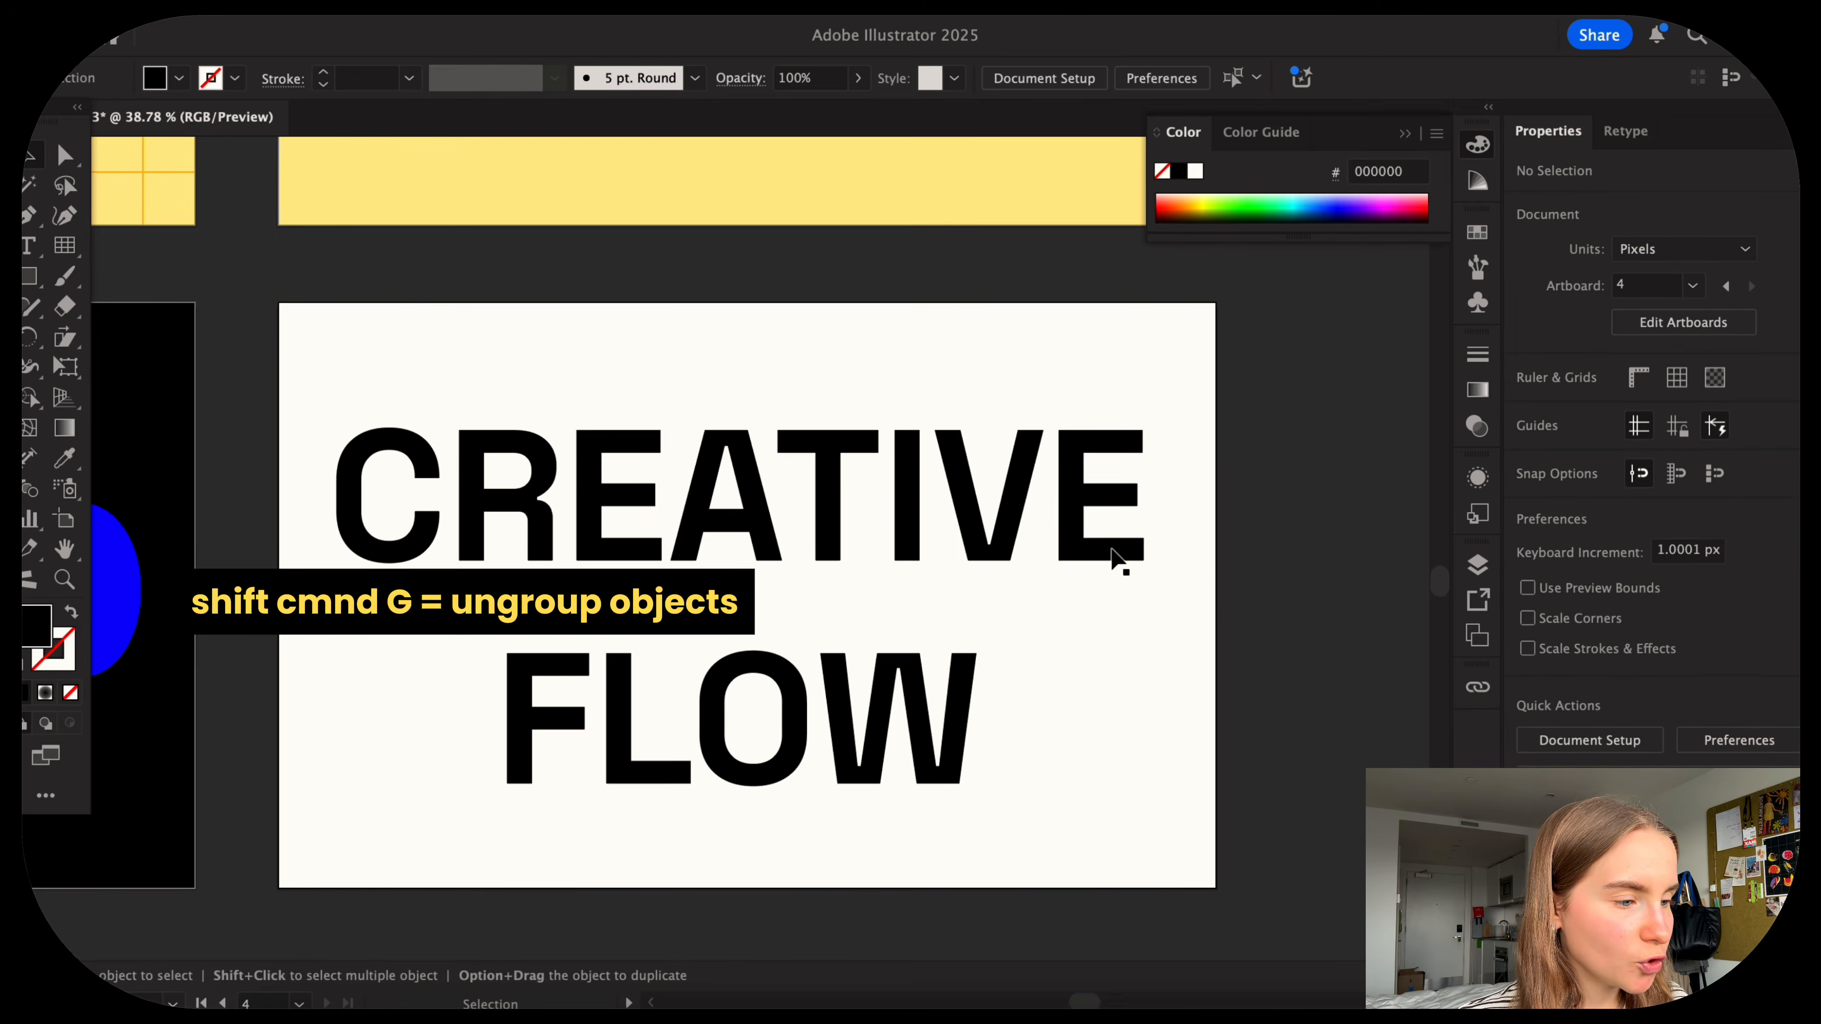
left_click_drag(1122, 556, 1294, 649)
key("super+z")
key("super+z")
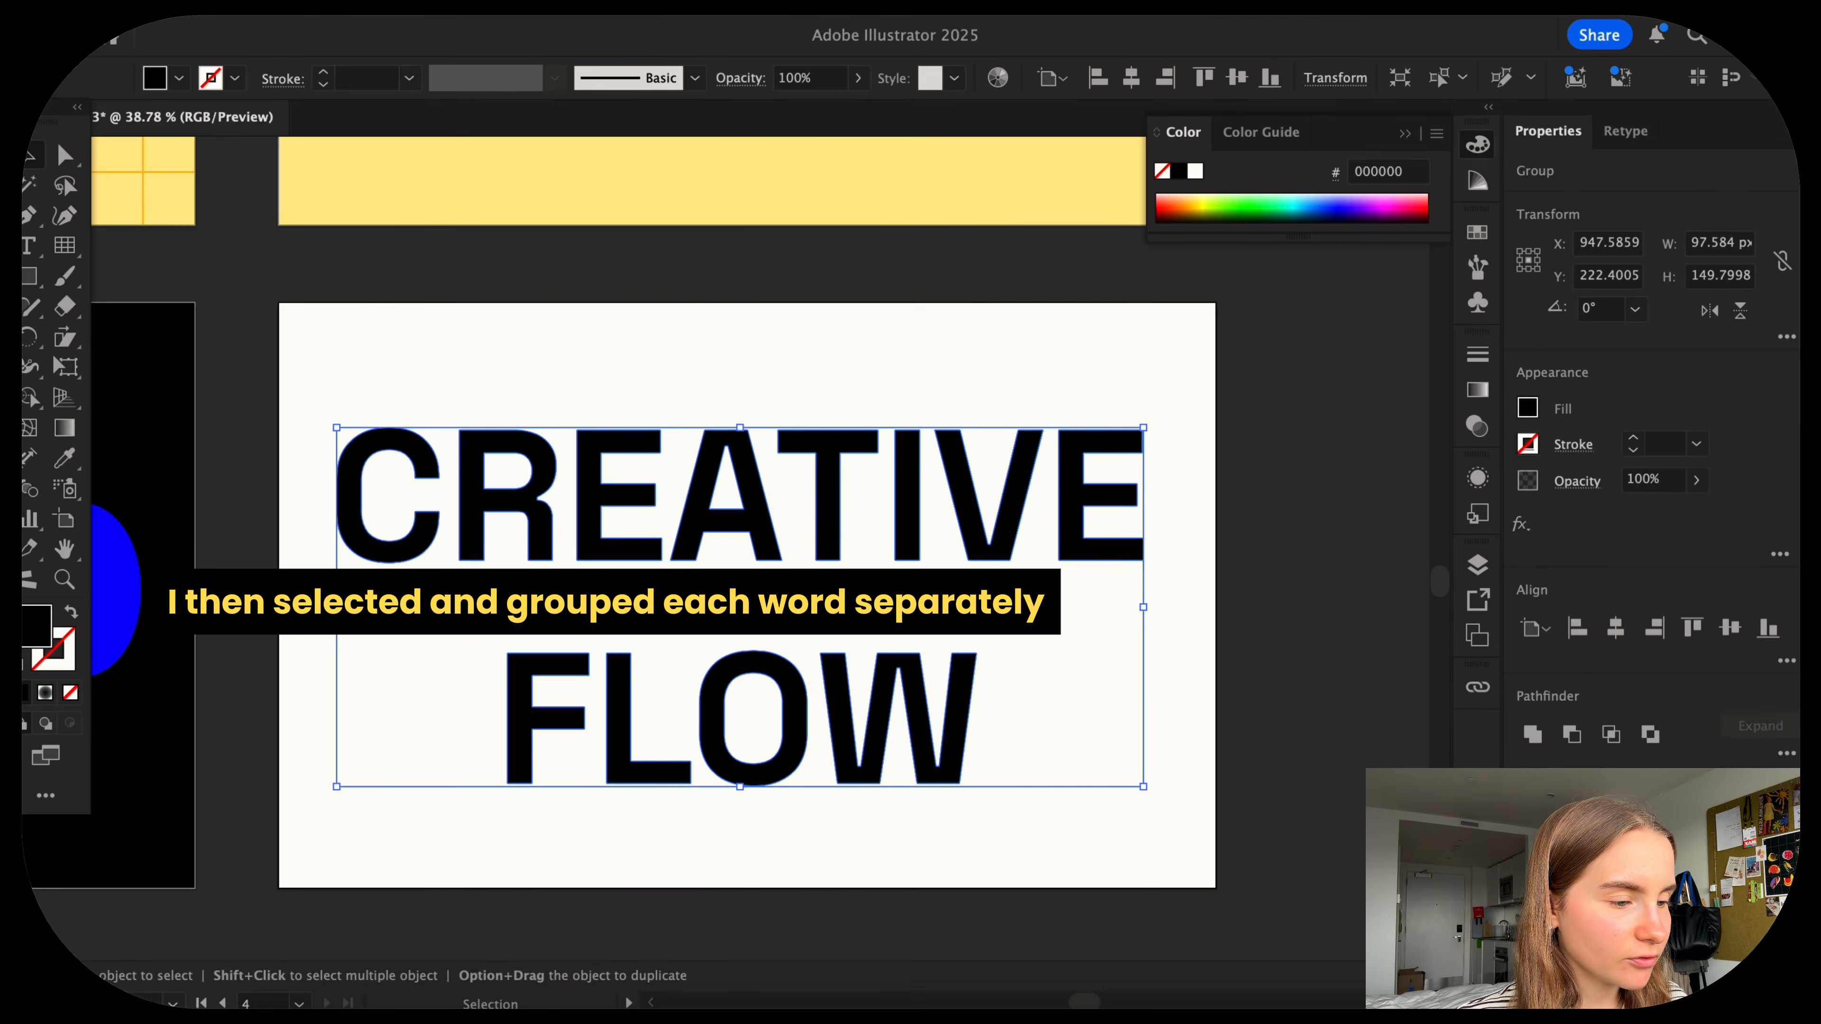
Ungroup the outlined letters and move the word FLOW up and to the right, close beneath CREATIVE.
key("super+shift+g")
left_click(1061, 620)
left_click_drag(1061, 632, 517, 753)
left_click_drag(943, 756, 1014, 707)
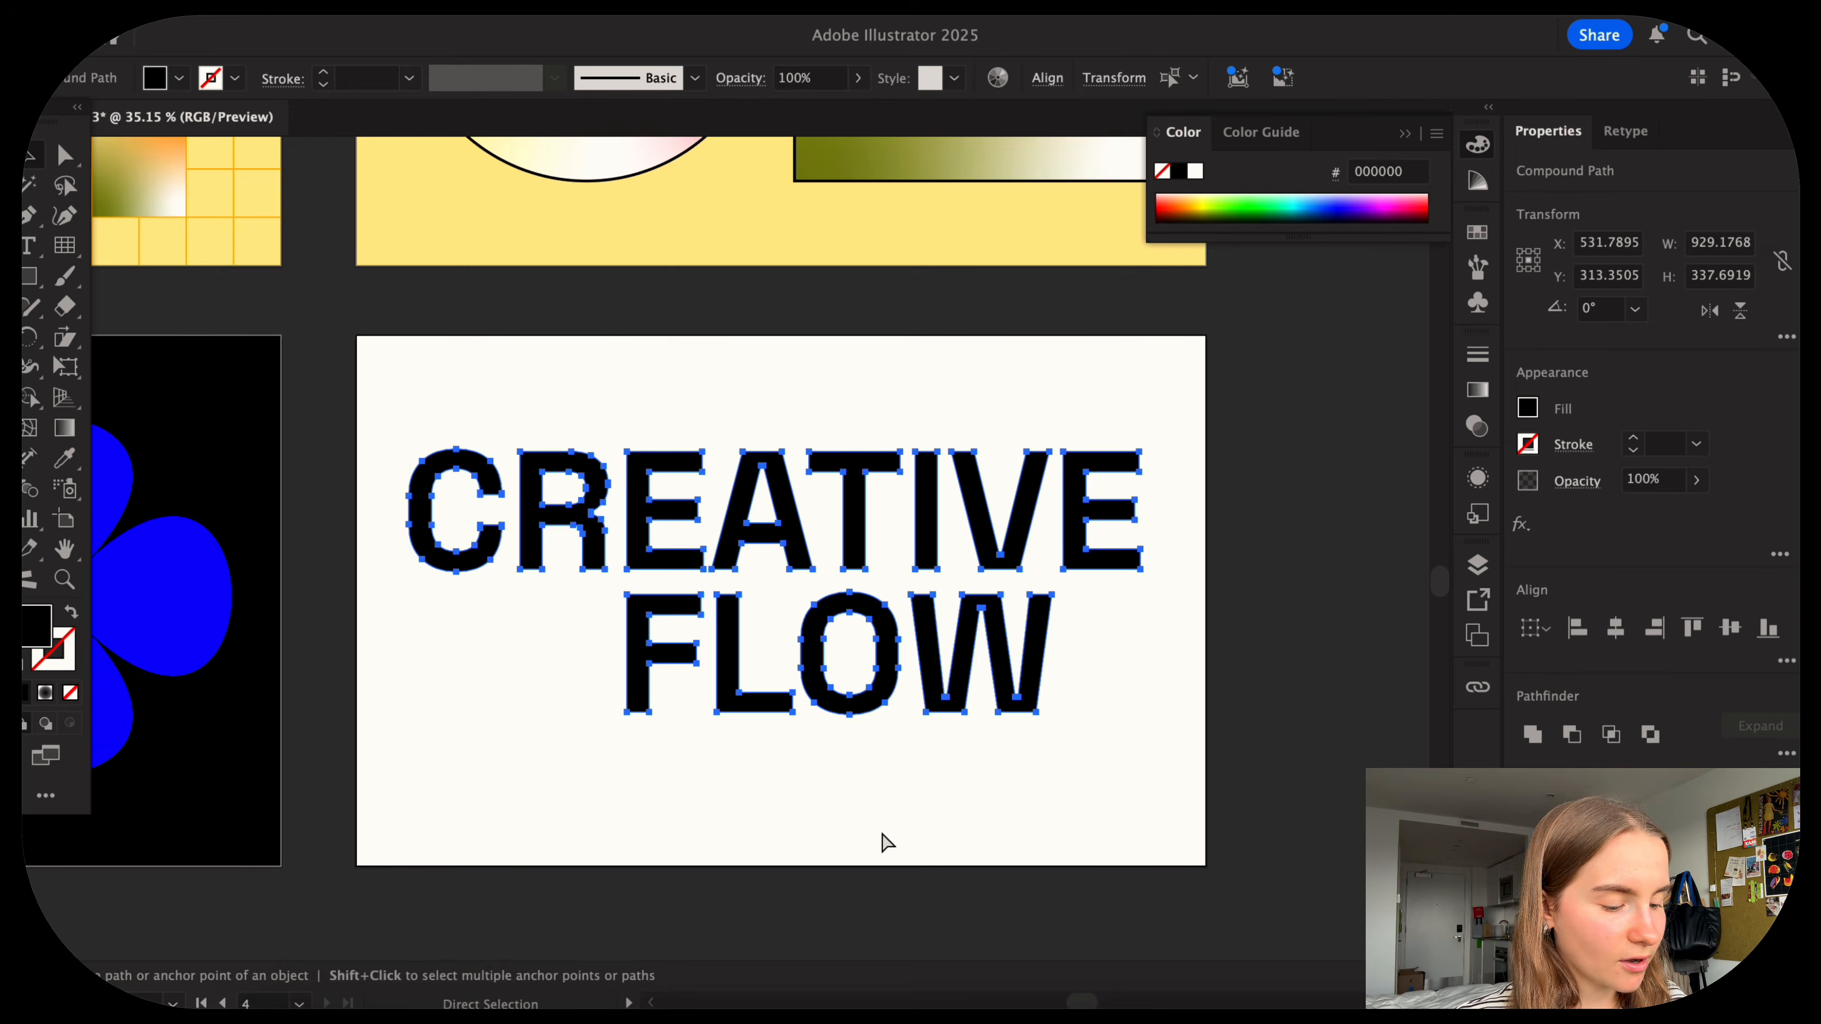
Group the words CREATIVE and FLOW together and center the group on the artboard.
key("super+g")
left_click(1049, 723)
key("super+0")
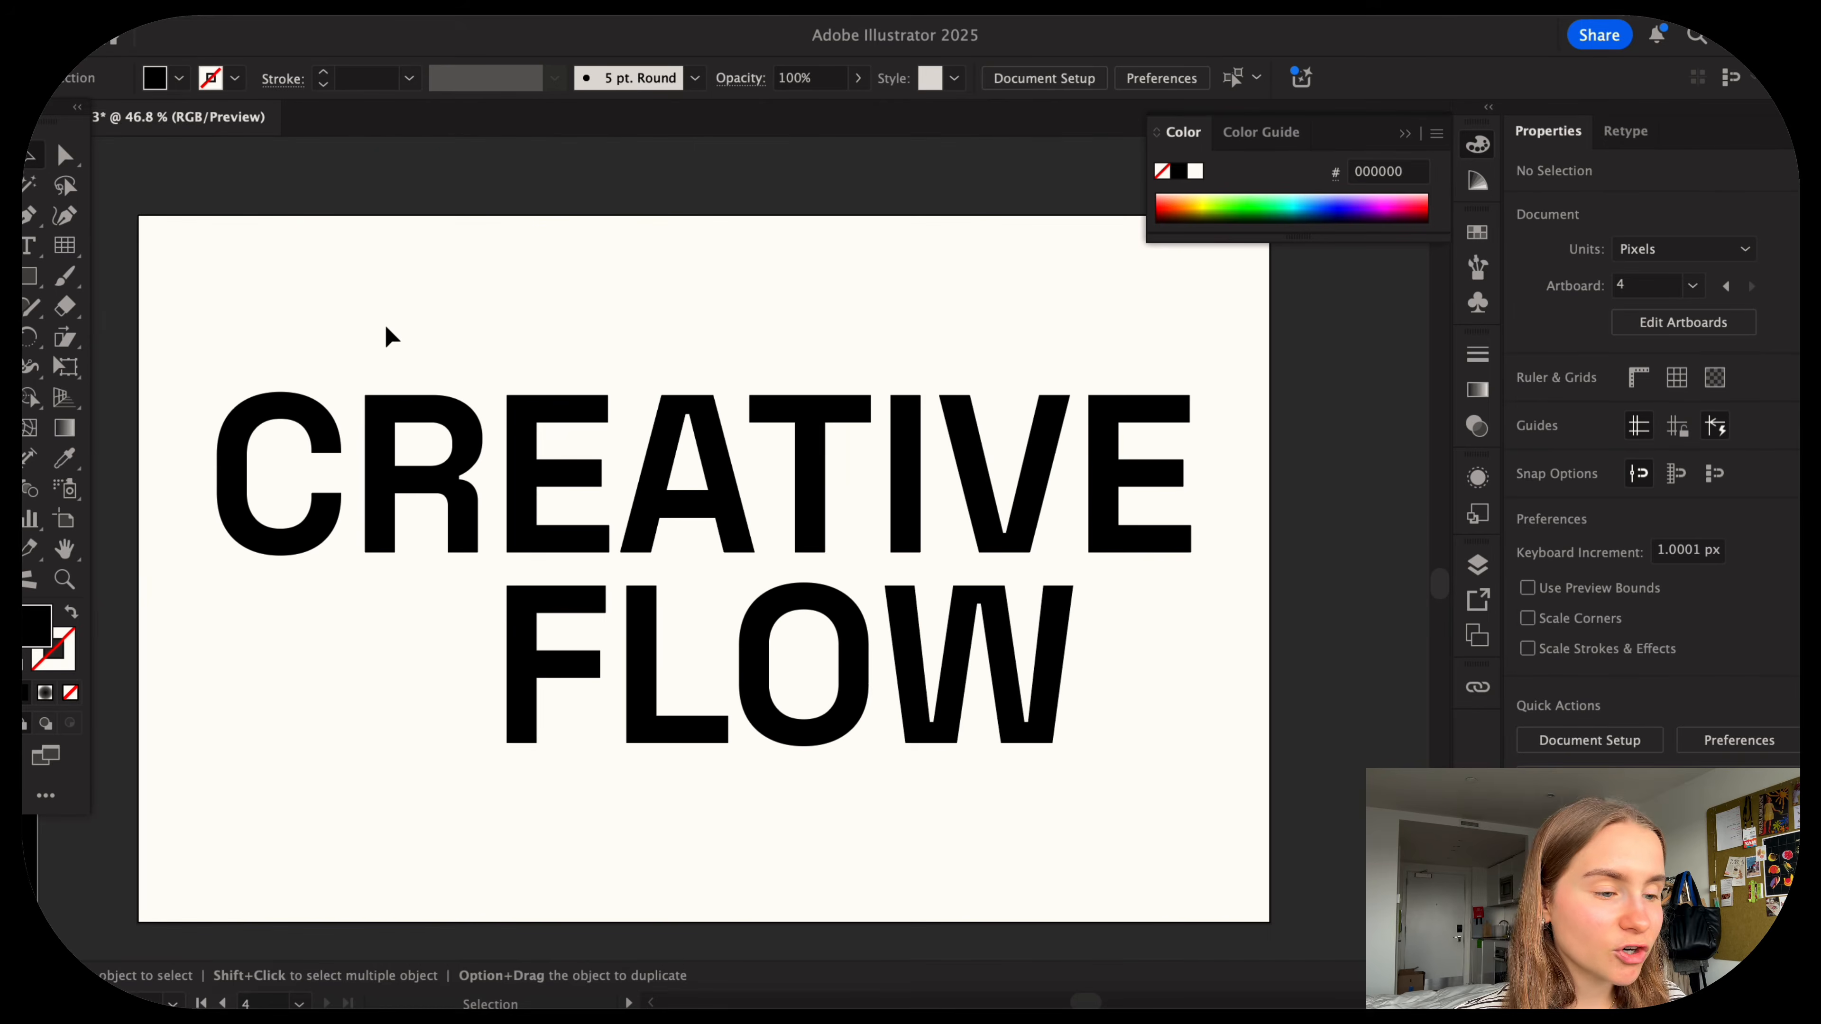
Shear the CREATIVE FLOW group vertically so it rises toward the right, to about 906 × 483 px overall.
left_click(649, 492)
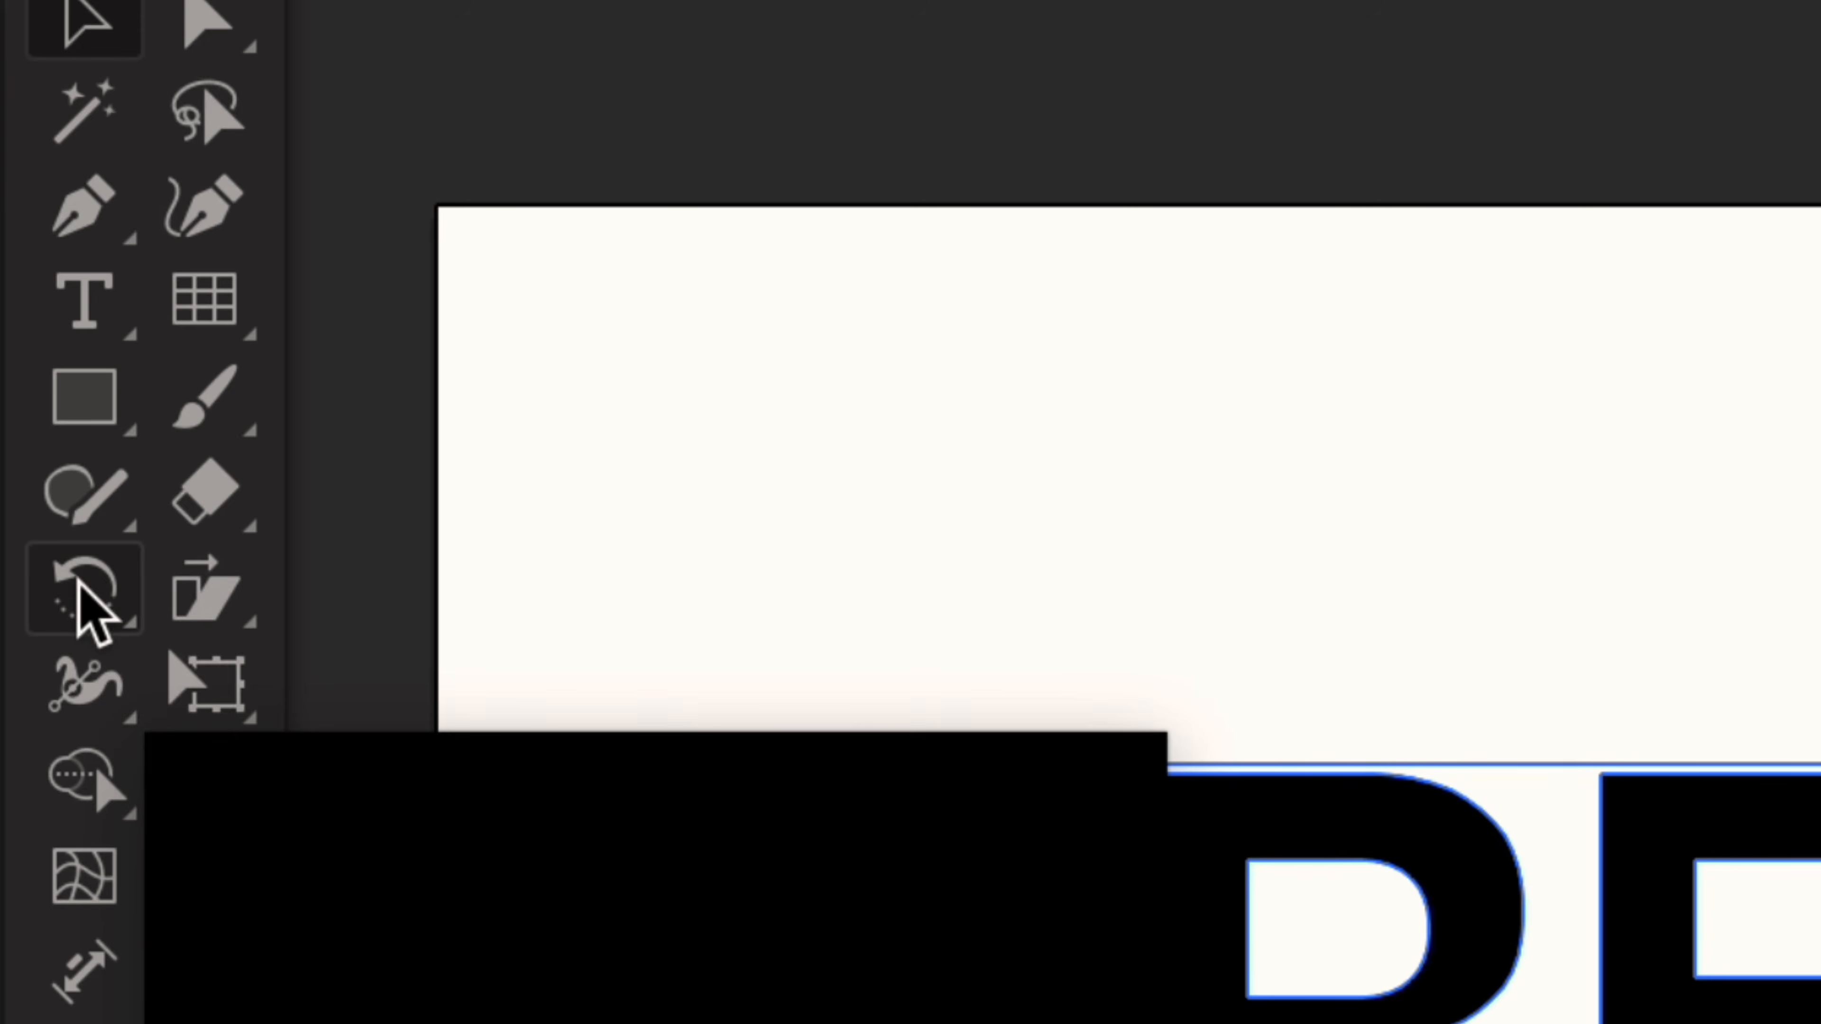
left_click(215, 599)
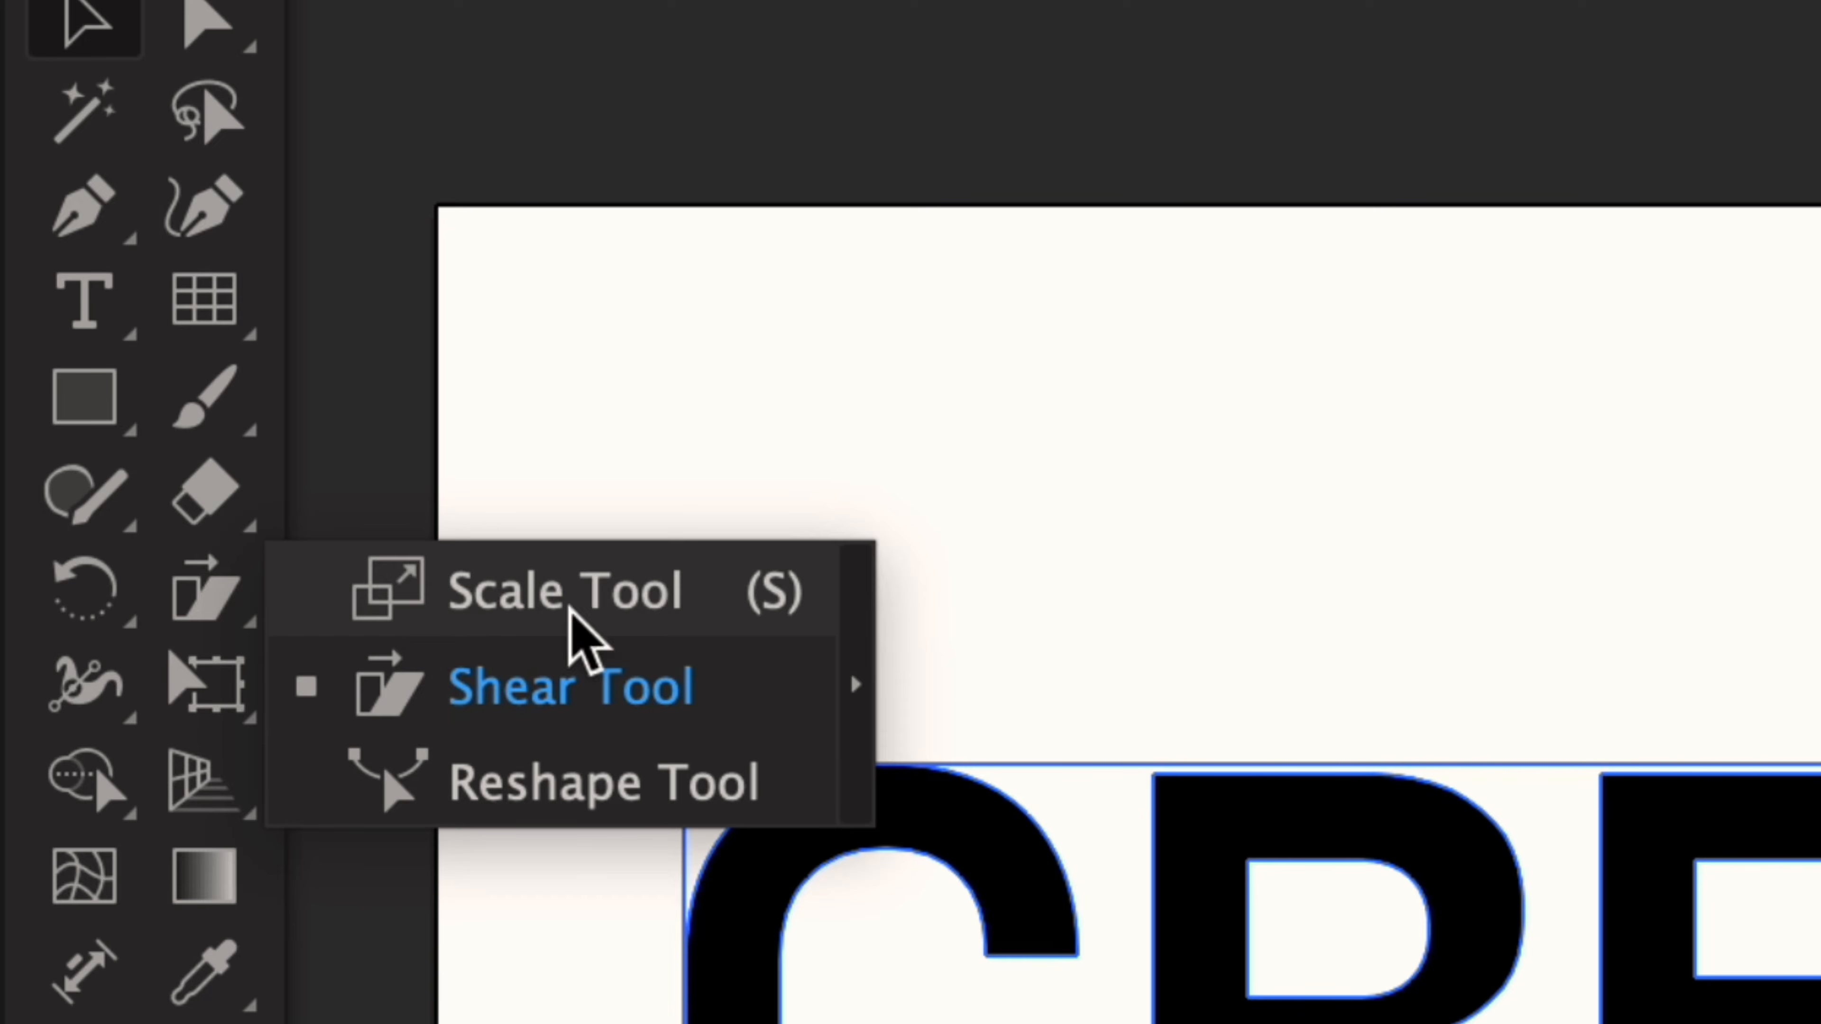
left_click(787, 712)
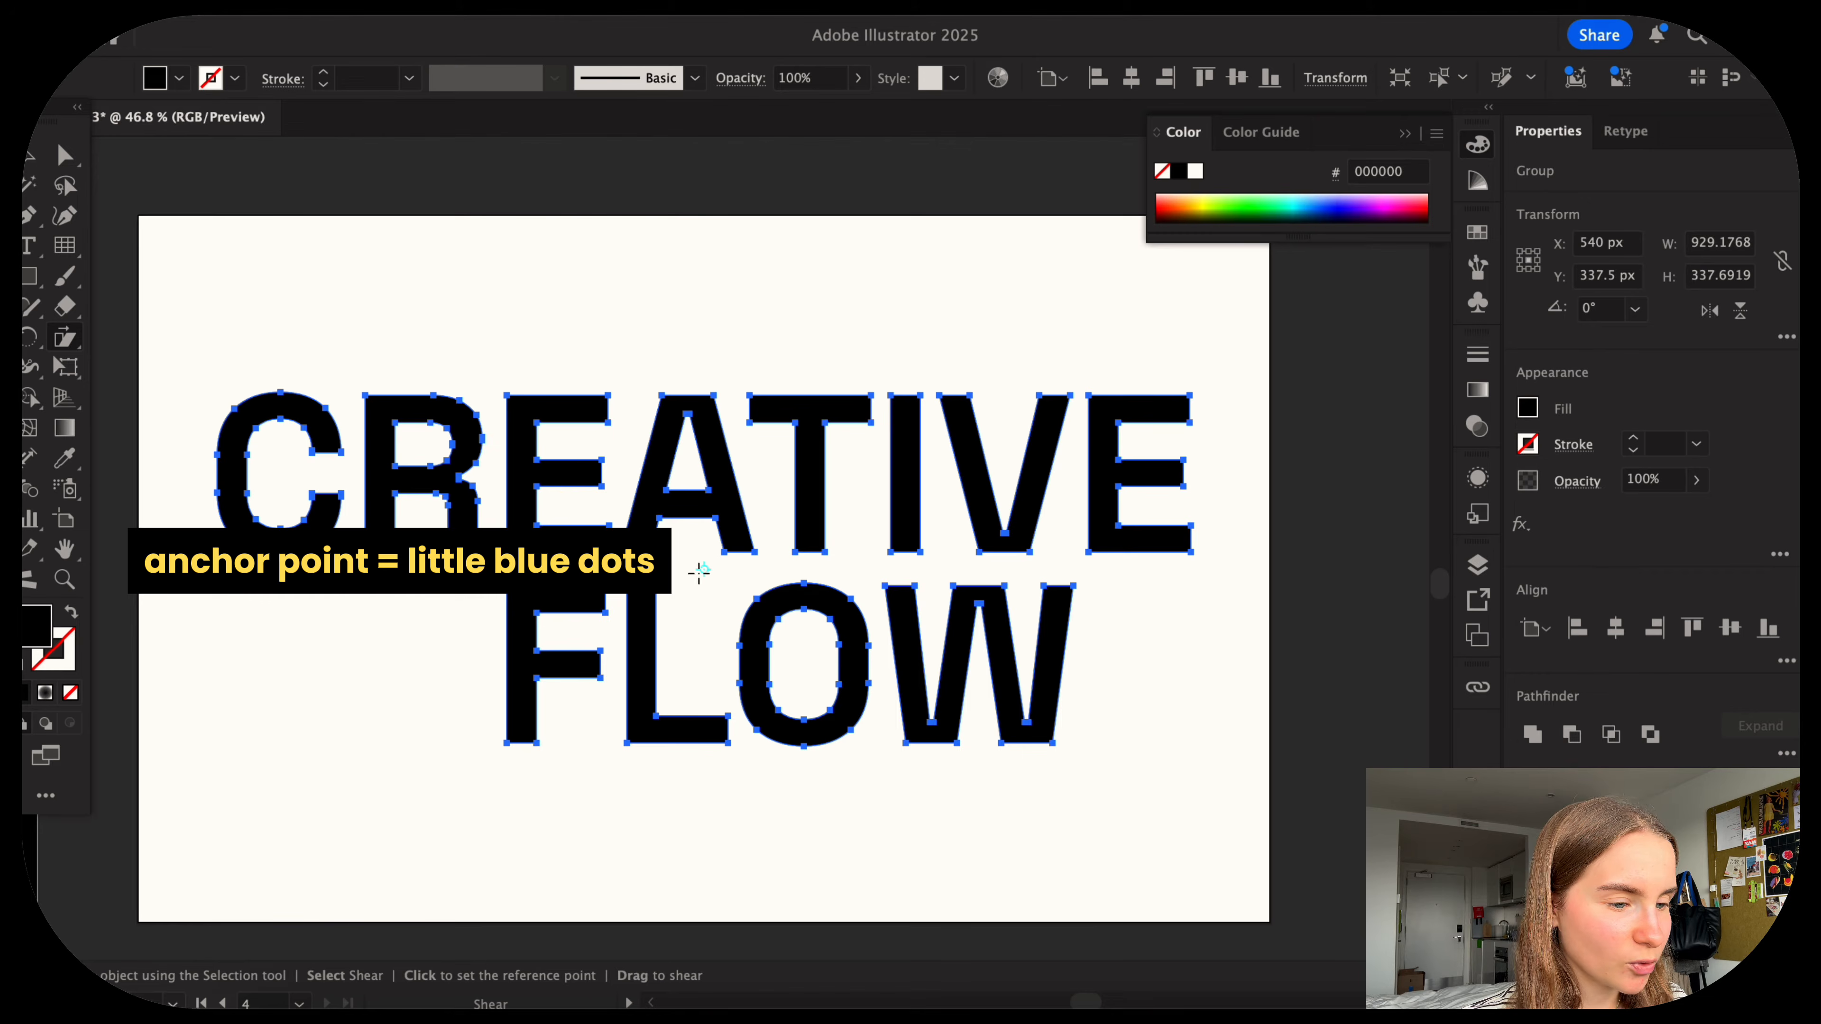
left_click_drag(1051, 742, 1092, 632)
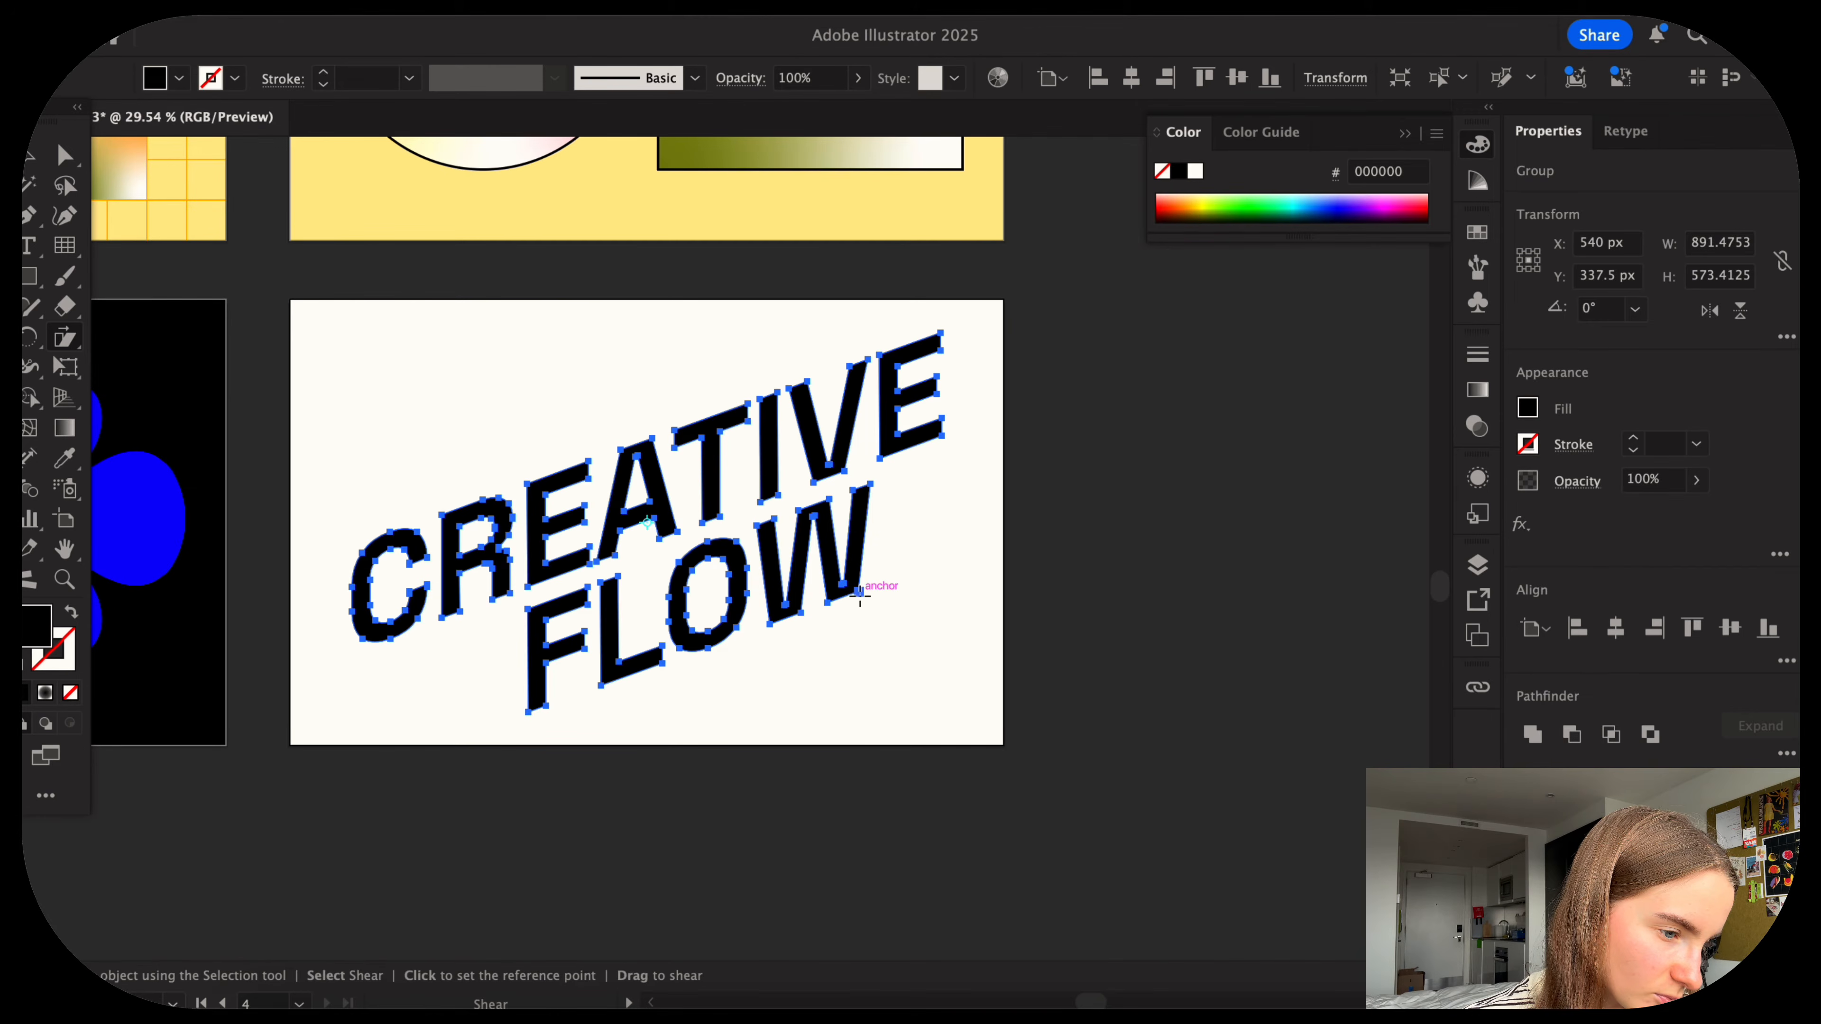
left_click_drag(860, 596, 867, 624)
left_click(32, 155)
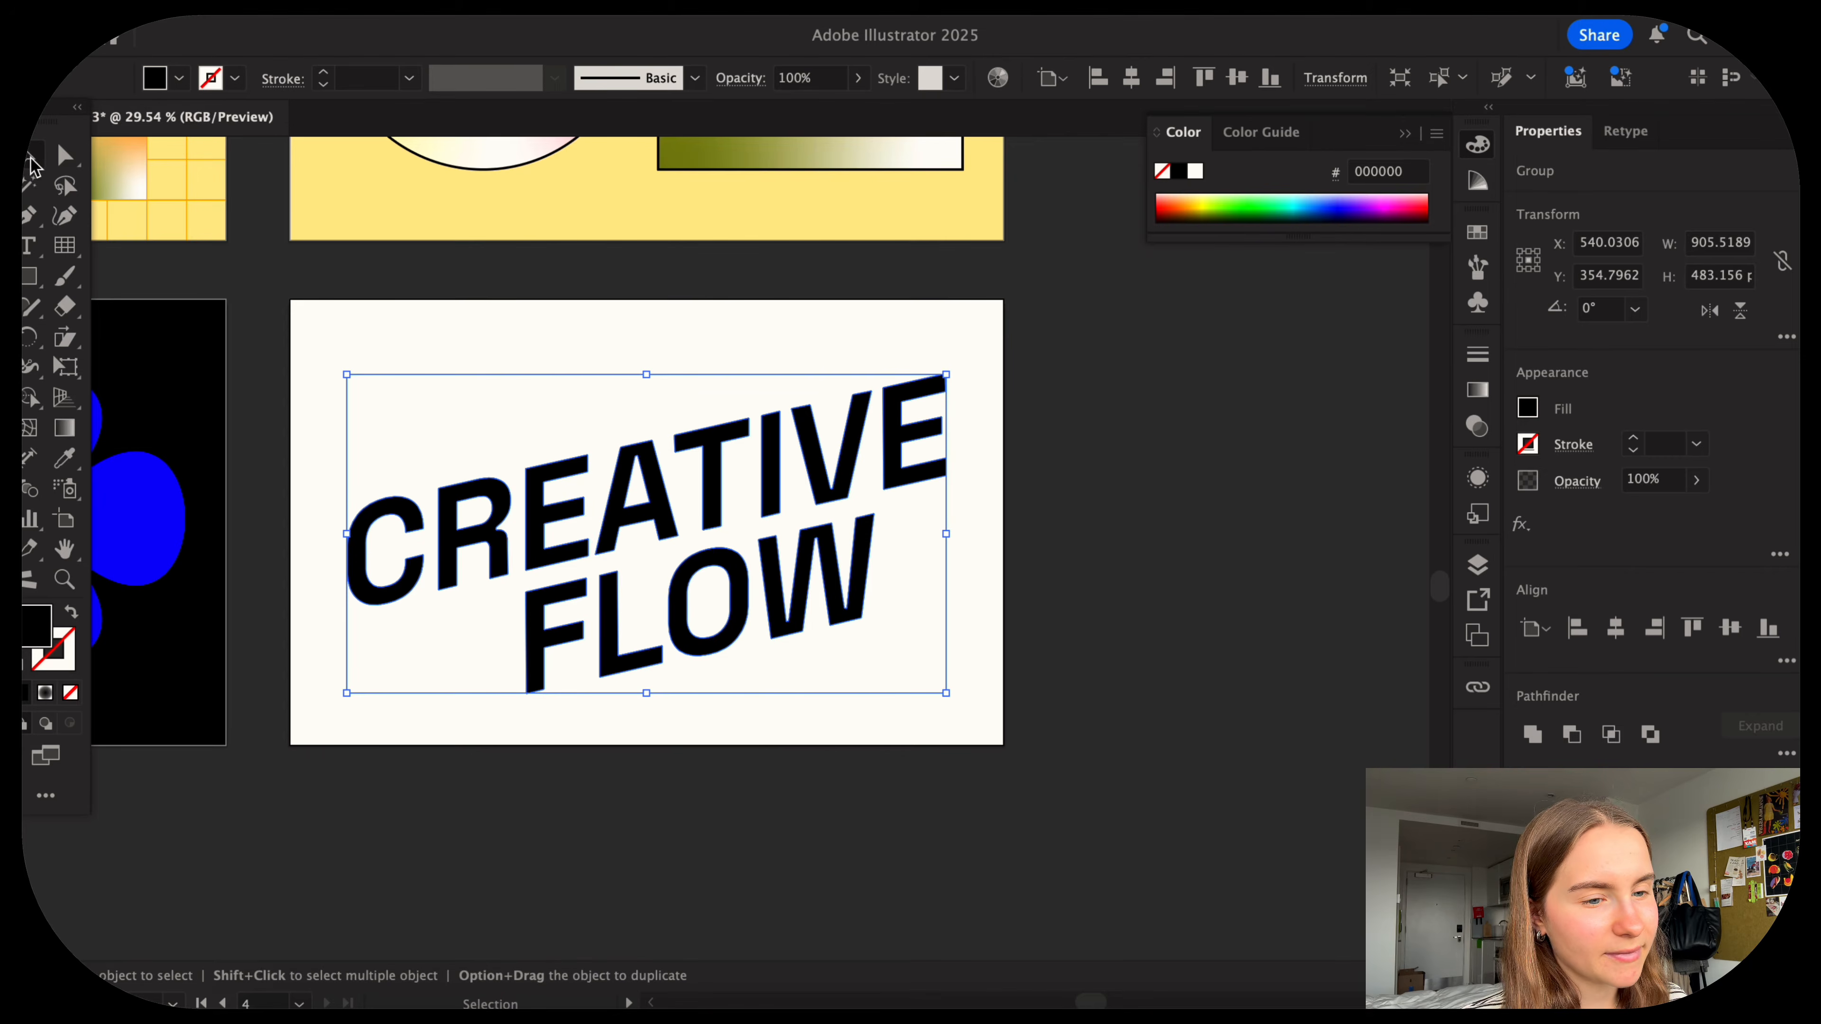
Add an orange background rectangle behind the sheared CREATIVE FLOW lettering and center the lettering on the artboard.
left_click(1290, 687)
left_click(30, 276)
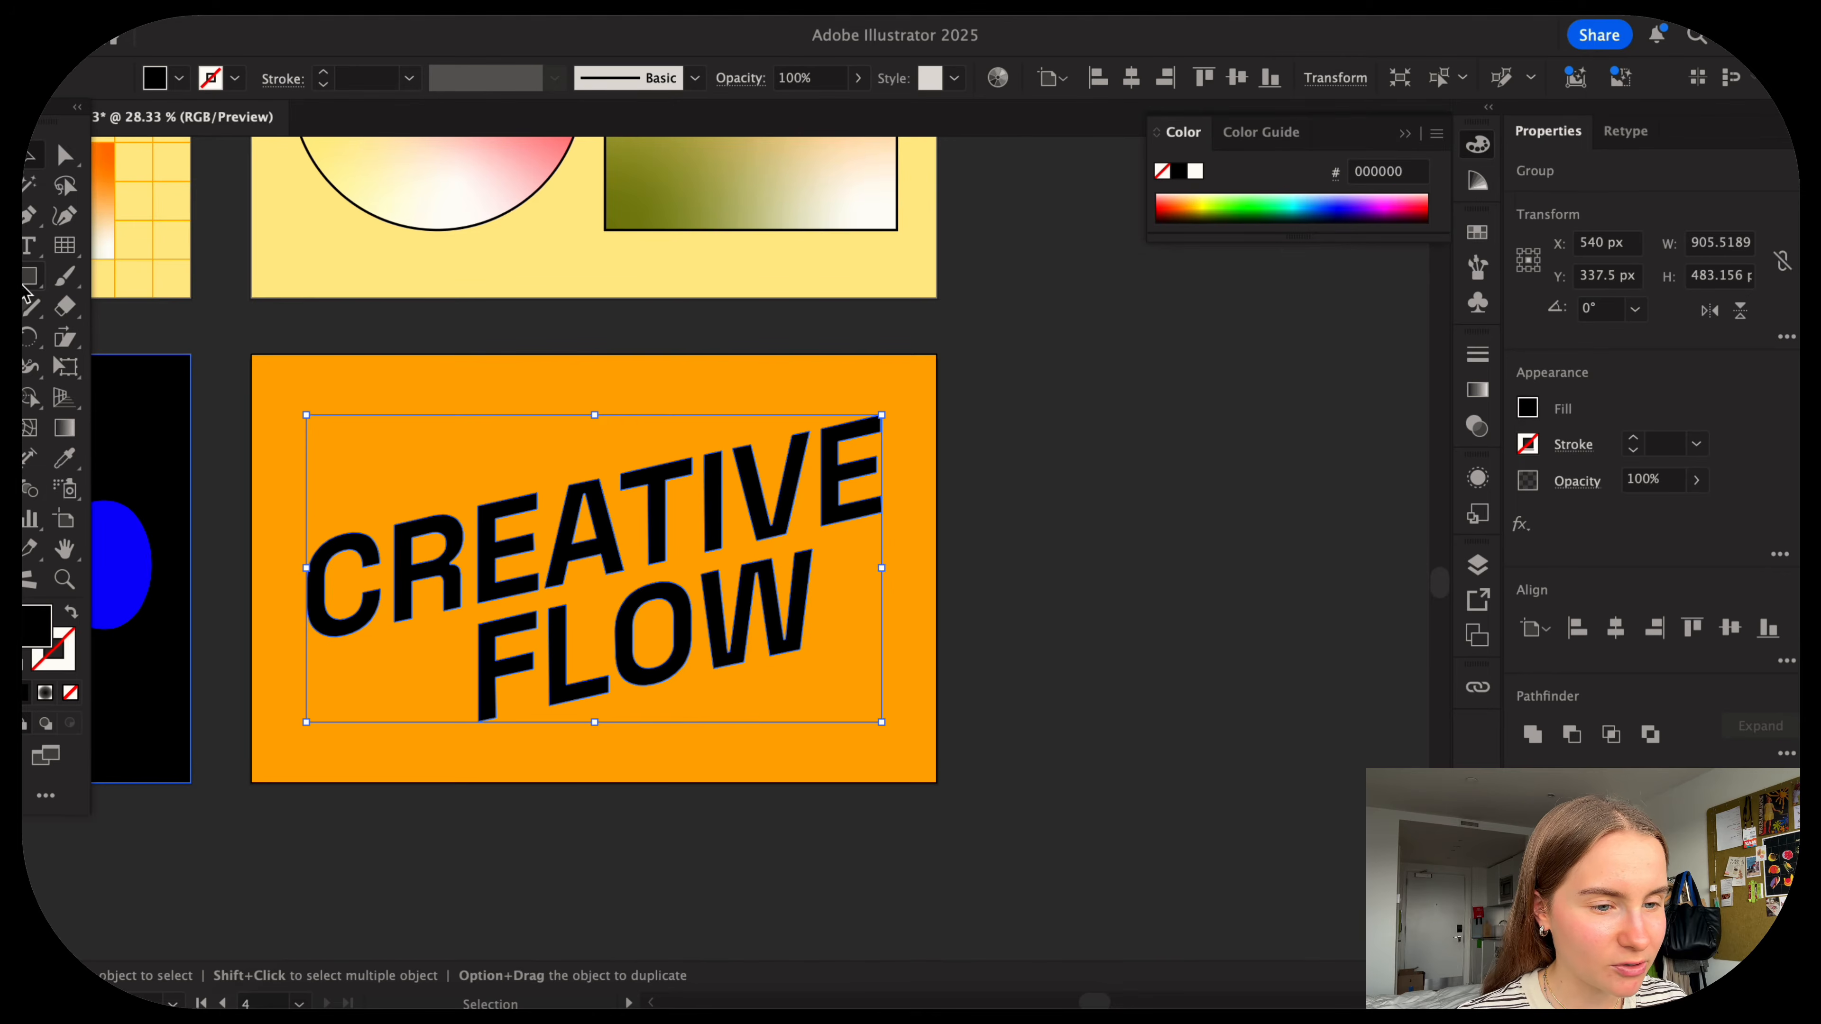
Try the Shear tool on a rectangle drawn beside artboard 4, and remove that rectangle.
left_click(28, 280)
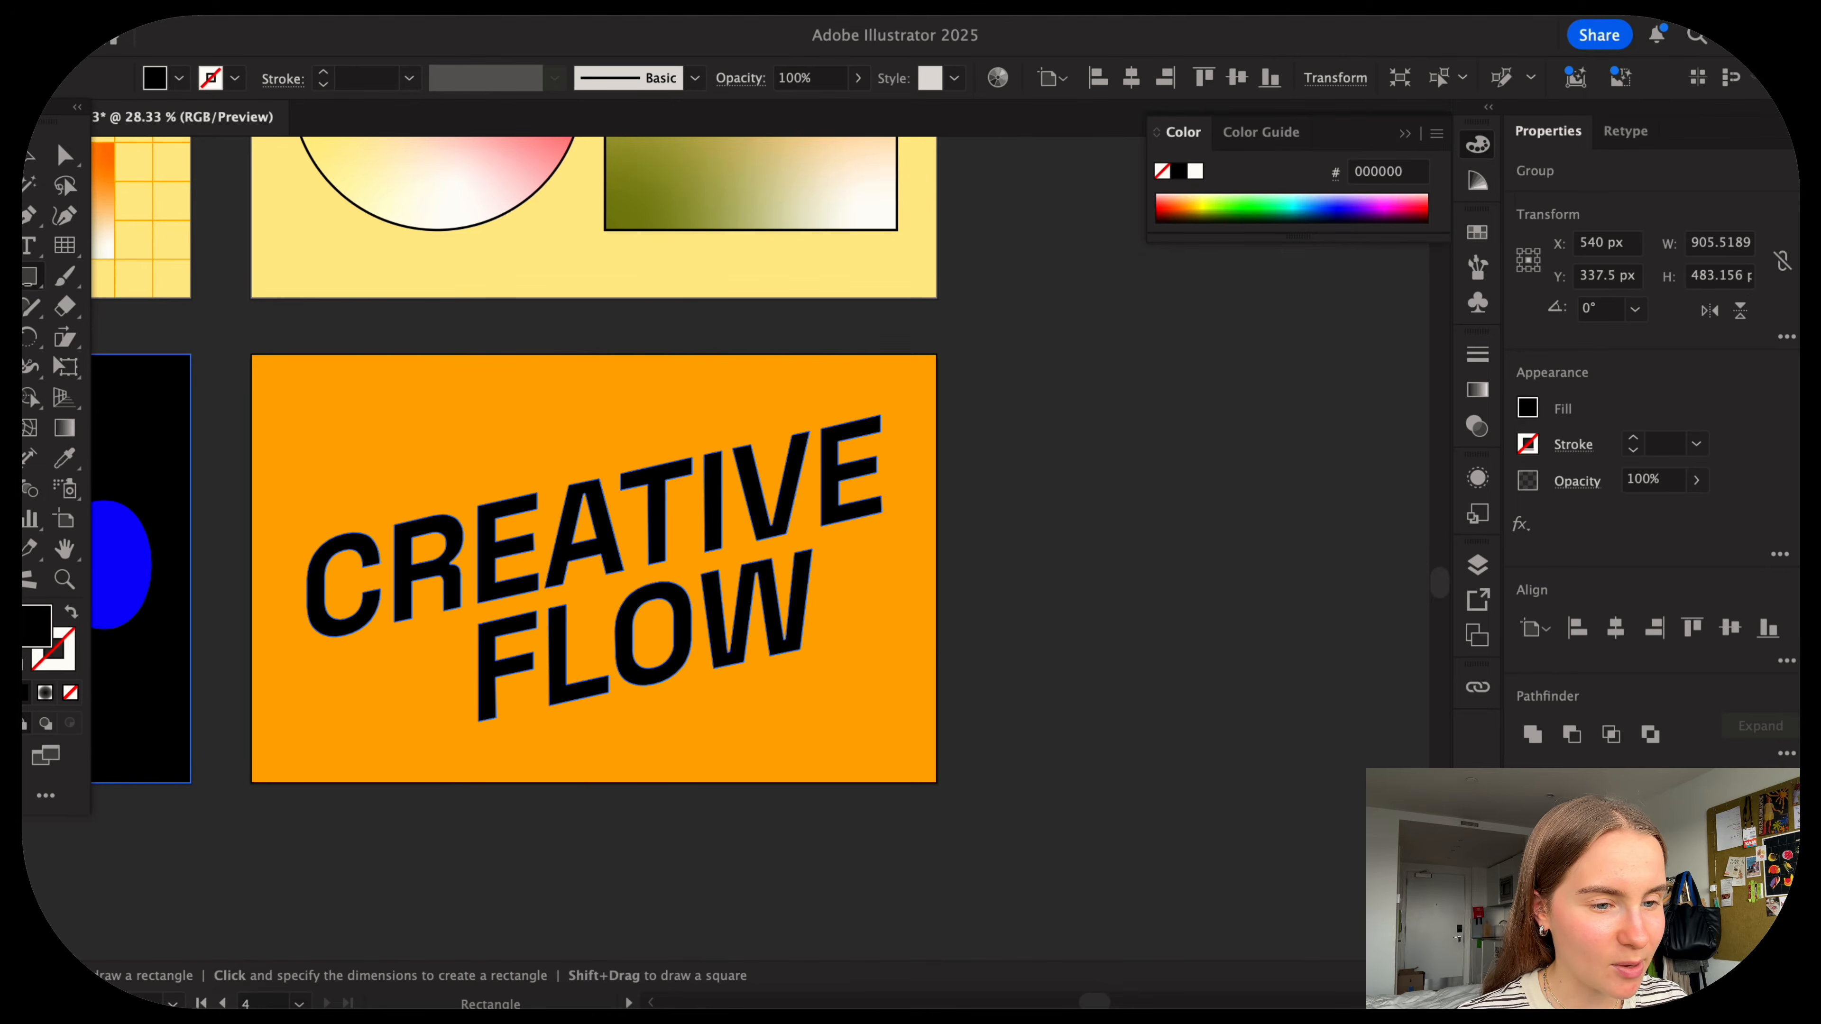
scroll(990, 660, "right", 3)
scroll(991, 661, "right", 3)
left_click_drag(806, 446, 1159, 651)
key("v")
left_click(66, 340)
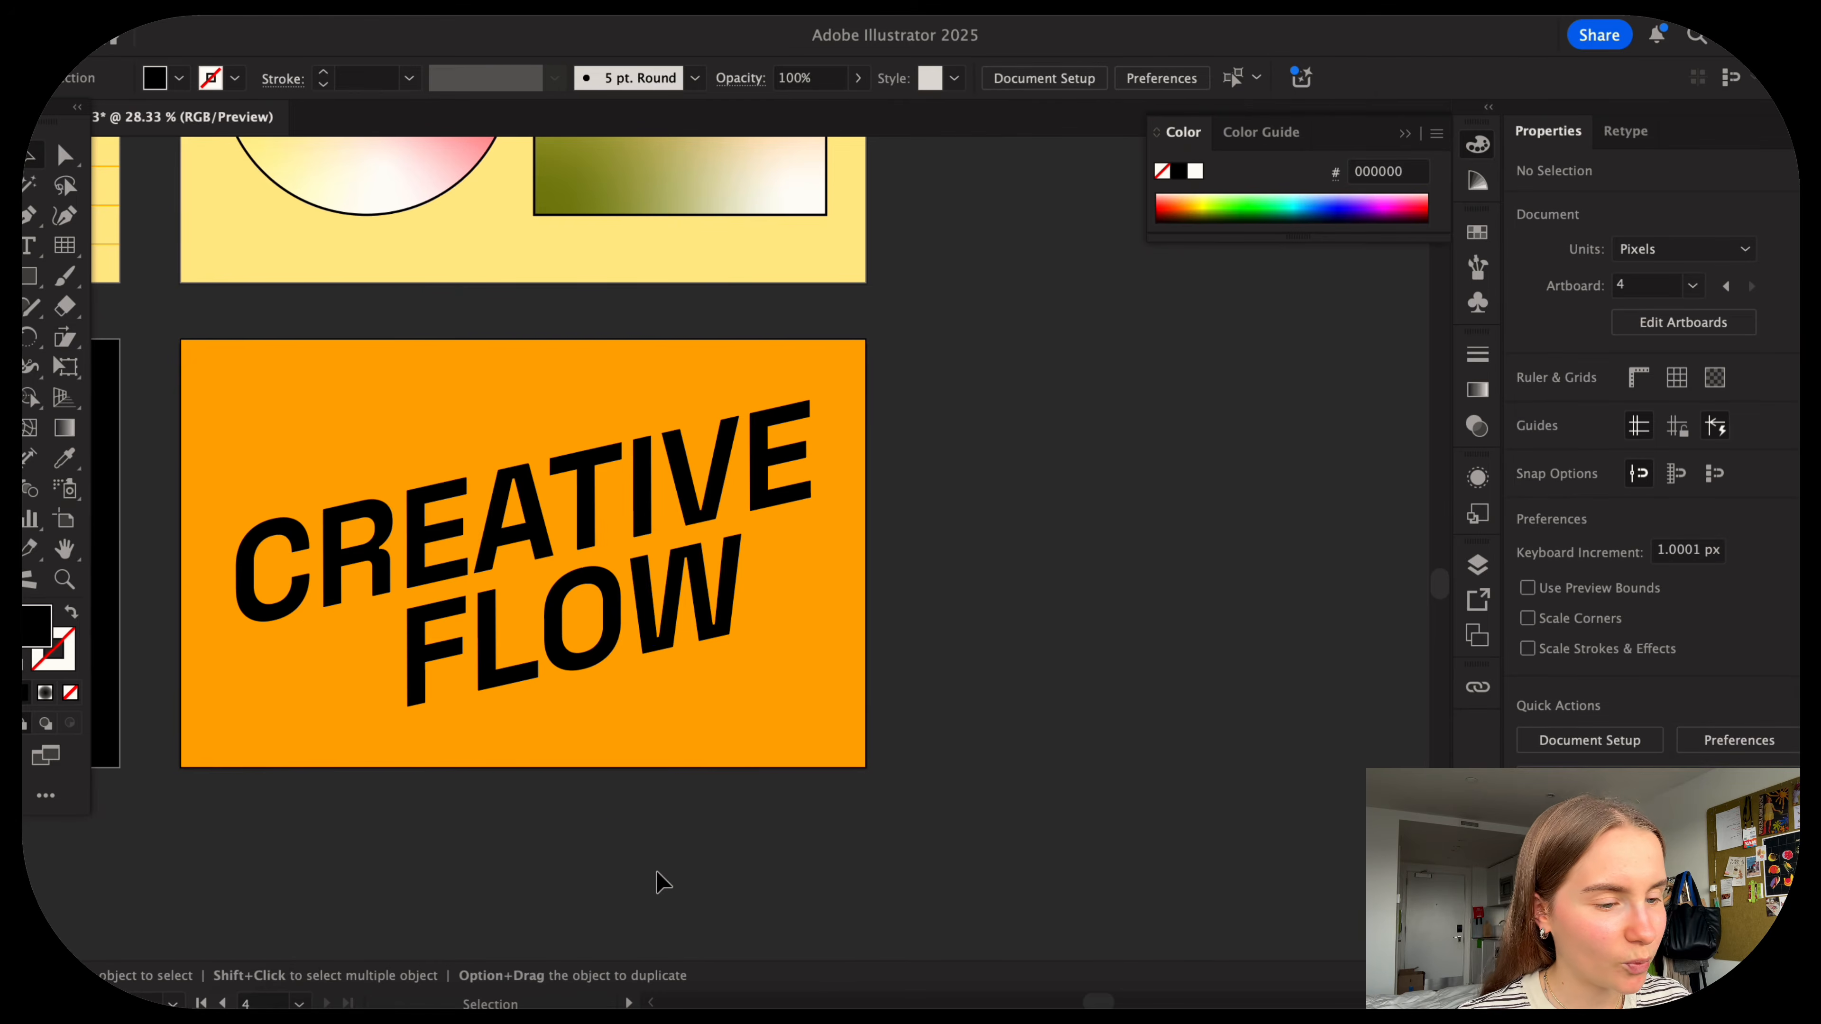
Draw a black circle about 696 px in diameter beside the CREATIVE FLOW artboard.
left_click_drag(30, 275, 108, 331)
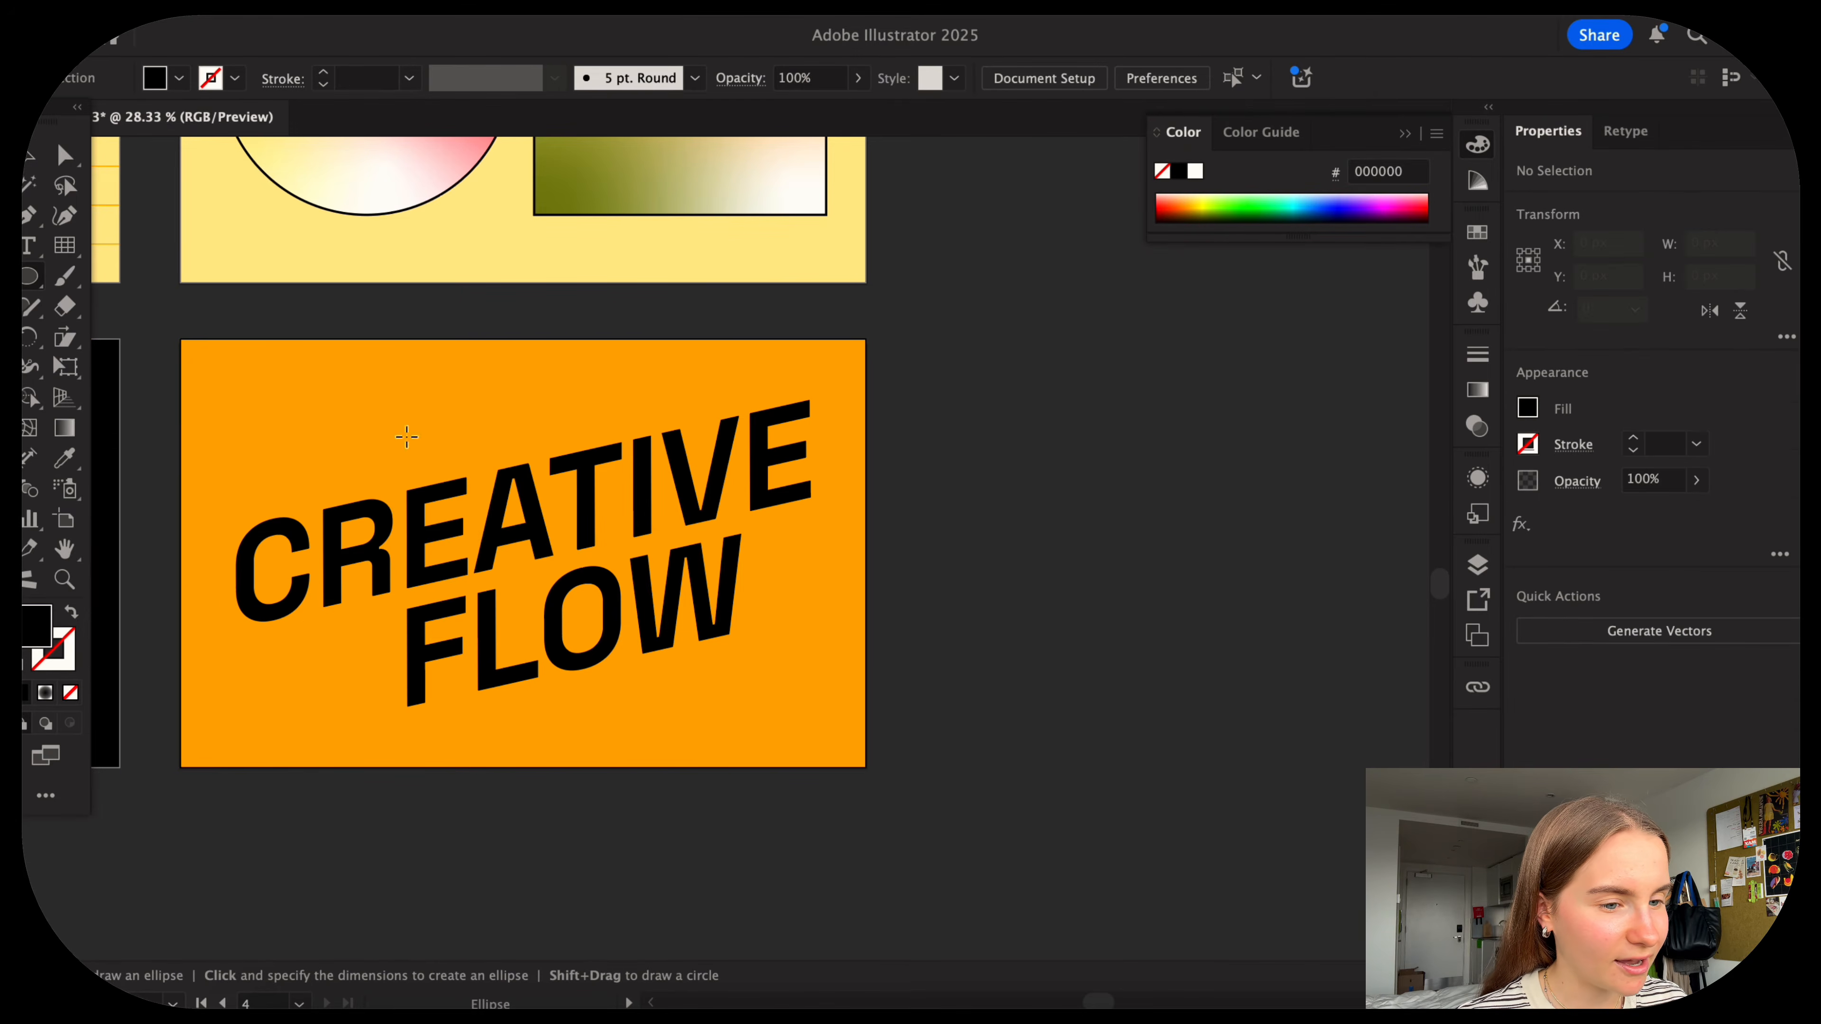
left_click_drag(898, 435, 1340, 876)
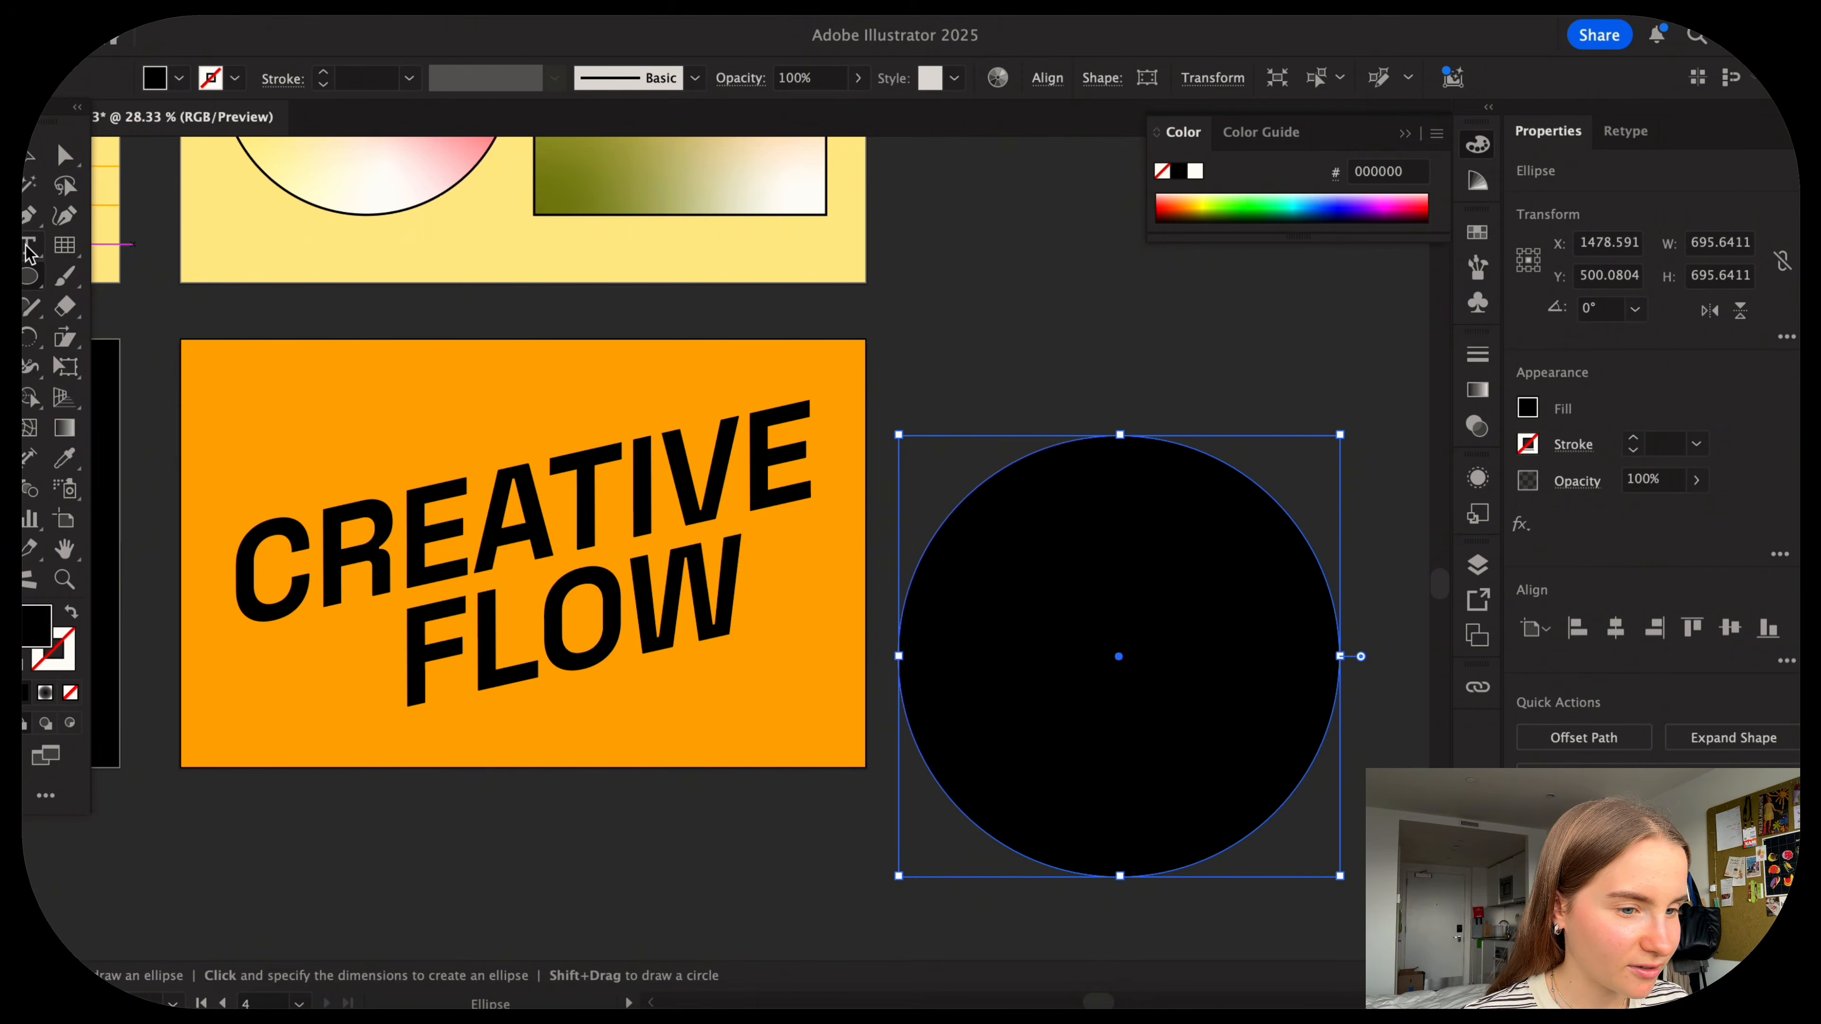
left_click_drag(31, 277, 35, 280)
Shear the circle into a slanted oval of about 858 × 585 px and fill it with red (ff0000).
left_click(67, 337)
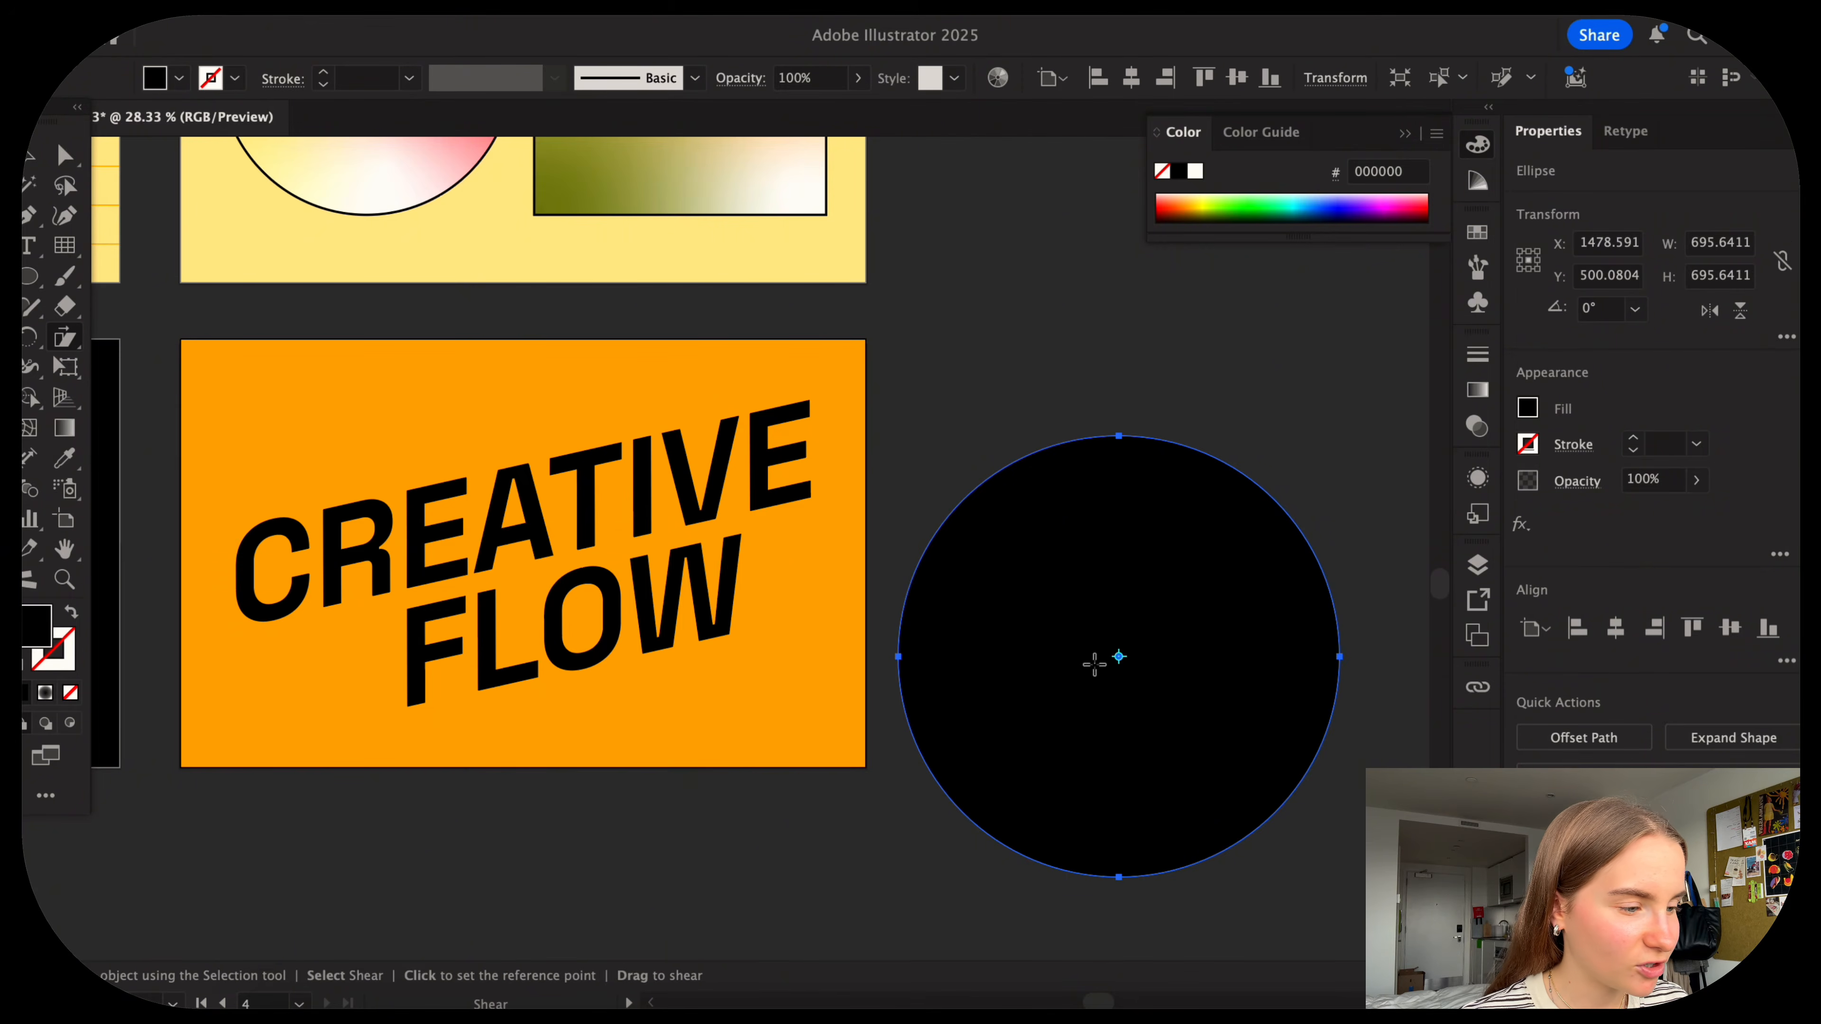
left_click_drag(1368, 662, 1260, 874)
key("v")
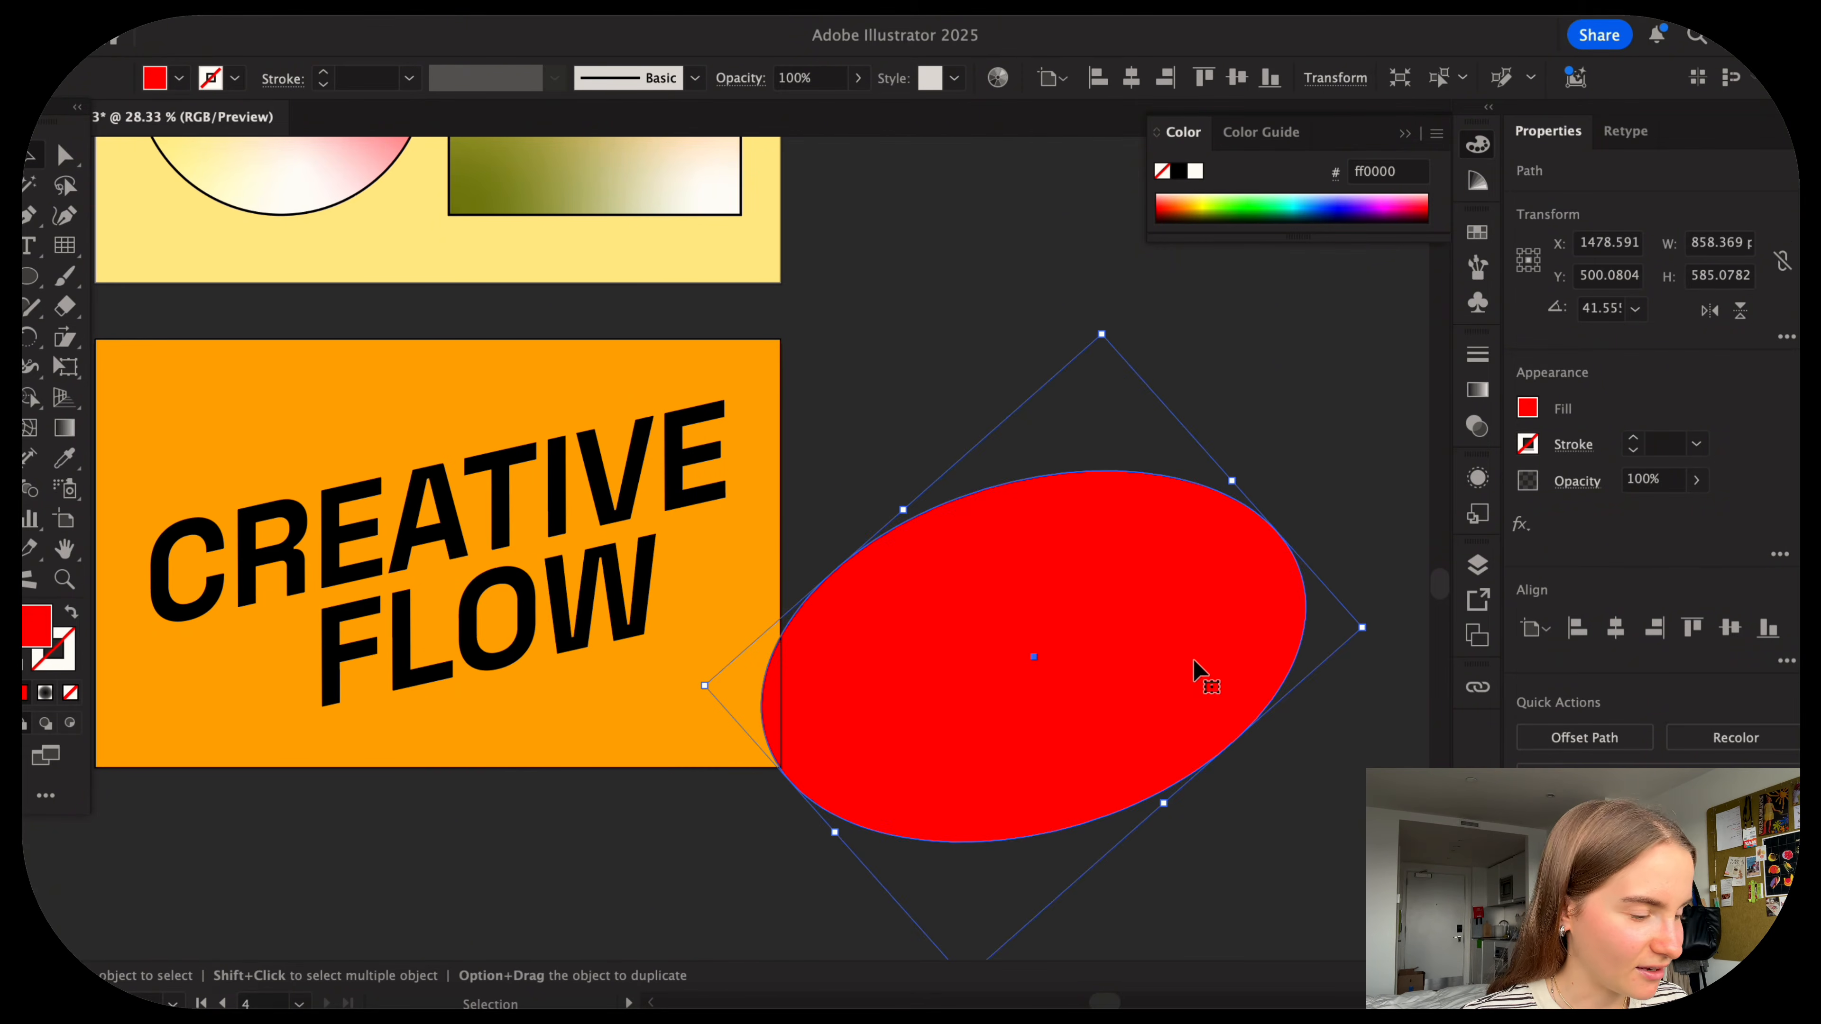
Place the red oval behind the CREATIVE FLOW lettering, and recolor the lettering orange and the artboard background black.
left_click_drag(1195, 671, 595, 559)
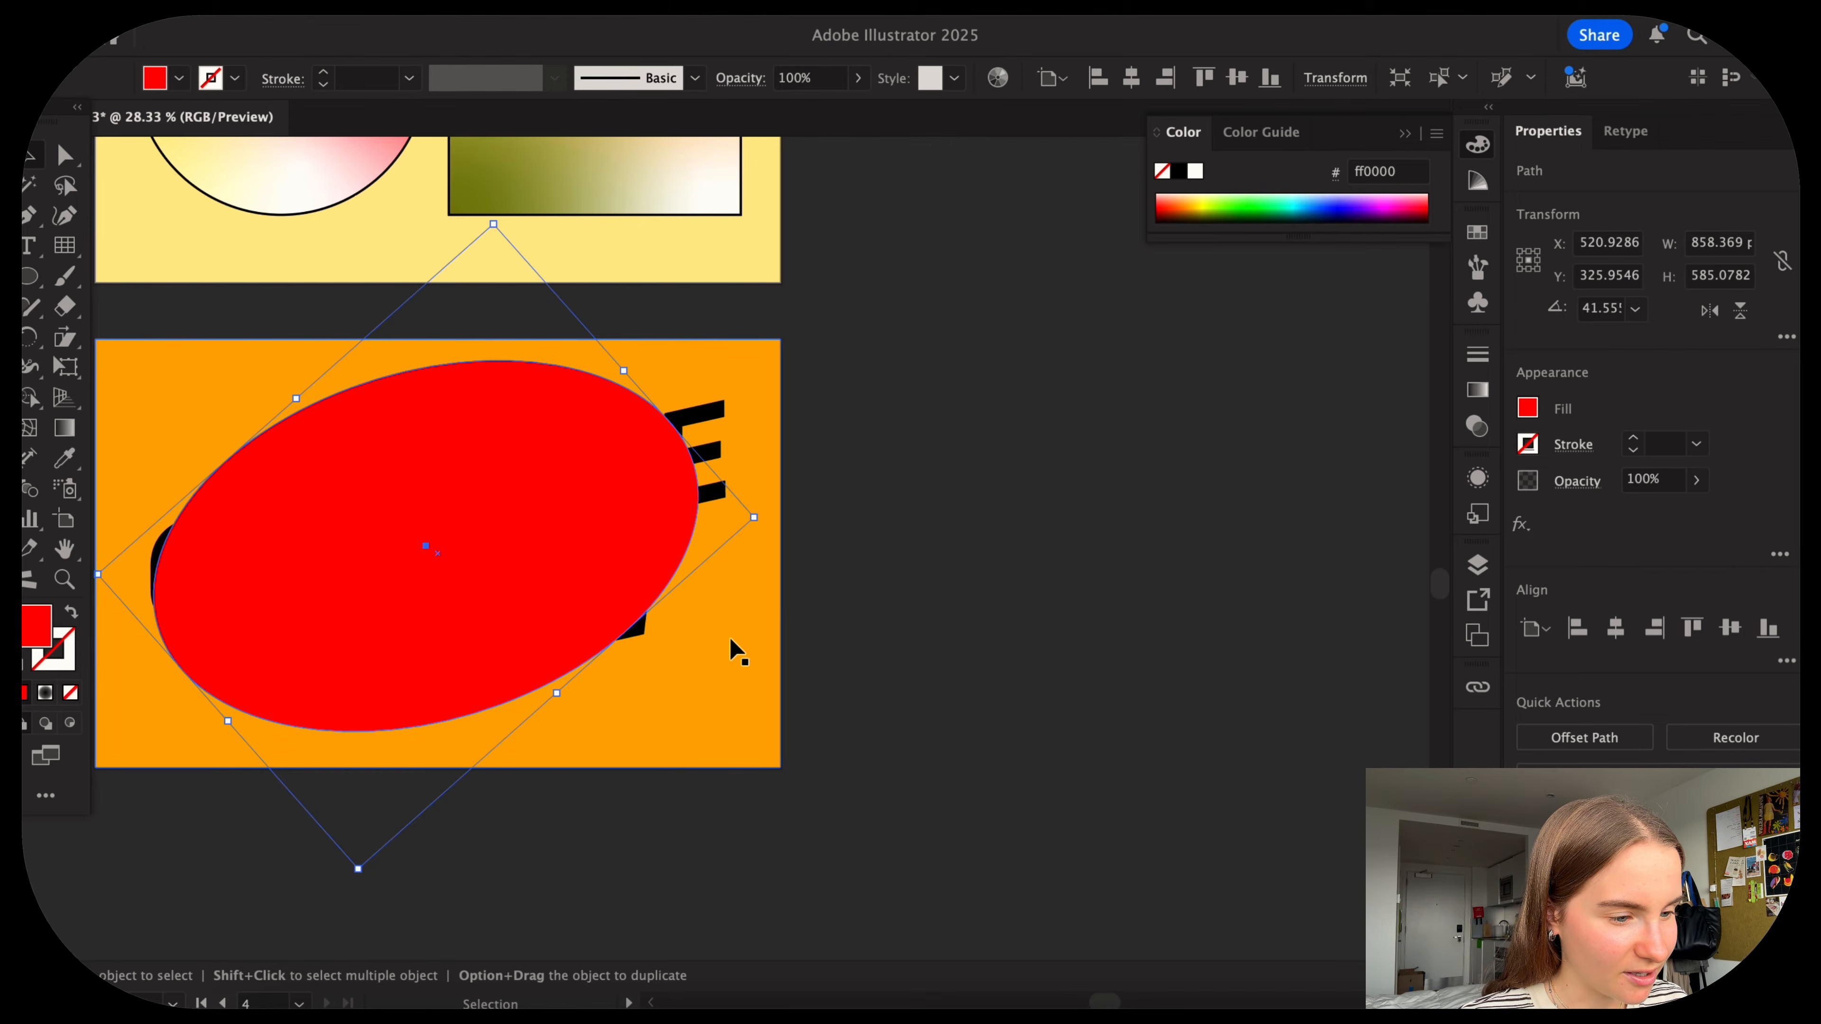
left_click_drag(774, 535, 773, 557)
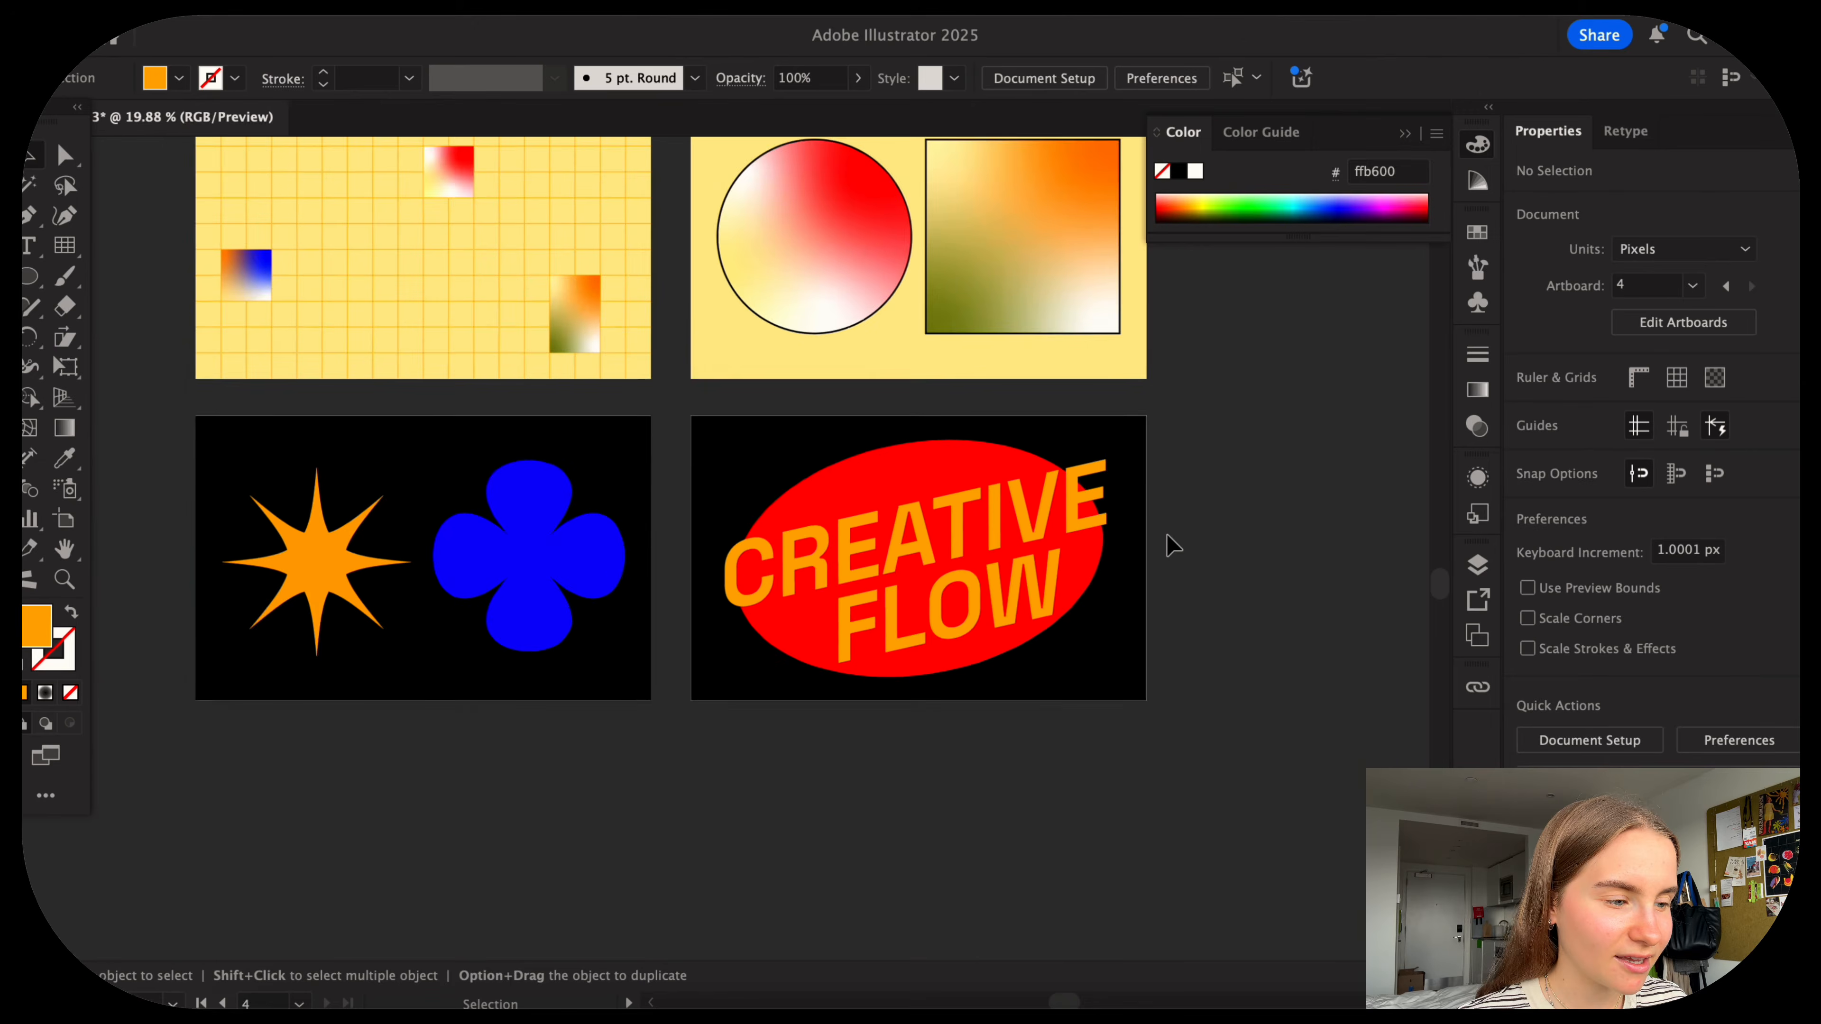
scroll(1173, 545, "up", 3)
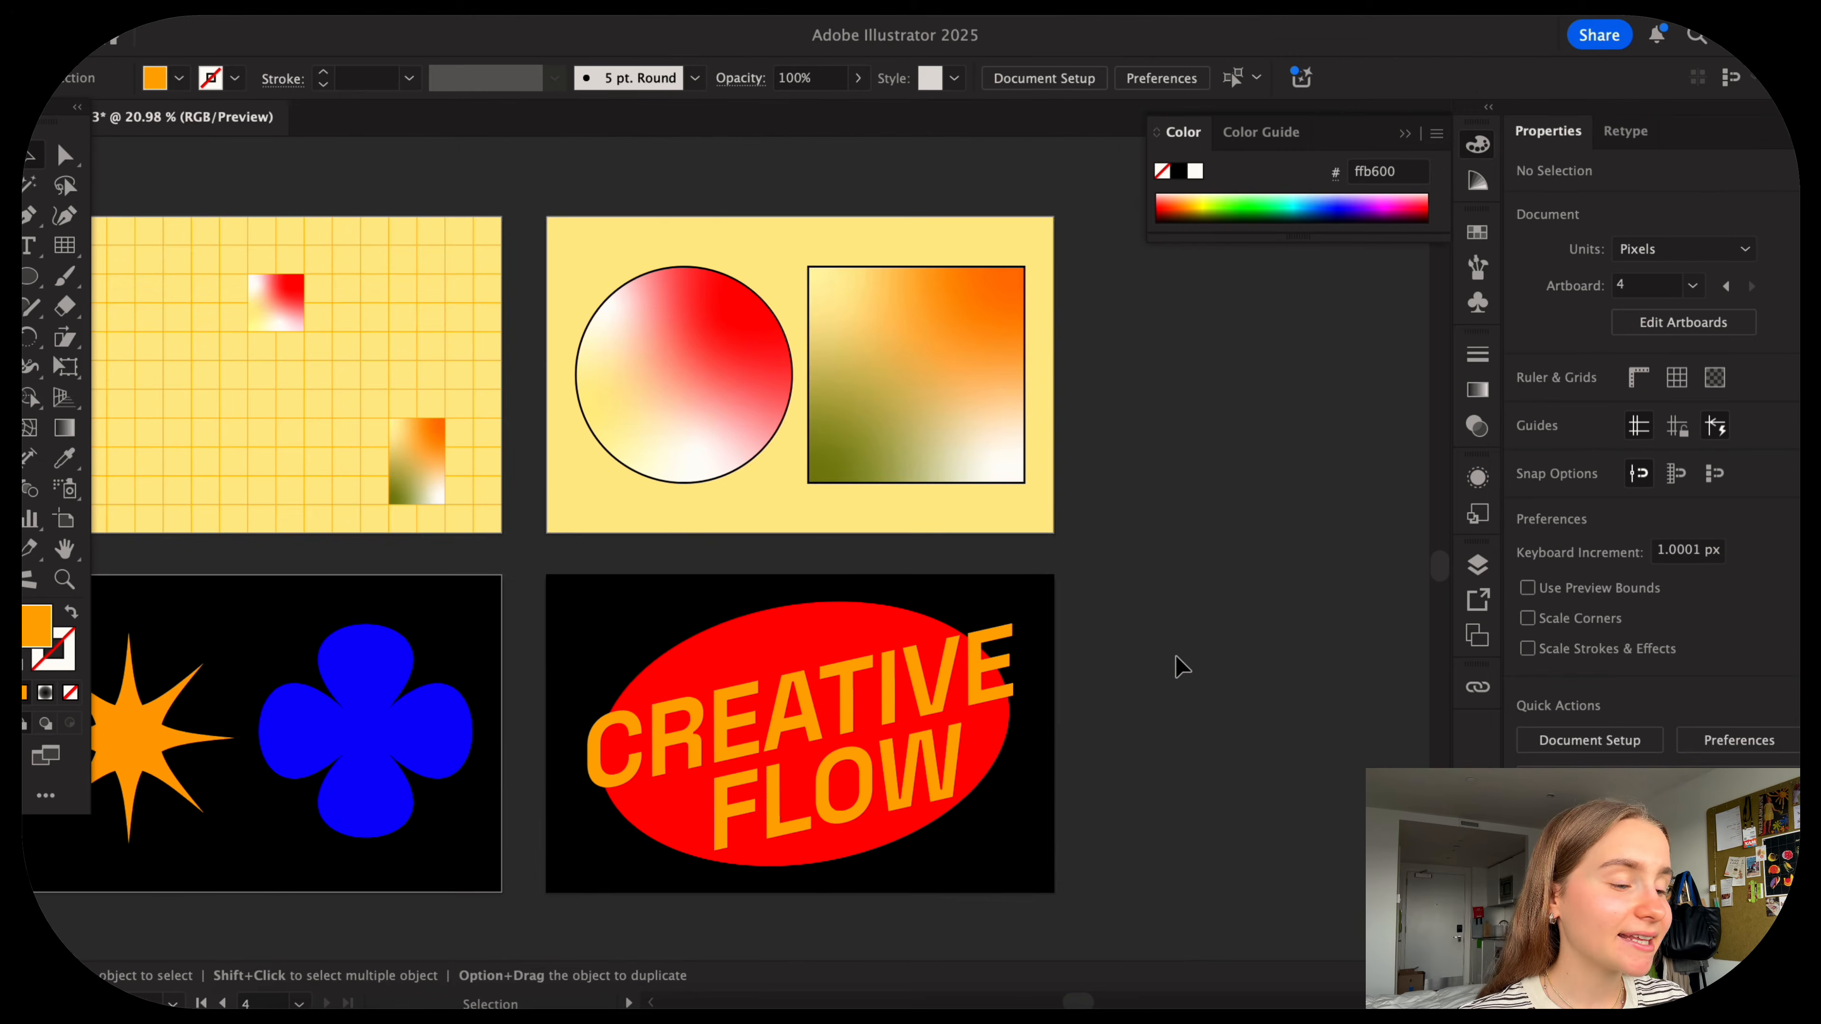
scroll(1181, 666, "right", 4)
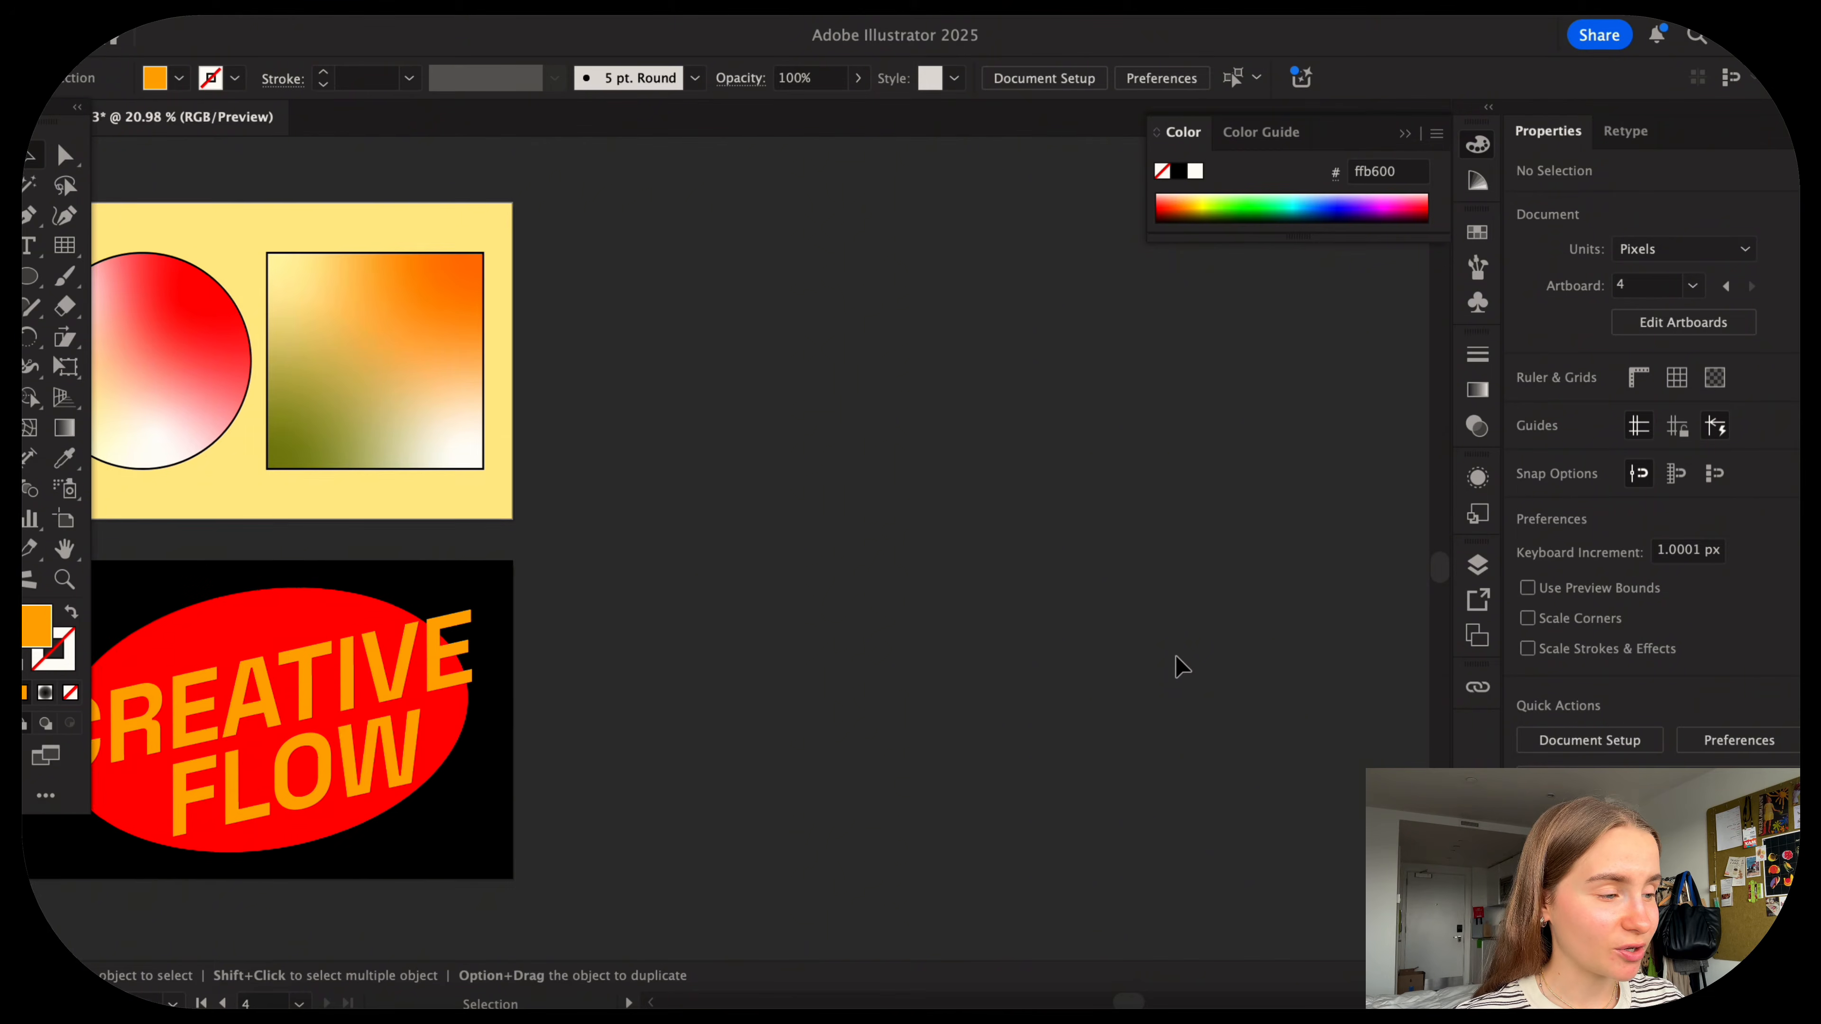
Close the floating Color panel and look over all four artboards.
scroll(1181, 666, "left", 6)
left_click(1405, 135)
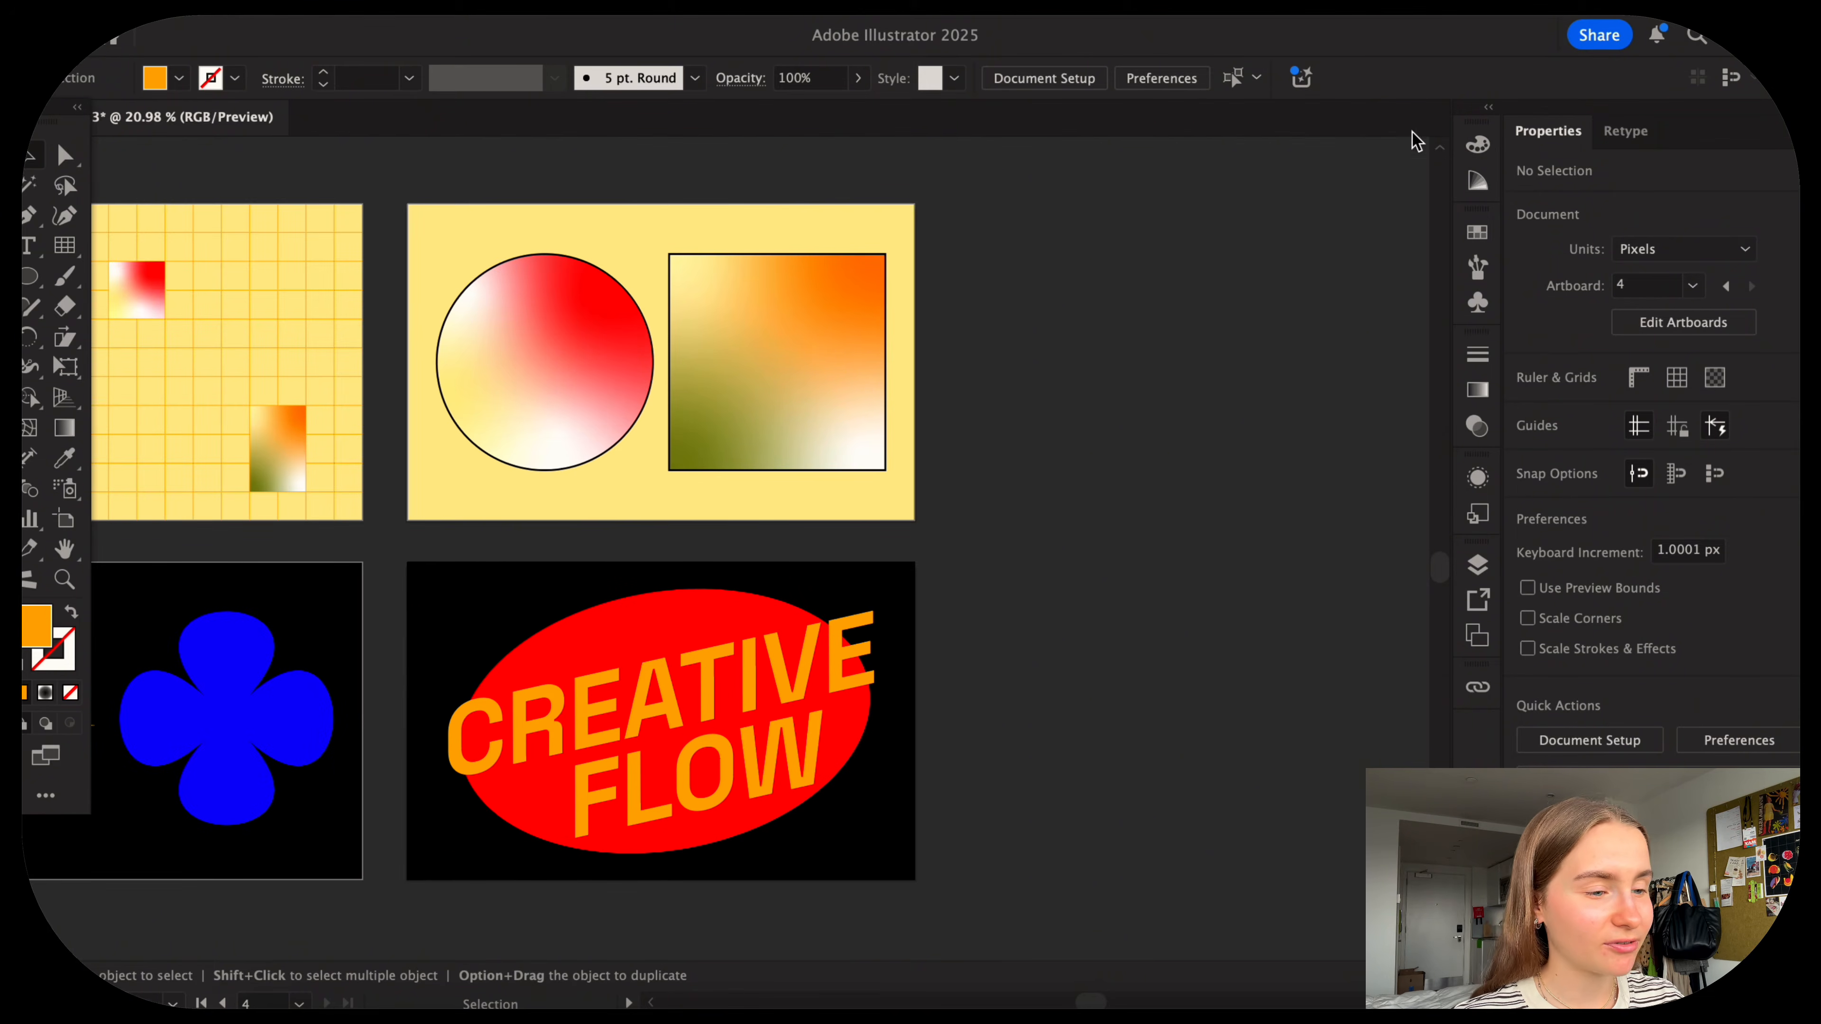
scroll(1132, 517, "left", 5)
scroll(1136, 516, "left", 3)
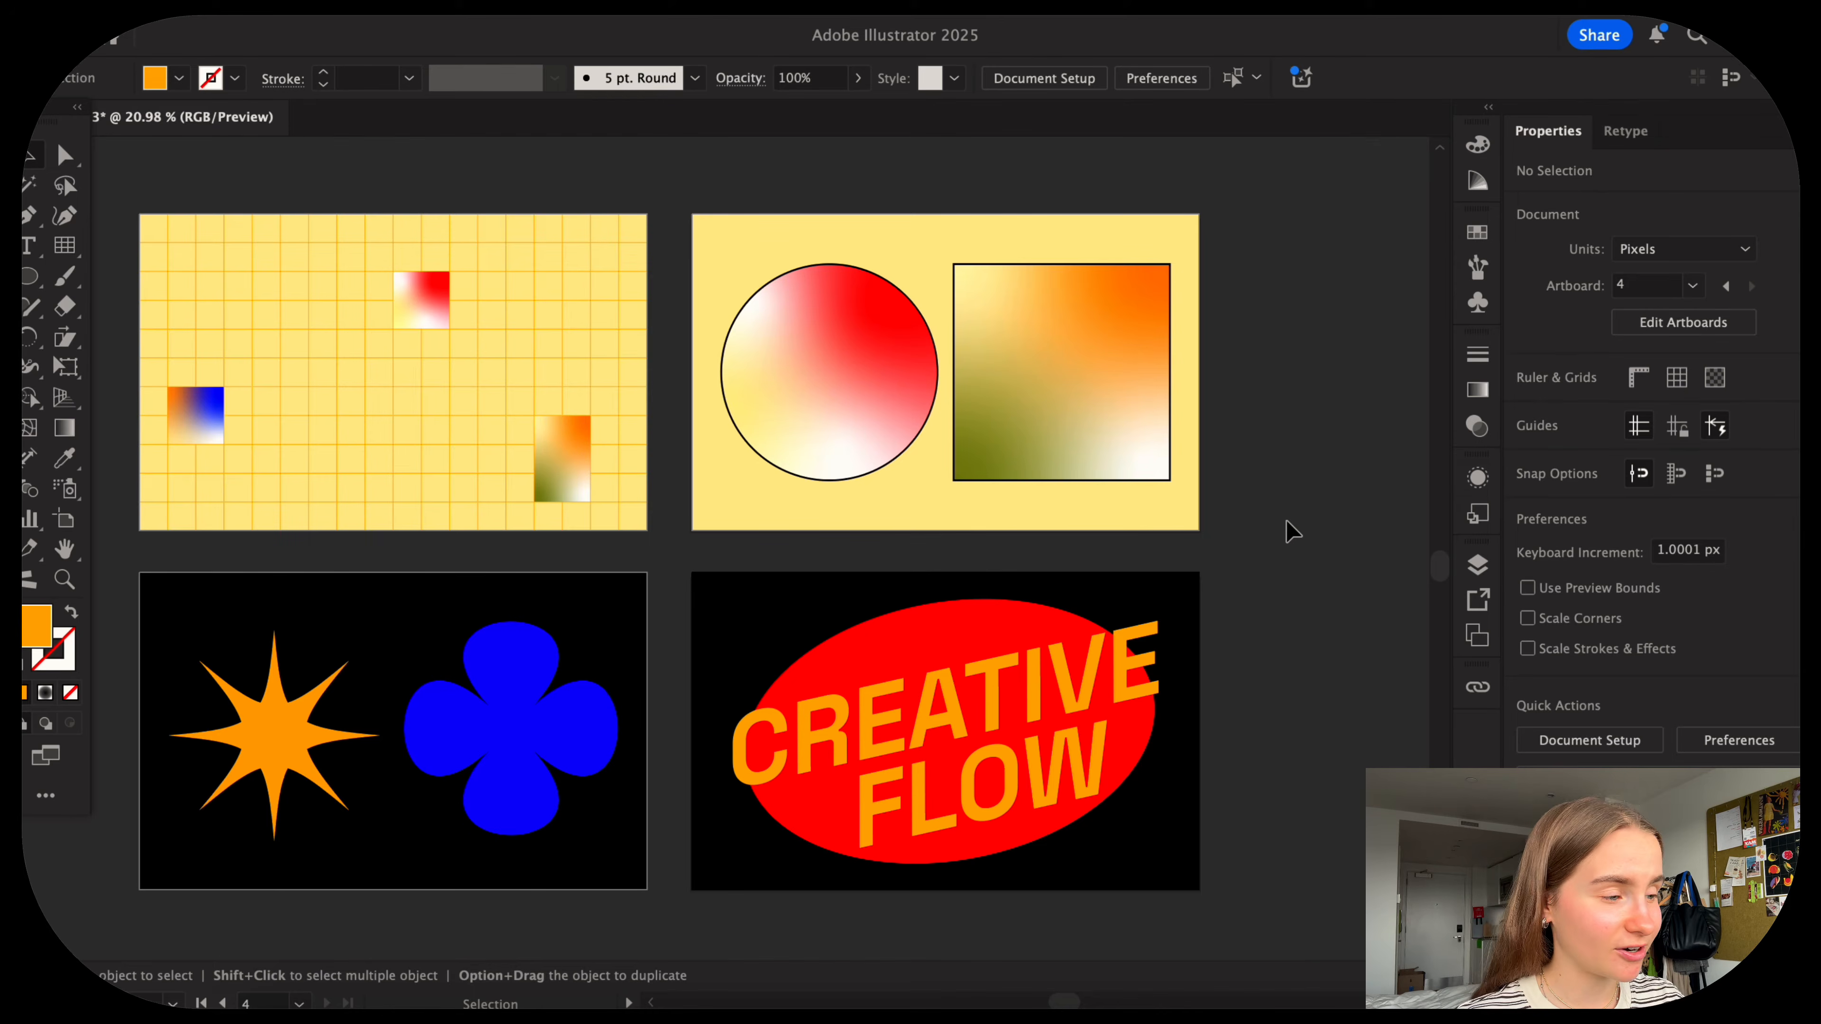
scroll(1320, 550, "up", 2)
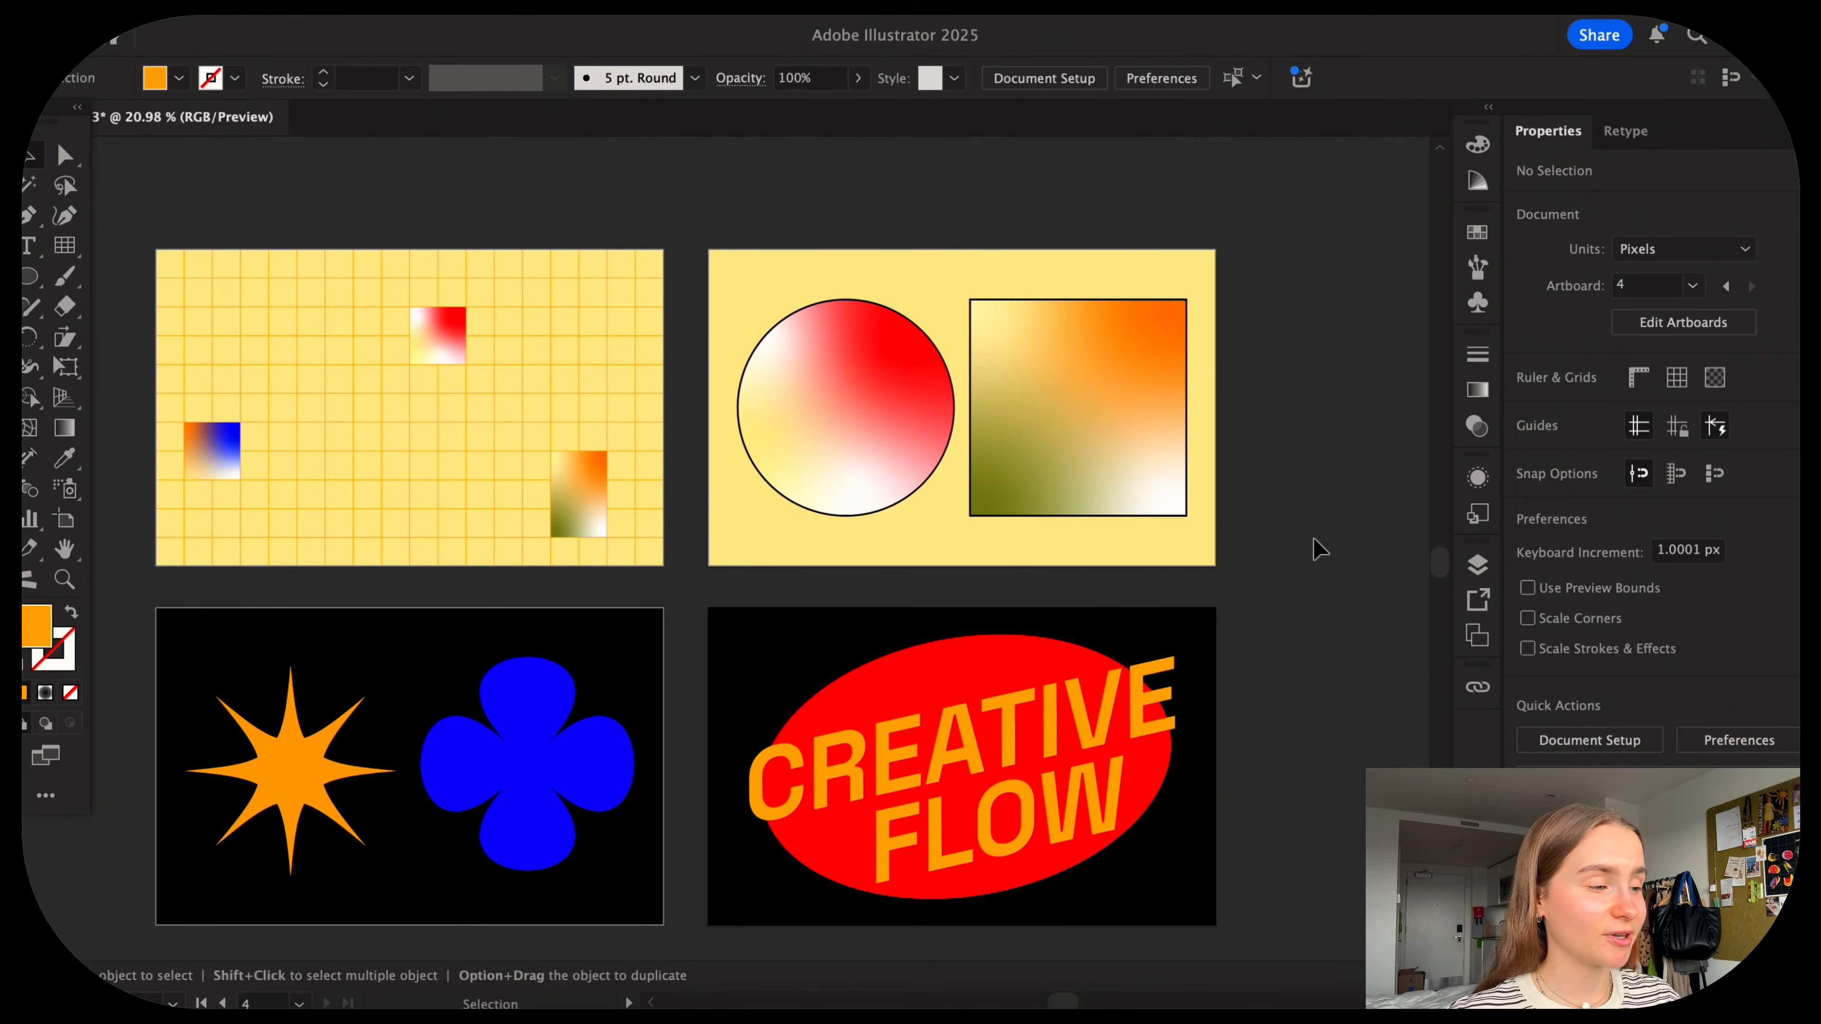
scroll(1319, 549, "down", 1)
scroll(1319, 550, "left", 1)
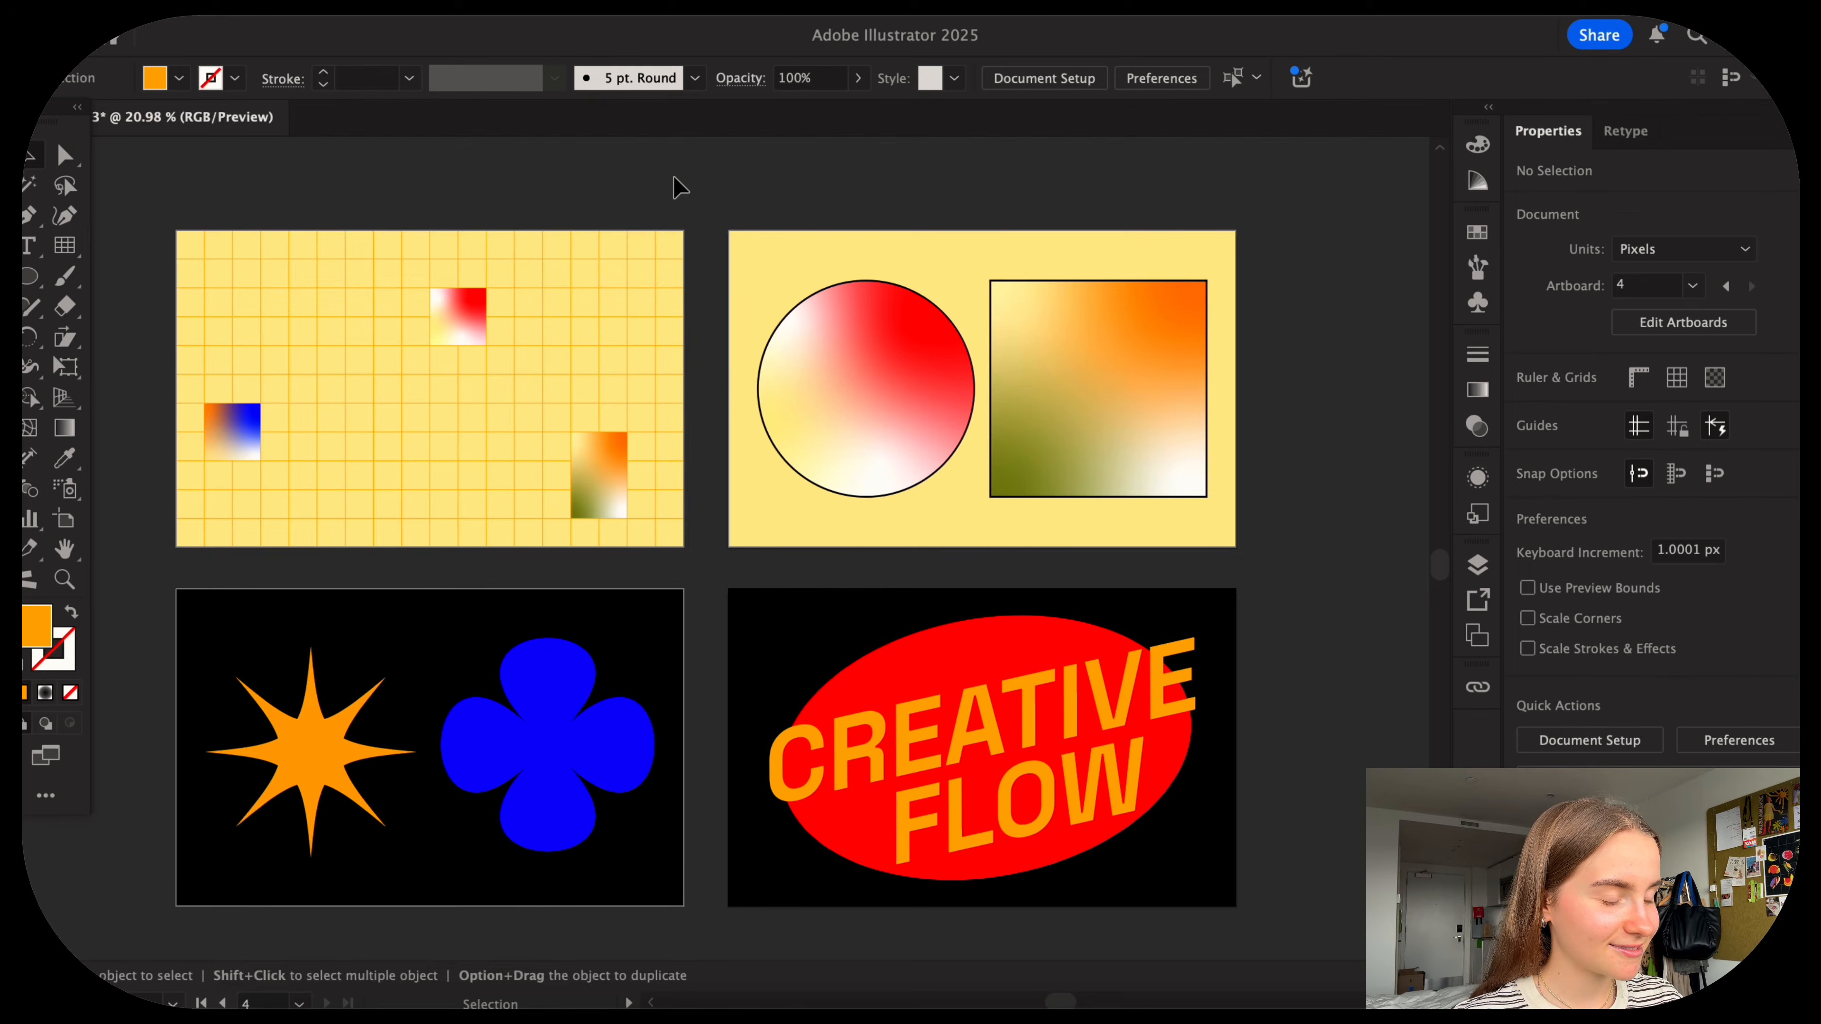
scroll(678, 187, "down", 1)
Show the Libraries panel, dismiss the shared libraries browser, and return to the panel.
left_click(635, 7)
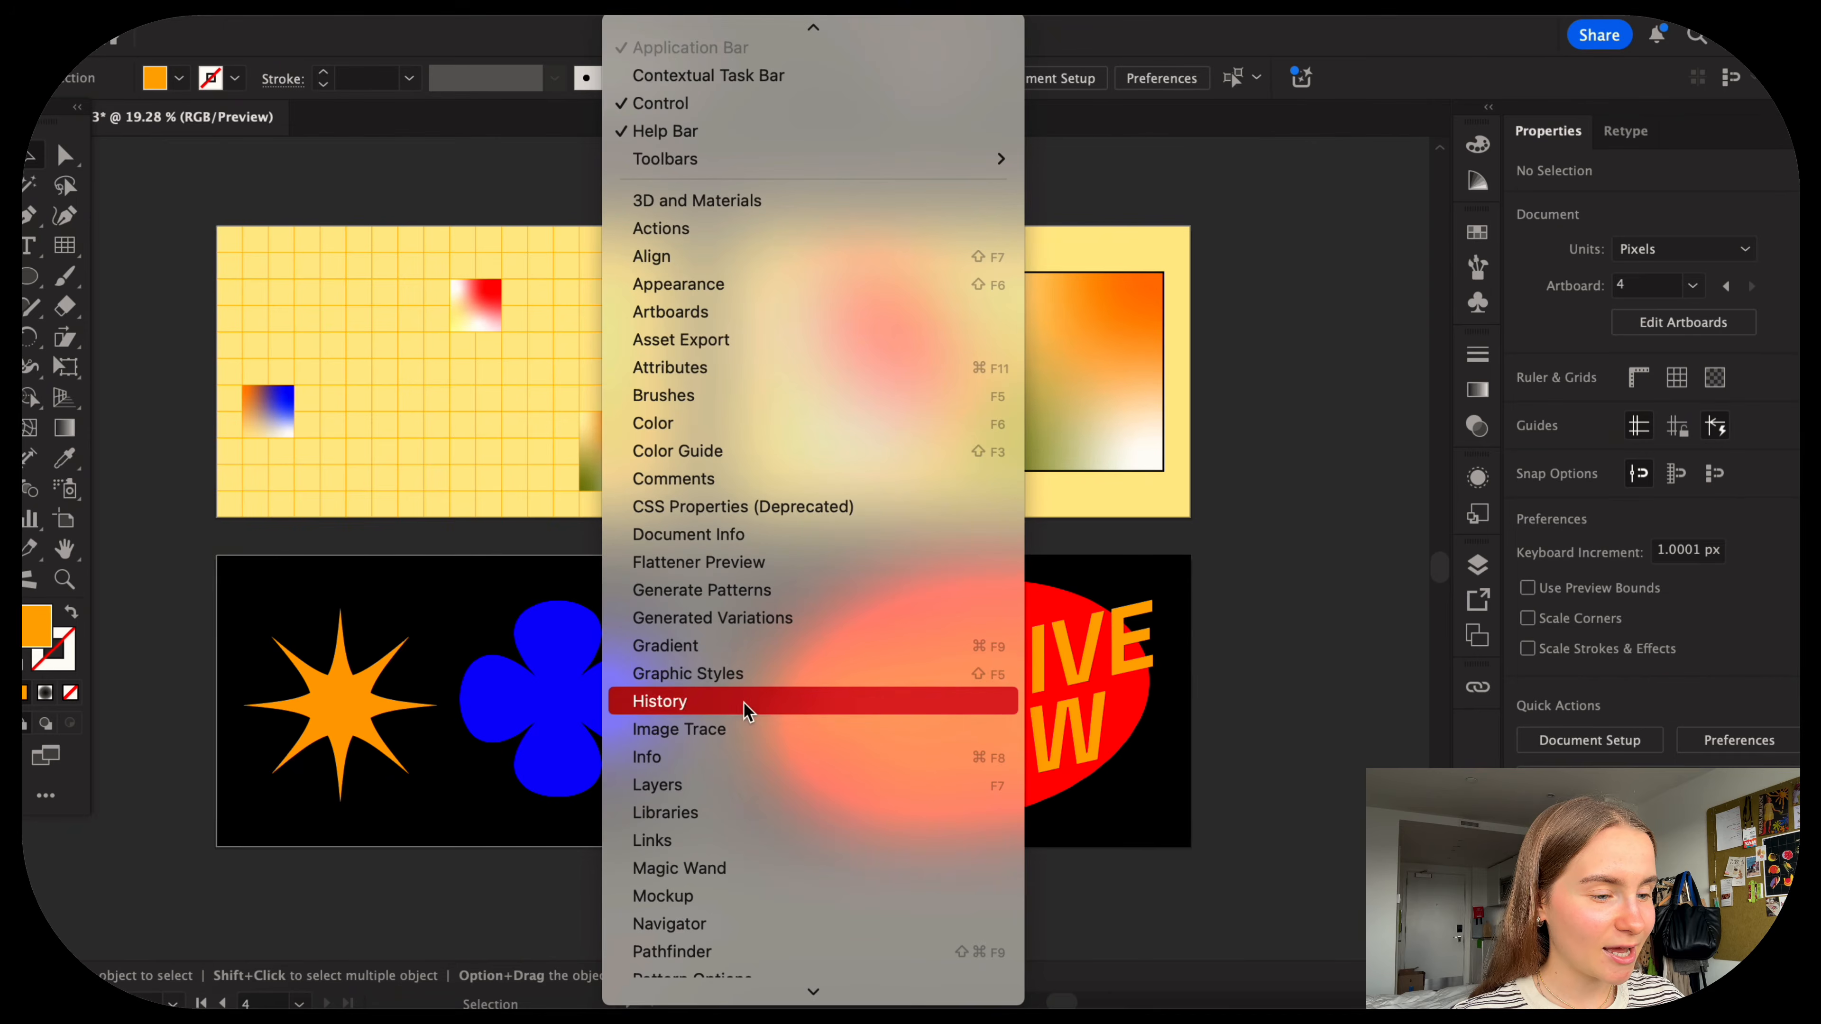
left_click(732, 818)
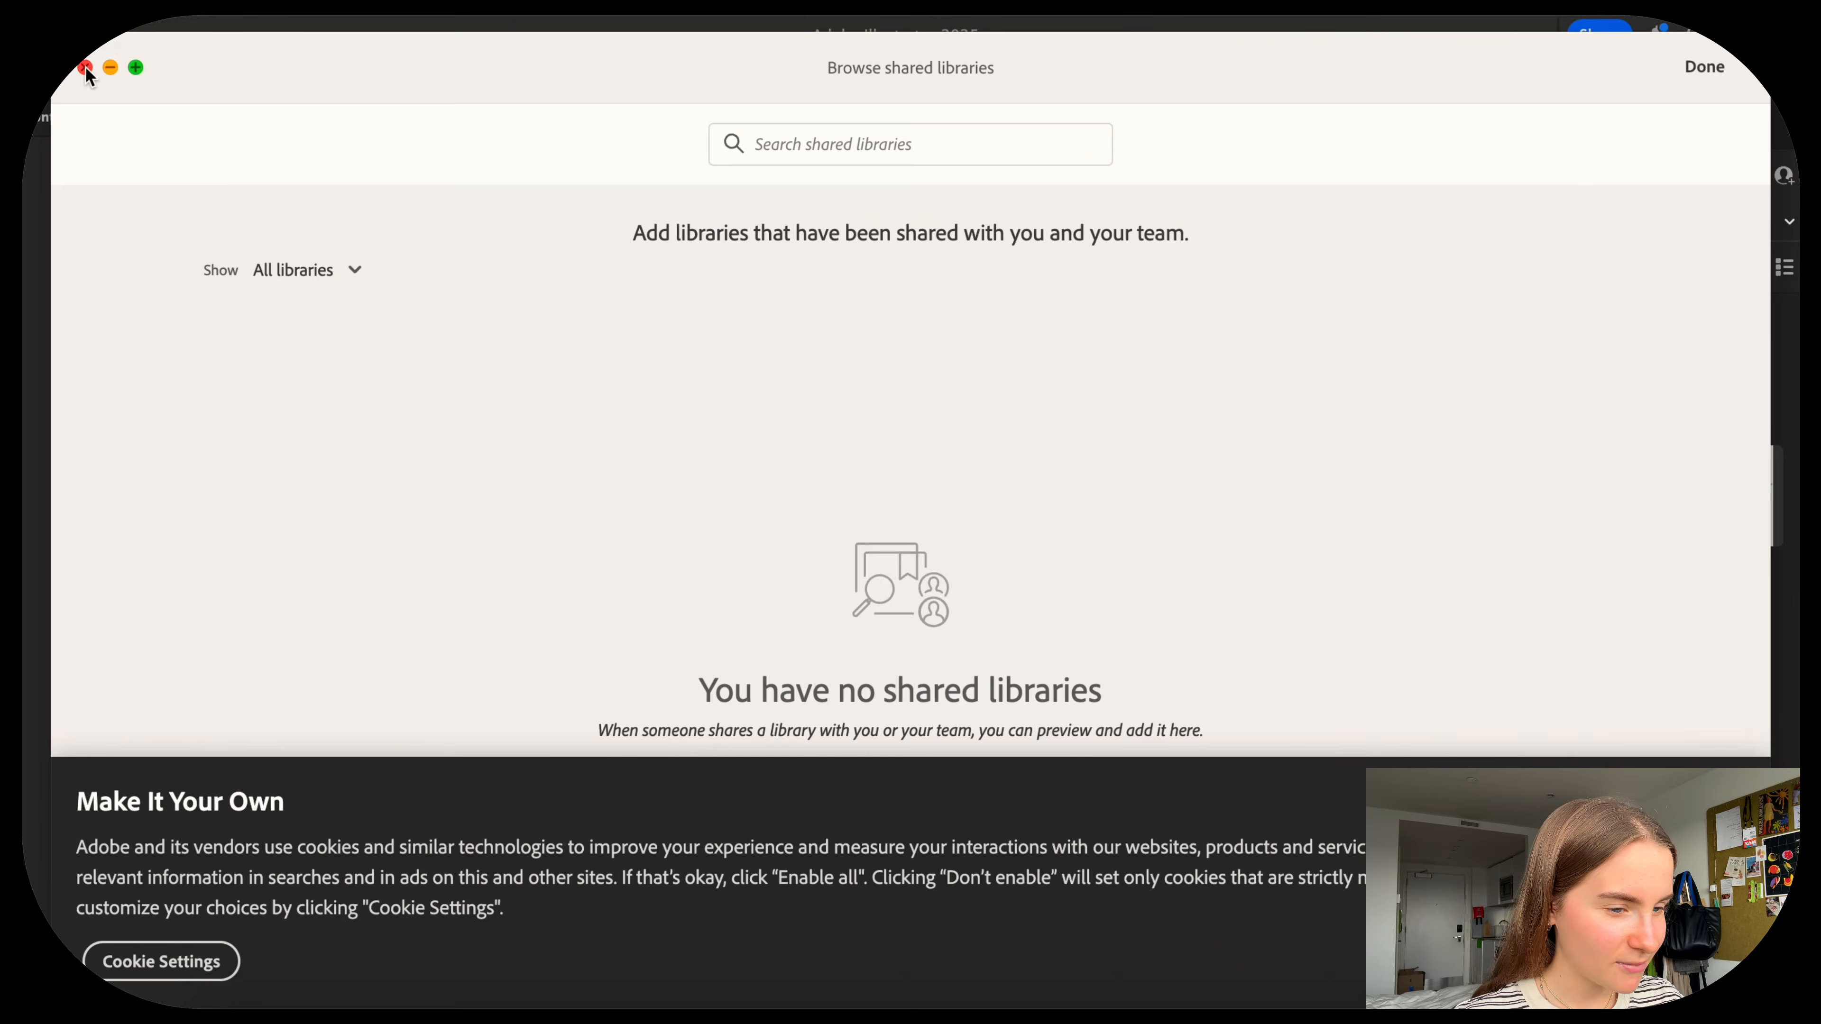
left_click(86, 65)
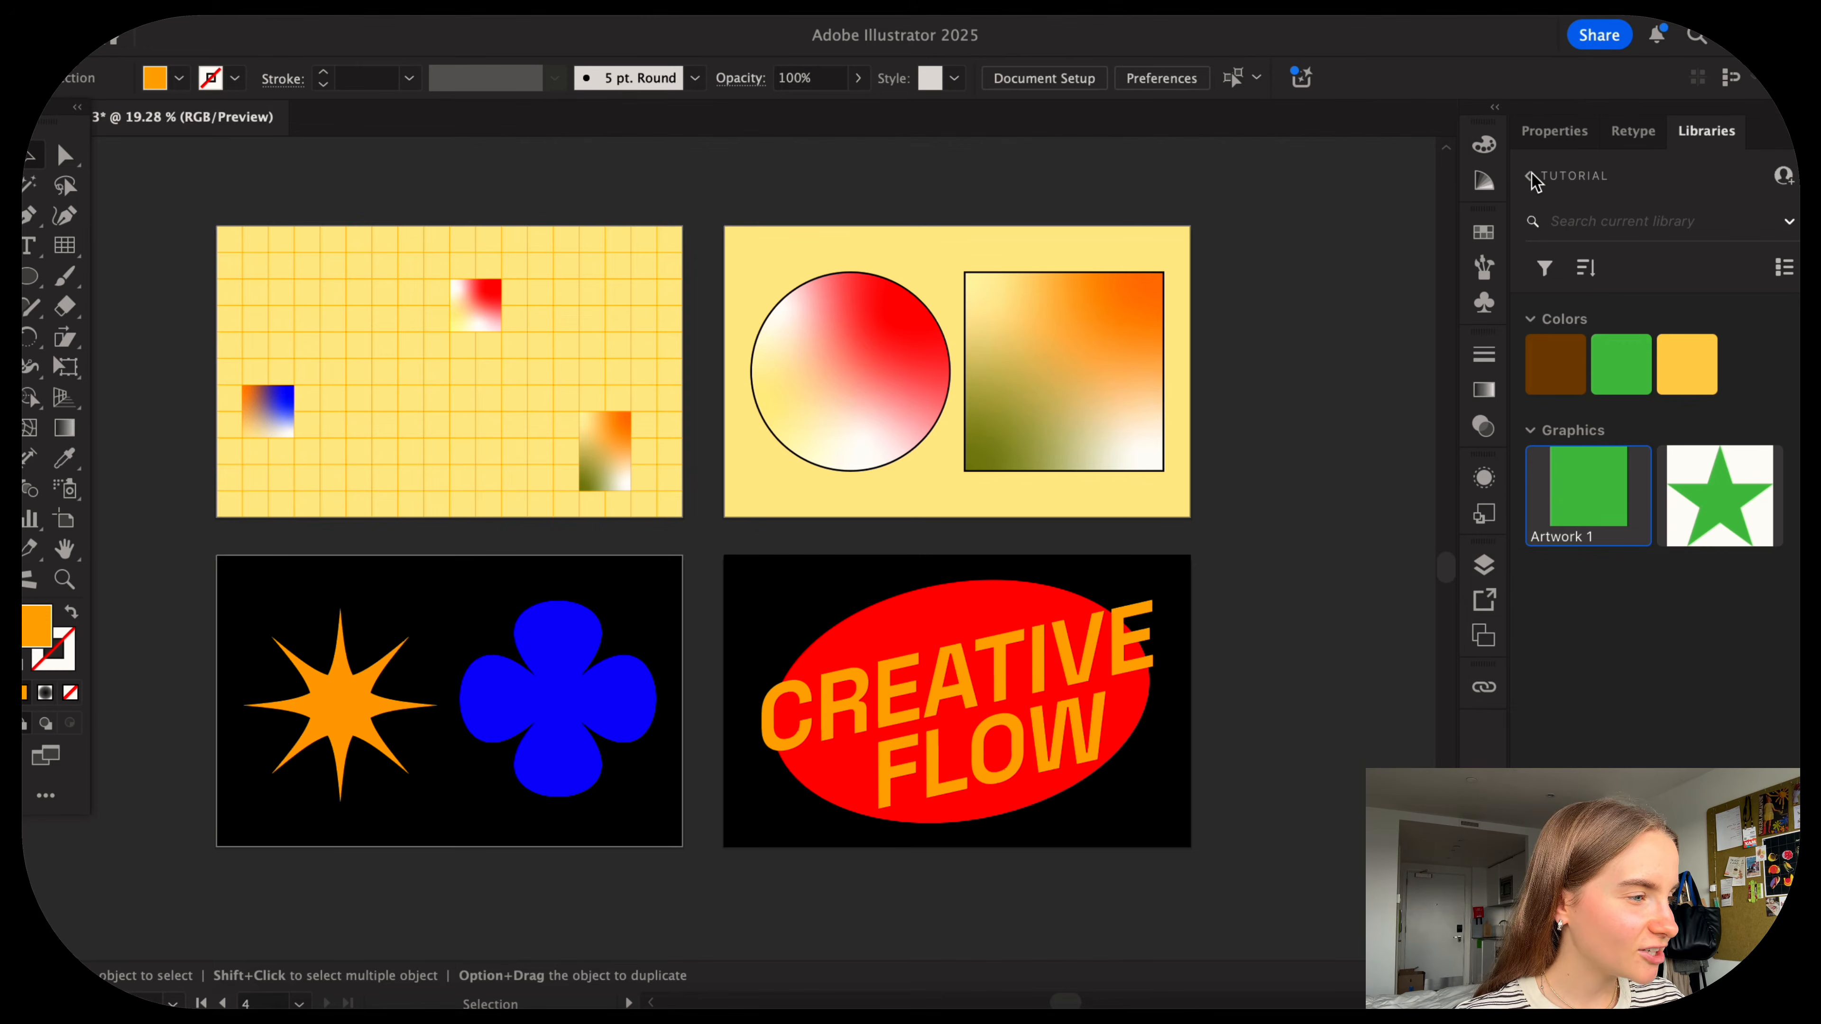
left_click(1634, 140)
left_click(1694, 140)
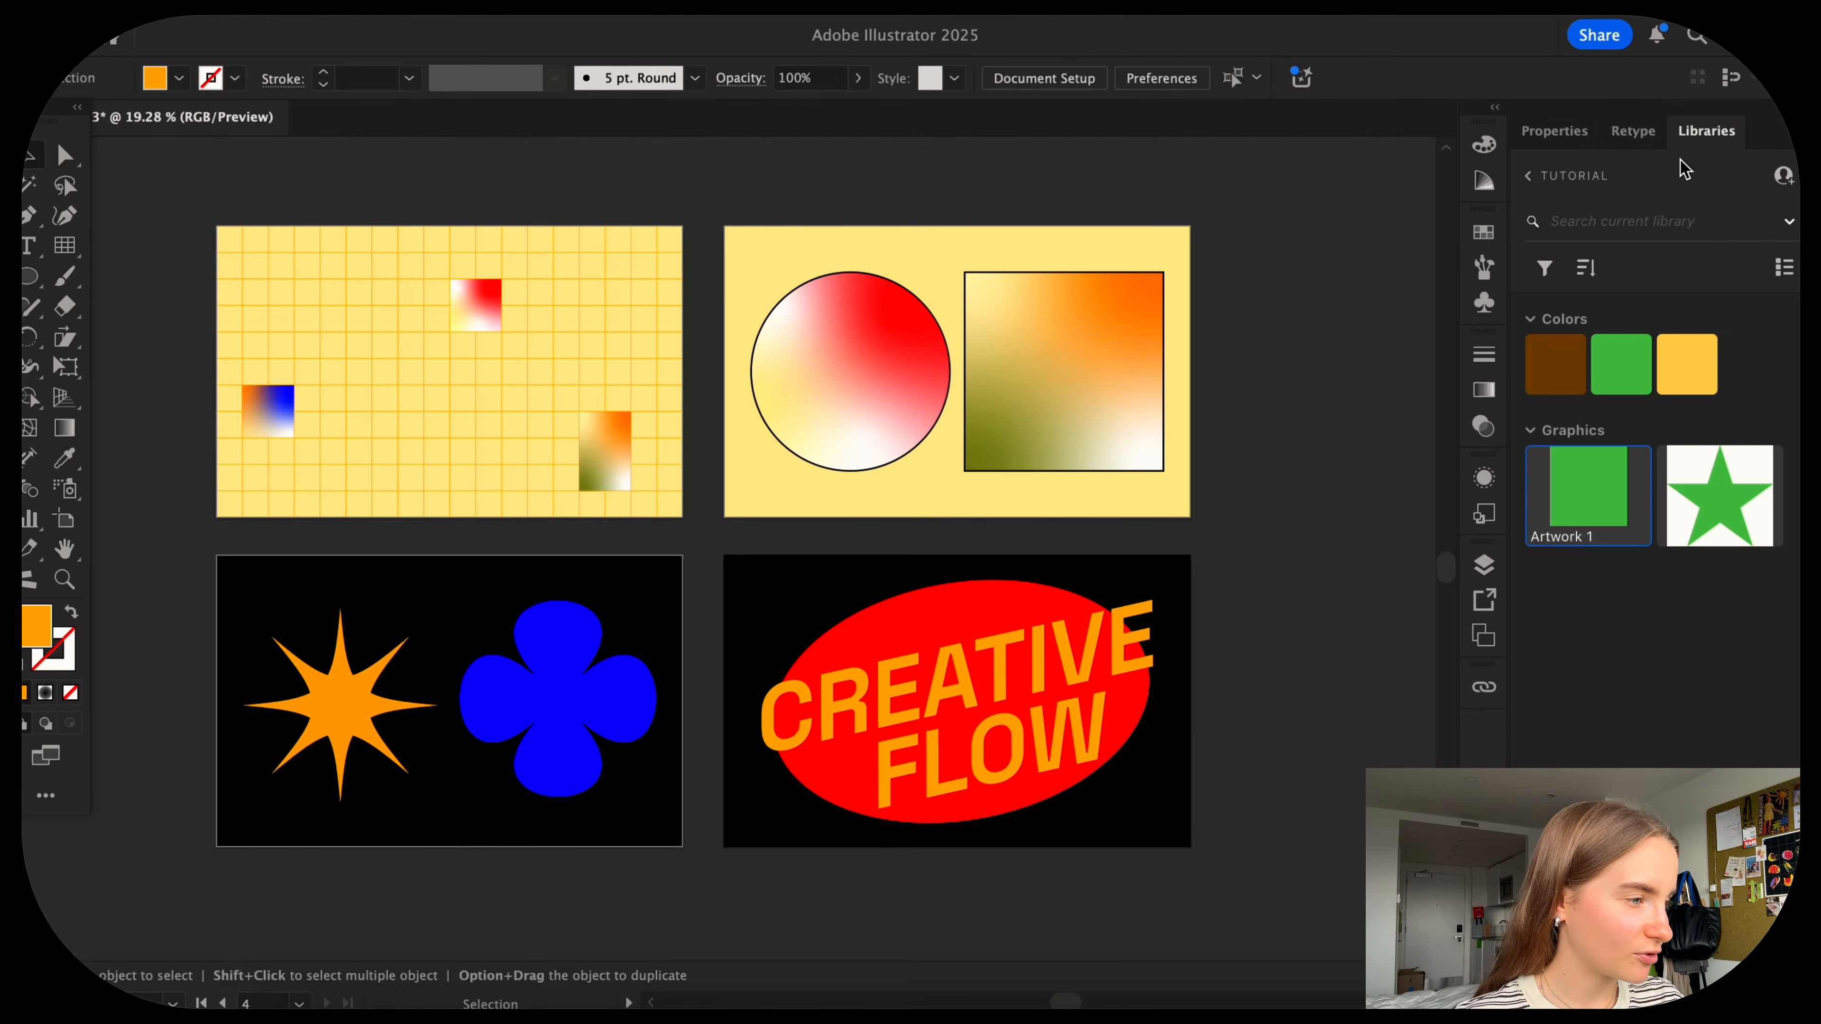
left_click(1634, 132)
left_click(1581, 134)
left_click(1671, 136)
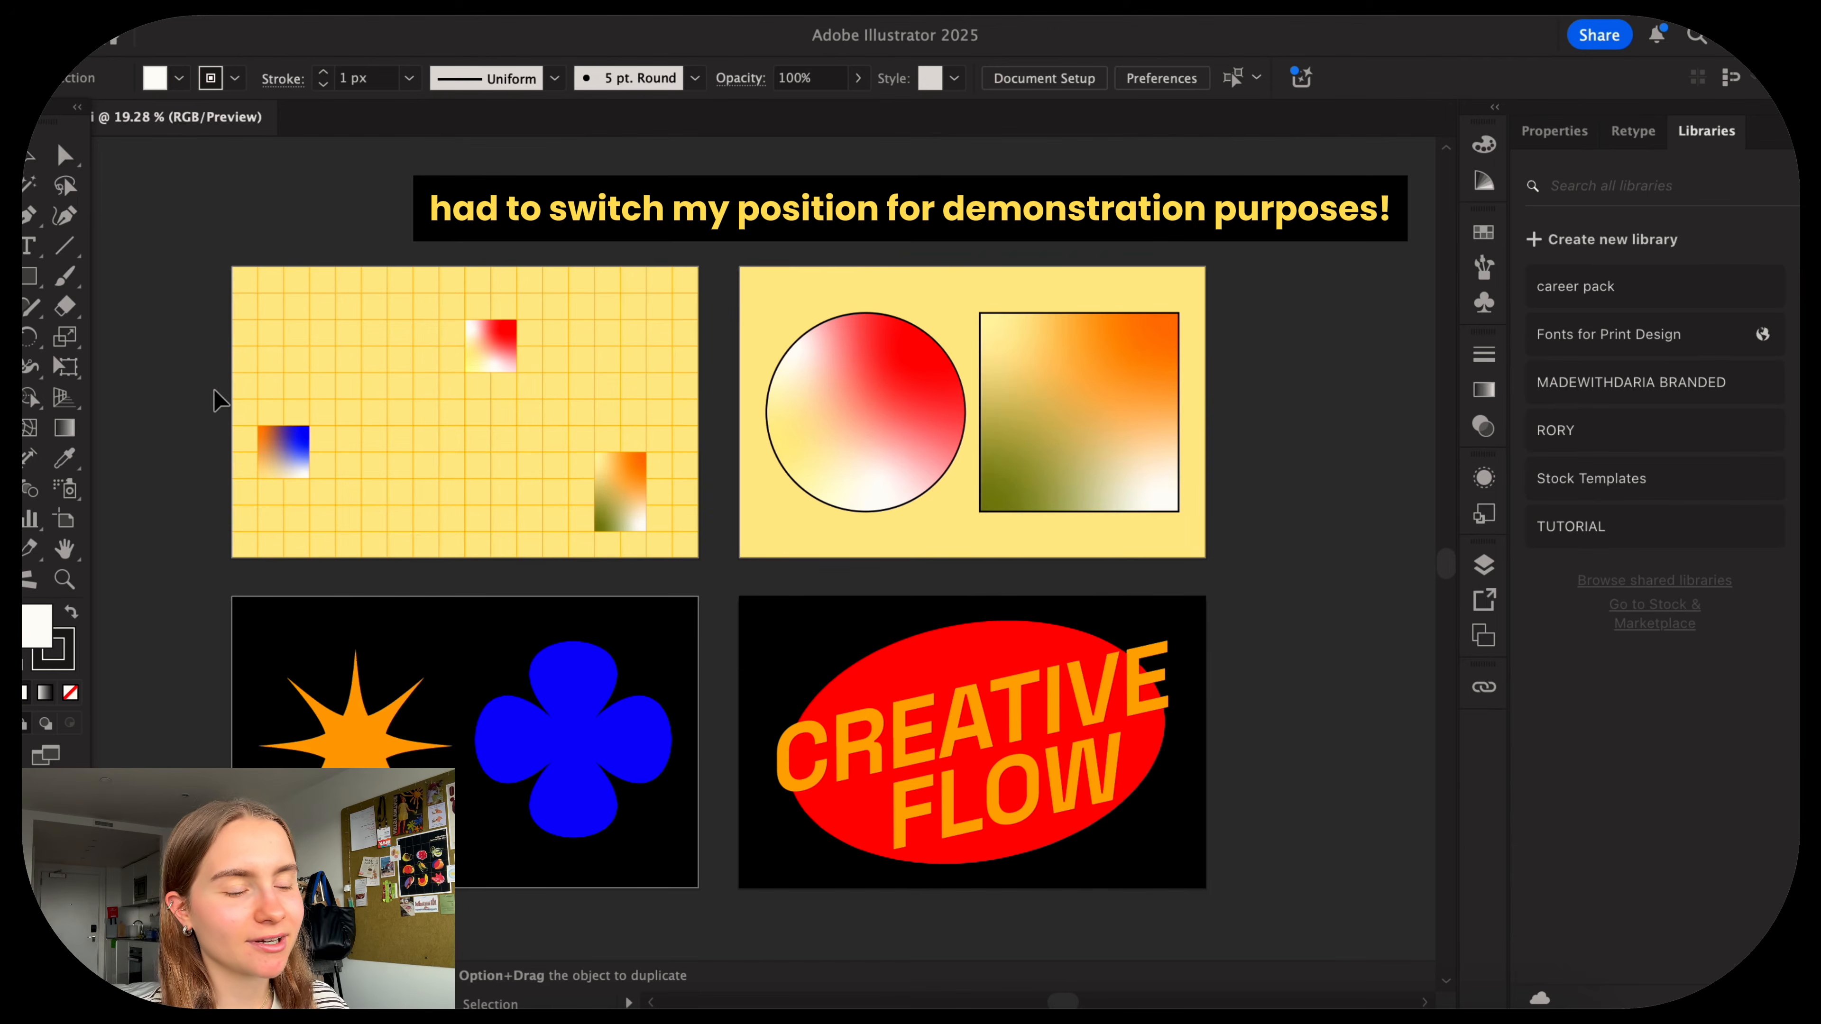
Locate Libraries among the available panels, and view the colors saved in the branded library.
scroll(216, 398, "down", 1)
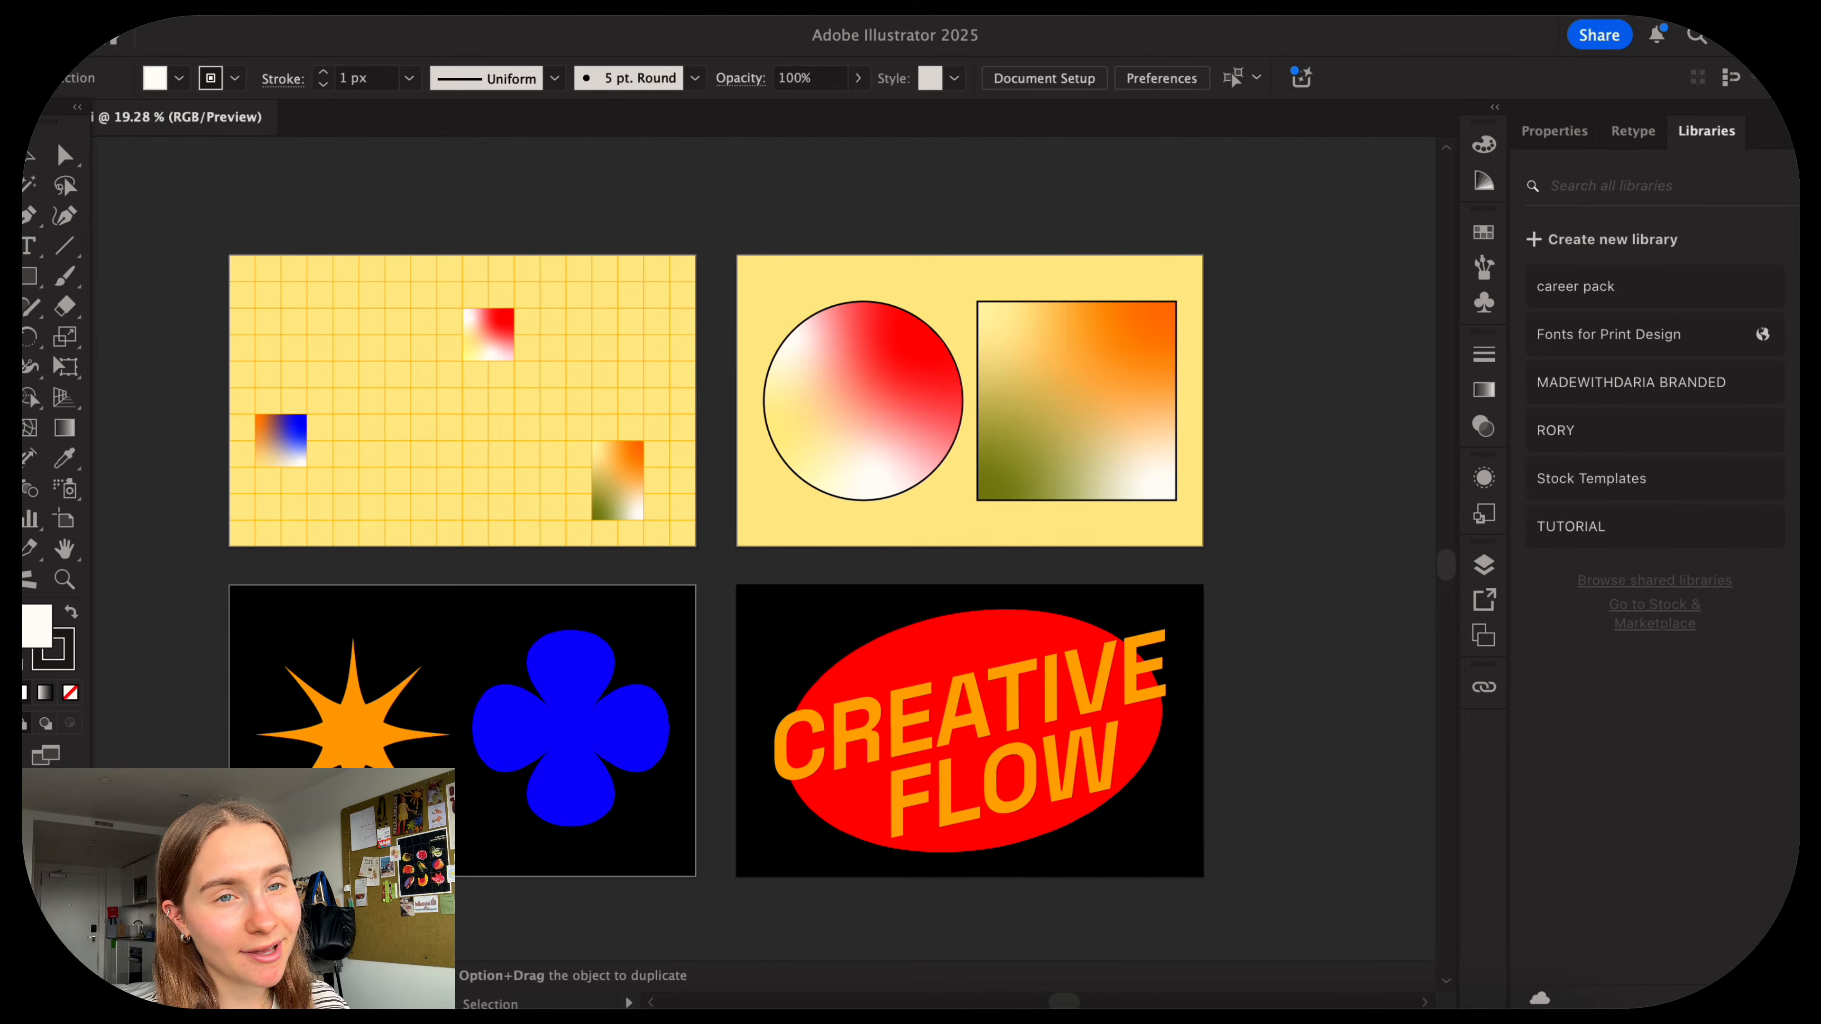
left_click(631, 16)
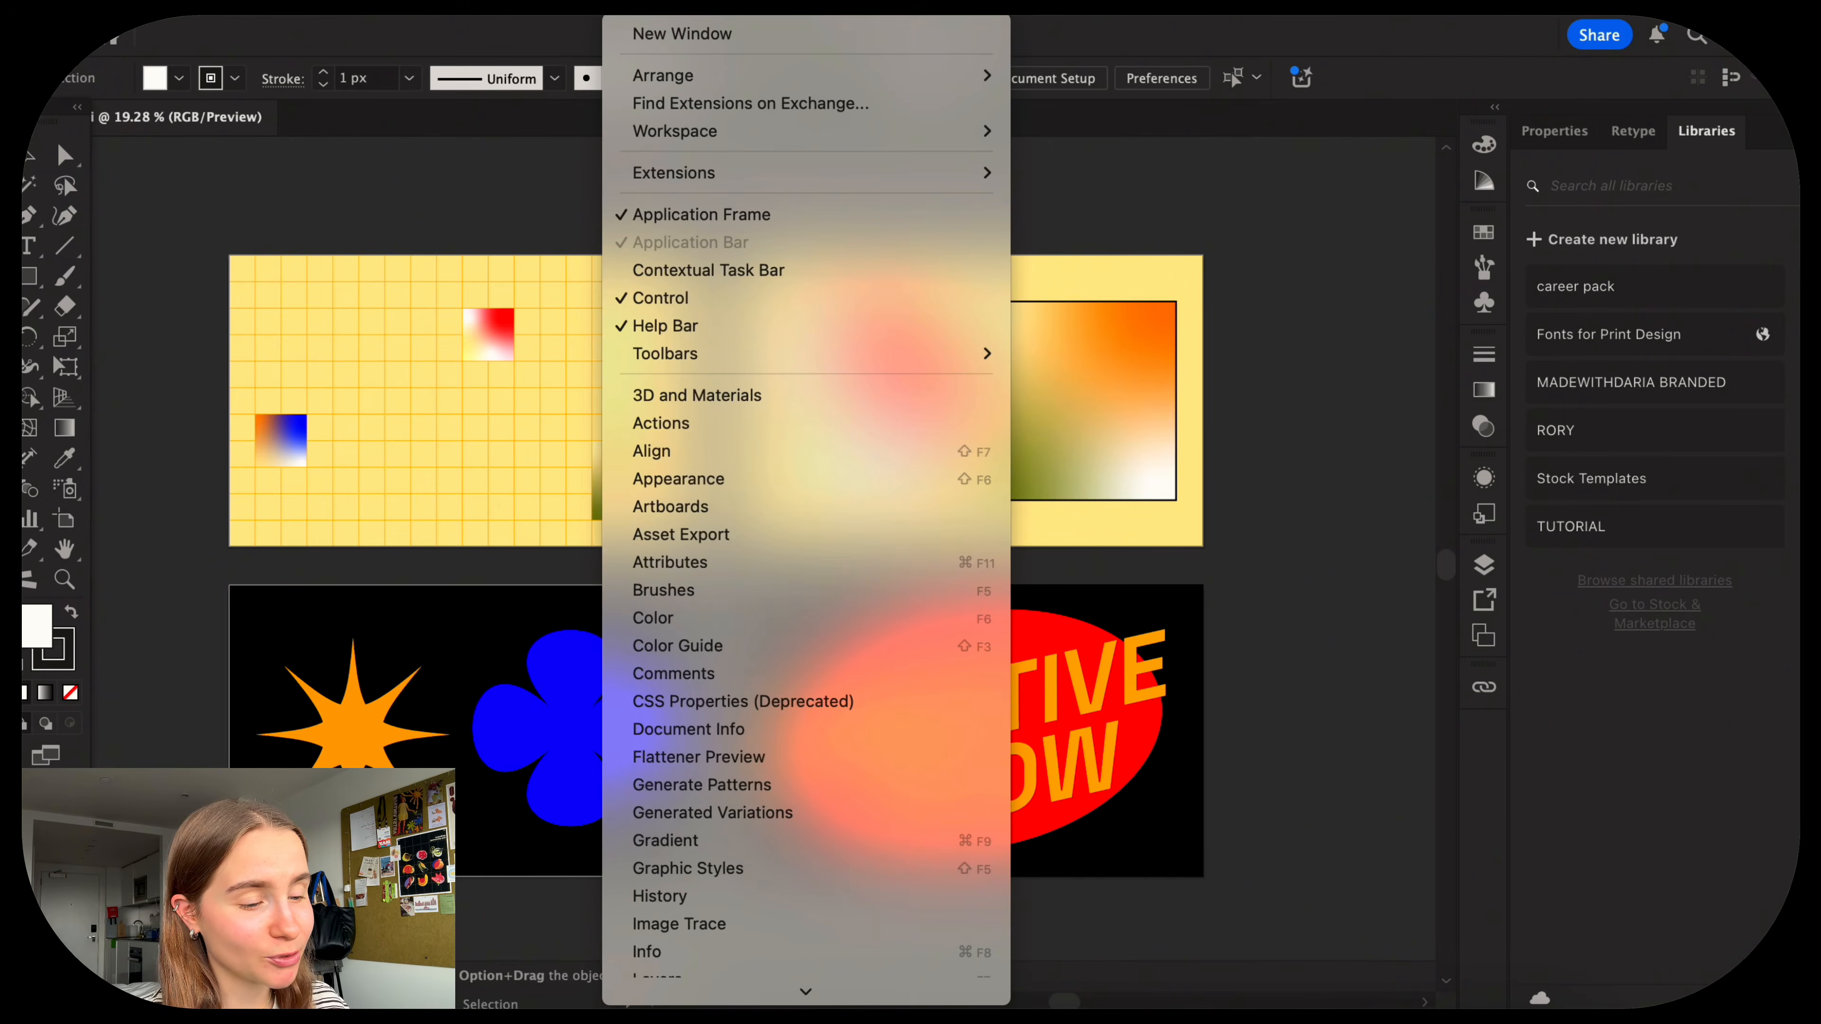
scroll(792, 815, "down", 3)
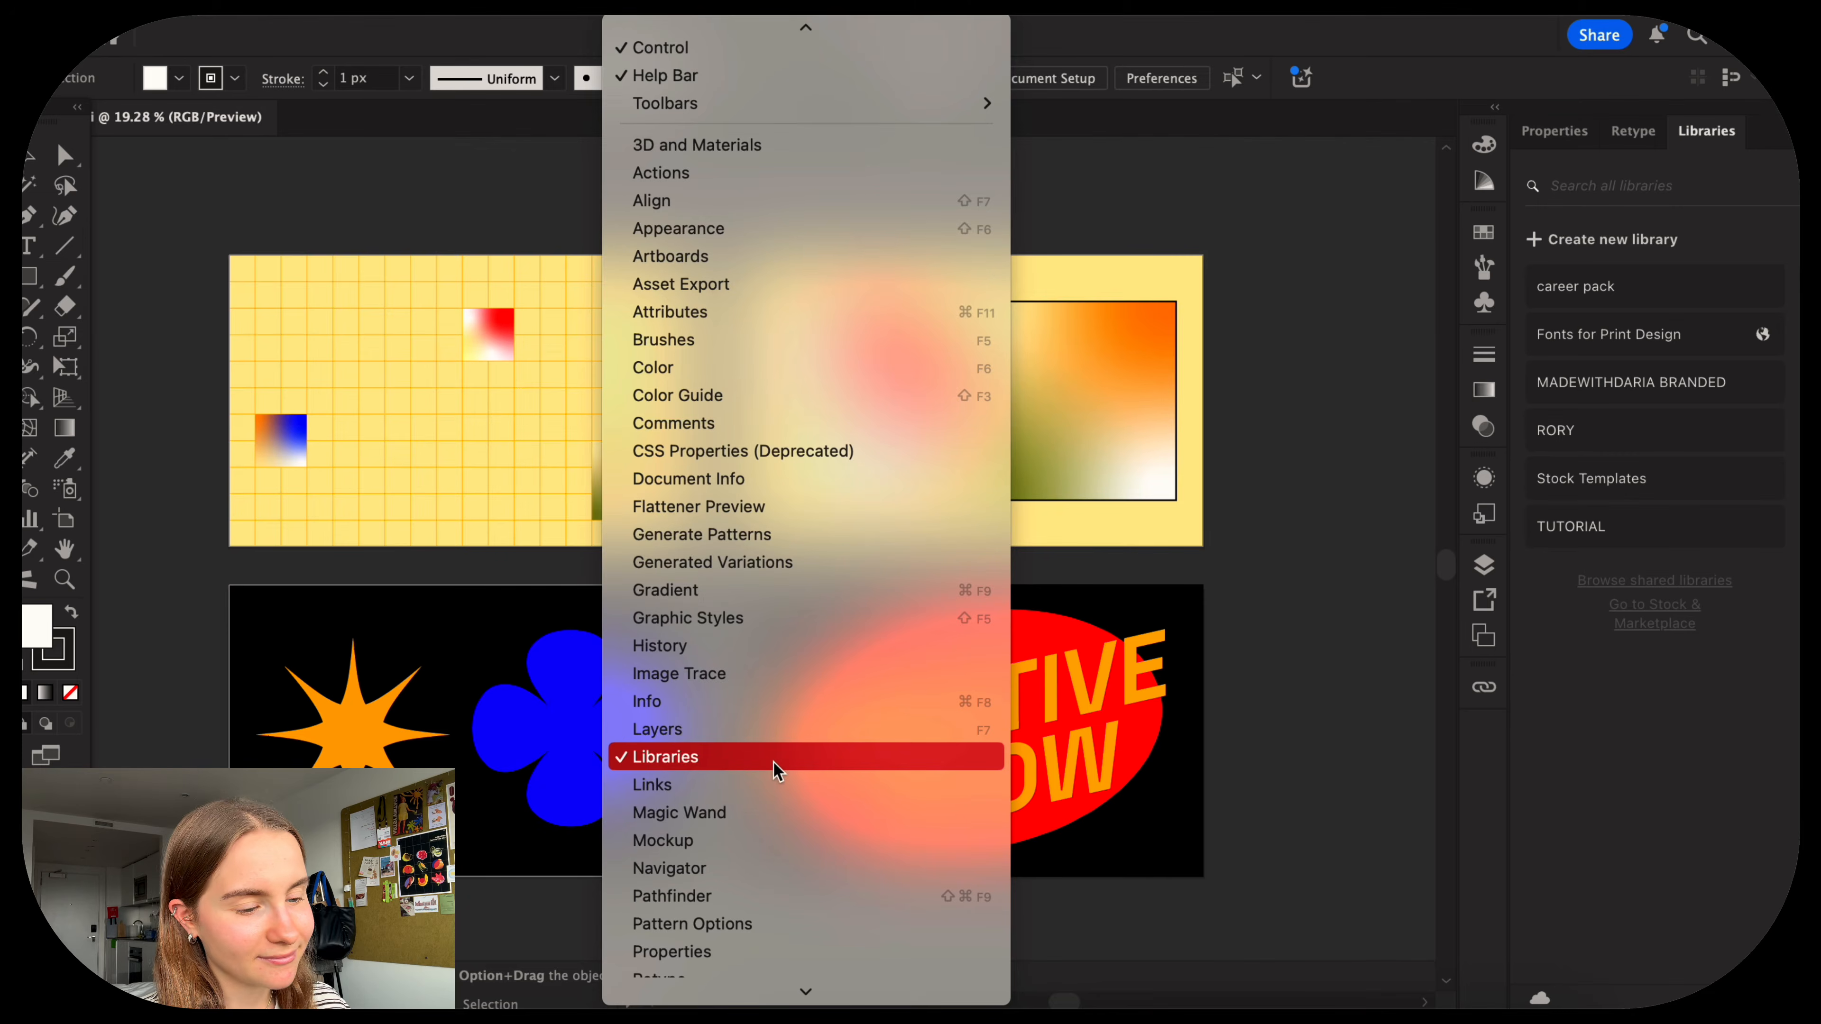
left_click(1304, 423)
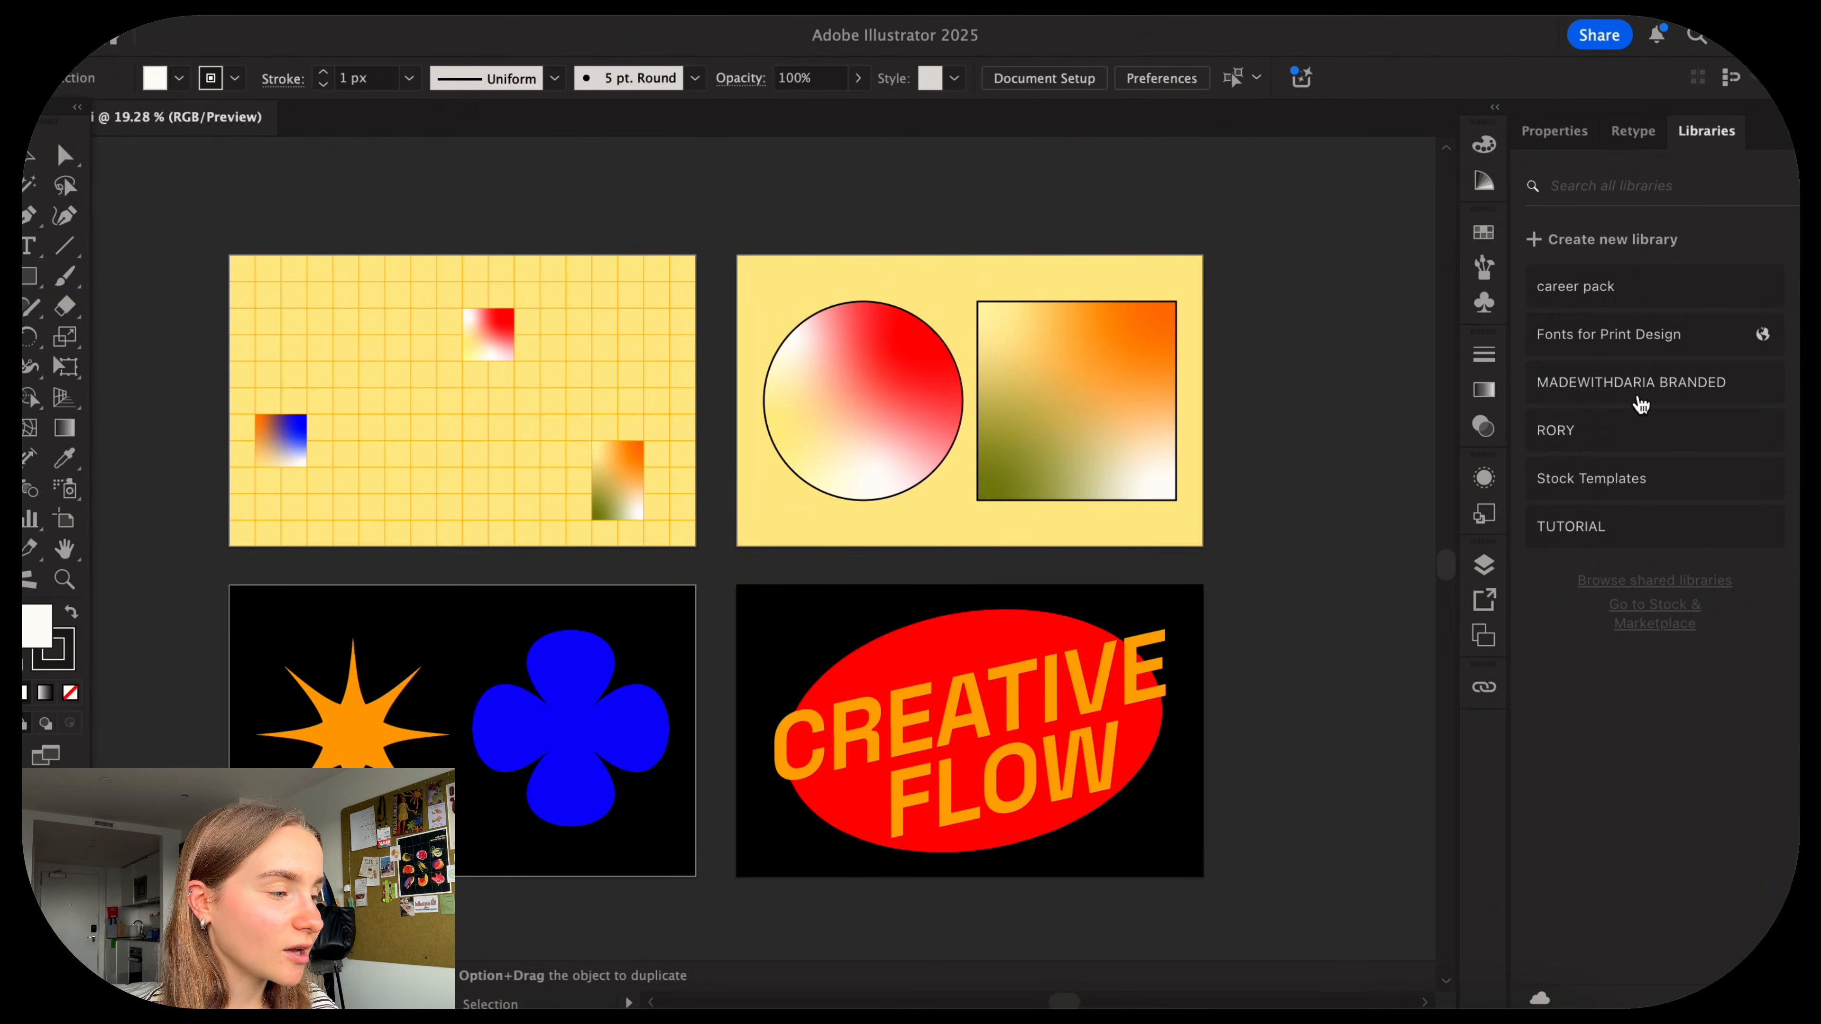
left_click(1676, 382)
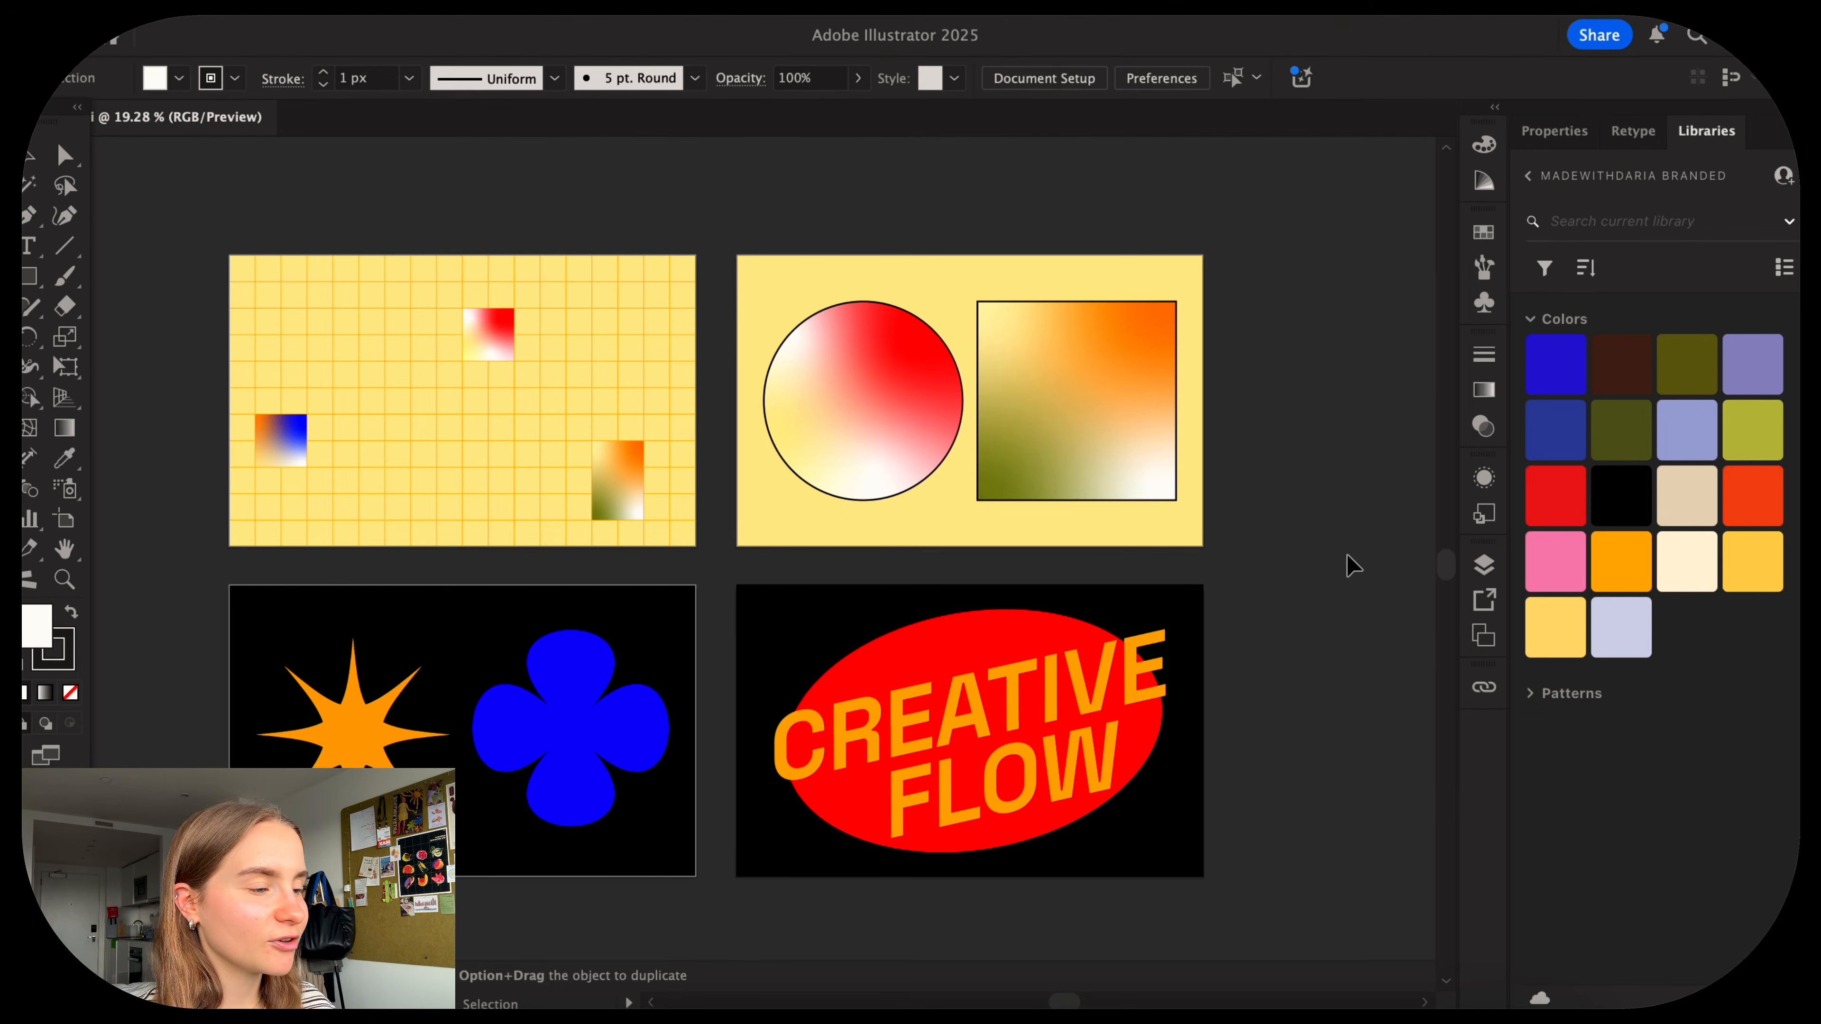
left_click(1528, 176)
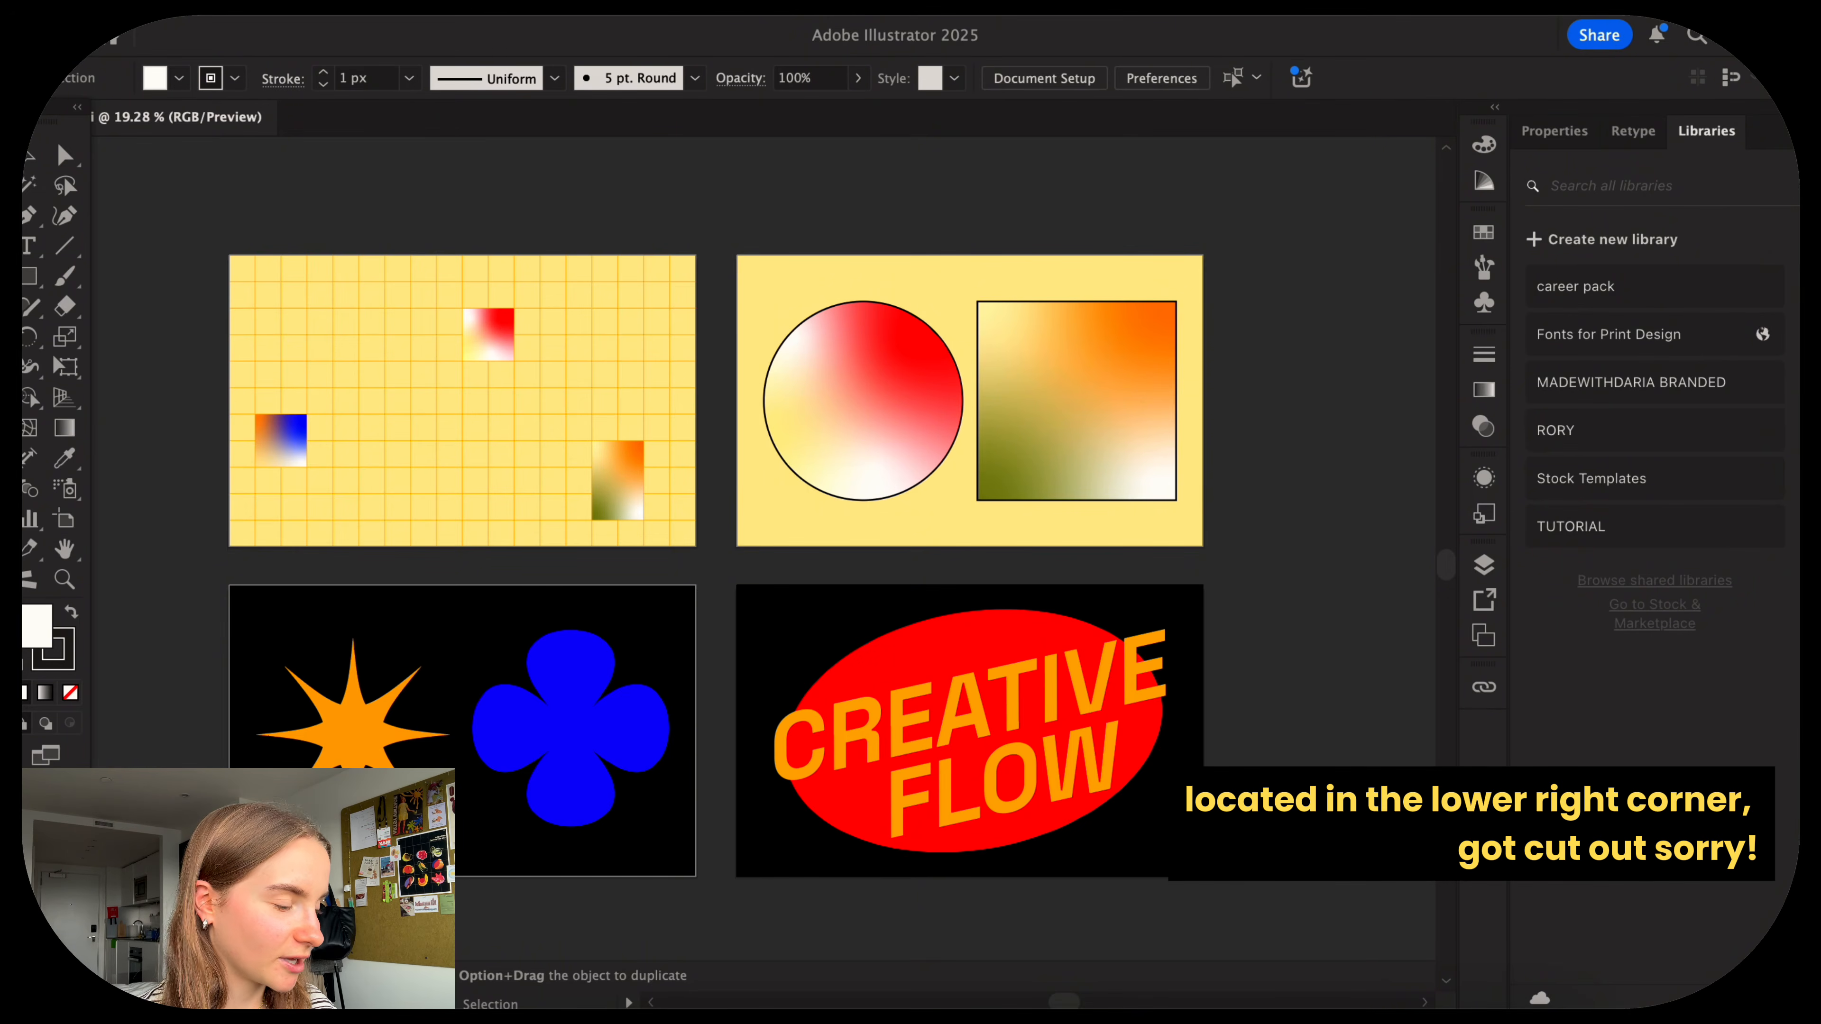
Create a new library named ELSA.
left_click(1765, 999)
left_click(1659, 962)
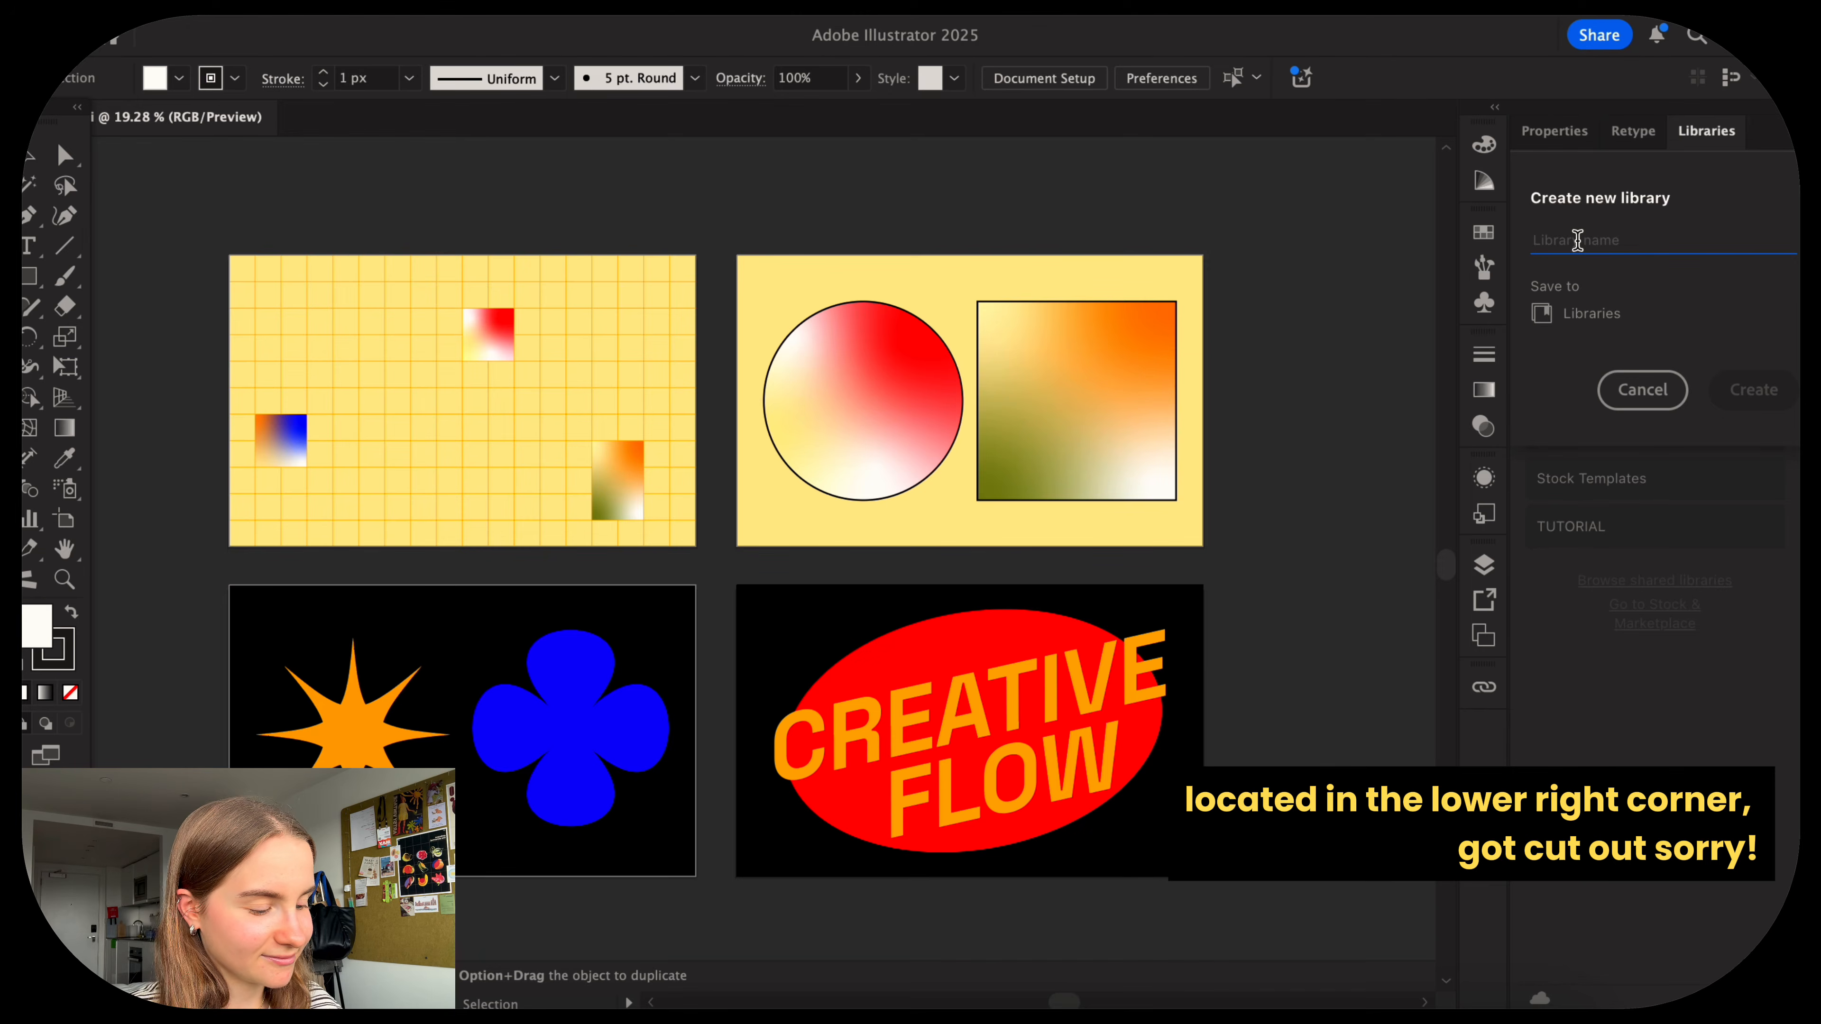
type("ELSA")
left_click(1755, 393)
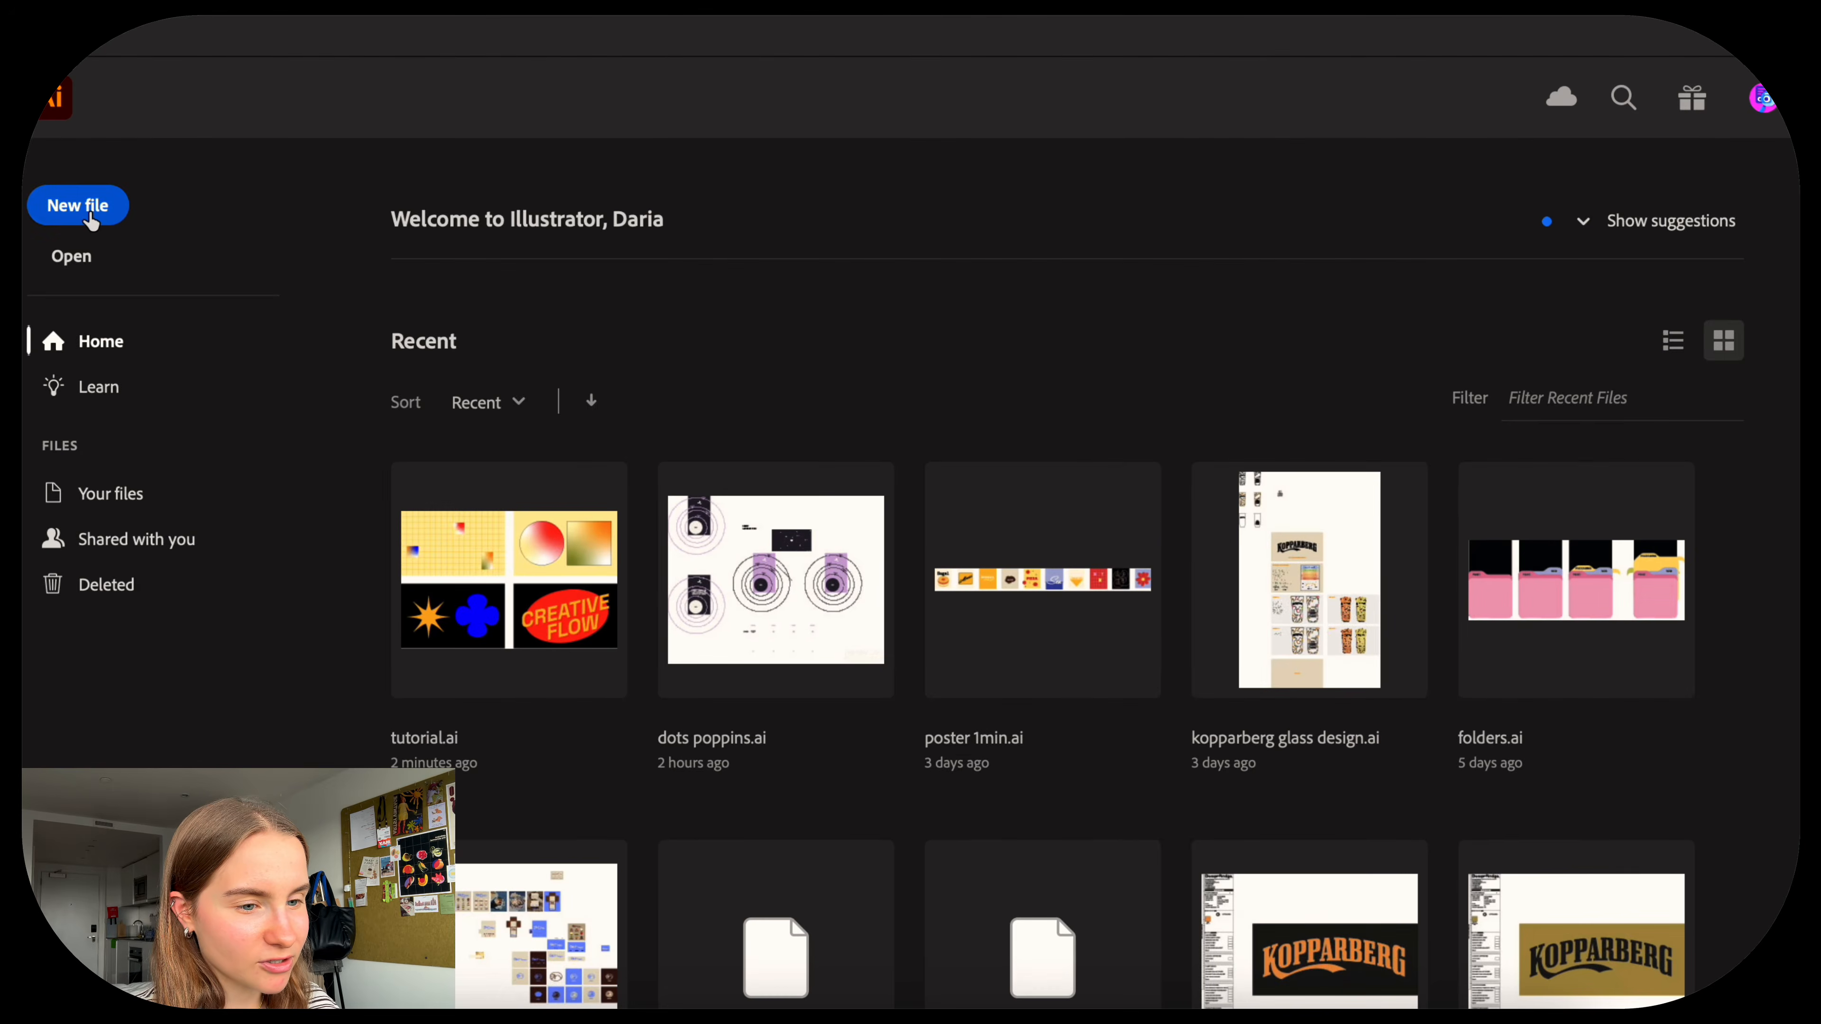
Create a new one-artboard RGB document of 1080 × 1920 px, and return to the tutorial document.
left_click(90, 217)
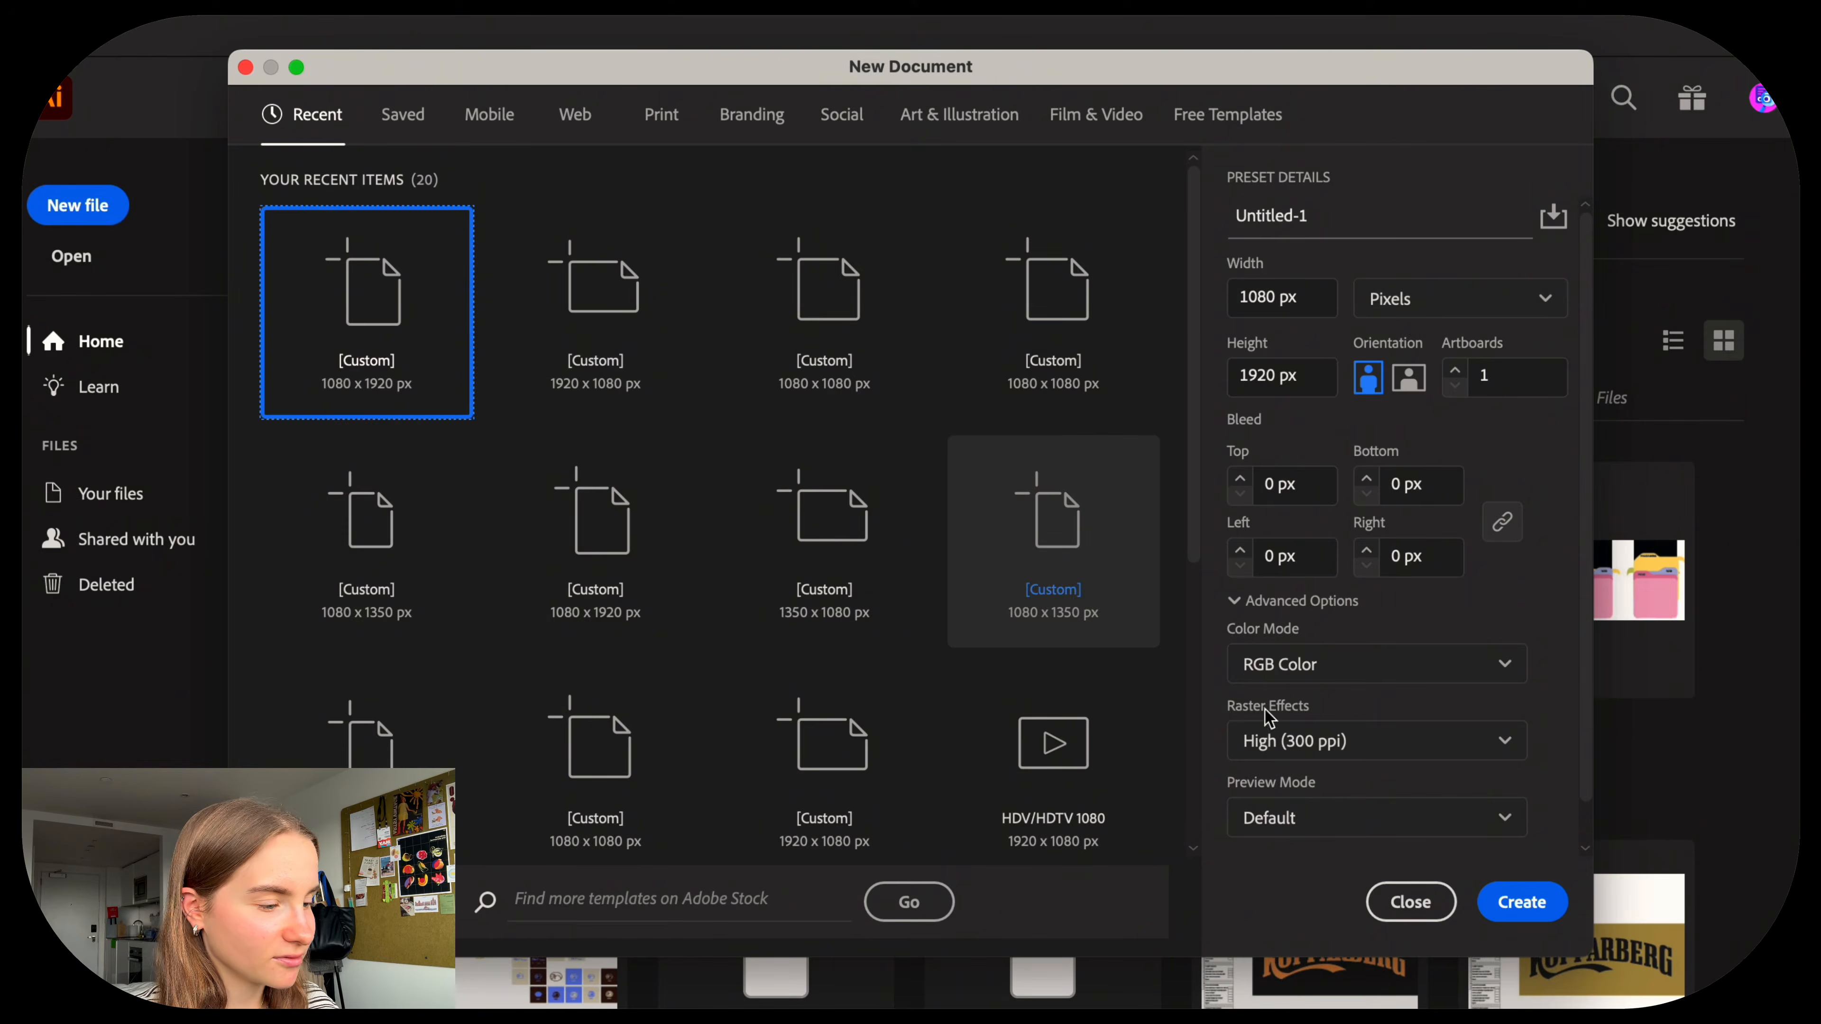
key("Return")
left_click(214, 120)
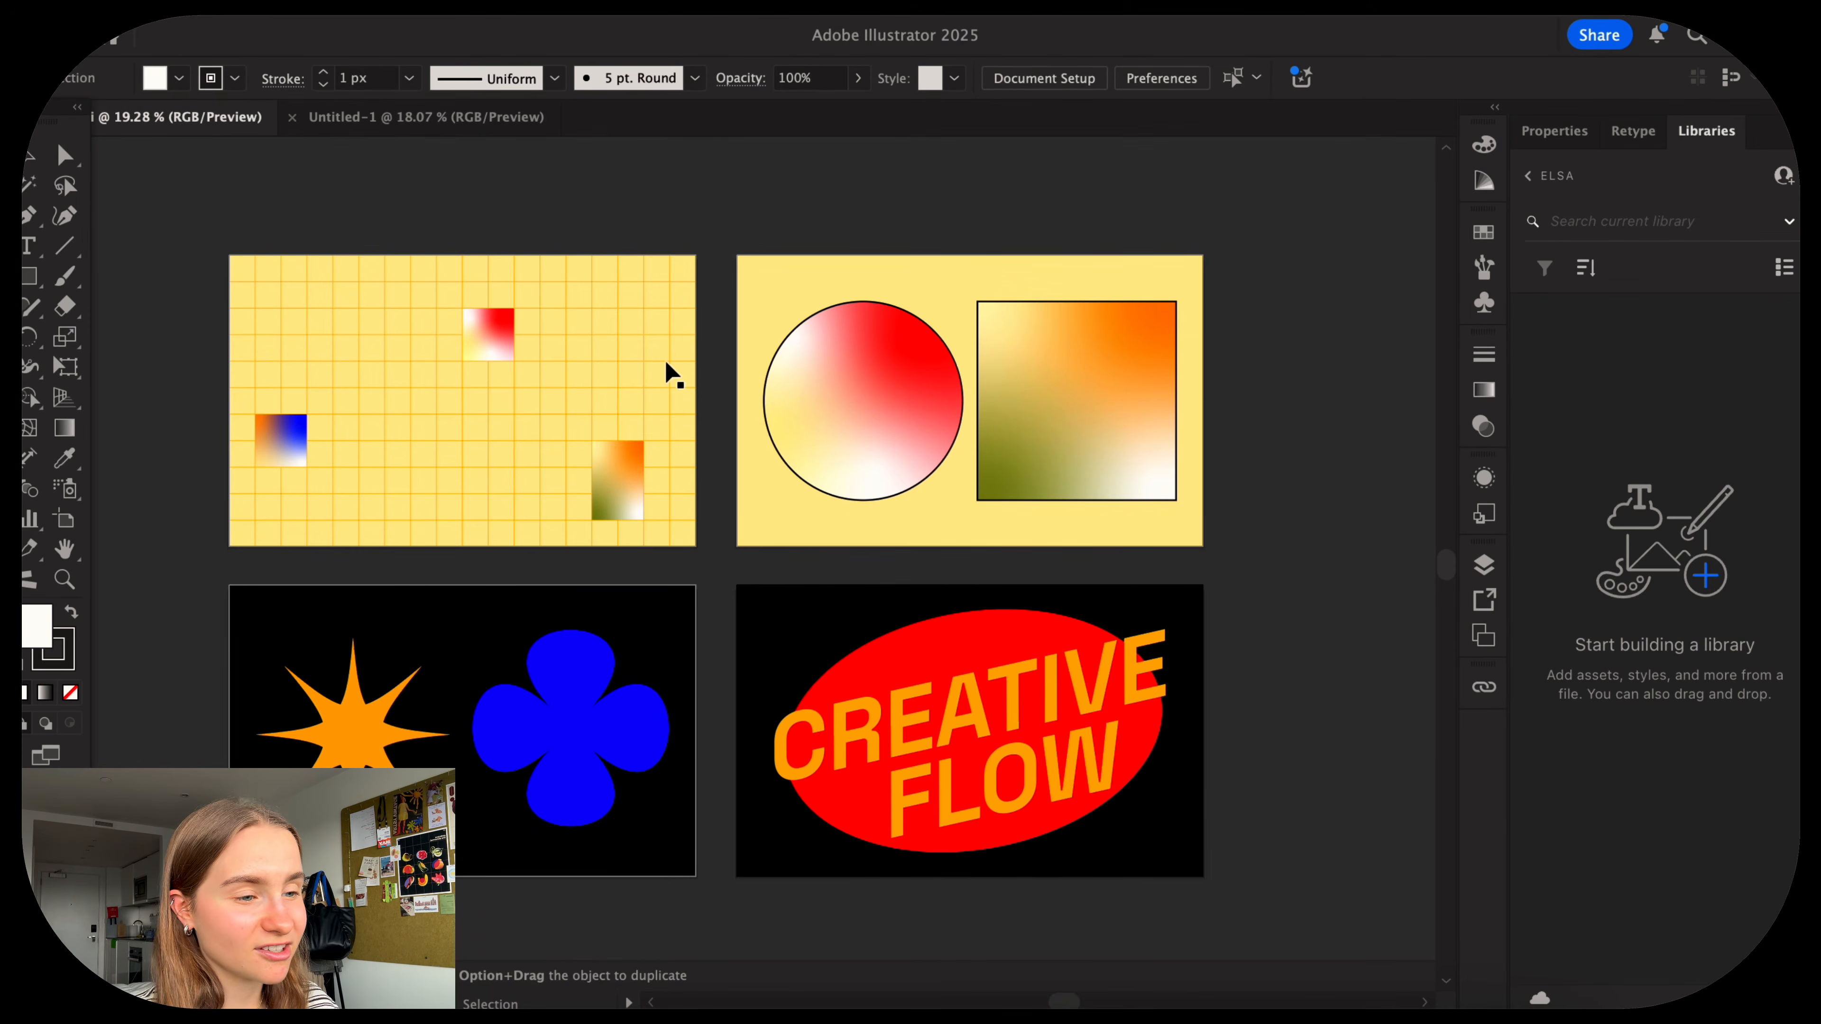
left_click(431, 119)
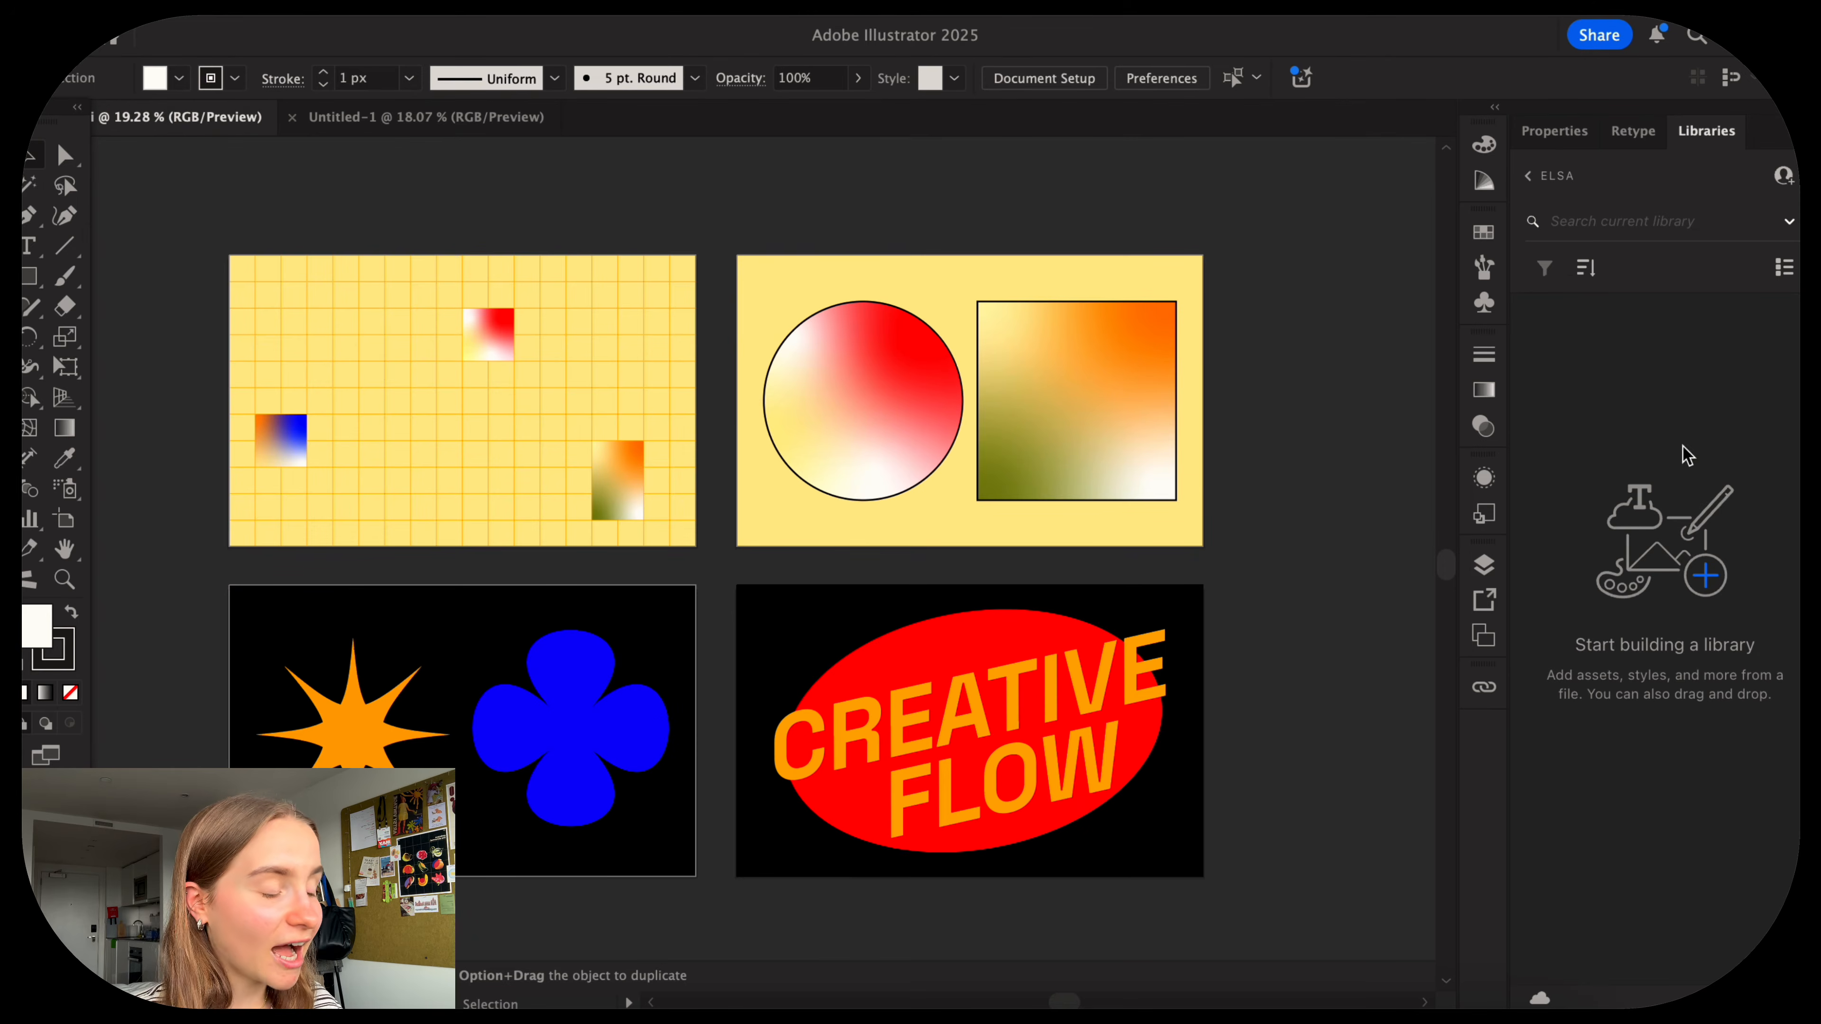
left_click(201, 117)
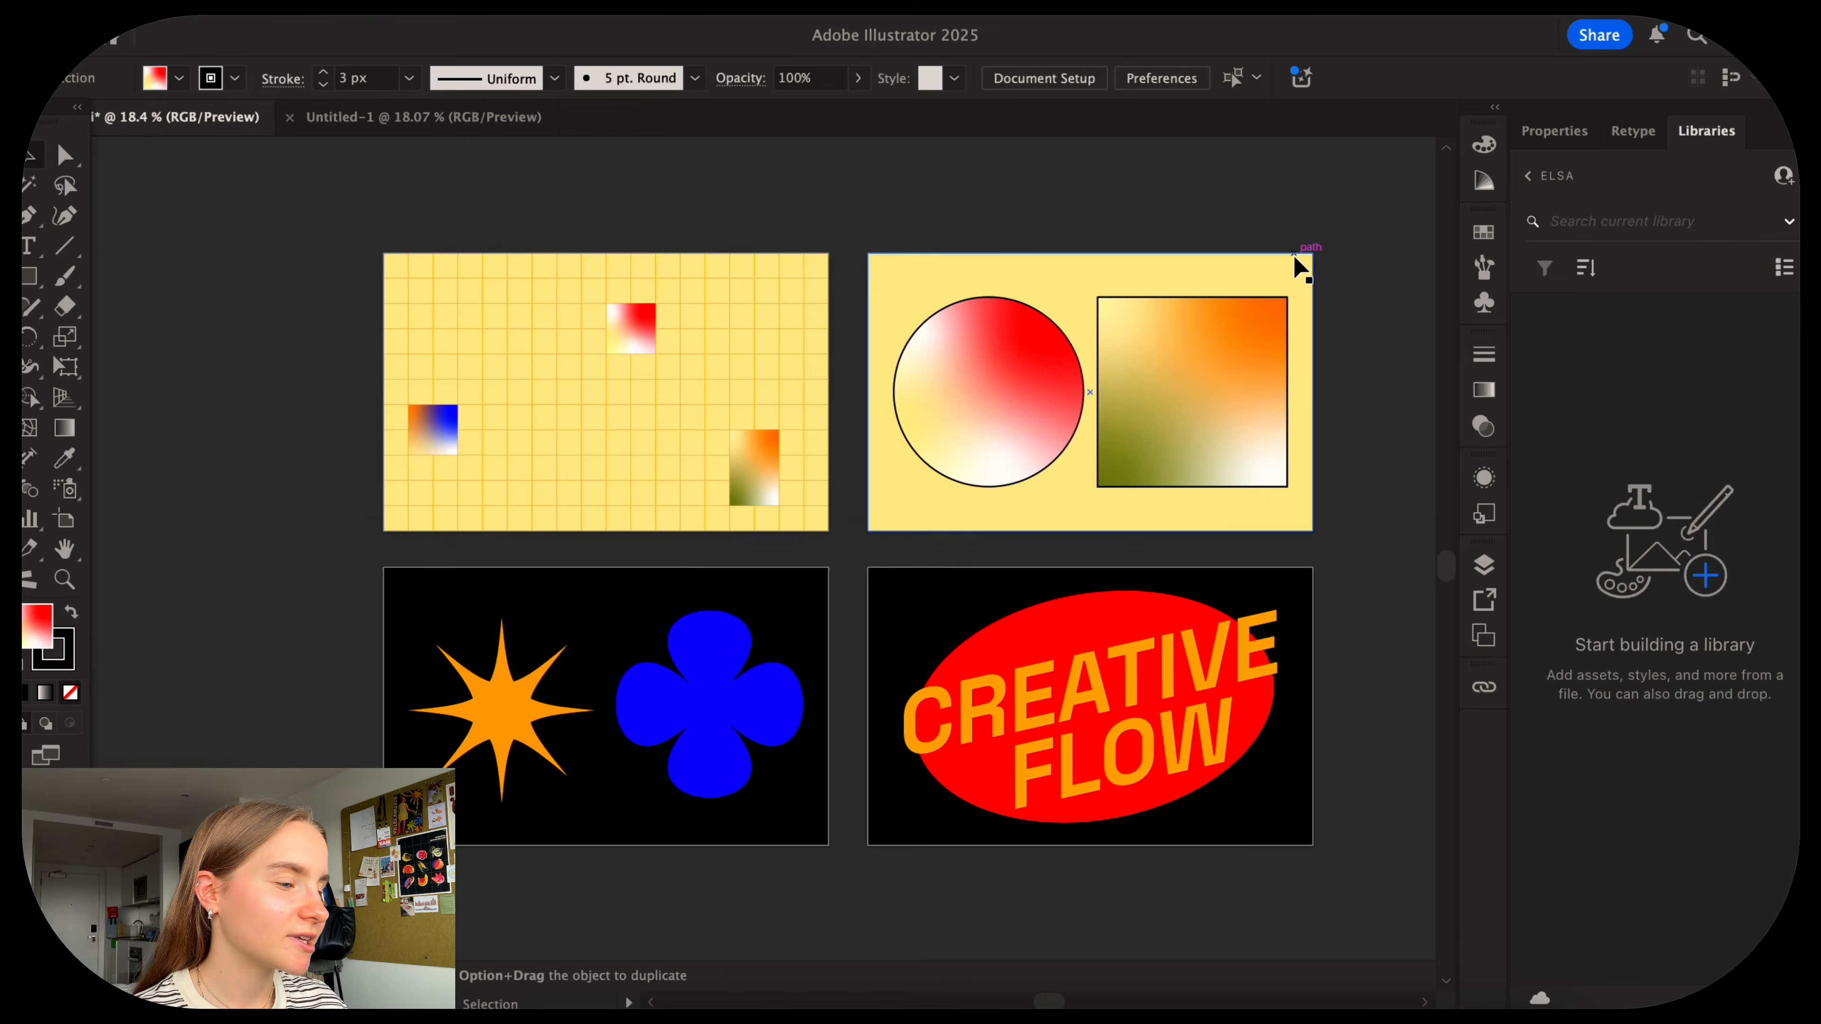
Add the pale yellow fill of the background behind the gradient circle and square to the ELSA library.
scroll(1294, 267, "up", 2)
left_click(1293, 257)
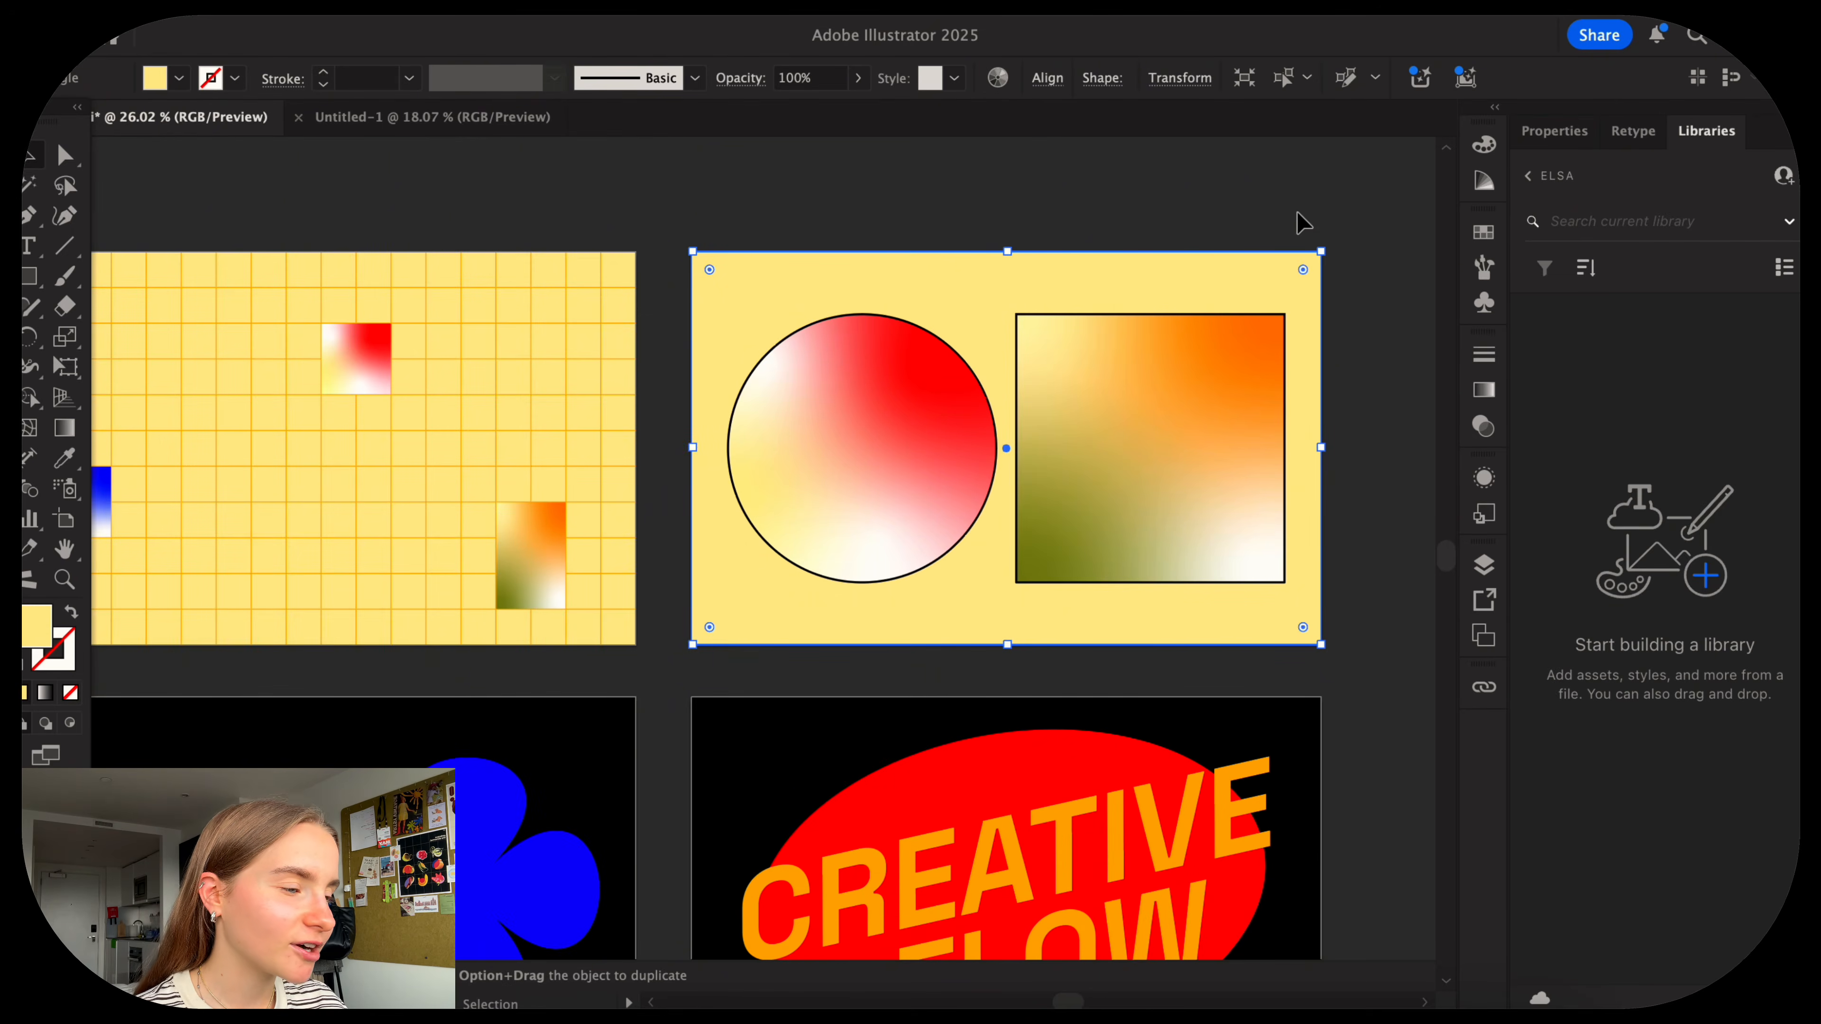
scroll(1303, 221, "up", 1)
scroll(1303, 221, "up", 1)
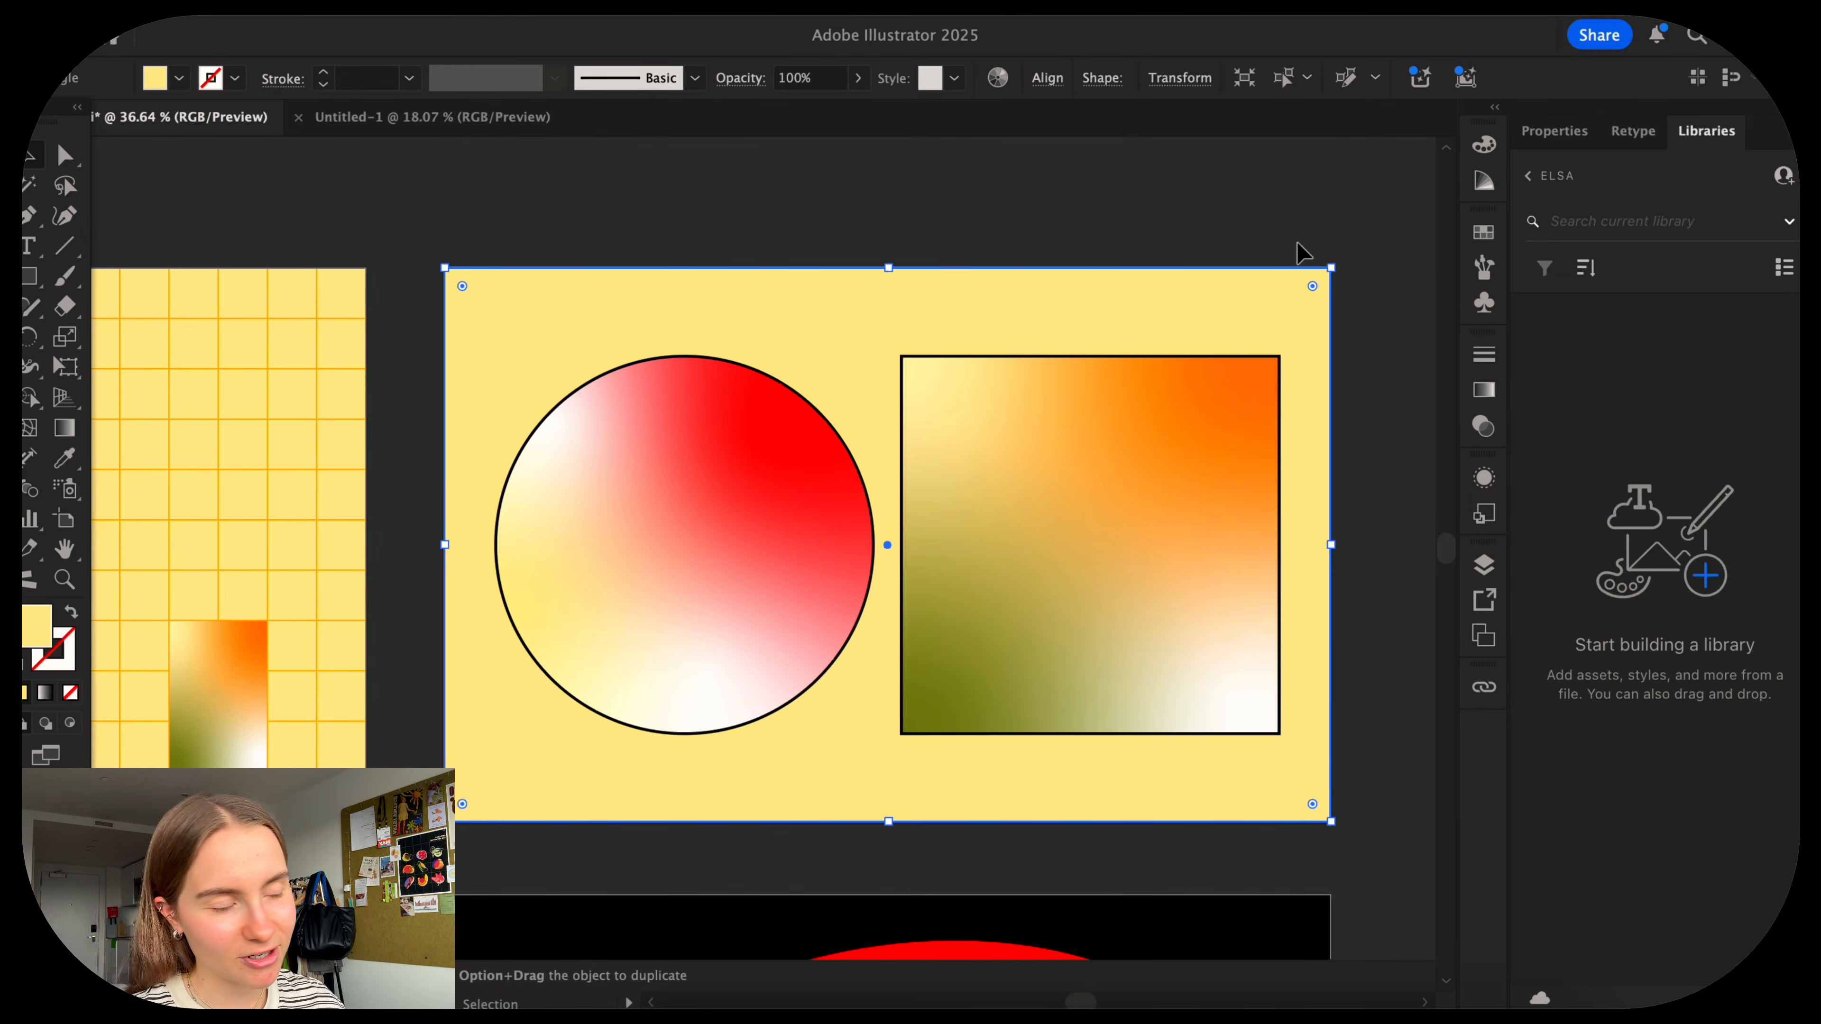
scroll(480, 211, "up", 1)
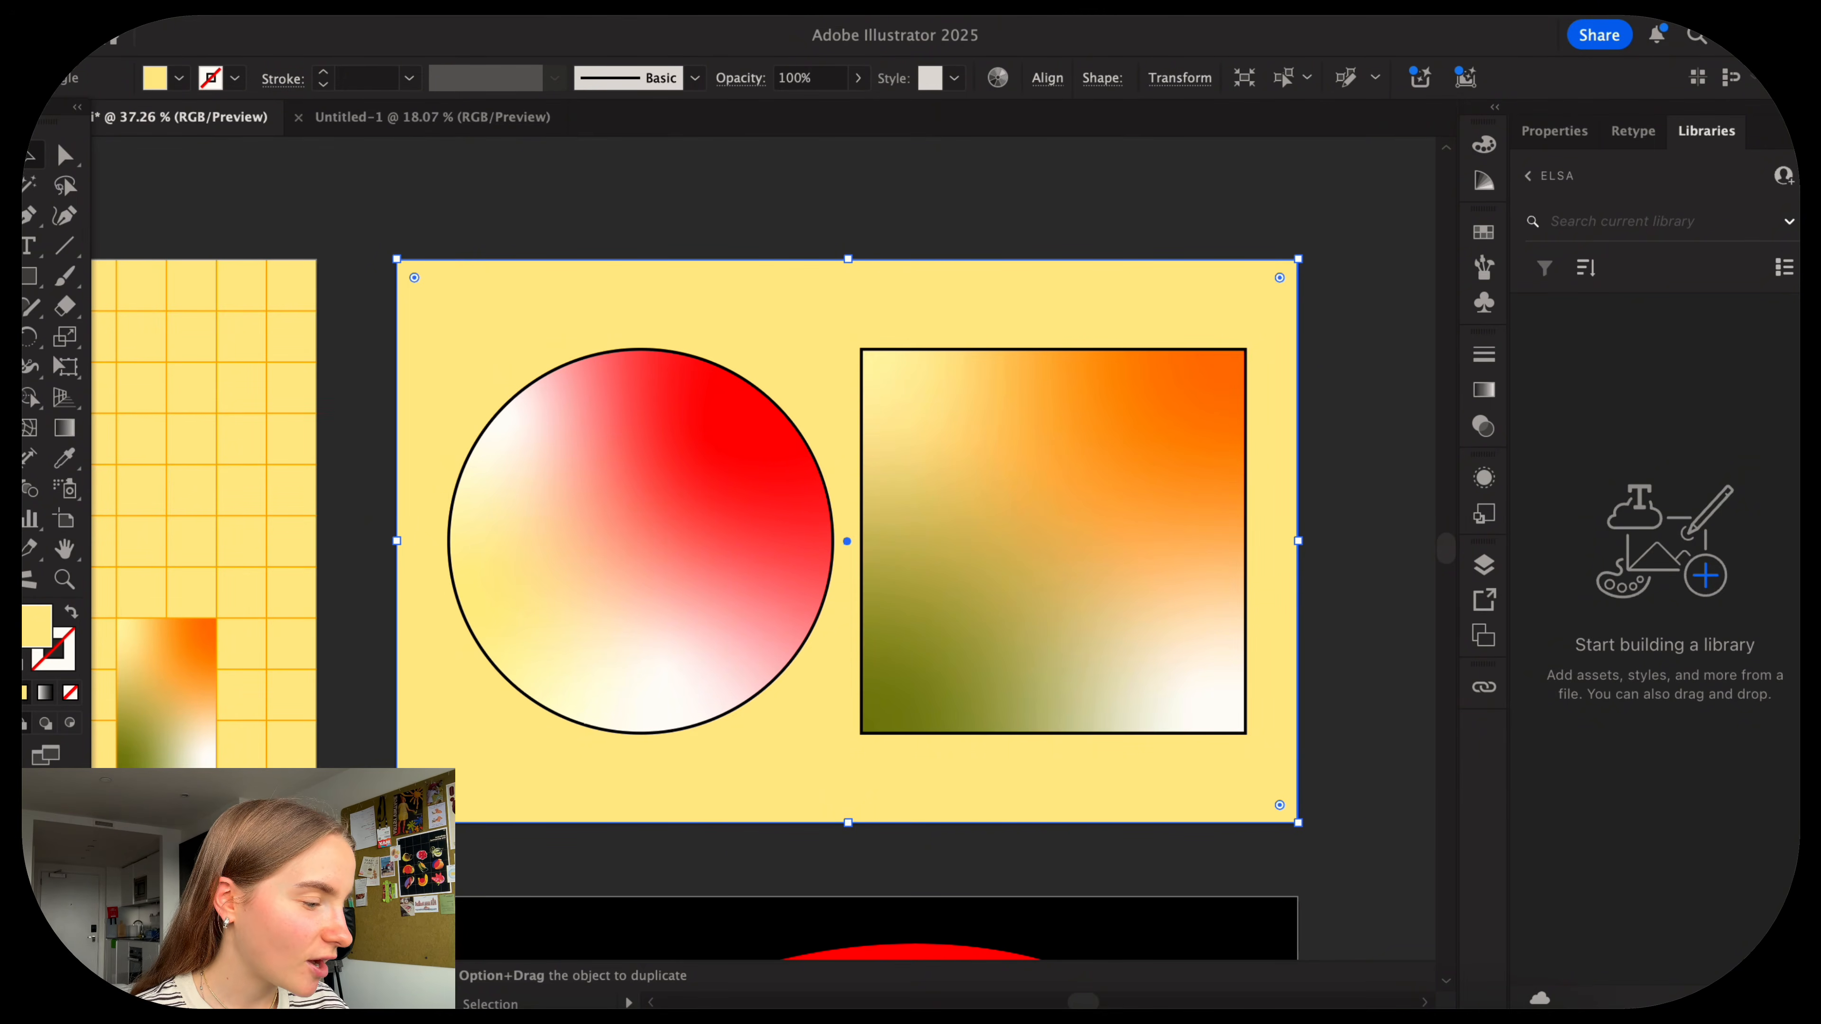
left_click(1696, 995)
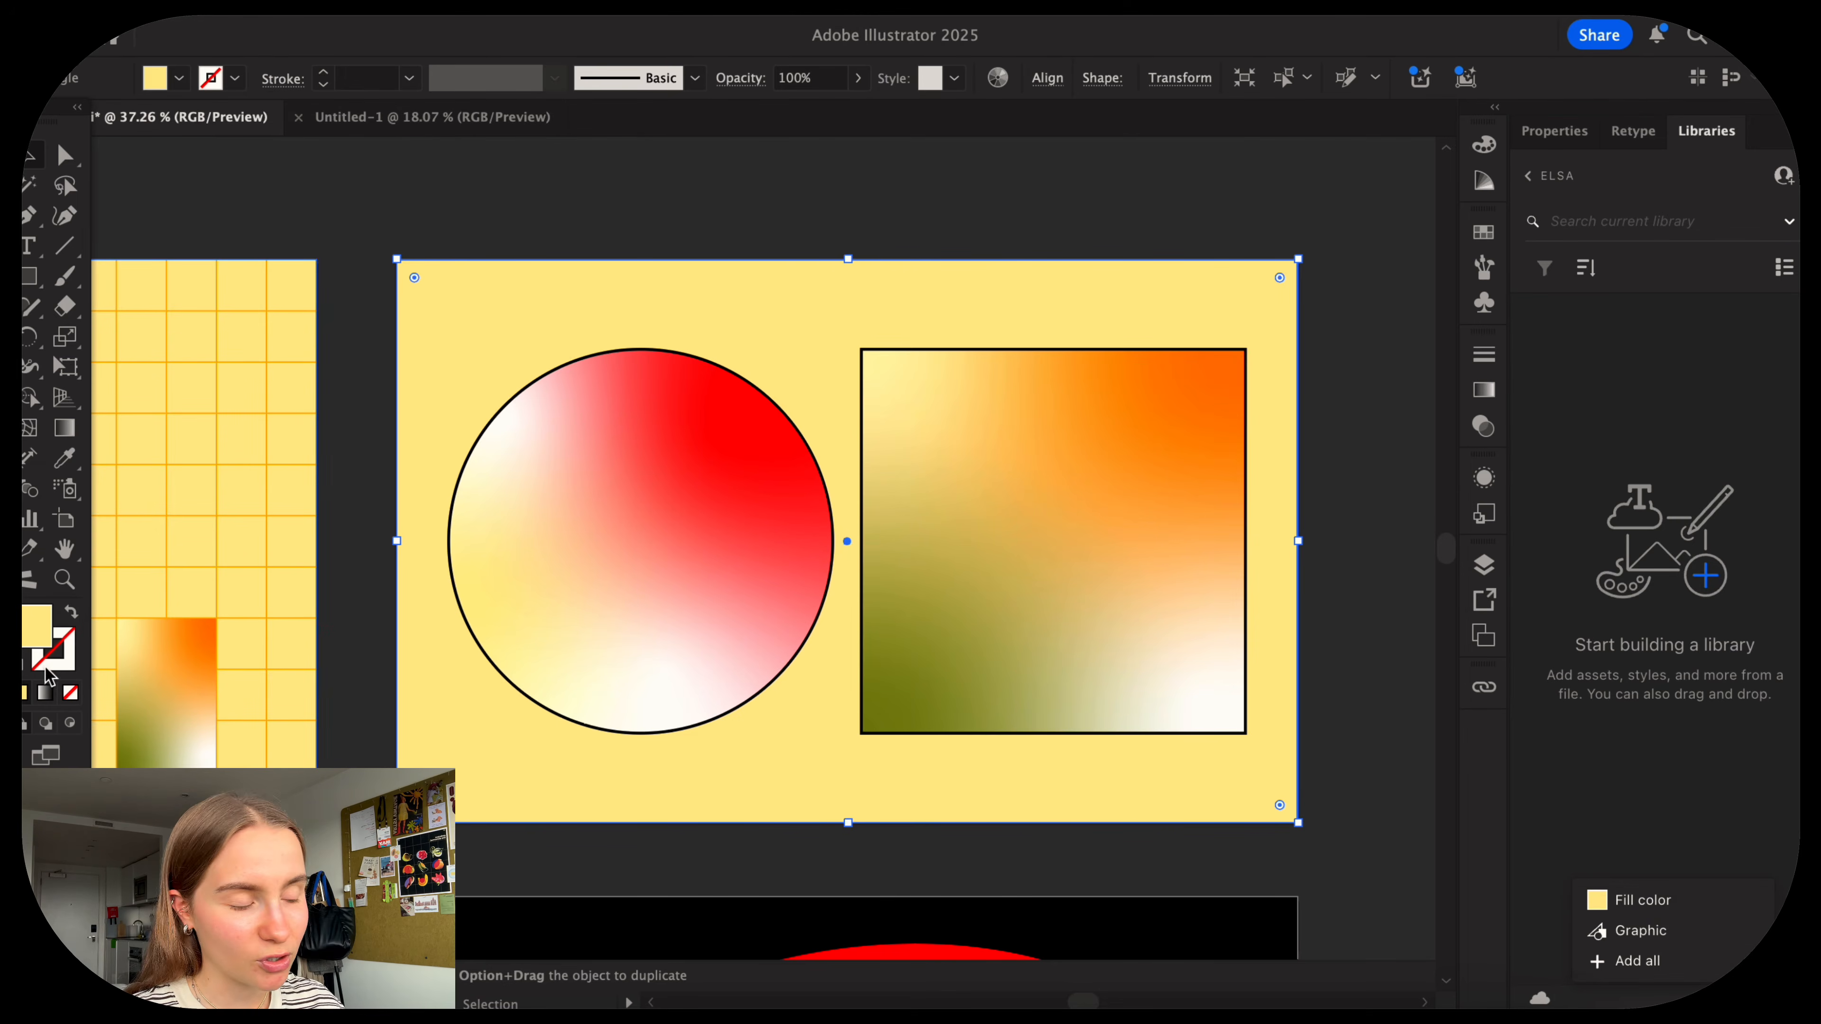
left_click(1654, 902)
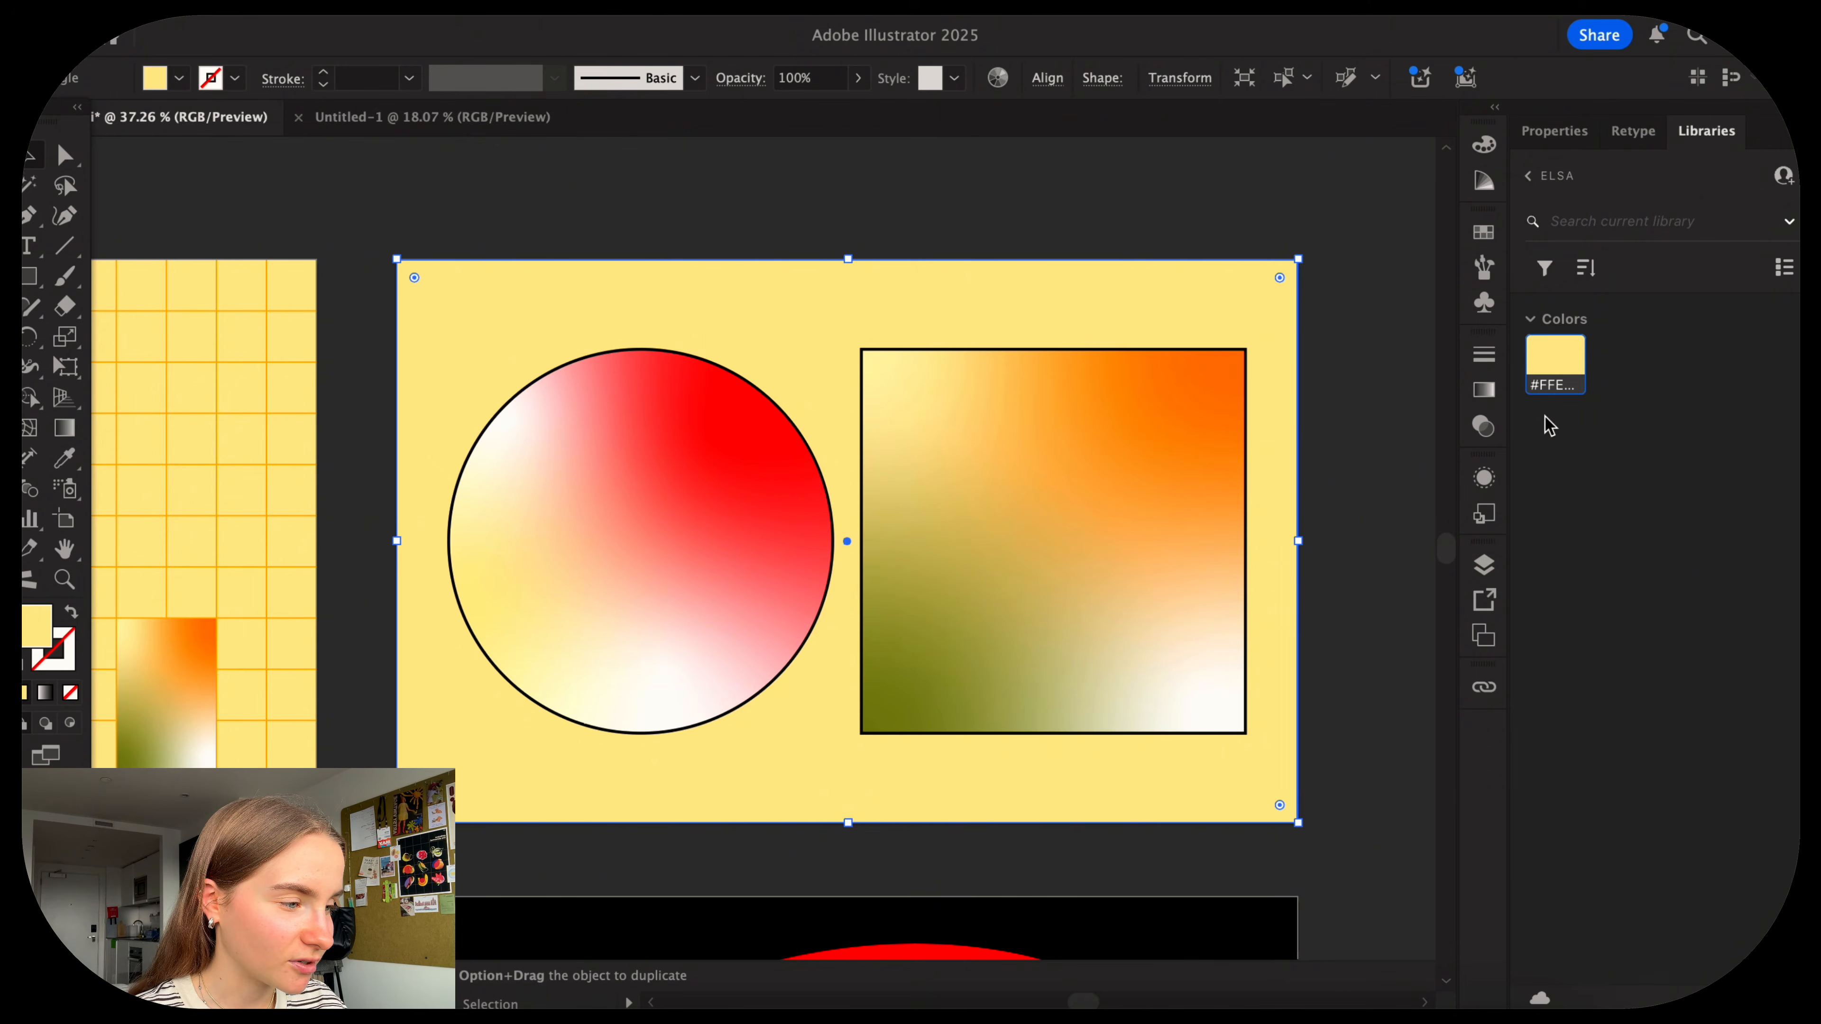
Try the library's pale yellow on the CREATIVE FLOW lettering and oval, and undo the recoloring.
left_click(1342, 244)
scroll(1089, 610, "down", 3)
scroll(1089, 610, "down", 3)
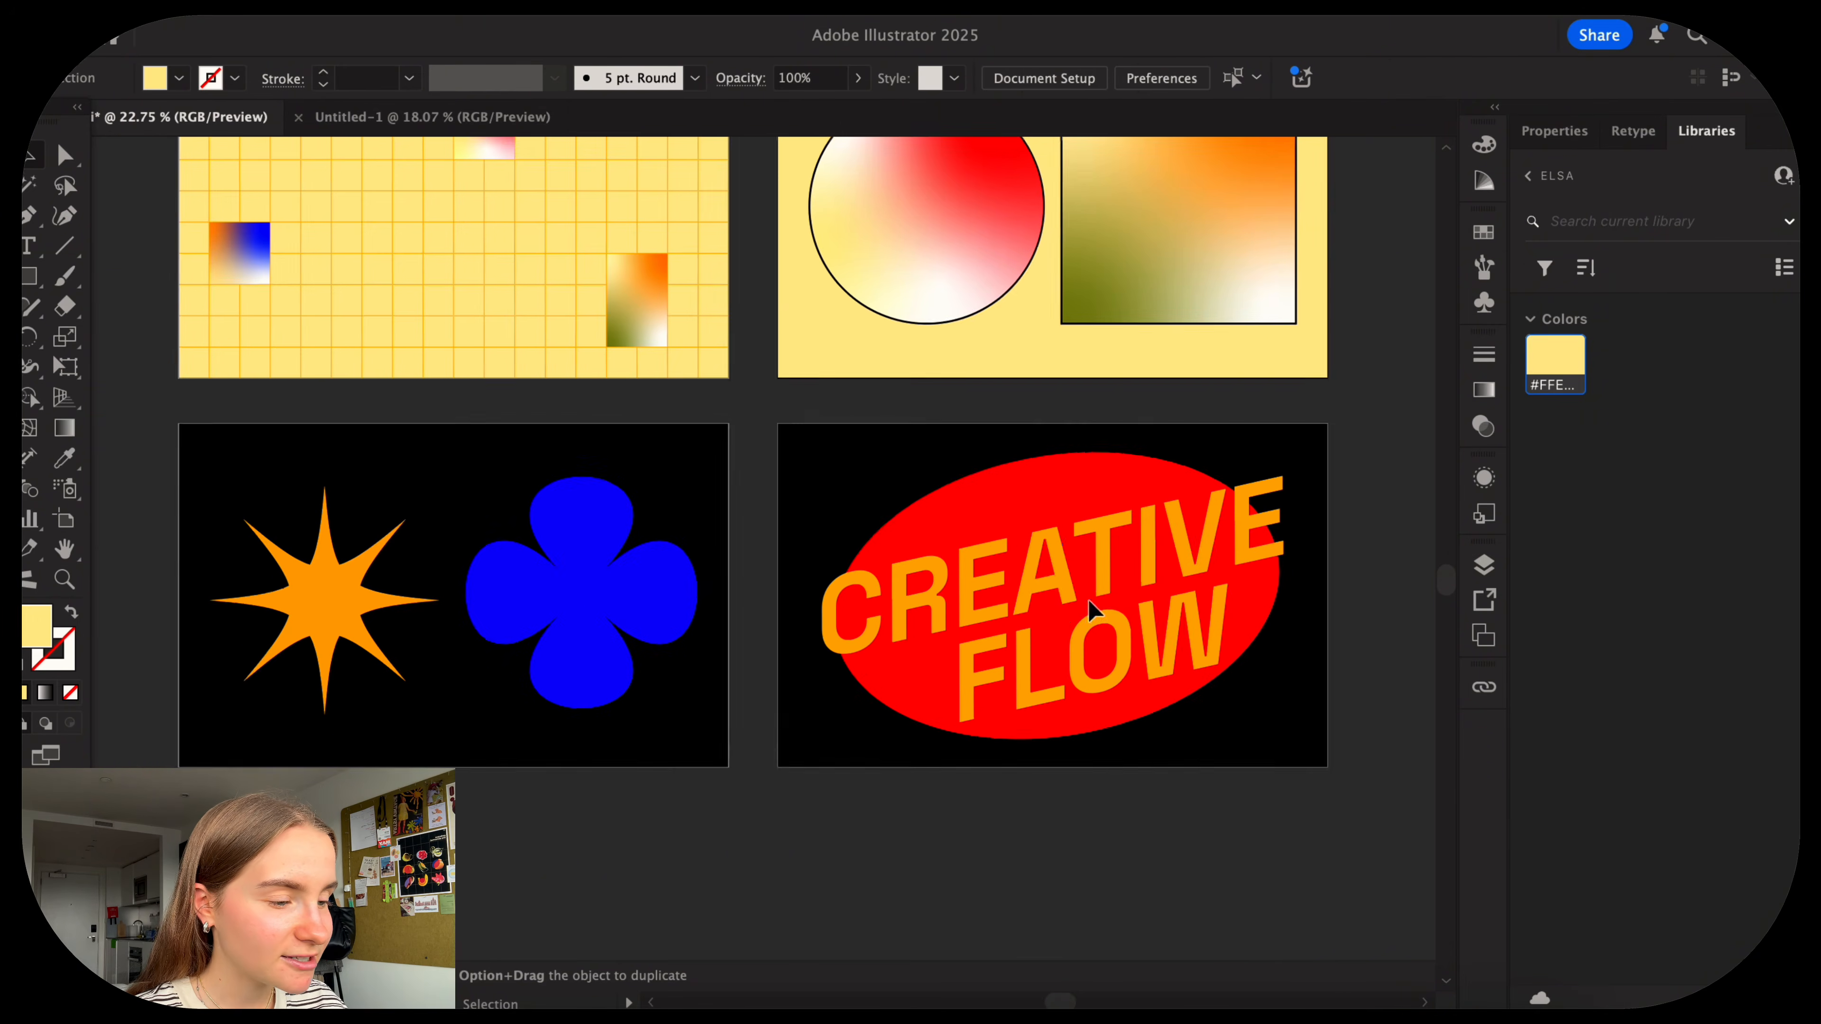
scroll(1185, 516, "up", 1)
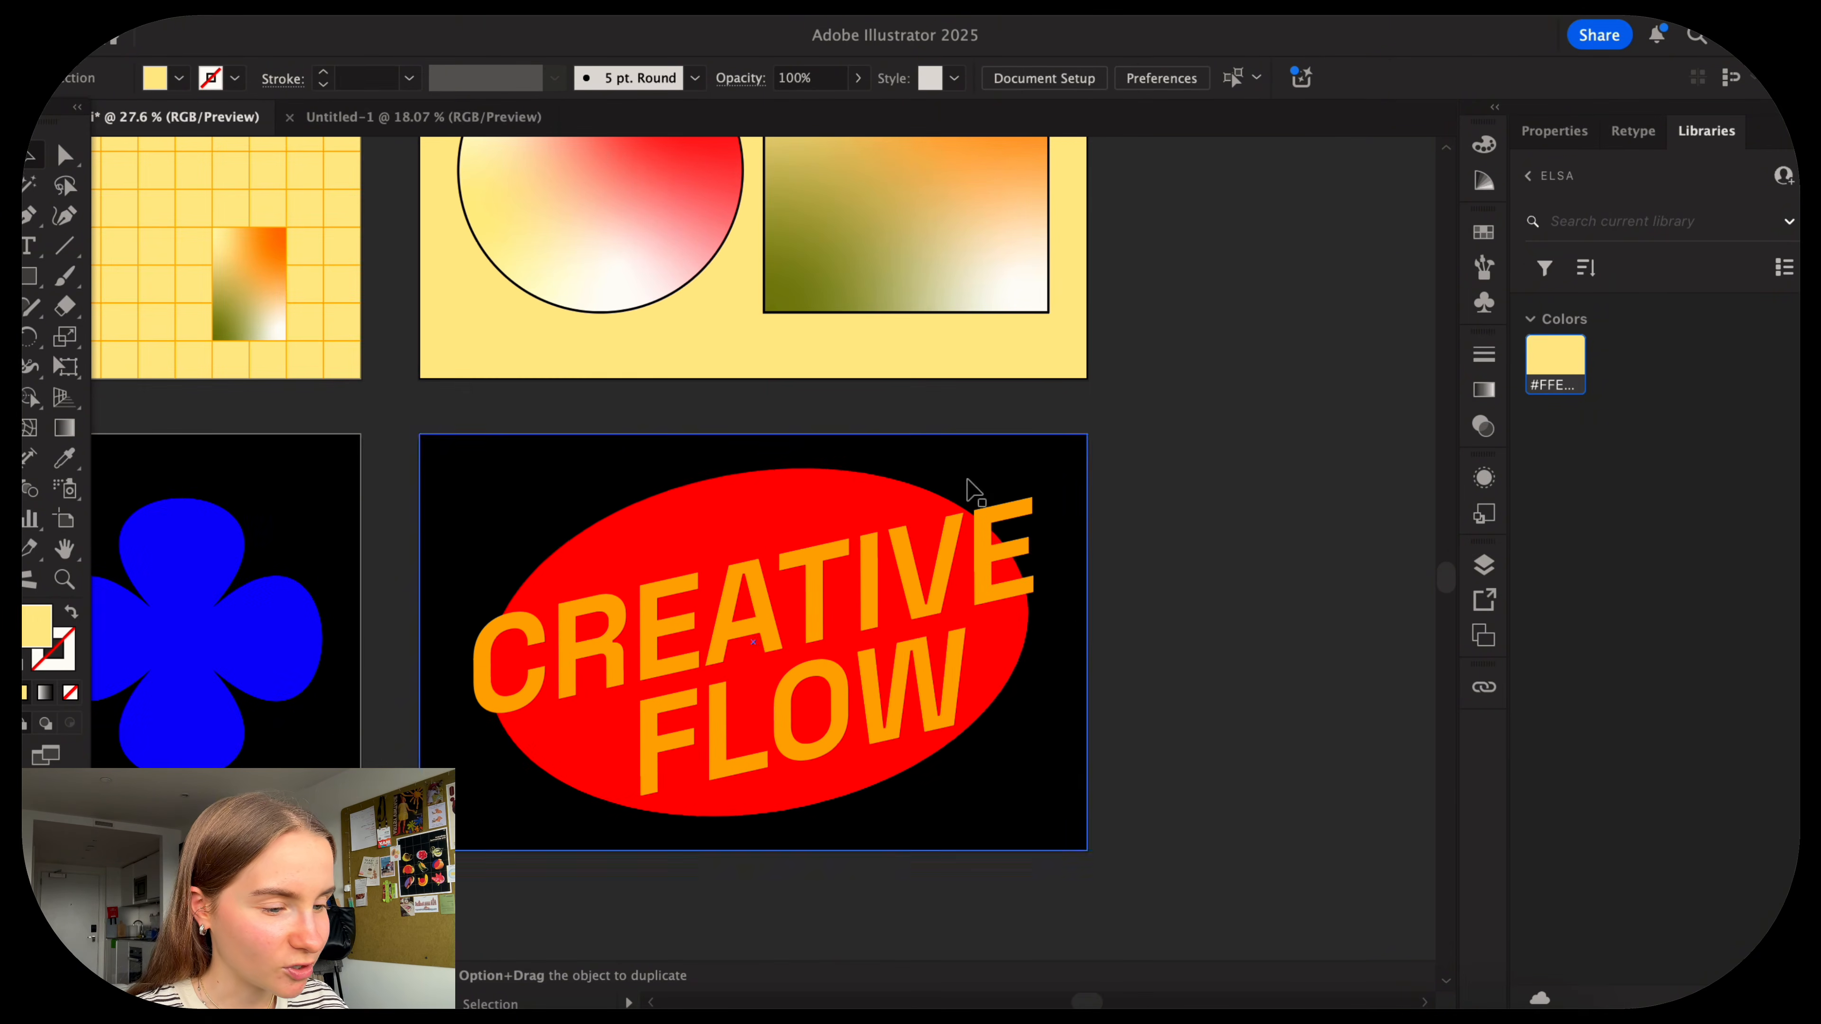
left_click(718, 511)
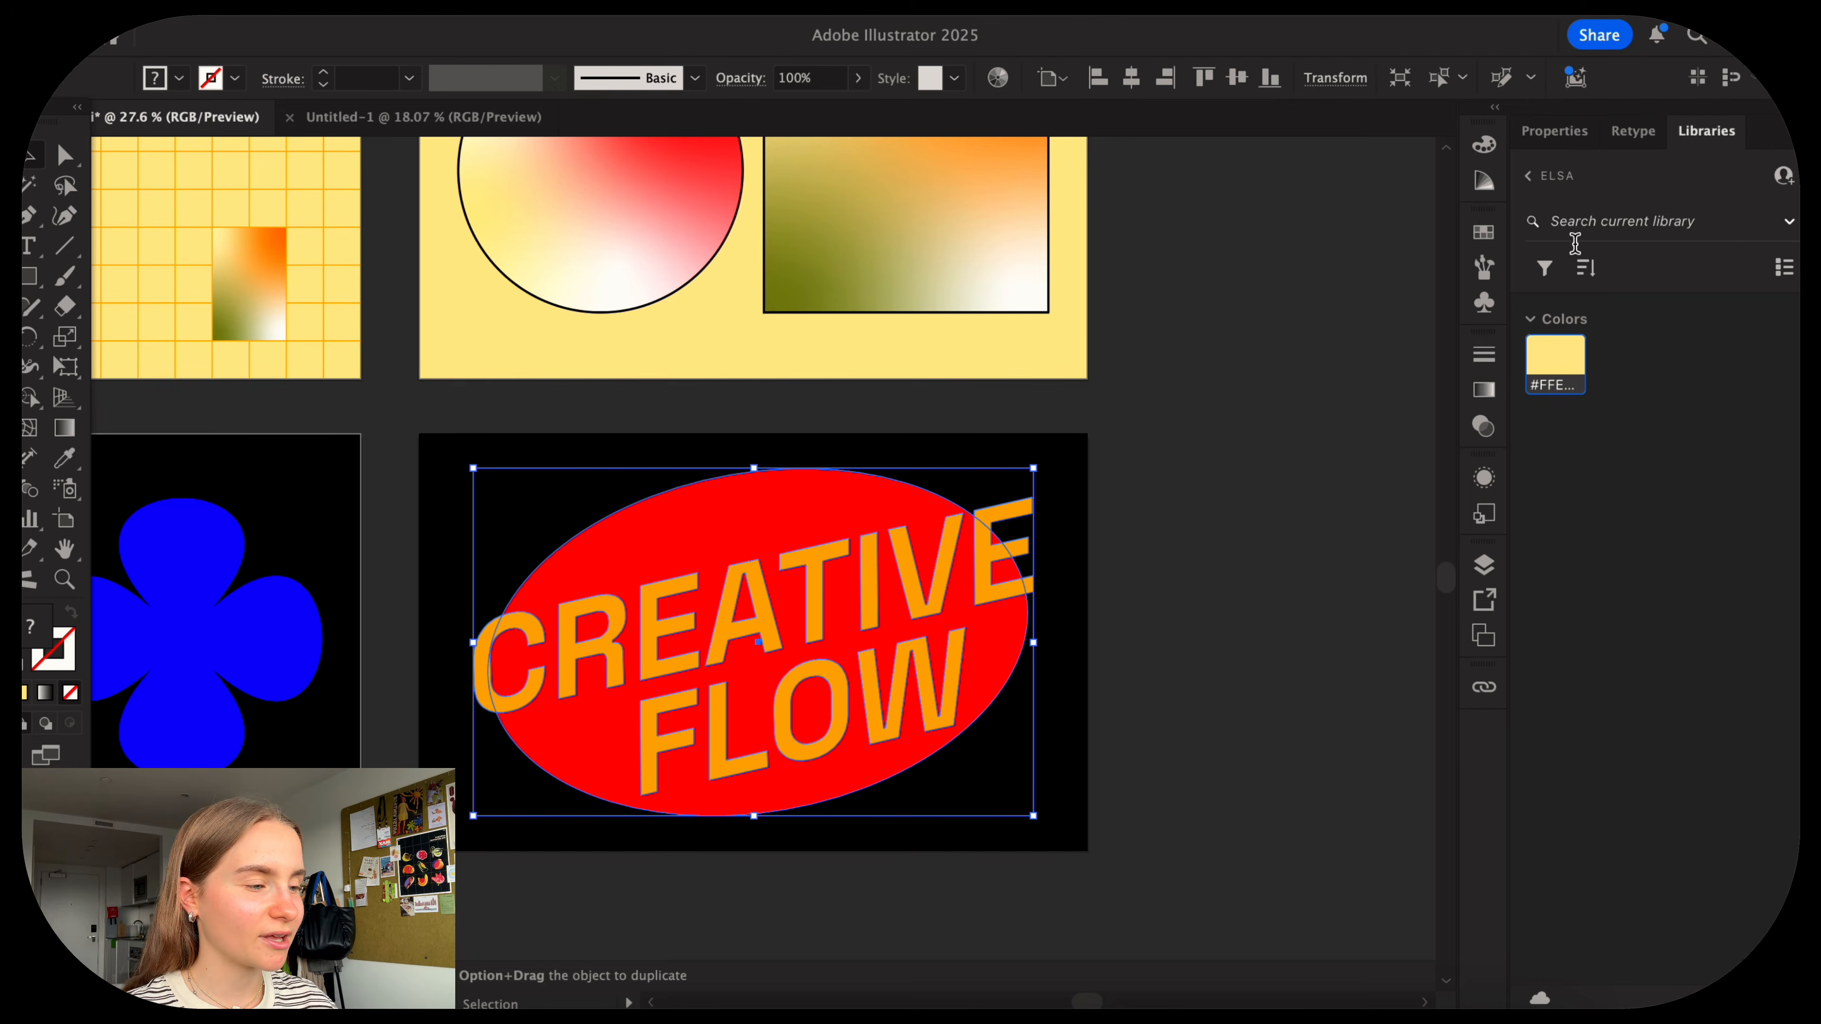
left_click(1585, 360)
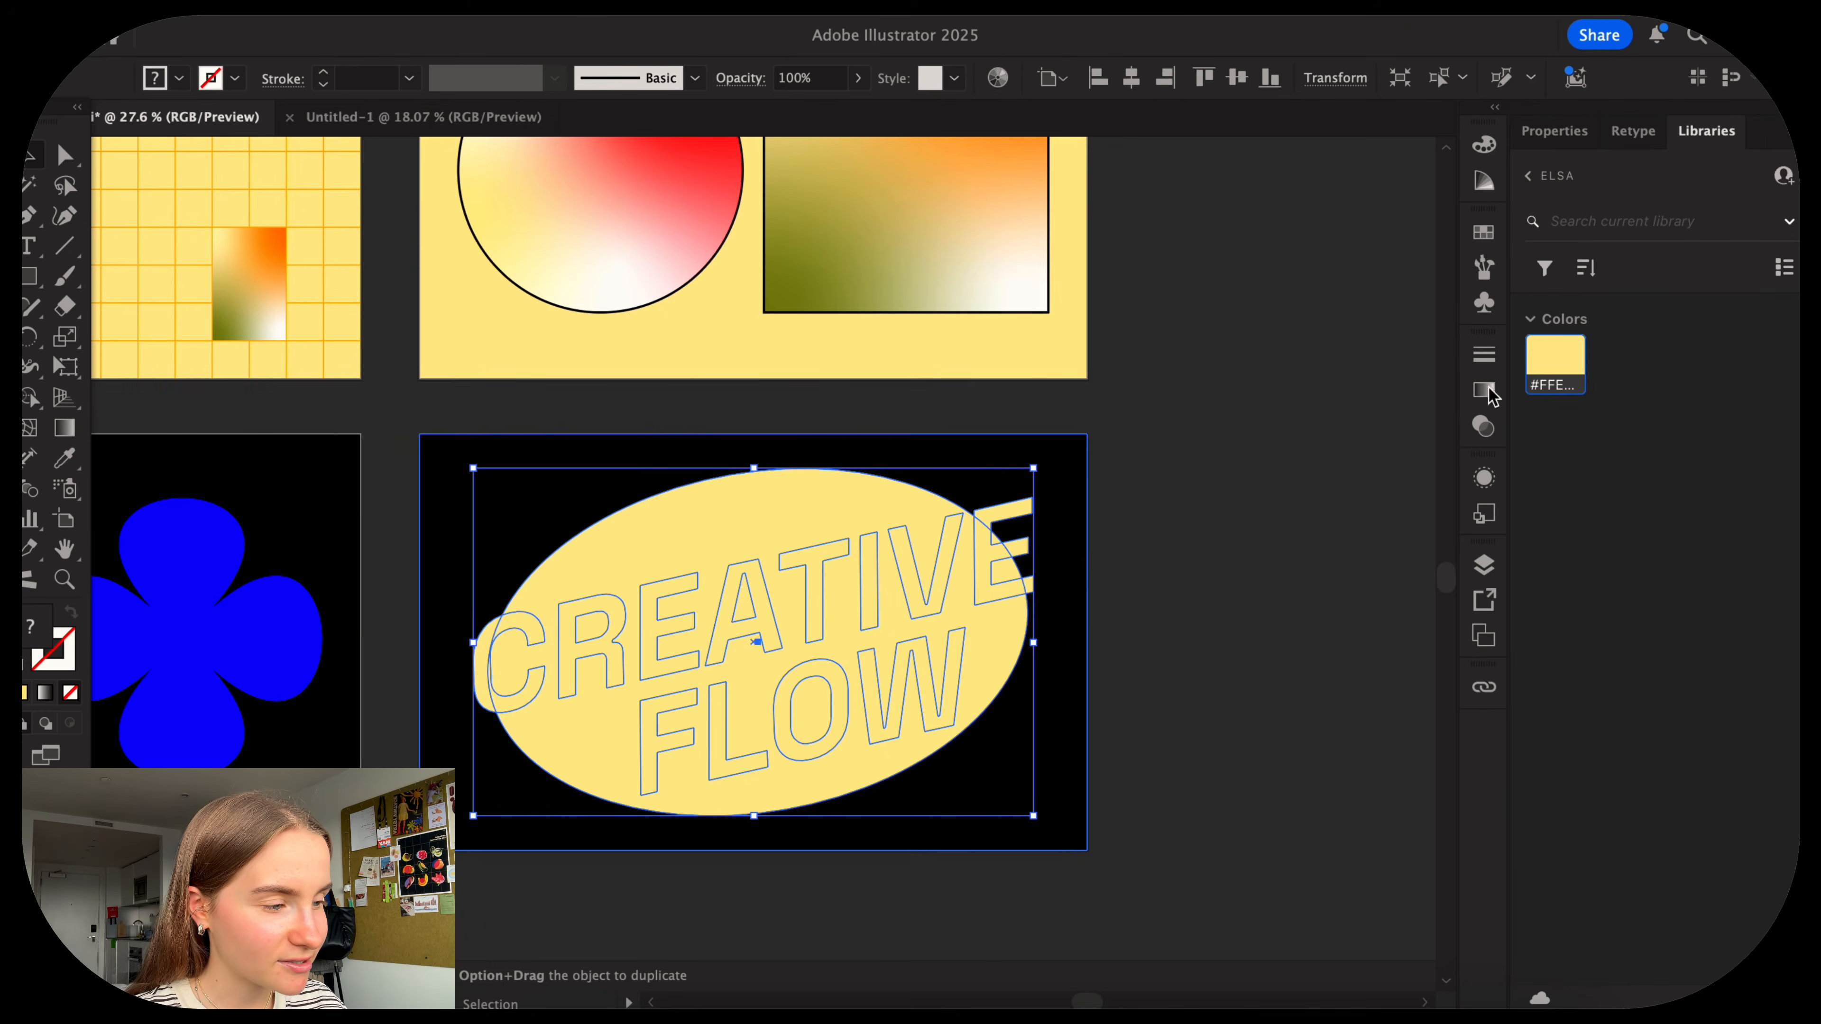
left_click(1227, 610)
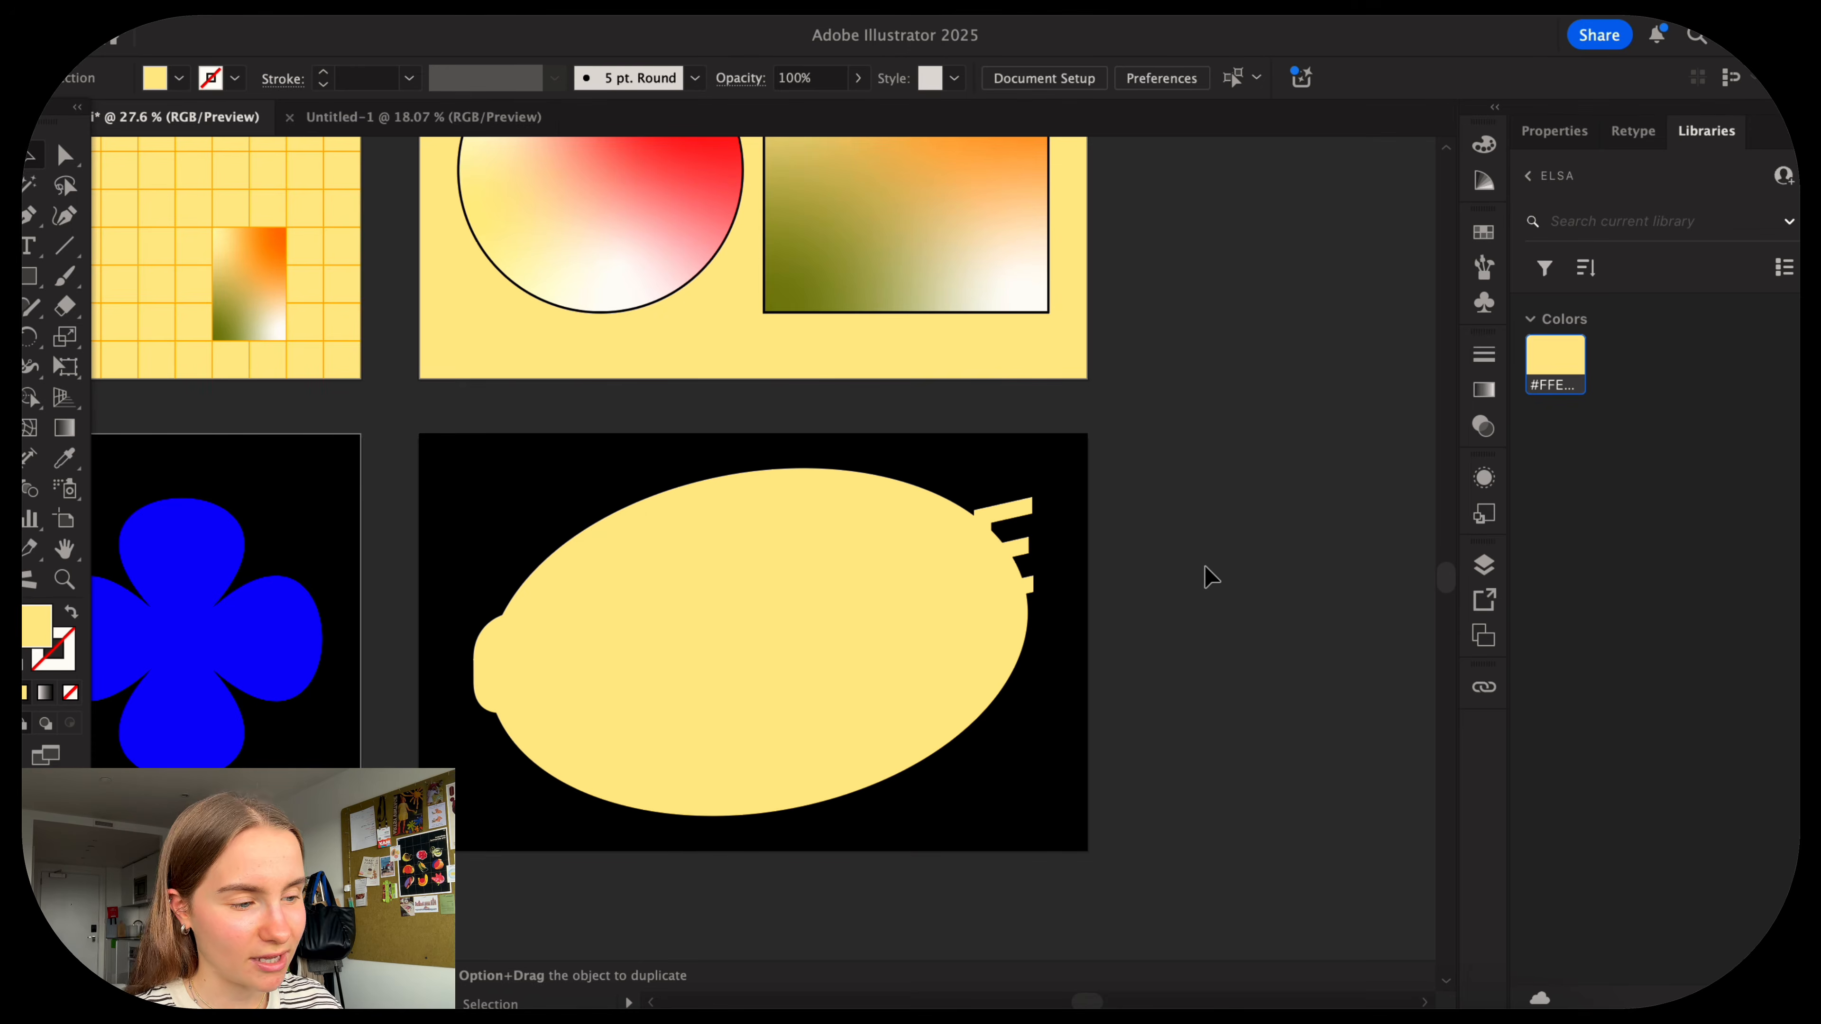
key("super+z")
key("super+z")
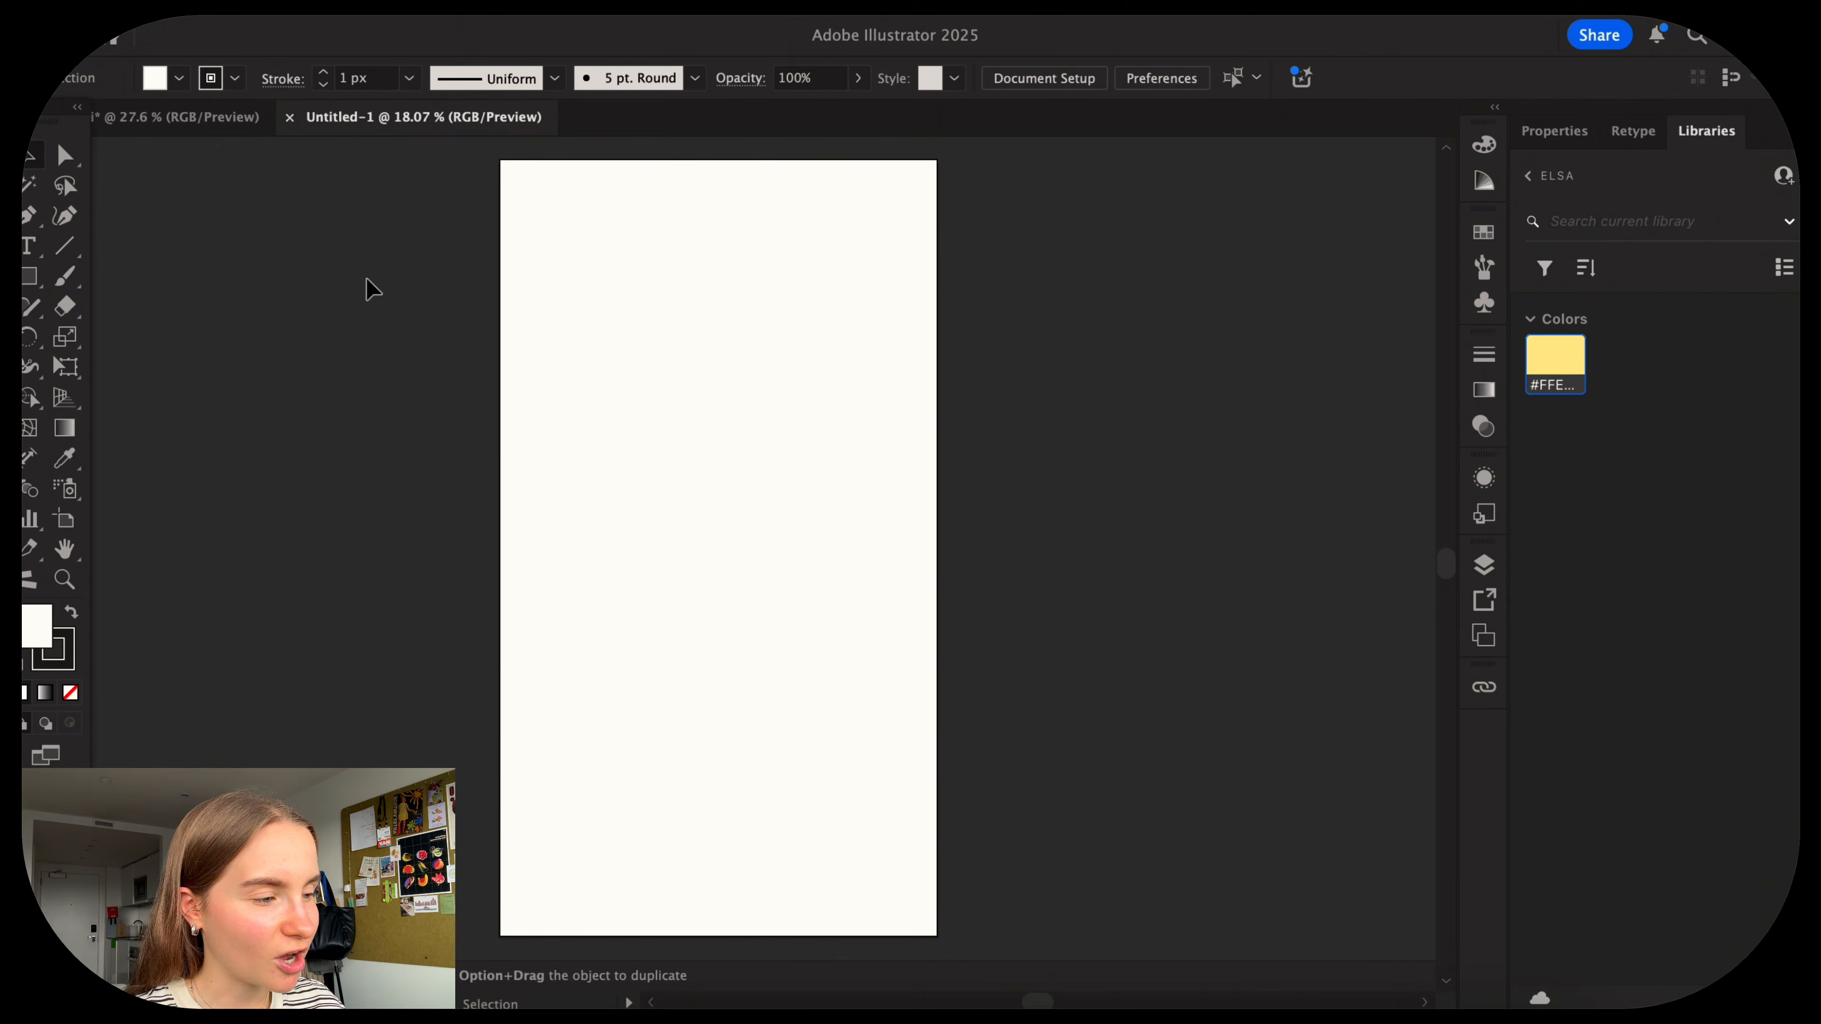
In the Untitled-1 document, cover the artboard with a rectangle in the library's pale yellow, and place an offset, overlapping copy of it.
key("super+v")
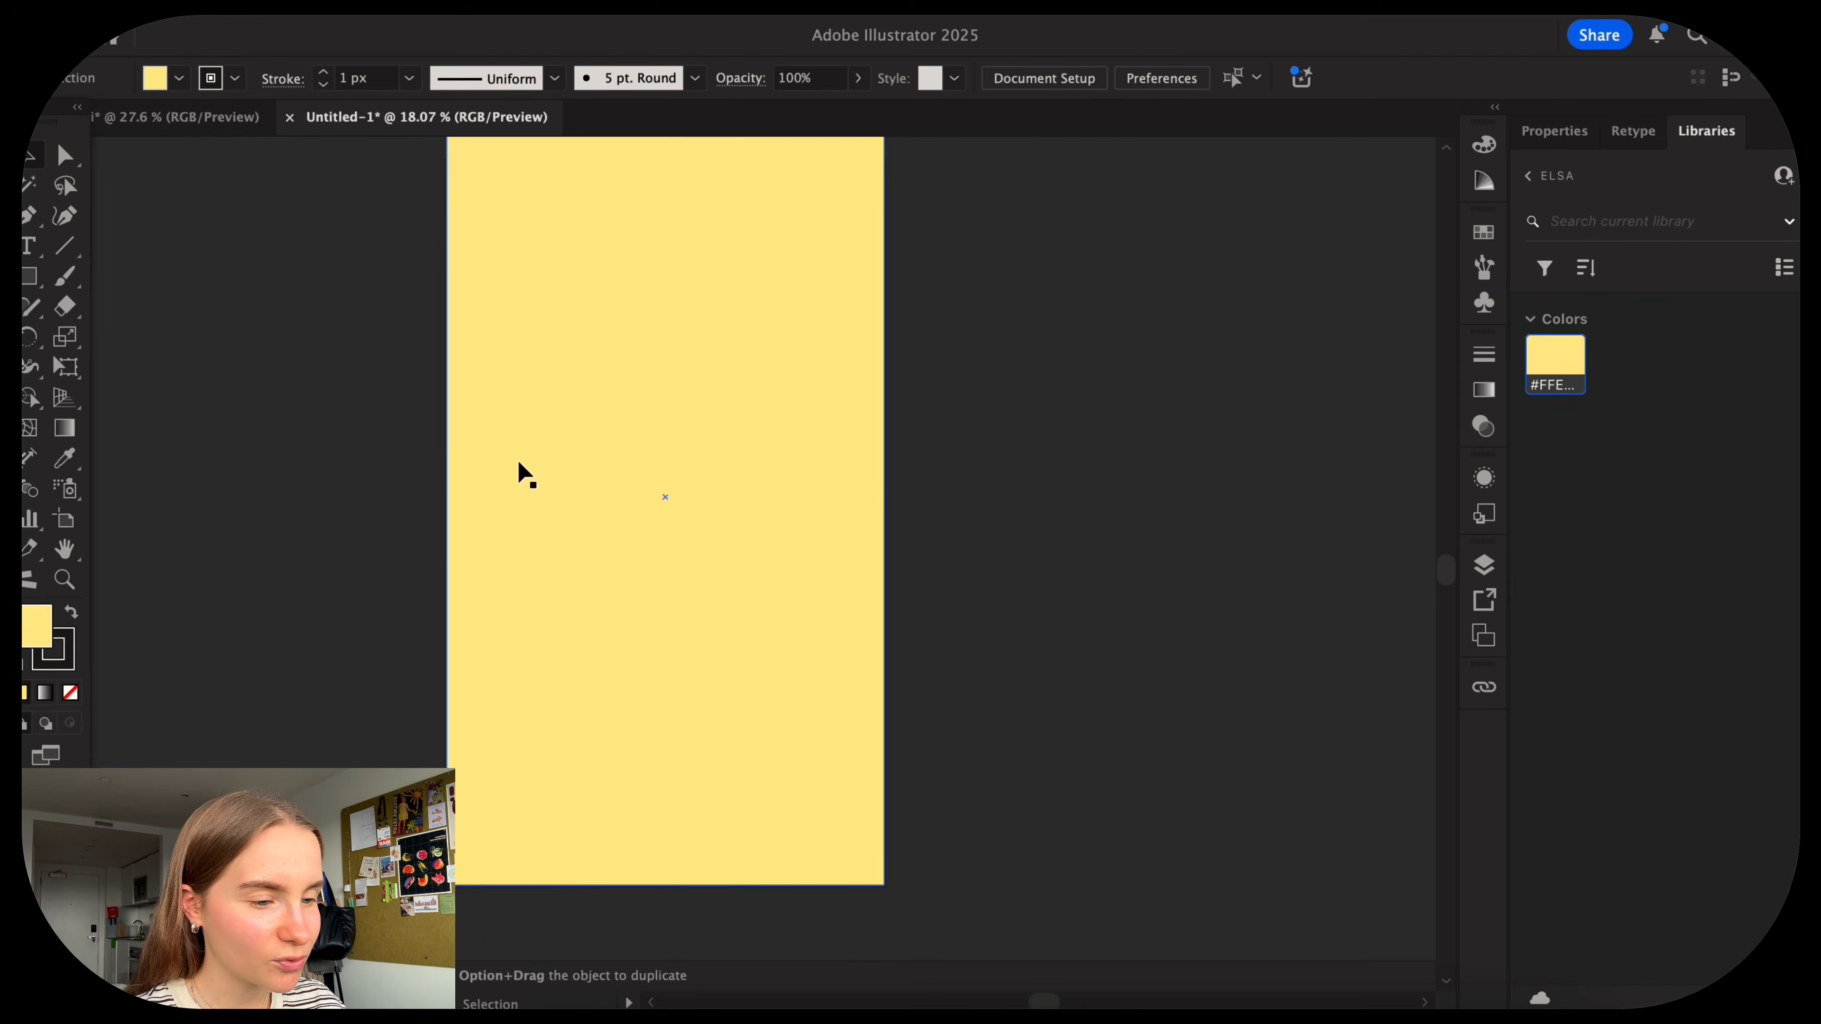
left_click_drag(527, 473, 672, 502)
Fill the overlapping rectangle copy with the deeper yellow ffce00.
double_click(36, 626)
type("ffce00")
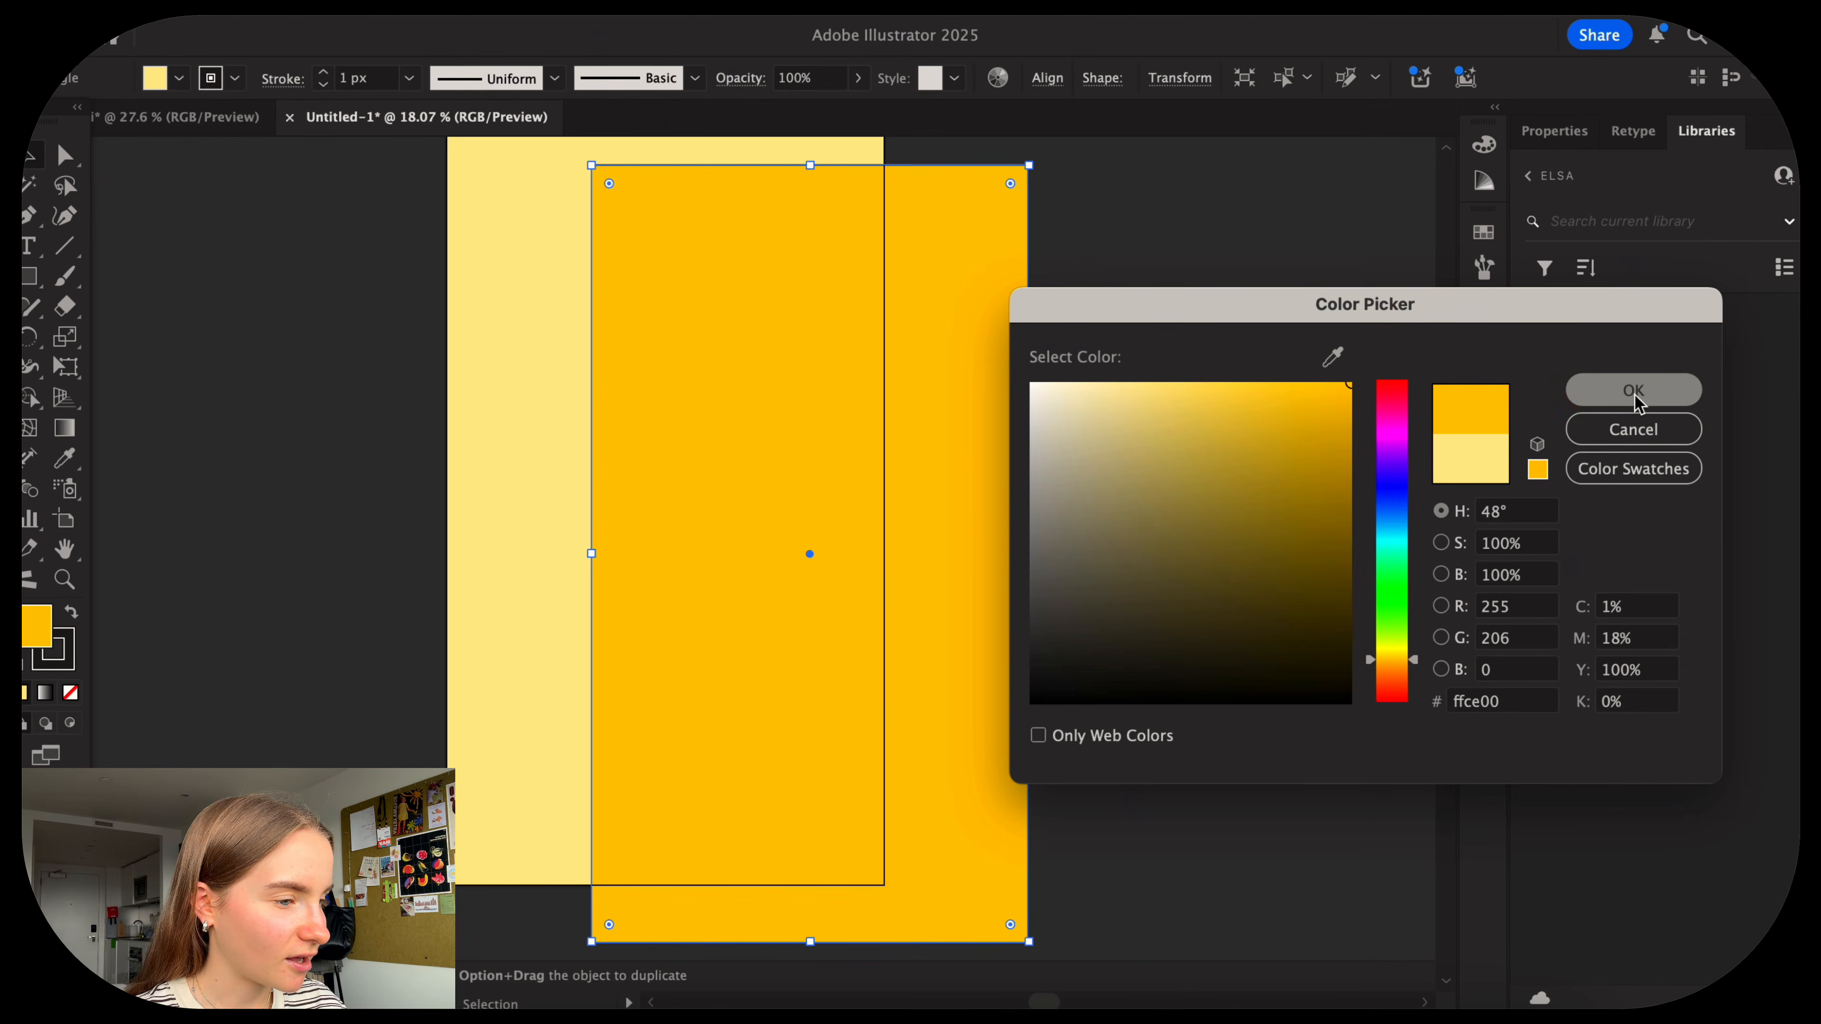
left_click(1635, 398)
left_click(1257, 395)
left_click(843, 409)
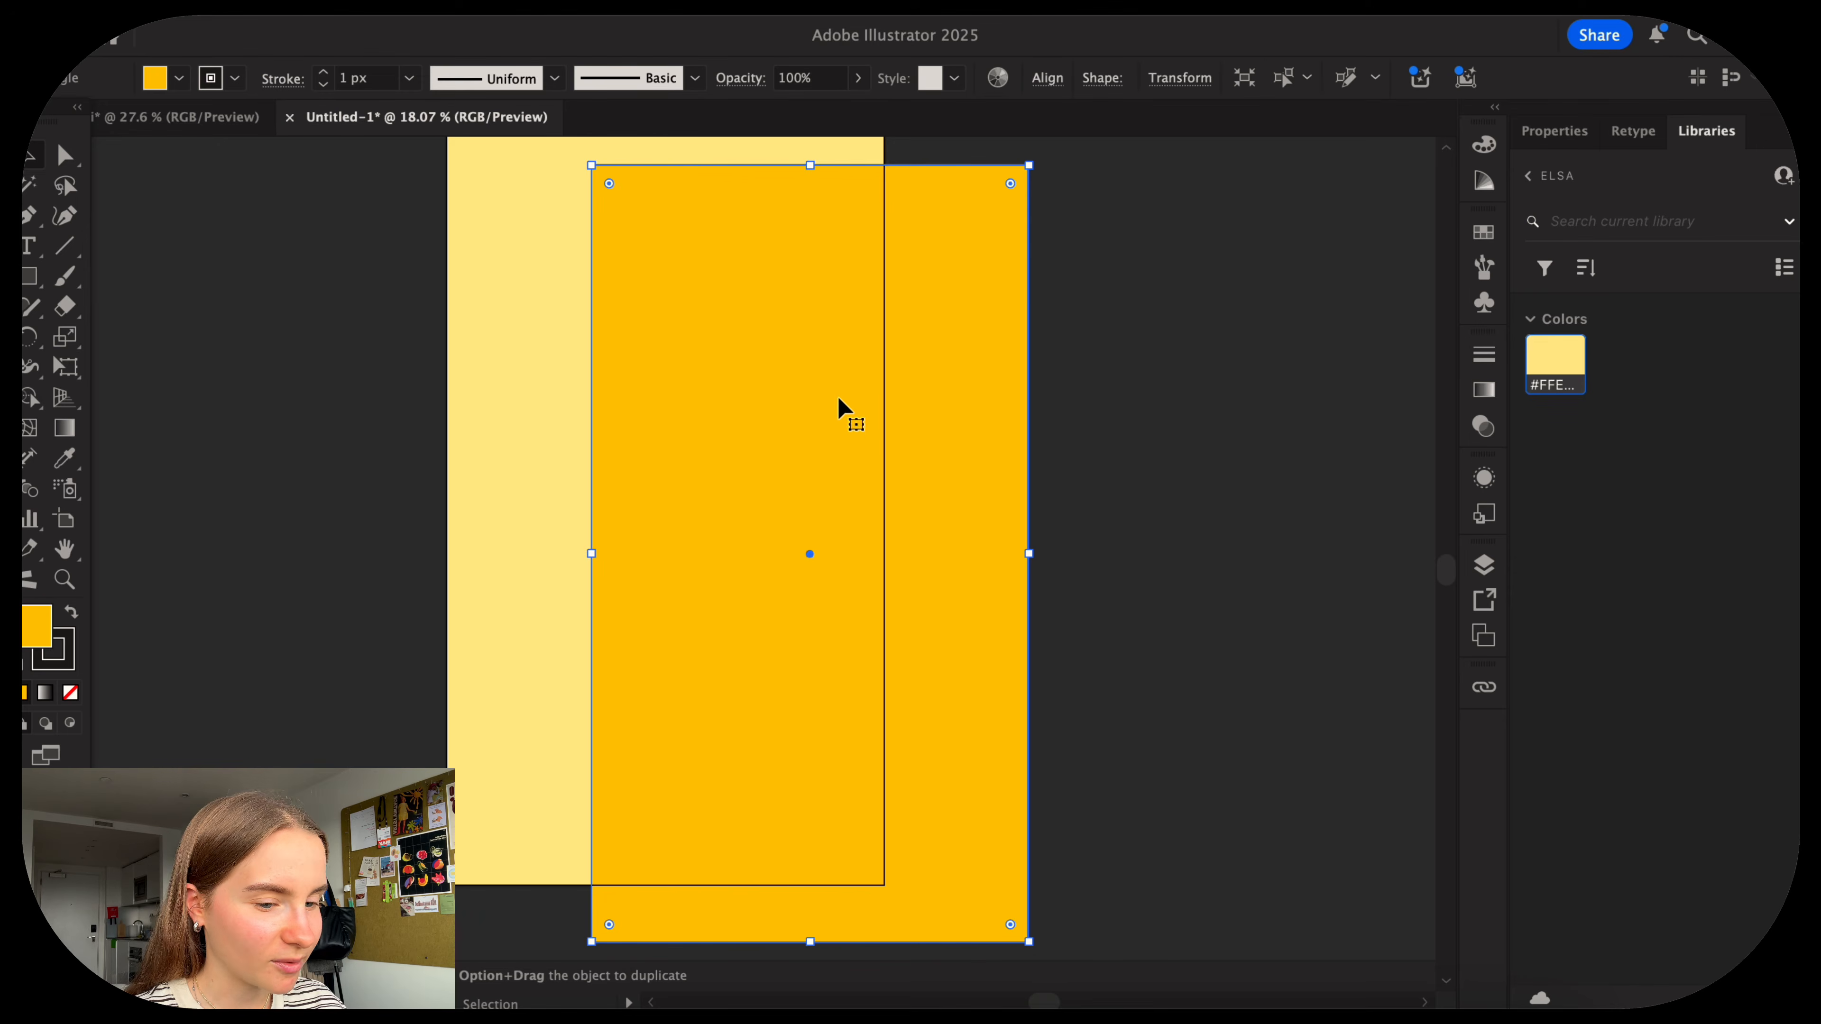
Add the overlapping rectangle's deeper yellow fill and the dark 231f20 color to the ELSA library.
left_click(1577, 998)
left_click(1635, 866)
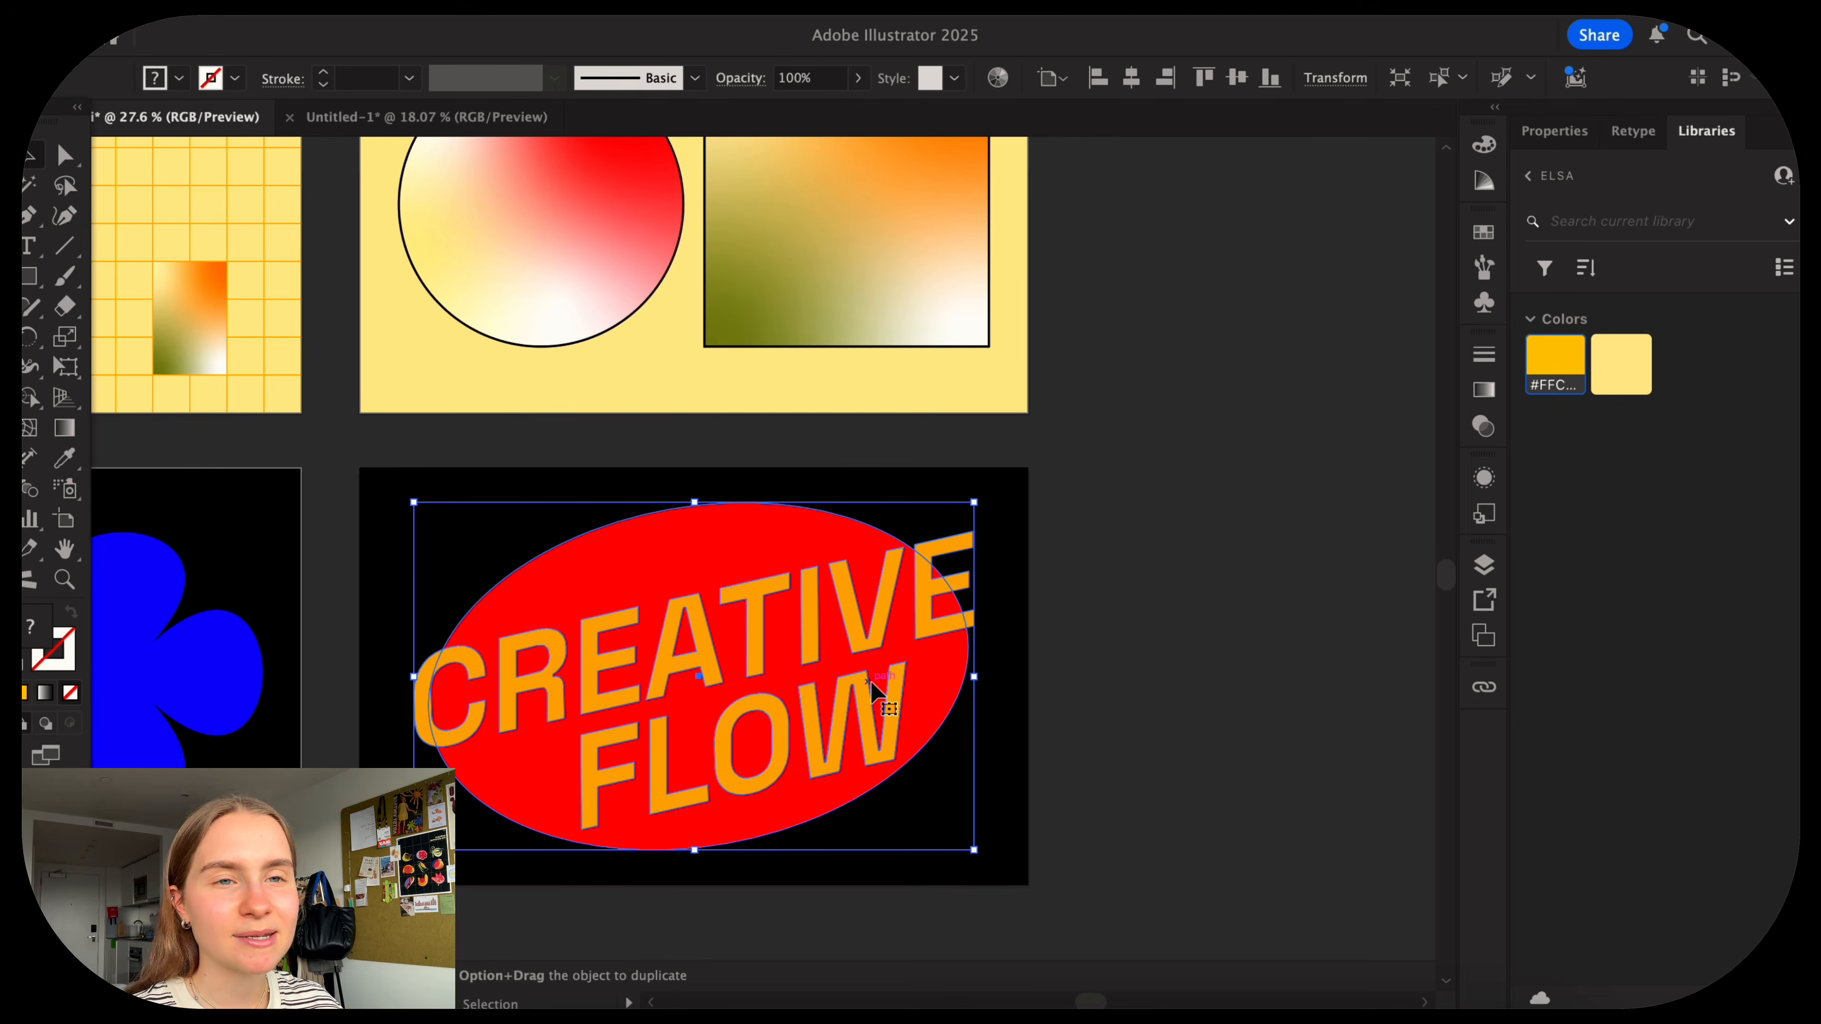
left_click(1140, 602)
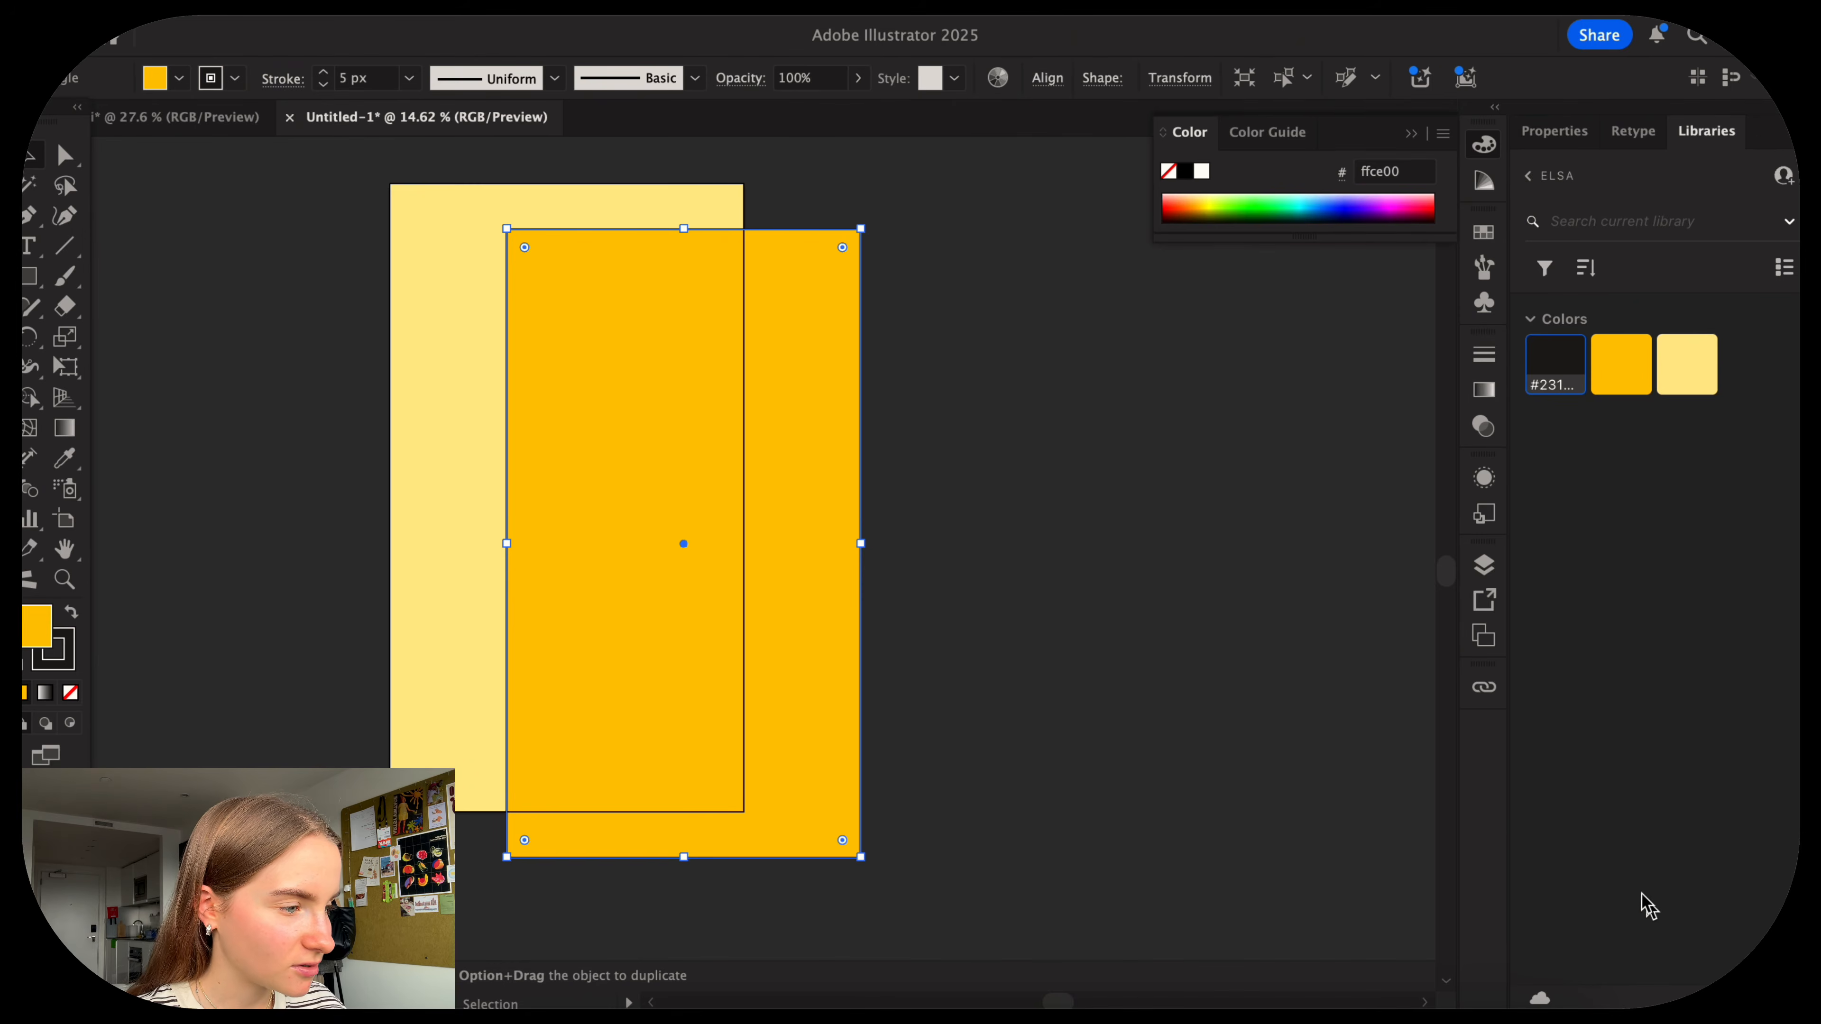
Try the library's dark 231f20 as the pale yellow rectangle's fill, and restore the pale yellow.
left_click(1061, 441)
left_click(412, 436)
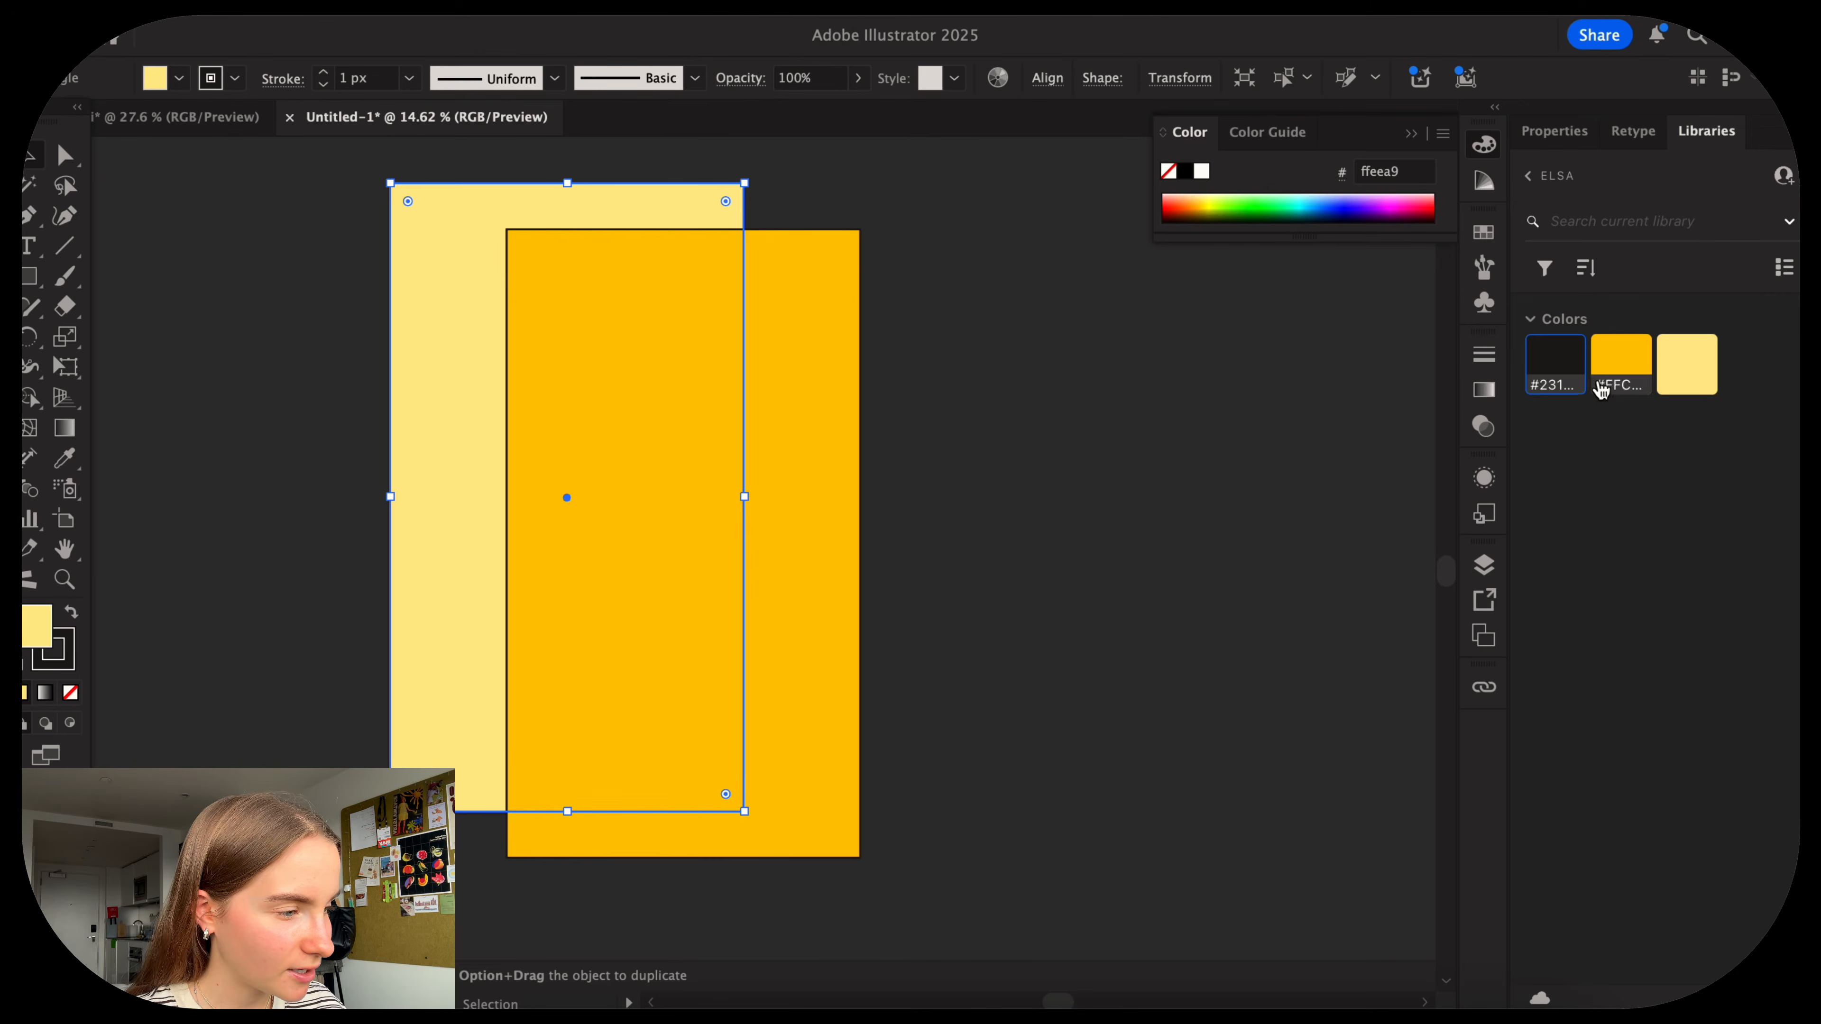
left_click(1553, 364)
scroll(285, 448, "up", 3)
left_click(285, 447)
left_click(528, 419)
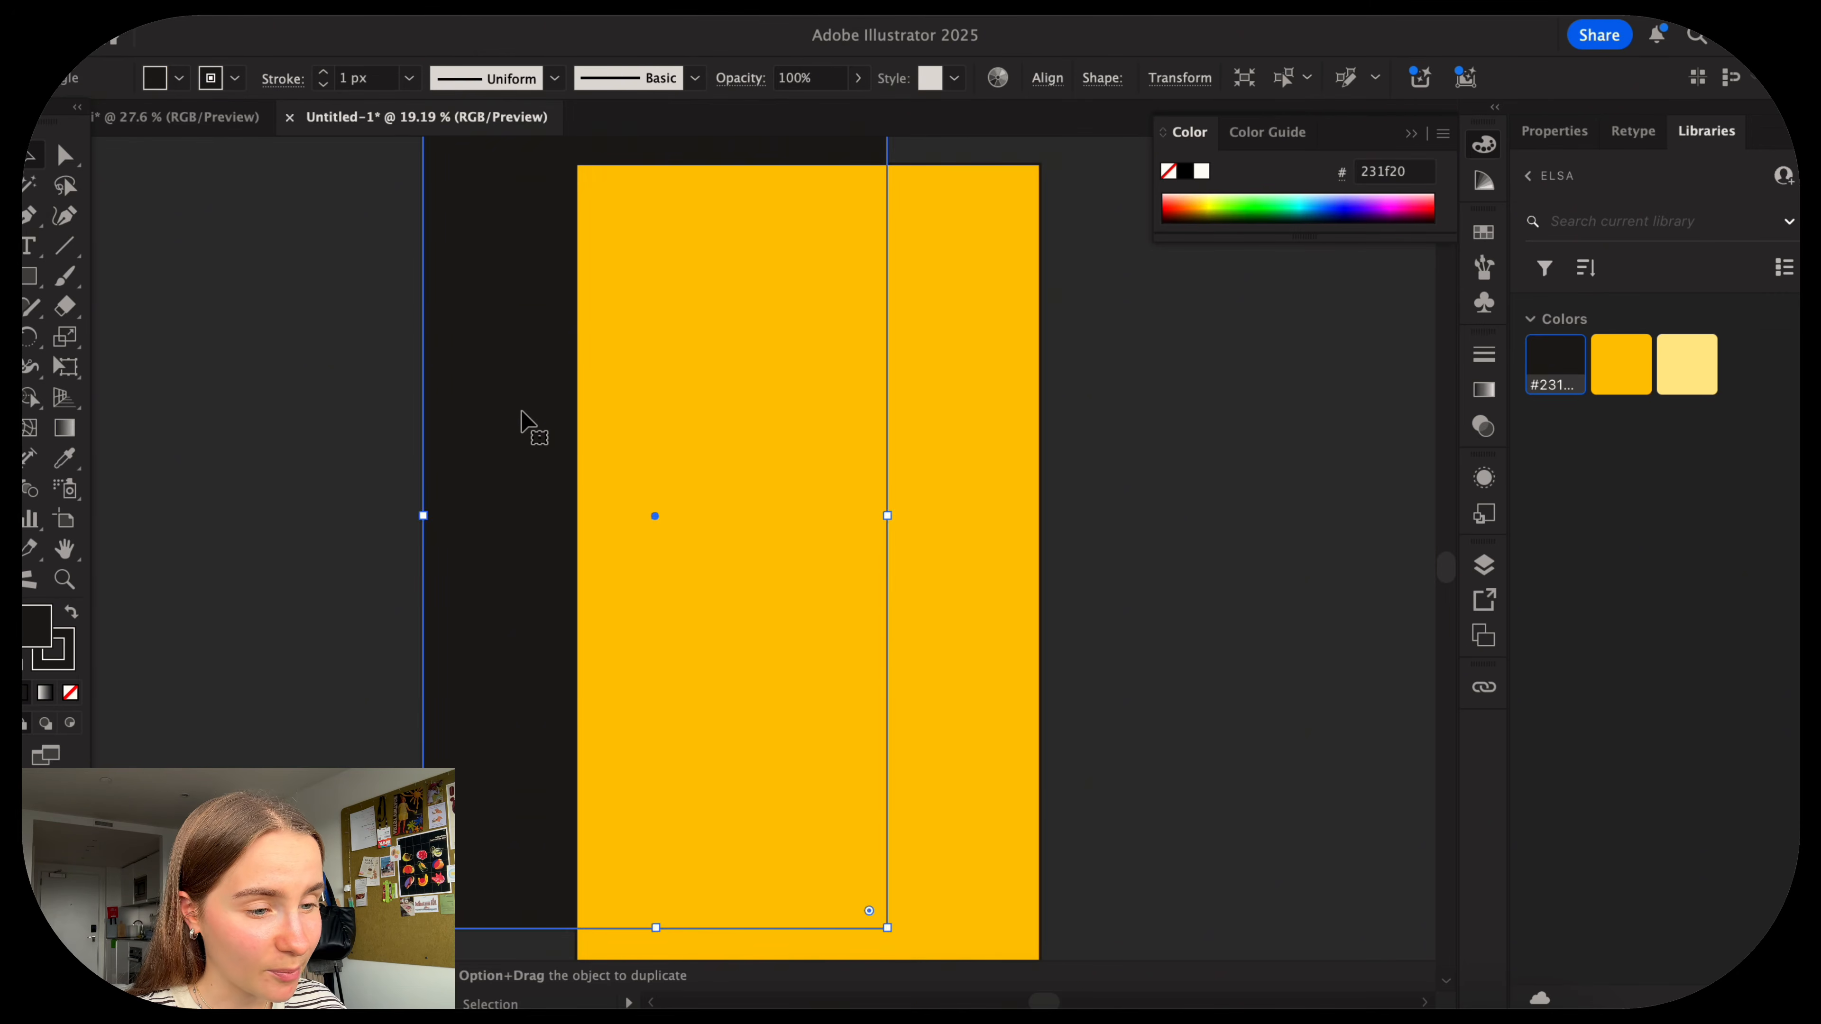
scroll(528, 418, "down", 4)
left_click(1686, 364)
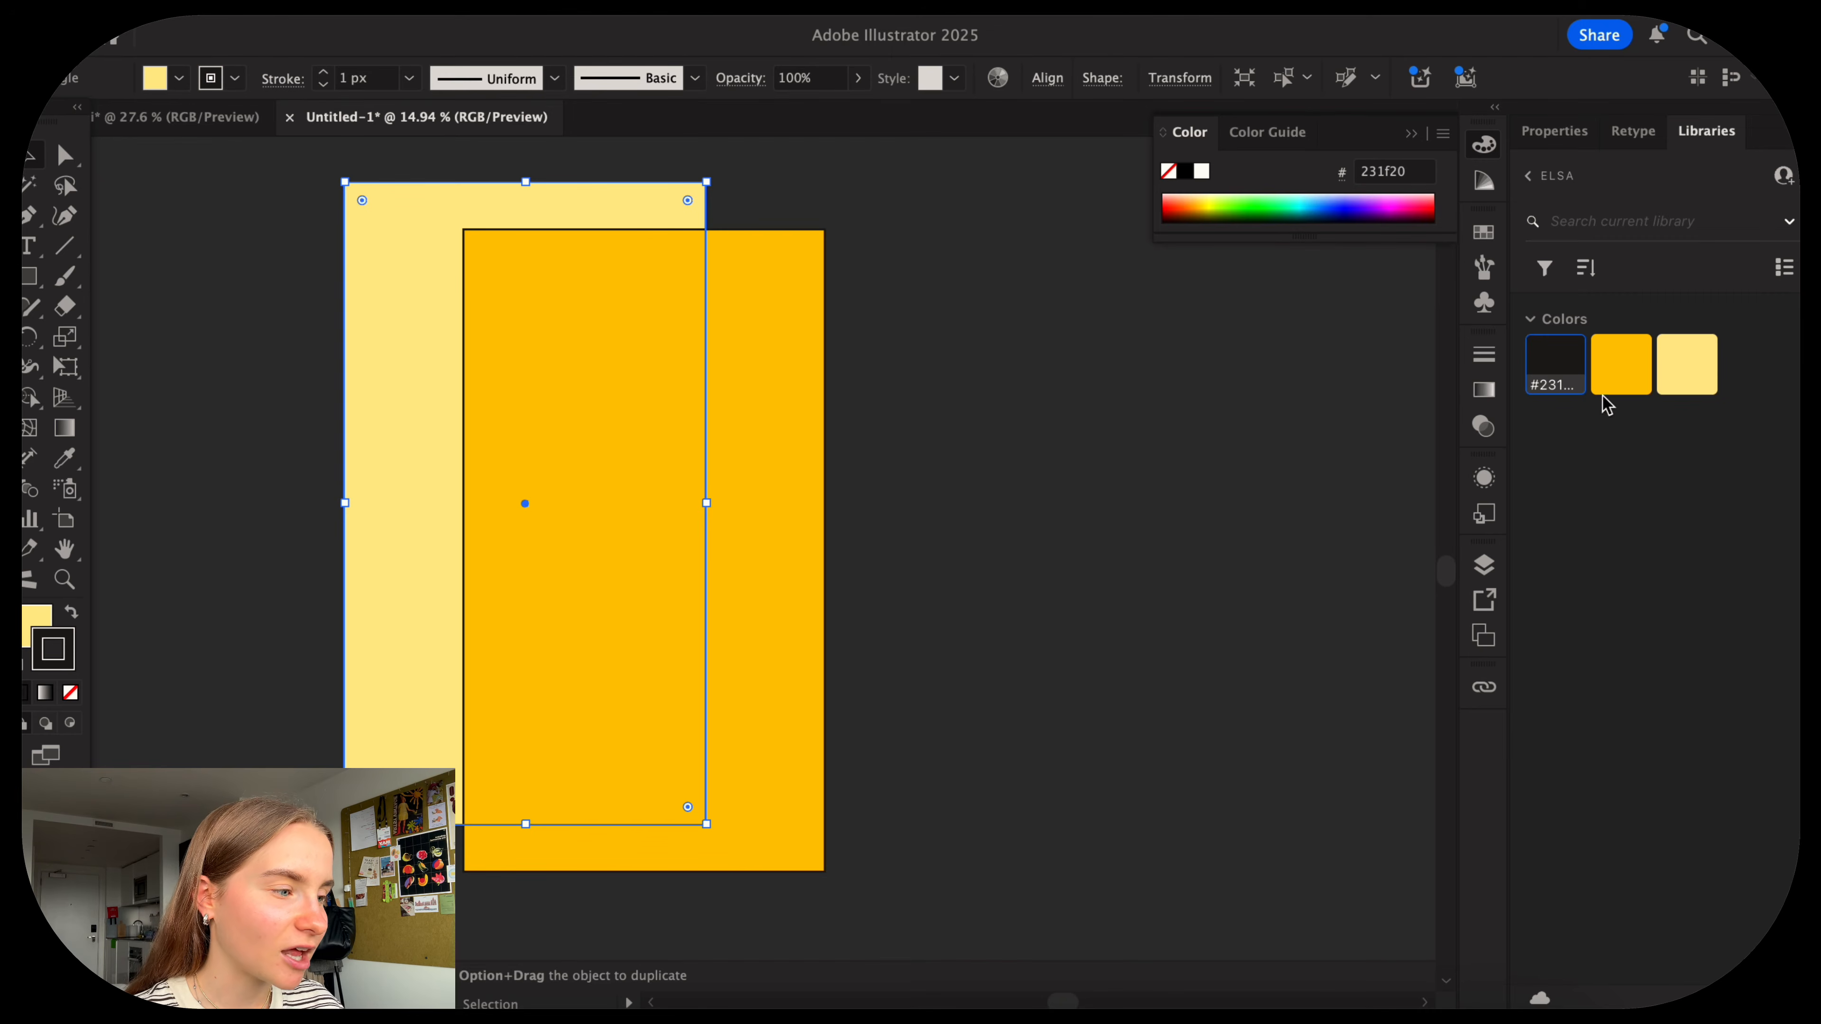
left_click(958, 576)
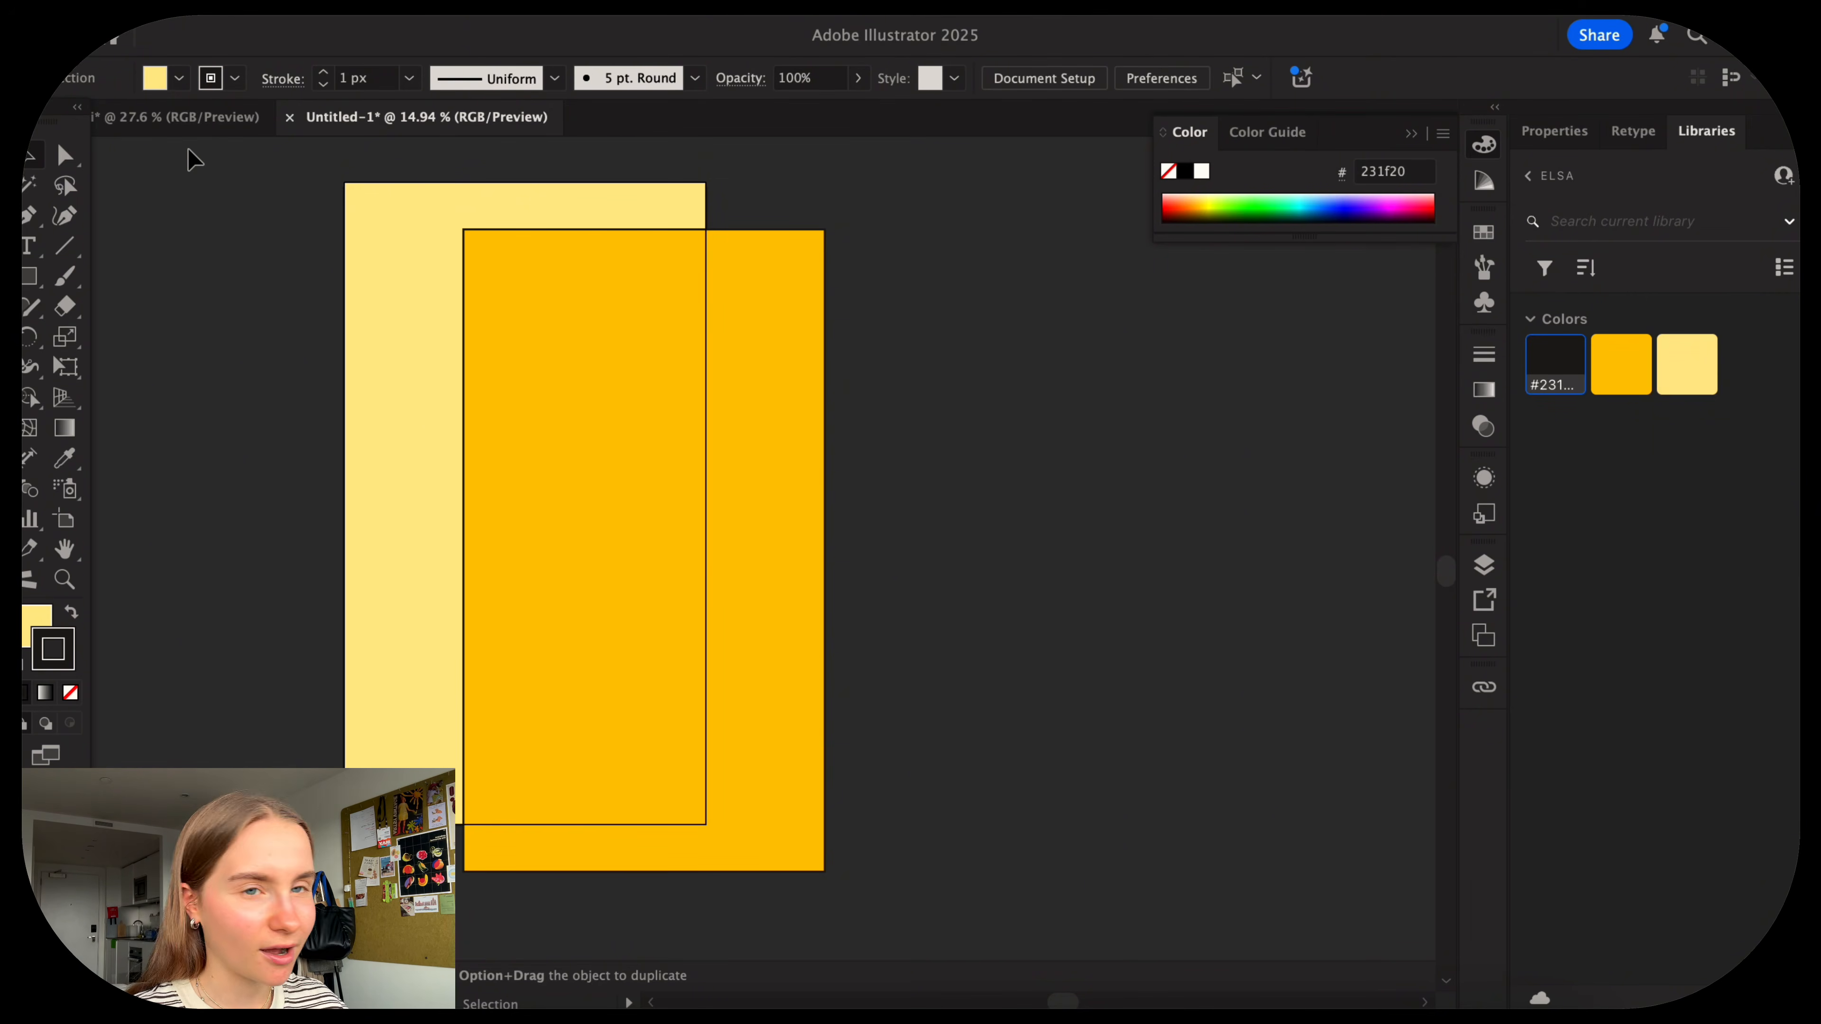
Switch to the multi-artboard document and place a copy of the red oval beside the CREATIVE FLOW artboard.
left_click(179, 116)
scroll(1211, 699, "down", 2, "alt")
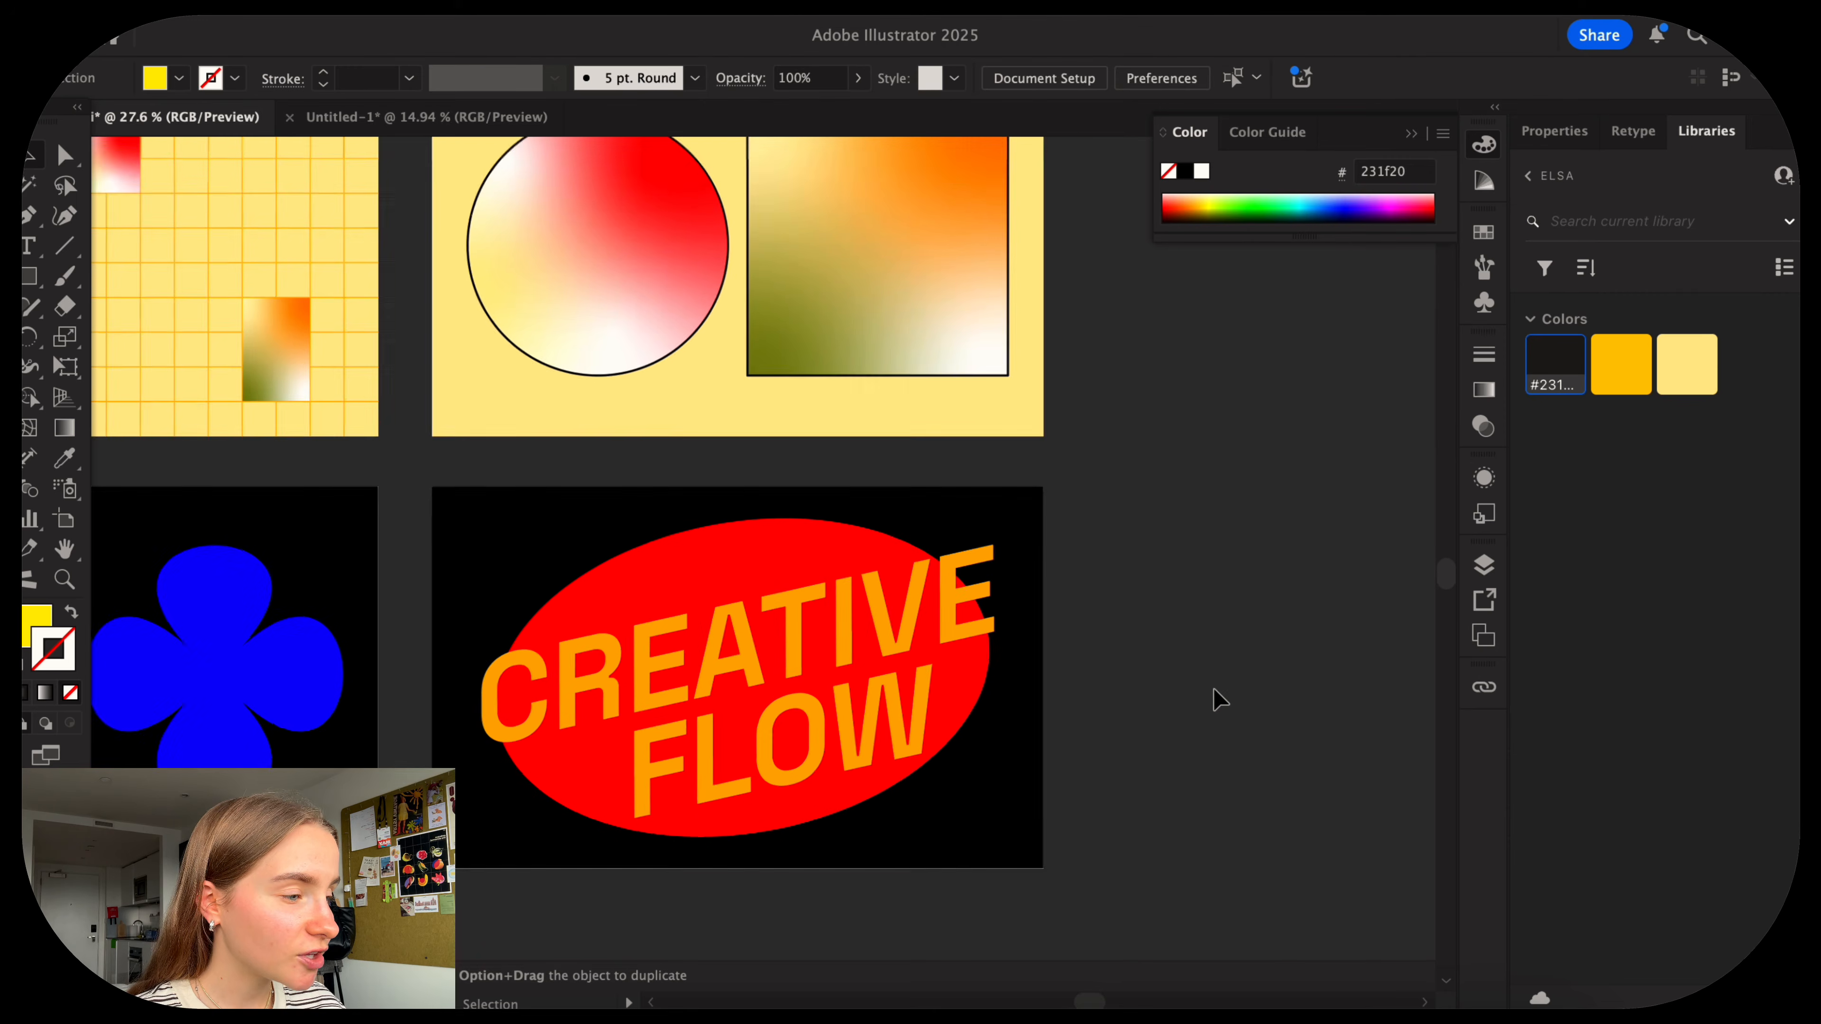
scroll(1041, 534, "up", 2)
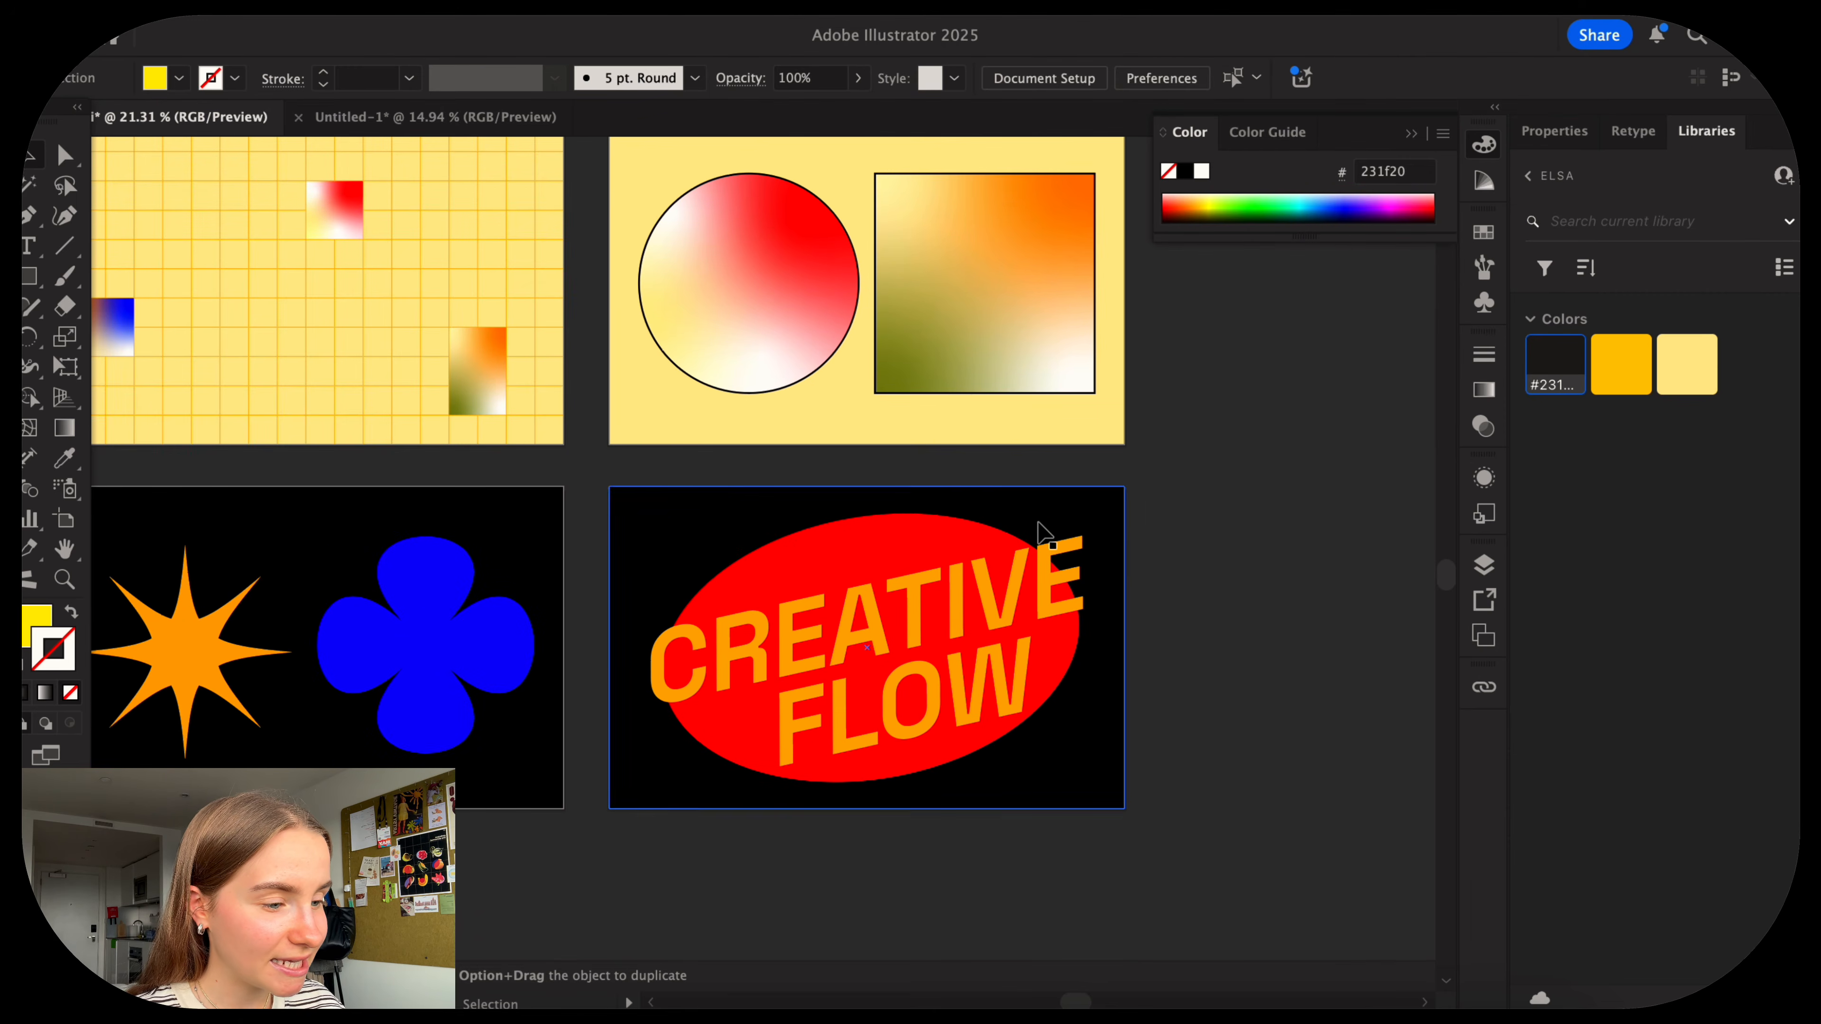
left_click(1019, 553)
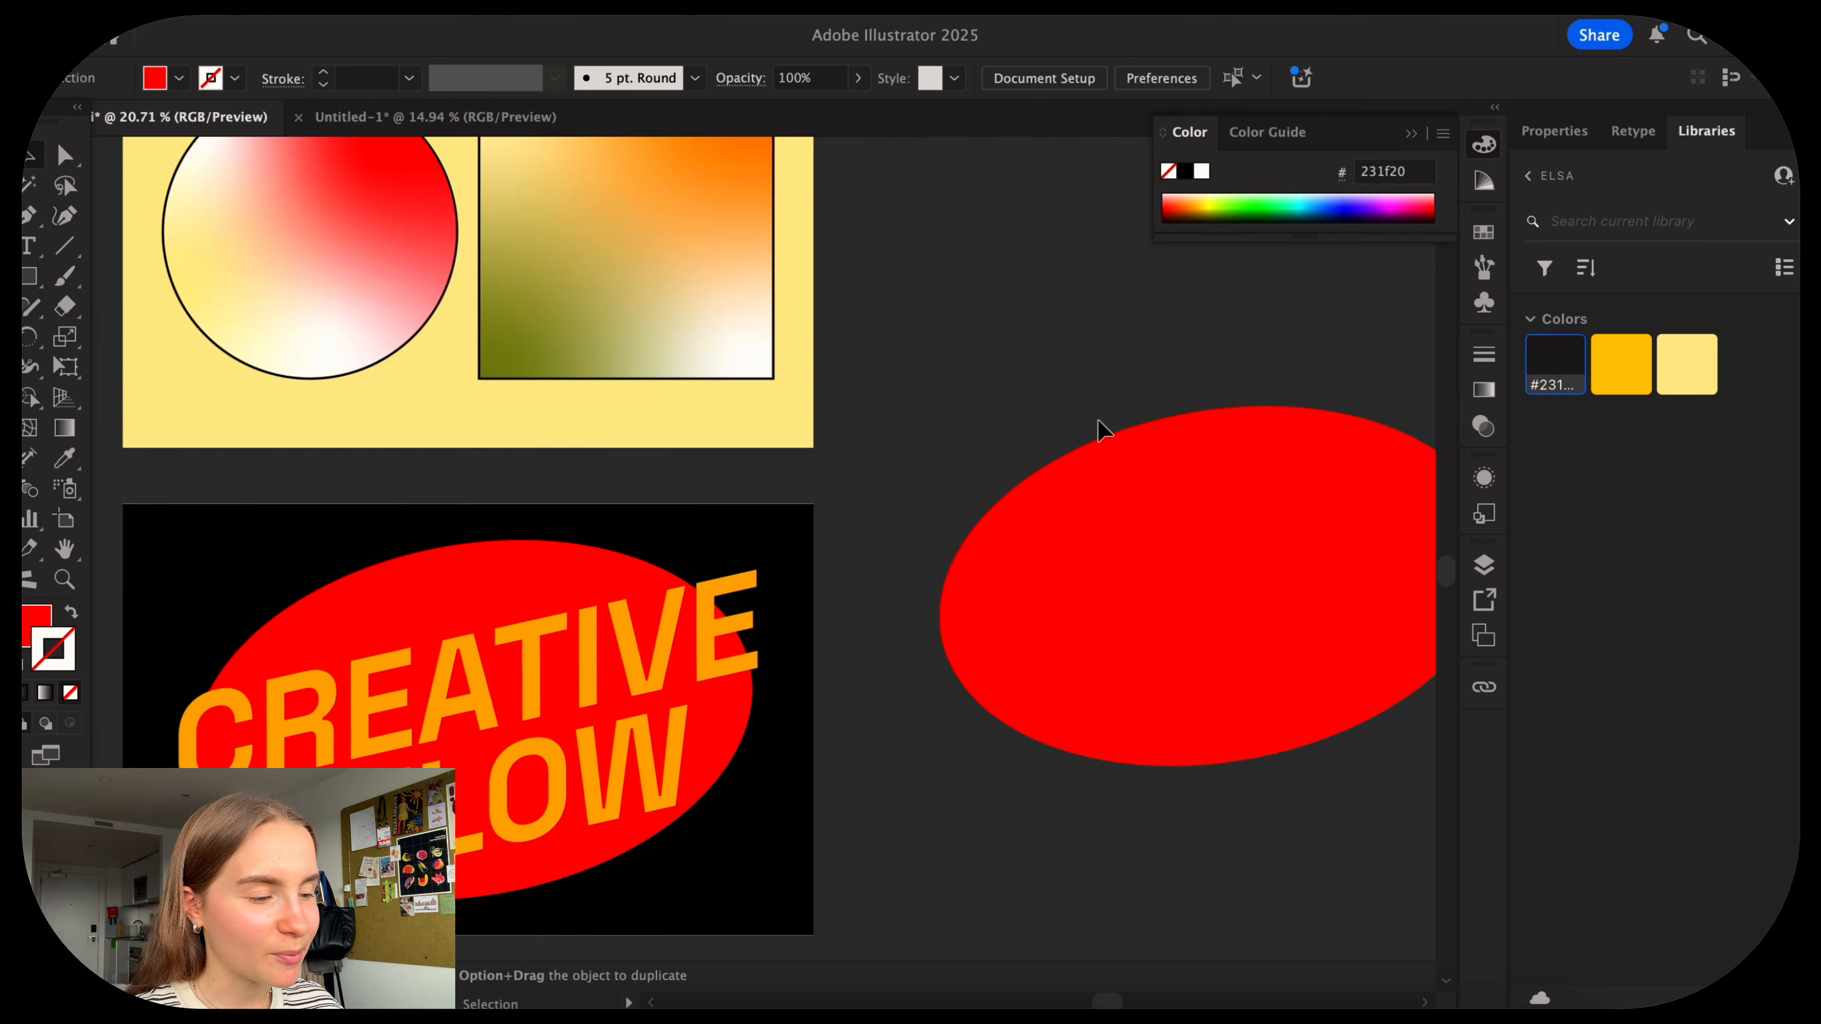
Add the fill color of the copied red oval to the ELSA library.
scroll(1097, 419, "up", 2)
scroll(1097, 419, "right", 5)
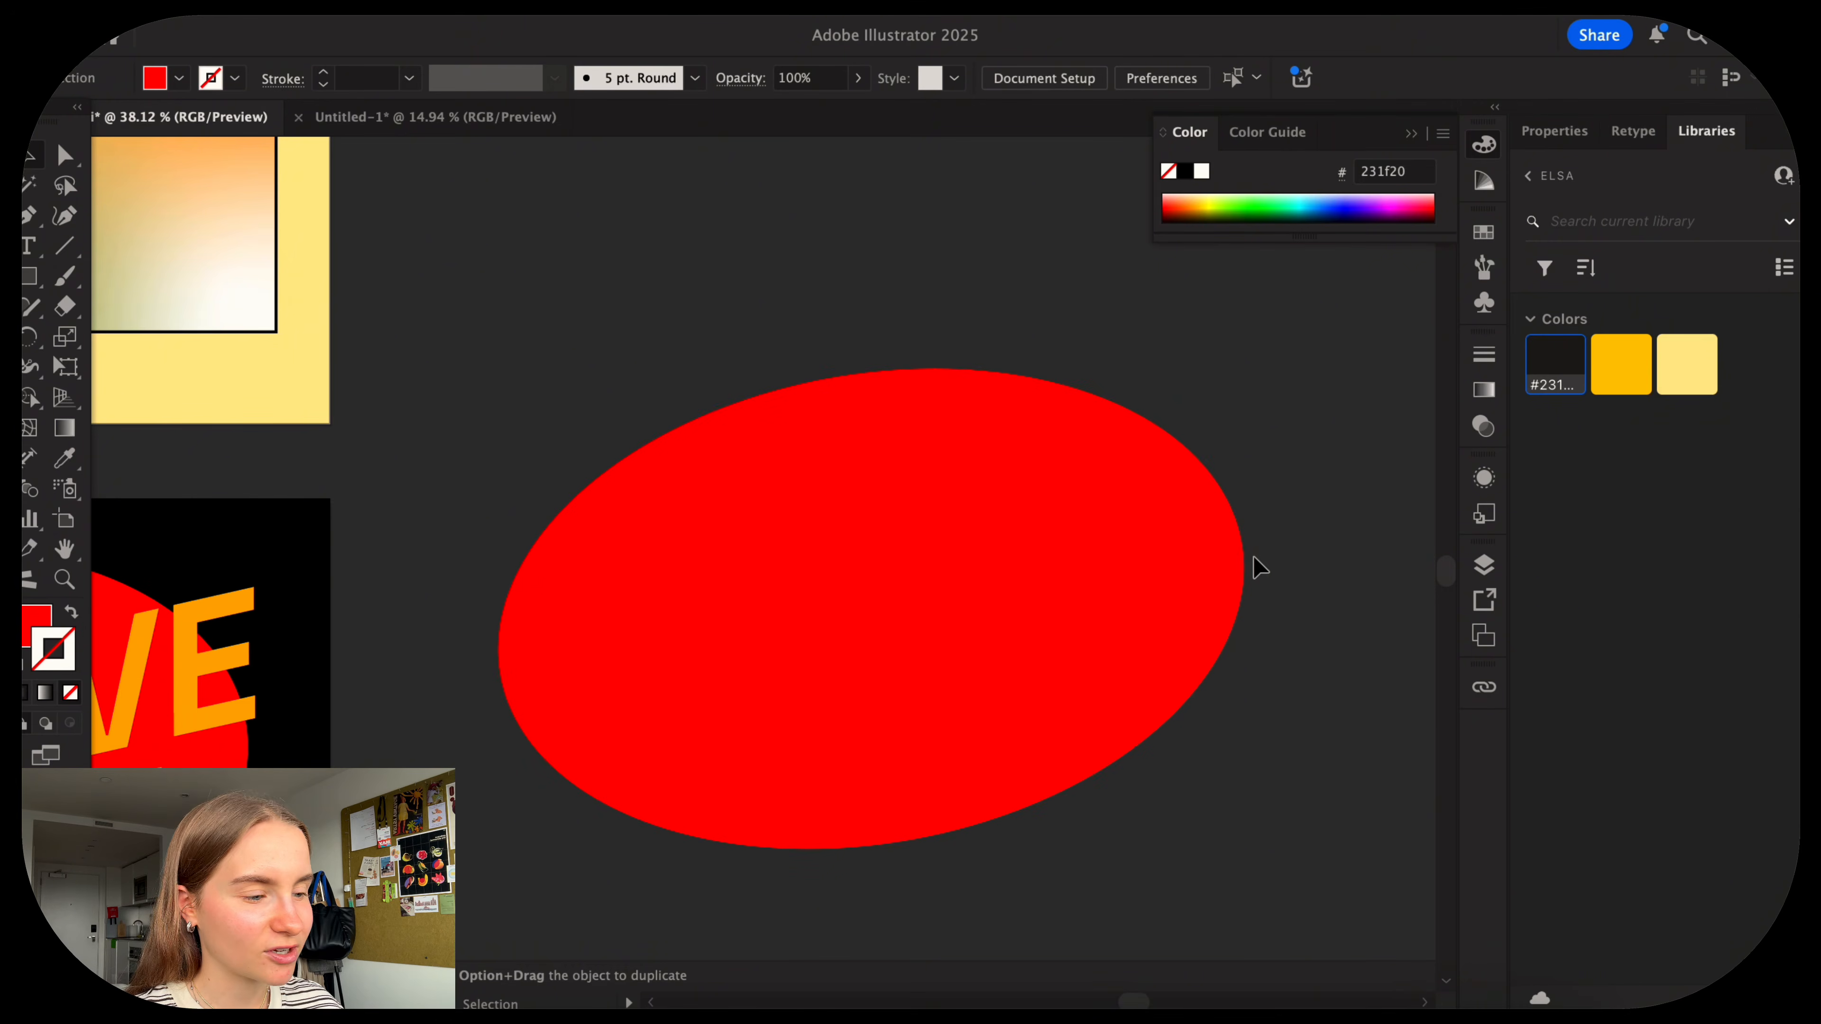
scroll(1260, 567, "up", 2)
scroll(1259, 567, "down", 3)
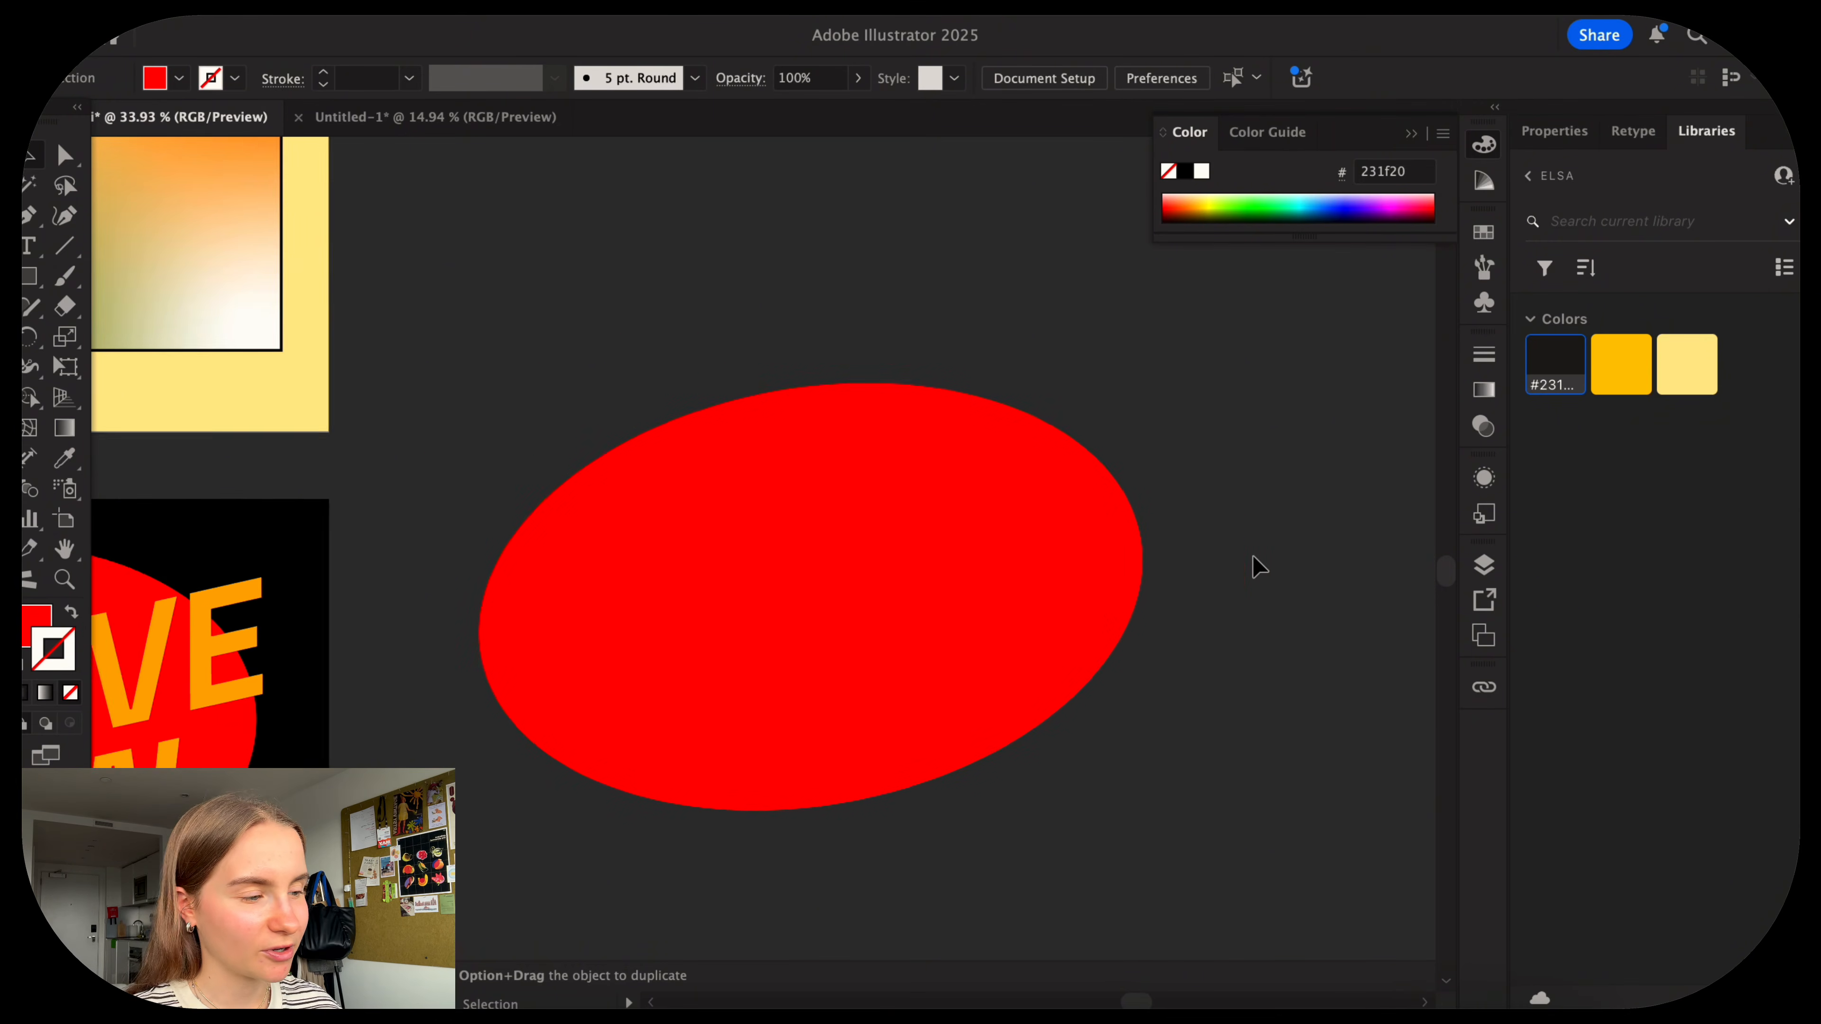
scroll(1260, 567, "right", 2)
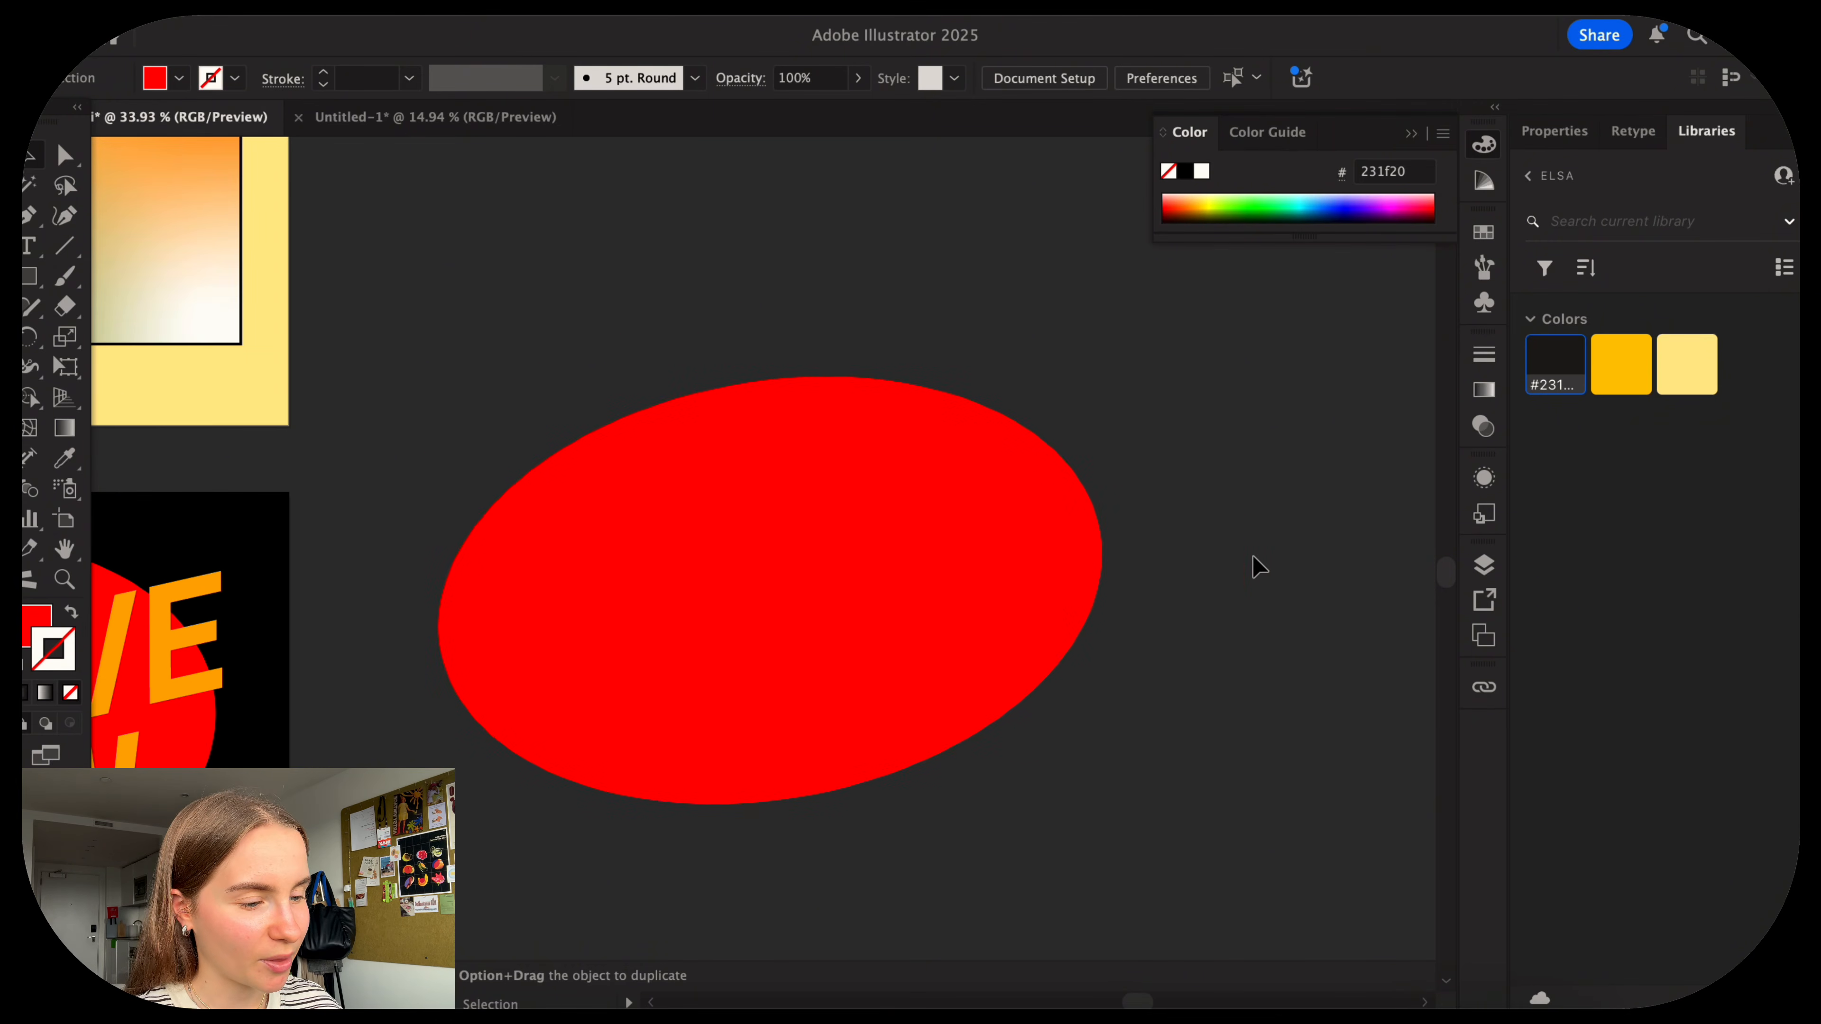
left_click(1055, 556)
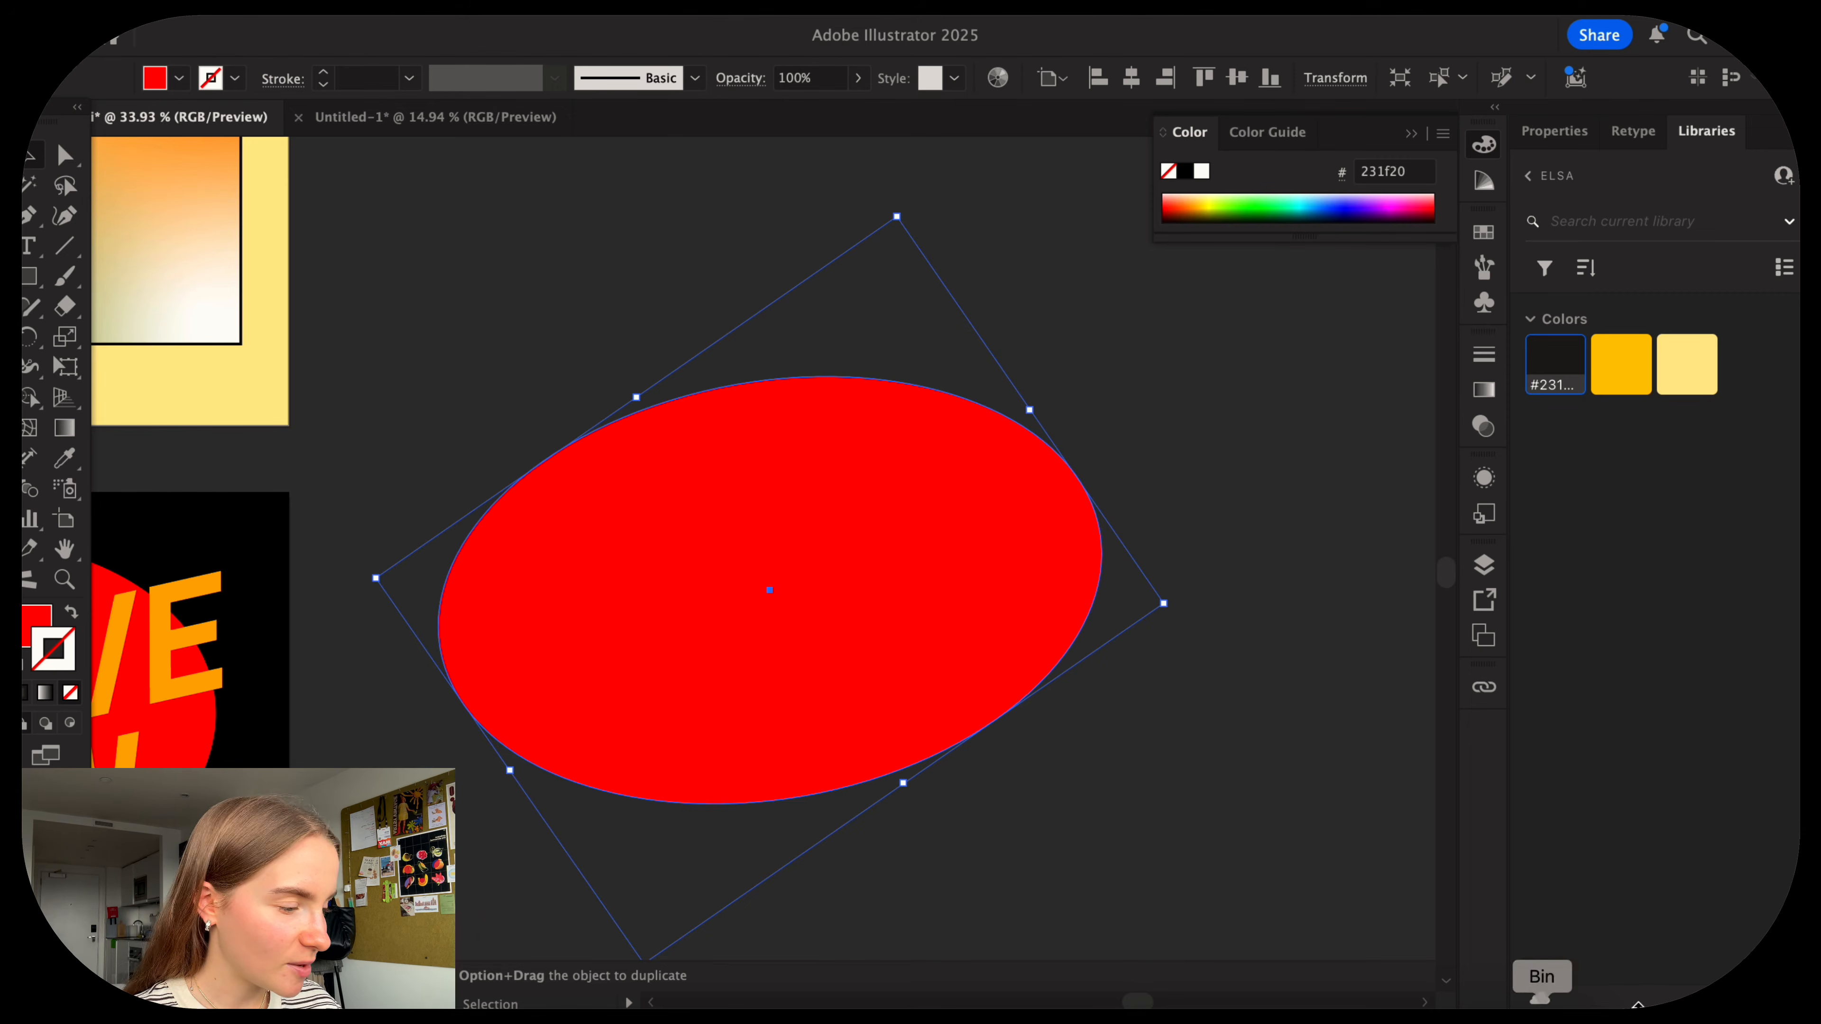
left_click(1638, 1004)
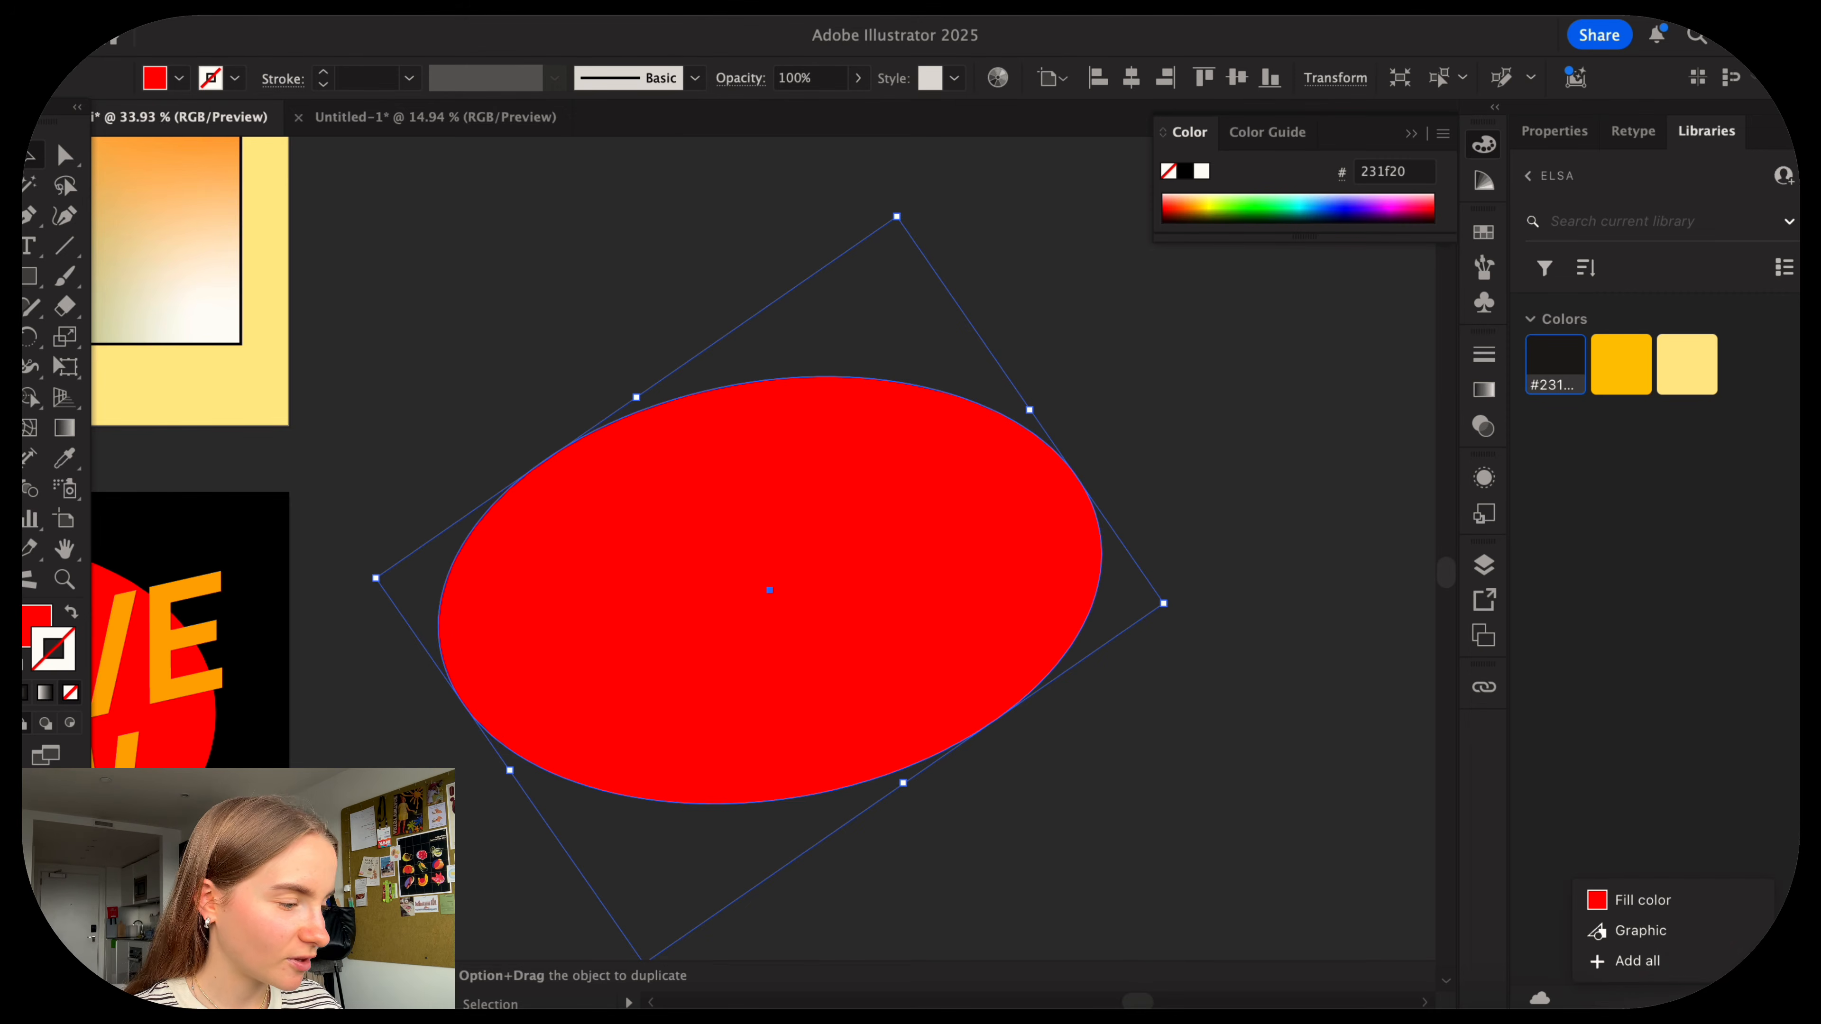
left_click(1641, 901)
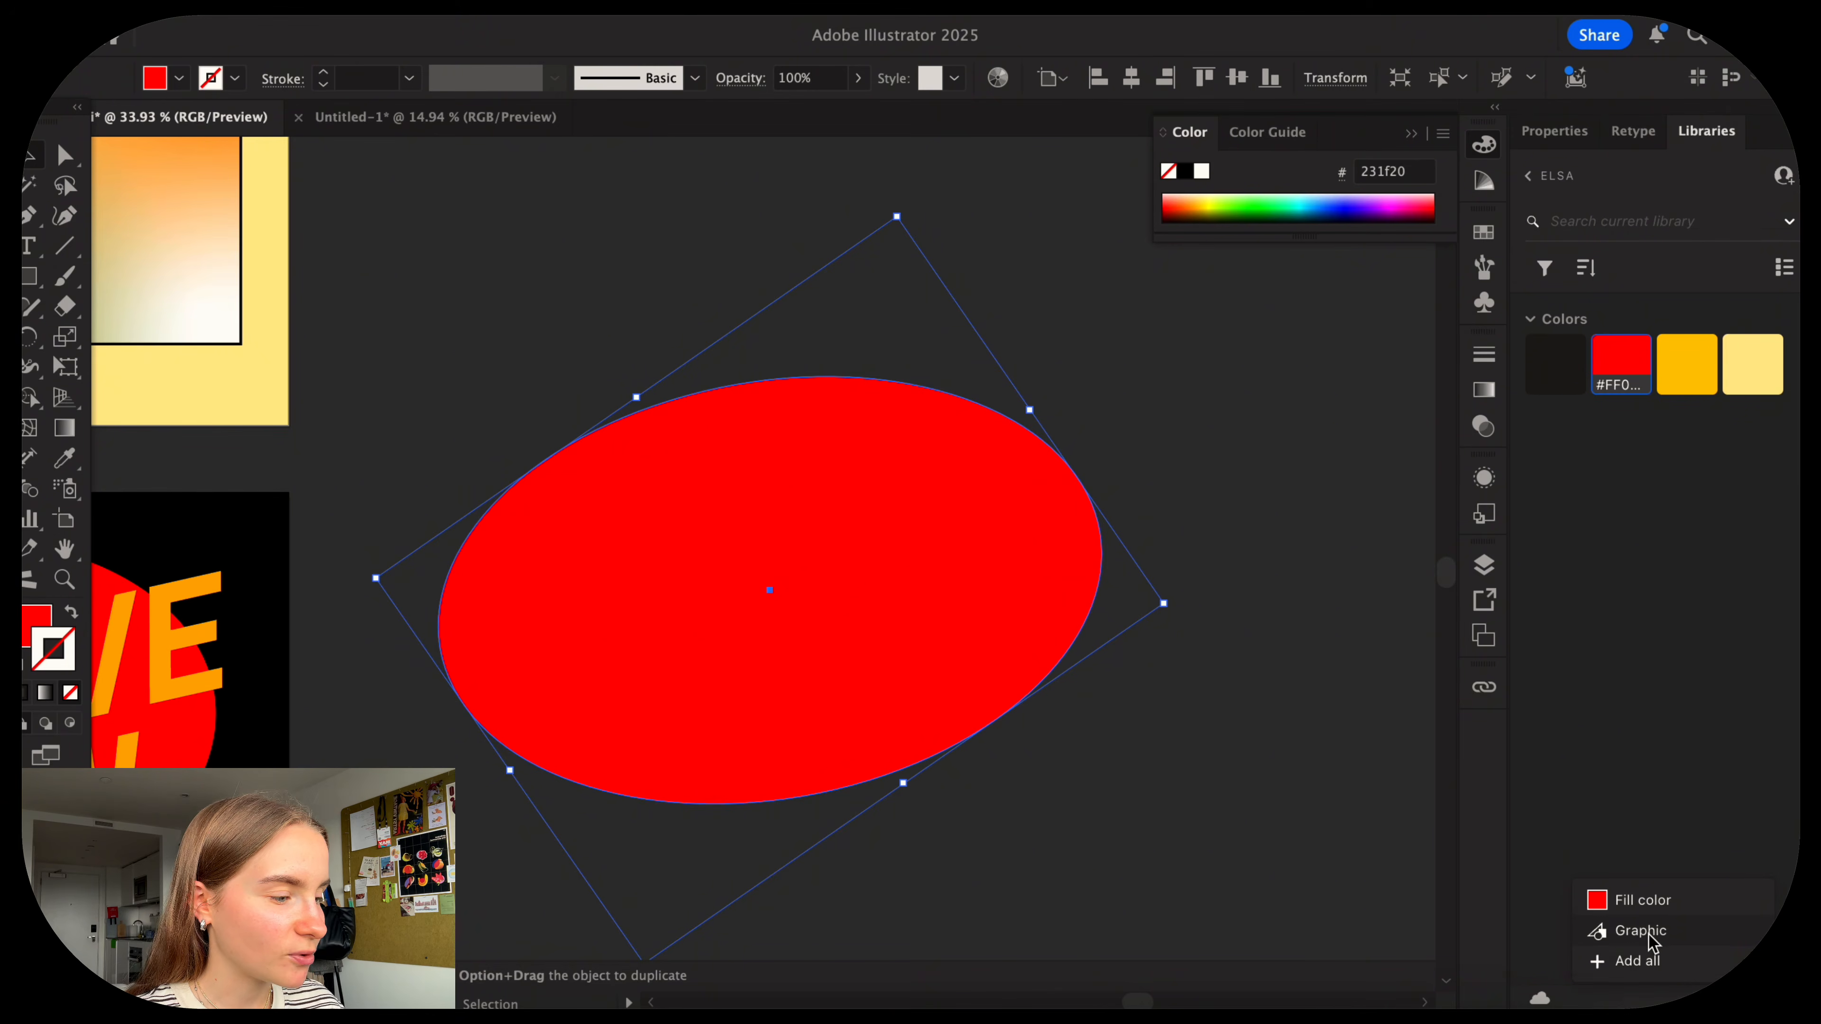
Add the copied red oval to the ELSA library as a graphic, and deselect it.
left_click(1647, 933)
key("super+alt+0")
left_click(1187, 448)
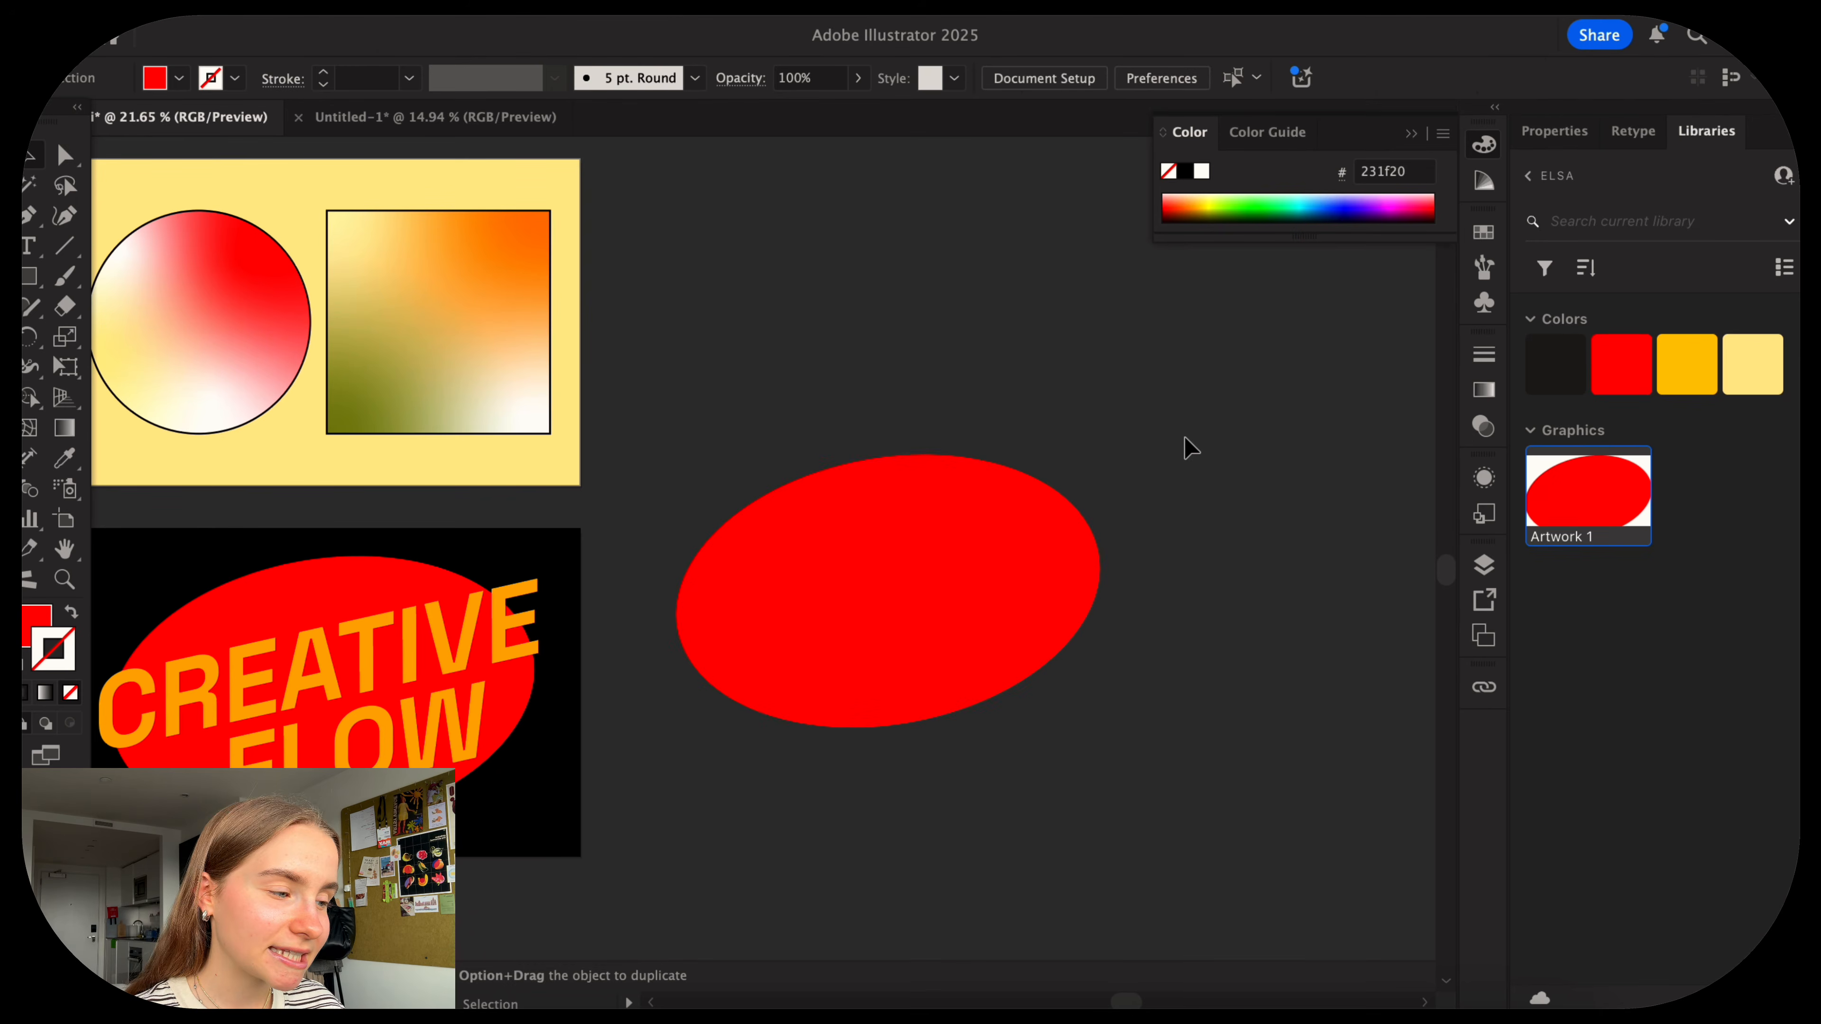
Place the Artwork 1 graphic from the library onto the canvas below the red oval copy.
scroll(1186, 438, "right", 4)
scroll(1185, 438, "down", 2)
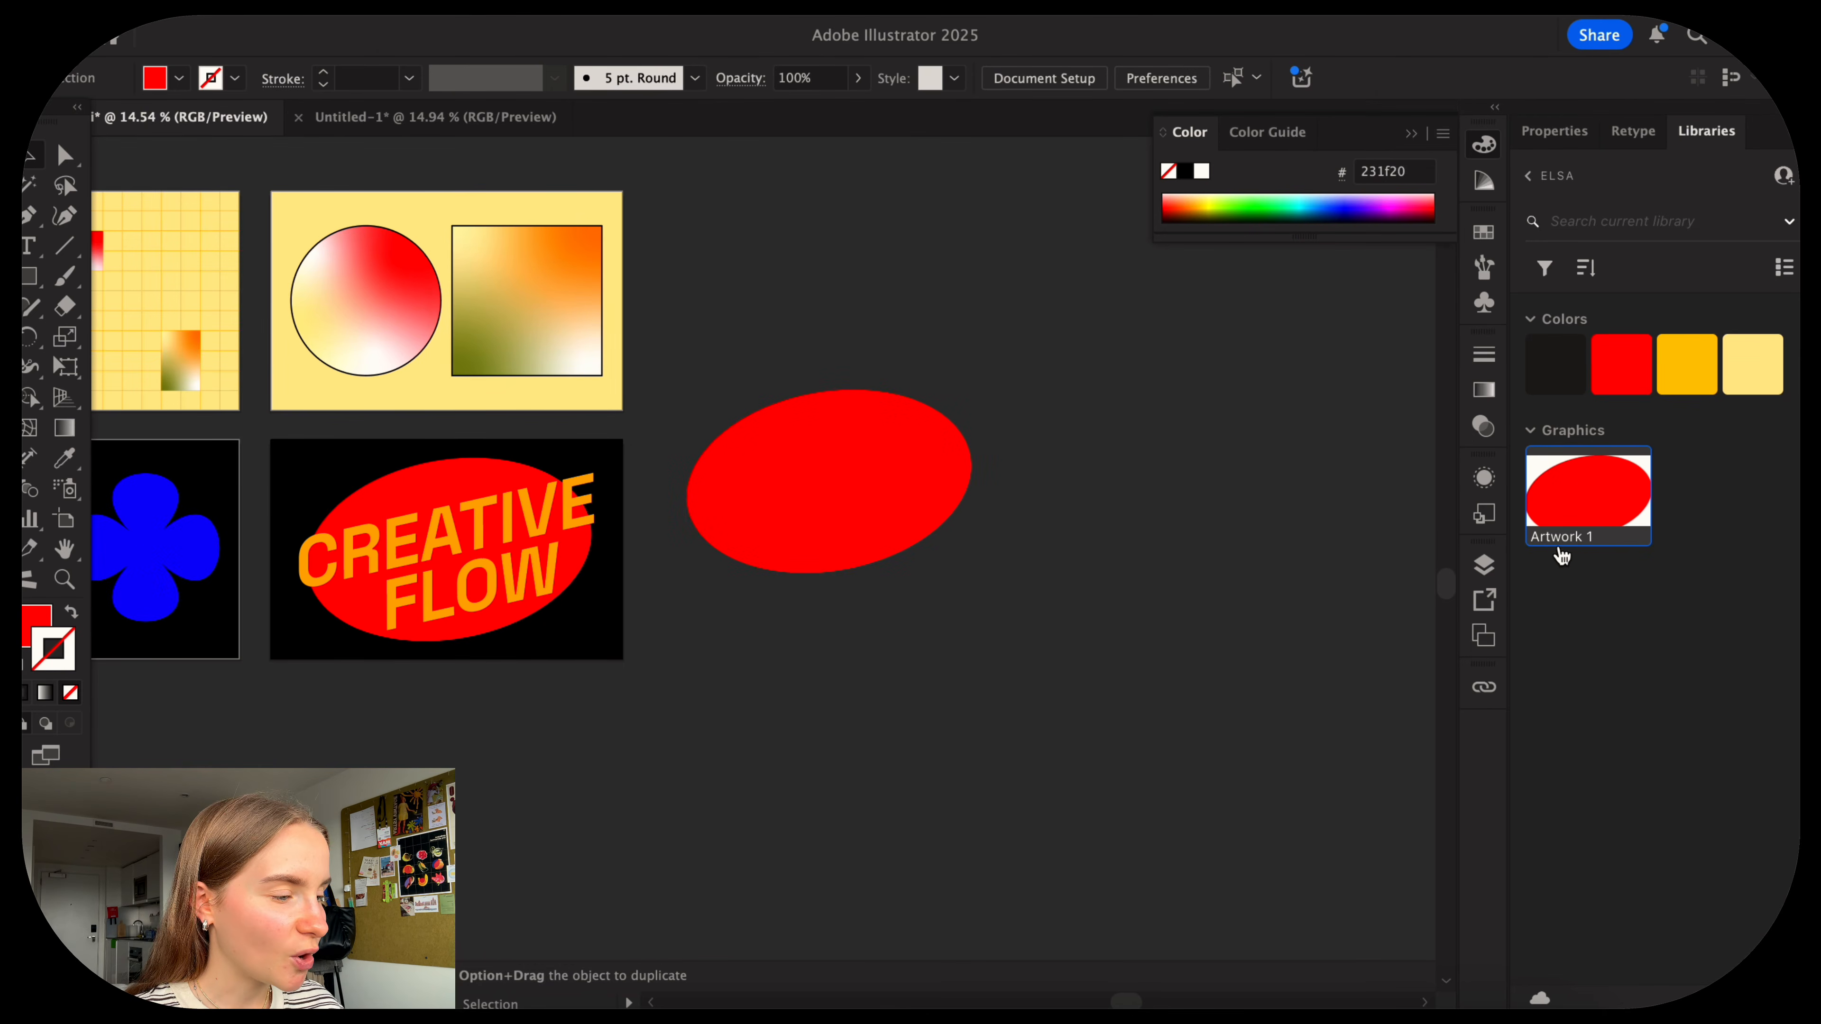
left_click_drag(1560, 556, 886, 651)
left_click(996, 667)
scroll(1223, 796, "right", 3)
scroll(1223, 797, "down", 1)
left_click(1223, 796)
Try a white ffffff fill on the unlinked red oval beside the artboard, and undo the recoloring.
scroll(1210, 765, "up", 3)
left_click(427, 358)
scroll(416, 302, "up", 2)
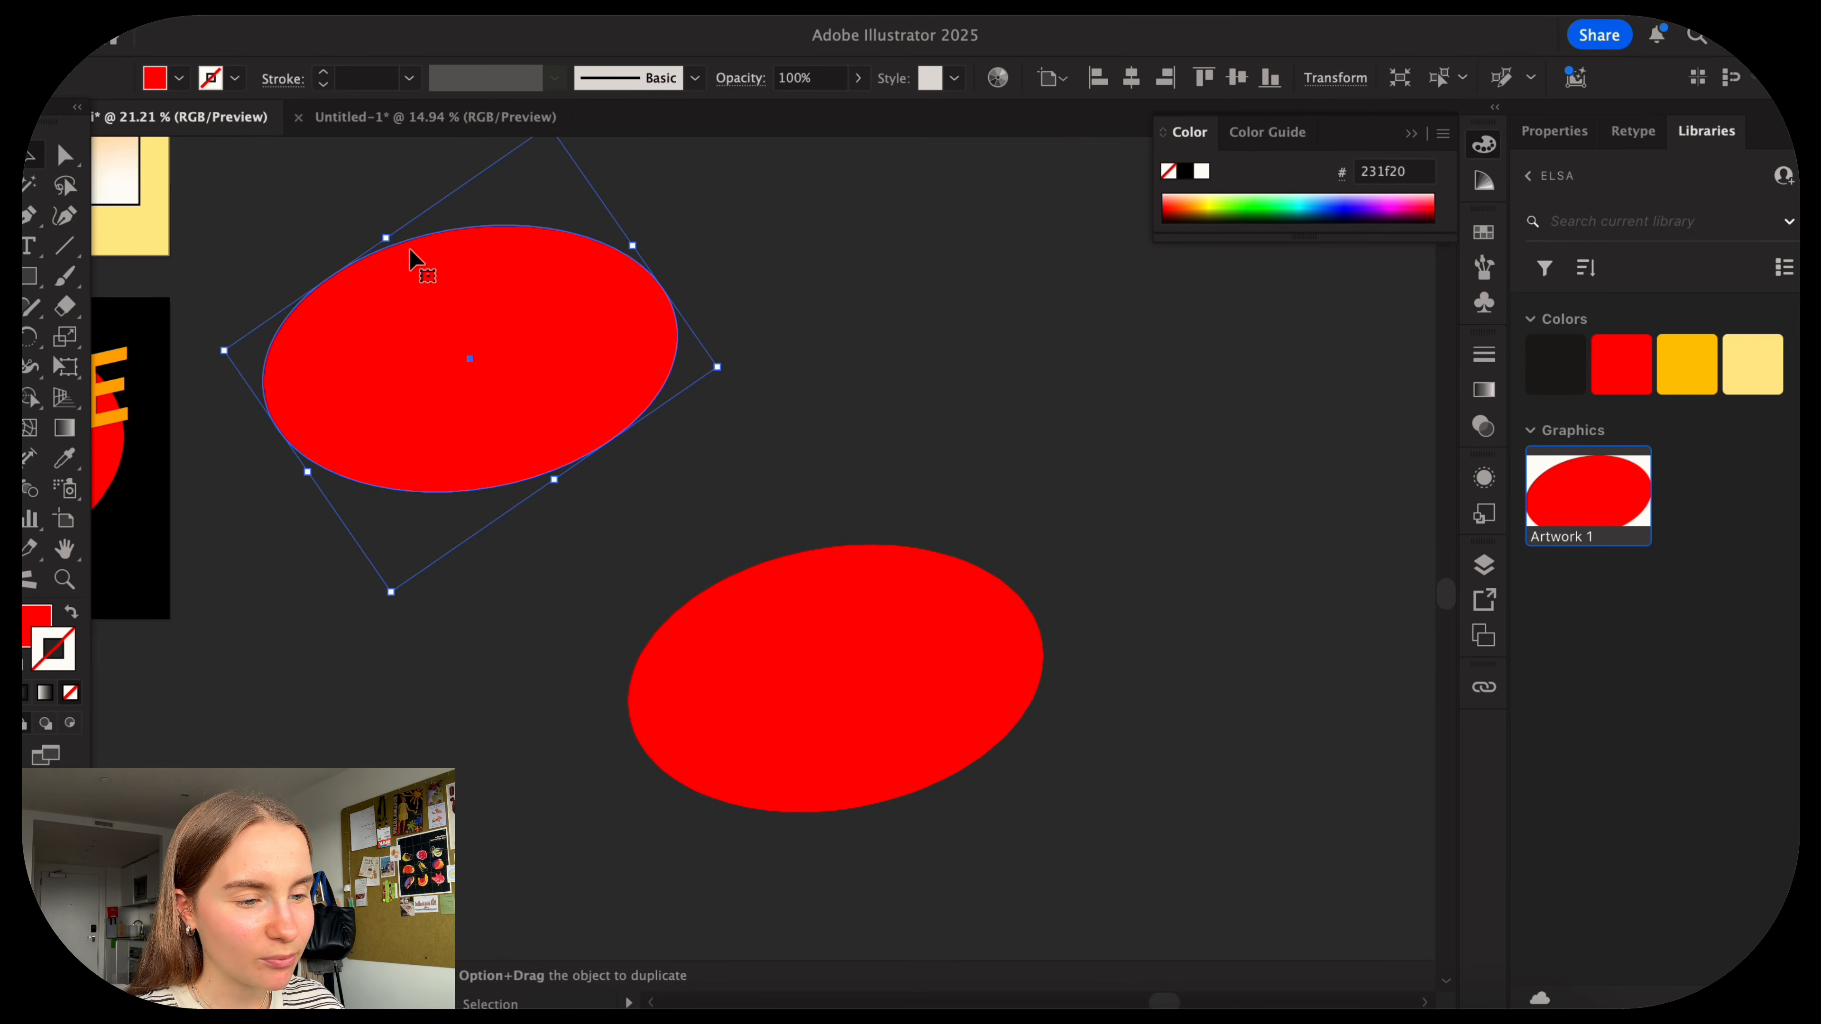
scroll(472, 411, "up", 2)
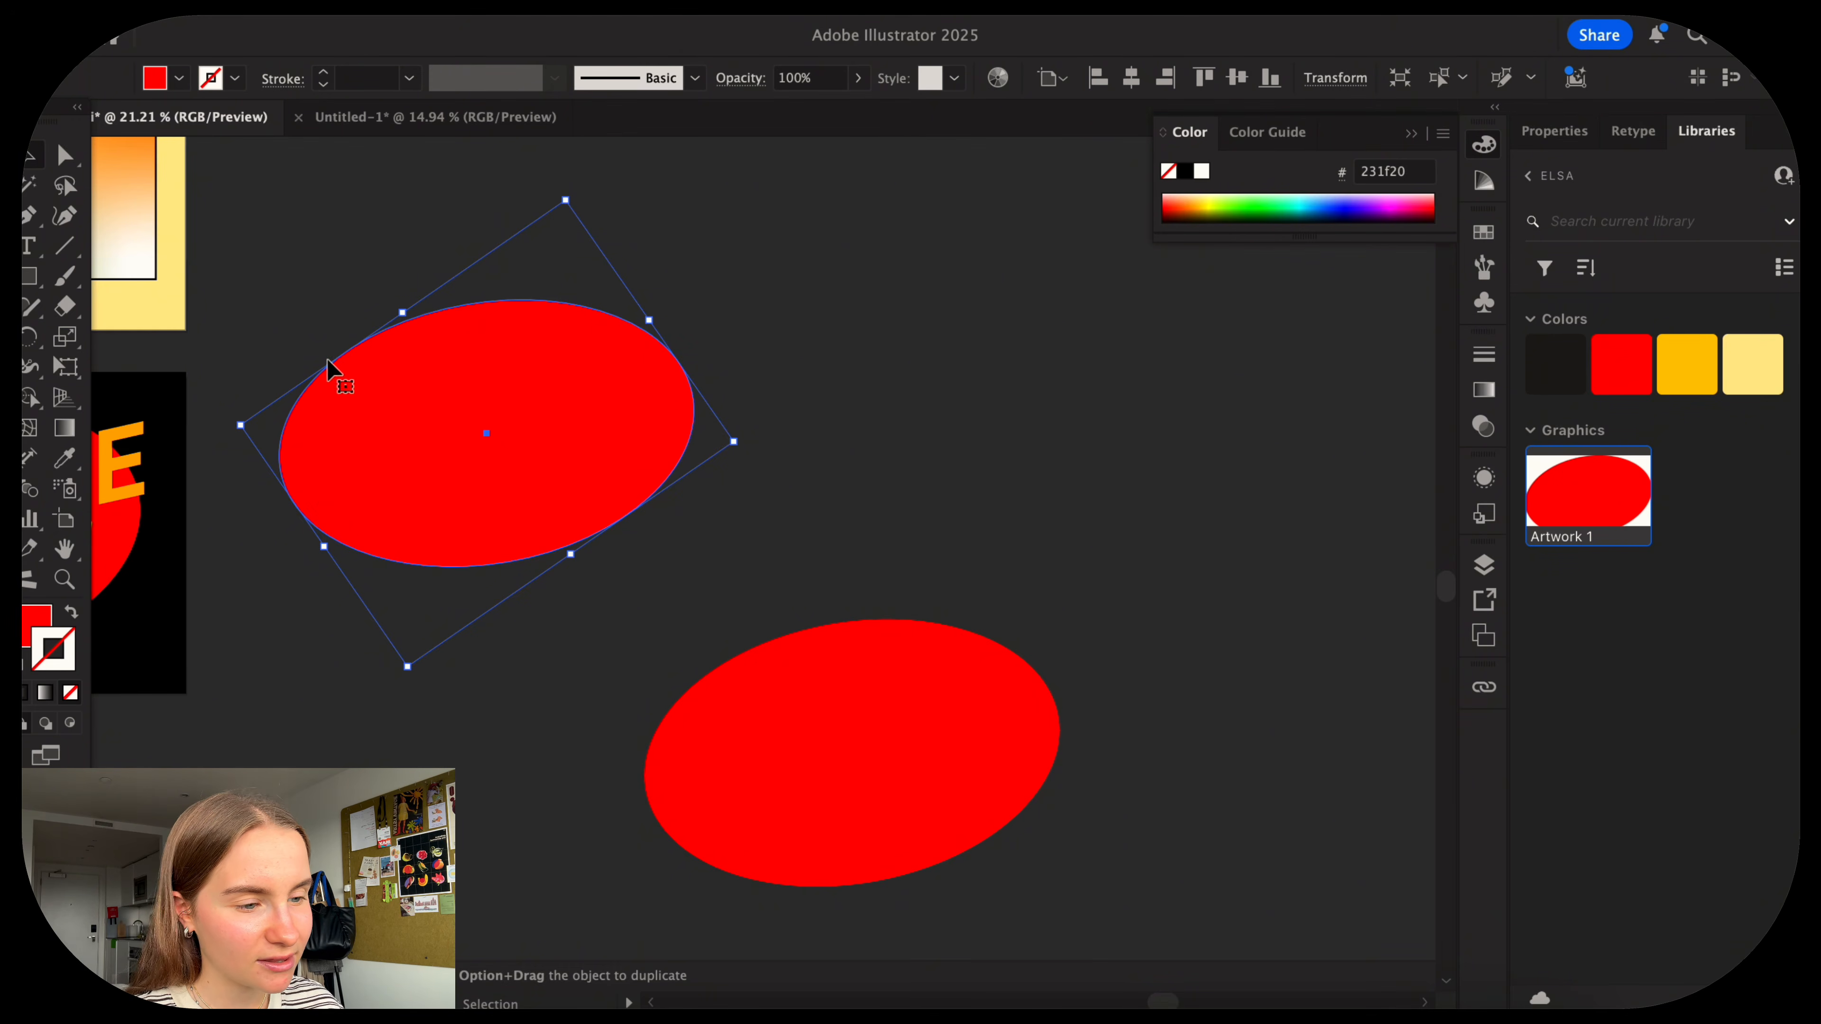
left_click(715, 525)
left_click(546, 446)
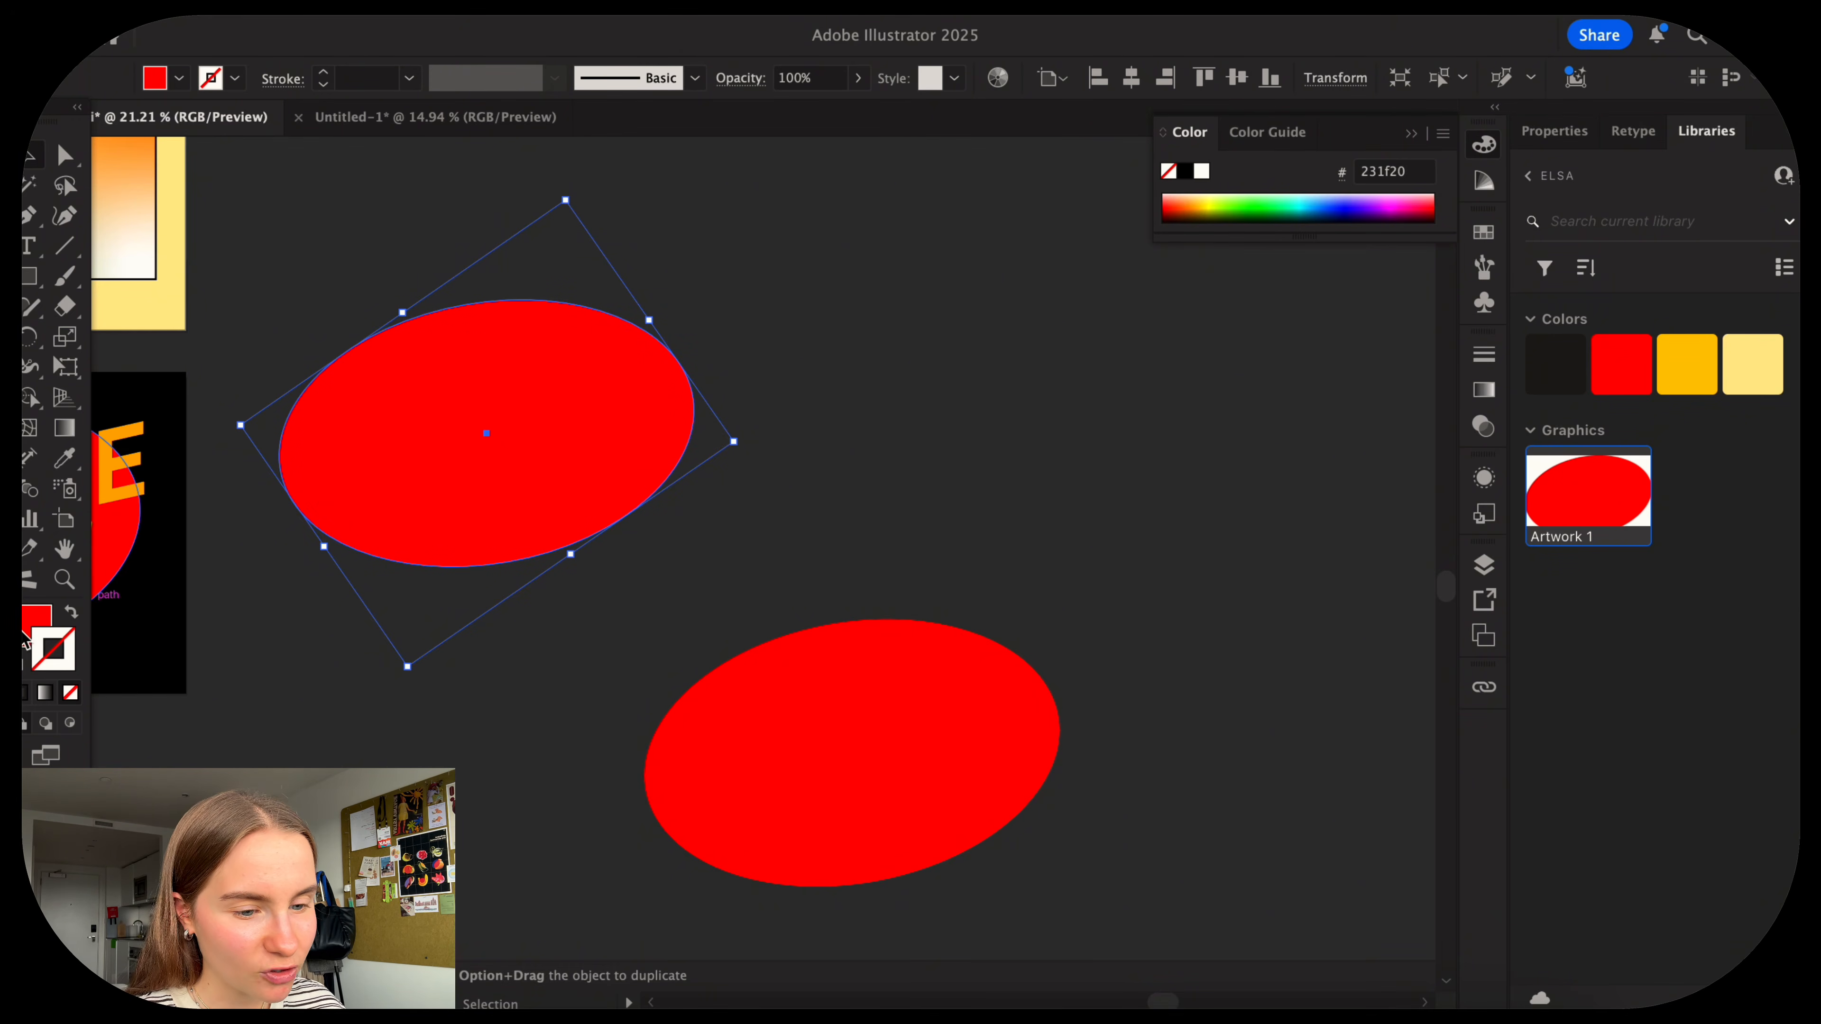
double_click(30, 626)
type("ffffff")
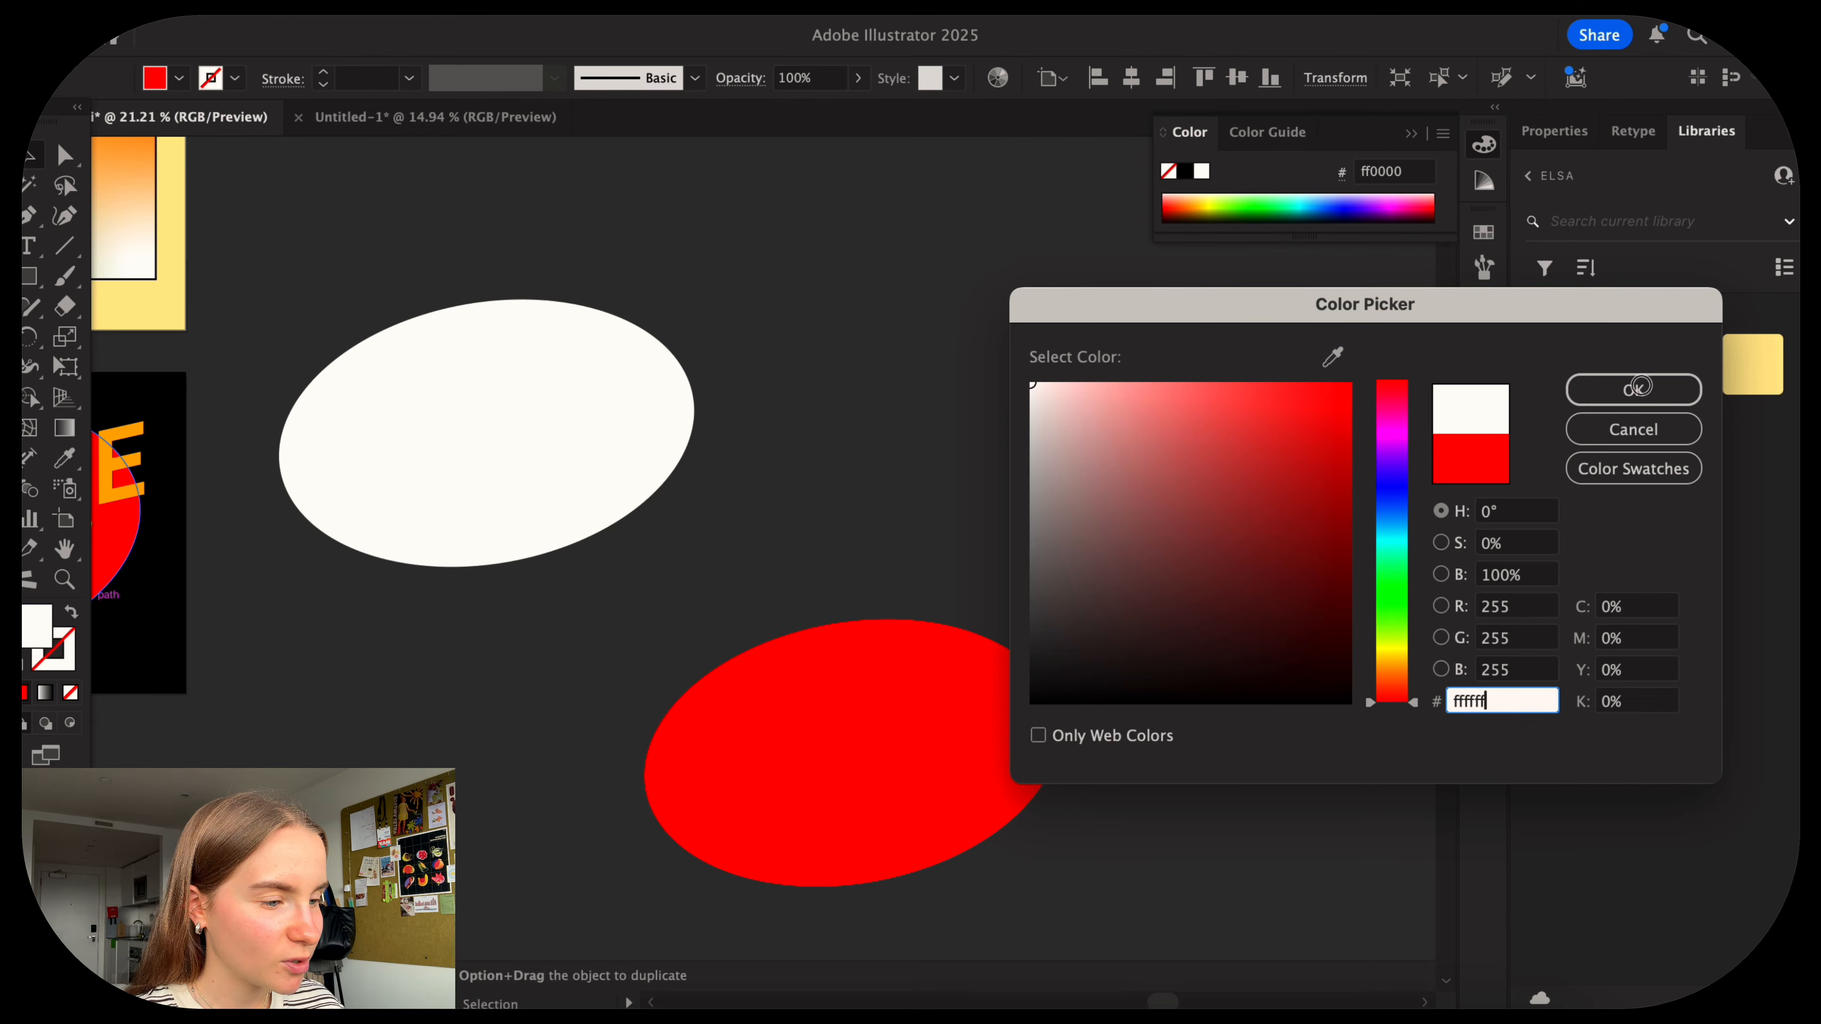
left_click(1638, 387)
left_click(903, 376)
key("cmd+z")
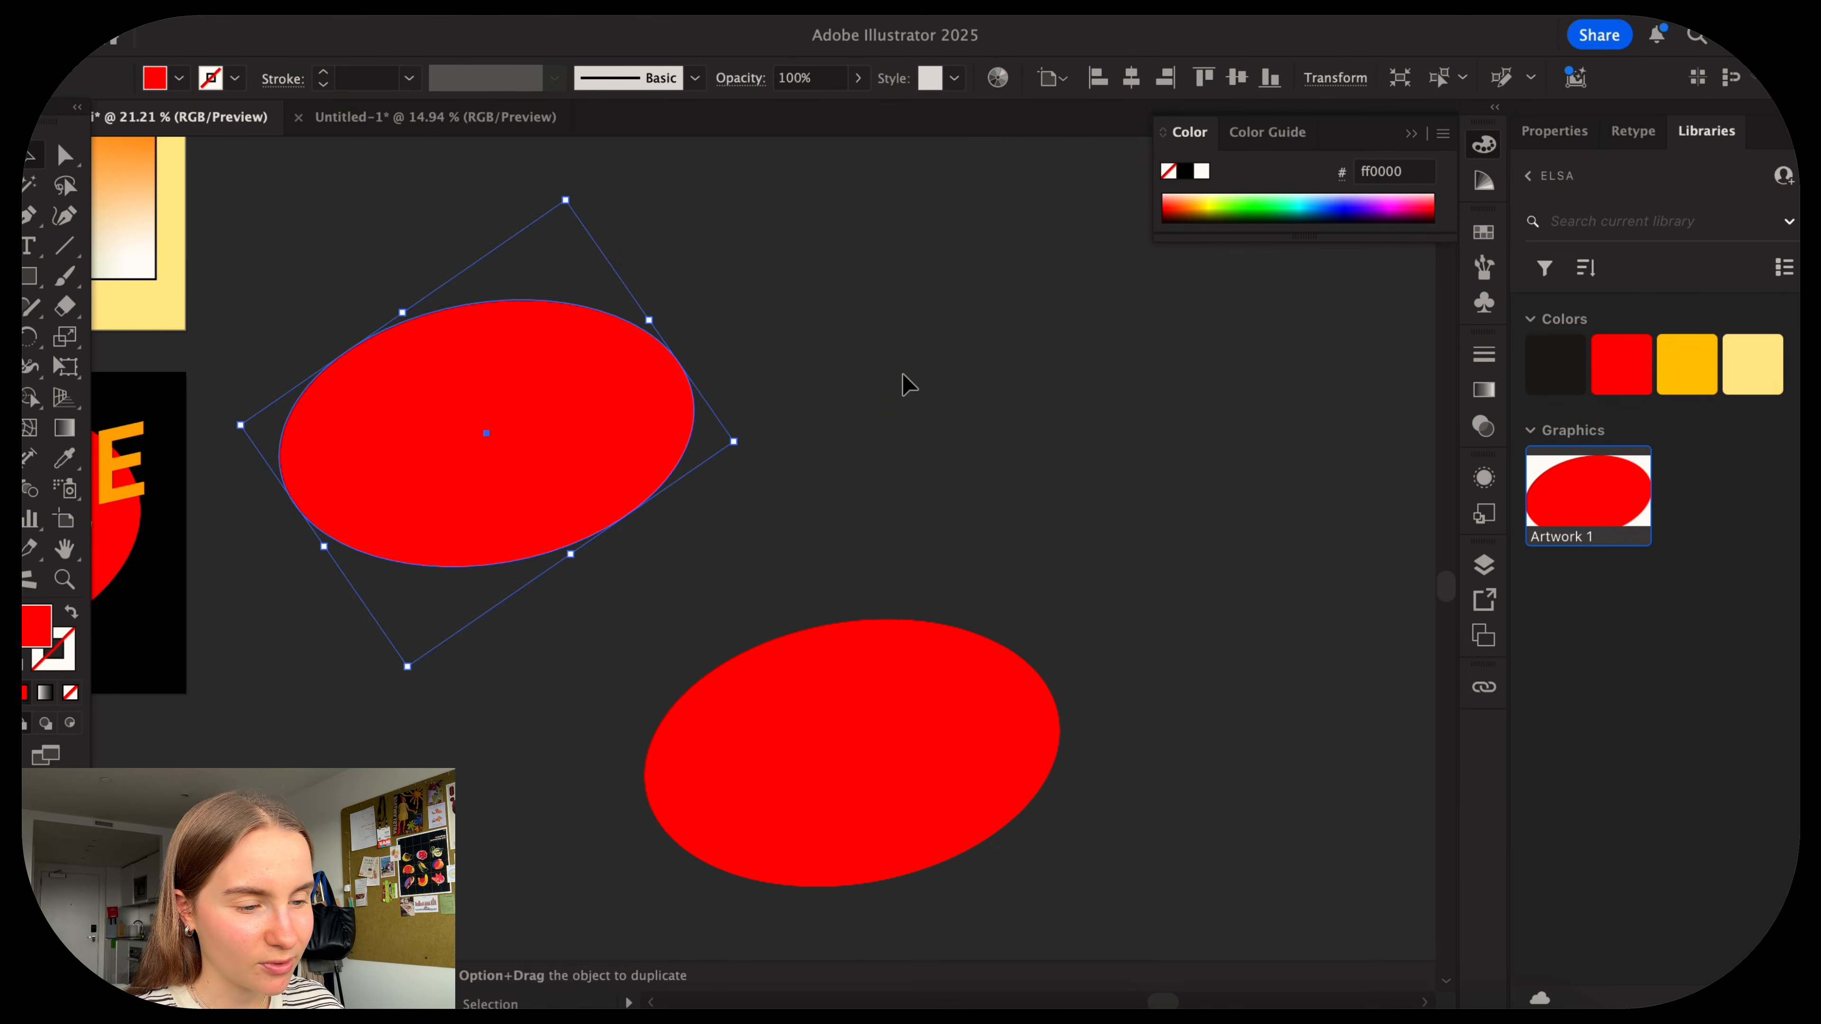
left_click(902, 383)
Open the original file of the placed Artwork 1 oval for editing.
scroll(918, 459, "down", 5)
left_click(930, 536)
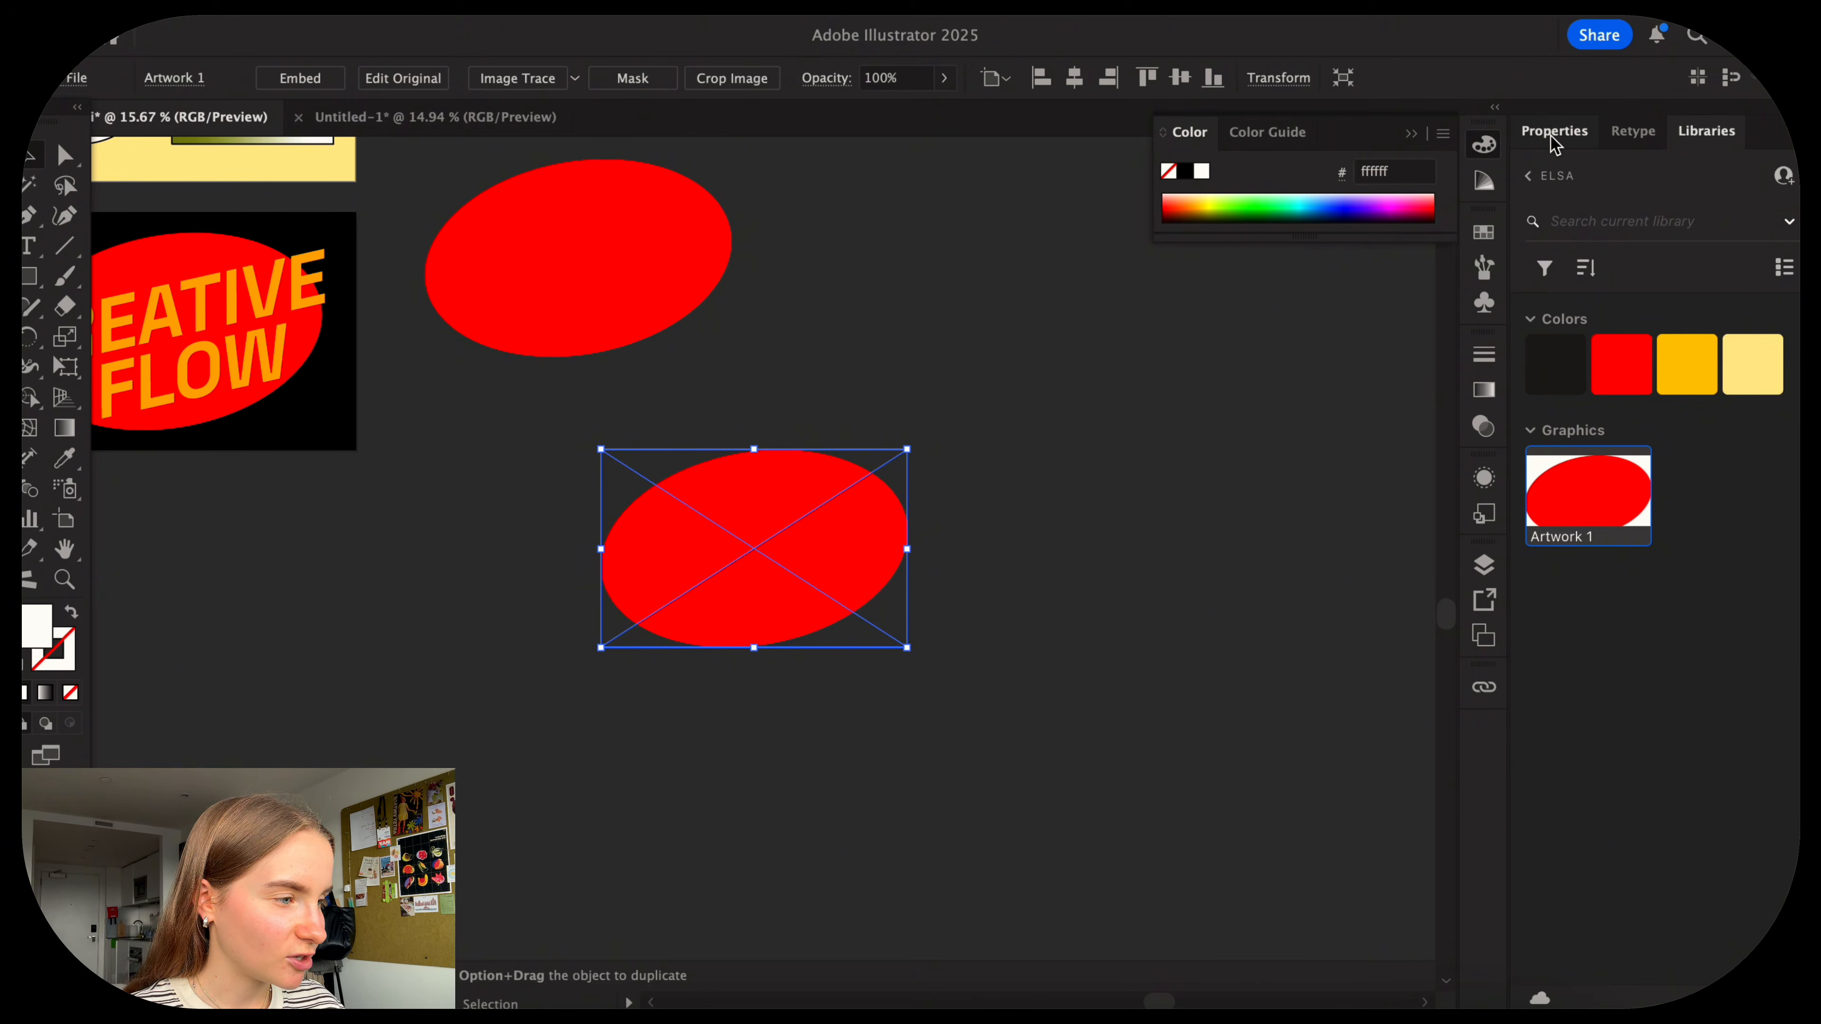
left_click(1555, 132)
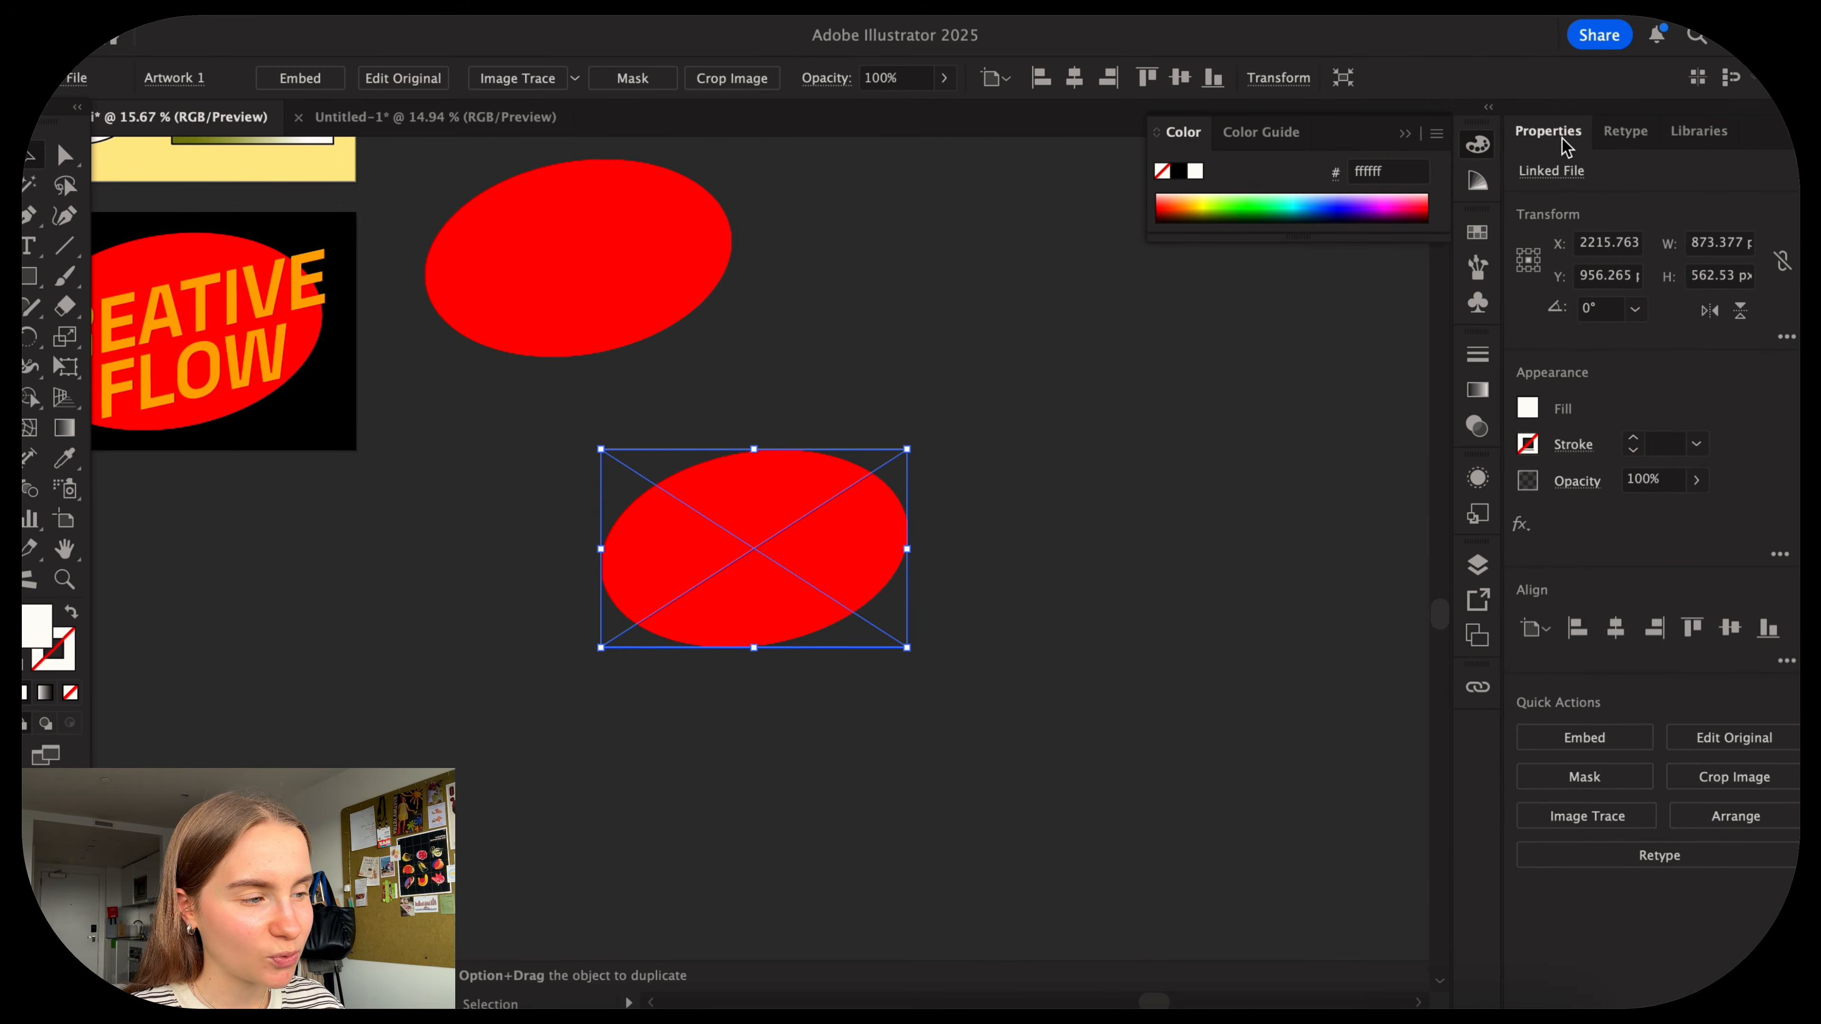
left_click(1711, 739)
key("super+0")
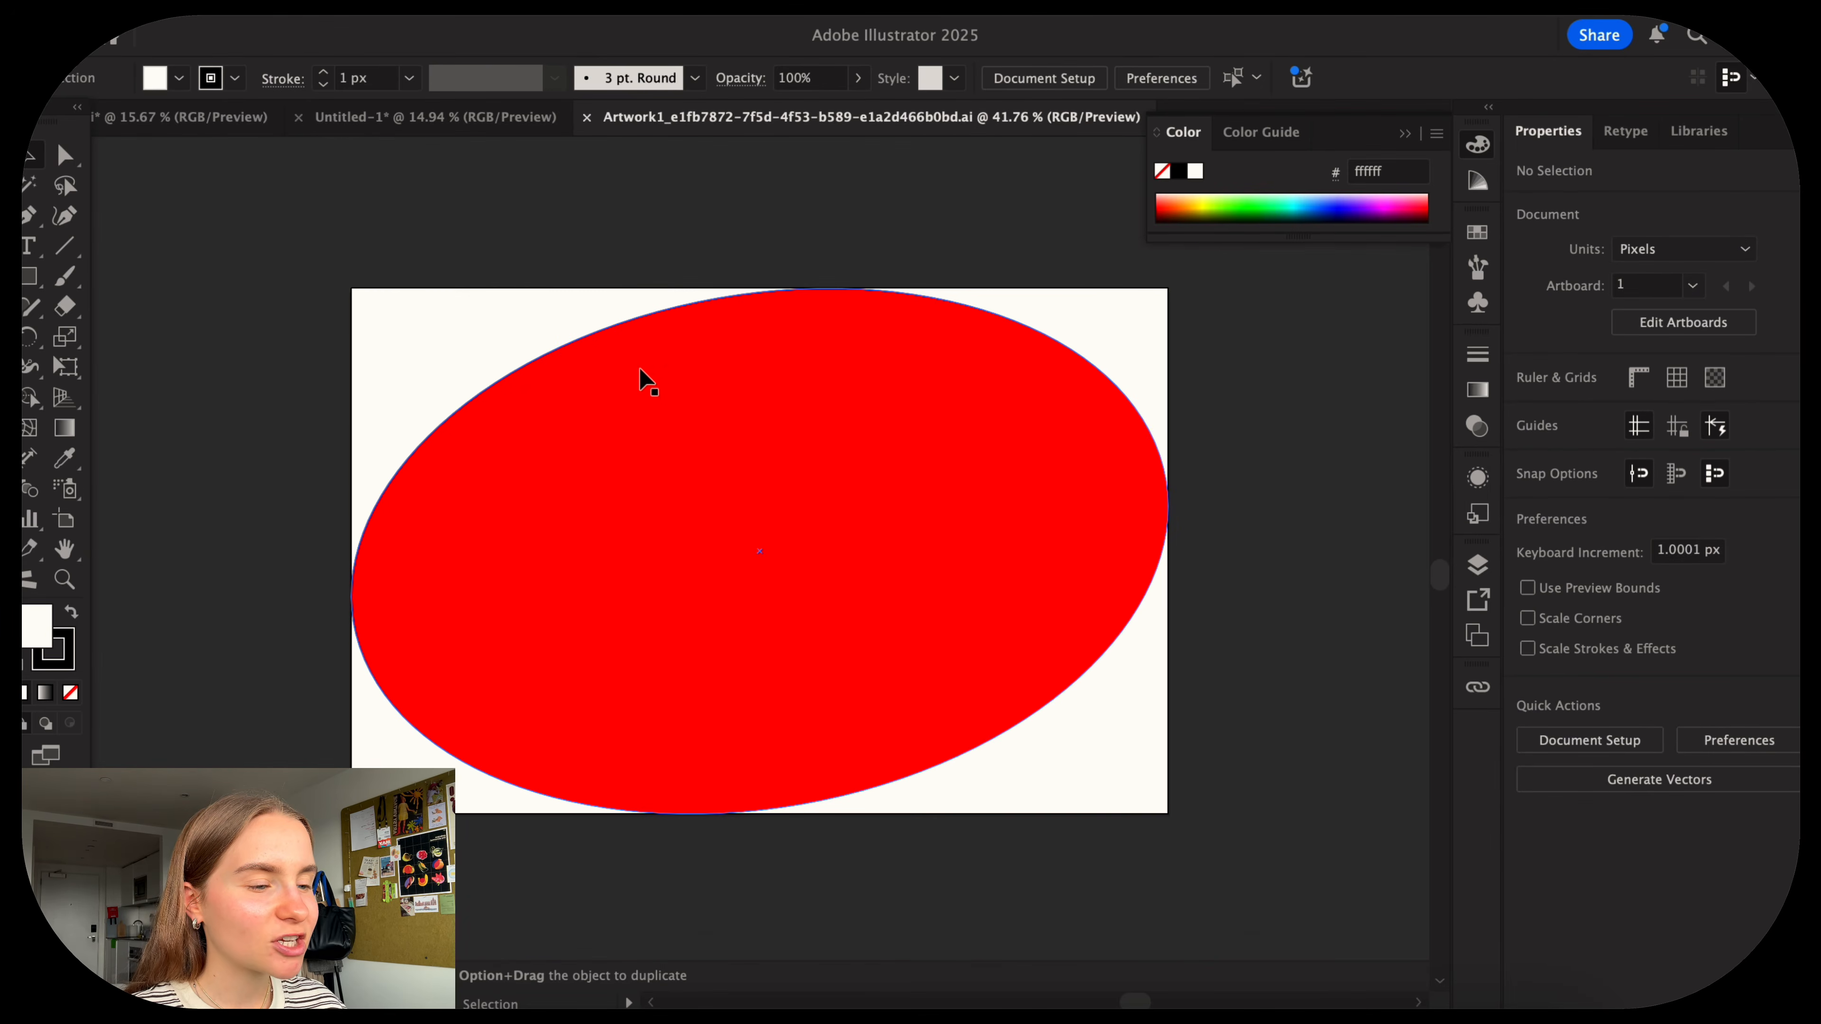
Recolor the oval in the Artwork 1 document with the green fill 34a324.
left_click(965, 494)
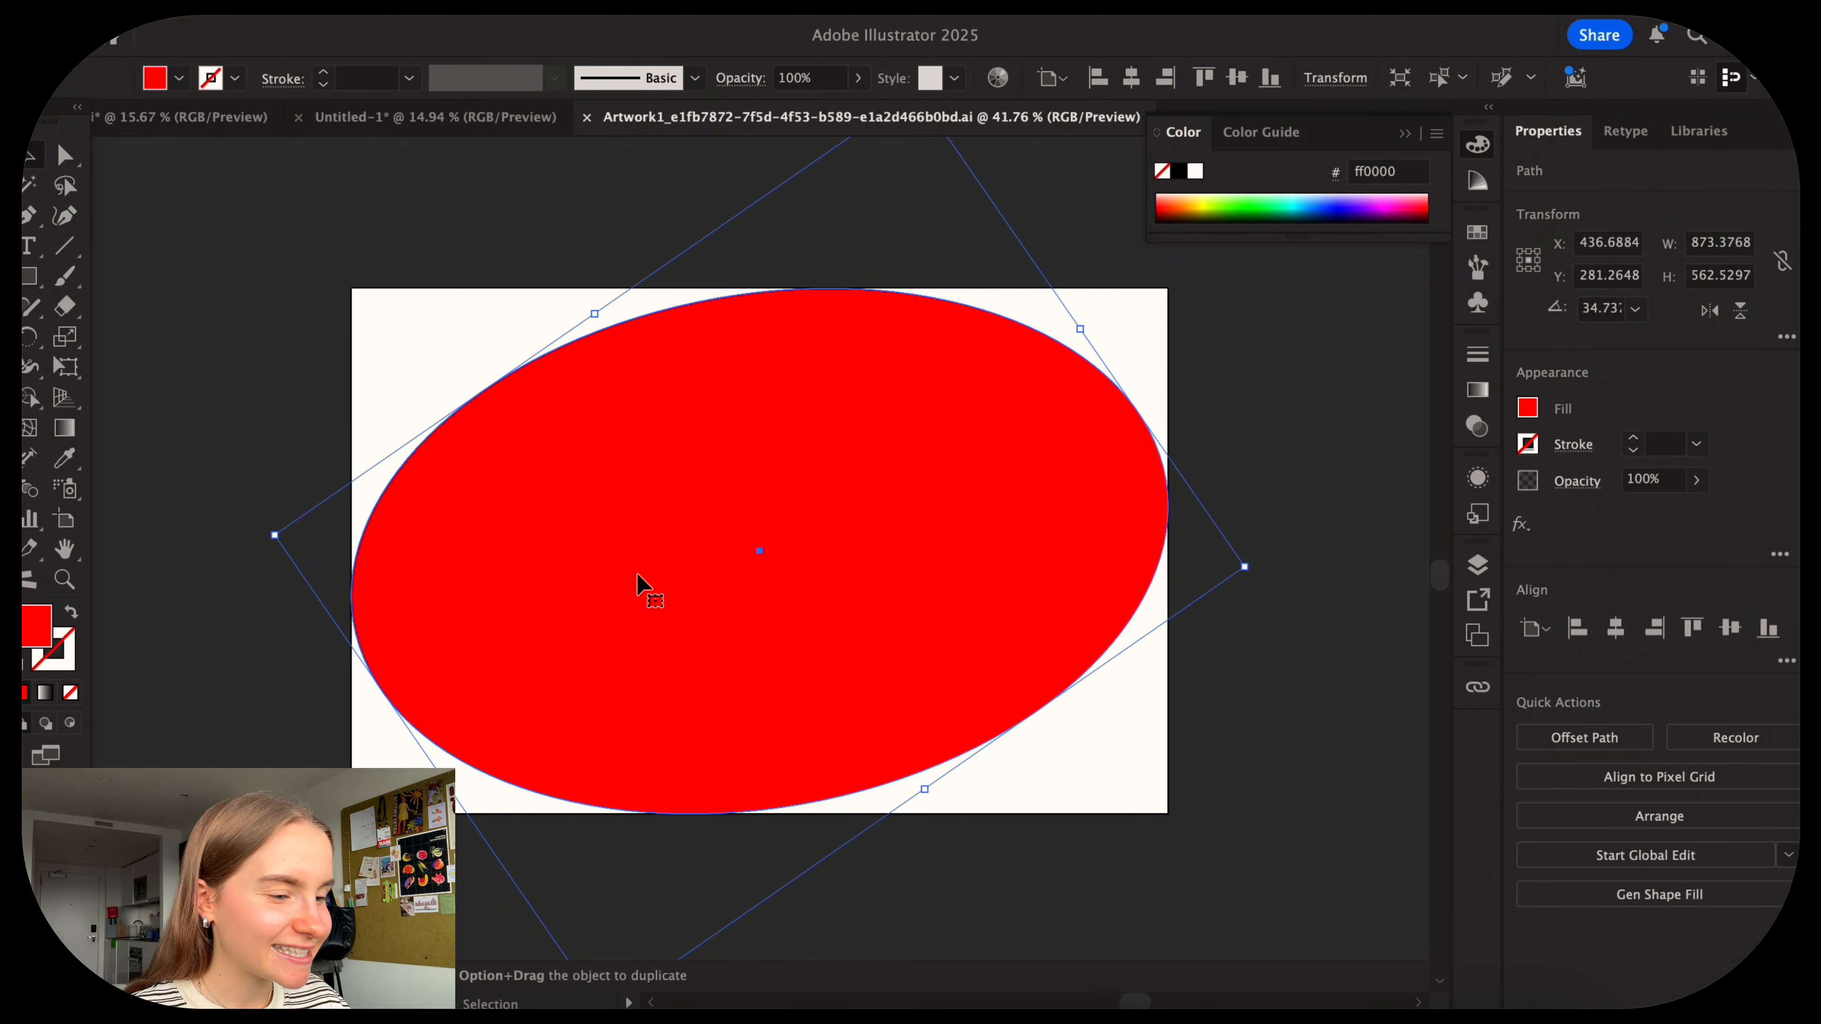
left_click(294, 425)
left_click(549, 606)
left_click(169, 475)
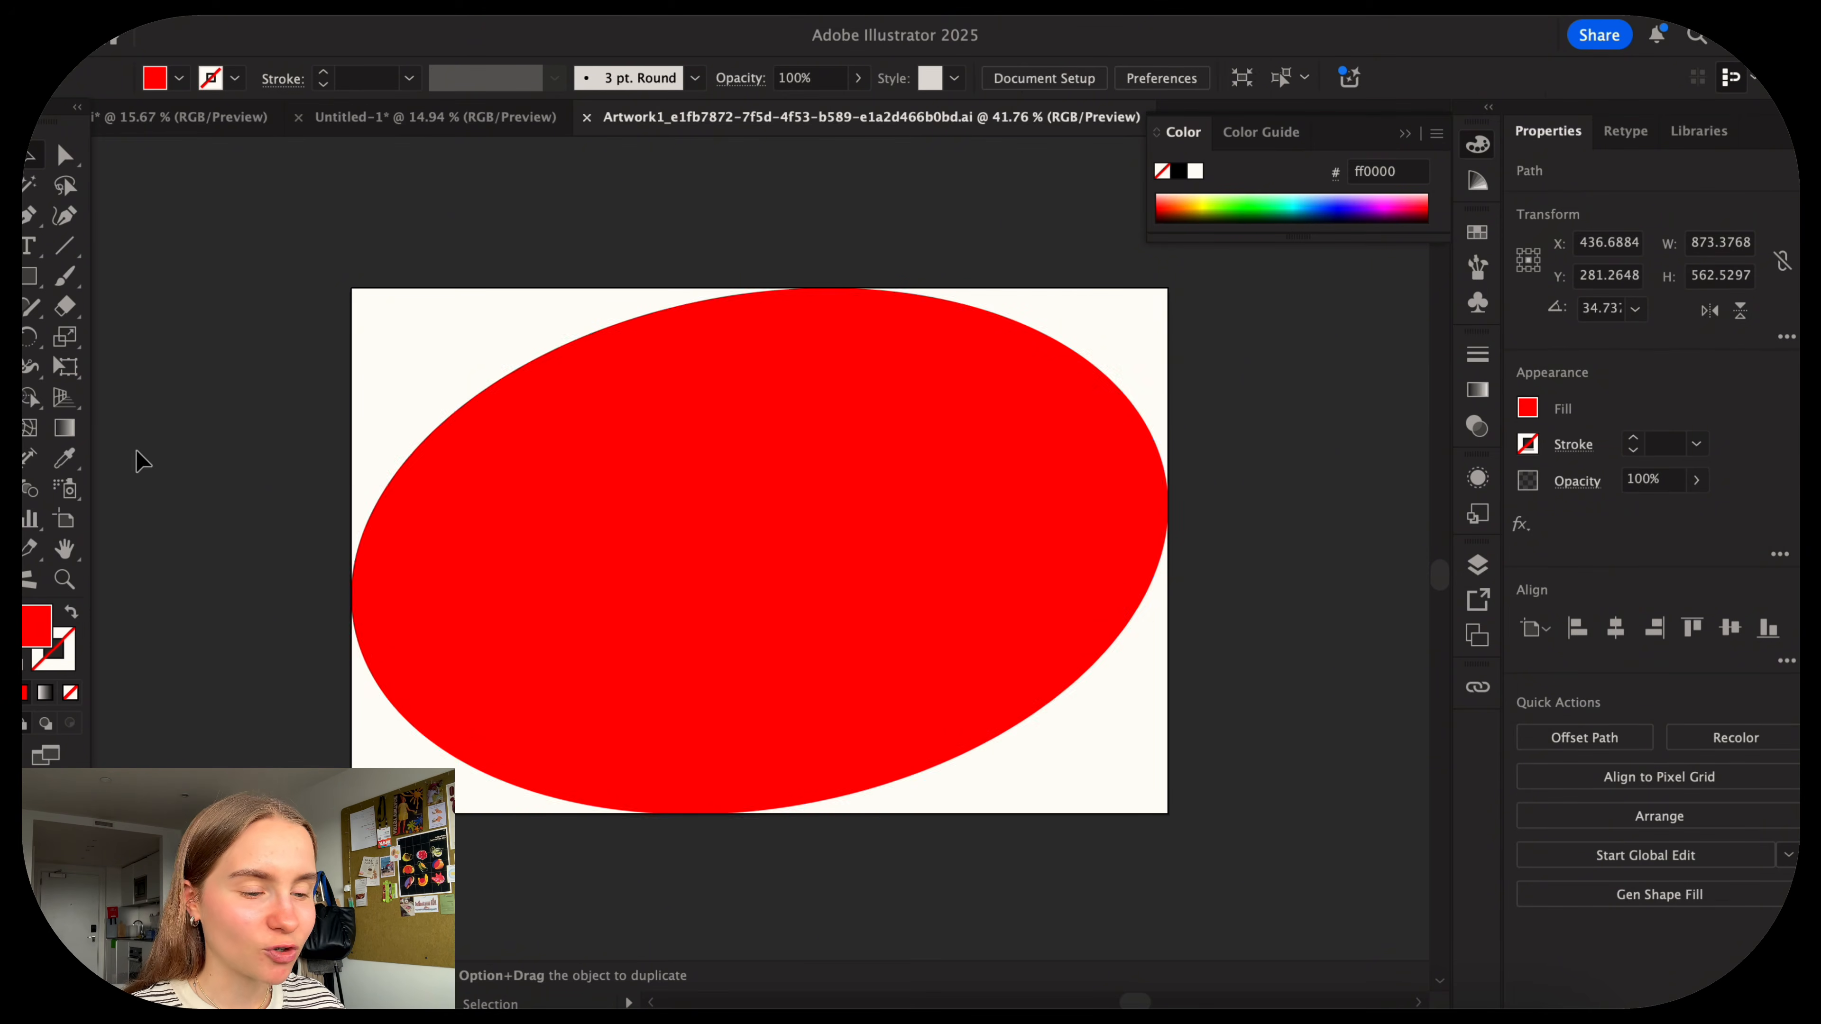
left_click(387, 581)
double_click(36, 624)
type("ffffff")
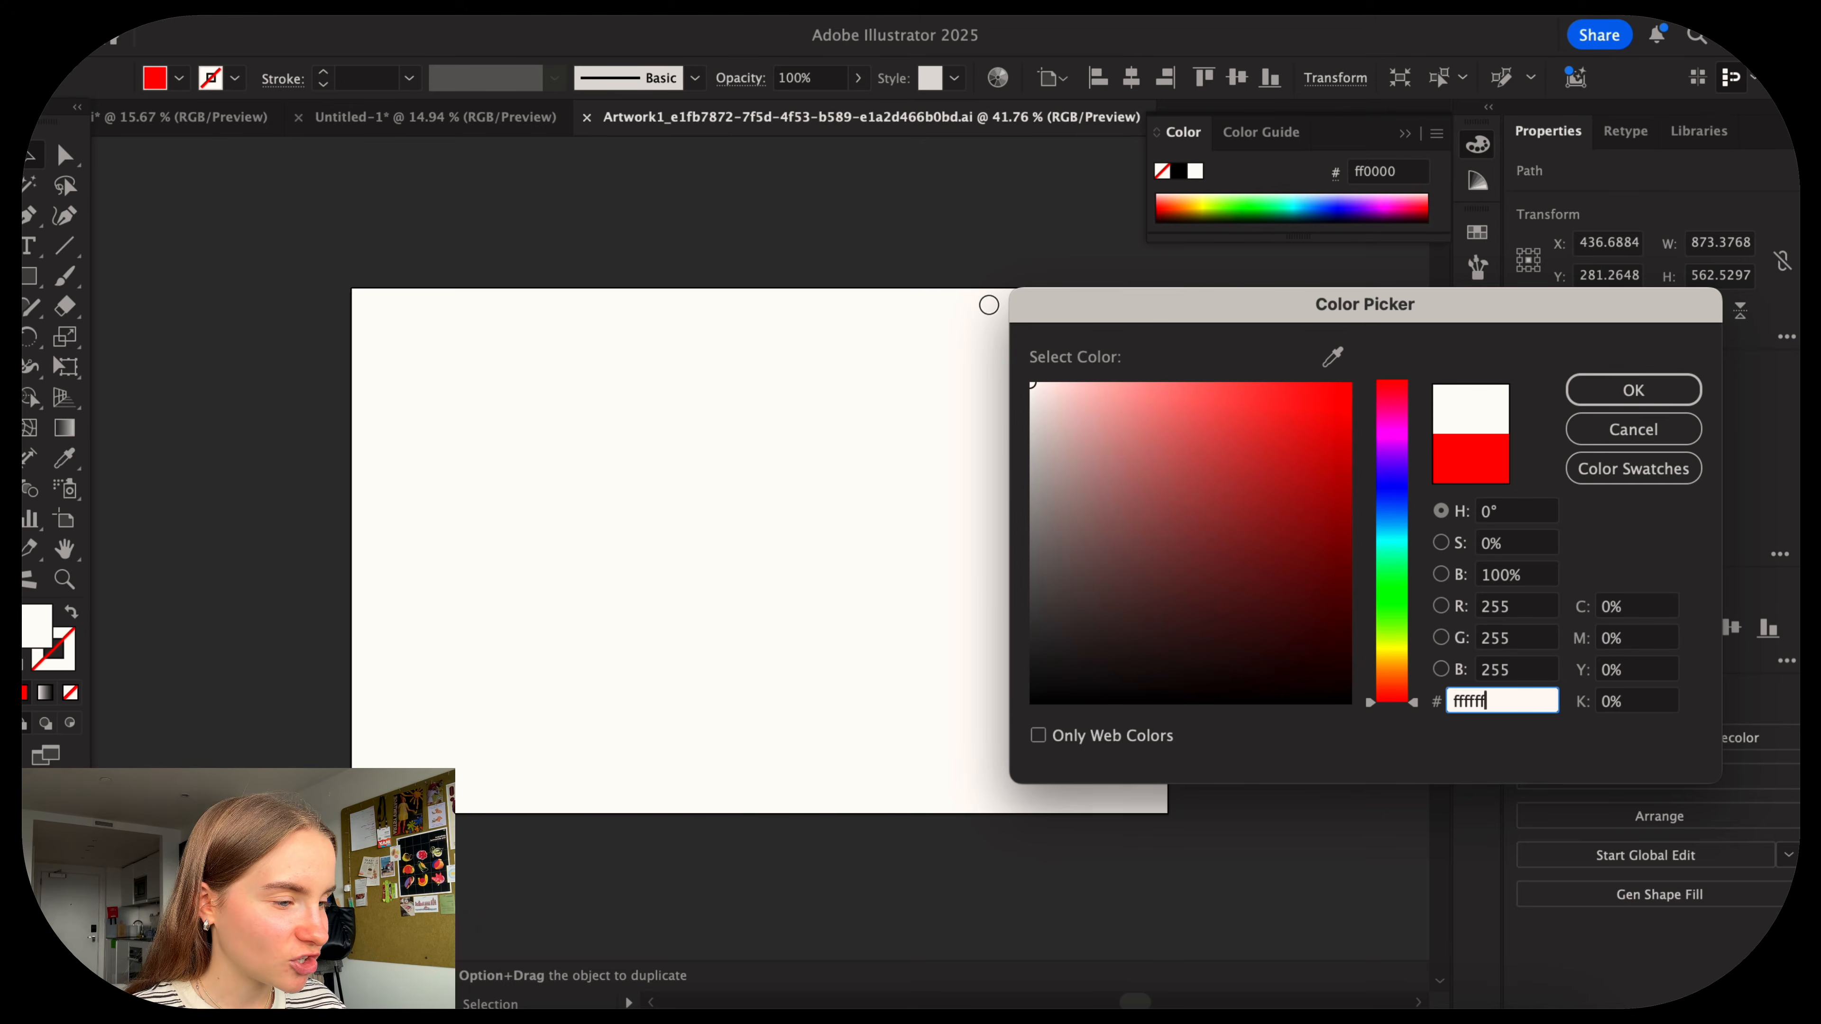
left_click_drag(1213, 385, 1001, 724)
left_click(1266, 527)
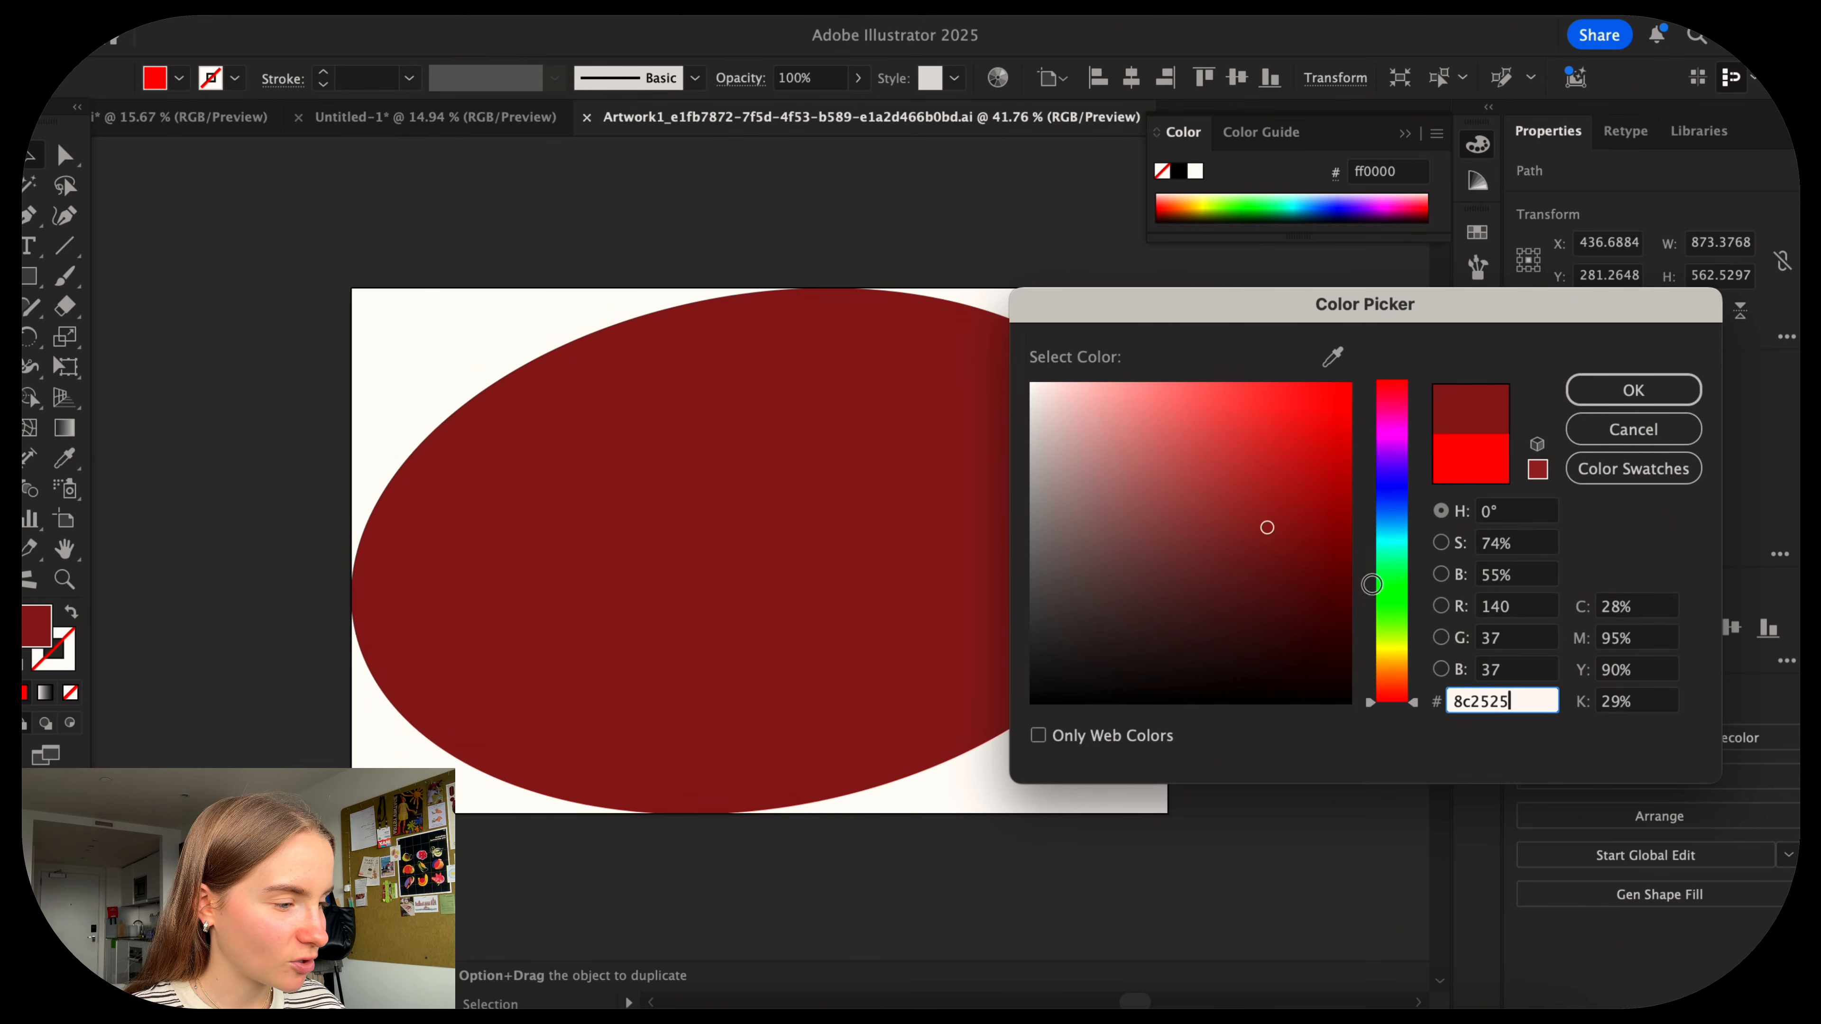
left_click(1387, 599)
key("Return")
left_click(1252, 362)
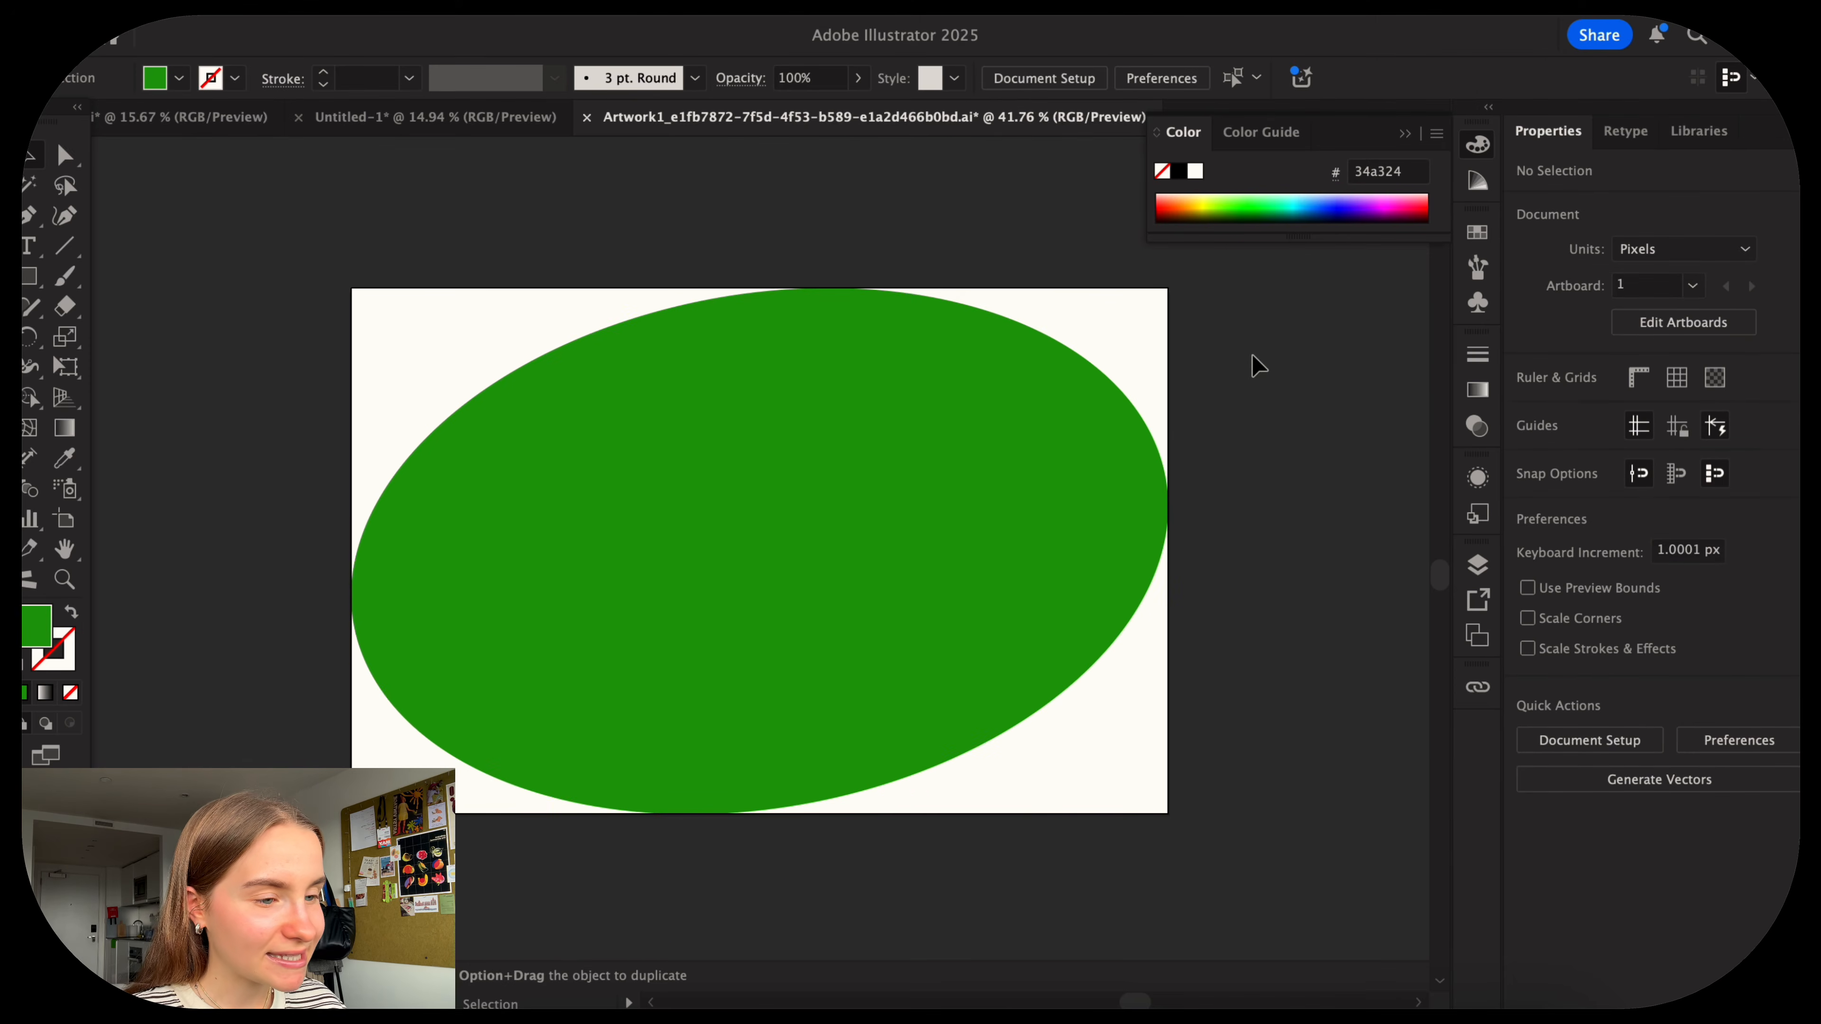
Save the edited Artwork 1 file and return to the multi-artboard document.
key("a")
key("v")
key("super+s")
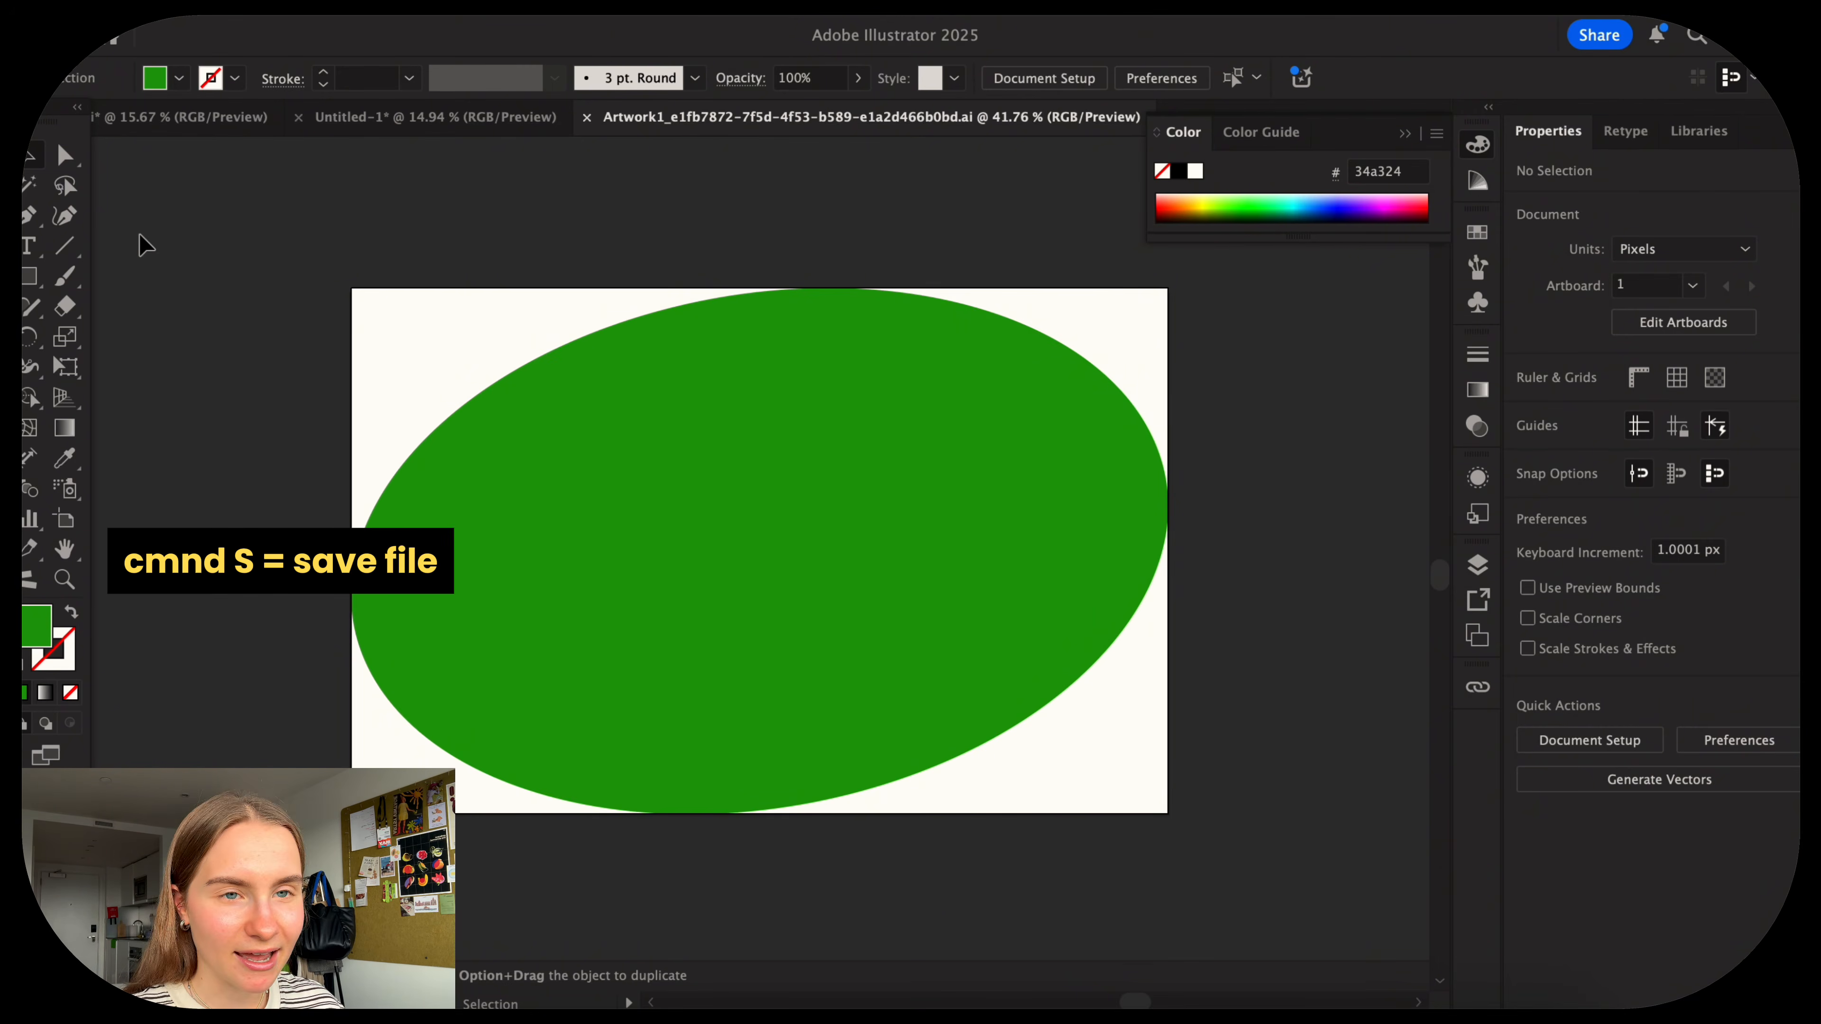
left_click(316, 120)
left_click(232, 121)
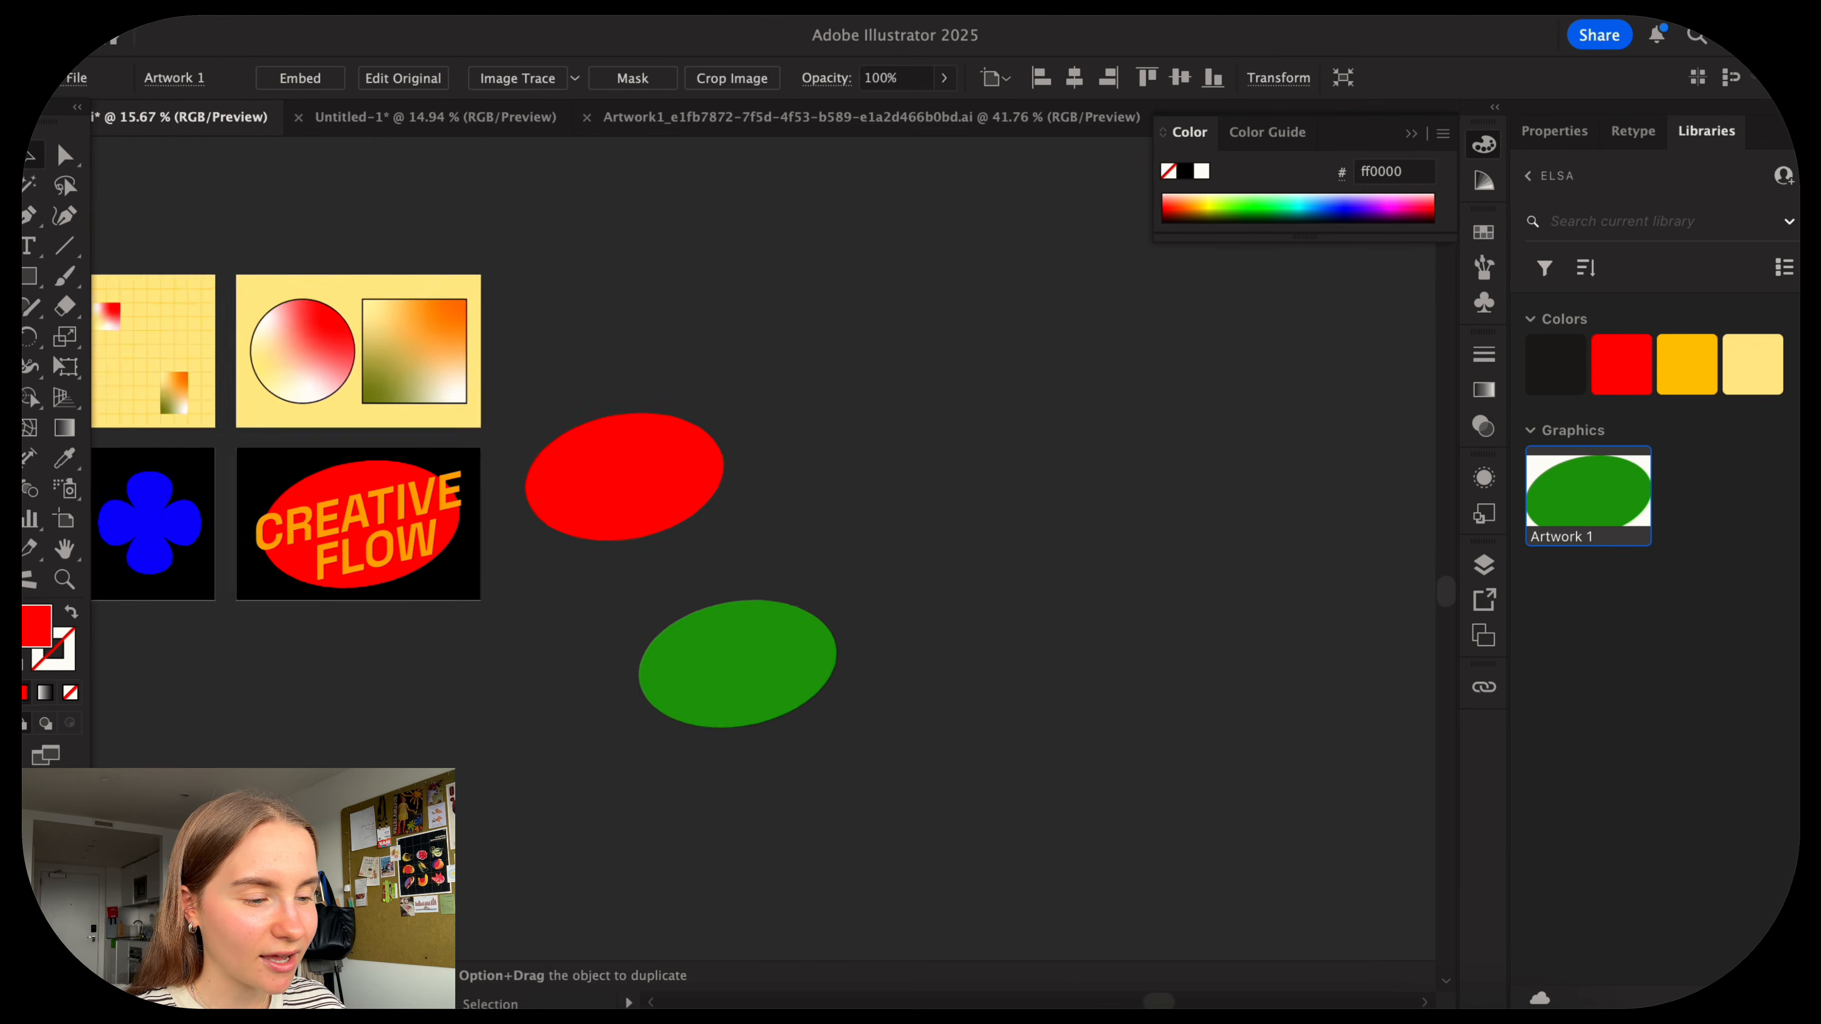
Duplicate the linked green oval above and to the right of its original, and deselect the copy.
left_click(691, 699)
left_click(760, 588)
scroll(754, 578, "up", 3)
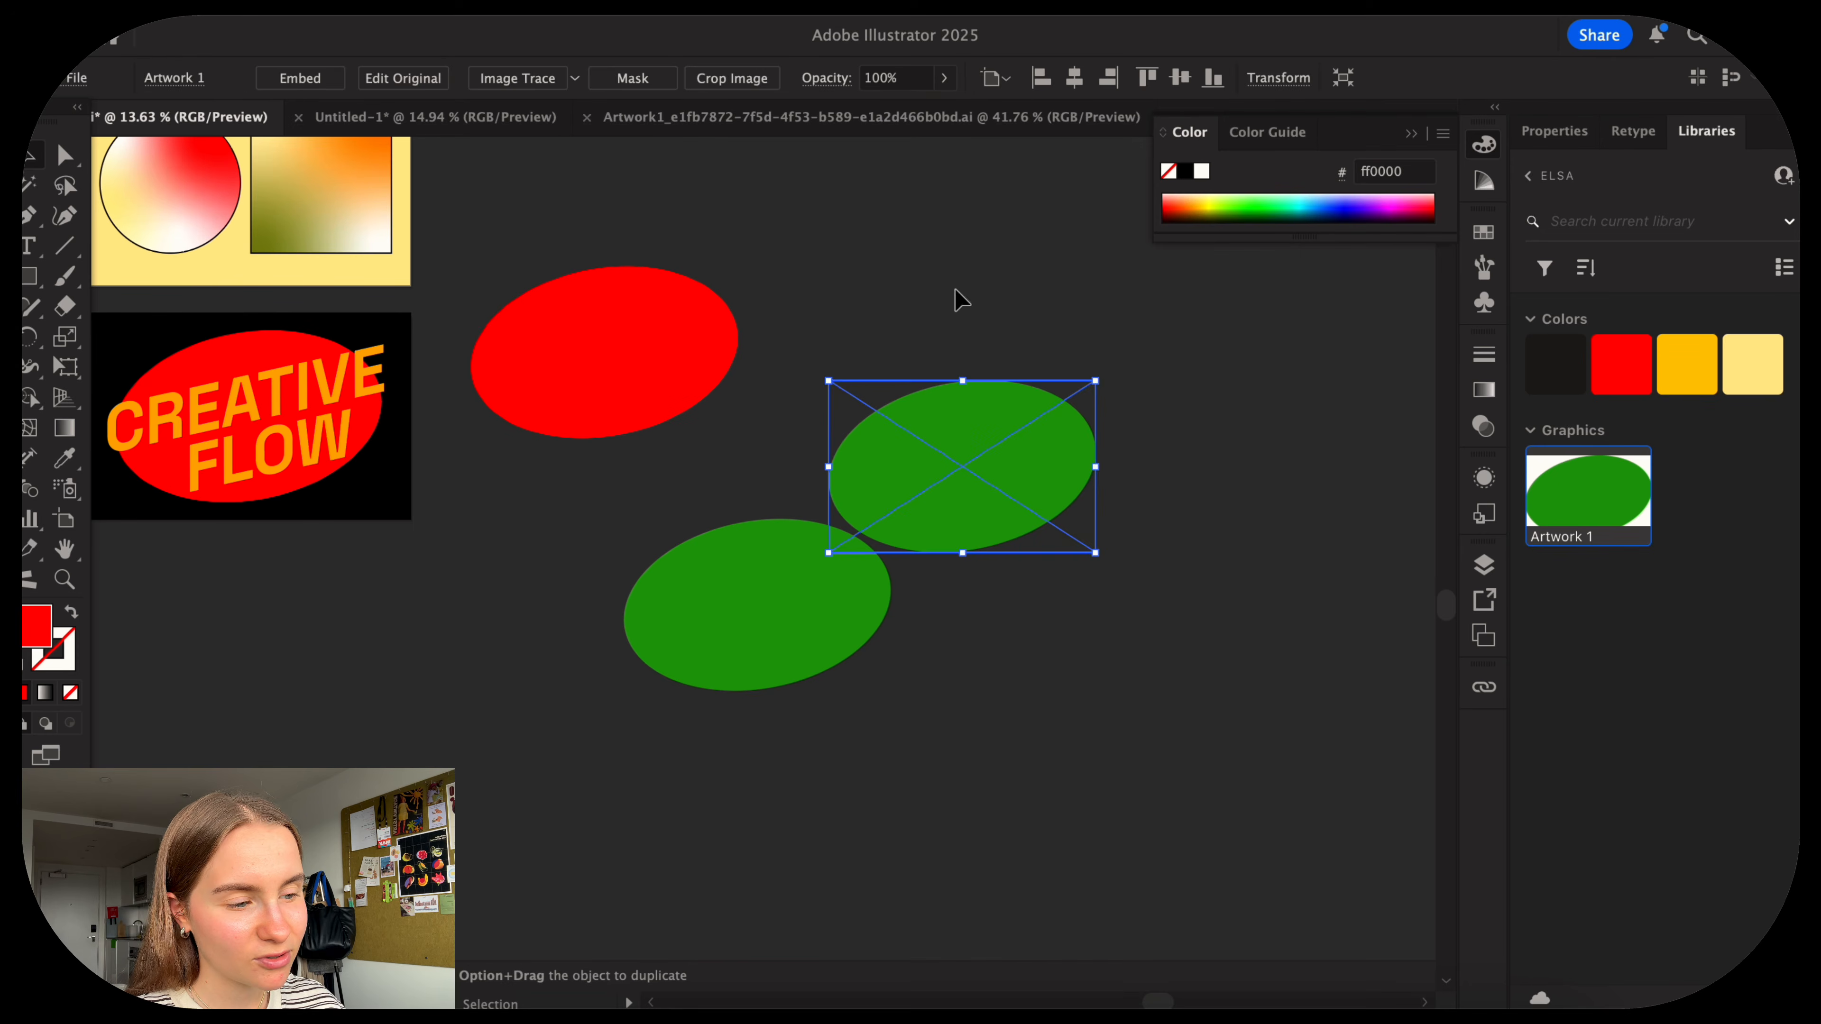
left_click(954, 290)
Recolor the oval in the Artwork 1 document with the blue fill 2525a0.
left_click(1009, 117)
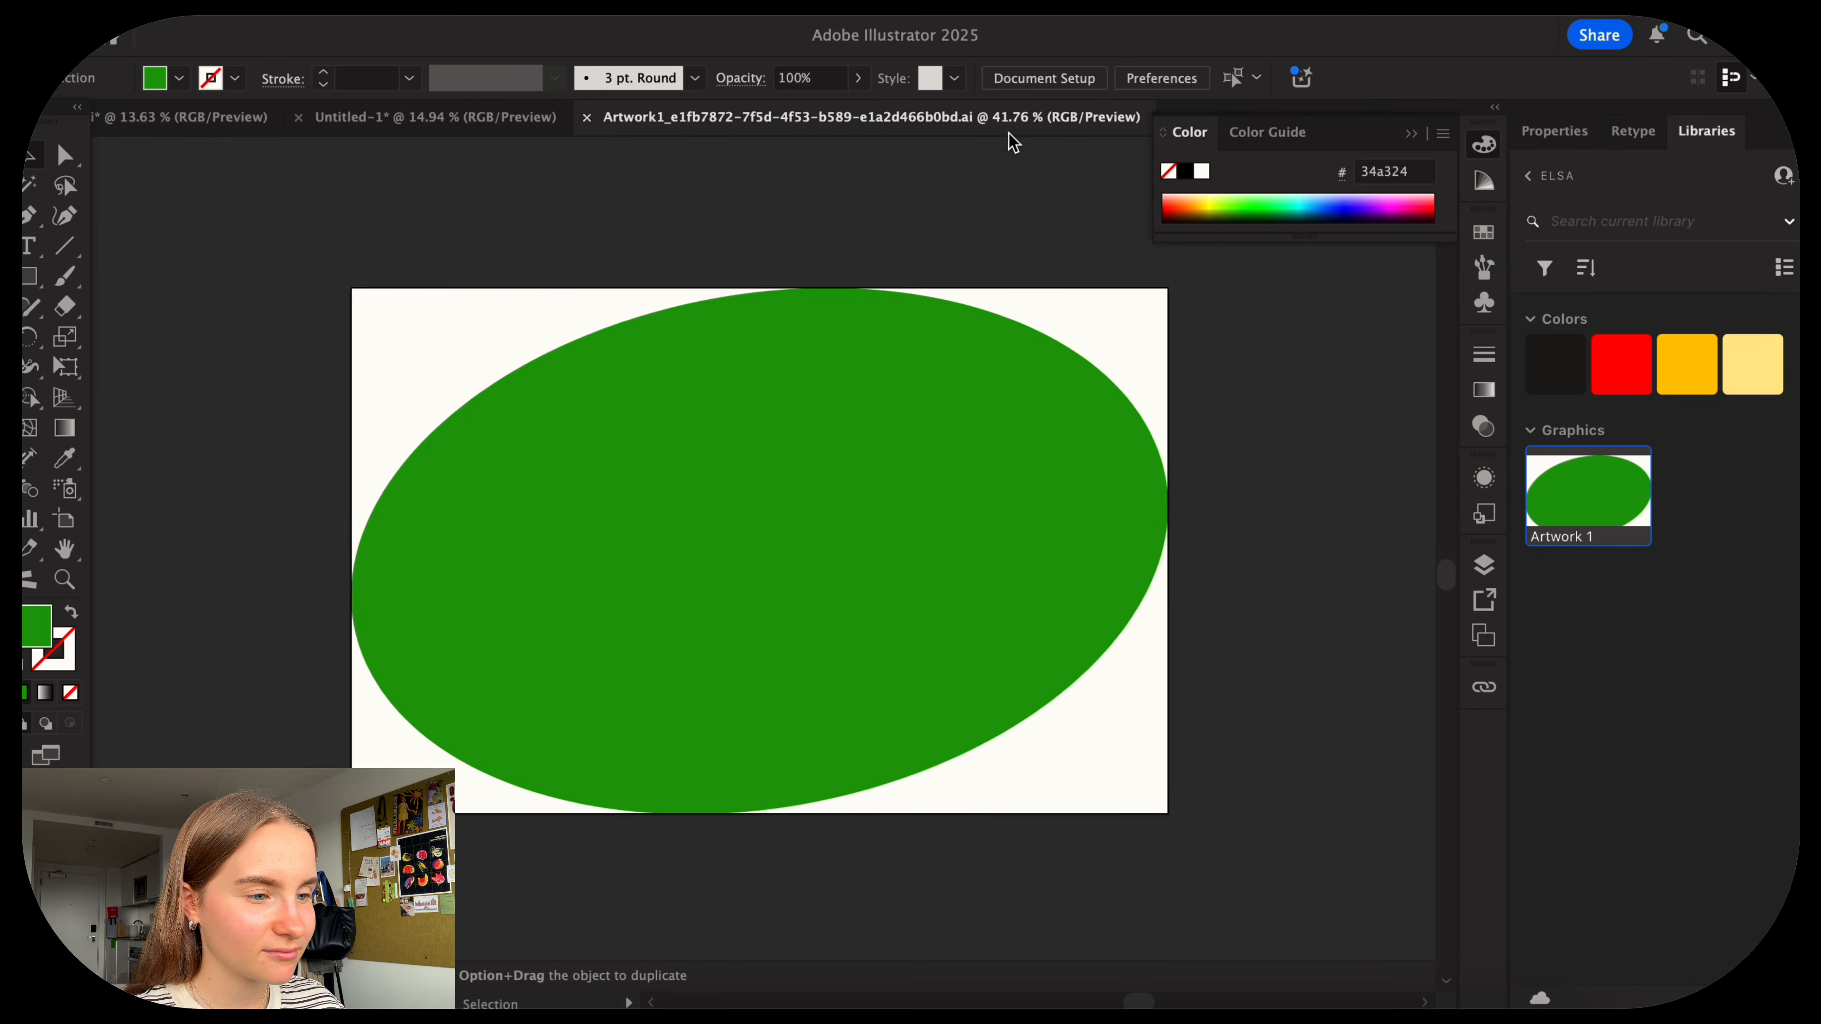
left_click(866, 492)
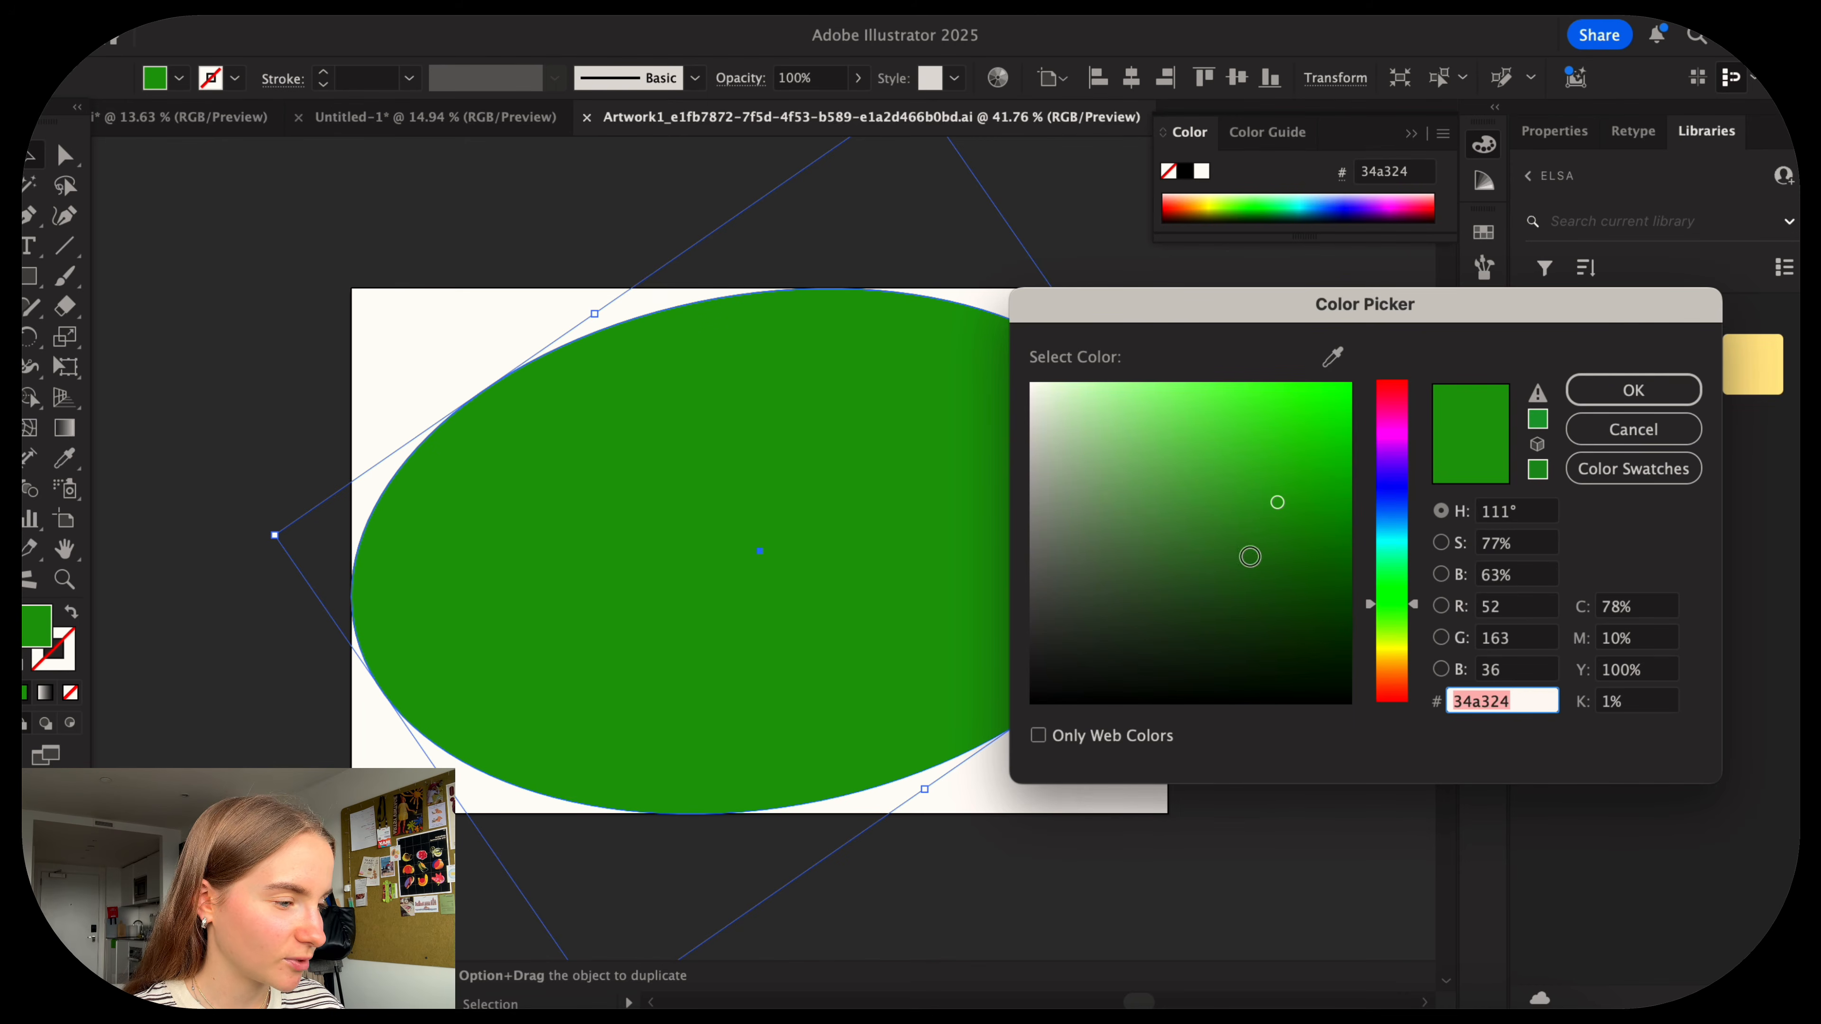
type("2525a0")
left_click(1631, 396)
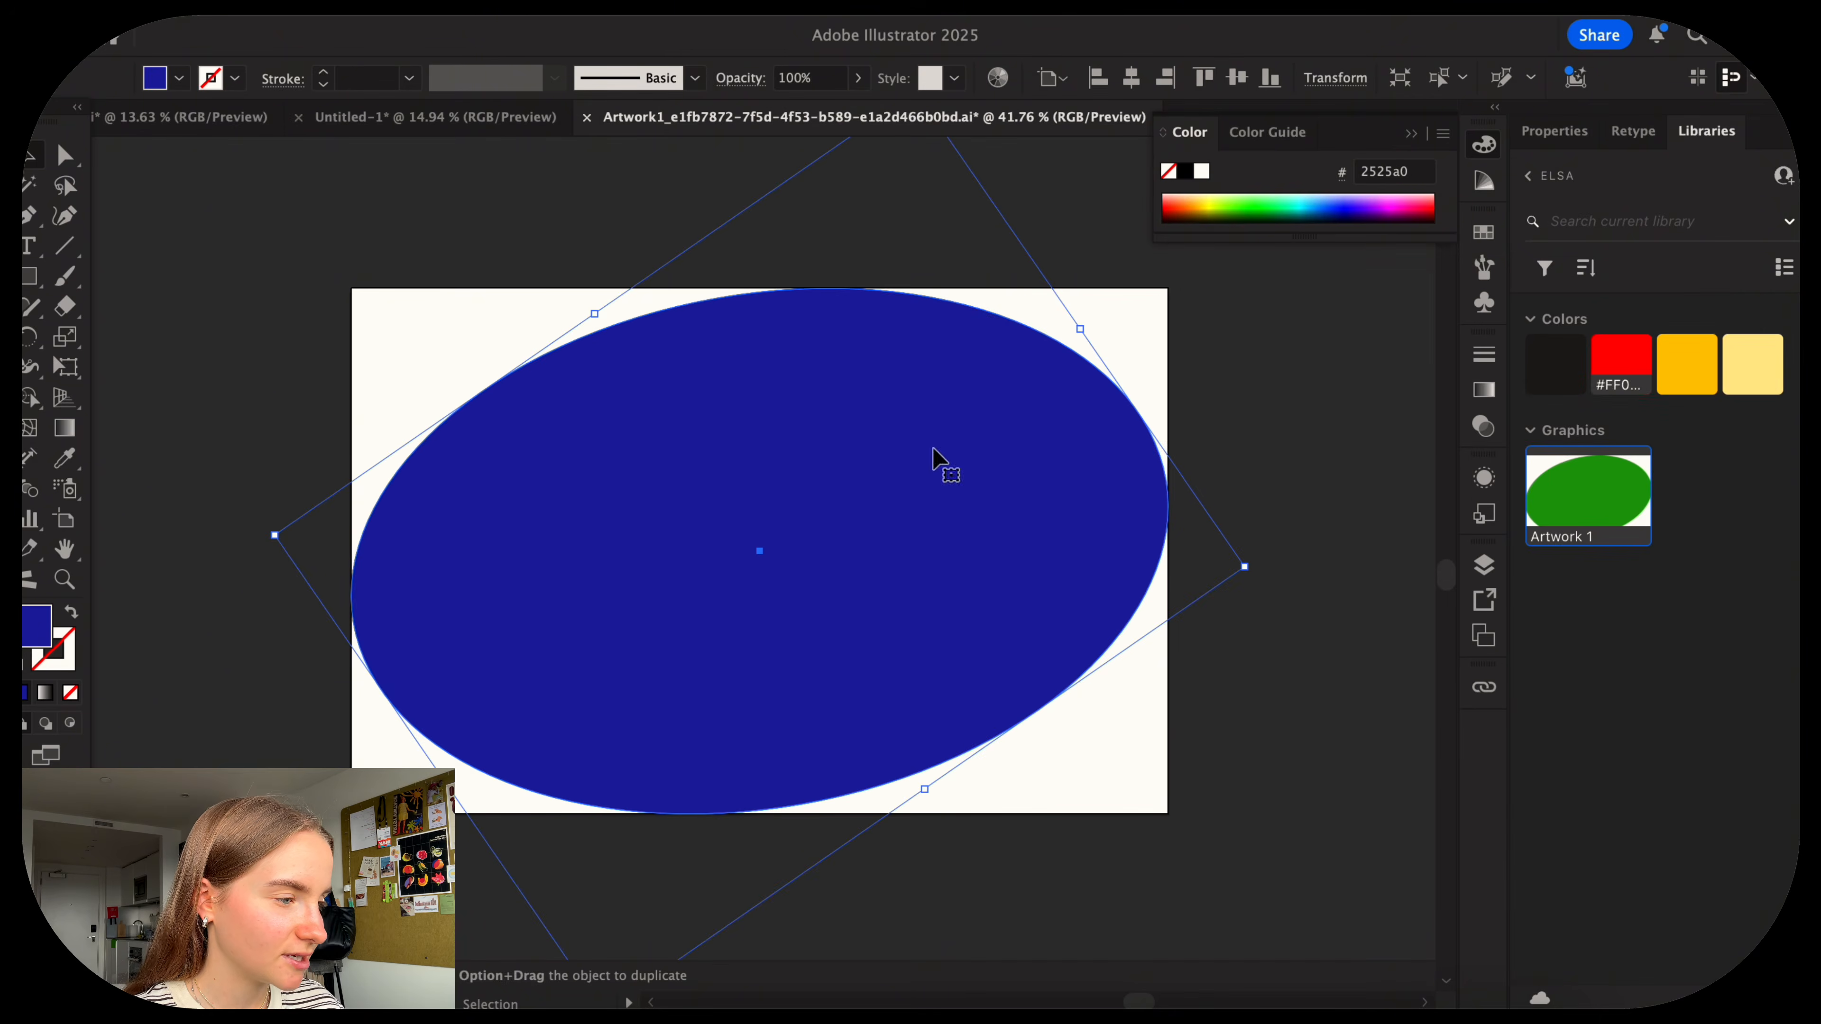
Save the recolored Artwork 1 file and return to the multi-artboard document.
left_click(179, 7)
left_click(248, 243)
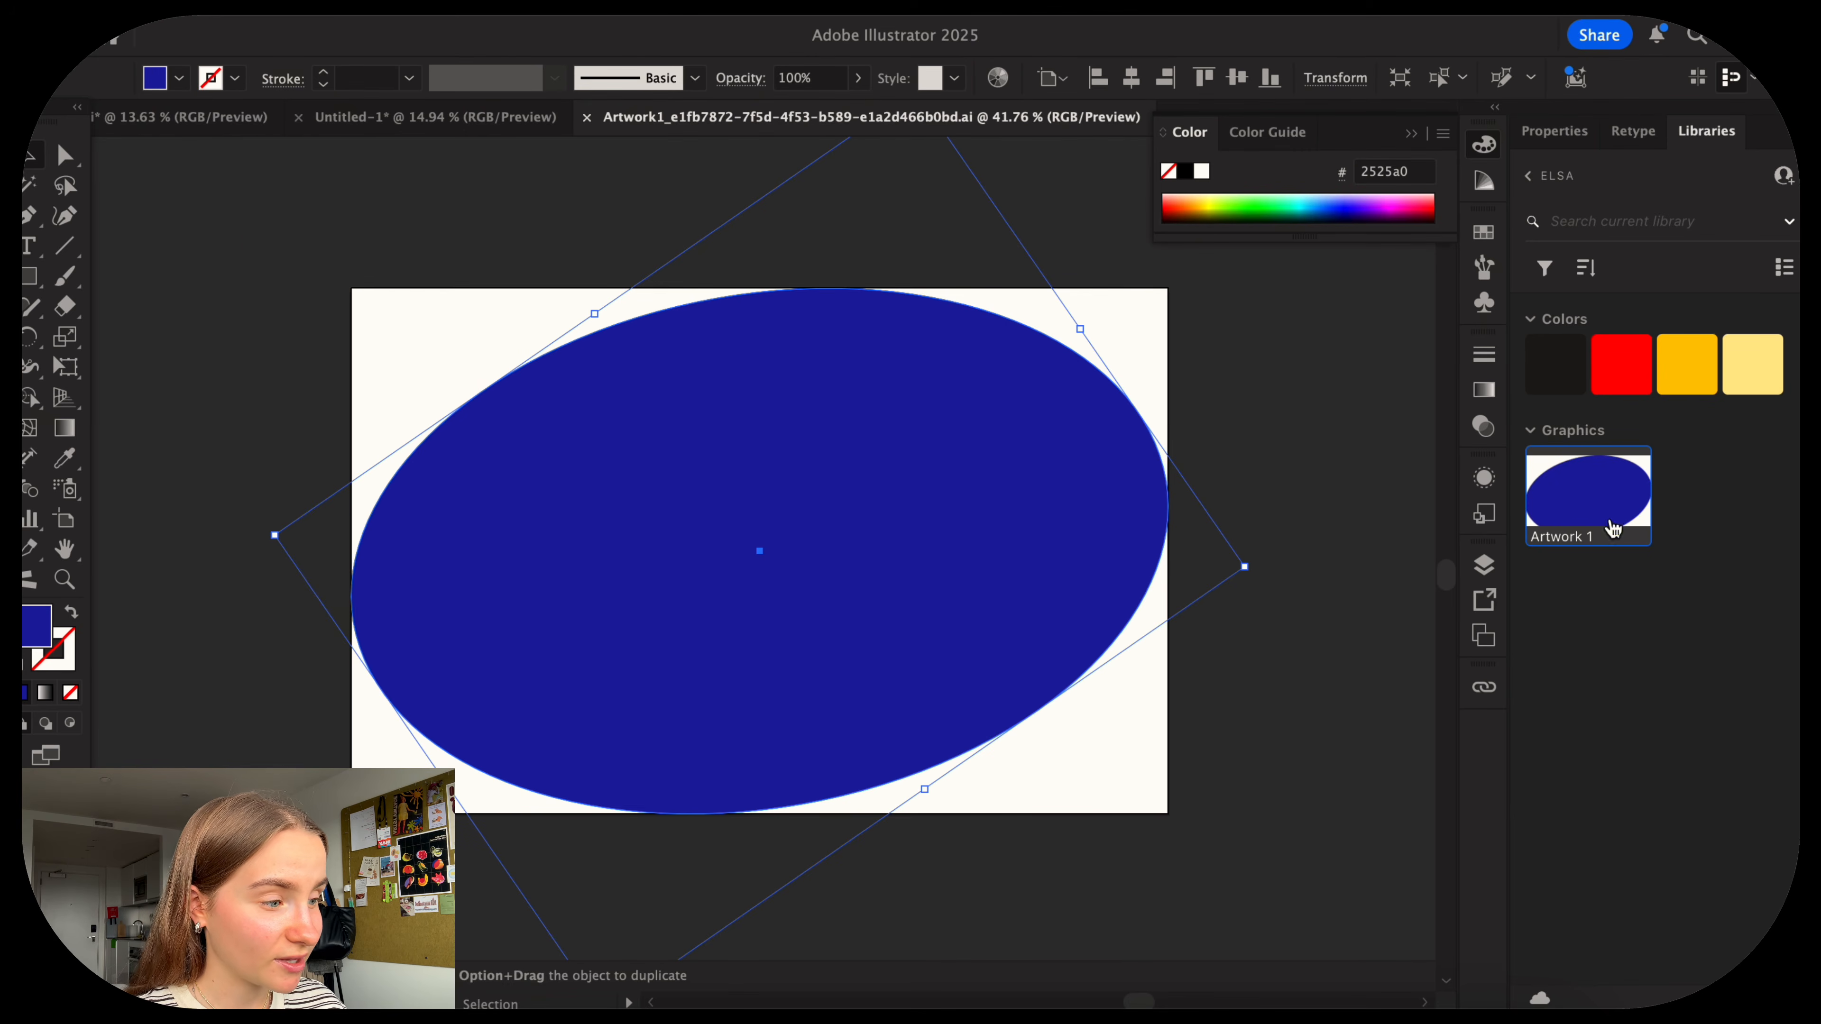
left_click(208, 117)
scroll(1011, 692, "right", 3)
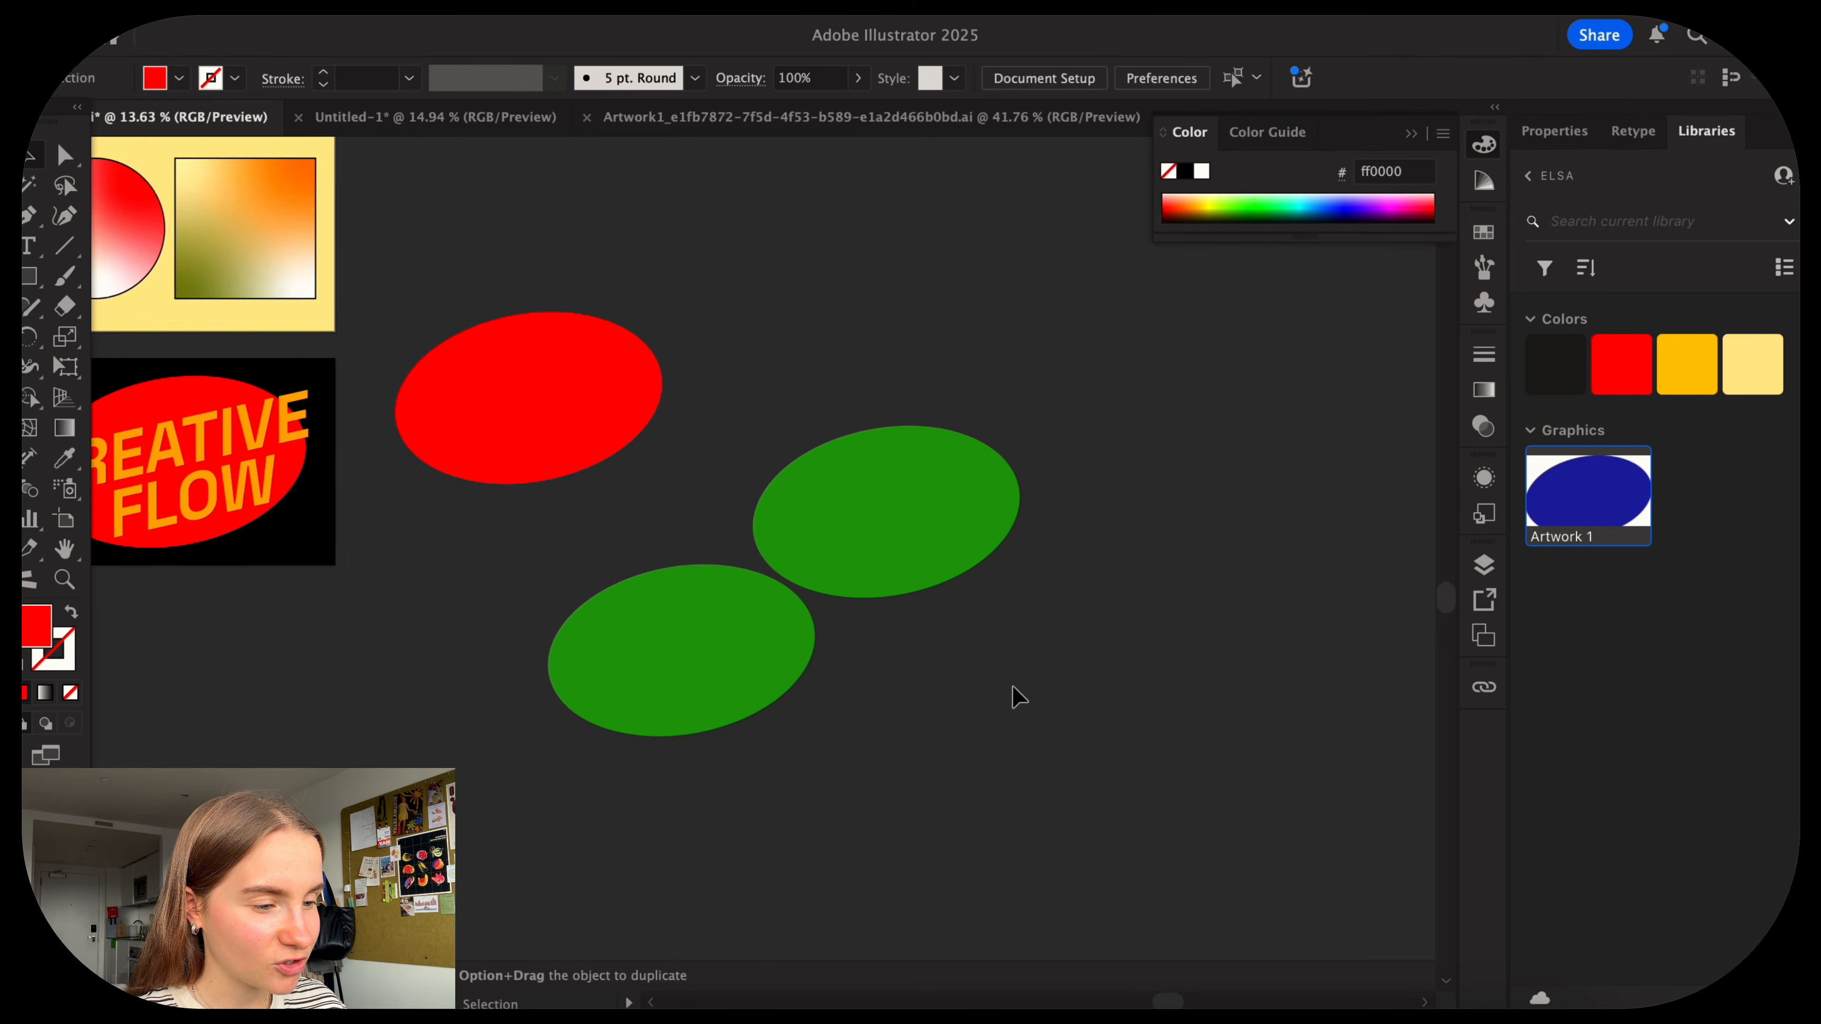
Move the upper linked oval up until it is level with the red oval, and deselect it.
scroll(826, 635, "down", 3)
left_click_drag(848, 566, 846, 450)
scroll(846, 449, "left", 1)
scroll(1004, 643, "left", 5)
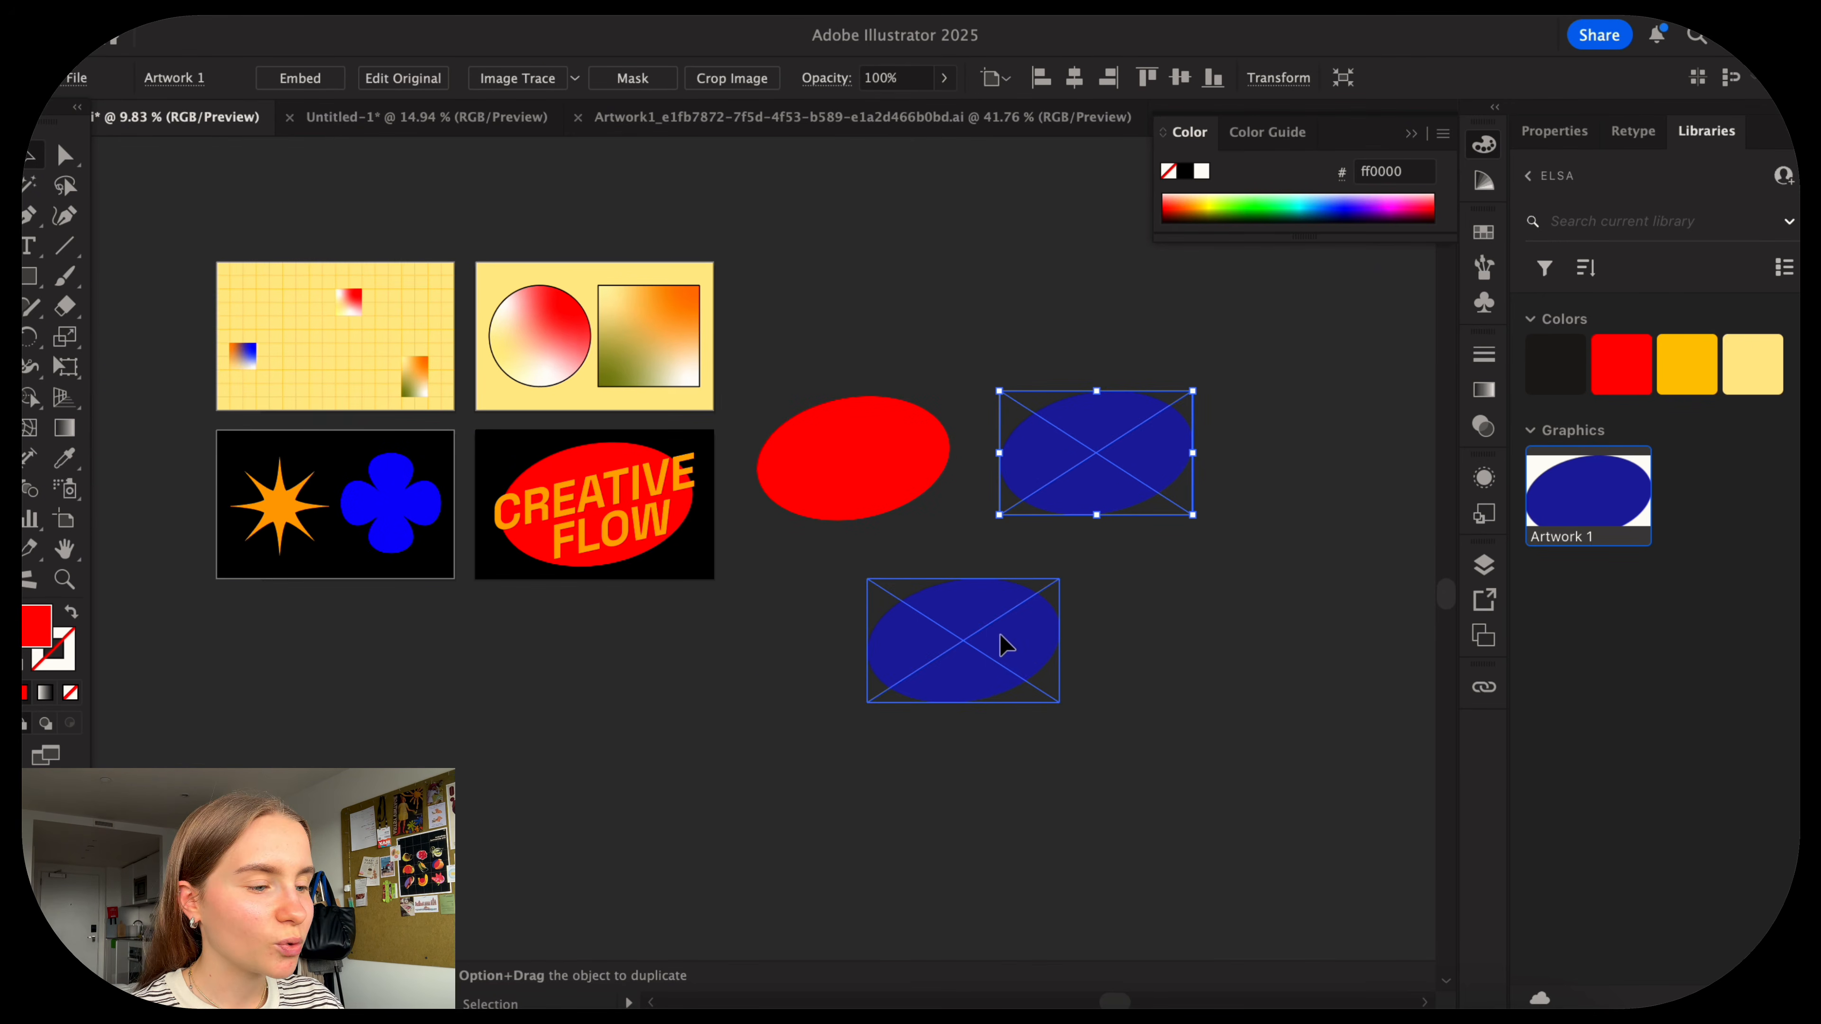
left_click(1124, 680)
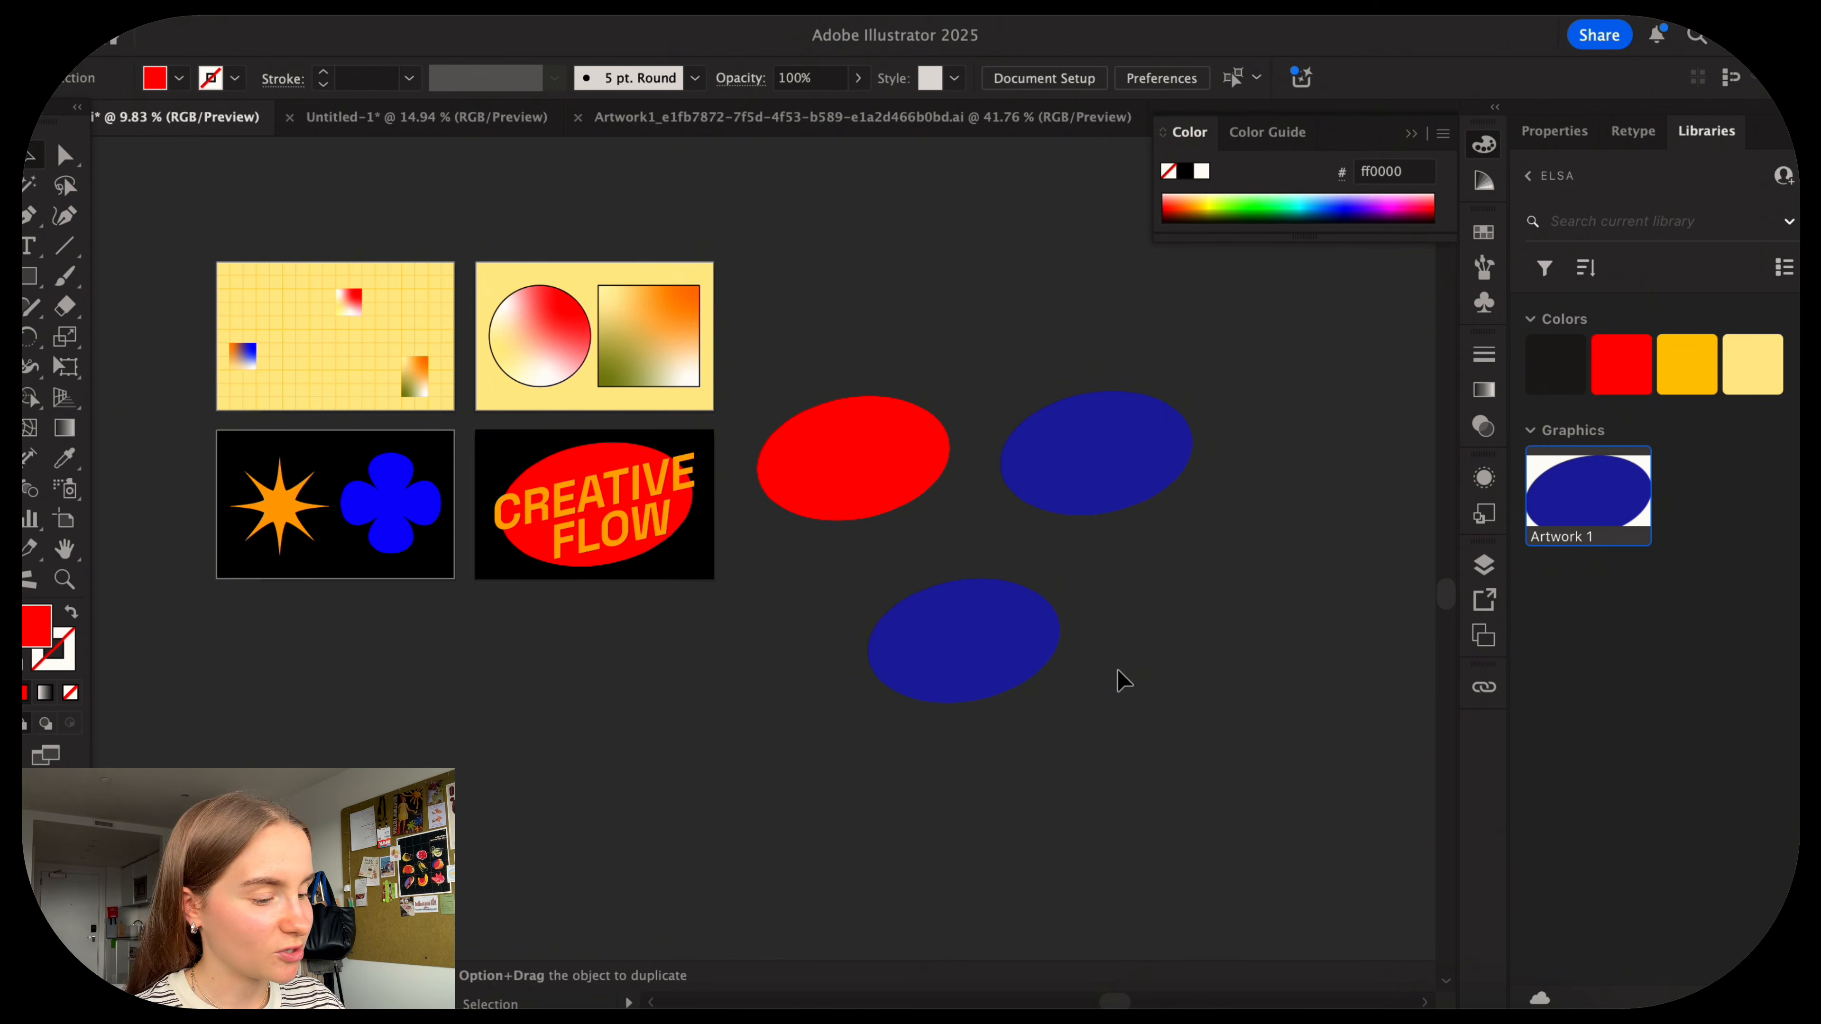
Switch to the browser and bring the yellow creamy texture image from Pinterest into the Illustrator document, below the red and blue ovals.
left_click(1165, 1013)
left_click(1155, 818)
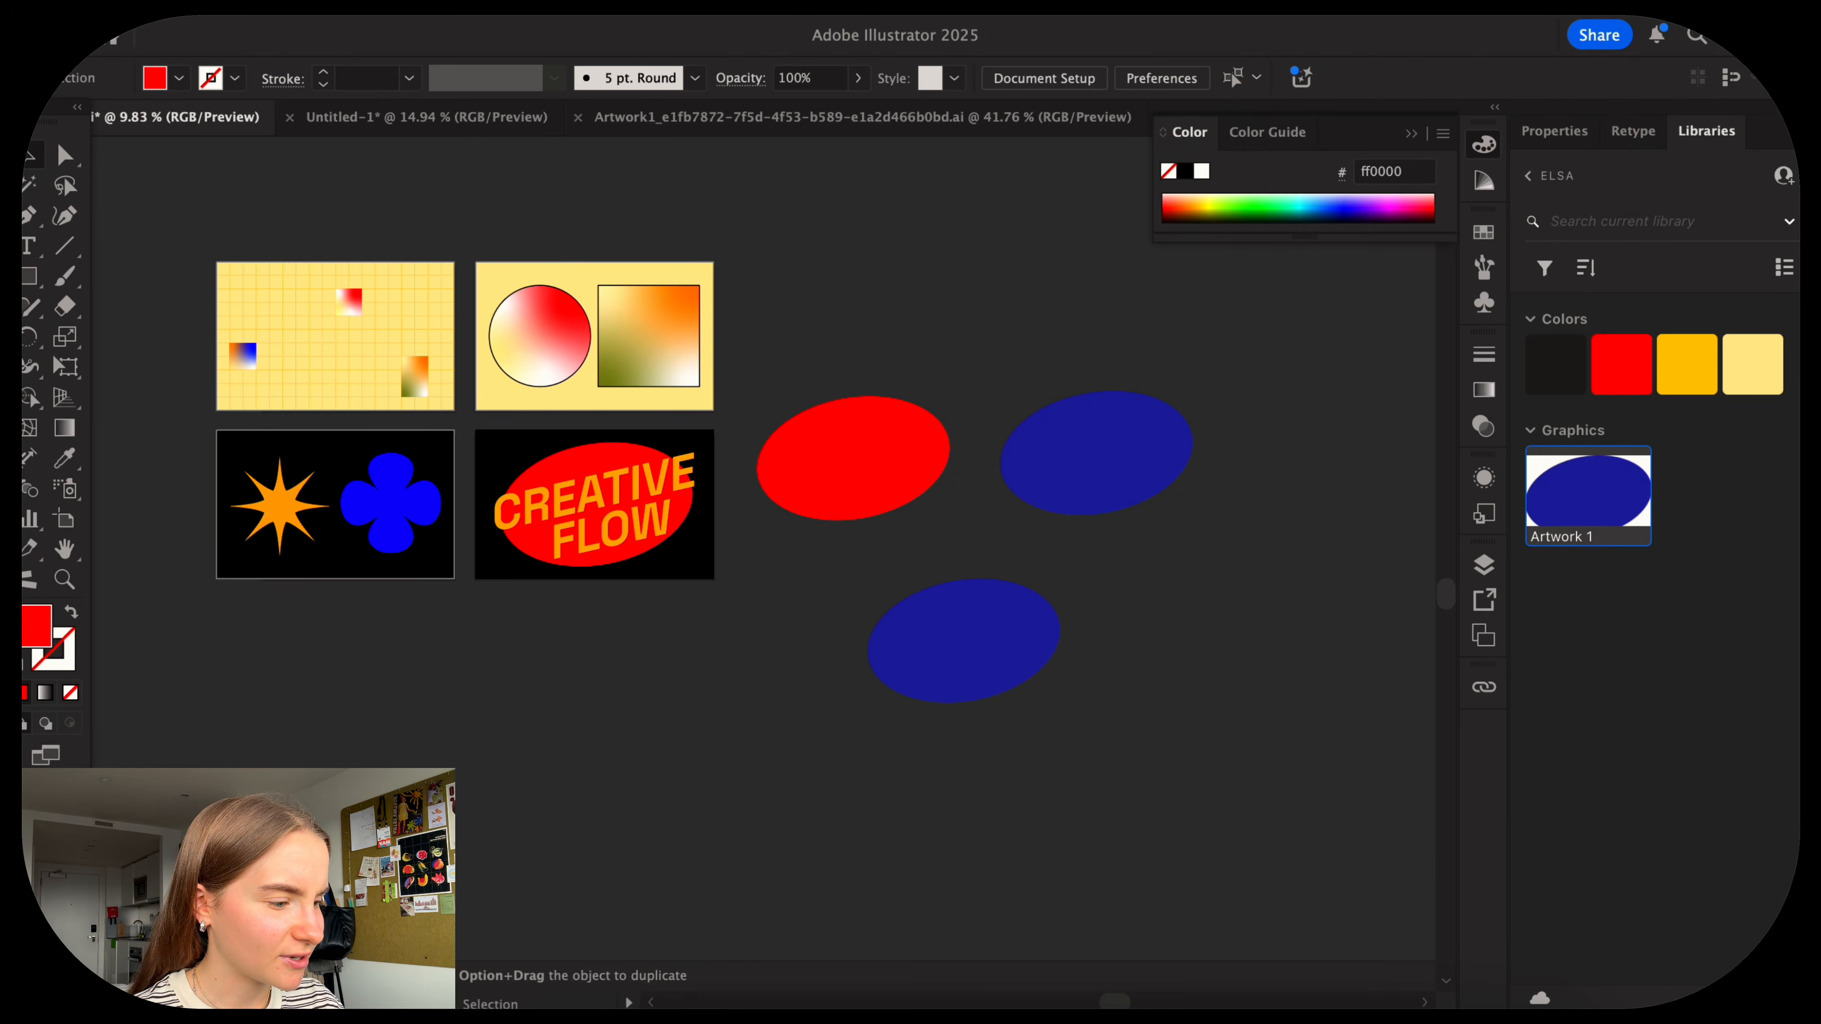
left_click(1457, 1013)
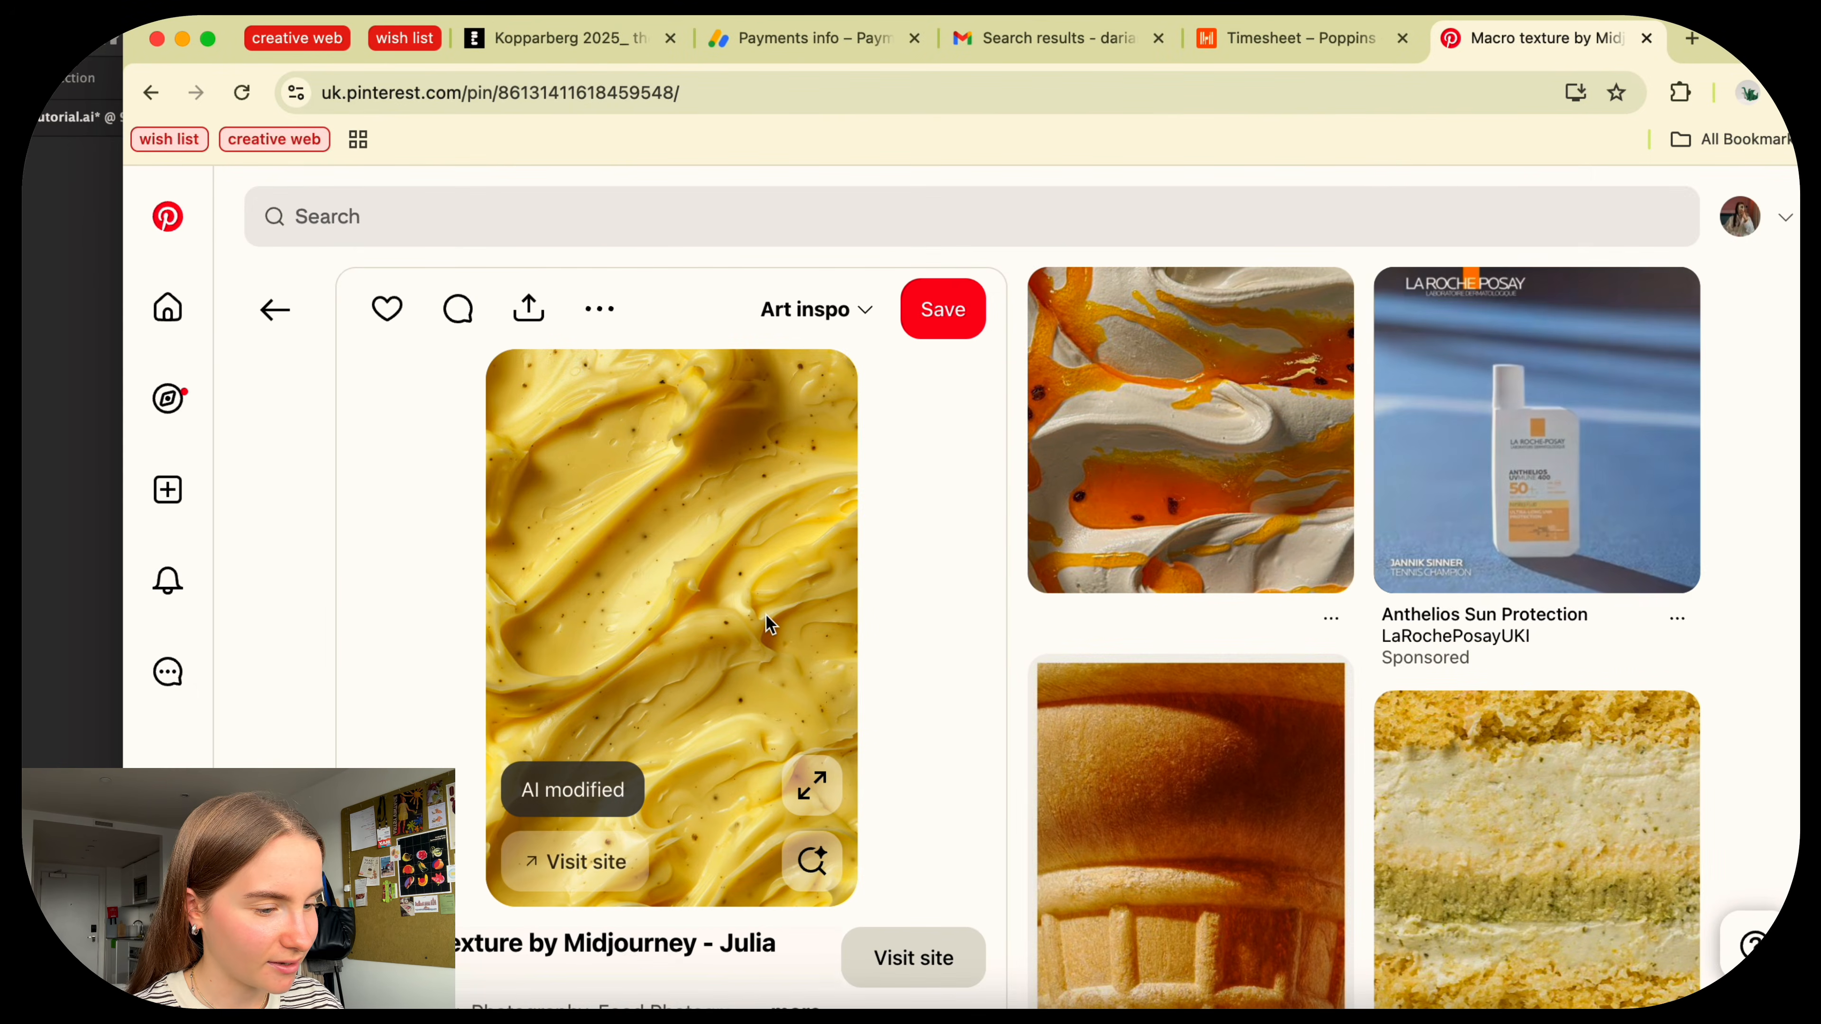
key("super+Tab")
left_click_drag(646, 1008, 646, 598)
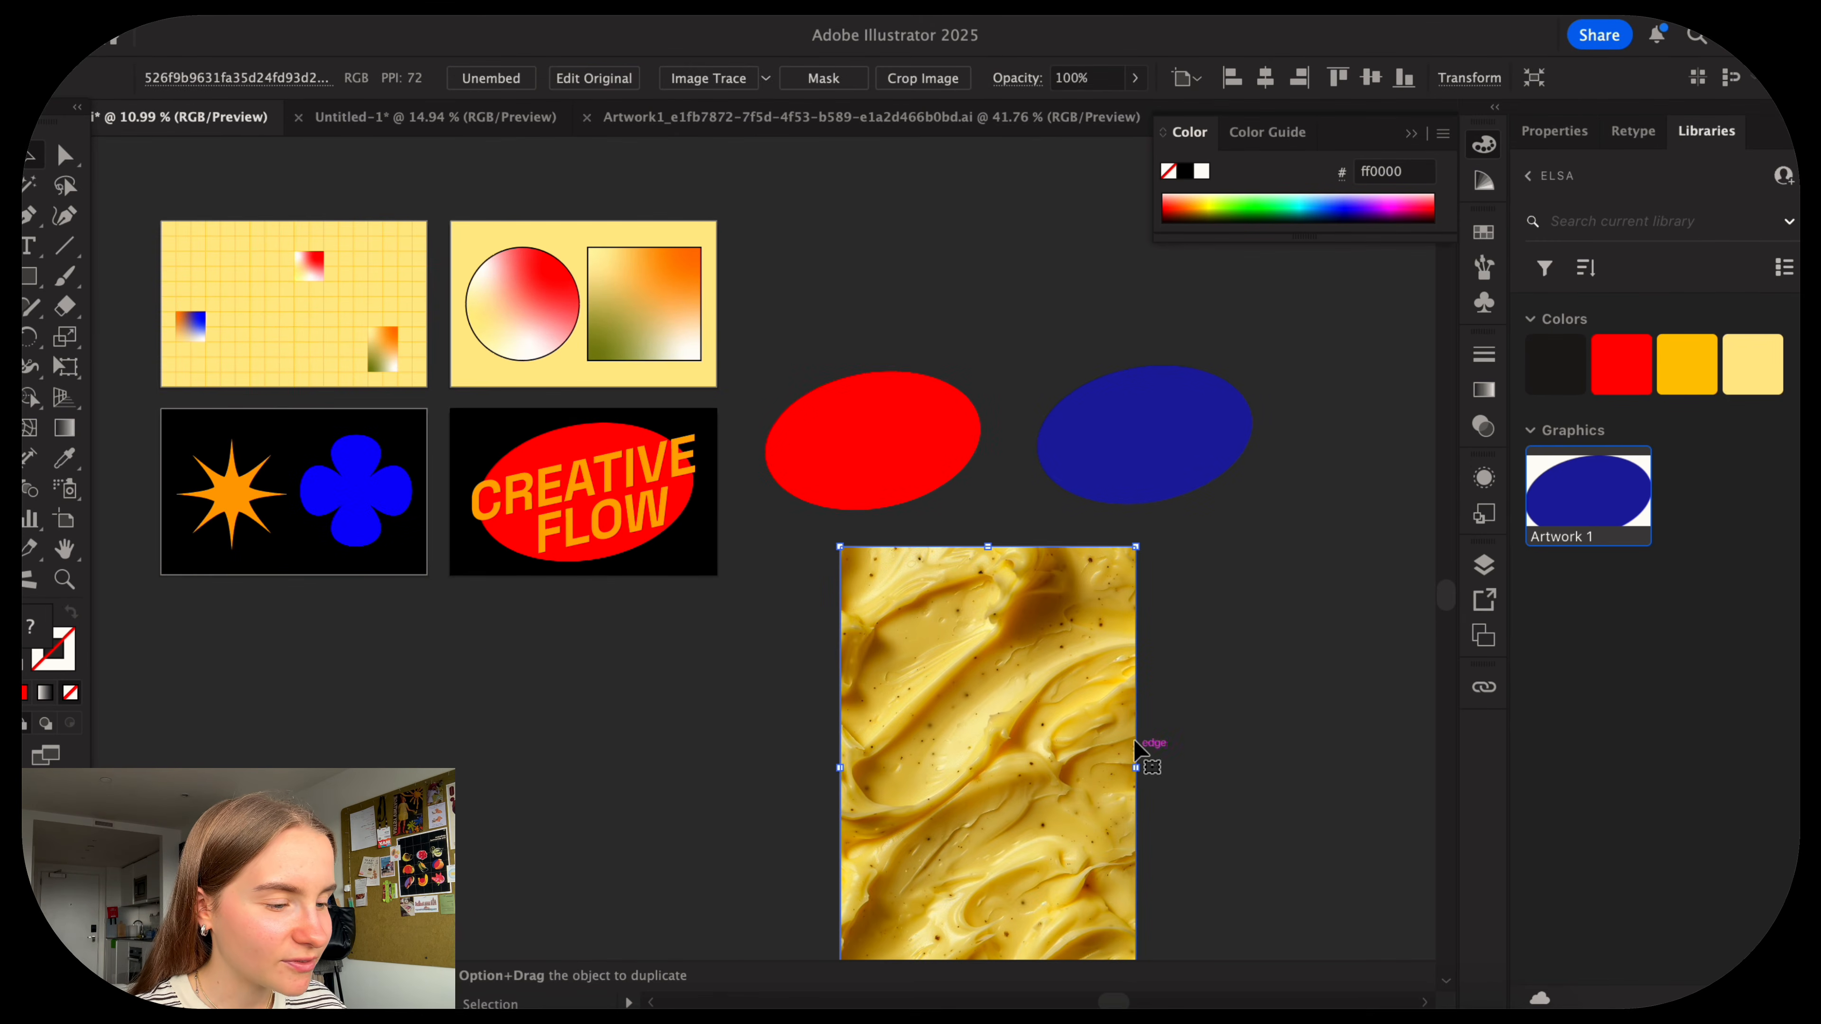
left_click(1155, 723)
scroll(1155, 724, "right", 3)
left_click(974, 769)
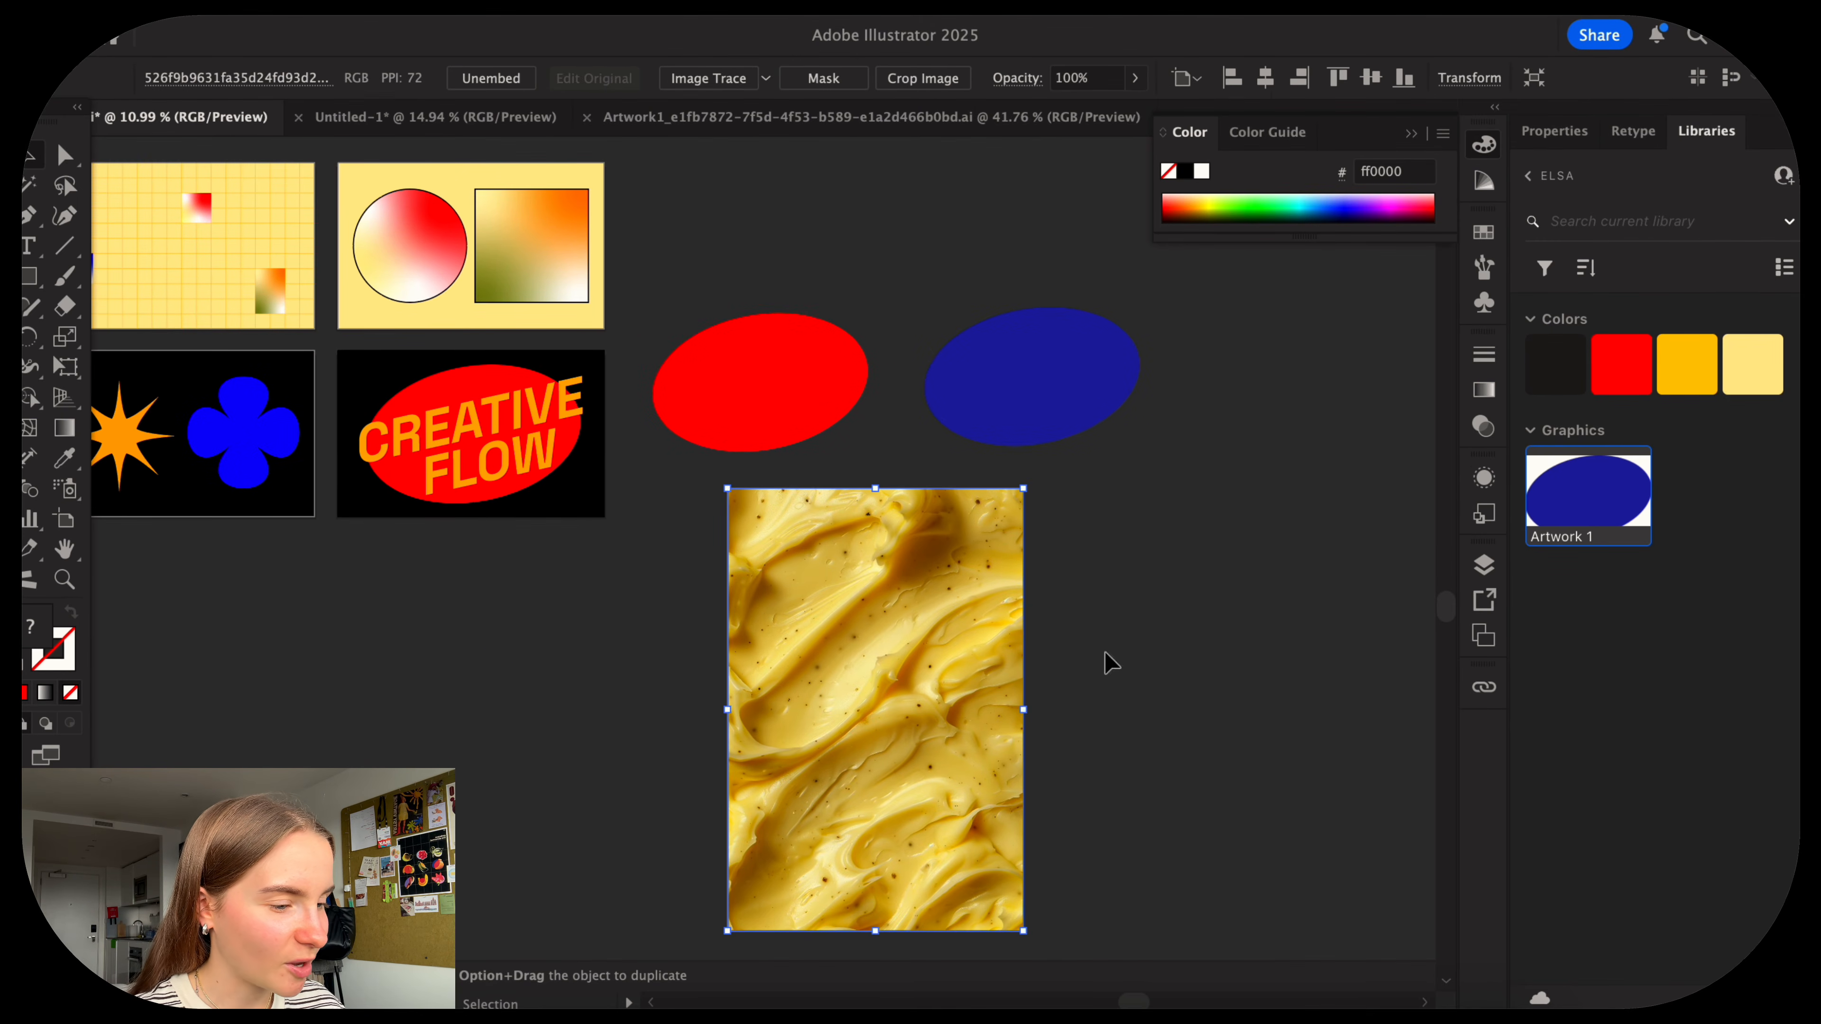
Save the selected yellow texture image to the current library as a graphic.
scroll(947, 659, "down", 2)
left_click(577, 630)
left_click(805, 597)
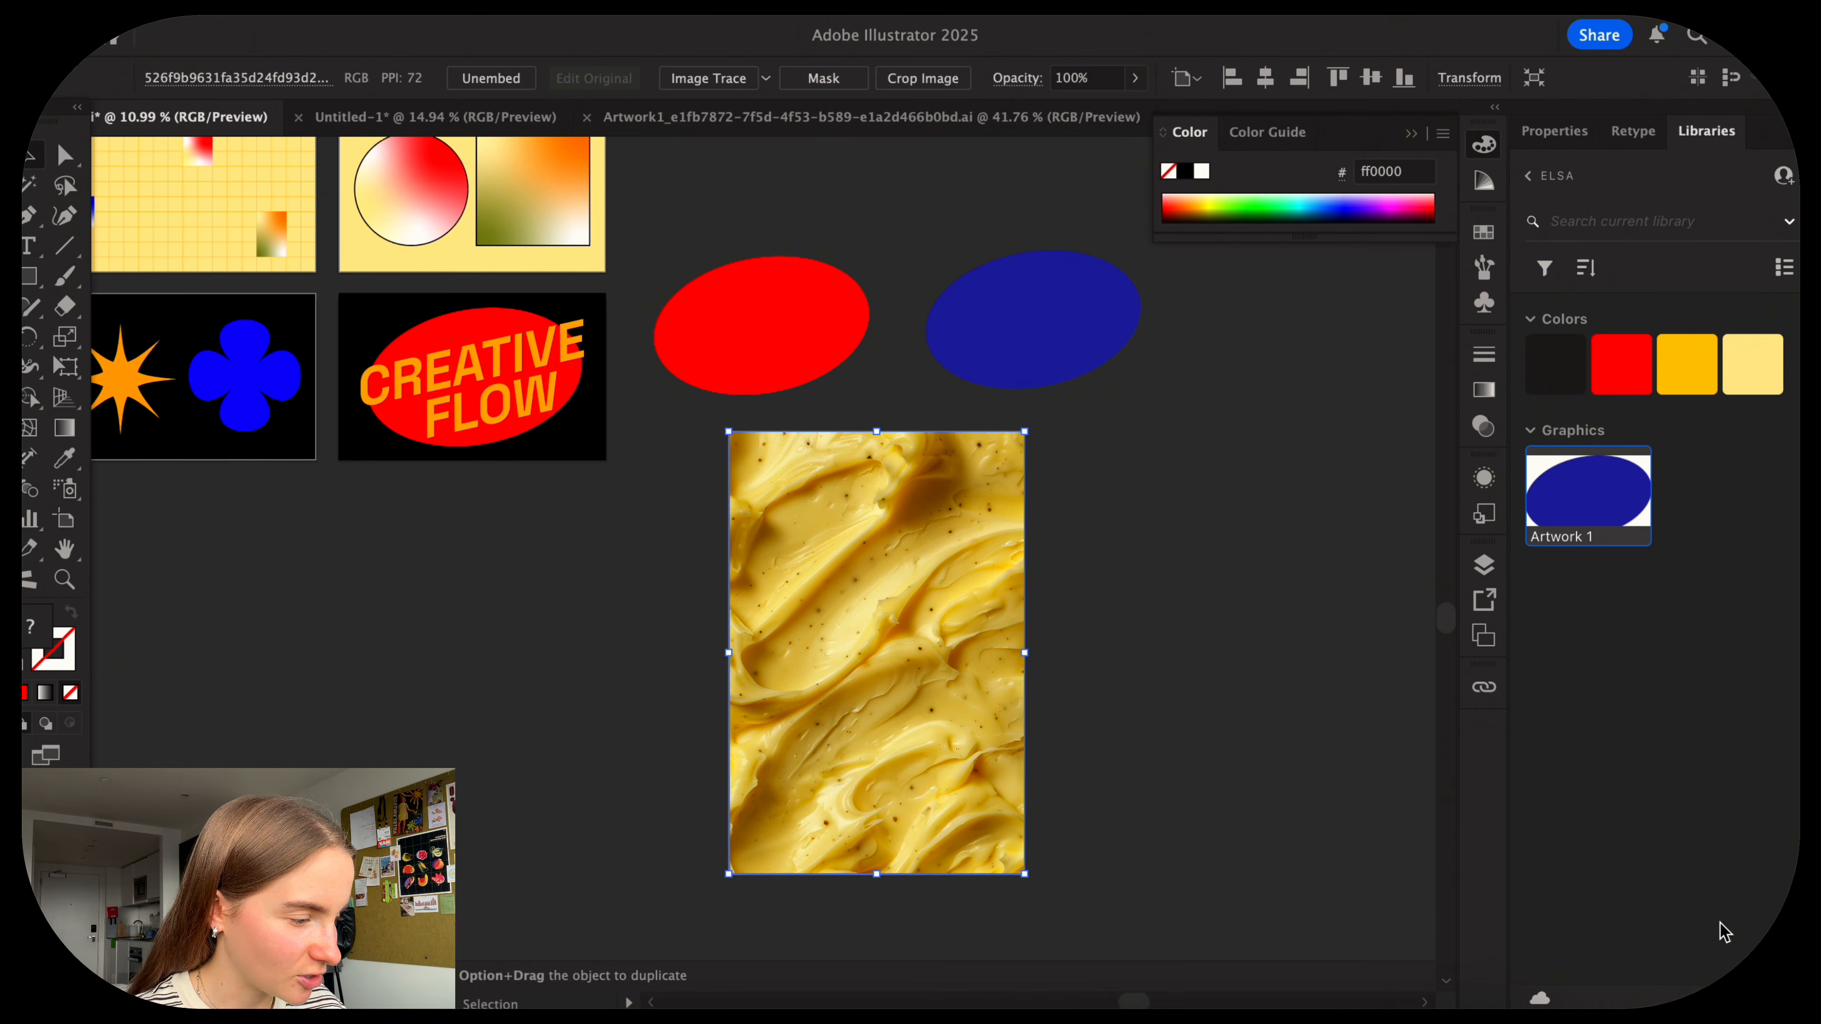
left_click(1744, 998)
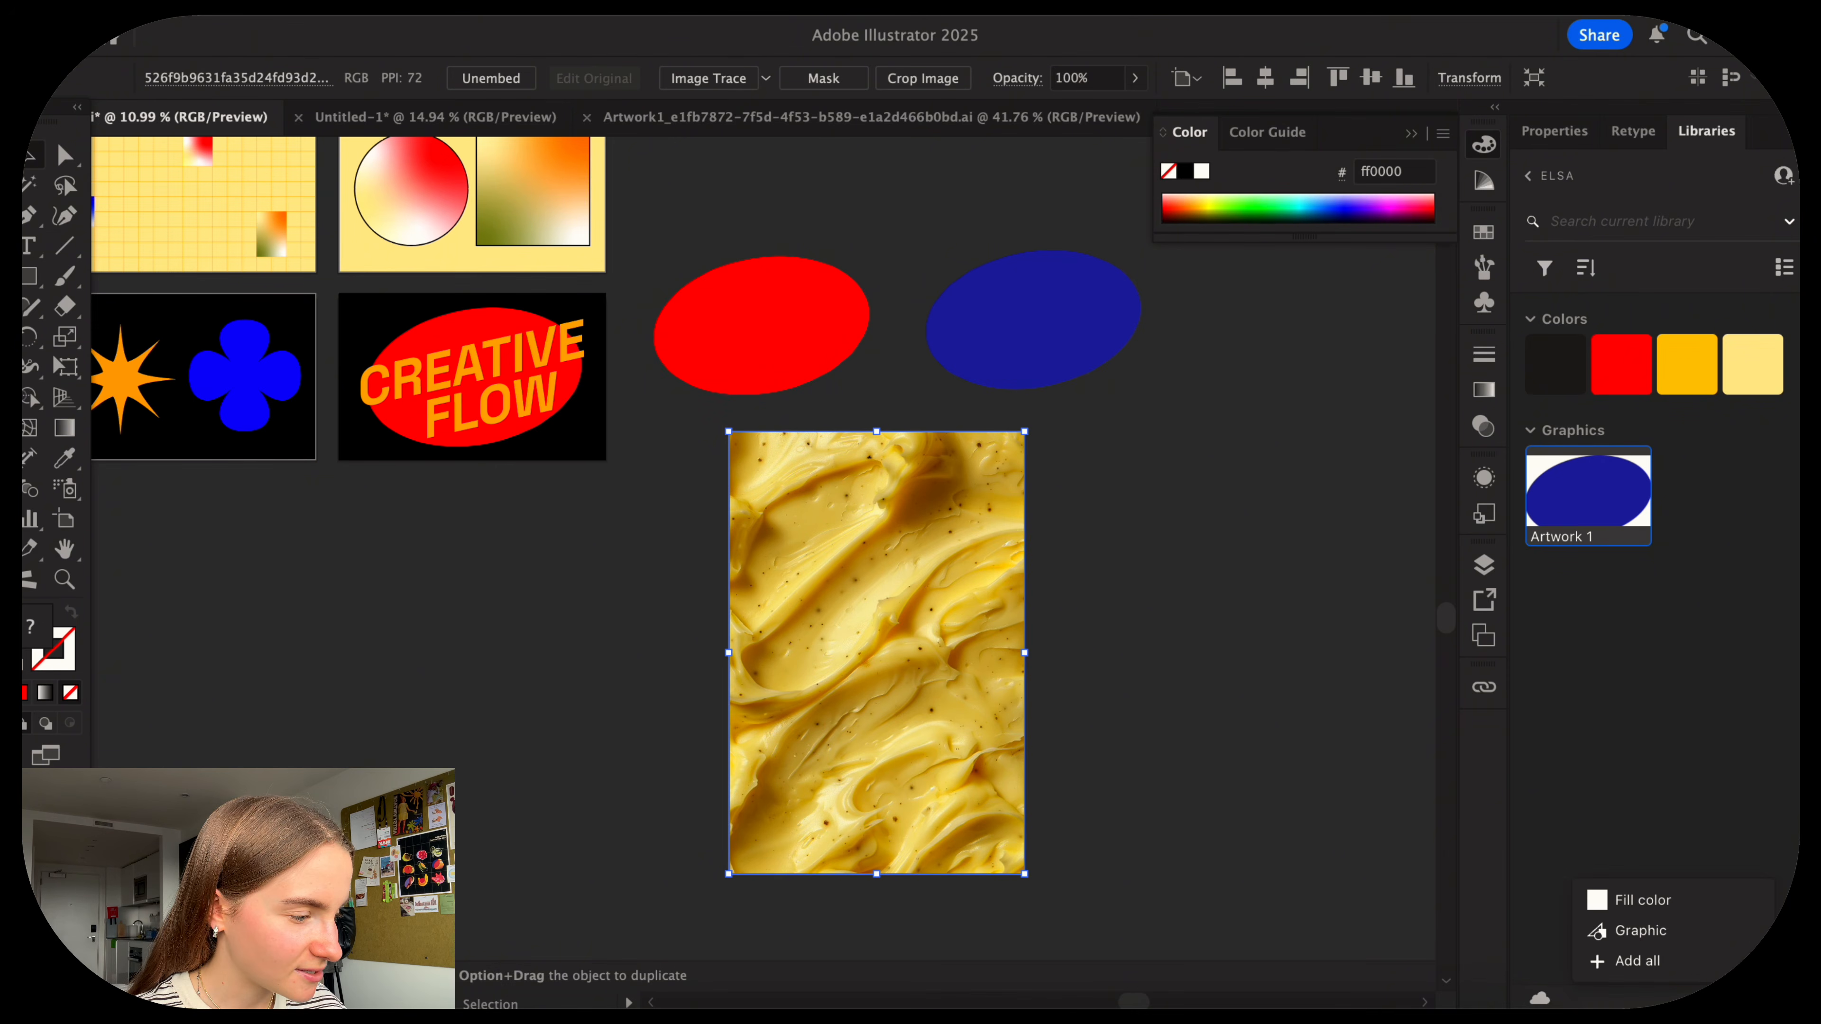
left_click(1662, 940)
Try to place the Artwork 2 library graphic on the canvas beside the original texture image.
scroll(1150, 745, "right", 3)
scroll(1150, 744, "up", 1)
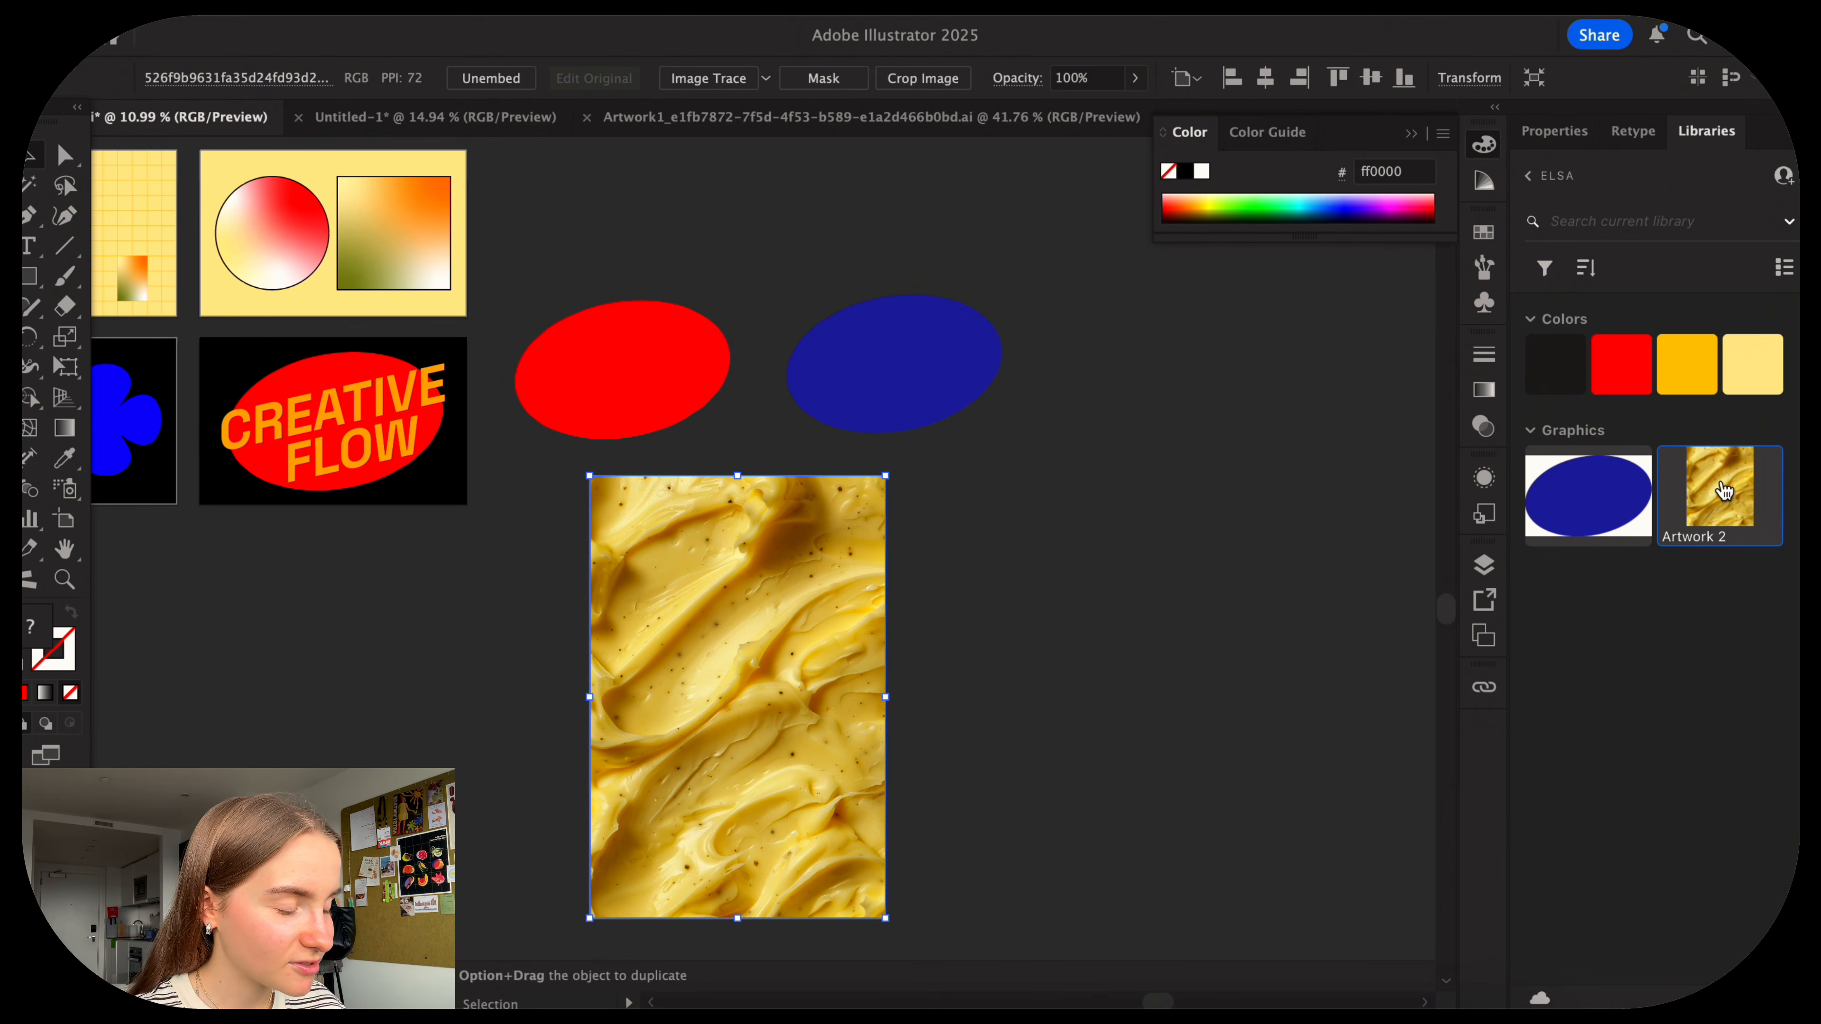
left_click_drag(1724, 493, 1079, 554)
left_click_drag(1207, 745, 1035, 616)
Delete the original yellow texture image from the canvas, below the ovals.
left_click(757, 663)
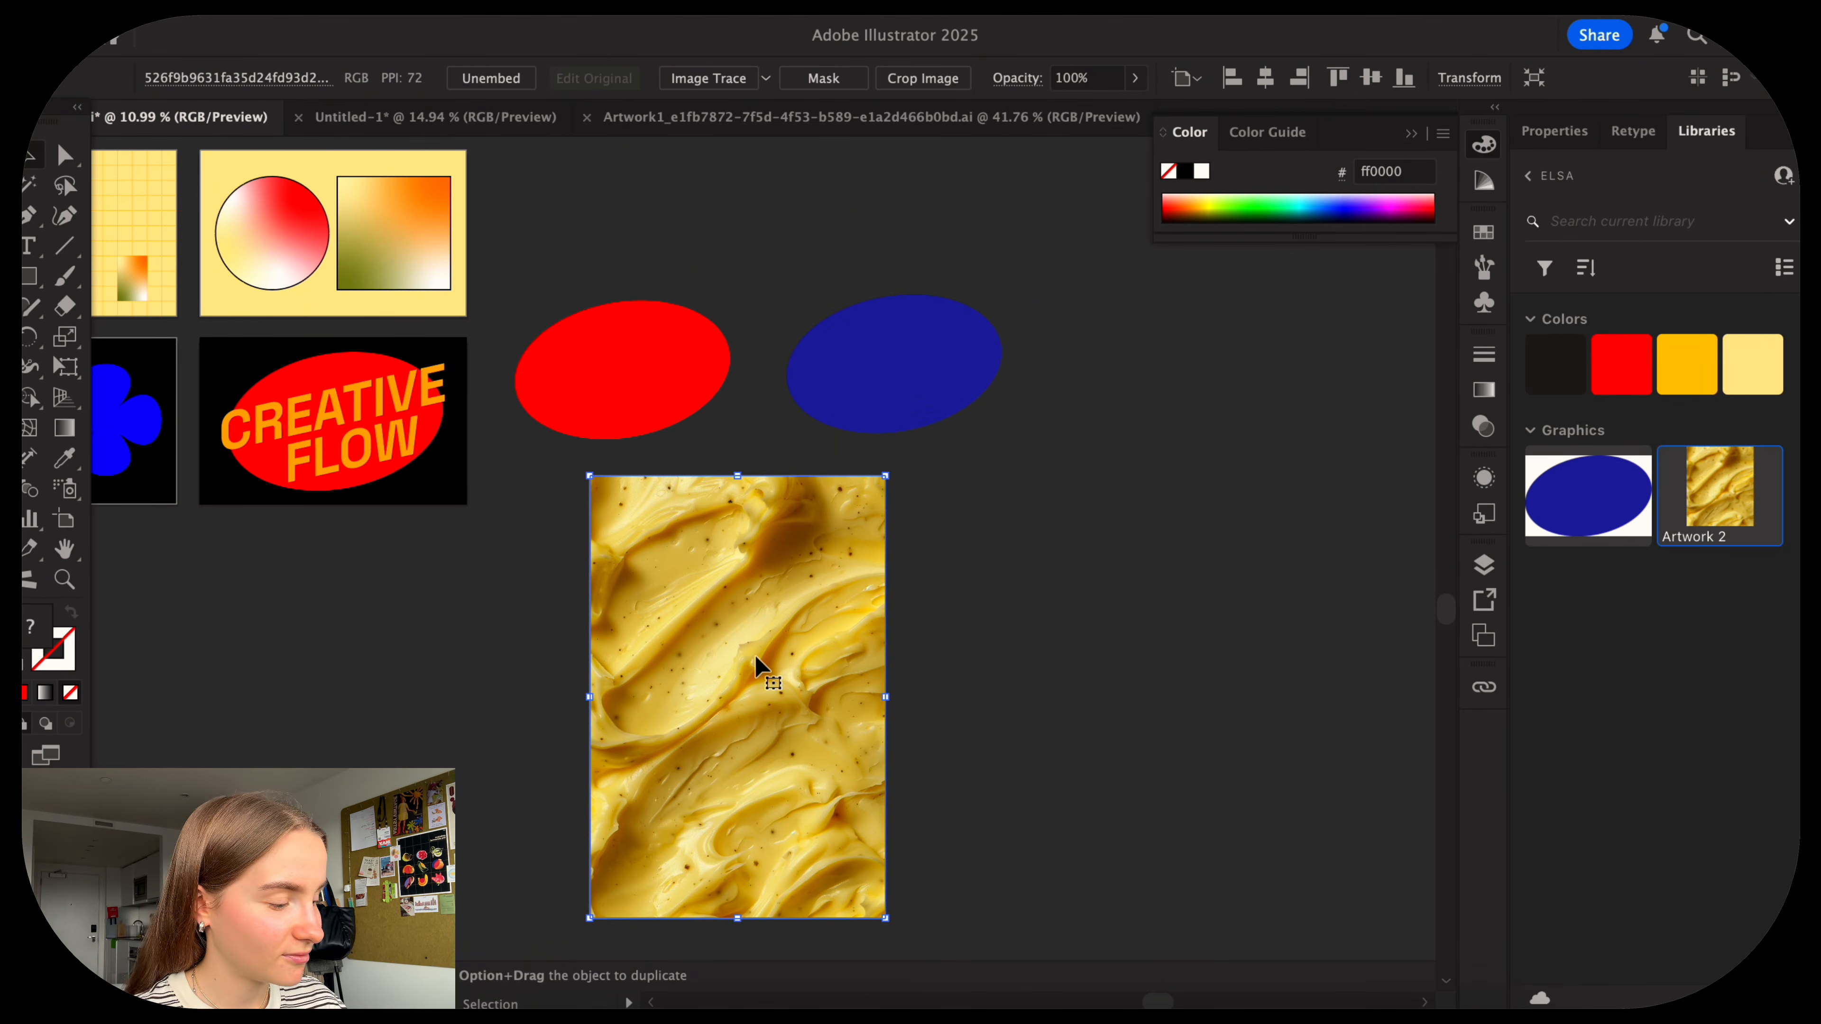
key("Delete")
scroll(969, 624, "up", 1)
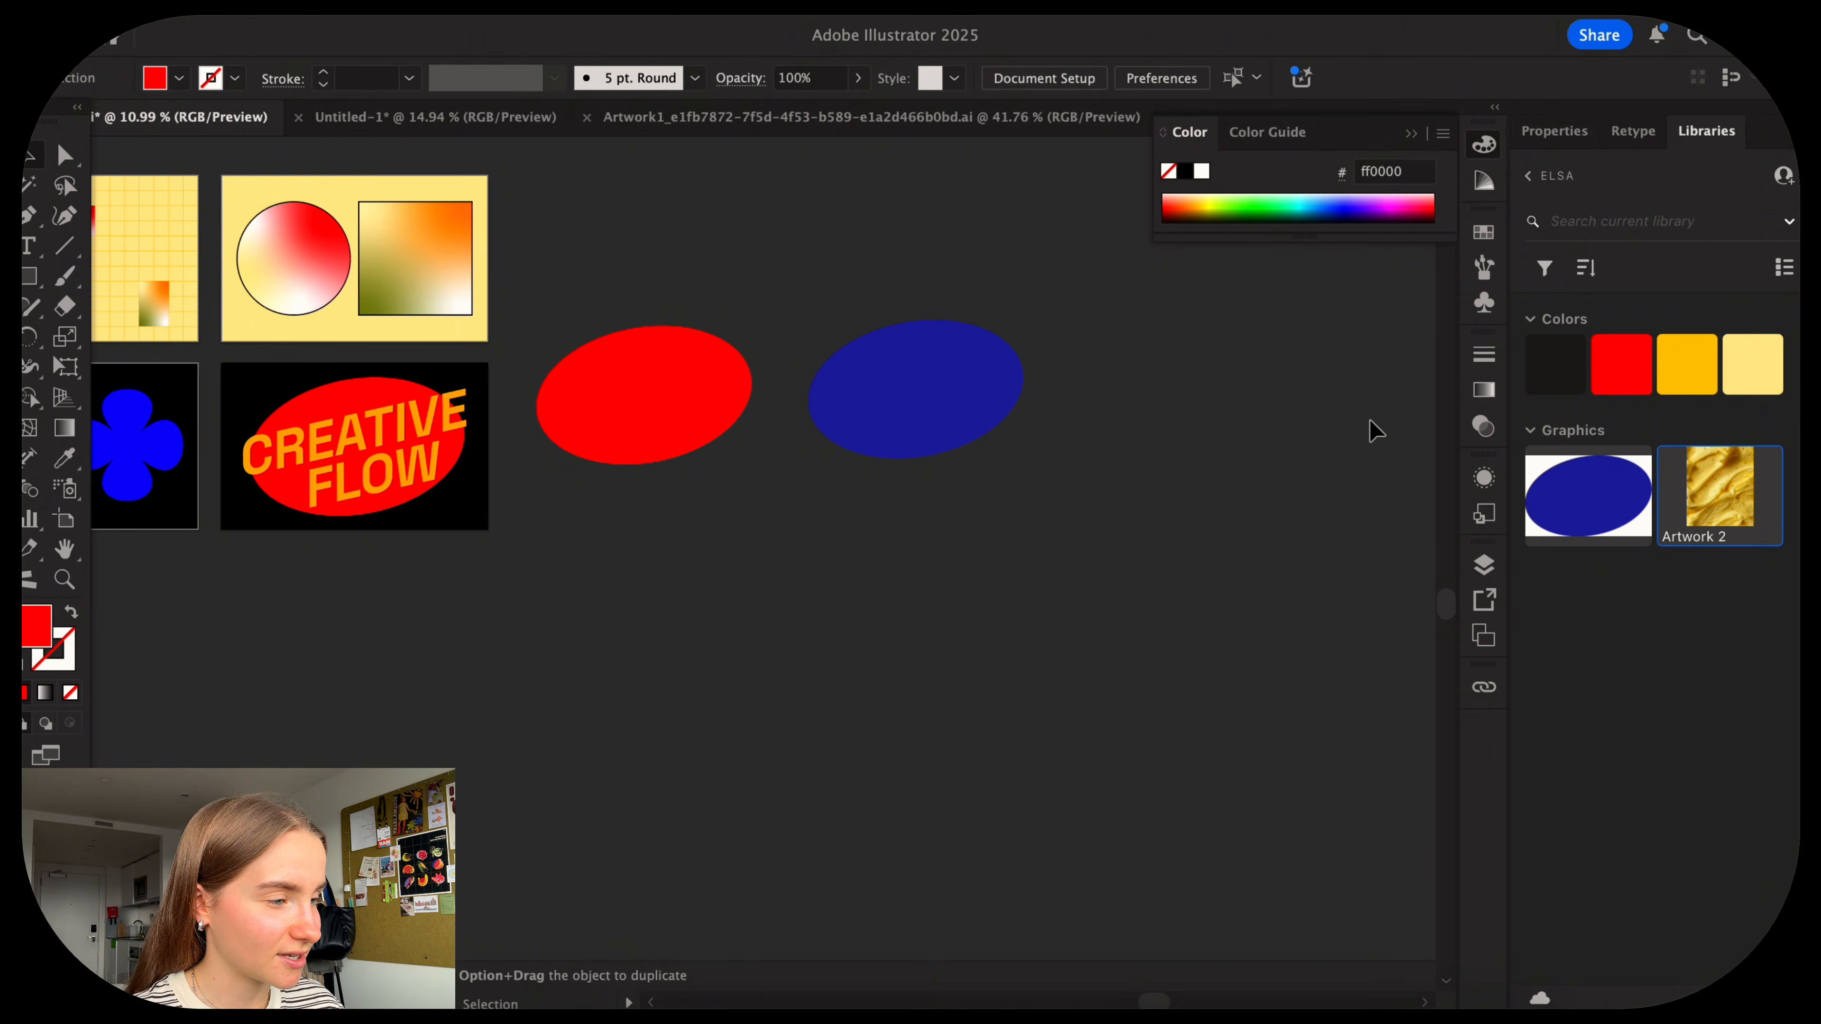
scroll(1255, 282, "up", 2)
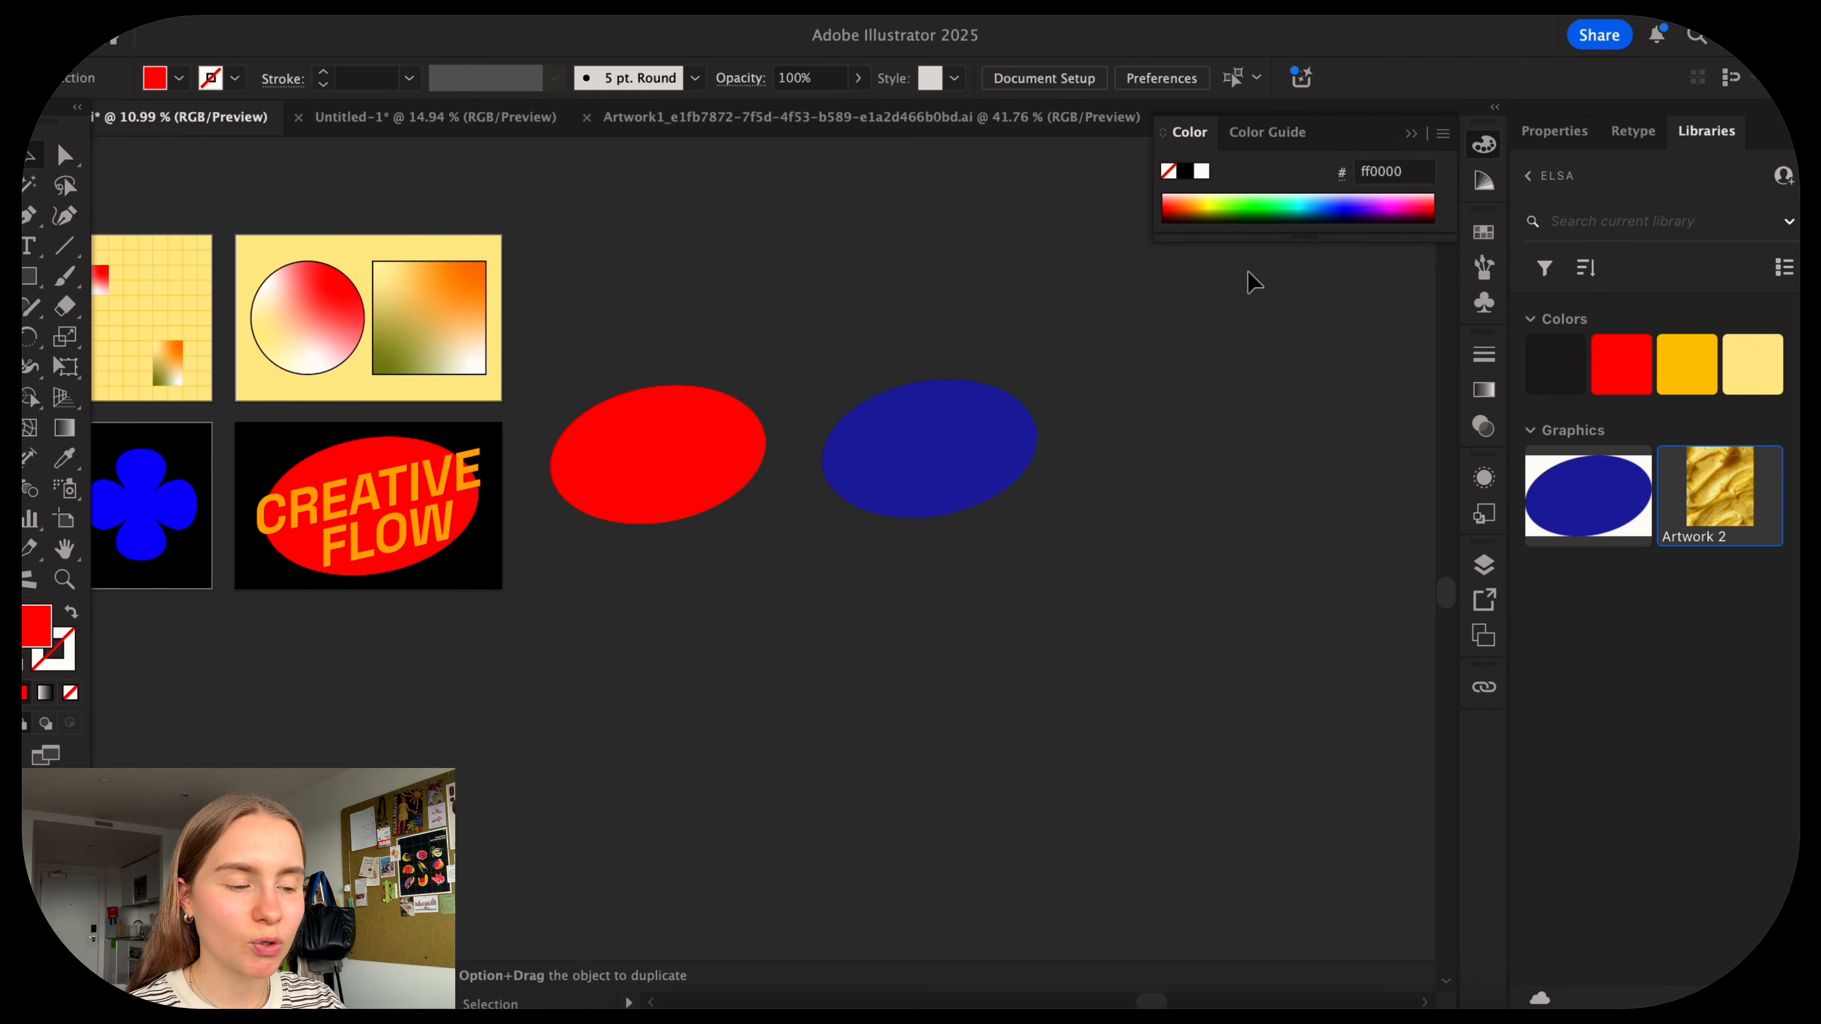